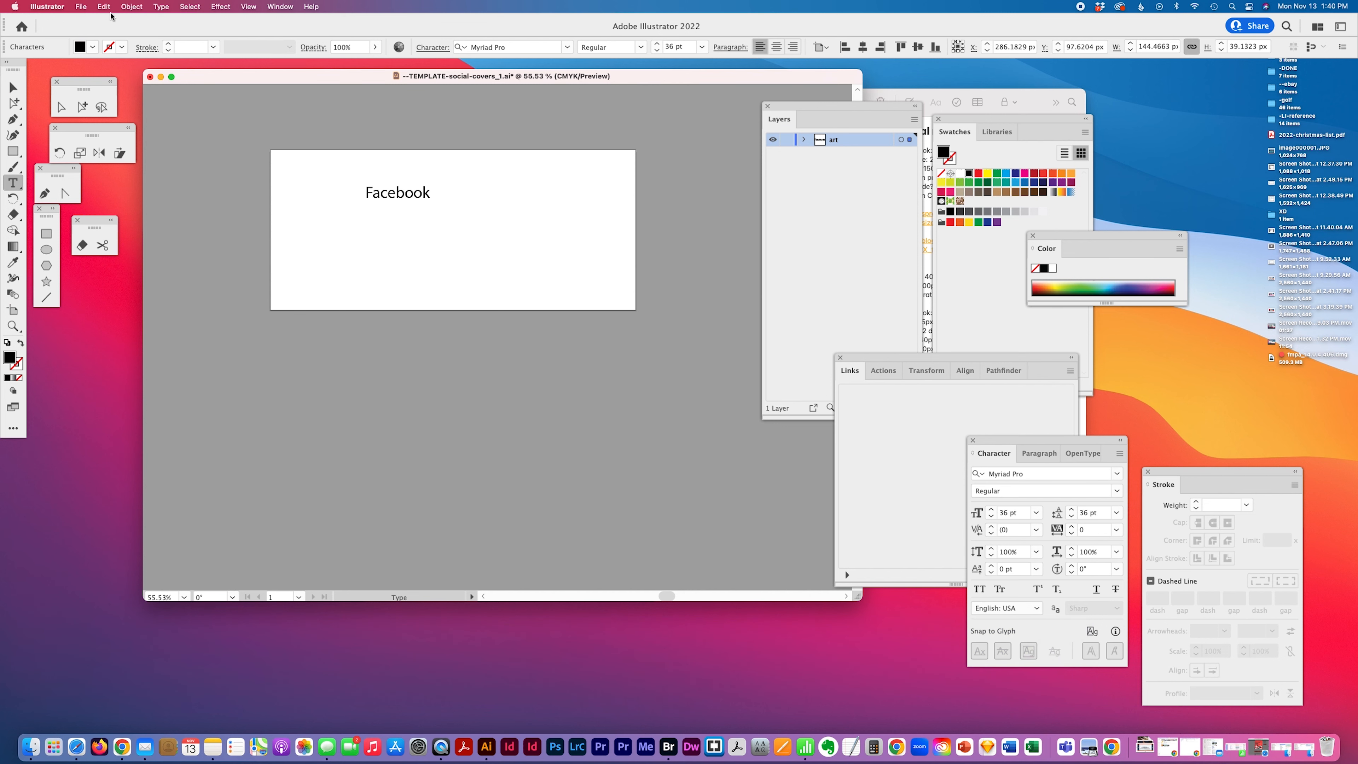
# Switch to the Artboard tool and resize the artboard to 851 by 315 px
pyautogui.click(80, 7)
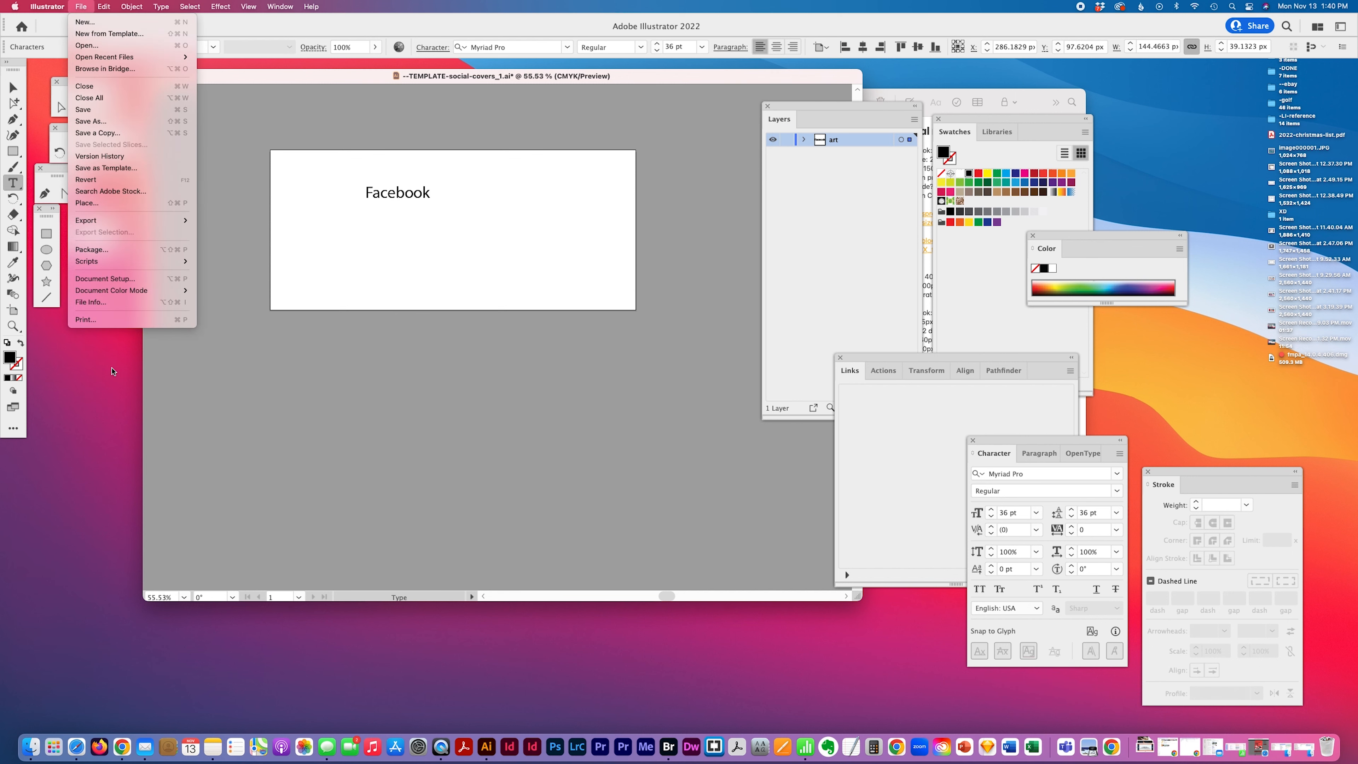
pyautogui.click(14, 310)
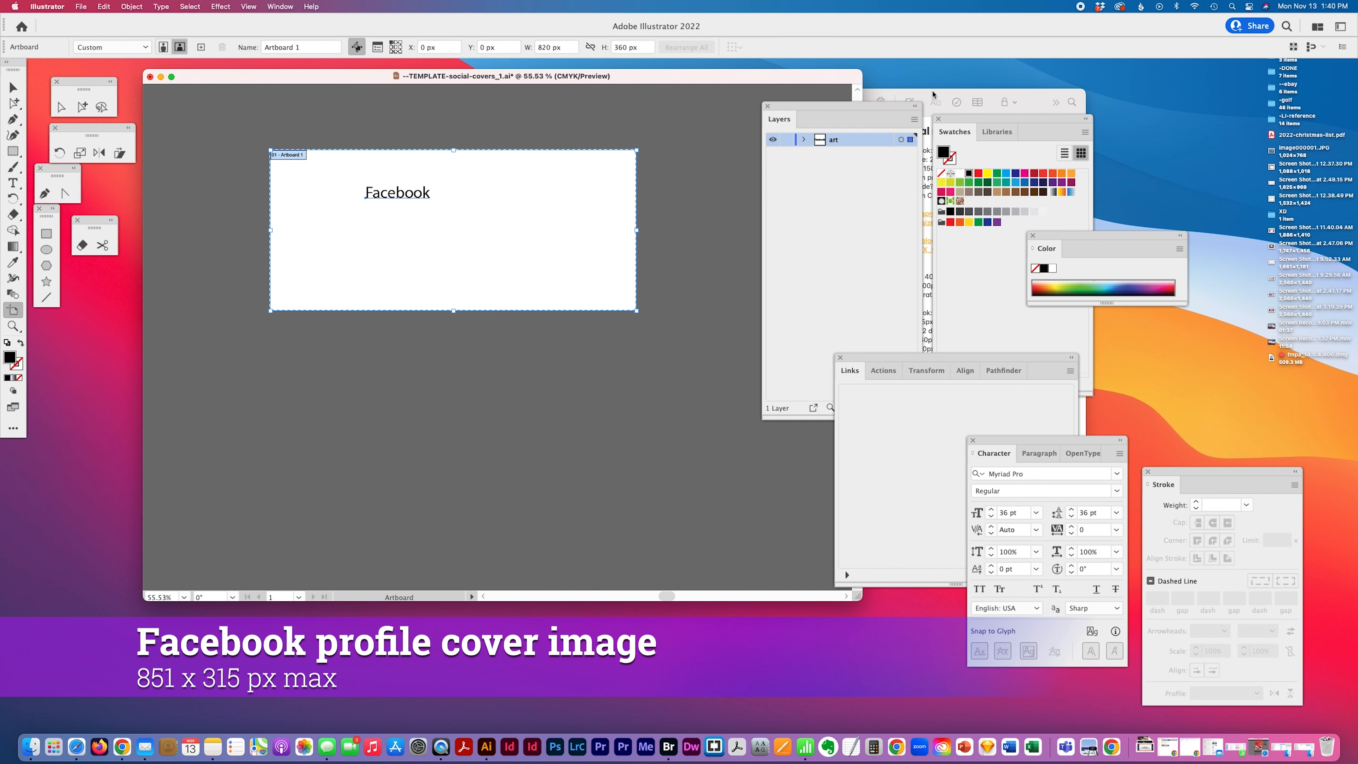
pyautogui.moveTo(932, 94); pyautogui.dragTo(947, 109)
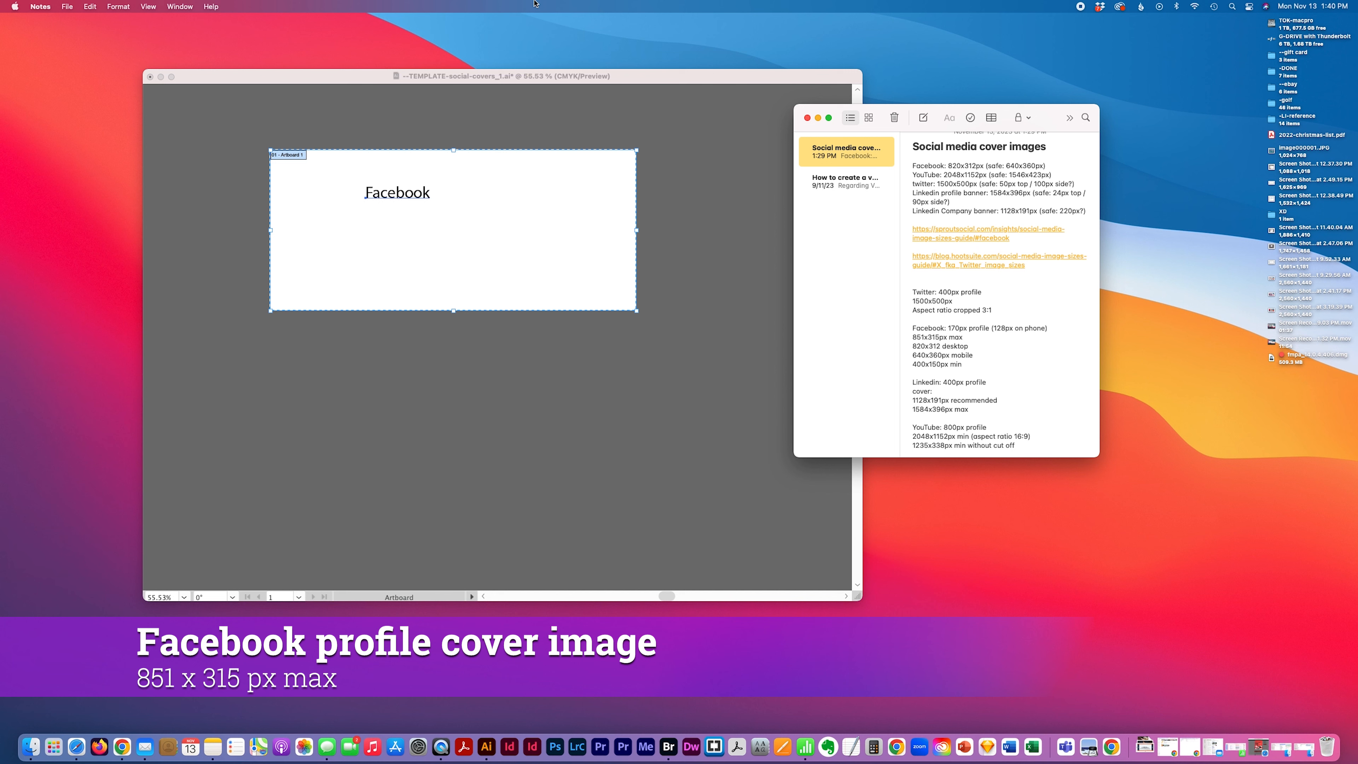
pyautogui.click(639, 71)
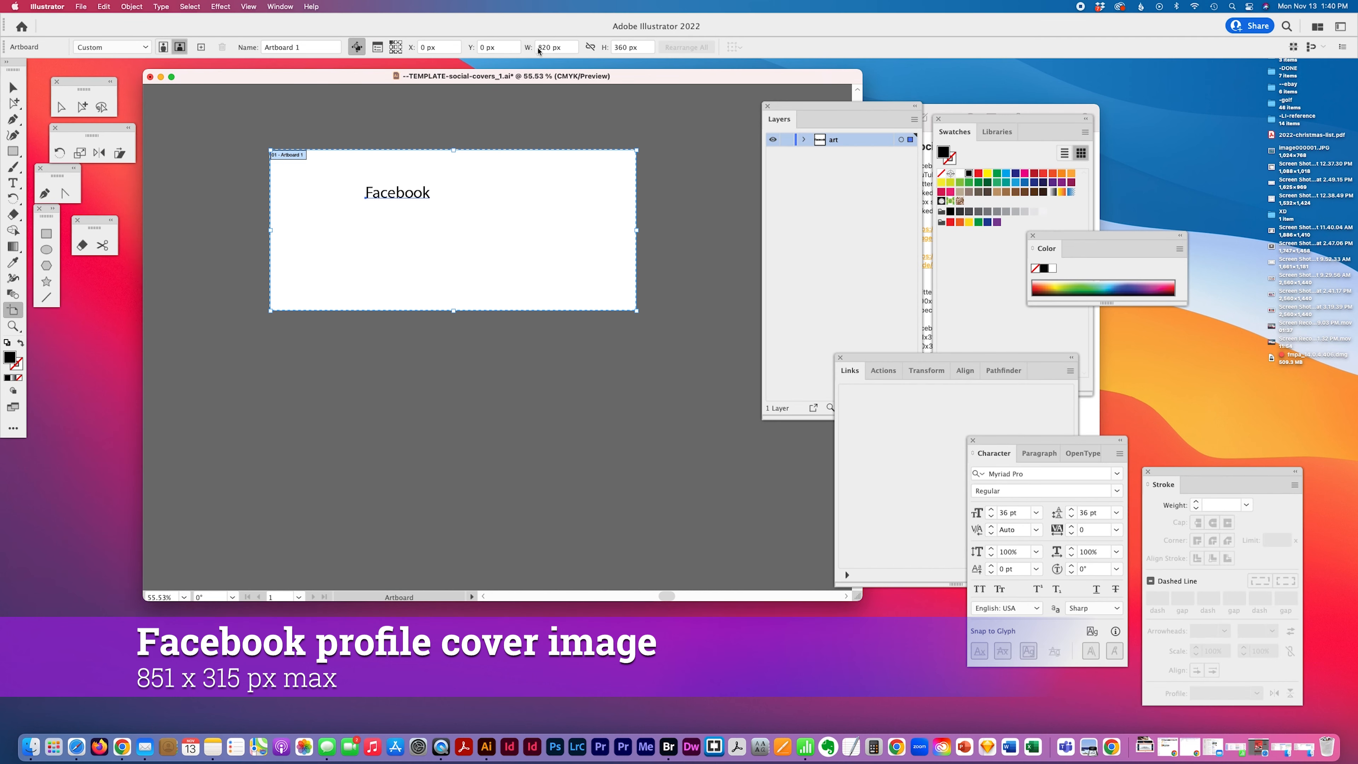
pyautogui.click(567, 51)
pyautogui.write('851')
pyautogui.press('Tab')
pyautogui.write('315')
pyautogui.press('Tab')
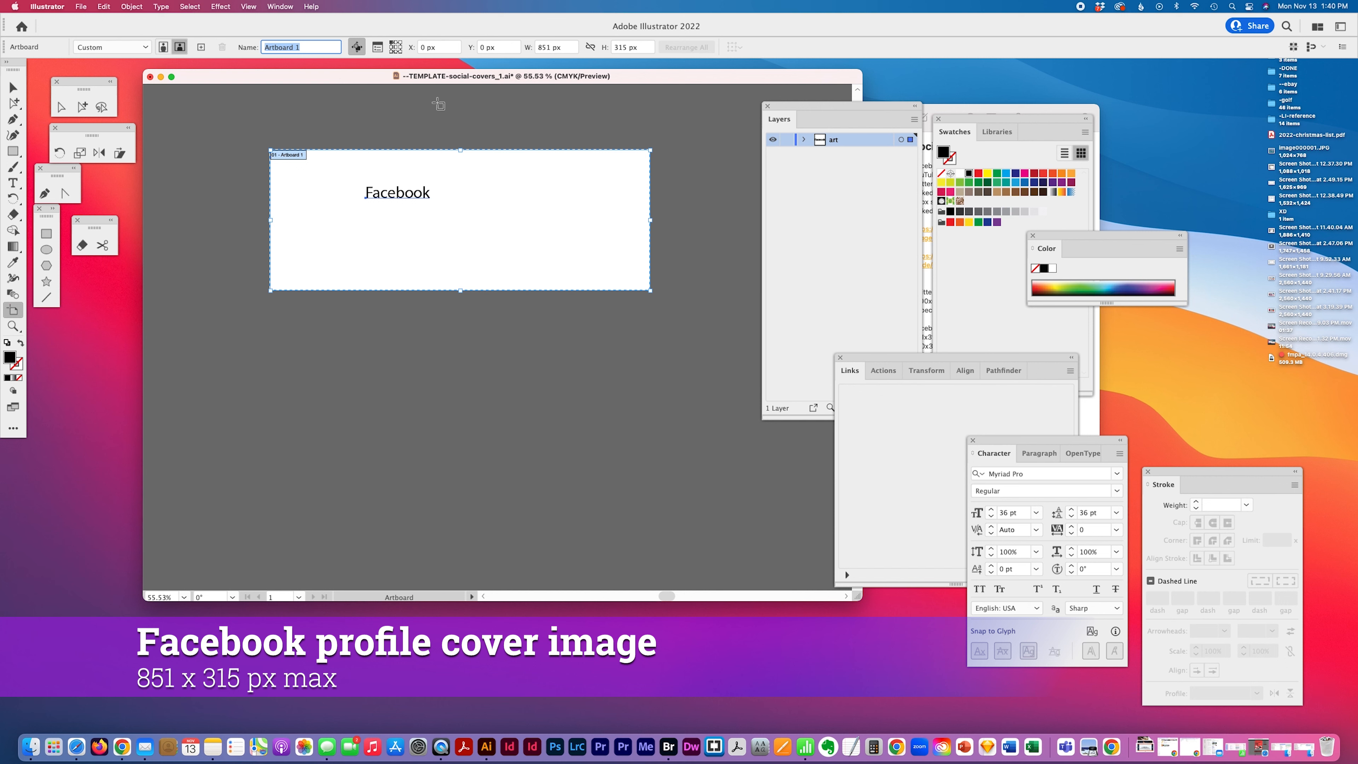
# Rename the artboard Facebook-cover-image-851x315px
pyautogui.write('soci')
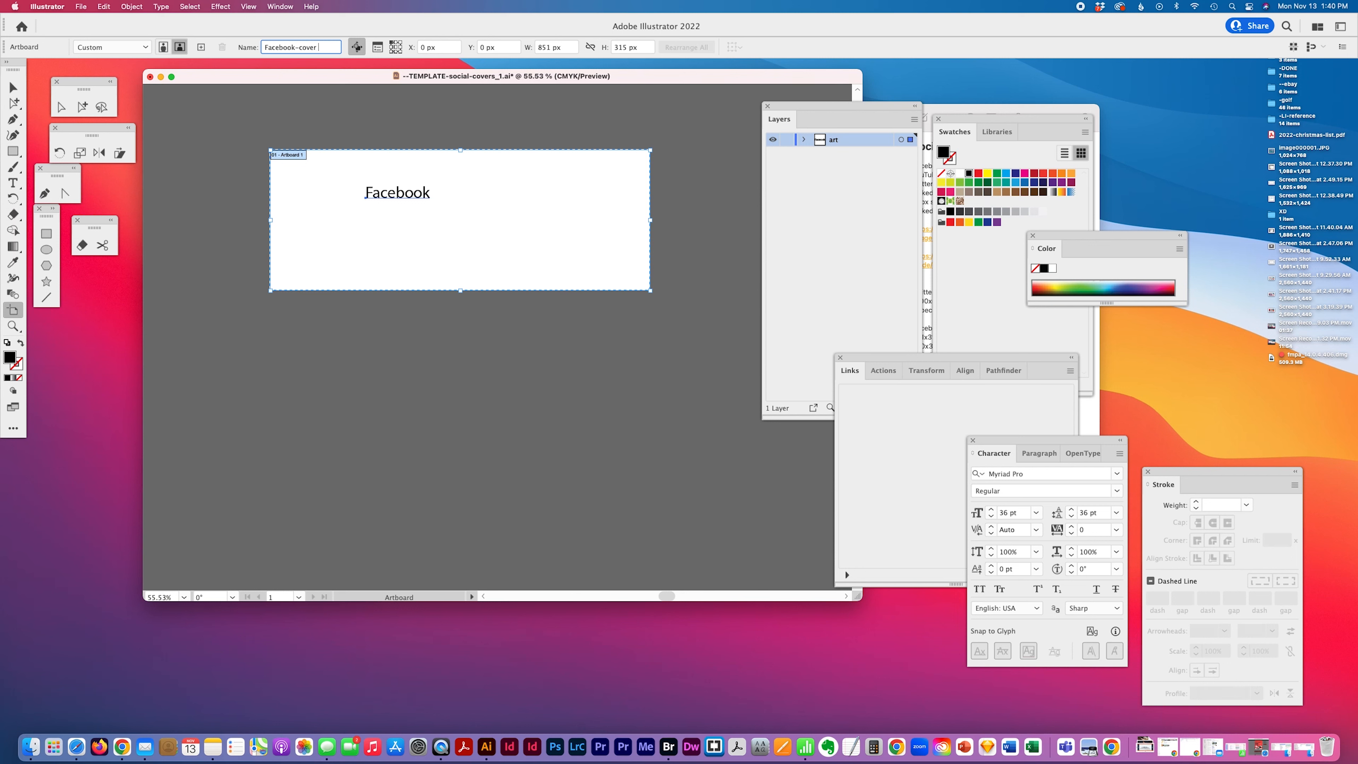
pyautogui.write('age-851x315px')
pyautogui.press('Return')
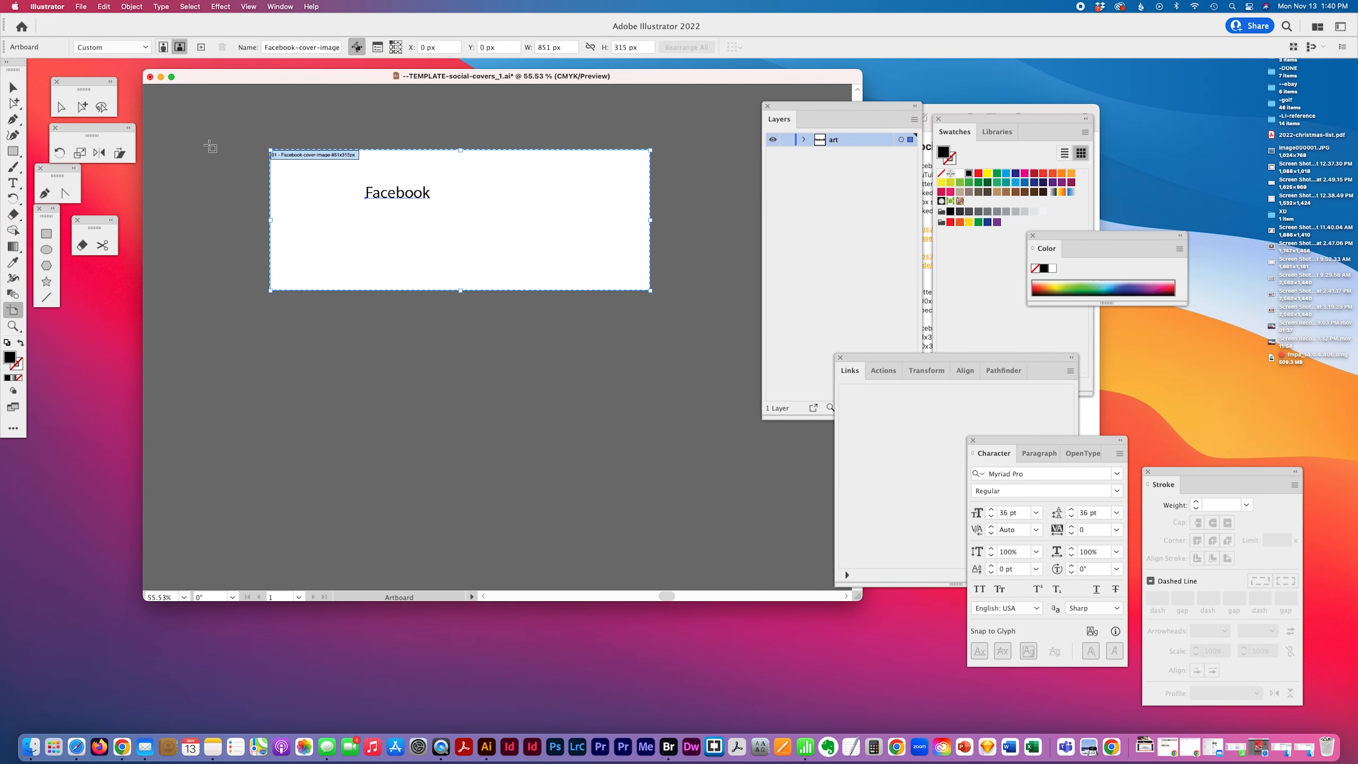
# Check the size notes and create an 820 x 312 px rectangle with the Rectangle tool
pyautogui.click(965, 111)
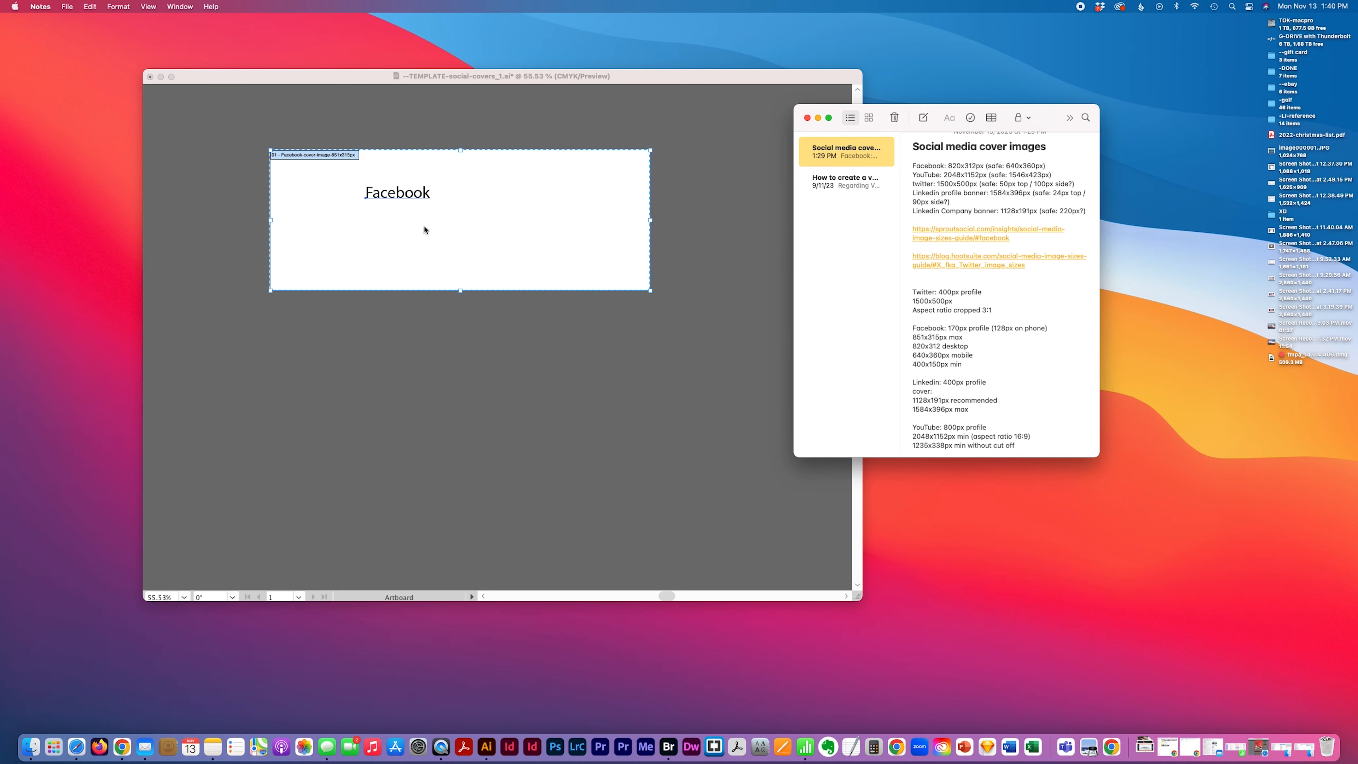
pyautogui.click(425, 200)
pyautogui.click(1009, 128)
pyautogui.scroll(-1, 985, 324)
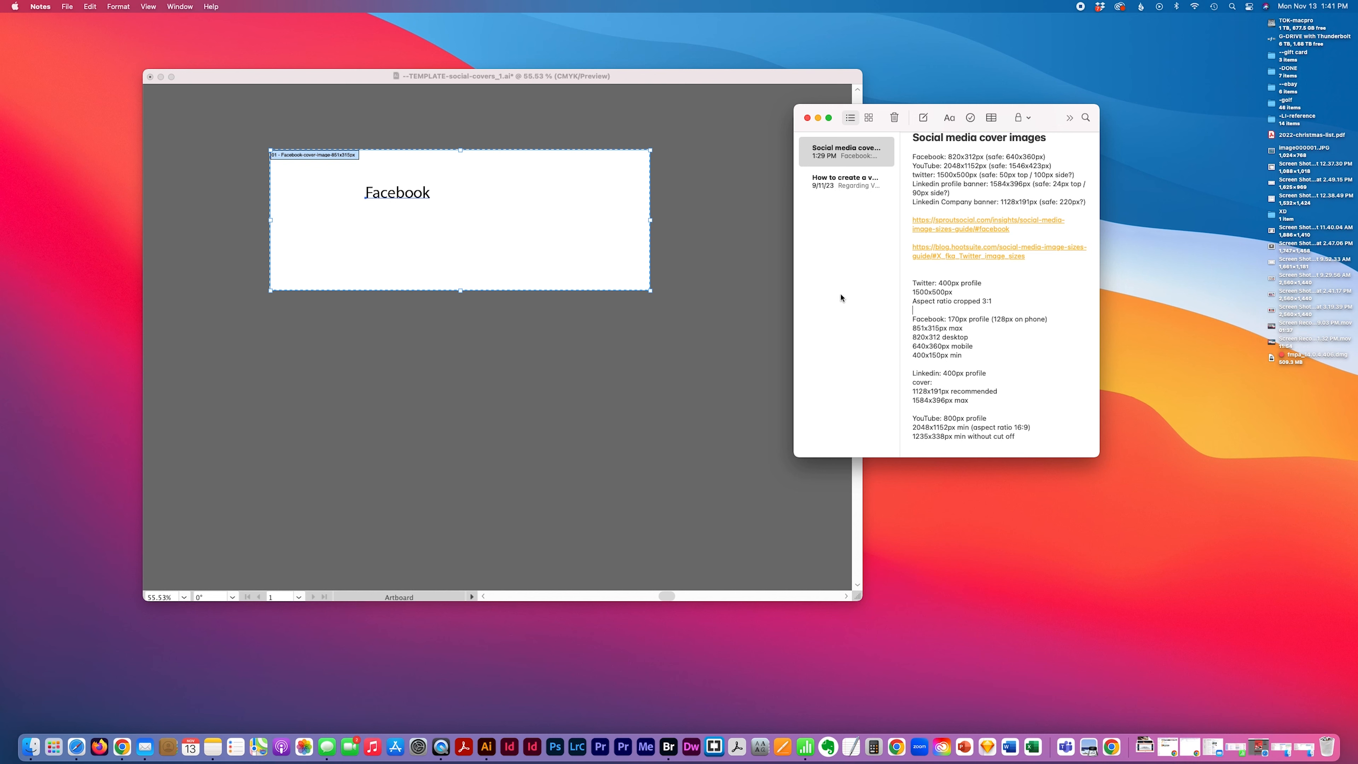
pyautogui.click(560, 194)
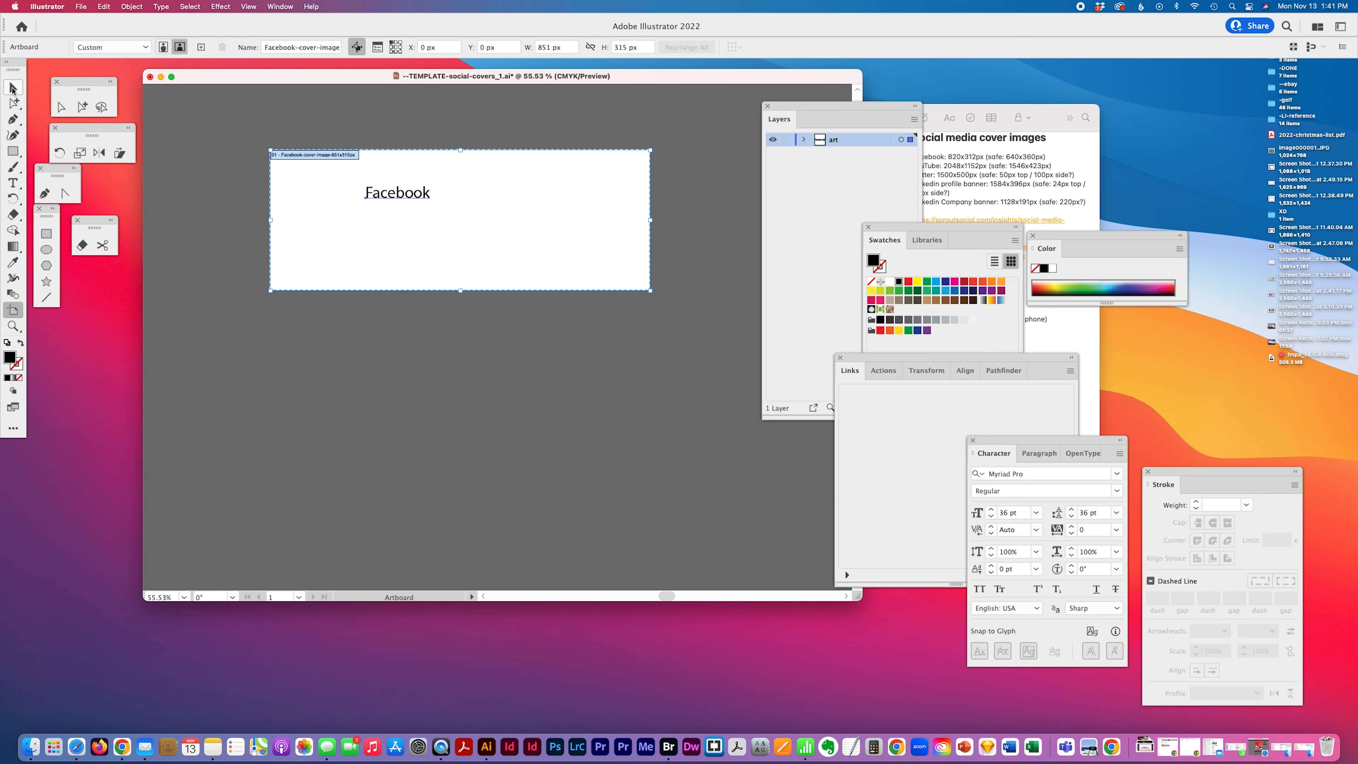
pyautogui.click(13, 87)
pyautogui.click(13, 151)
pyautogui.click(370, 212)
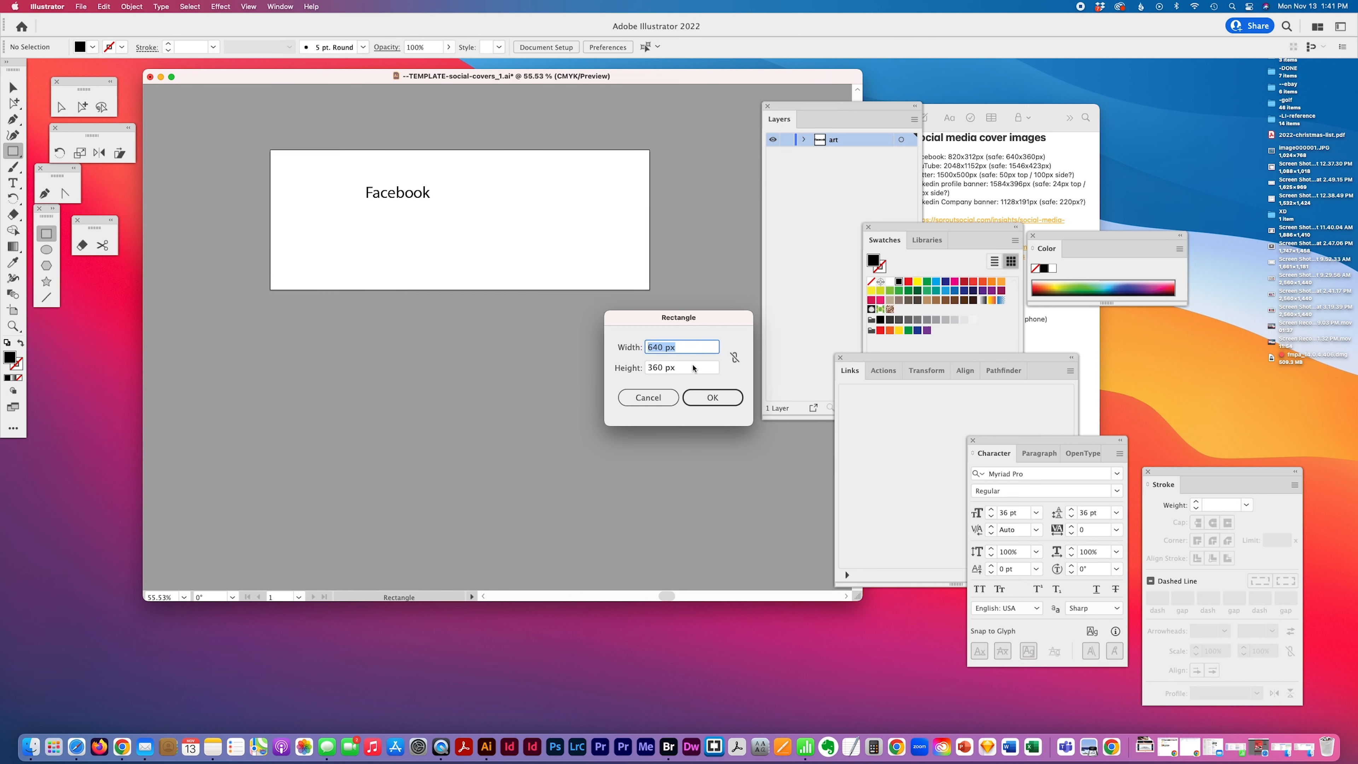
pyautogui.write('820')
pyautogui.press('Tab')
pyautogui.write('312')
pyautogui.press('Return')
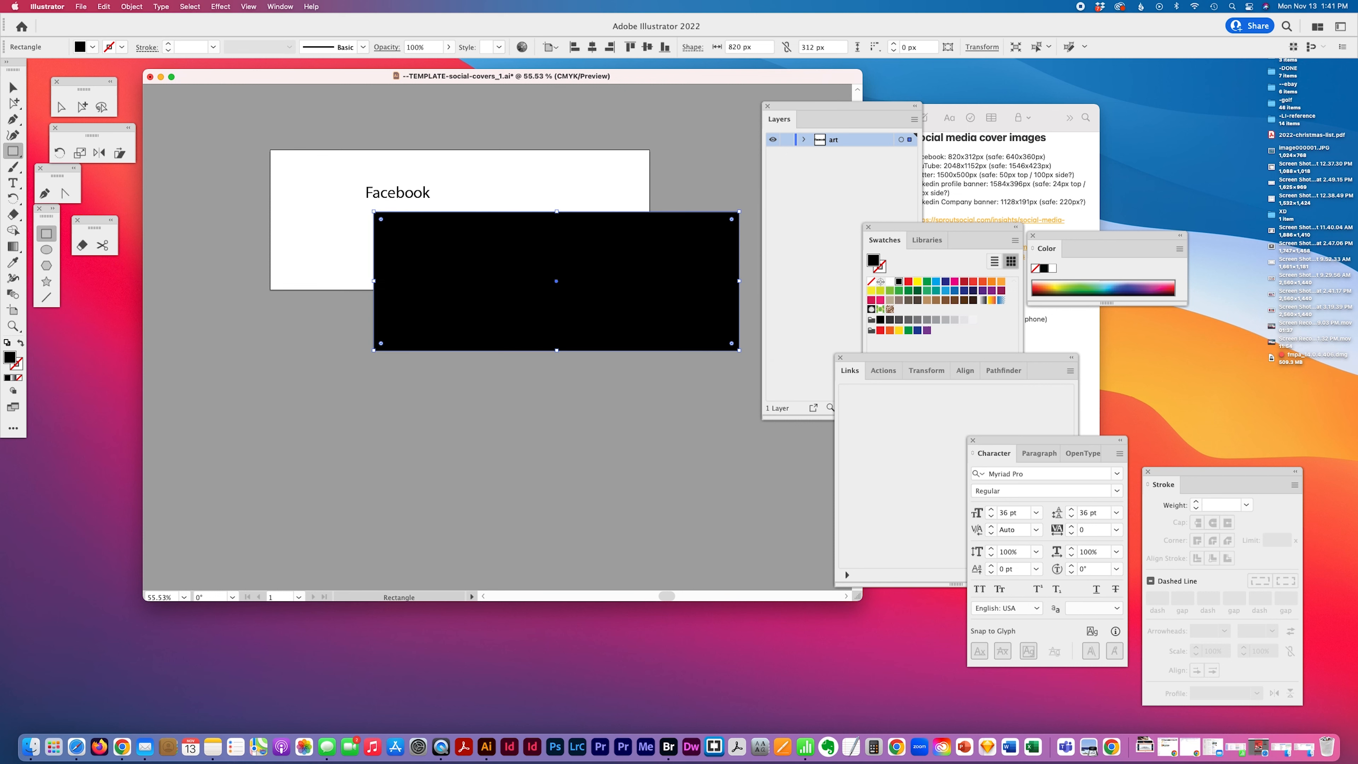
# Center the rectangle horizontally and vertically on the artboard and fill it with a light gray swatch
pyautogui.click(82, 107)
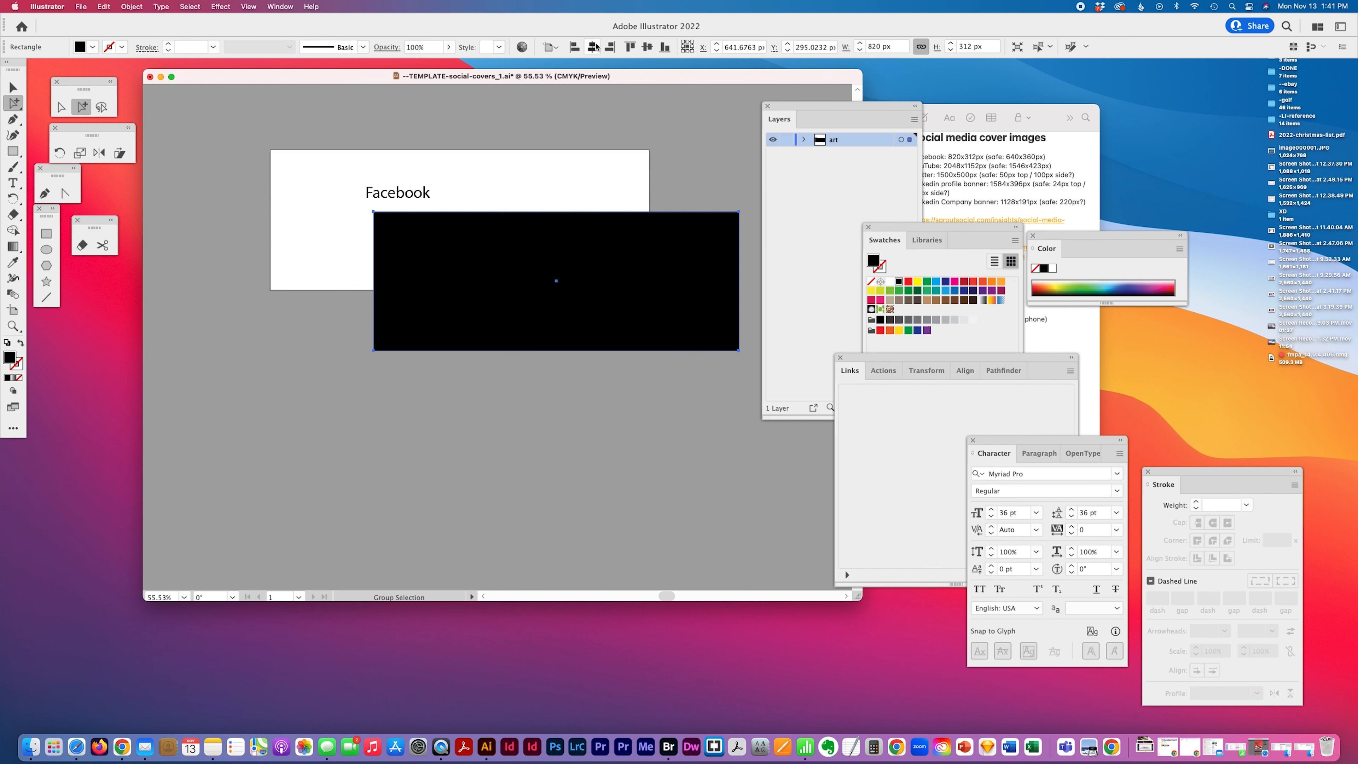
pyautogui.click(592, 46)
pyautogui.click(647, 46)
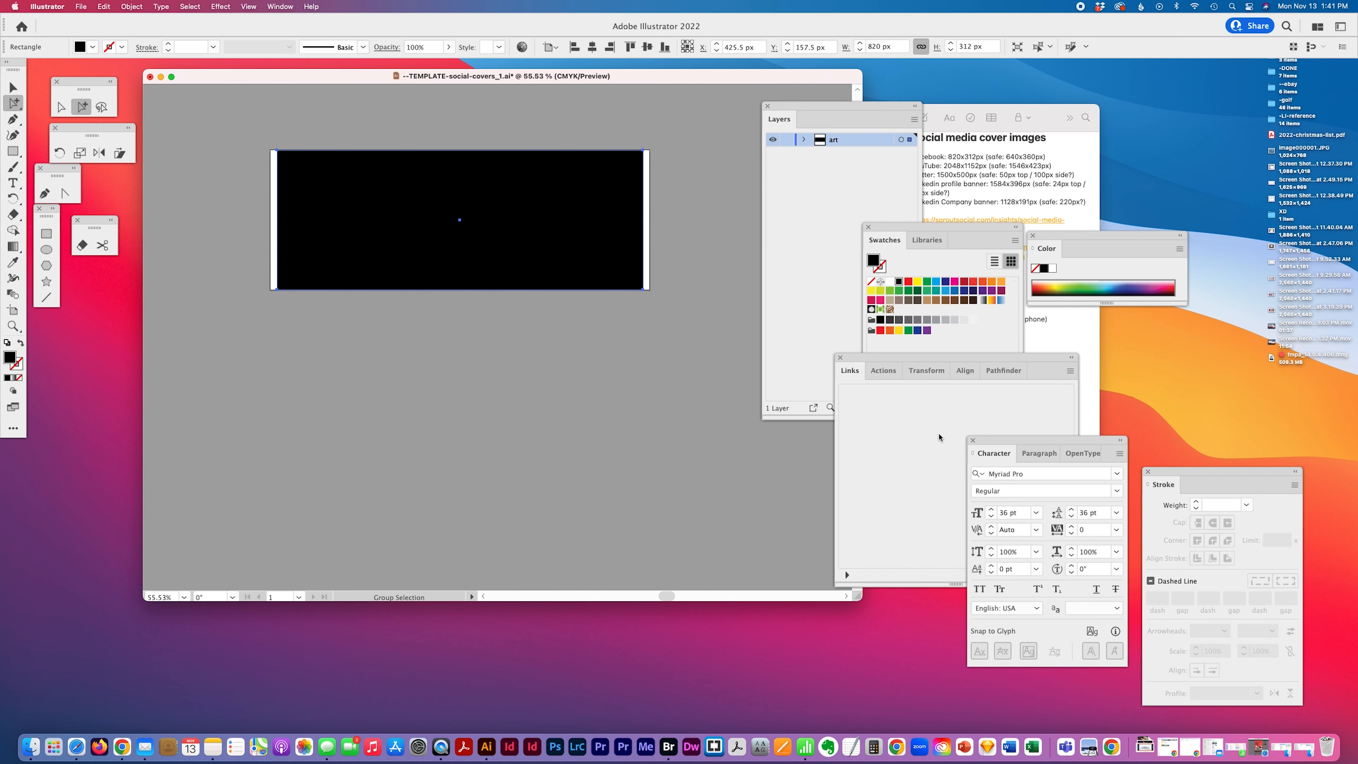
pyautogui.click(985, 227)
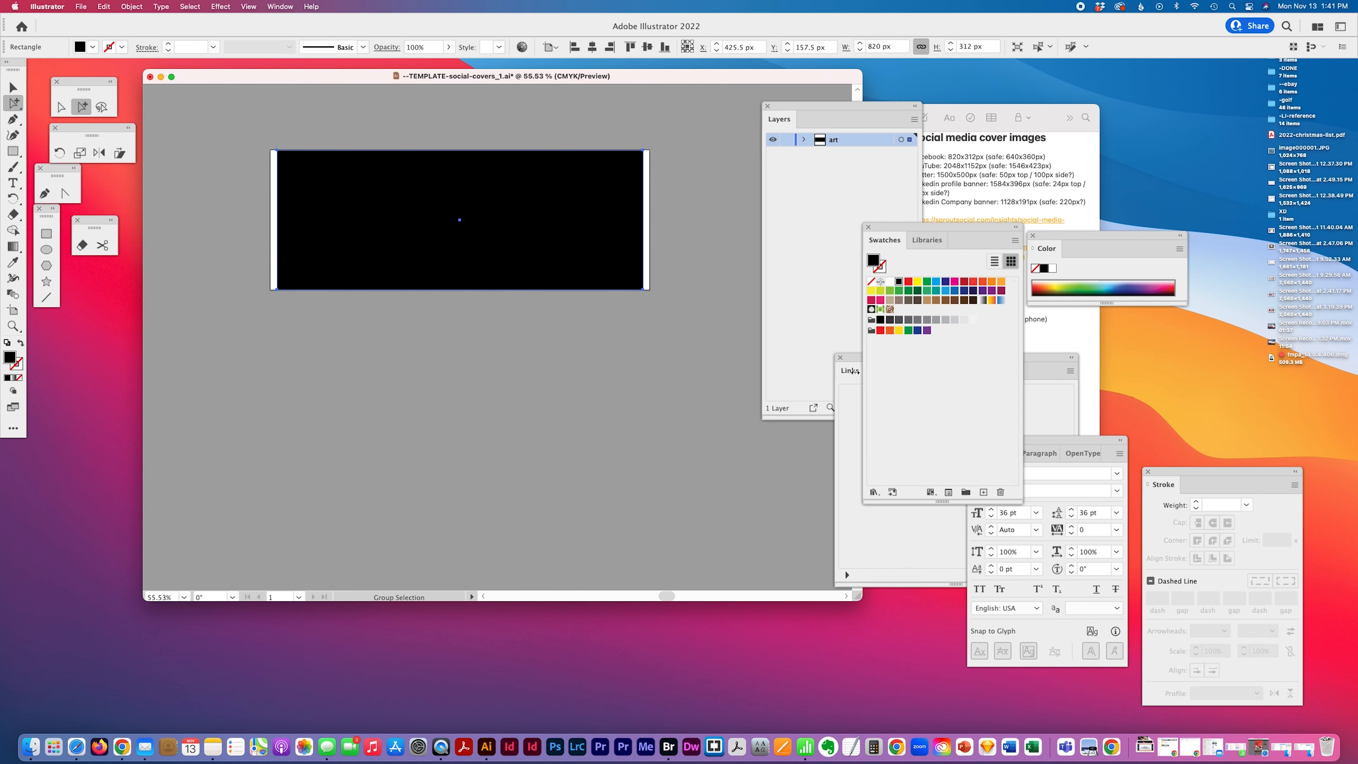
pyautogui.click(945, 319)
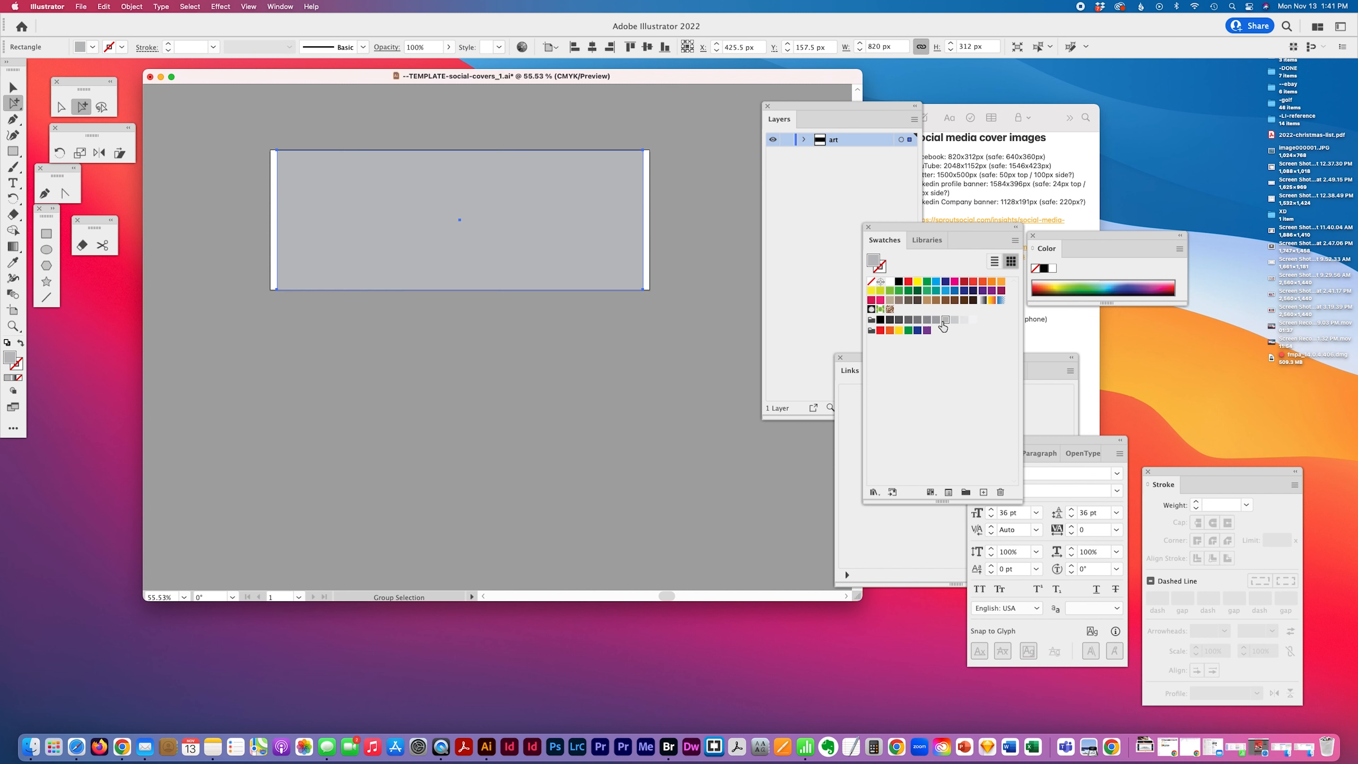
pyautogui.click(962, 320)
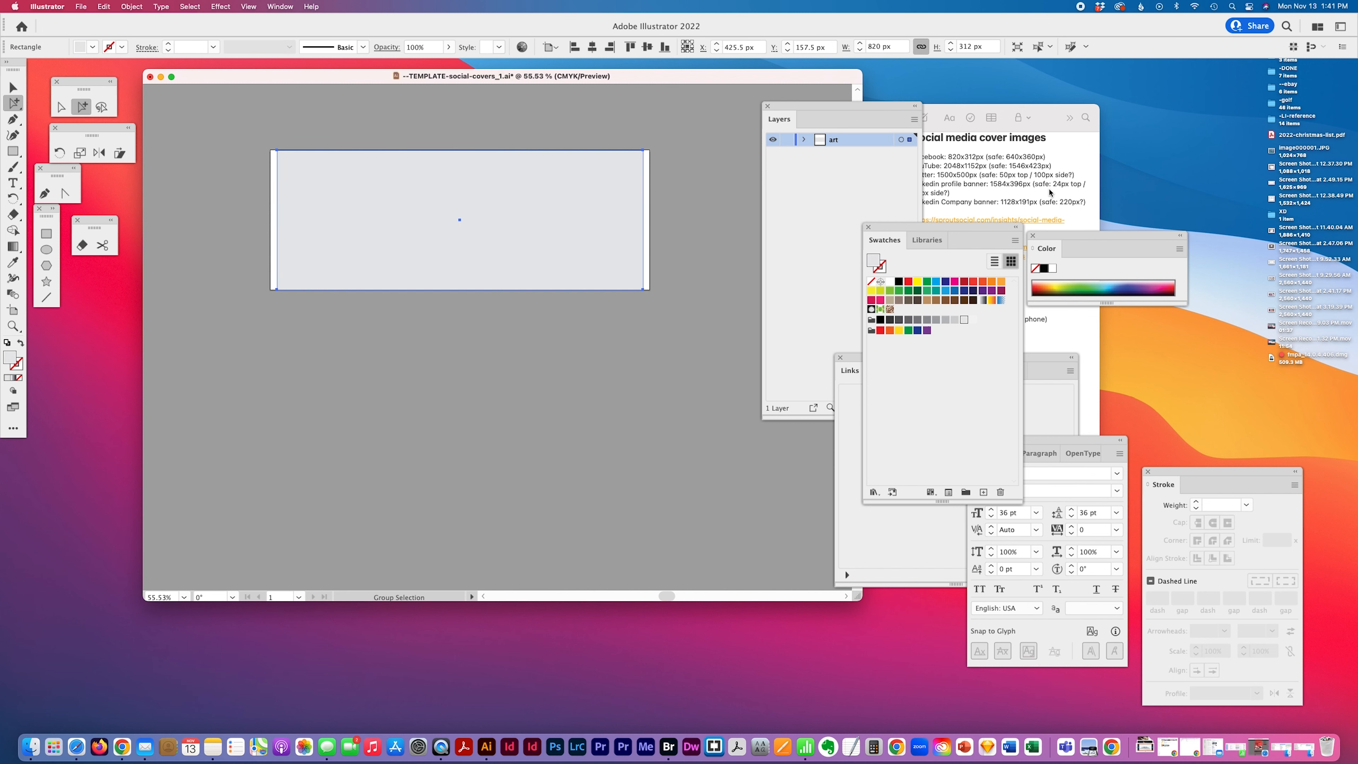
# Create a second rectangle of 640 x 360 px
pyautogui.click(1049, 192)
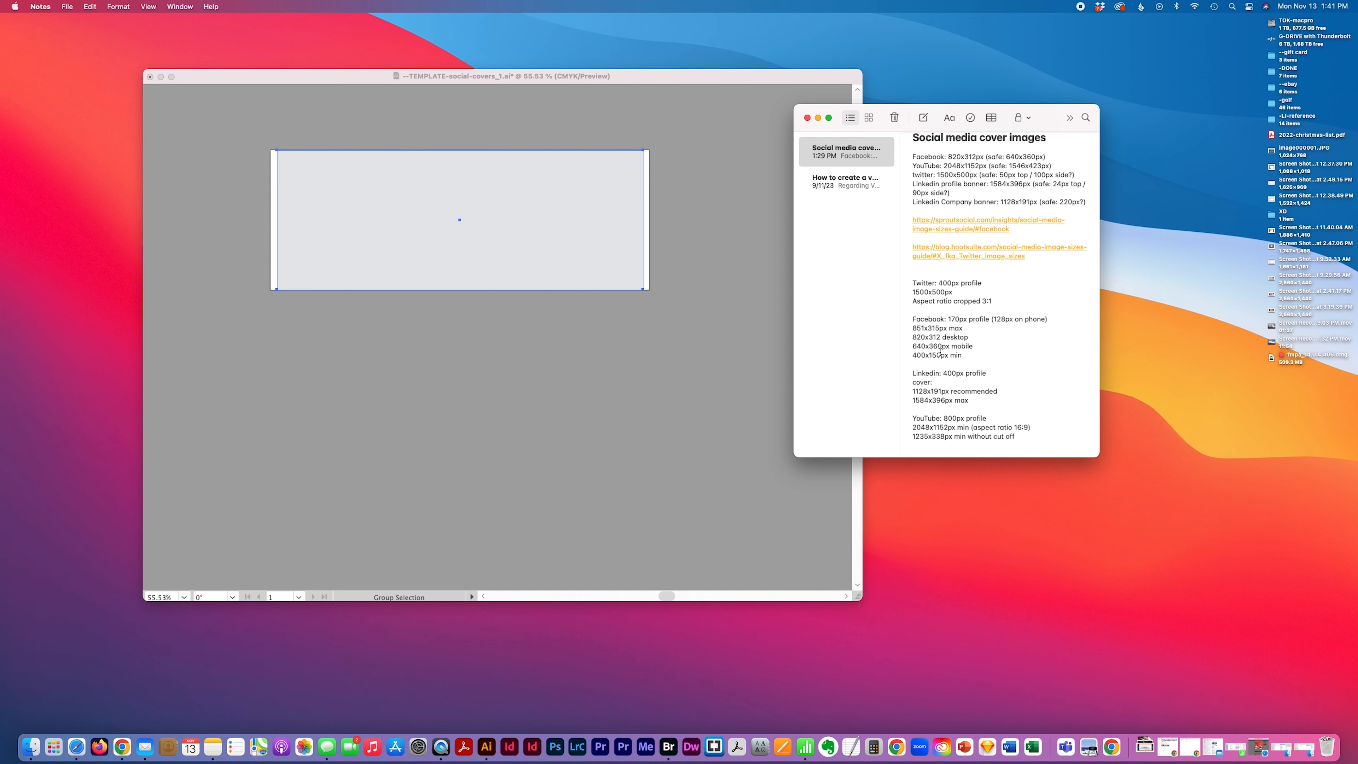
pyautogui.click(449, 315)
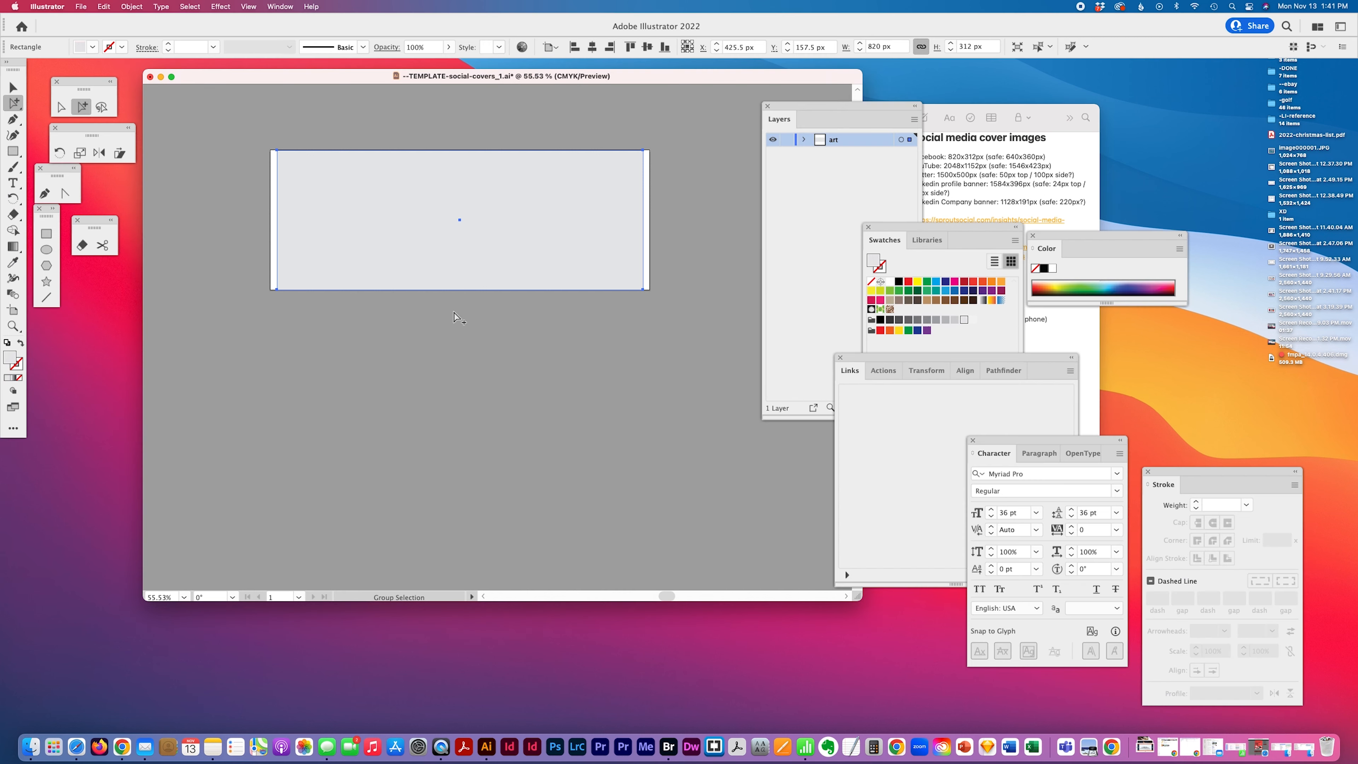
pyautogui.click(12, 151)
pyautogui.click(232, 241)
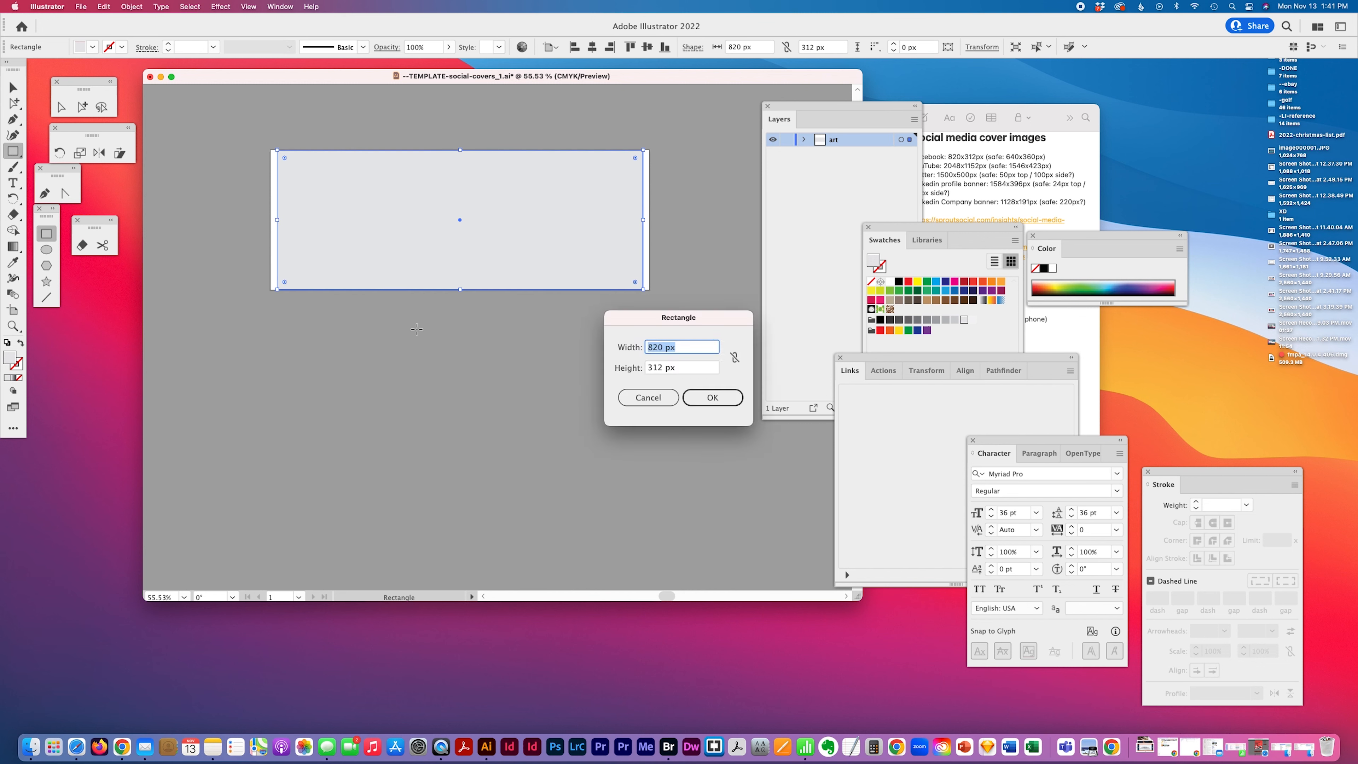
pyautogui.write('640x')
pyautogui.hotkey('shift', 'Left')
pyautogui.hotkey('shift', 'Left')
pyautogui.hotkey('shift', 'Left')
pyautogui.press('Tab')
pyautogui.write('360')
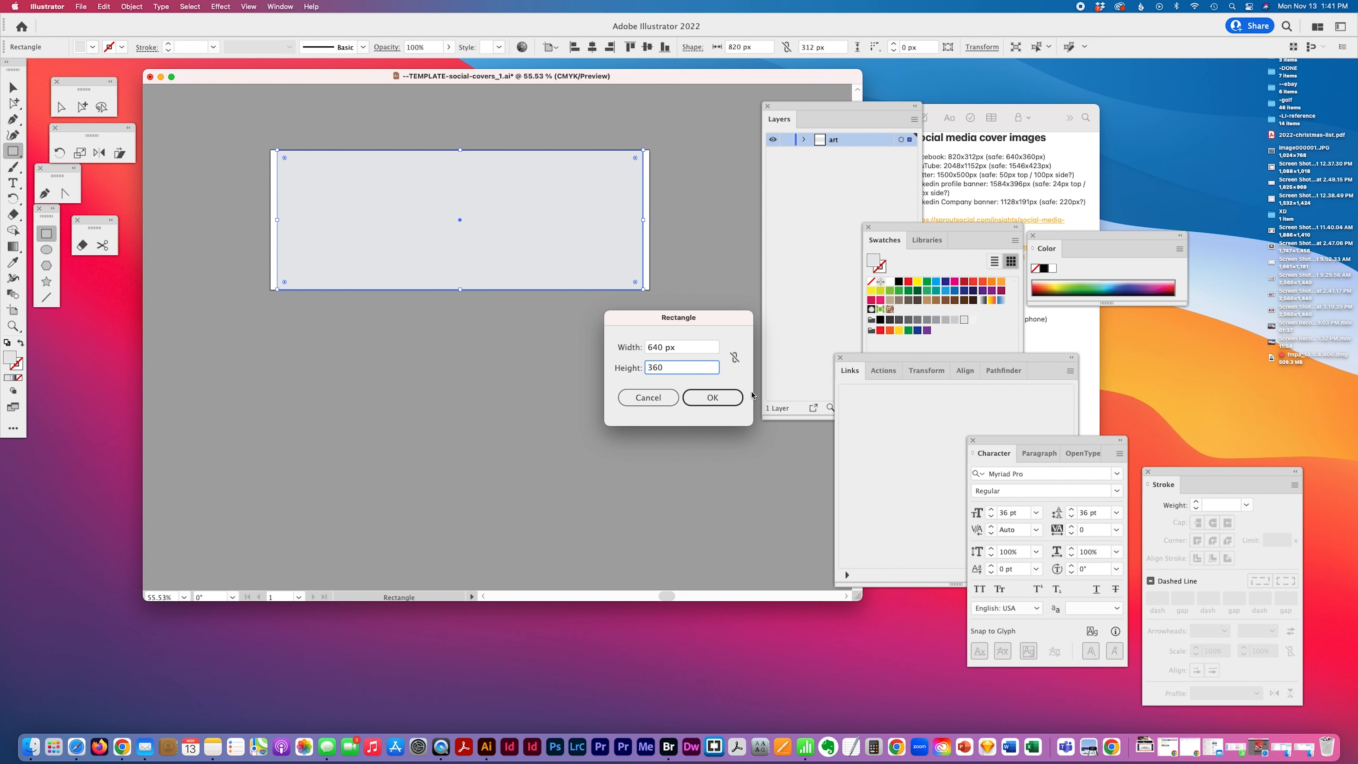
pyautogui.click(720, 395)
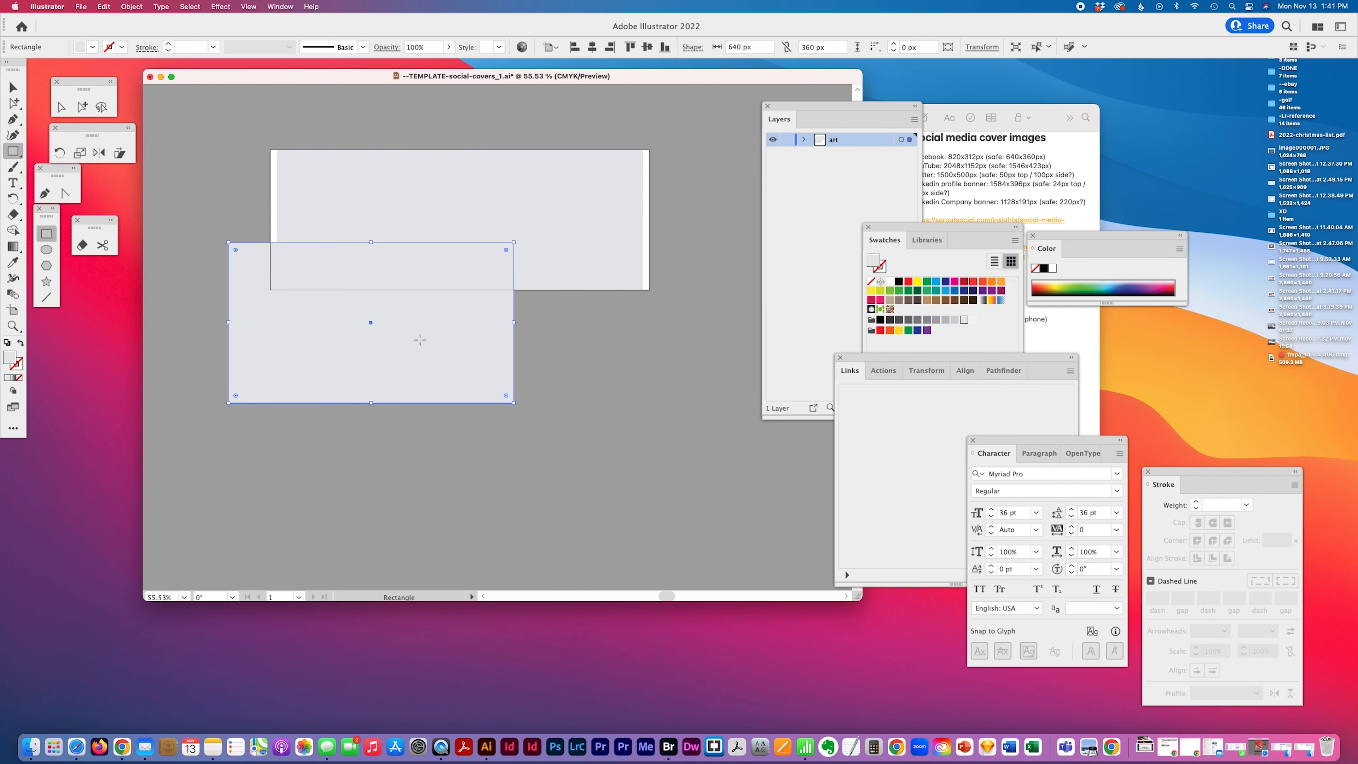
# Fill the 640 x 360 px rectangle with a gray swatch and center it on the artboard
pyautogui.click(954, 320)
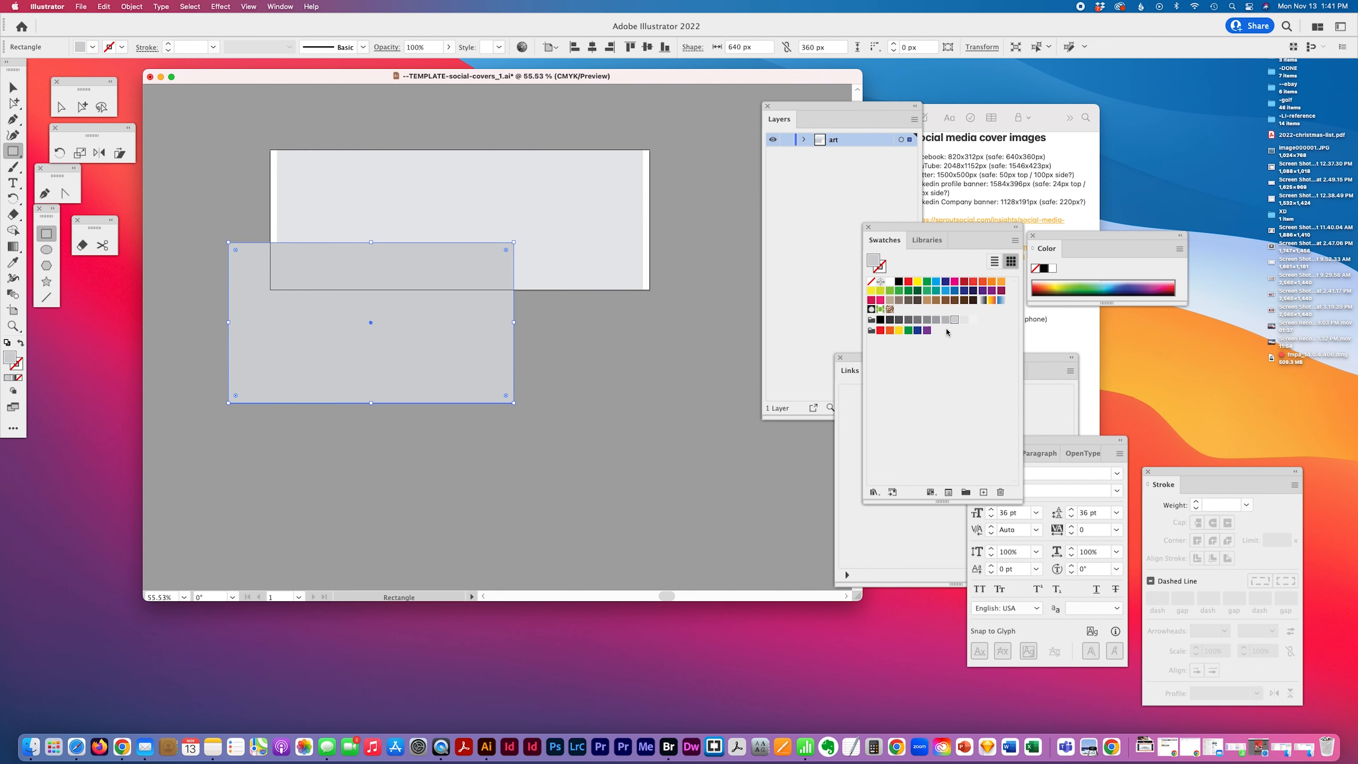
pyautogui.click(592, 47)
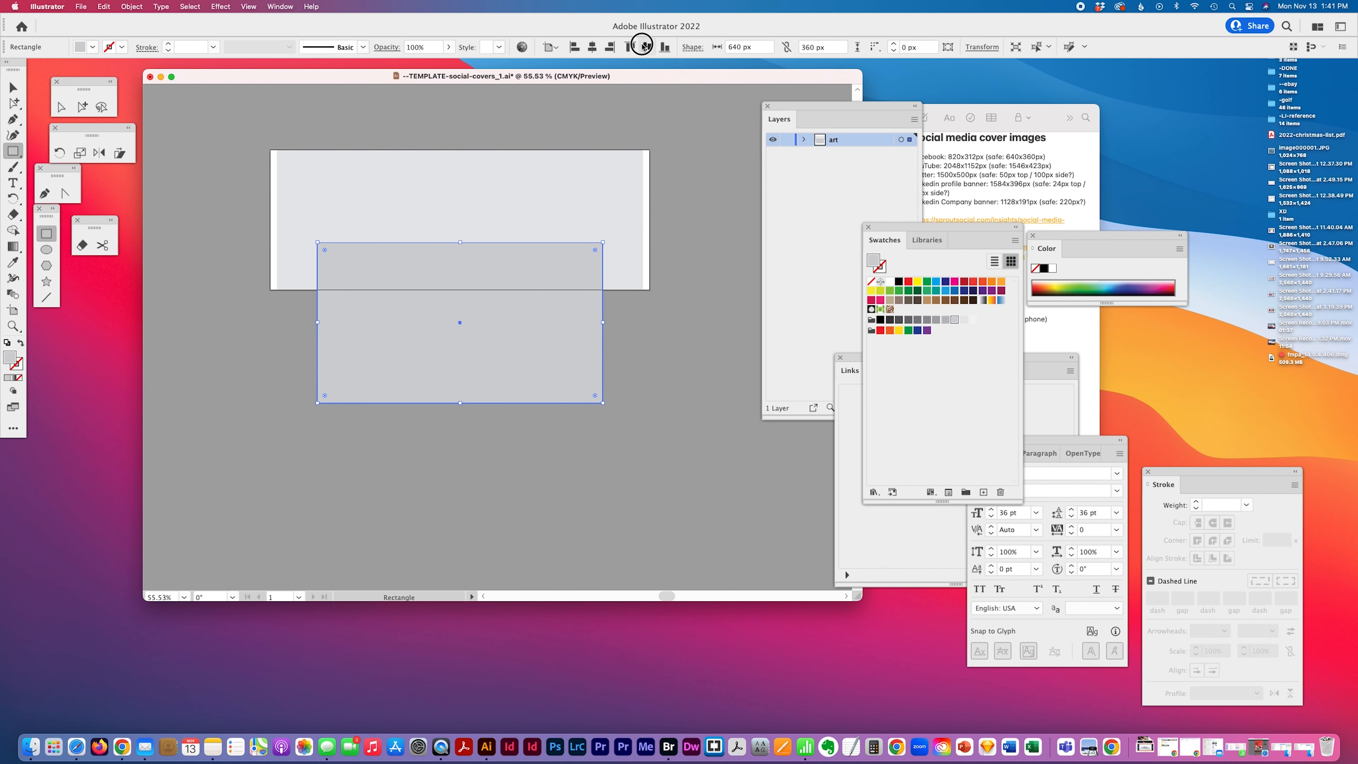
pyautogui.click(644, 47)
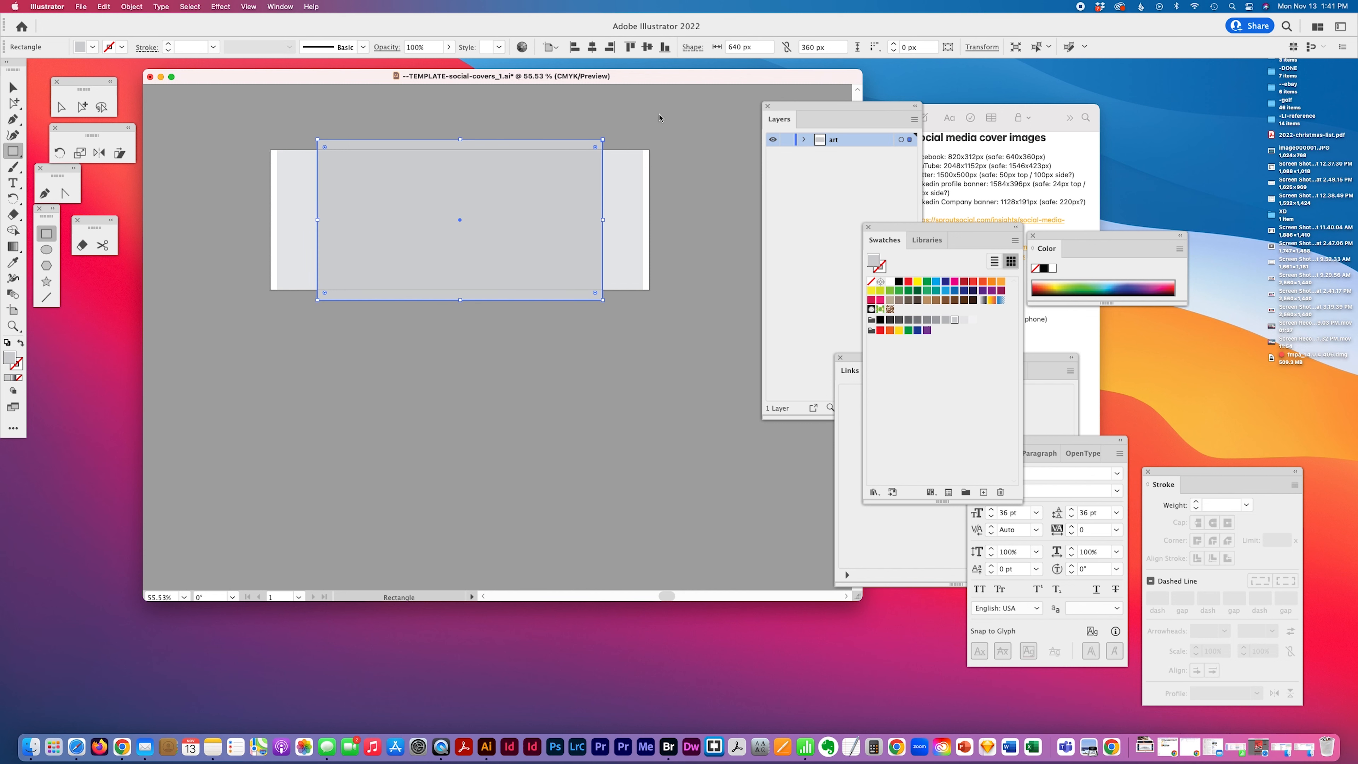
# Review the Facebook cover size notes
pyautogui.click(1000, 188)
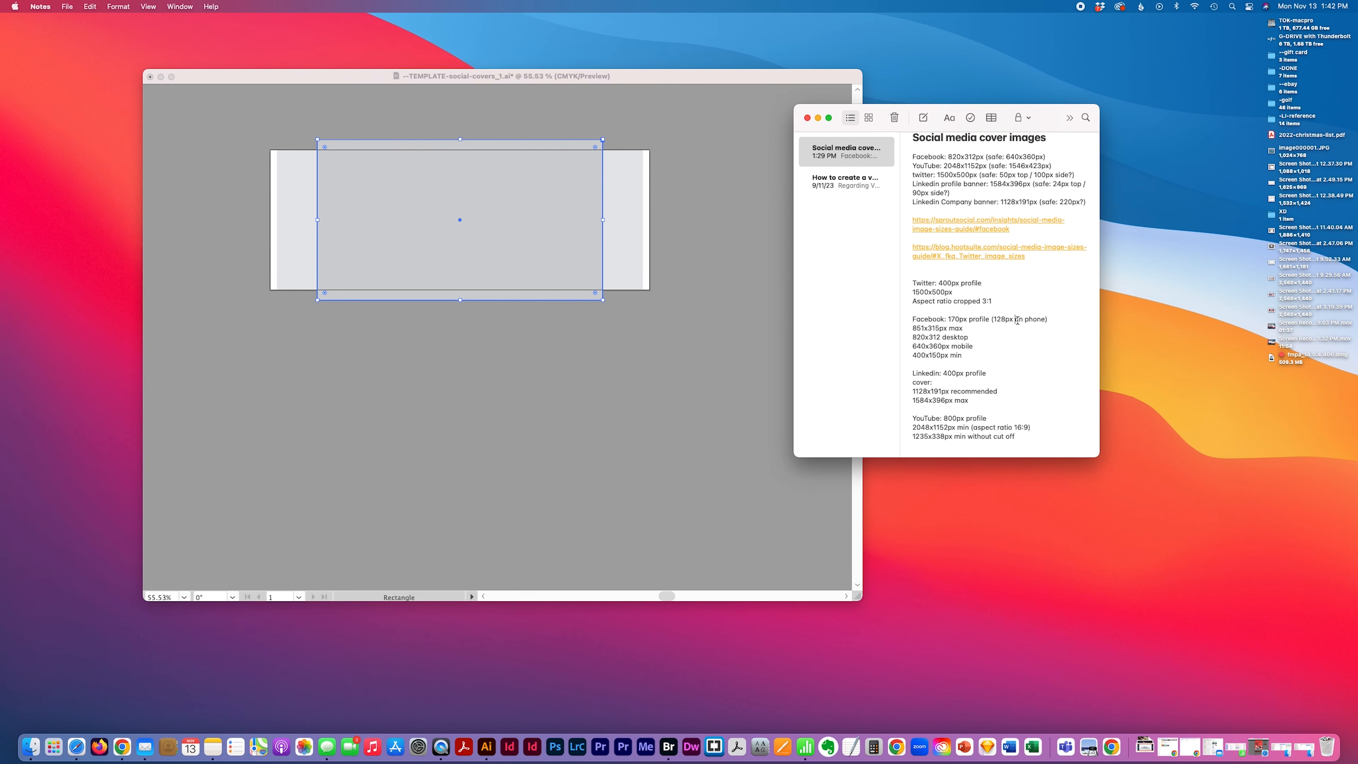
pyautogui.scroll(2, 1015, 342)
pyautogui.scroll(-3, 988, 356)
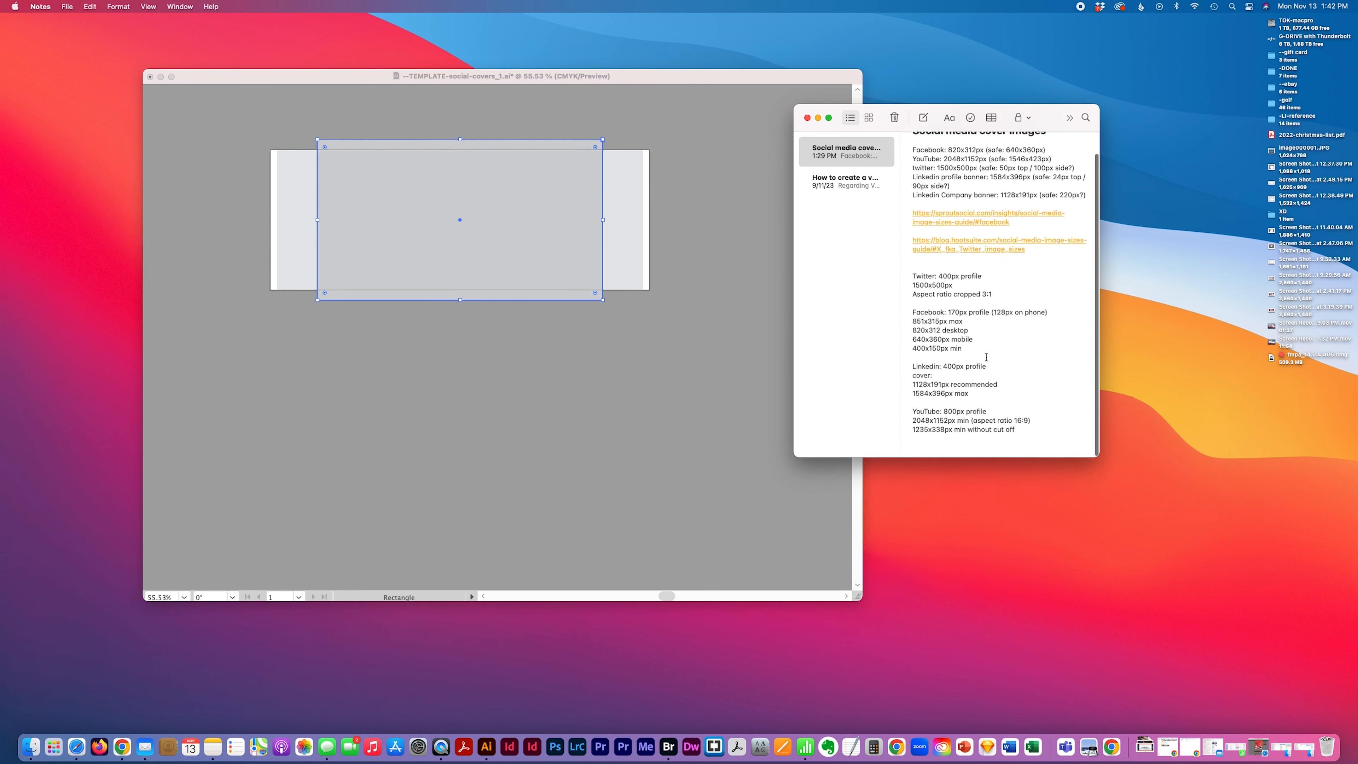
pyautogui.scroll(1, 988, 359)
pyautogui.scroll(-1, 989, 361)
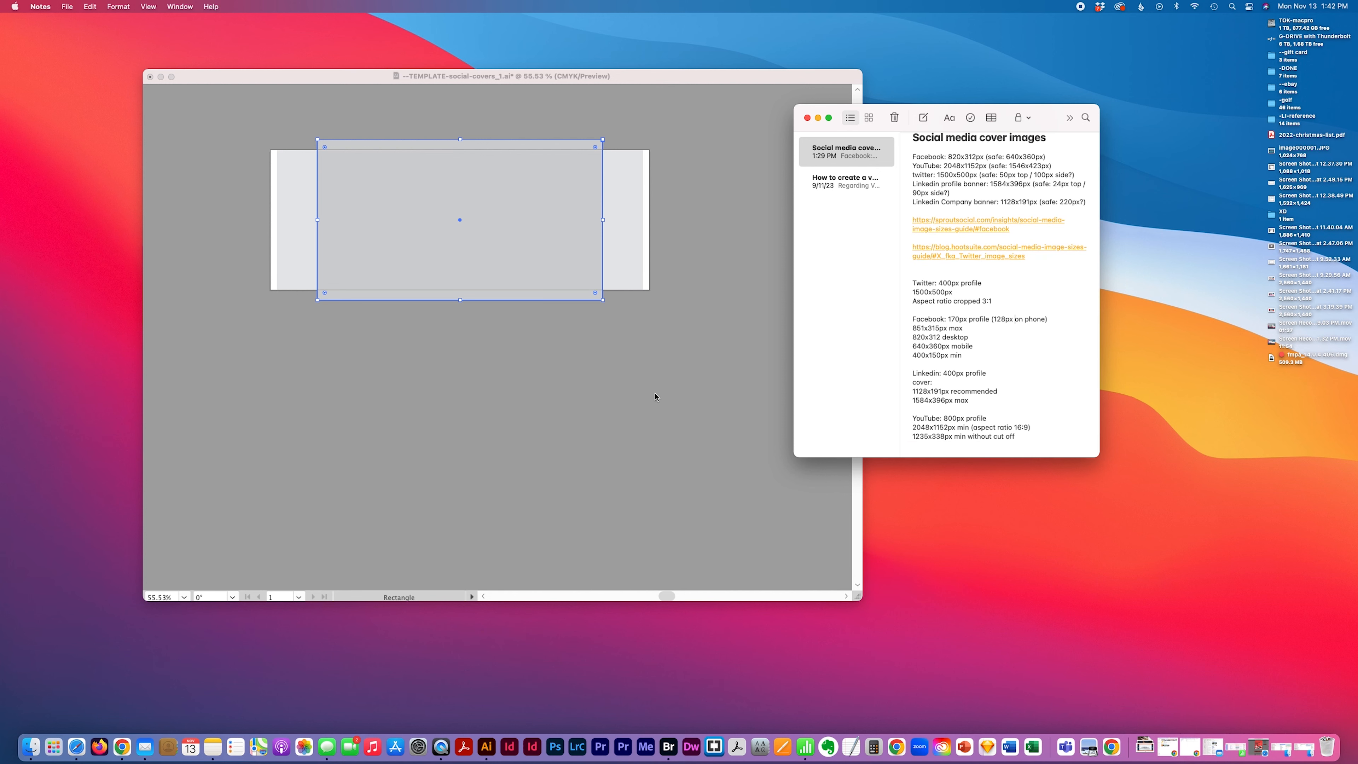
pyautogui.click(716, 391)
pyautogui.click(1062, 321)
pyautogui.click(541, 383)
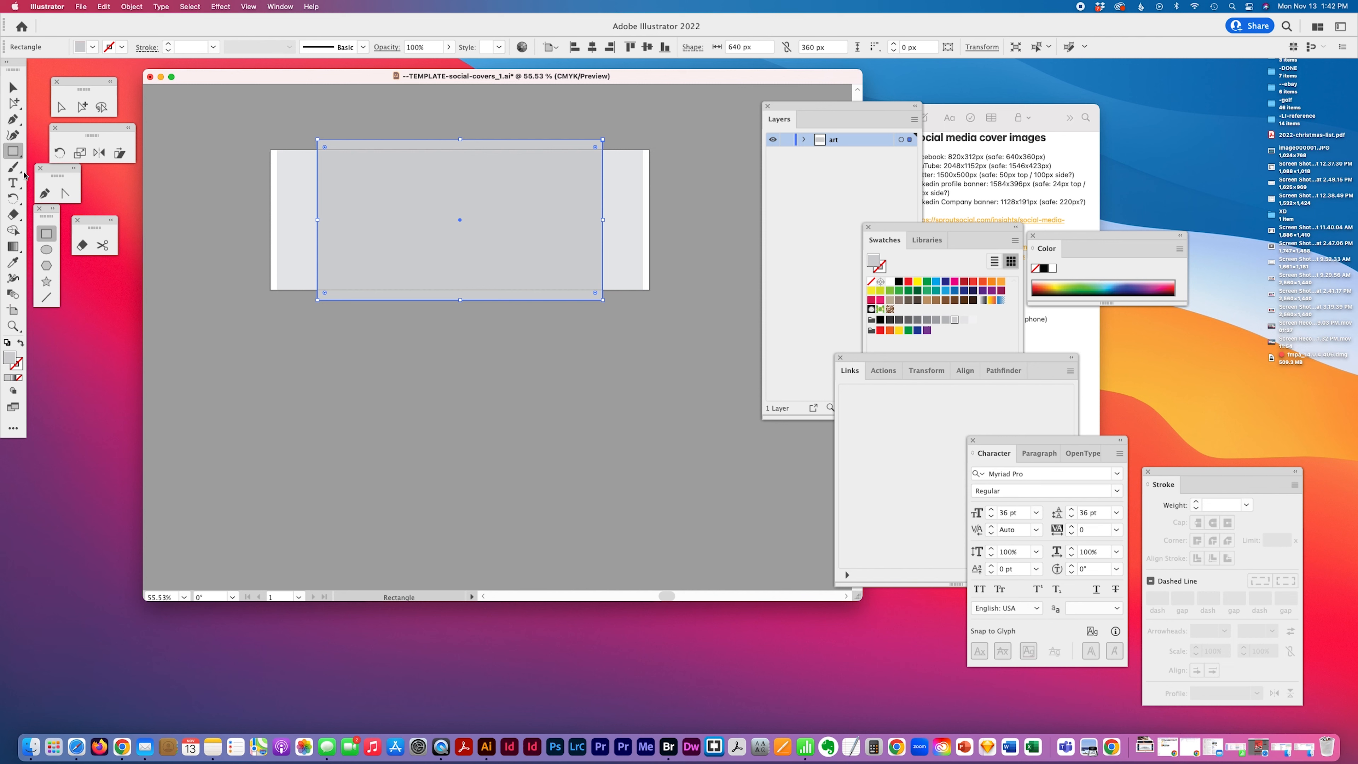
# Create a 400 x 150 px rectangle with the Rectangle tool
pyautogui.click(14, 135)
pyautogui.click(279, 333)
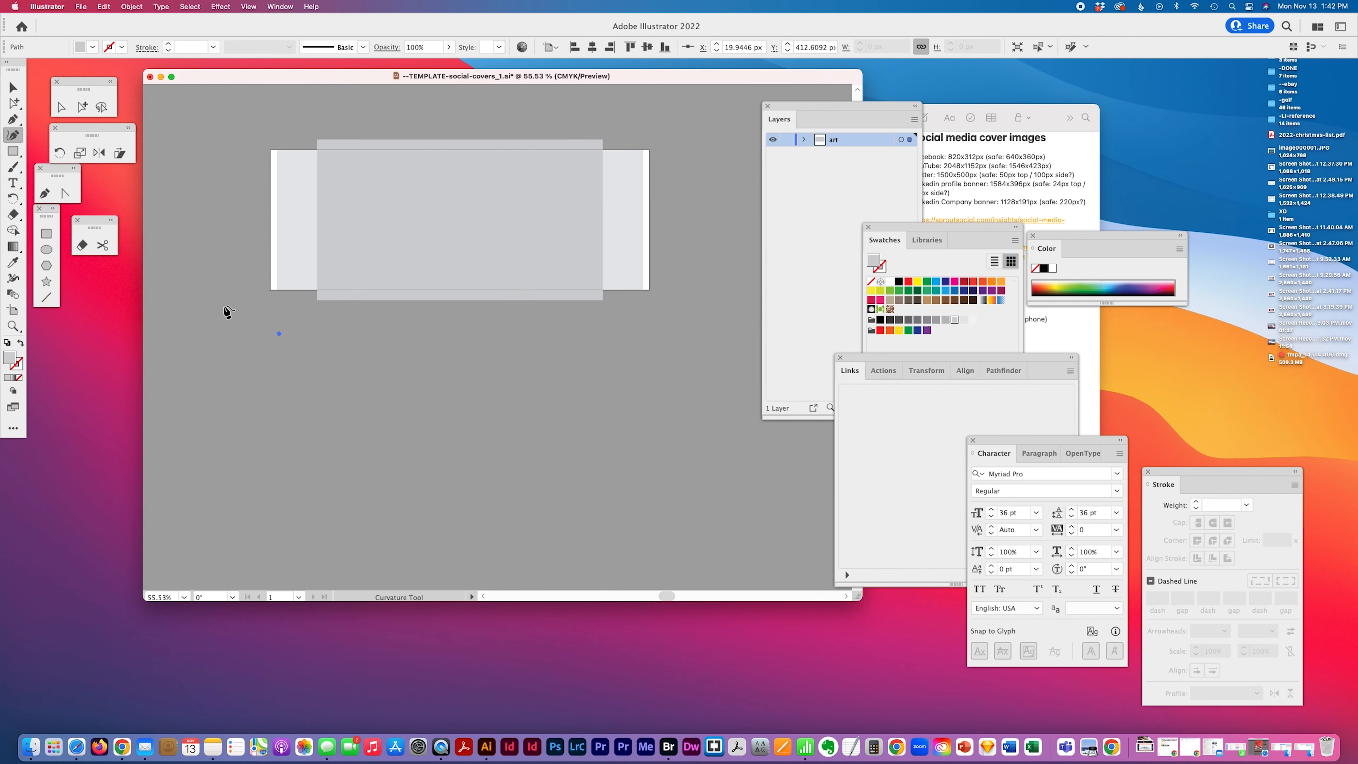
pyautogui.click(12, 151)
pyautogui.click(390, 371)
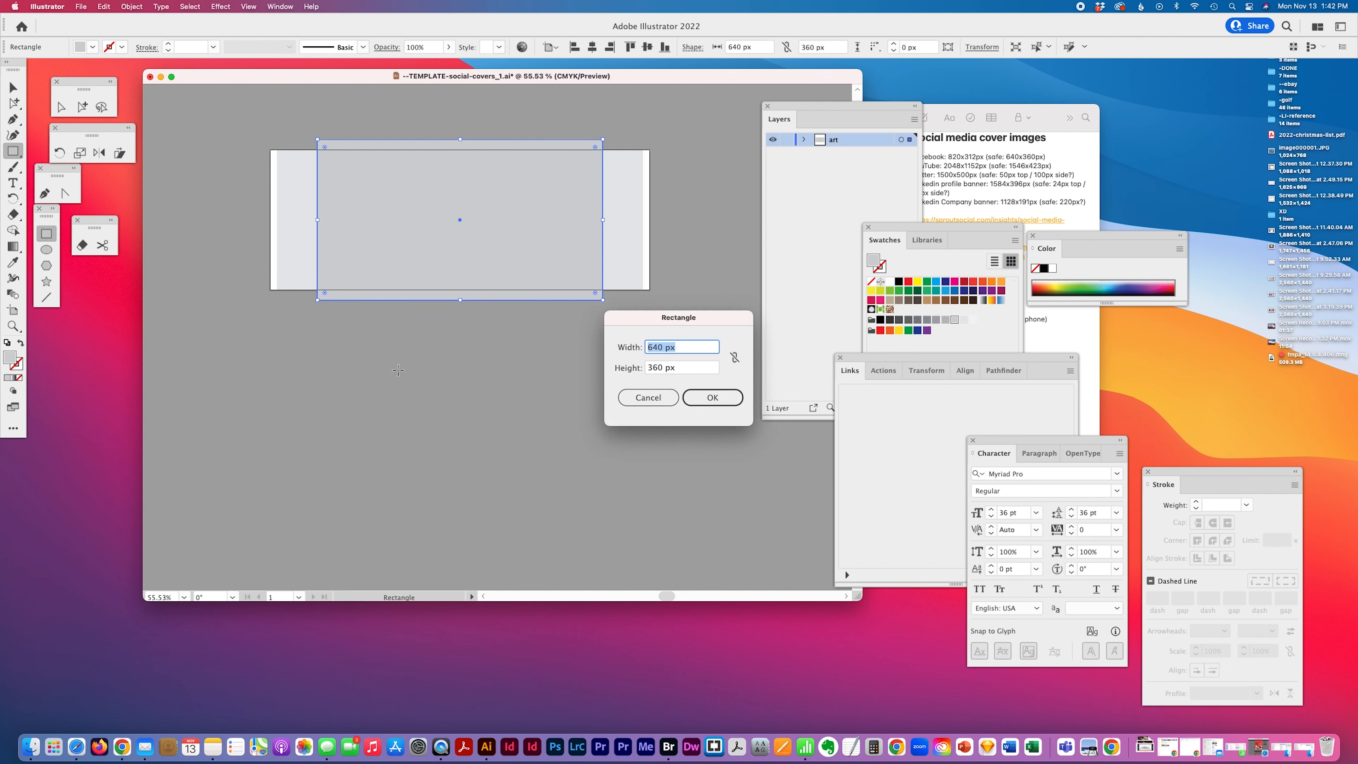
pyautogui.write('400')
pyautogui.press('Tab')
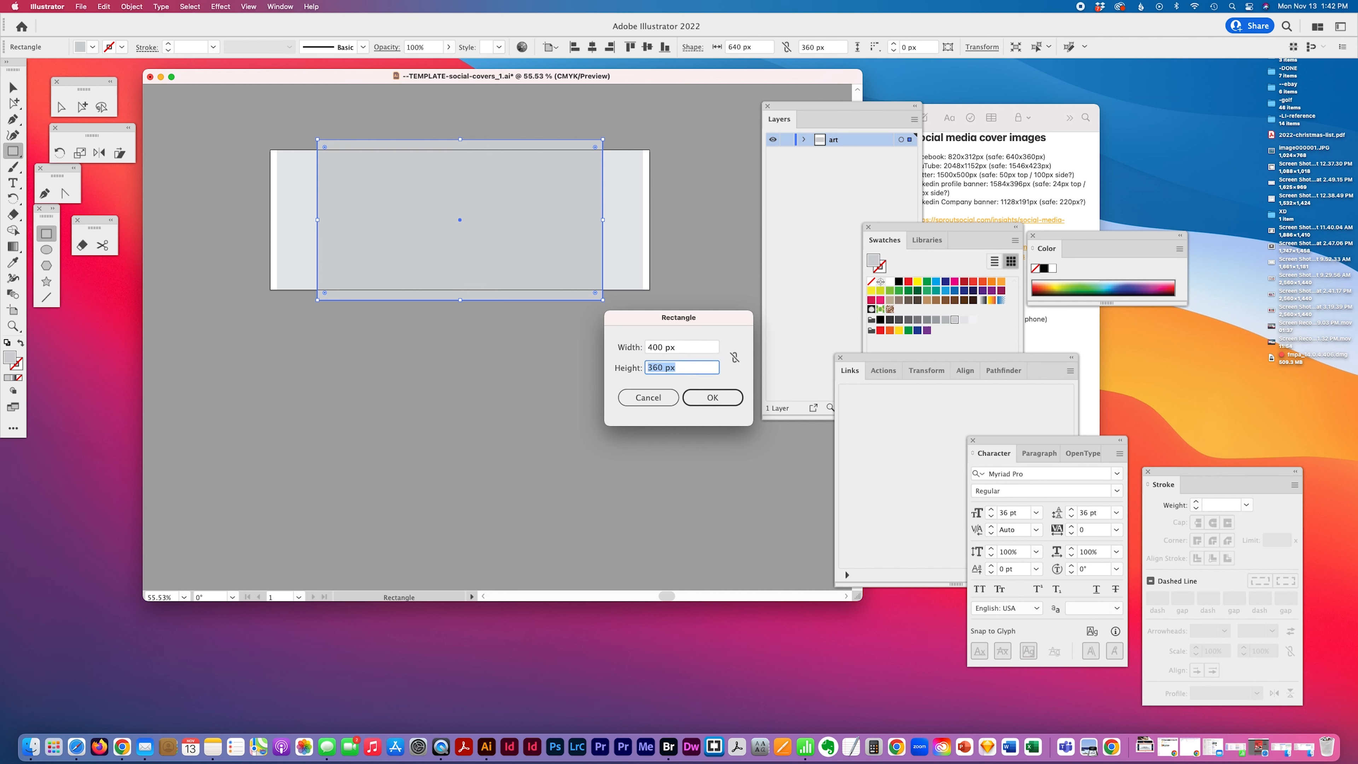
pyautogui.write('5')
pyautogui.write('150')
pyautogui.press('Return')
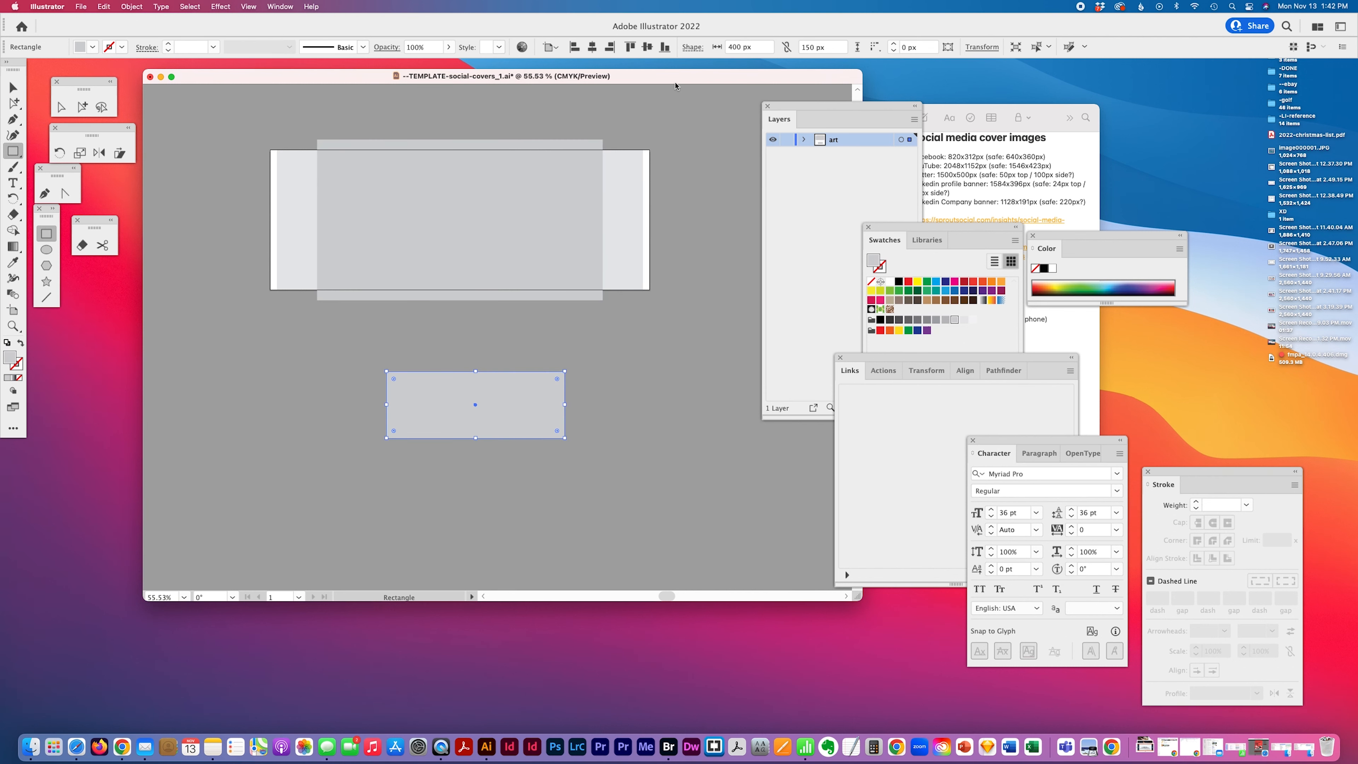
# Center the 400 x 150 px rectangle on the artboard and fill it with a gray swatch
pyautogui.click(592, 47)
pyautogui.click(646, 47)
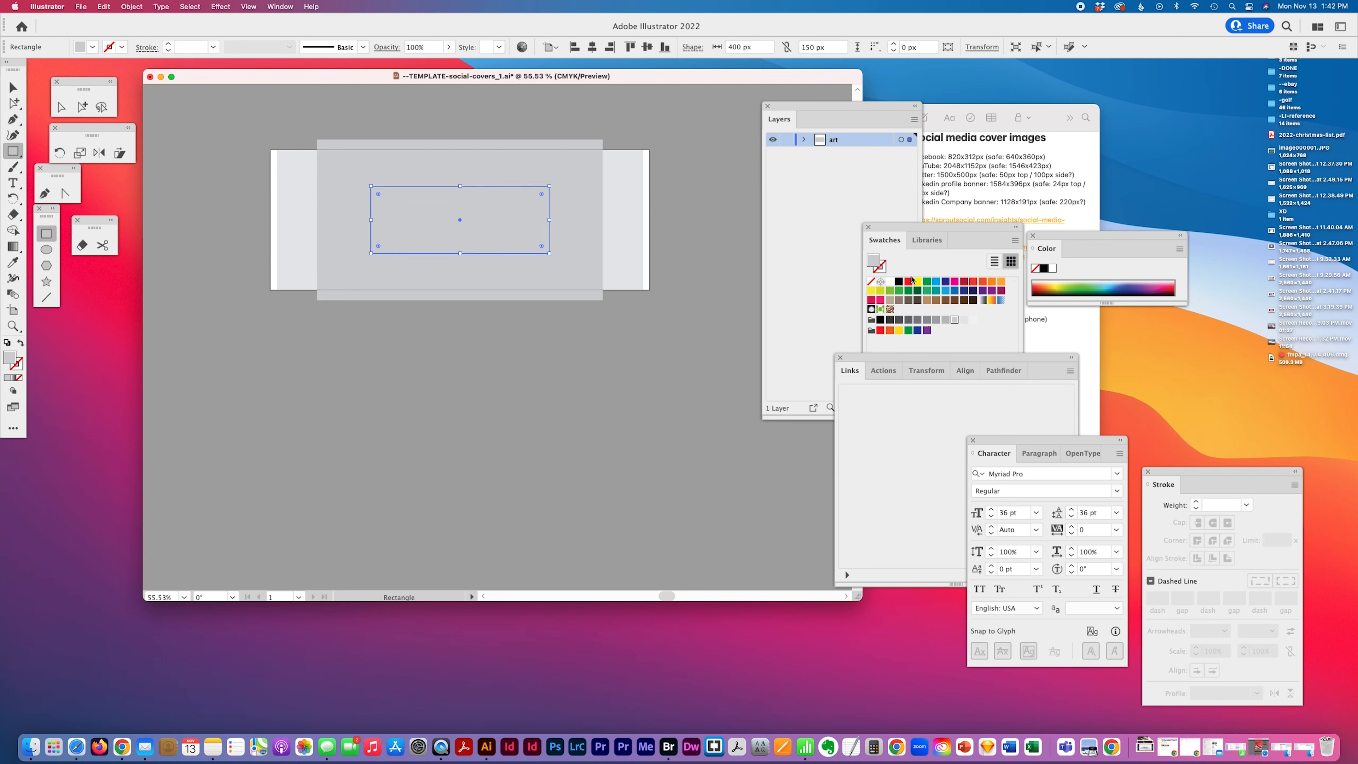
pyautogui.click(945, 319)
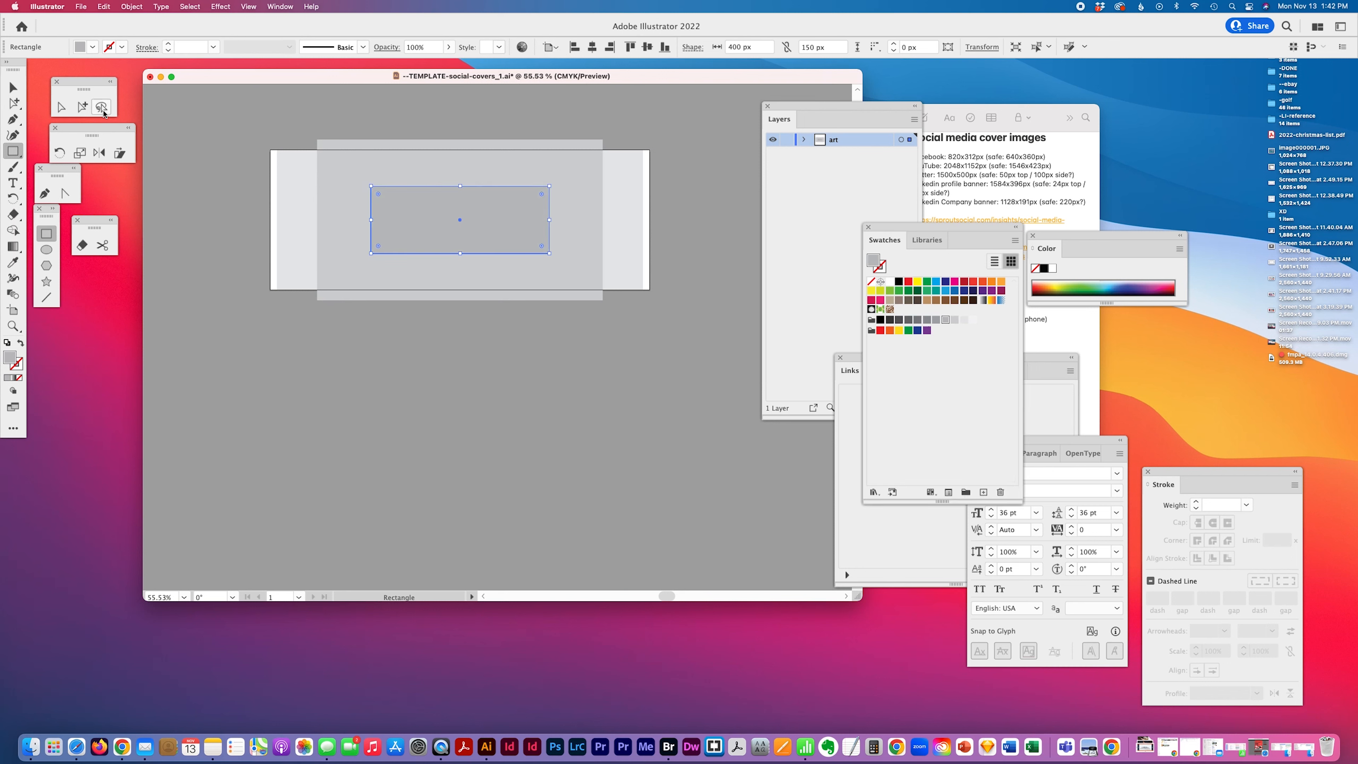
pyautogui.click(82, 106)
pyautogui.click(379, 416)
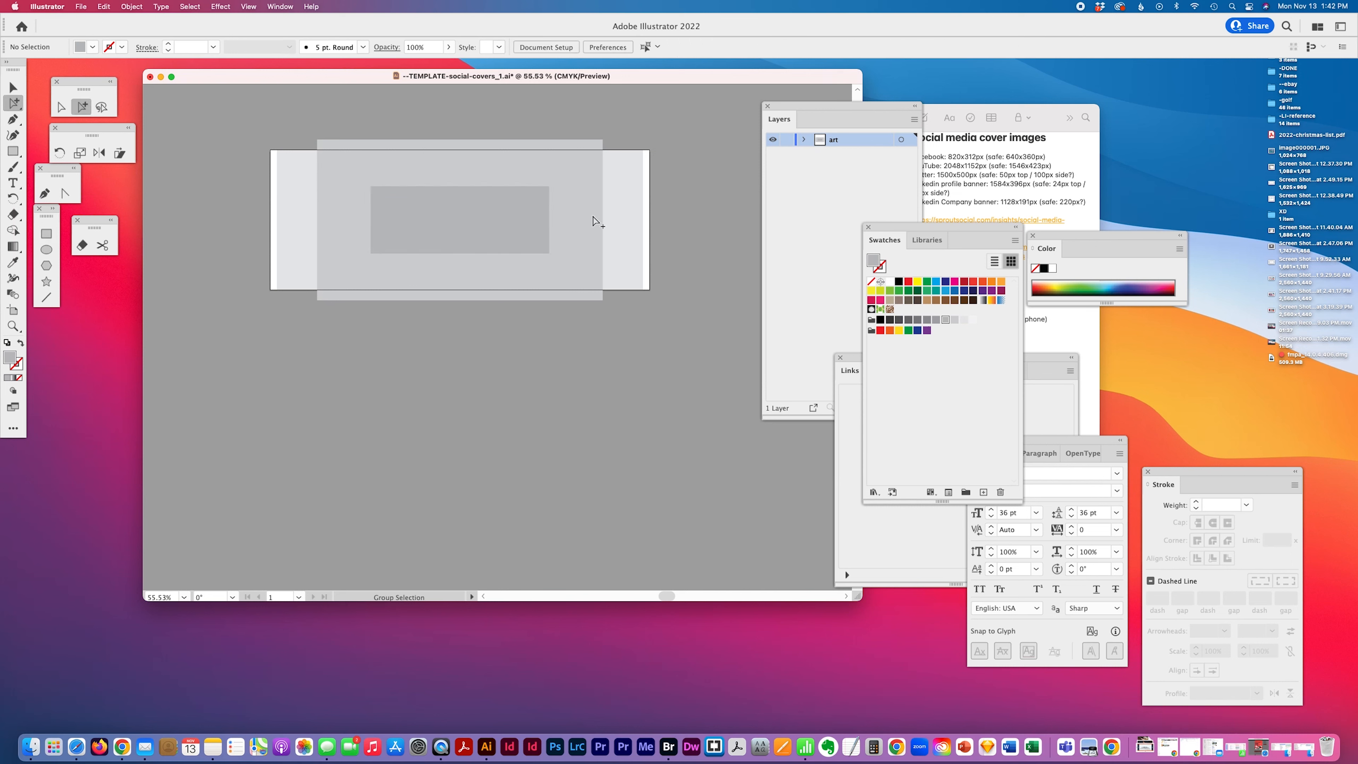
pyautogui.press('super+a')
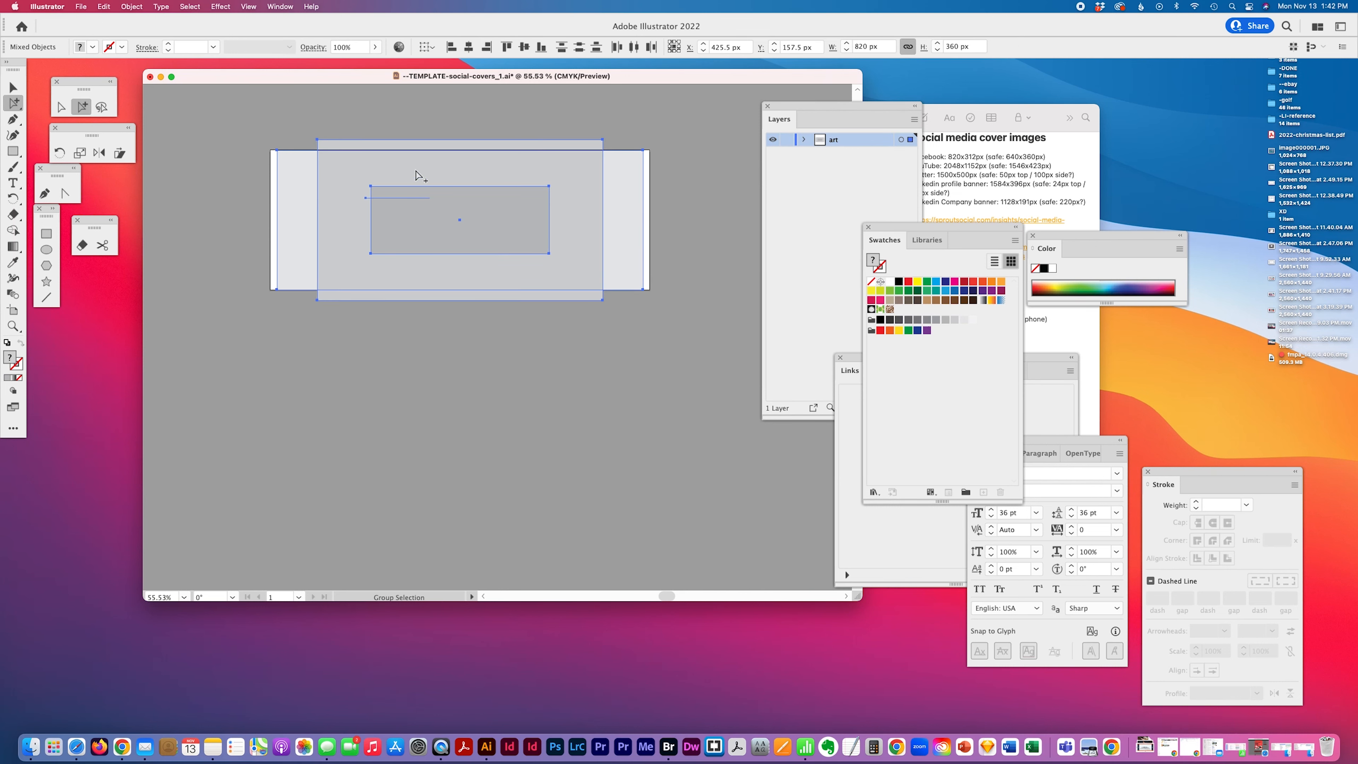
pyautogui.moveTo(390, 121); pyautogui.dragTo(370, 203)
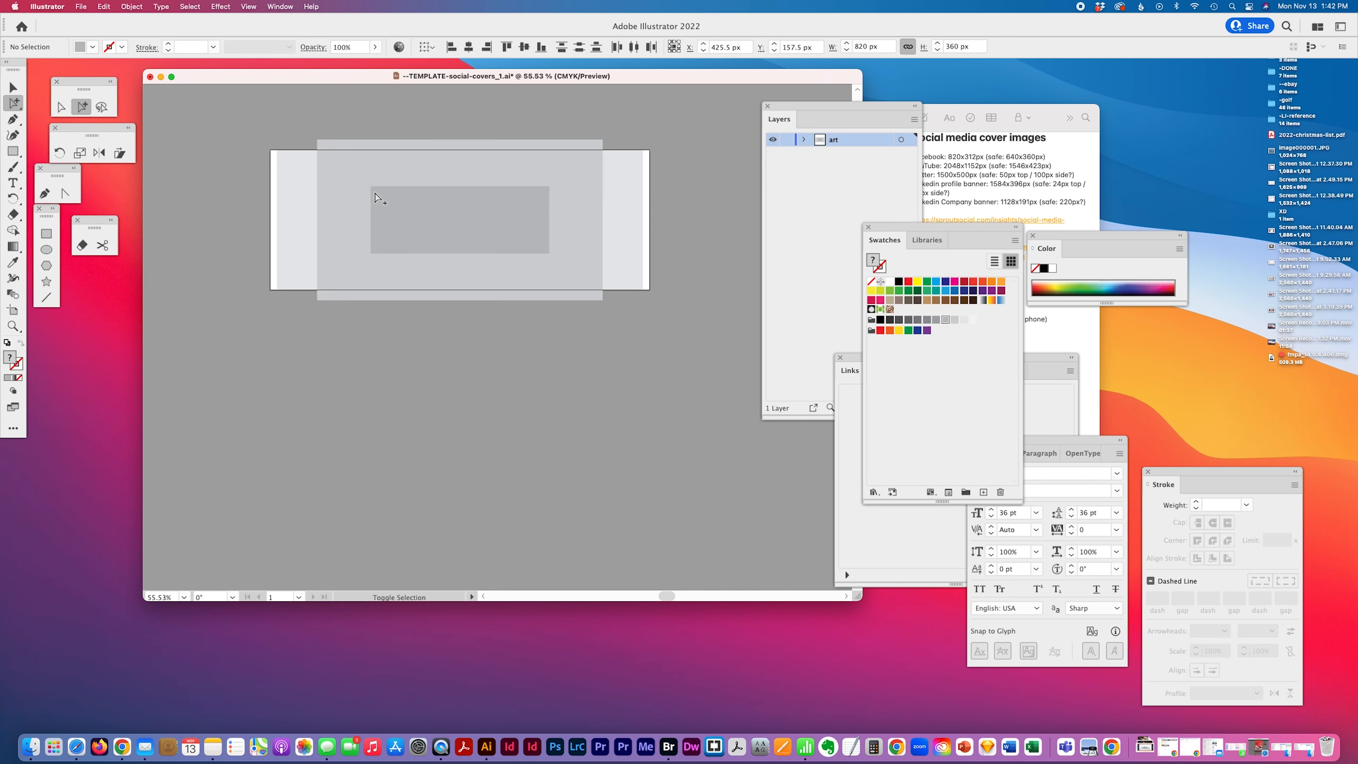
pyautogui.moveTo(341, 134); pyautogui.dragTo(506, 332)
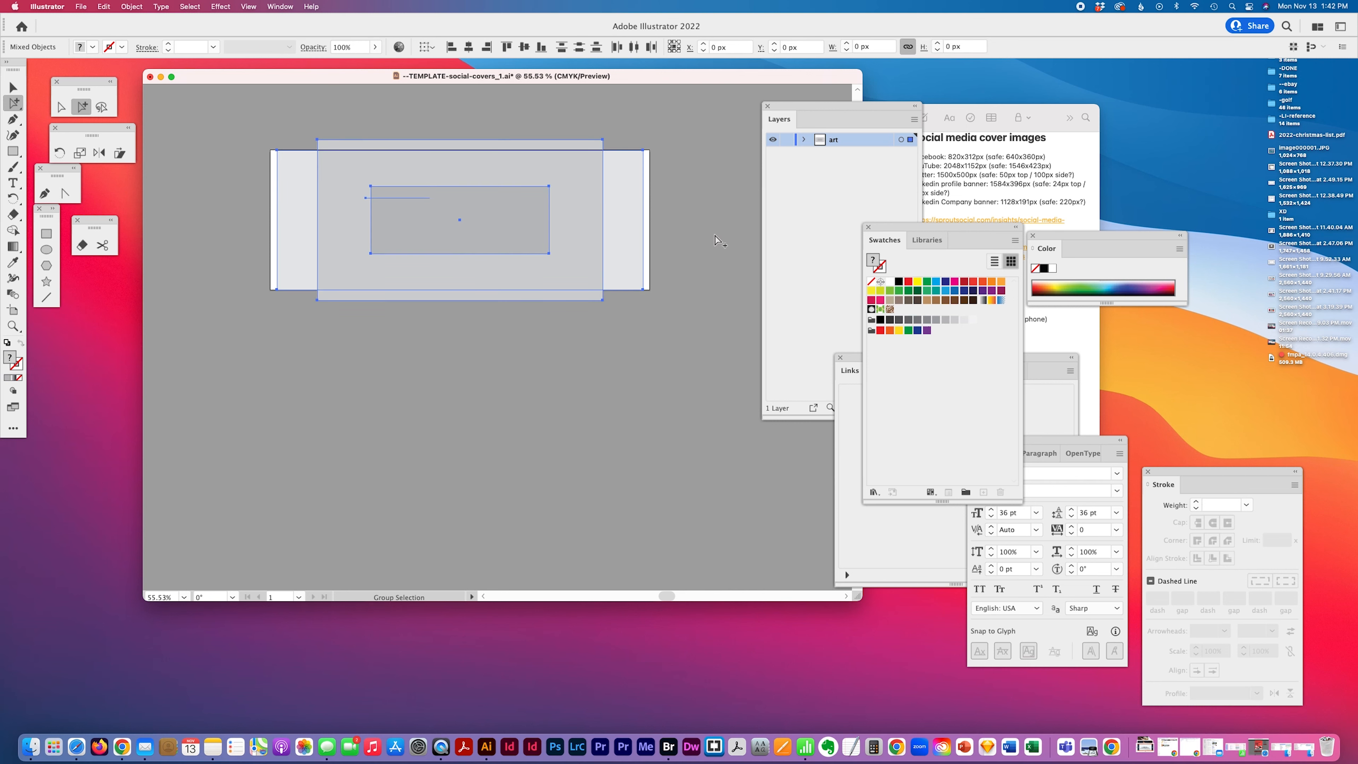
pyautogui.moveTo(655, 212); pyautogui.dragTo(539, 233)
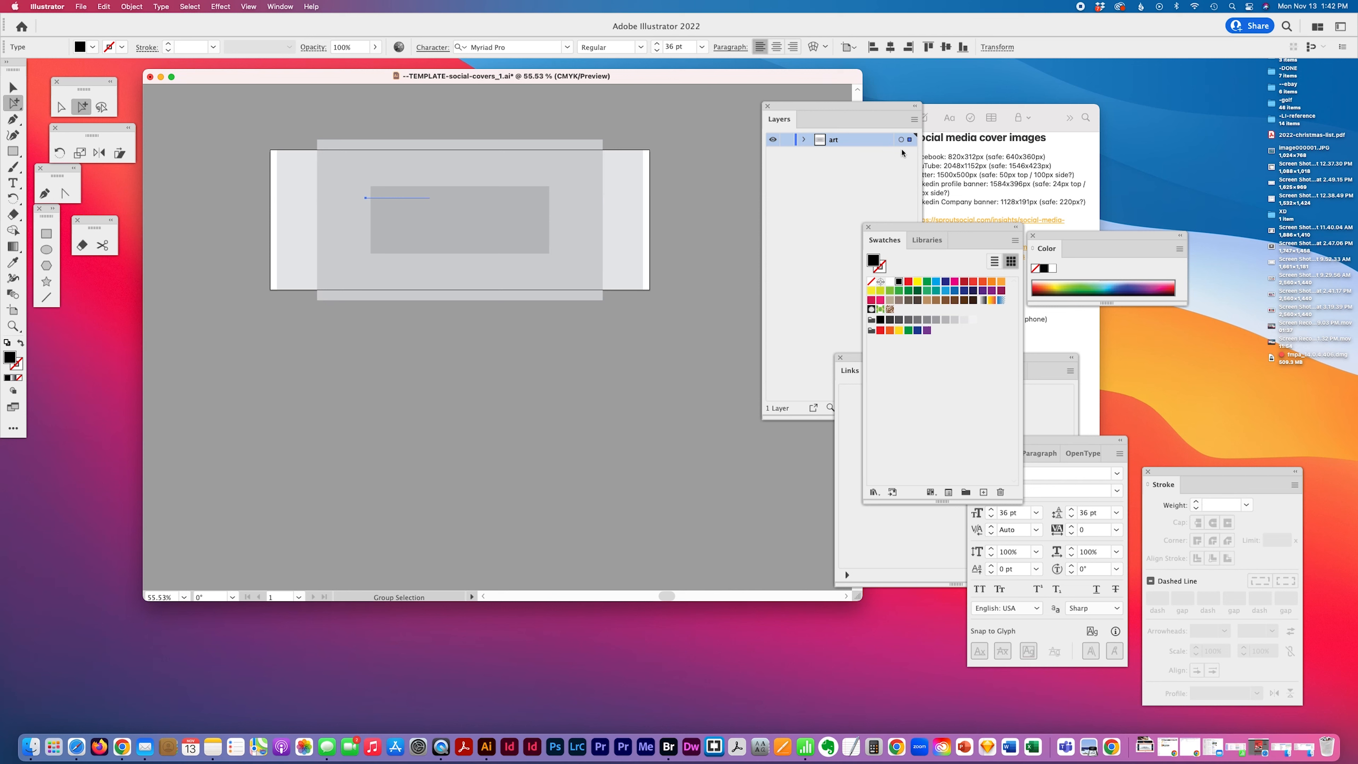
# Create a new layer named text and place it above the art layer
pyautogui.click(913, 118)
pyautogui.click(946, 124)
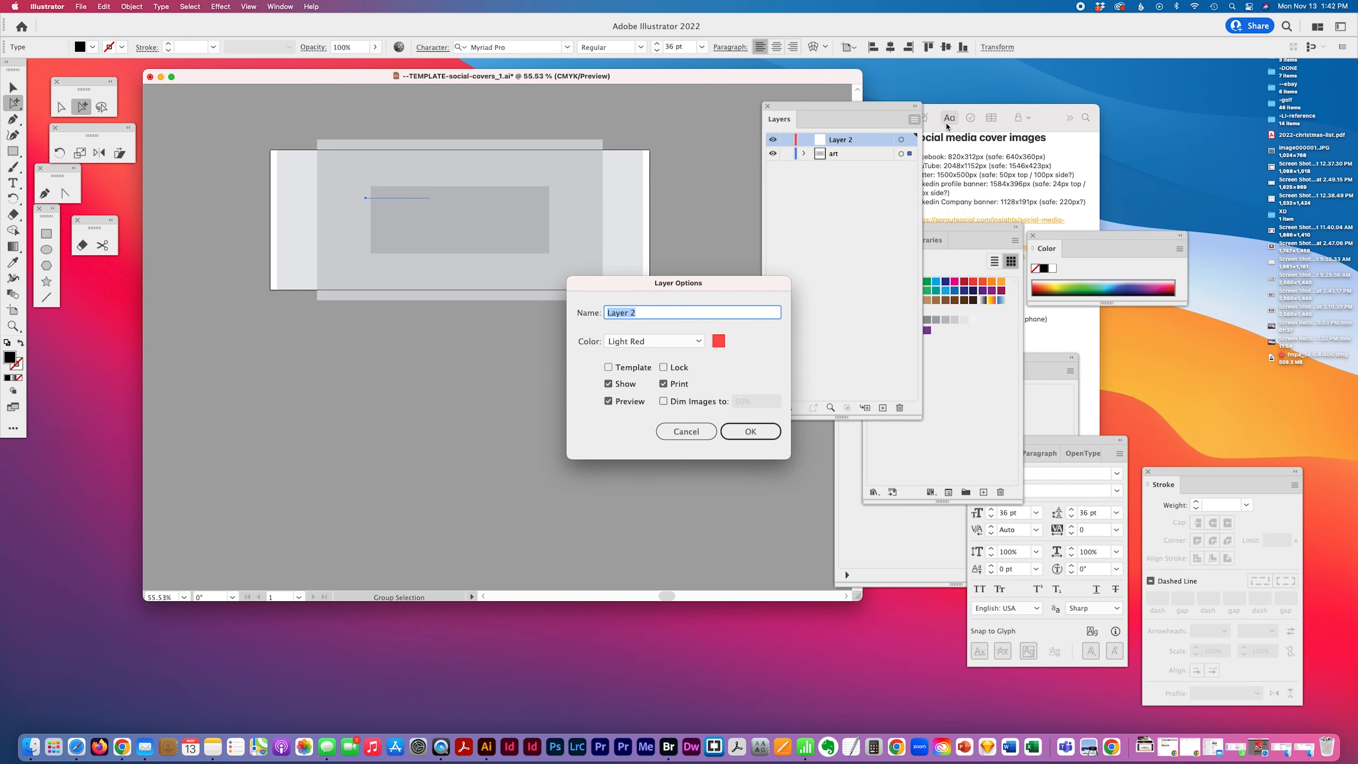
pyautogui.write('text')
pyautogui.press('Return')
pyautogui.moveTo(909, 154); pyautogui.dragTo(909, 140)
# Review the Facebook cover size lines in the notes
pyautogui.click(1020, 218)
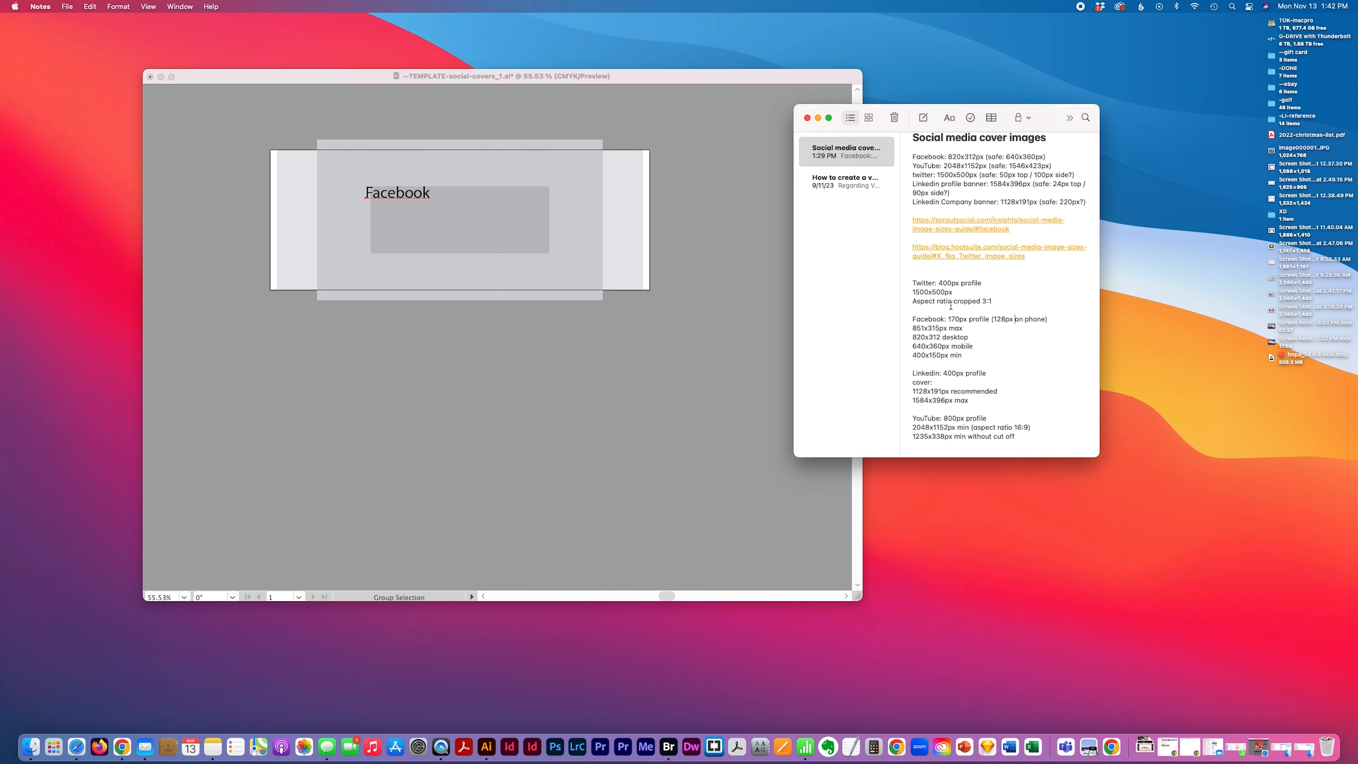
pyautogui.click(1055, 322)
pyautogui.click(958, 324)
pyautogui.moveTo(948, 319); pyautogui.dragTo(988, 354)
pyautogui.click(476, 295)
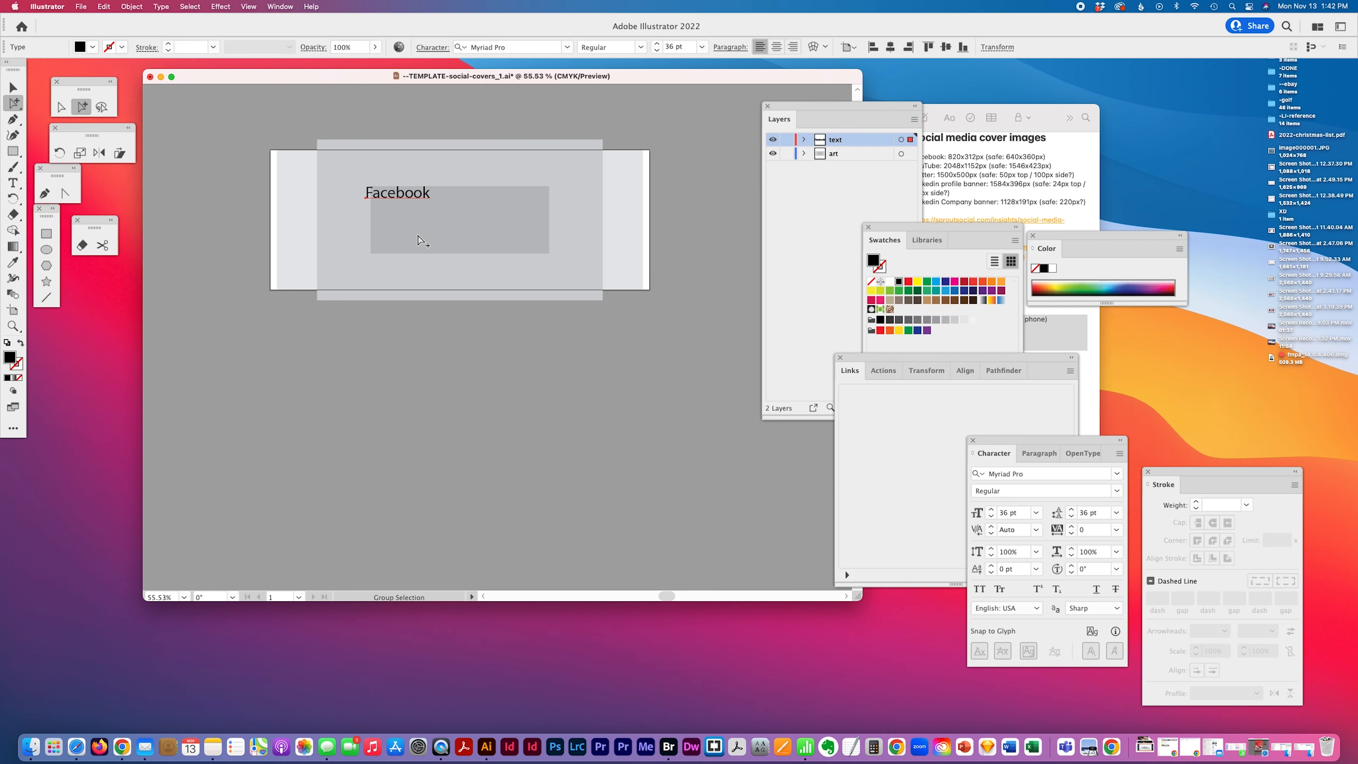
# Center the Facebook heading horizontally on the artboard near its top edge
pyautogui.click(13, 155)
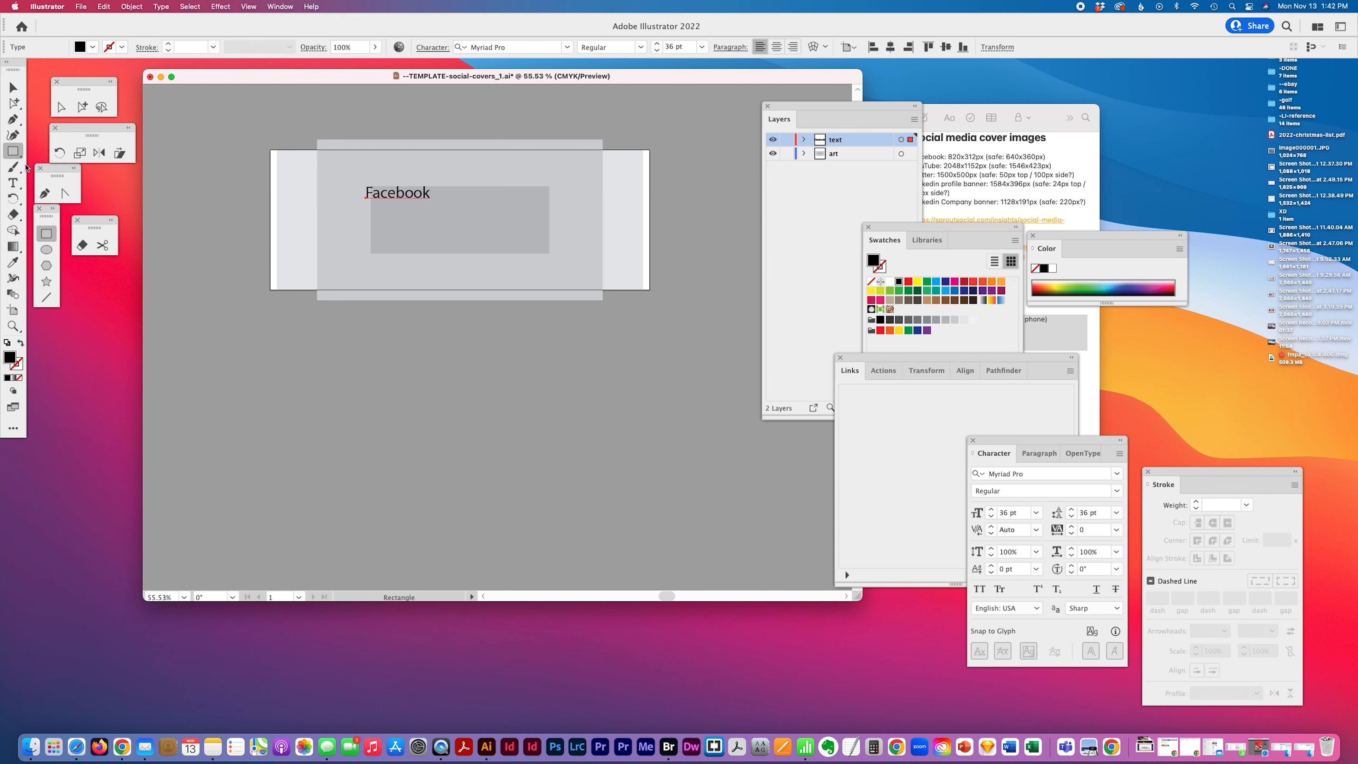
pyautogui.click(13, 184)
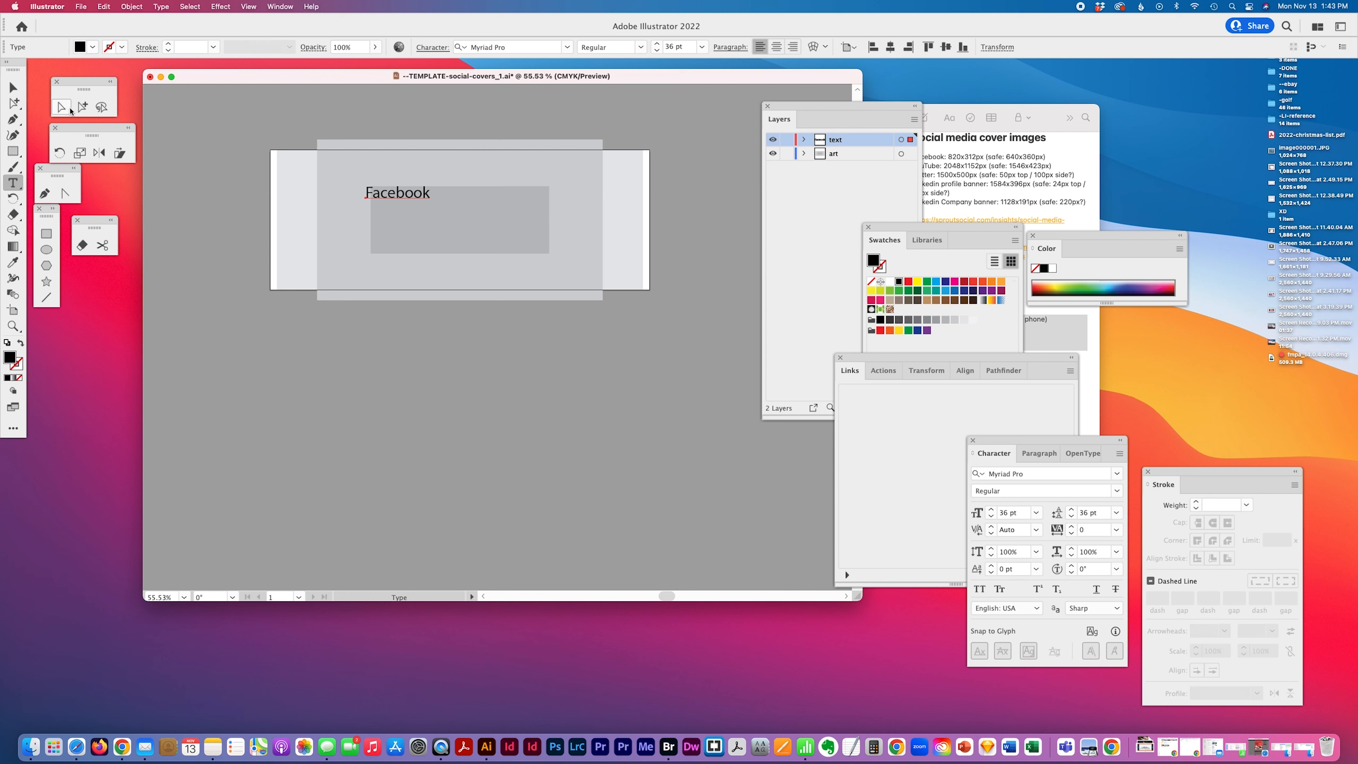
pyautogui.click(82, 106)
pyautogui.click(390, 196)
pyautogui.moveTo(389, 198); pyautogui.dragTo(440, 169)
pyautogui.click(776, 47)
pyautogui.click(873, 47)
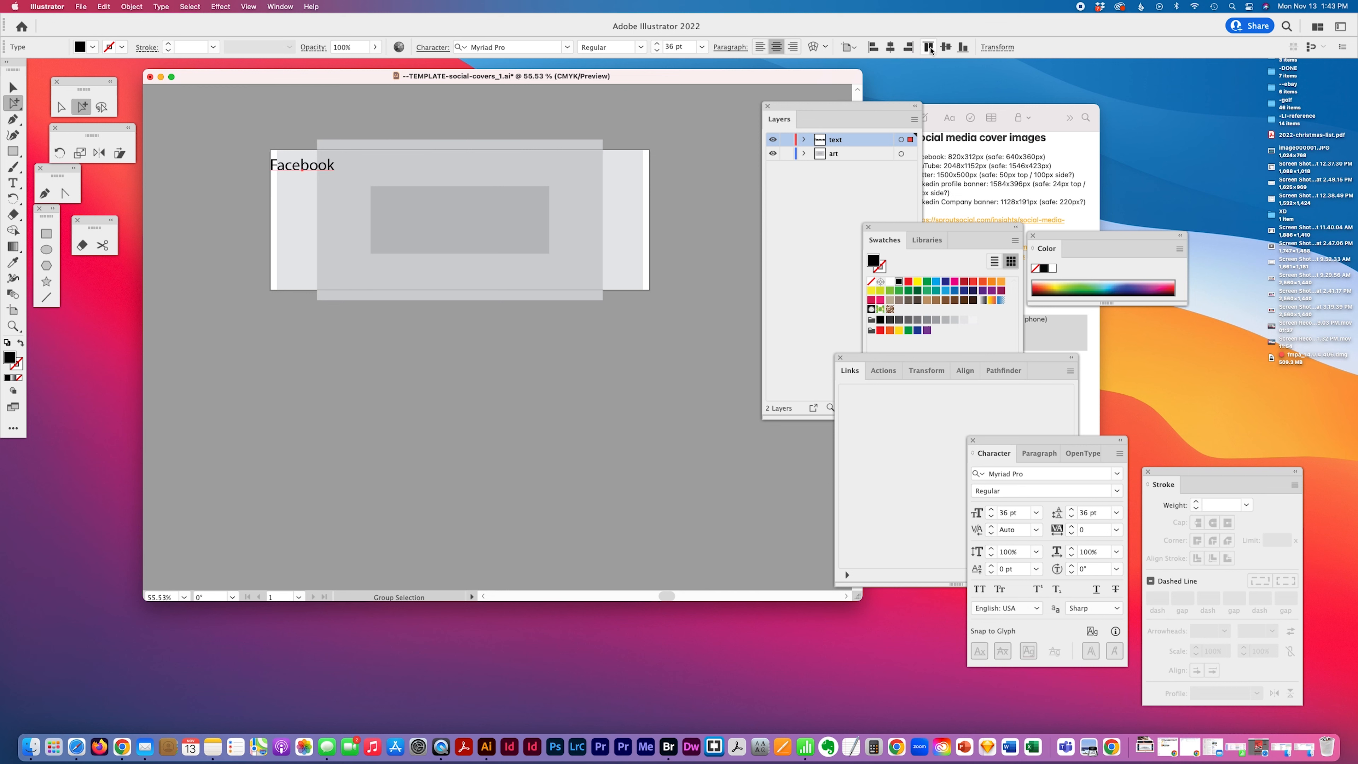
pyautogui.click(890, 47)
pyautogui.click(402, 375)
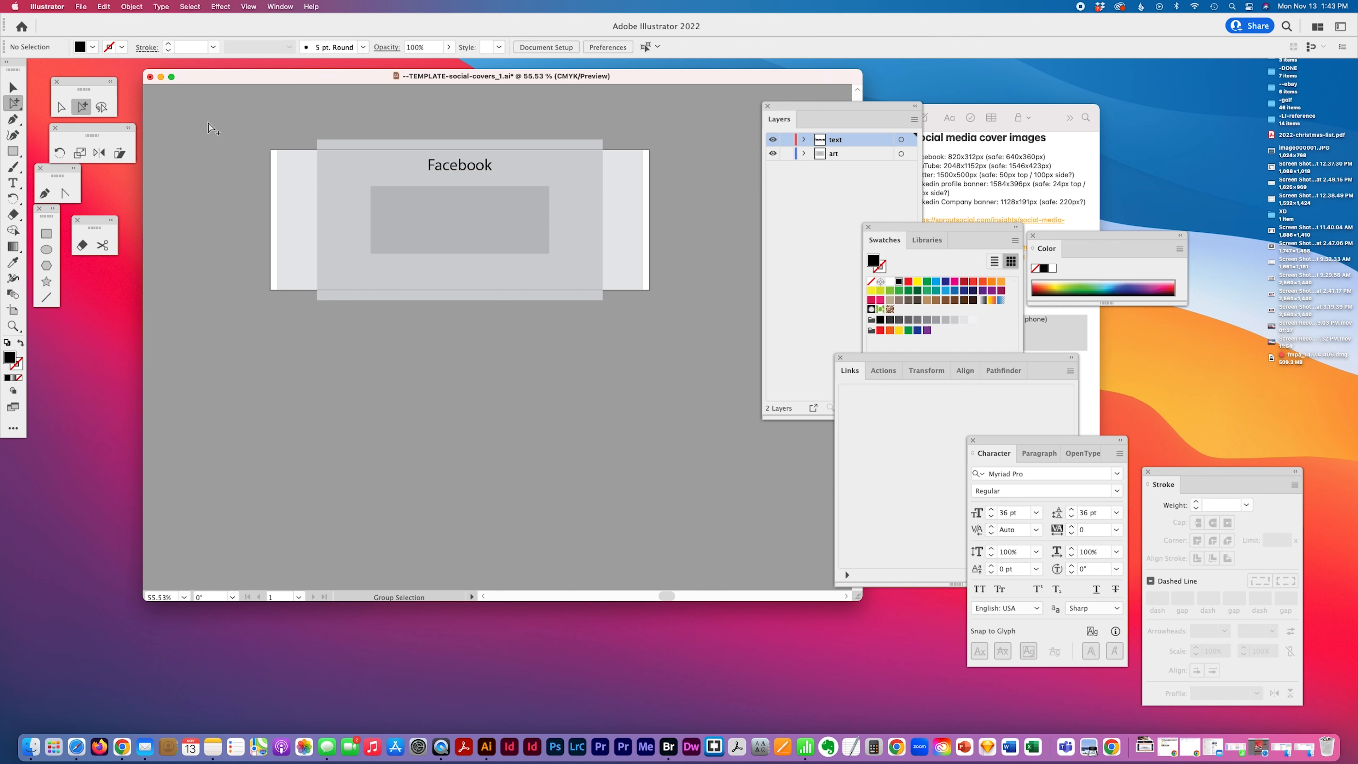
pyautogui.press('v')
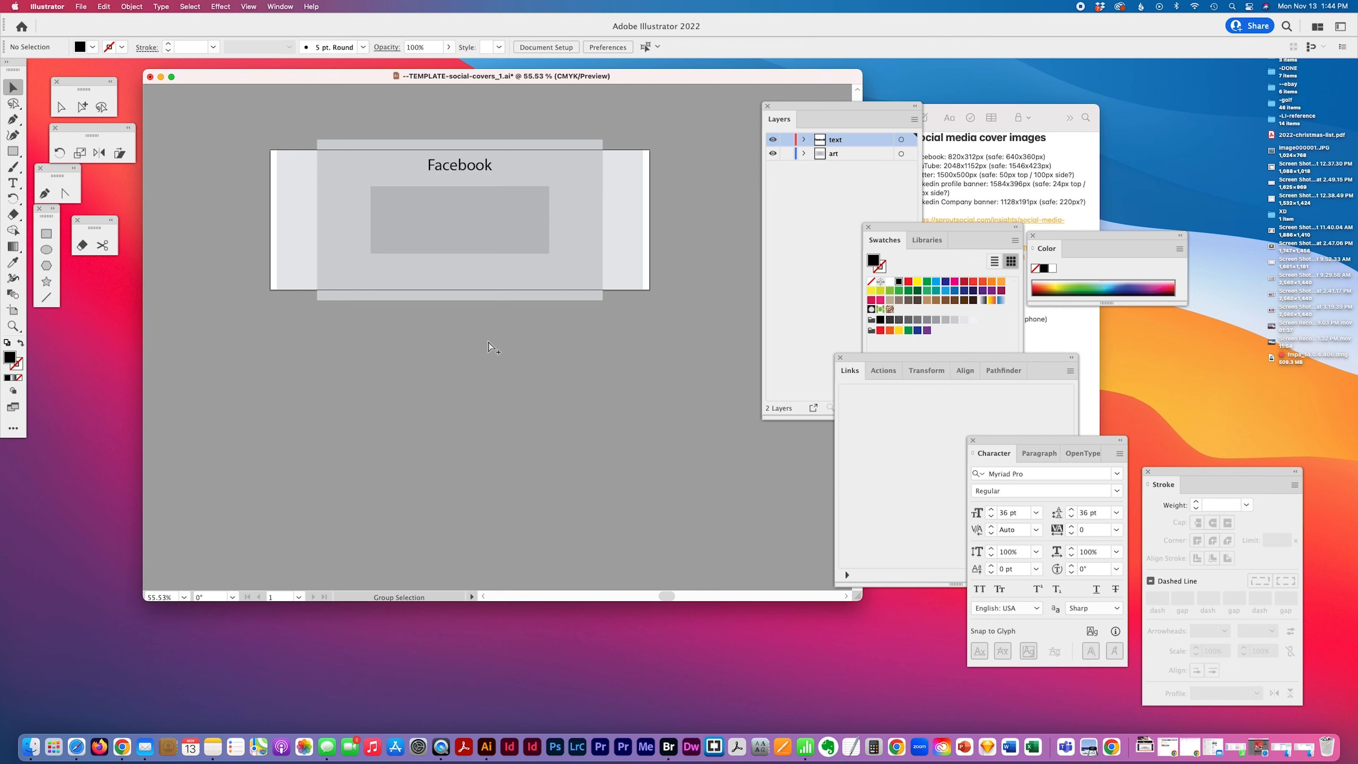
pyautogui.click(14, 310)
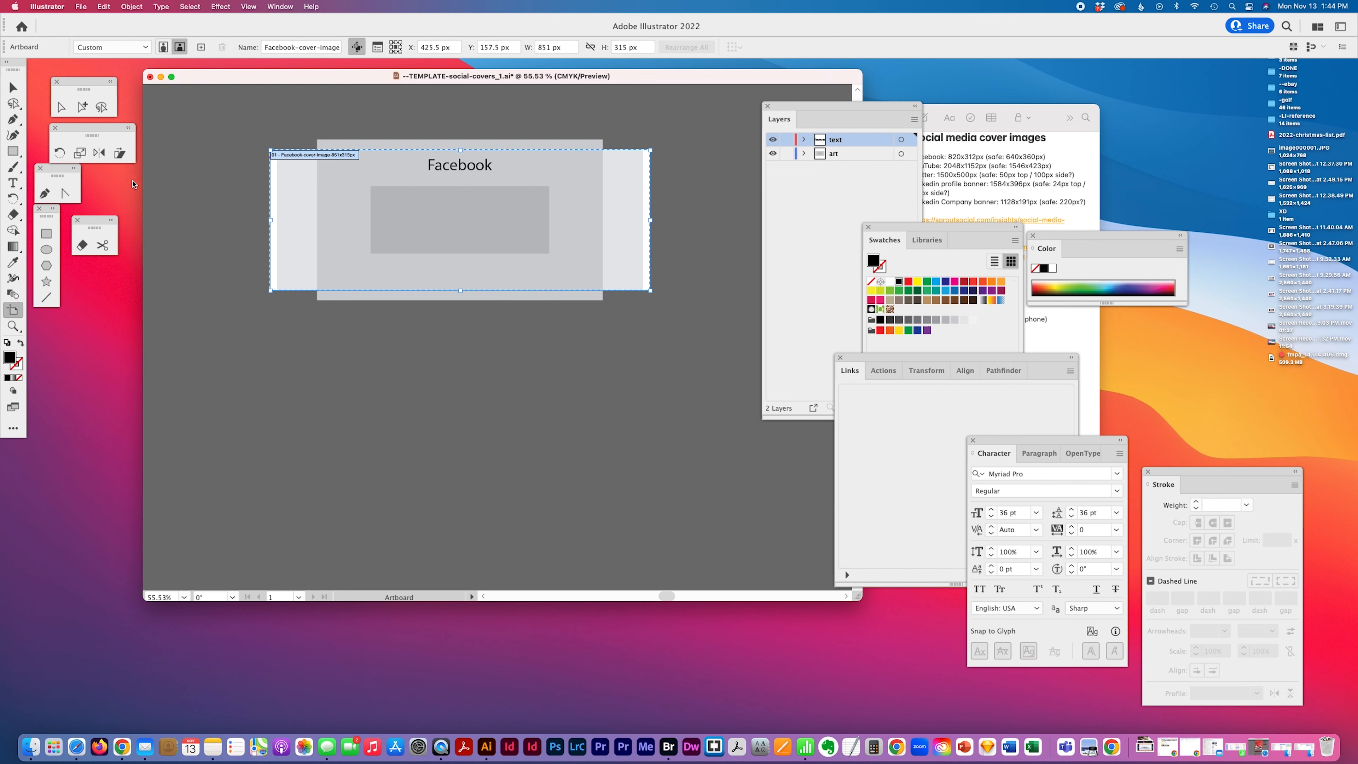
pyautogui.moveTo(299, 48); pyautogui.dragTo(401, 48)
pyautogui.click(82, 106)
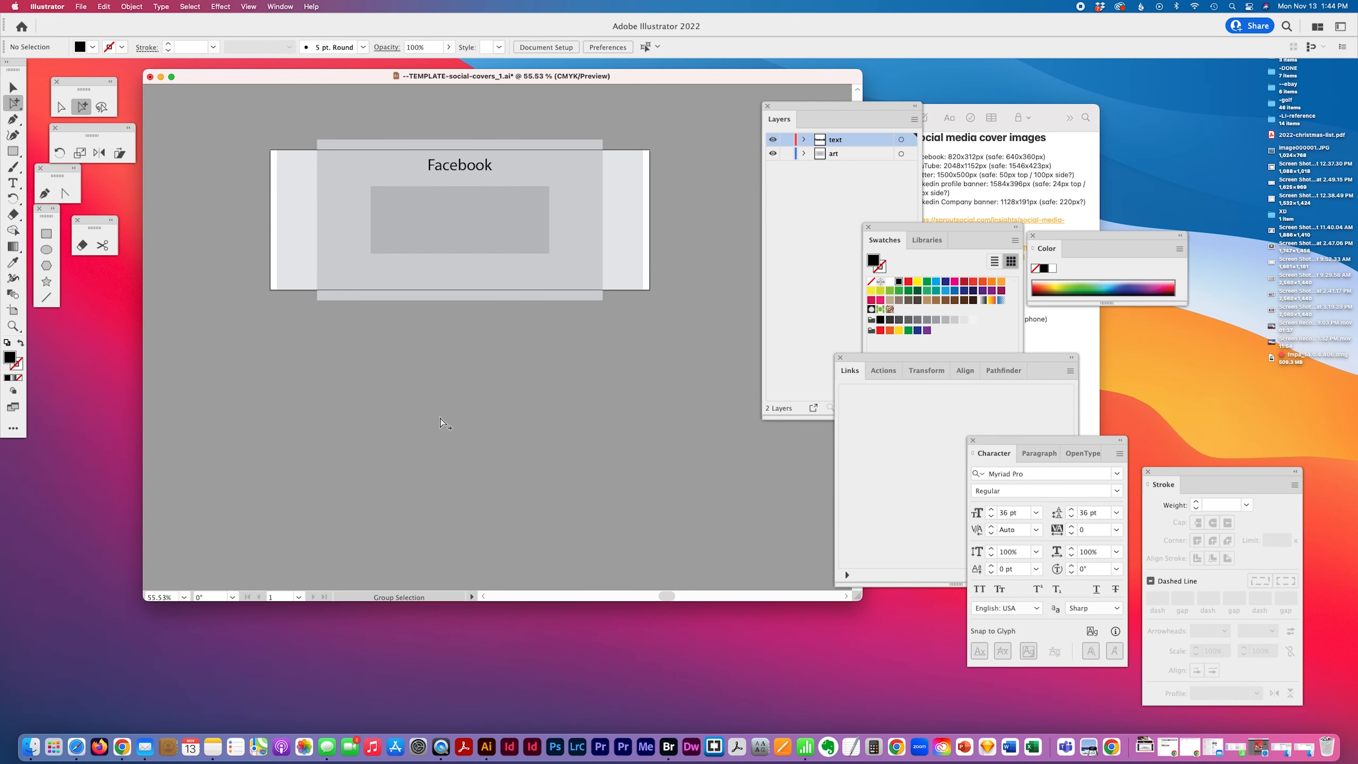
# Copy the four Facebook size lines from the notes and paste them as text inside the center rectangle
pyautogui.click(1074, 213)
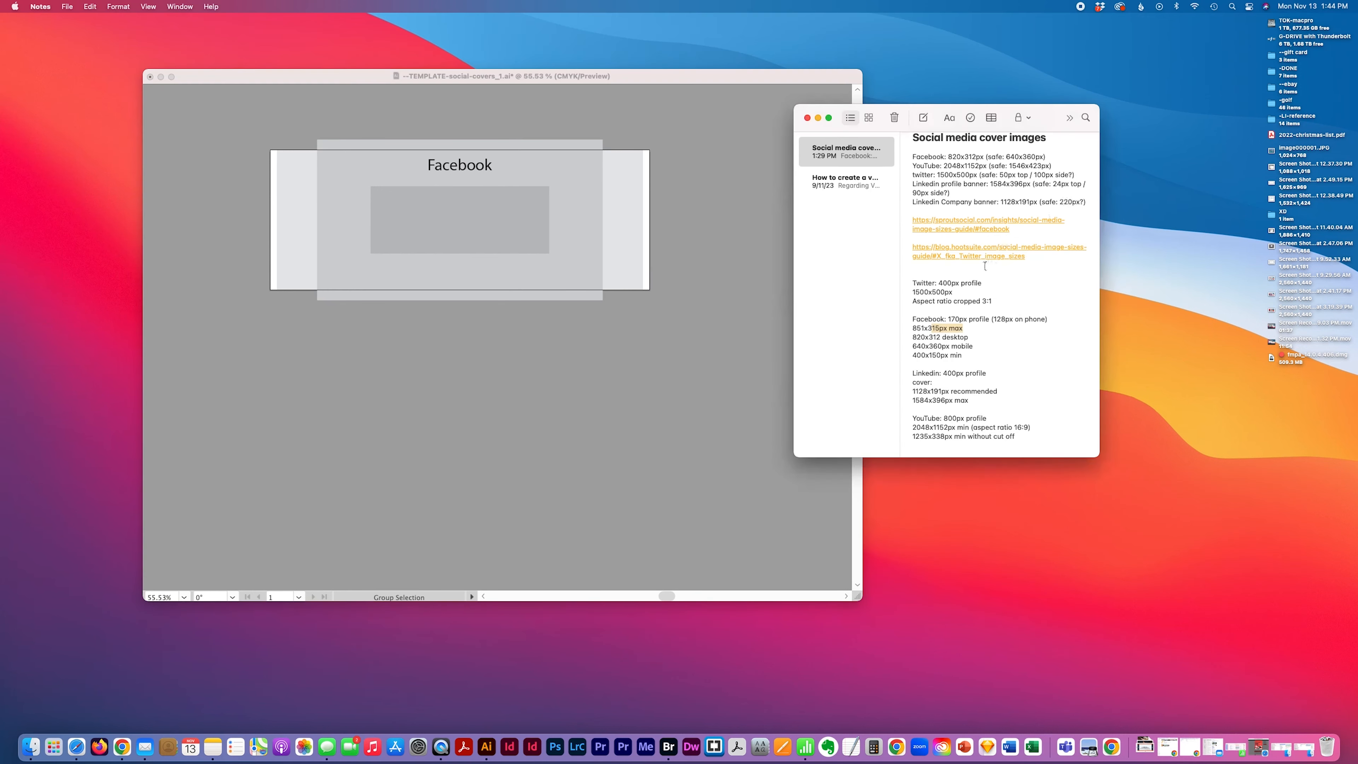
pyautogui.moveTo(913, 329); pyautogui.dragTo(964, 353)
pyautogui.press('super+c')
pyautogui.click(322, 378)
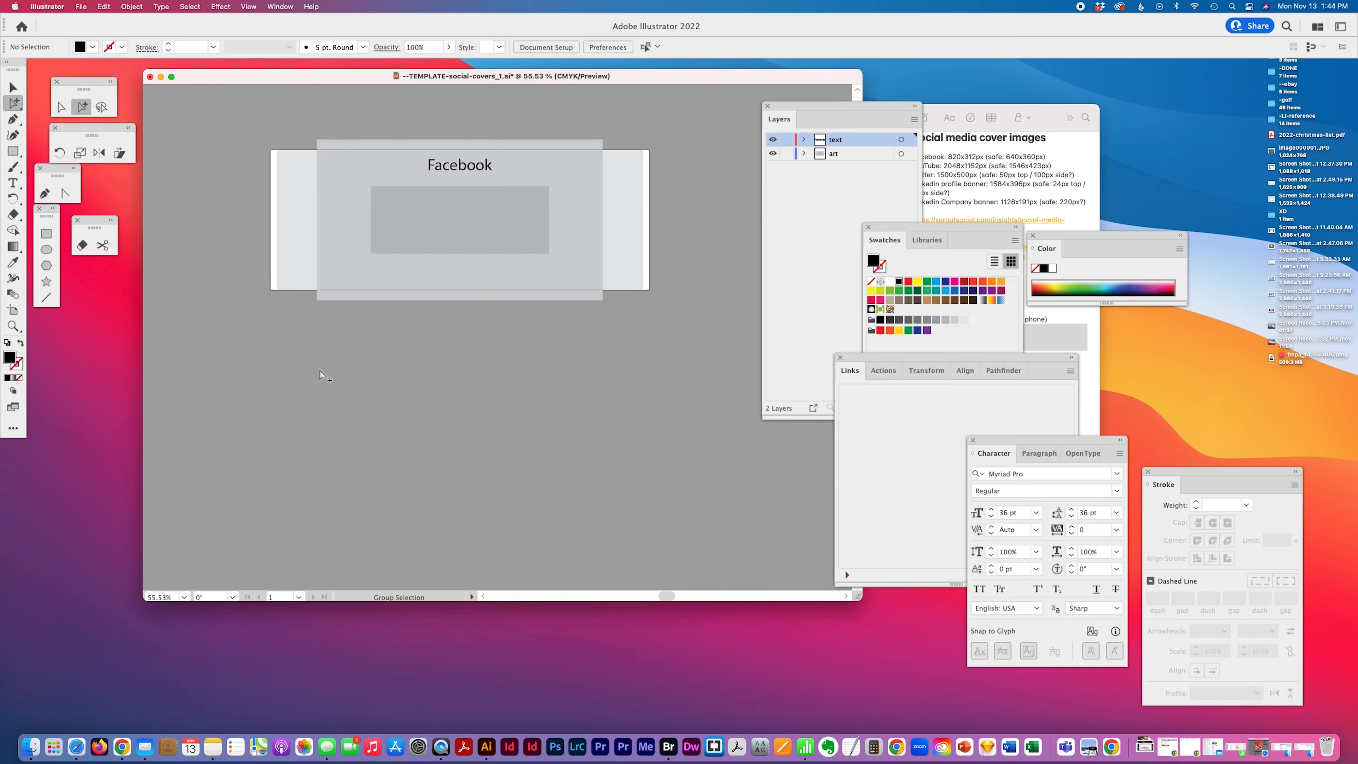
pyautogui.click(12, 183)
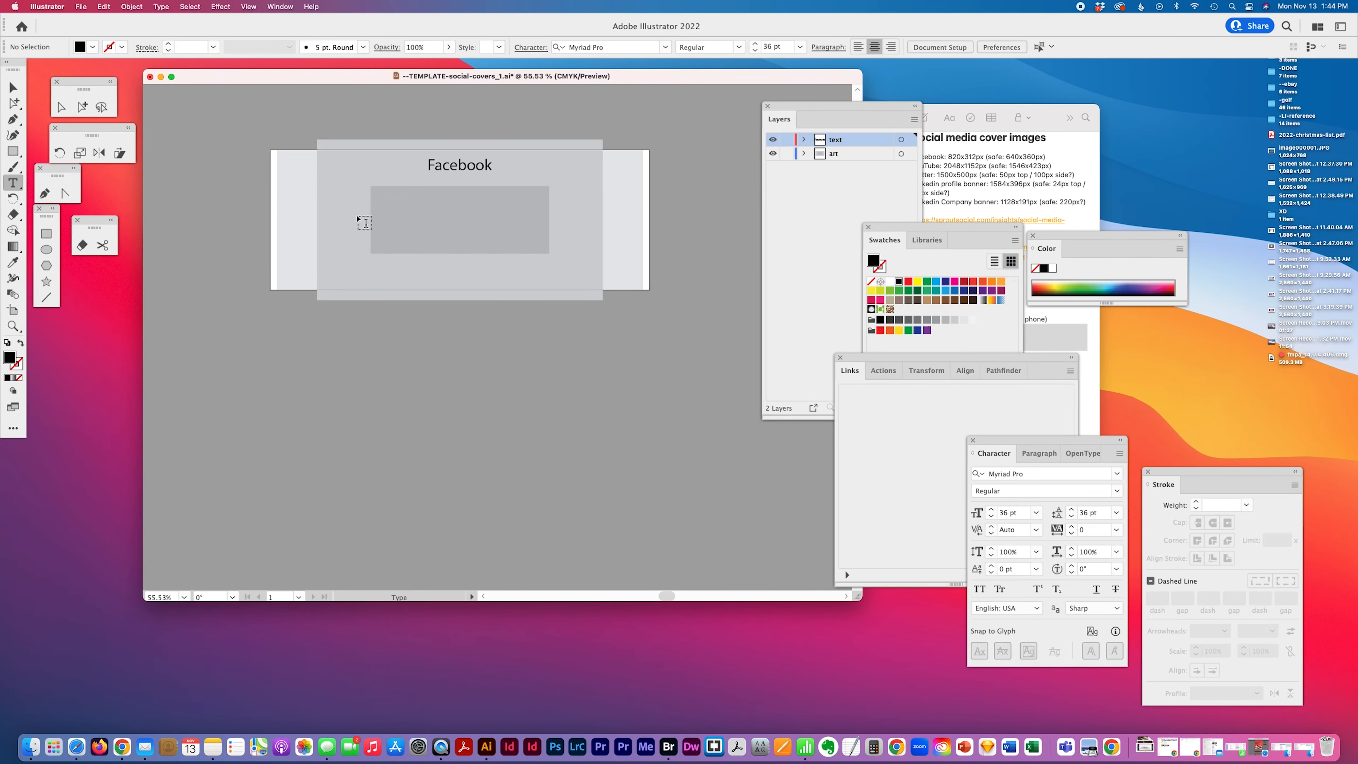
pyautogui.click(405, 211)
pyautogui.press('super+v')
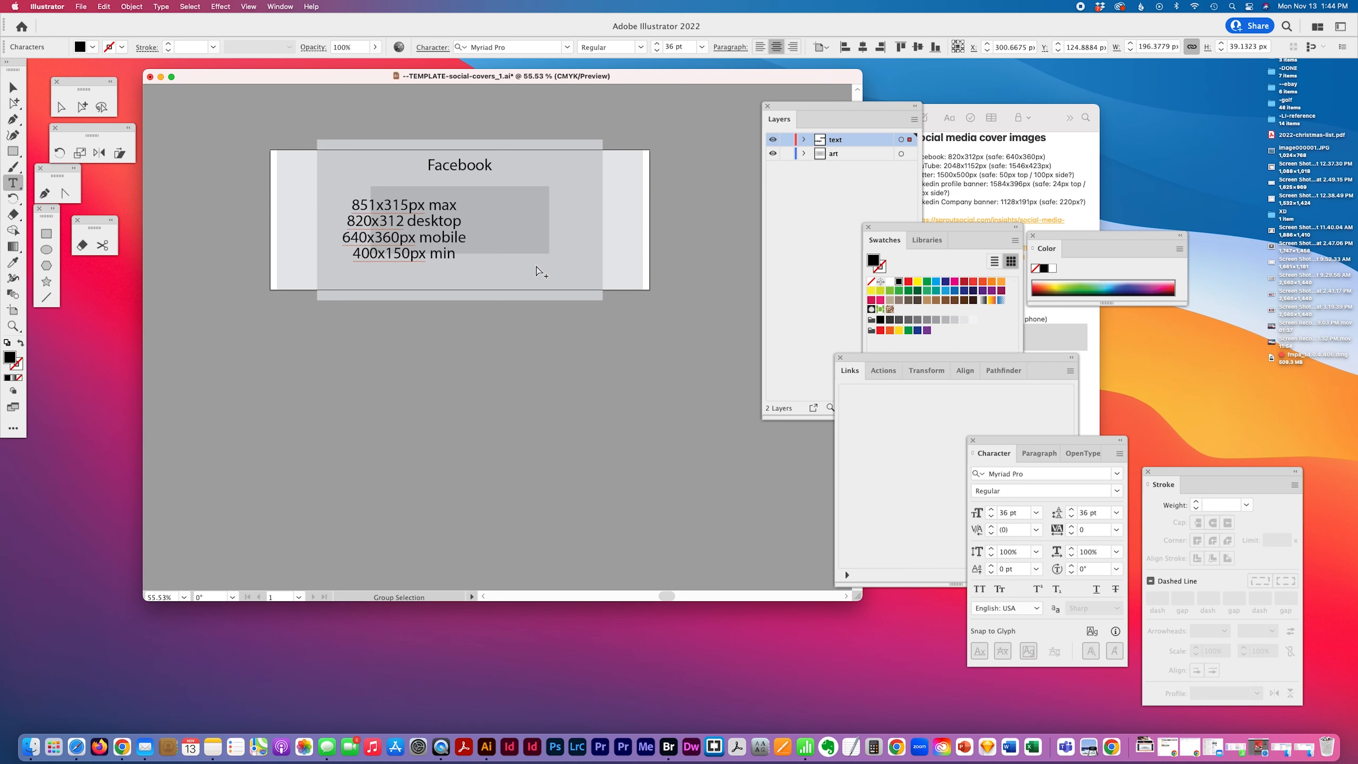
# Center the pasted size text in the rectangle and set its font size to 24 pt
pyautogui.click(82, 106)
pyautogui.moveTo(385, 207); pyautogui.dragTo(443, 199)
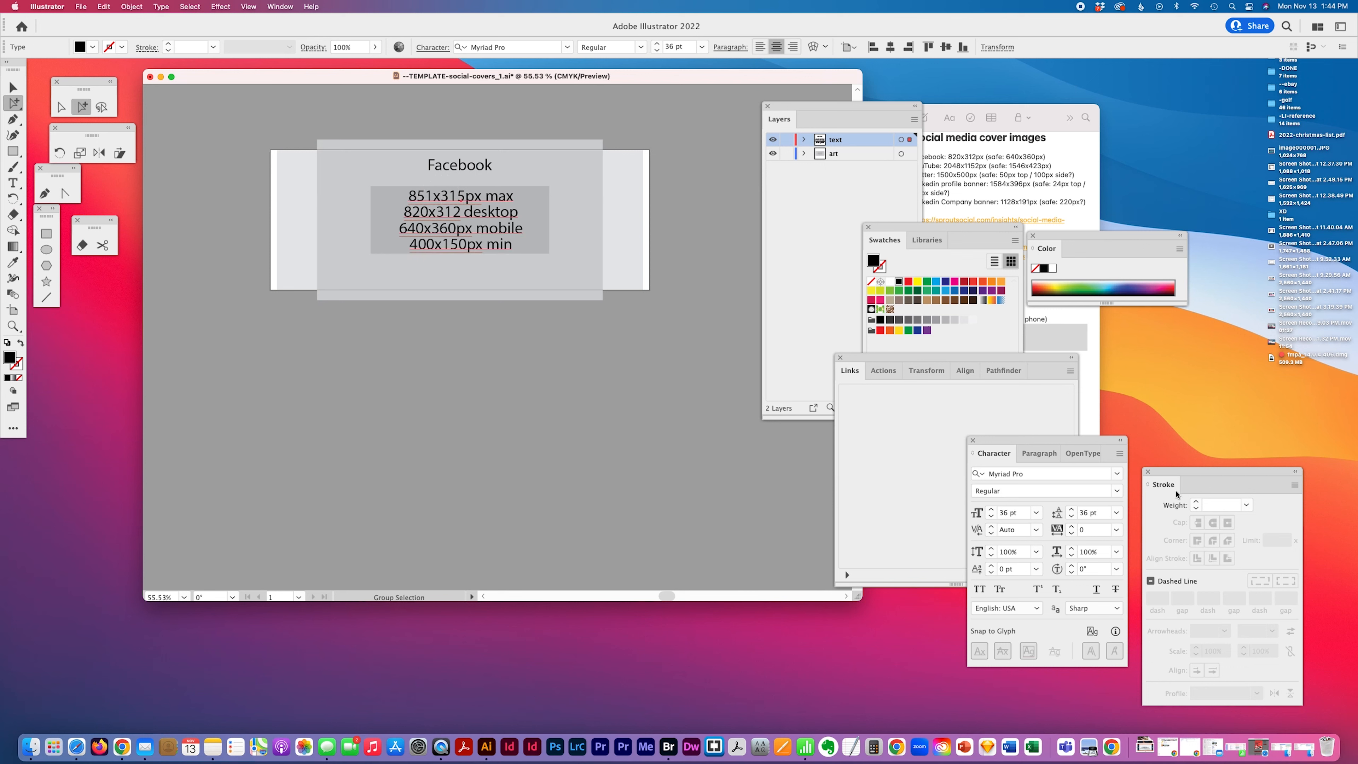
pyautogui.click(1015, 512)
pyautogui.write('3')
pyautogui.write('5')
pyautogui.press('Tab')
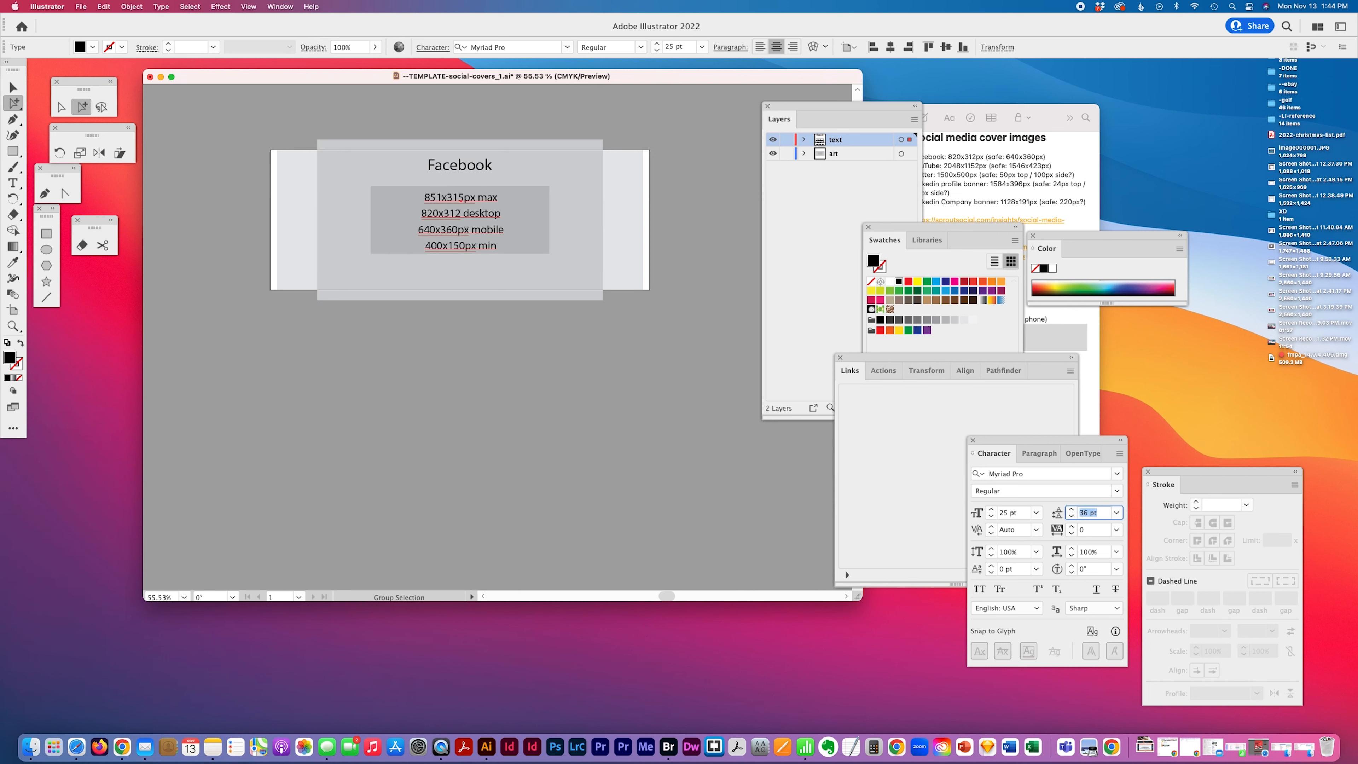
pyautogui.moveTo(1017, 511); pyautogui.dragTo(942, 512)
pyautogui.write('24')
pyautogui.press('Tab')
pyautogui.write('24')
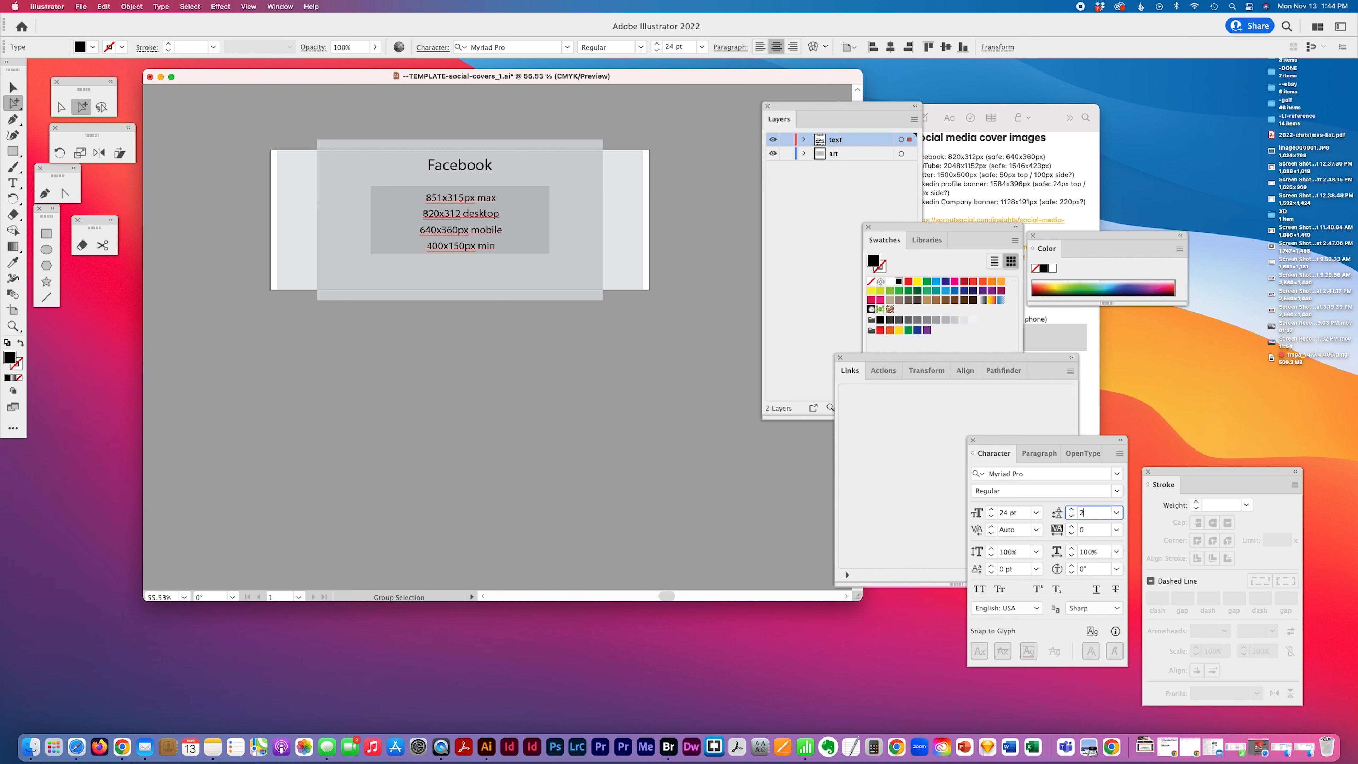
pyautogui.press('Return')
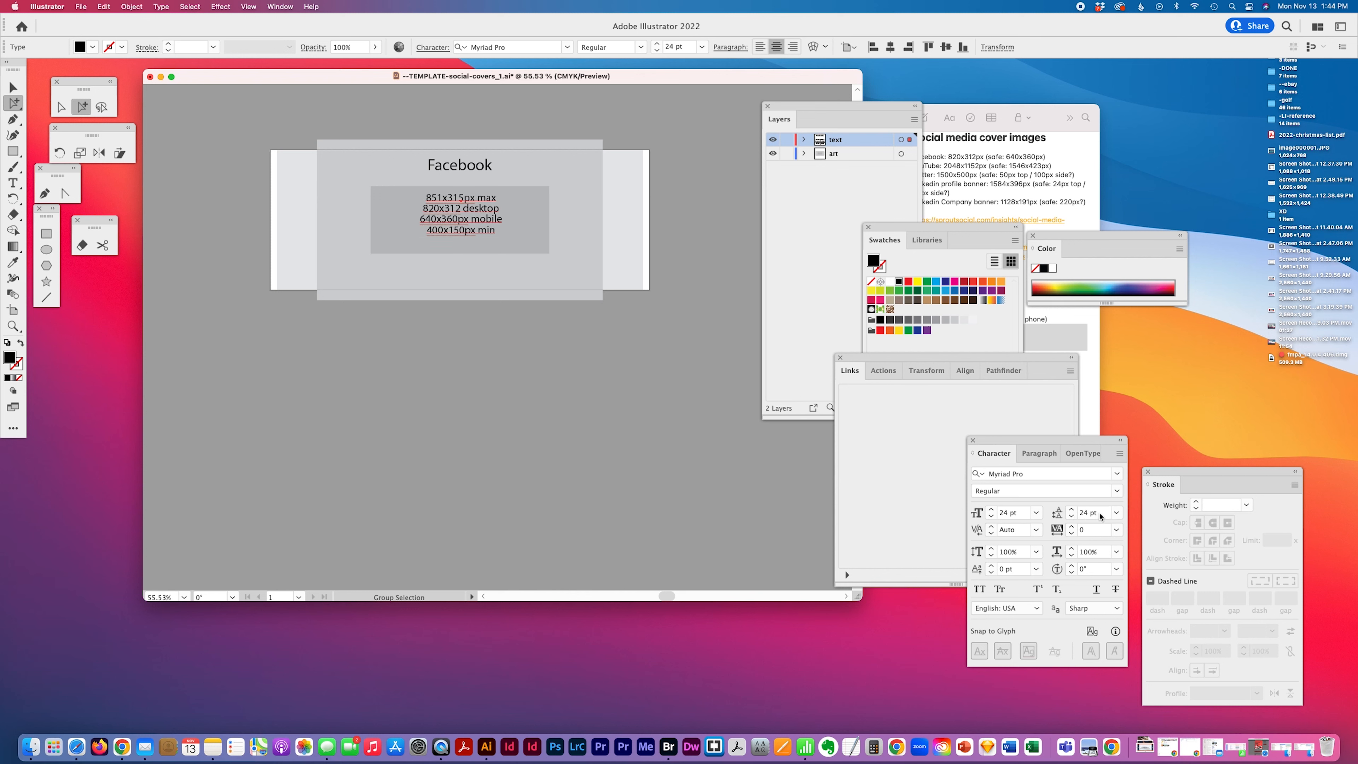
pyautogui.press('super+z')
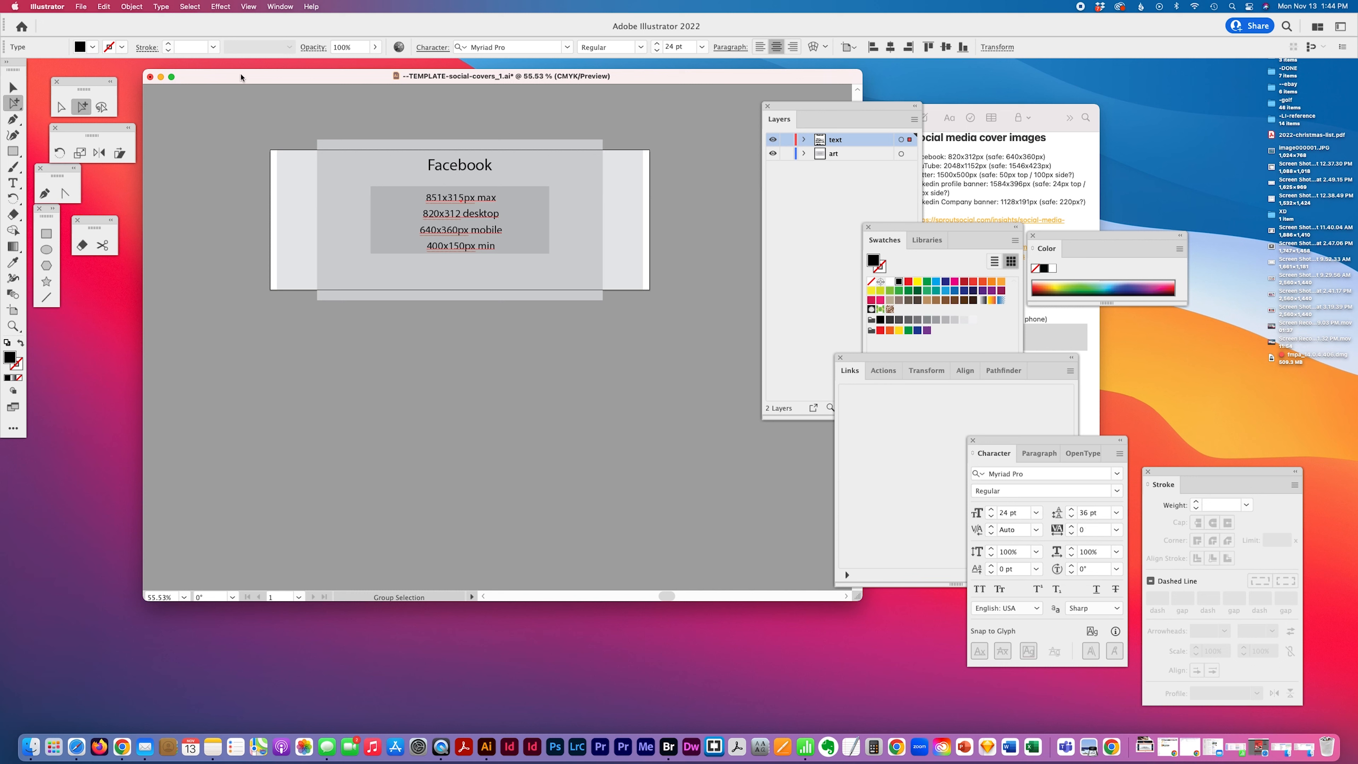
# Left-align the size text and relabel the first line as "Max: 851x315px"
pyautogui.click(13, 182)
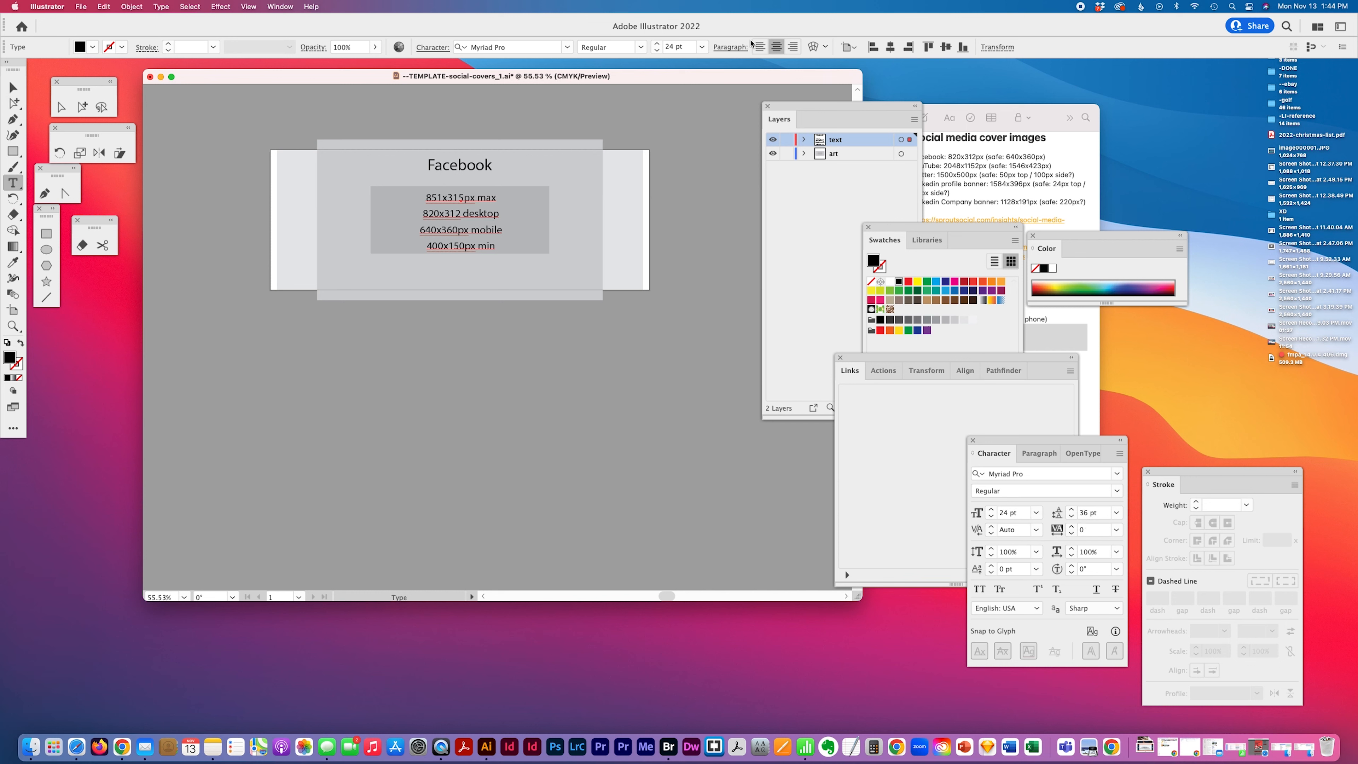
pyautogui.click(760, 46)
pyautogui.click(498, 230)
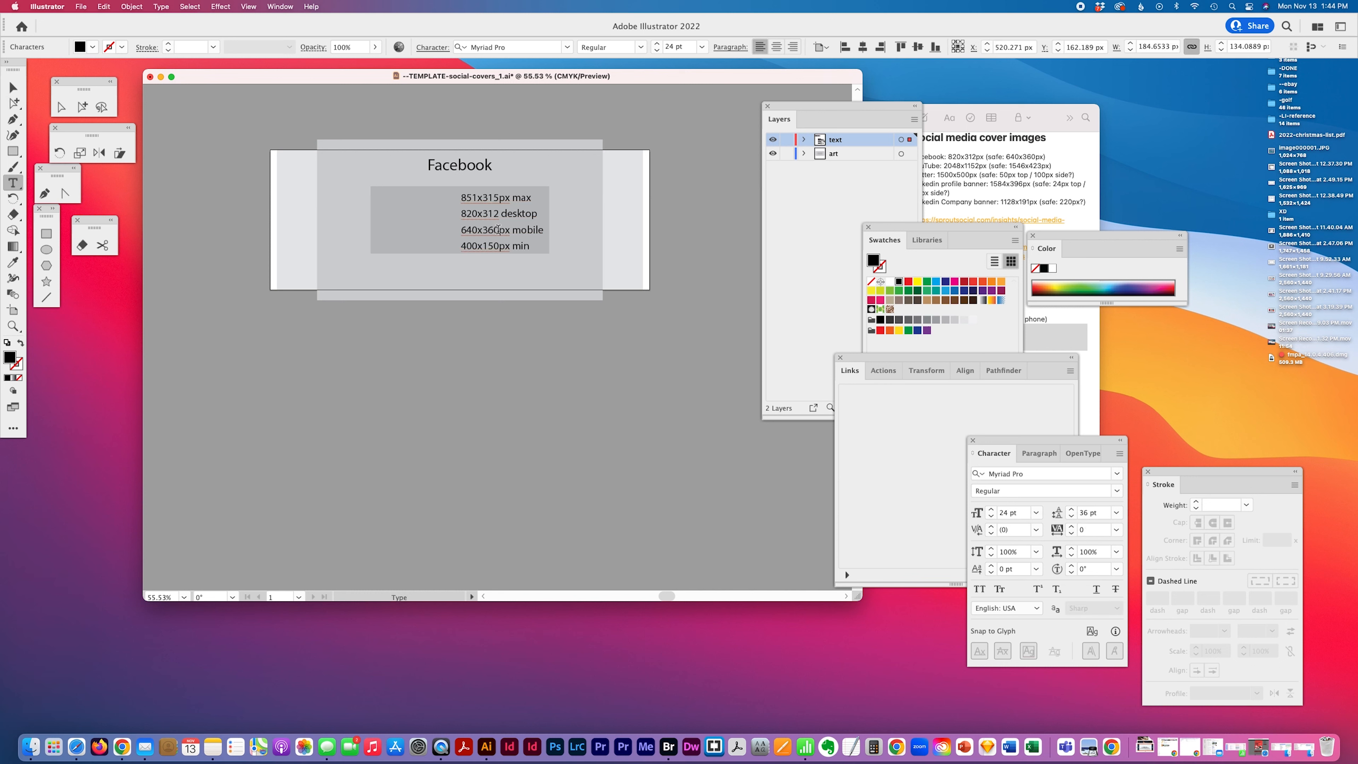
pyautogui.write('Max:')
pyautogui.moveTo(556, 198); pyautogui.dragTo(536, 197)
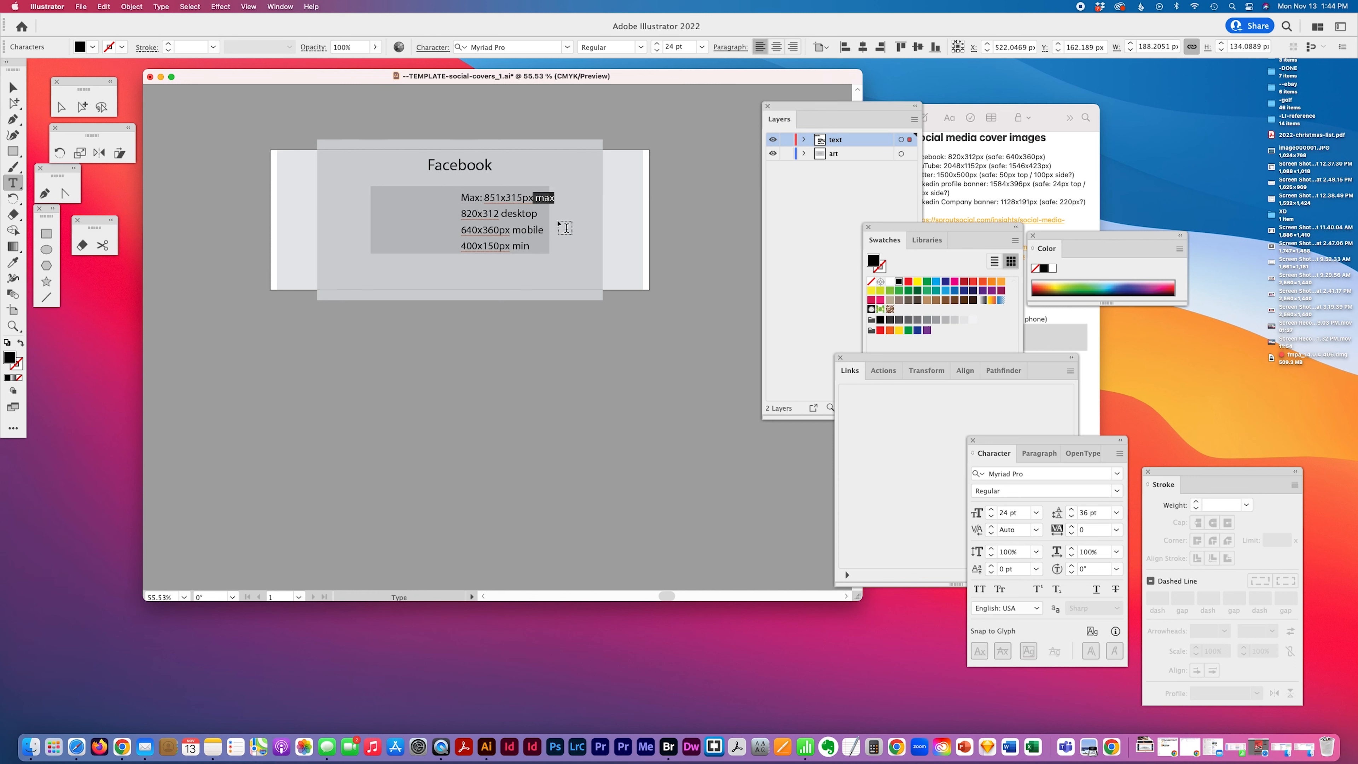
pyautogui.press('BackSpace')
# Relabel the second and third lines as "desktop: 820x312" and "Mobile: 640x360px"
pyautogui.press('Right')
pyautogui.write('desktop:')
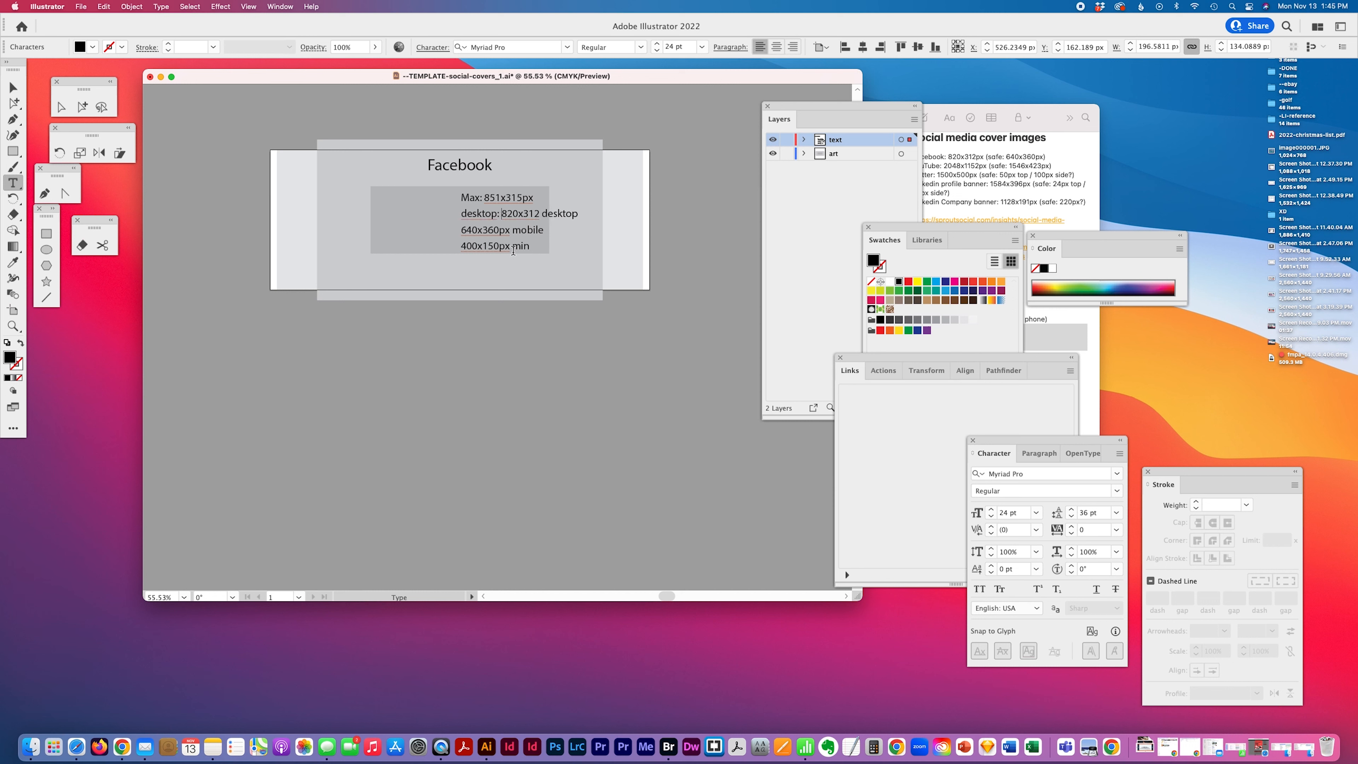
pyautogui.moveTo(578, 214); pyautogui.dragTo(541, 214)
pyautogui.press('BackSpace')
pyautogui.click(461, 229)
pyautogui.write('Mobile:')
pyautogui.moveTo(580, 230); pyautogui.dragTo(543, 230)
pyautogui.press('BackSpace')
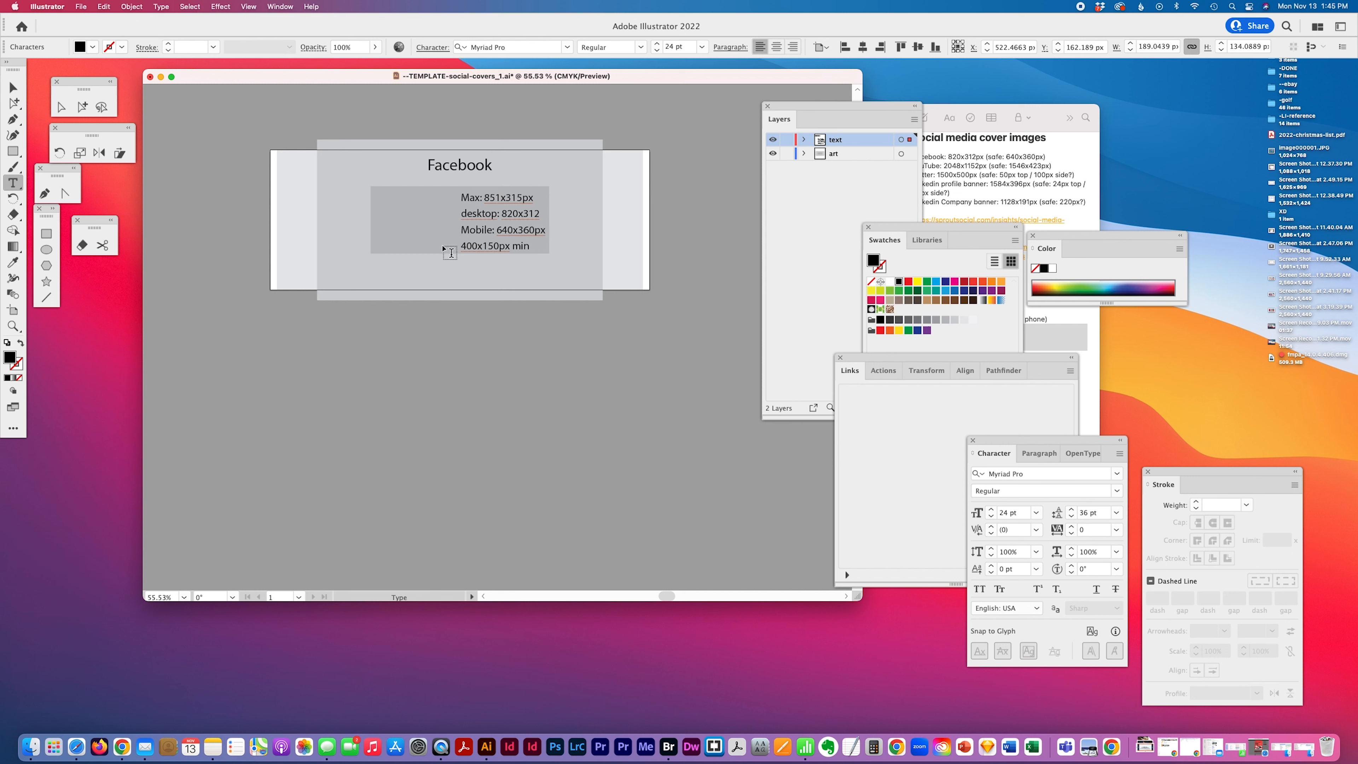
pyautogui.press('super+shift+a')
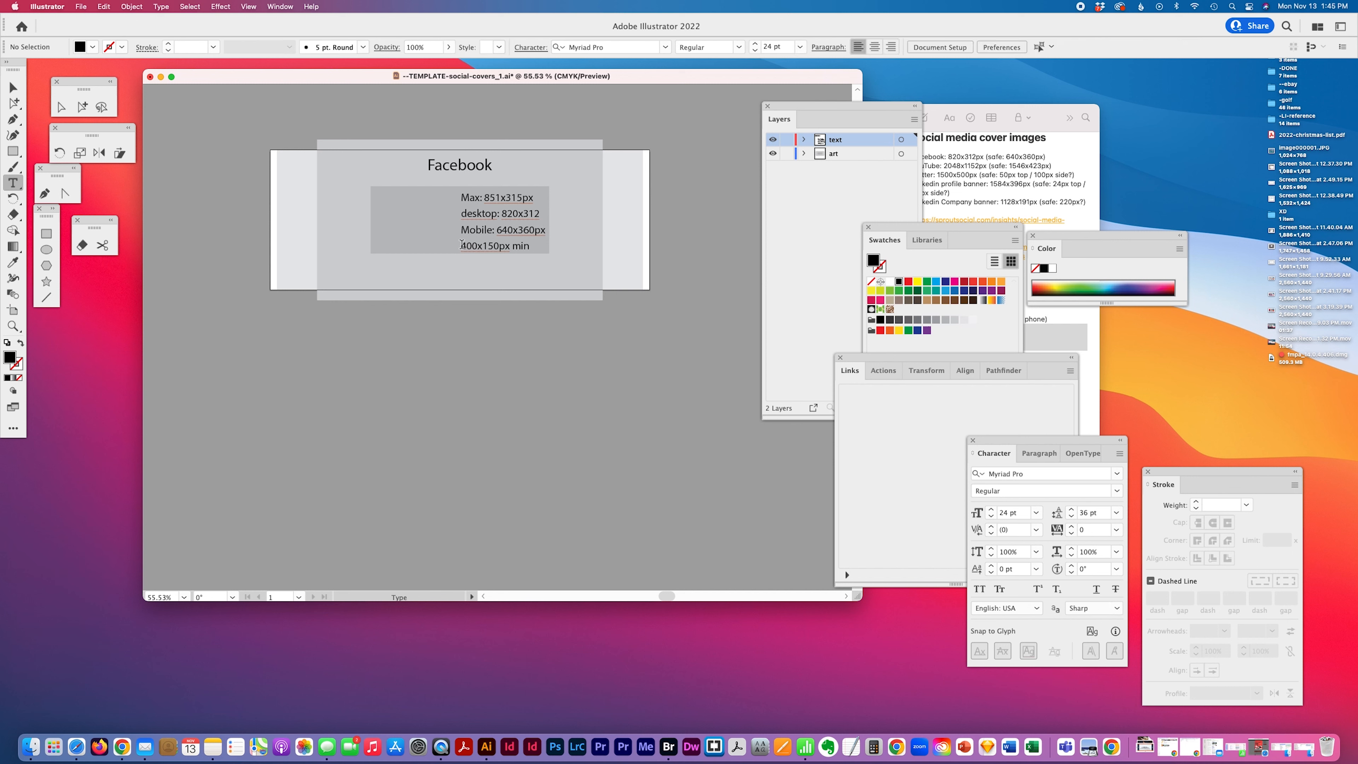
# Relabel the last line as "Min: 400x150px"
pyautogui.click(461, 250)
pyautogui.write('Min:')
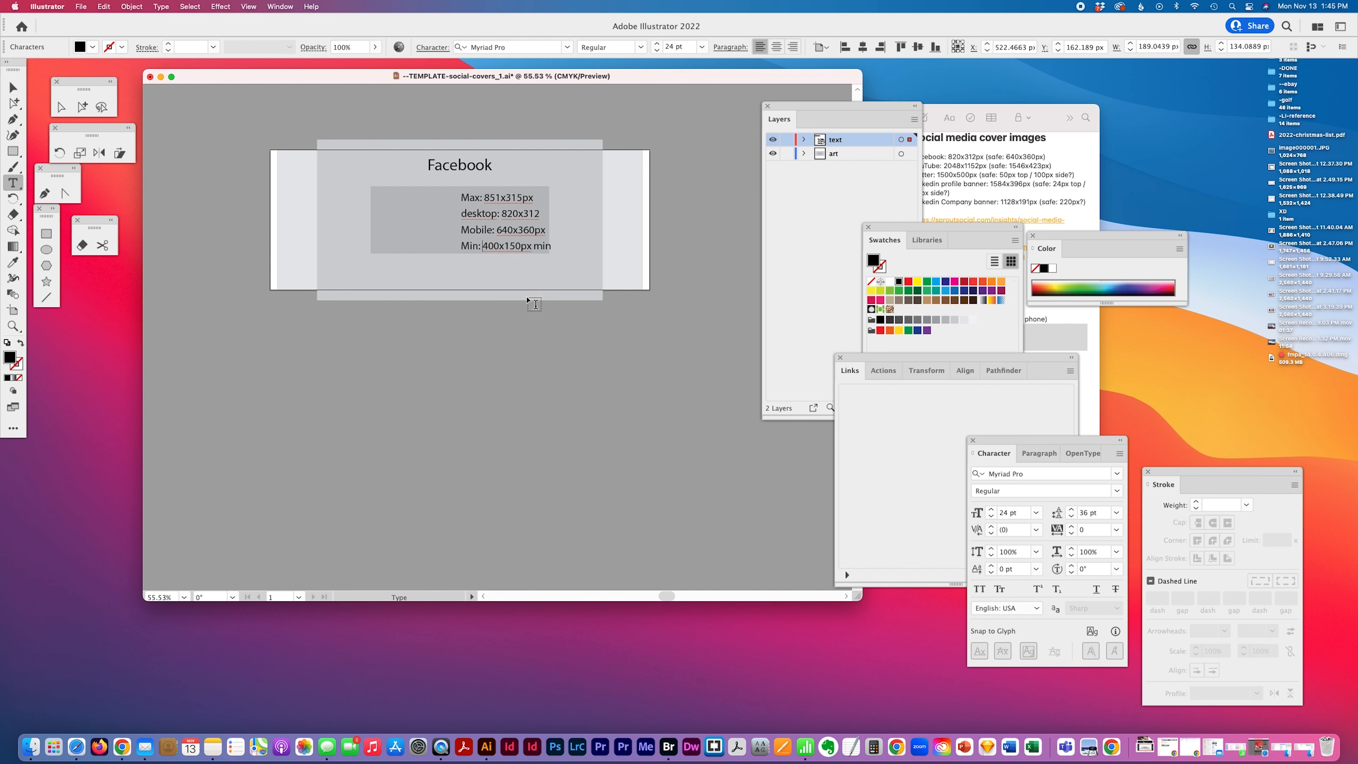
pyautogui.moveTo(533, 246); pyautogui.dragTo(557, 249)
pyautogui.press('BackSpace')
# Move the left-aligned size text block so it sits centered within the rectangle
pyautogui.click(81, 107)
pyautogui.moveTo(483, 204); pyautogui.dragTo(447, 203)
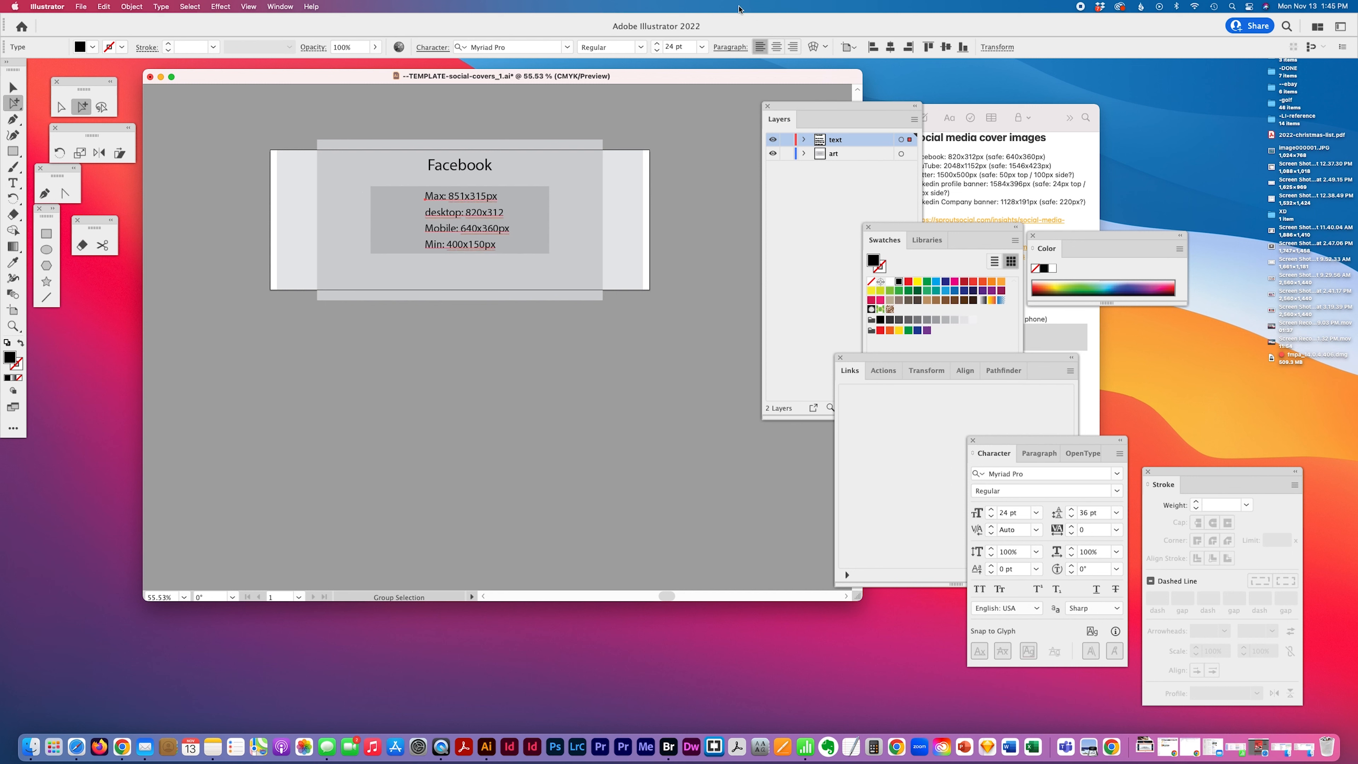
pyautogui.click(777, 46)
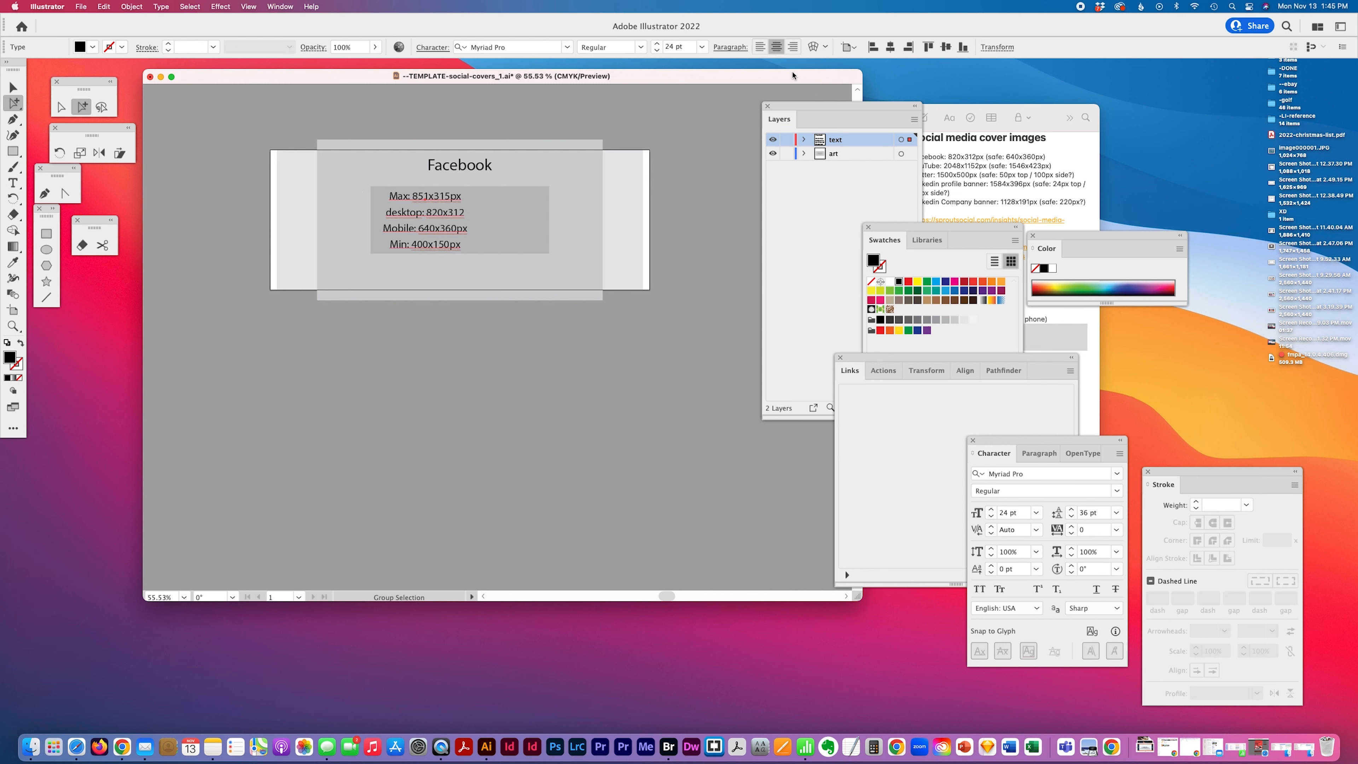
pyautogui.click(759, 47)
pyautogui.moveTo(480, 202); pyautogui.dragTo(477, 204)
# Review the notes for the next social cover size
pyautogui.click(1036, 180)
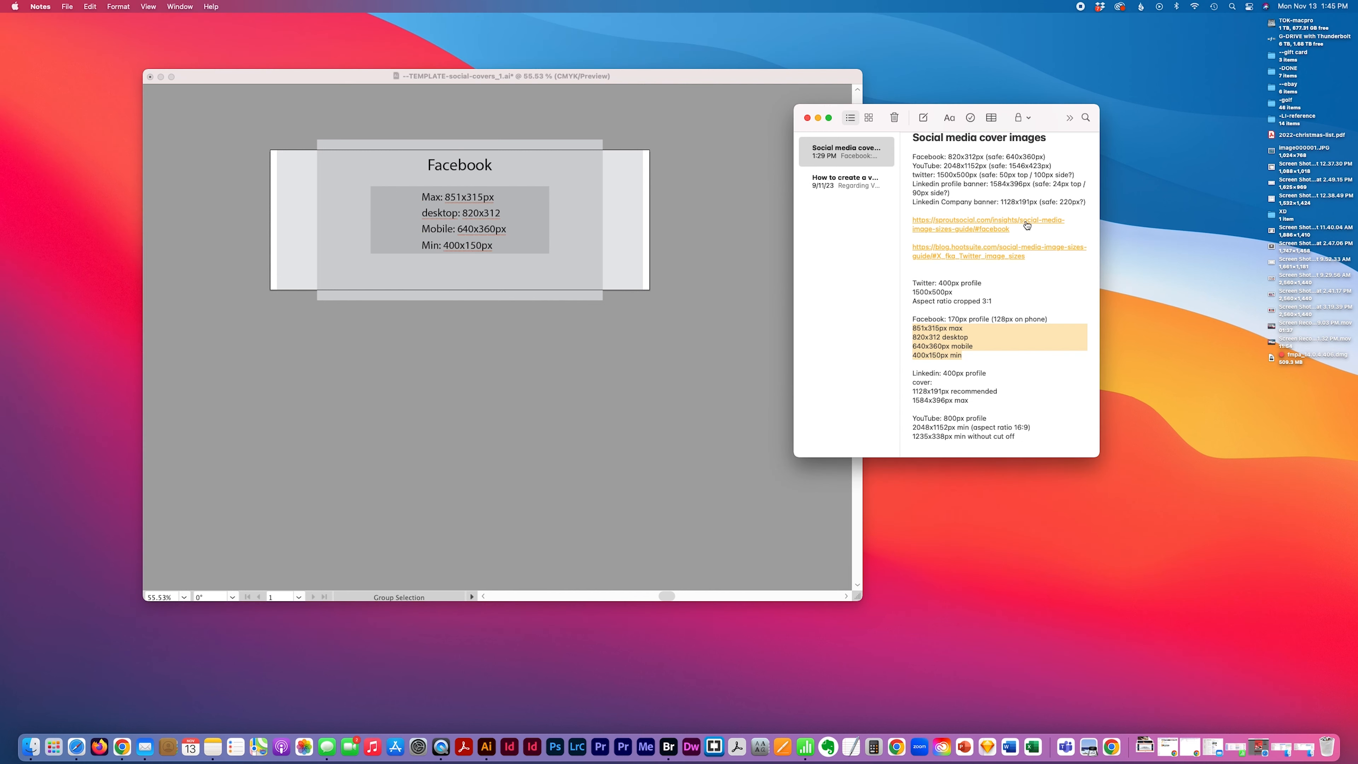
pyautogui.scroll(-1, 985, 305)
pyautogui.click(651, 248)
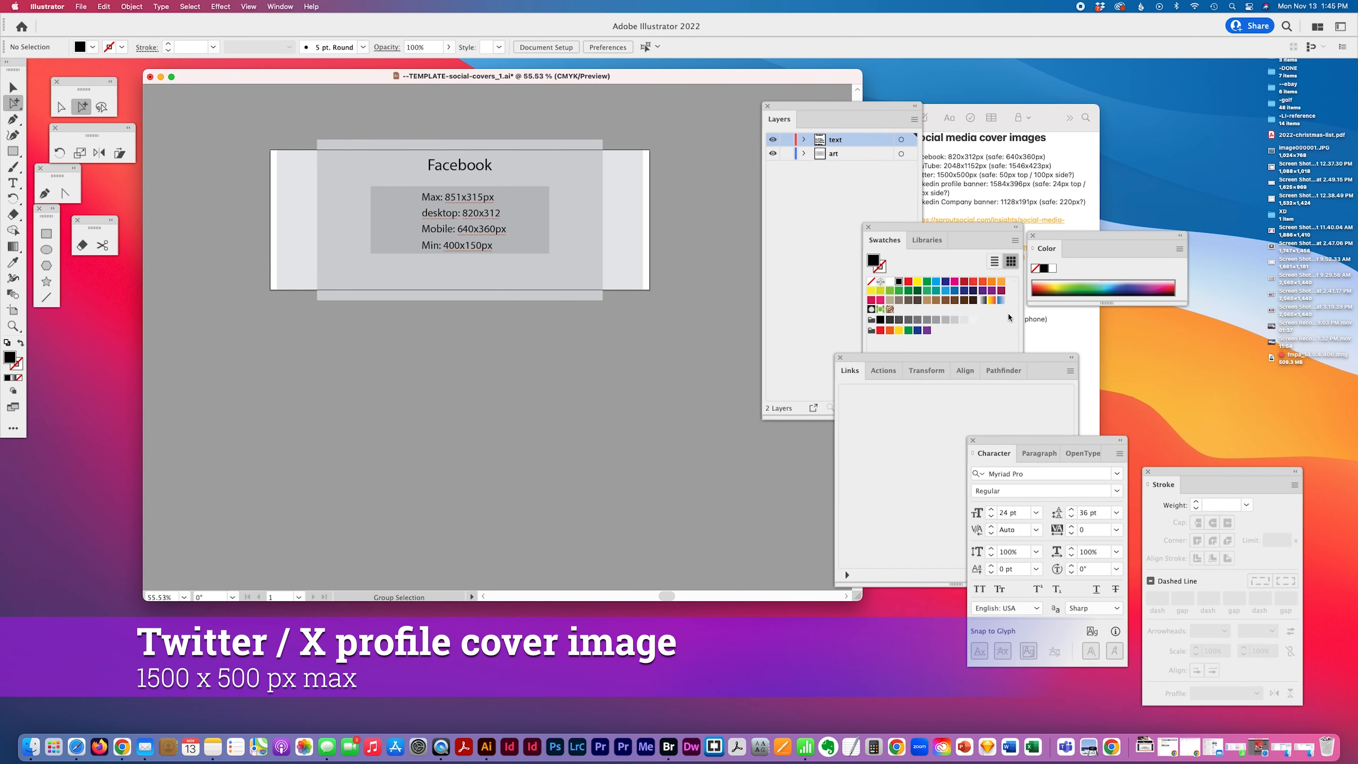
# Draw a second artboard about 845 x 334 px below the Facebook artboard
pyautogui.click(1037, 324)
pyautogui.click(379, 404)
pyautogui.click(12, 309)
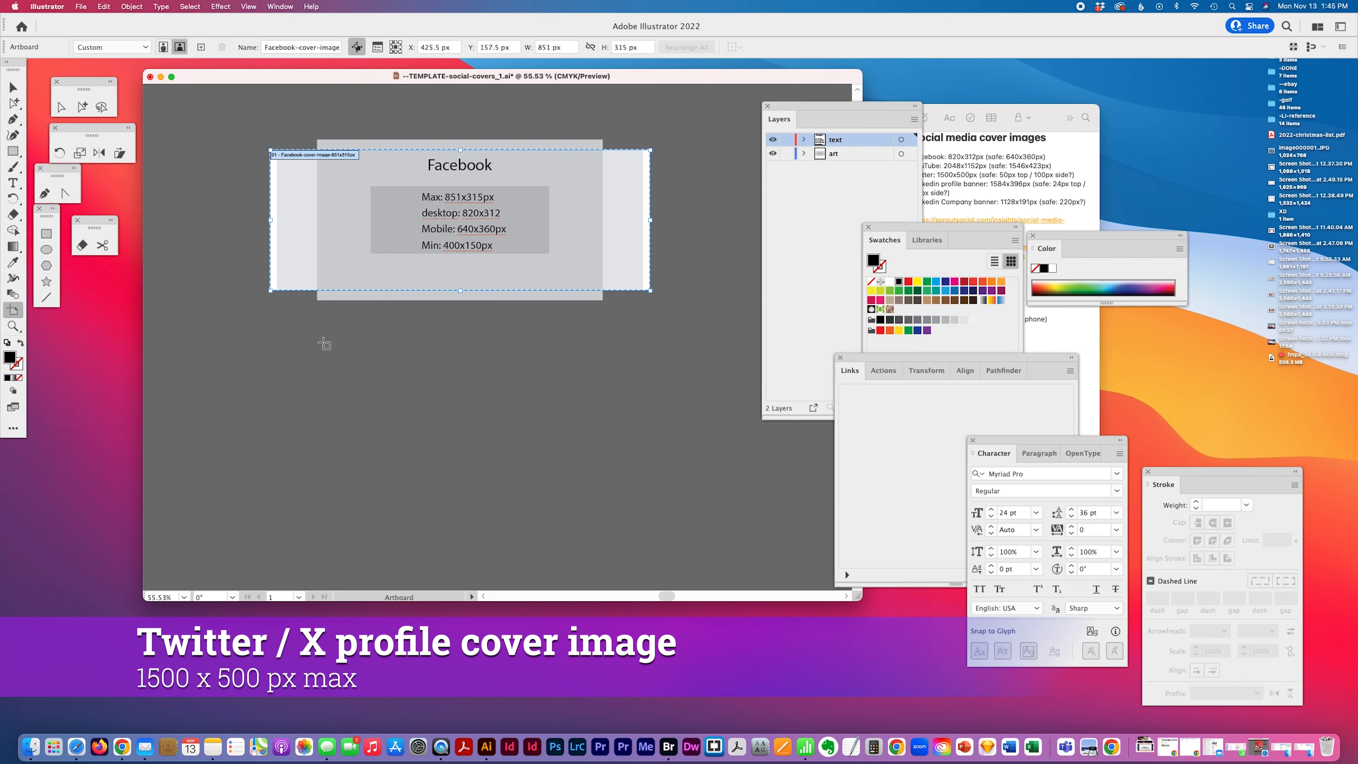
pyautogui.click(272, 345)
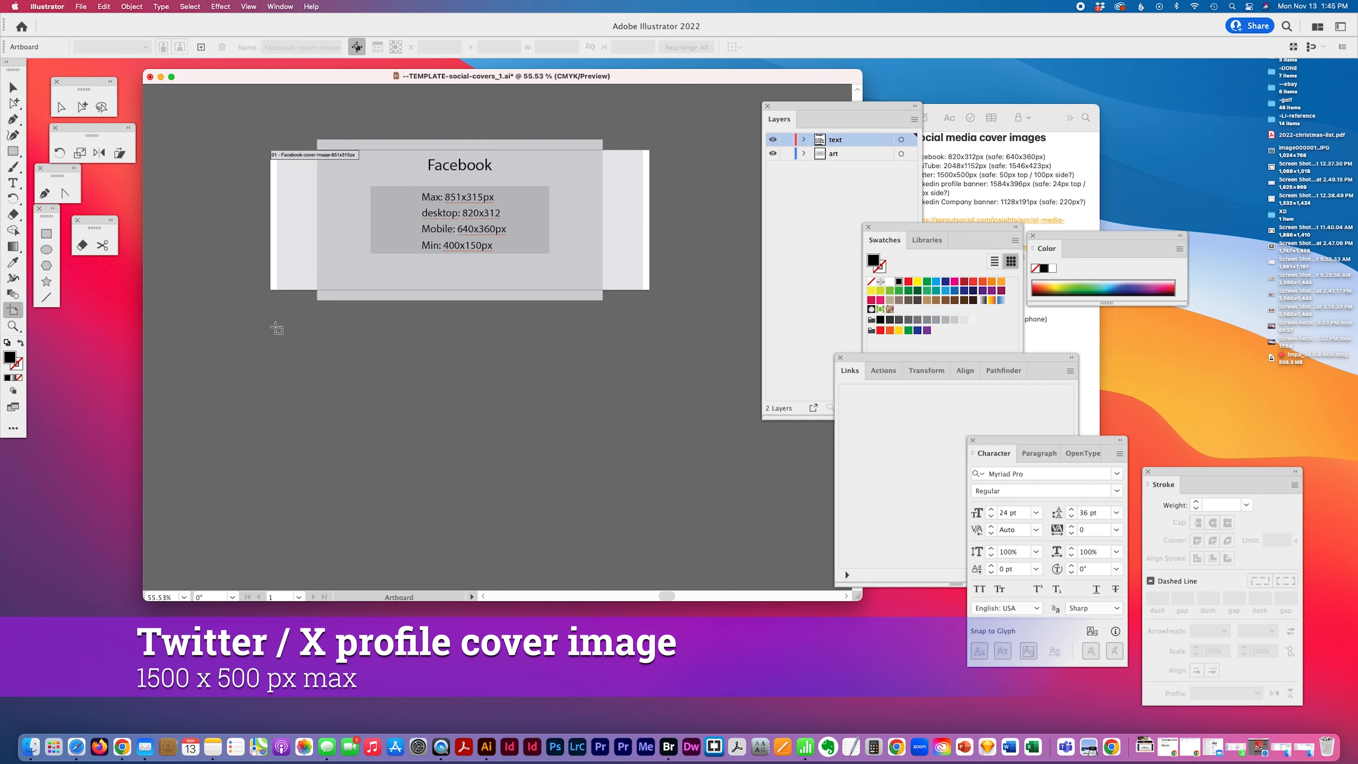
pyautogui.moveTo(270, 330); pyautogui.dragTo(645, 476)
# Name the new artboard "Twitter-cover-image-1500x500px"
pyautogui.click(298, 47)
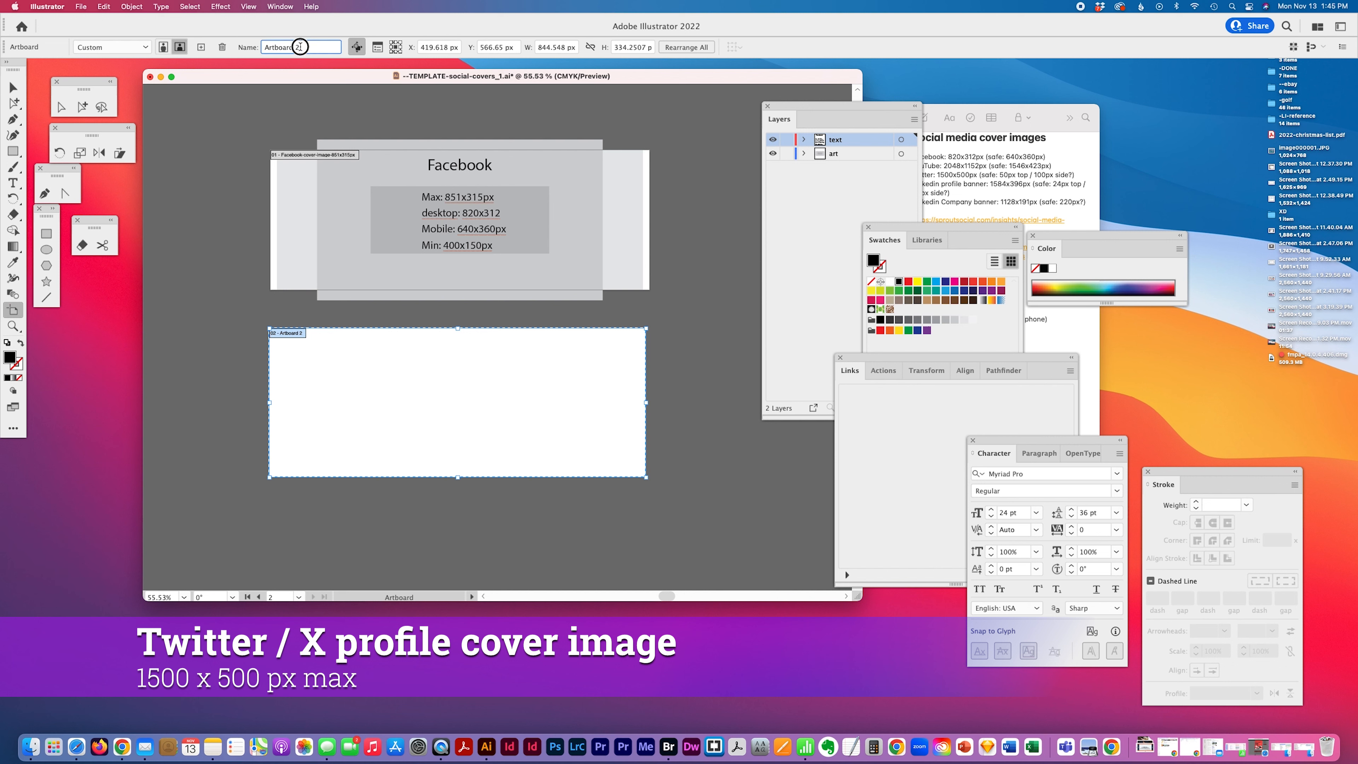
pyautogui.write('Twitter-cover-image-')
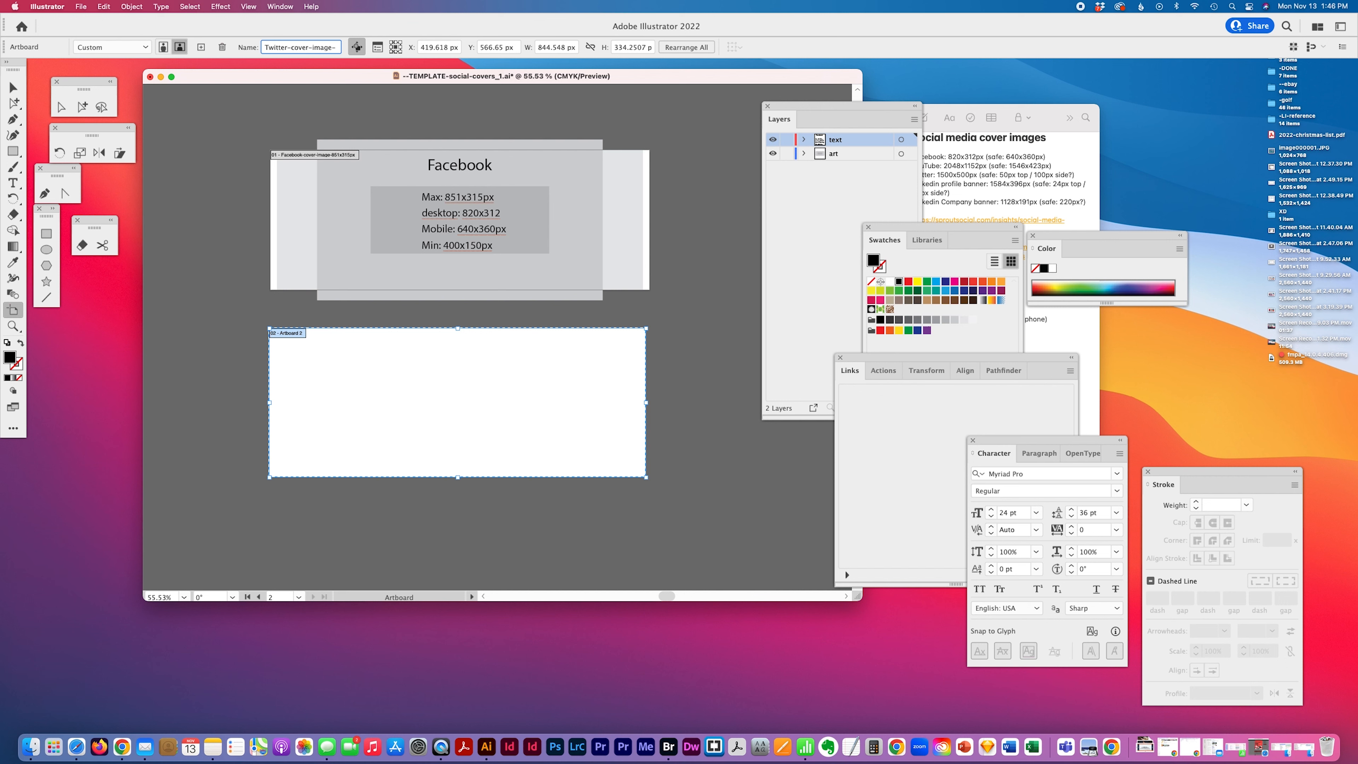
pyautogui.write('5')
pyautogui.press('BackSpace')
pyautogui.write('1500x500px')
pyautogui.press('Return')
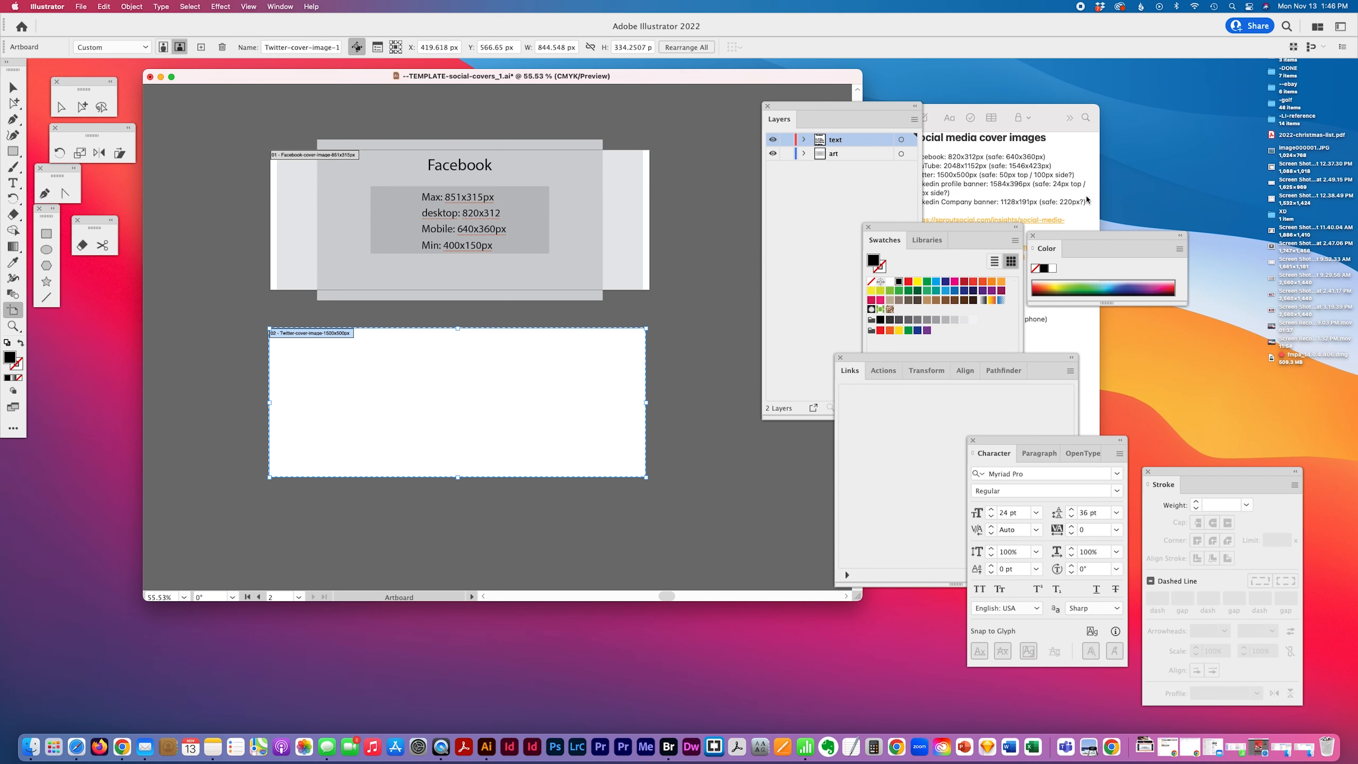
# Copy the three Twitter size lines (400px profile, 1500x500px, aspect ratio cropped 3:1) from the notes
pyautogui.click(1033, 241)
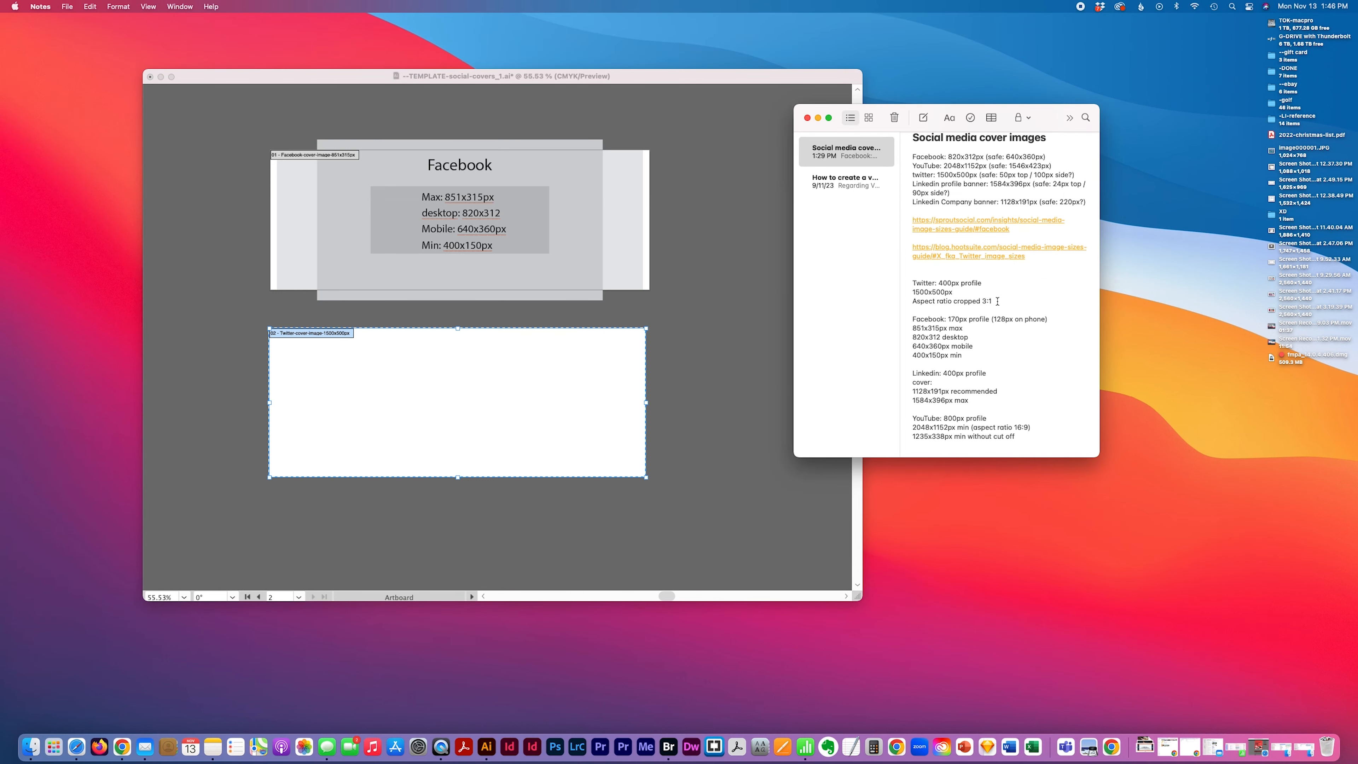
pyautogui.moveTo(997, 302); pyautogui.dragTo(879, 303)
pyautogui.click(966, 282)
pyautogui.moveTo(939, 281); pyautogui.dragTo(942, 291)
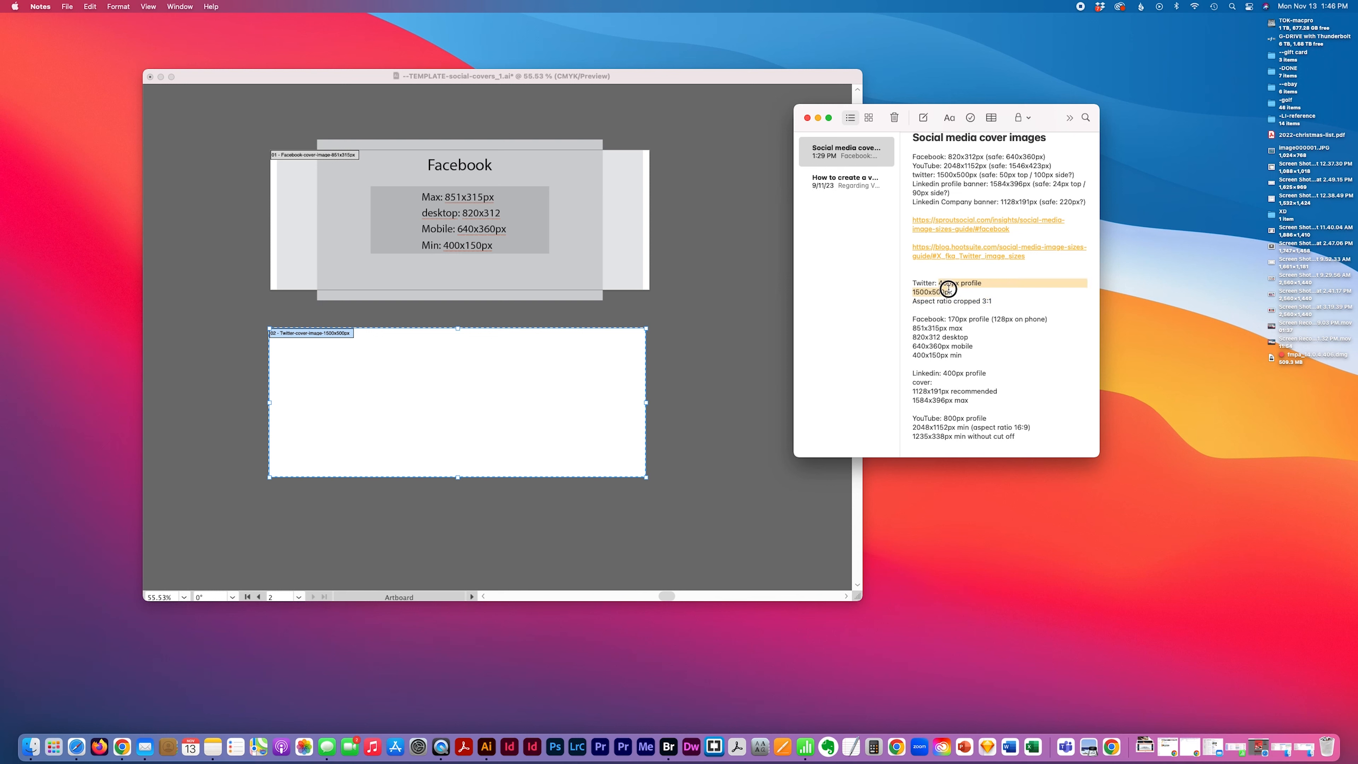
pyautogui.click(965, 283)
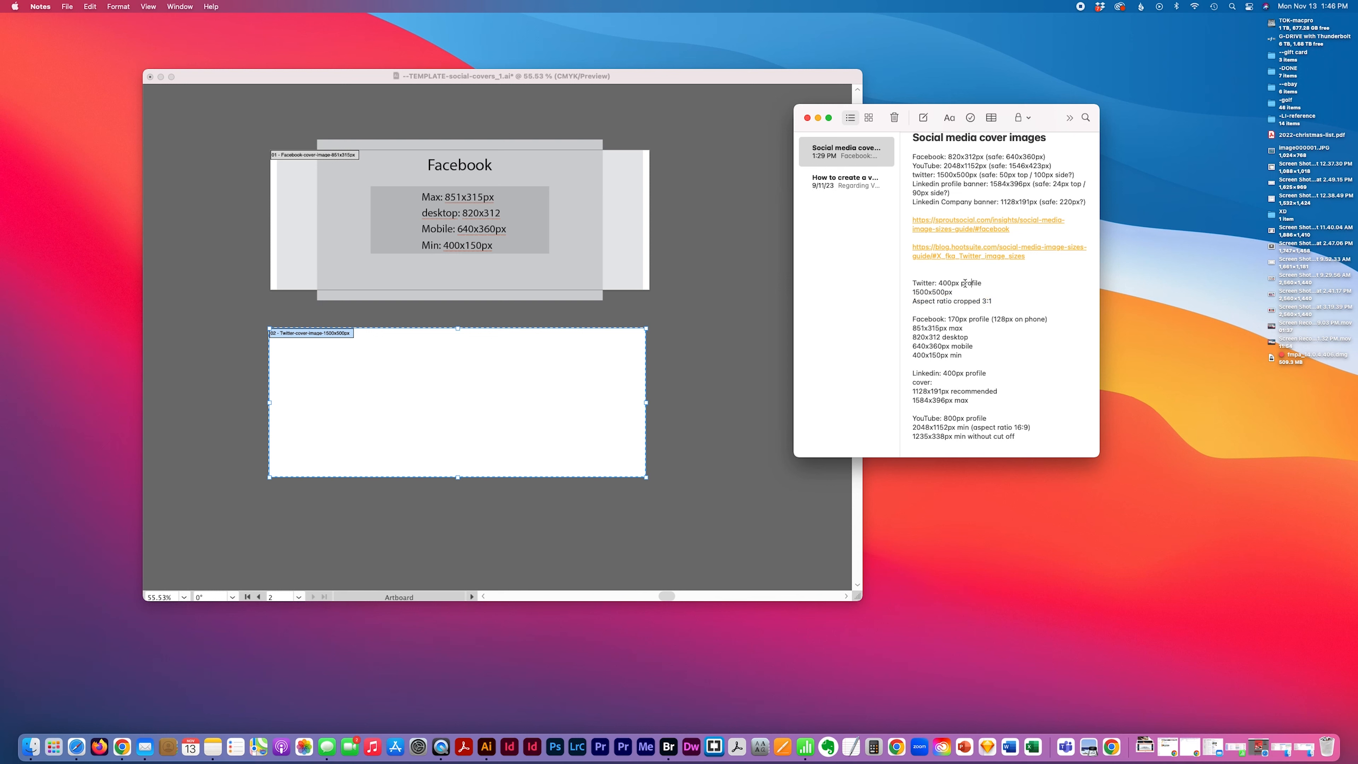
pyautogui.moveTo(939, 283); pyautogui.dragTo(996, 299)
pyautogui.click(942, 283)
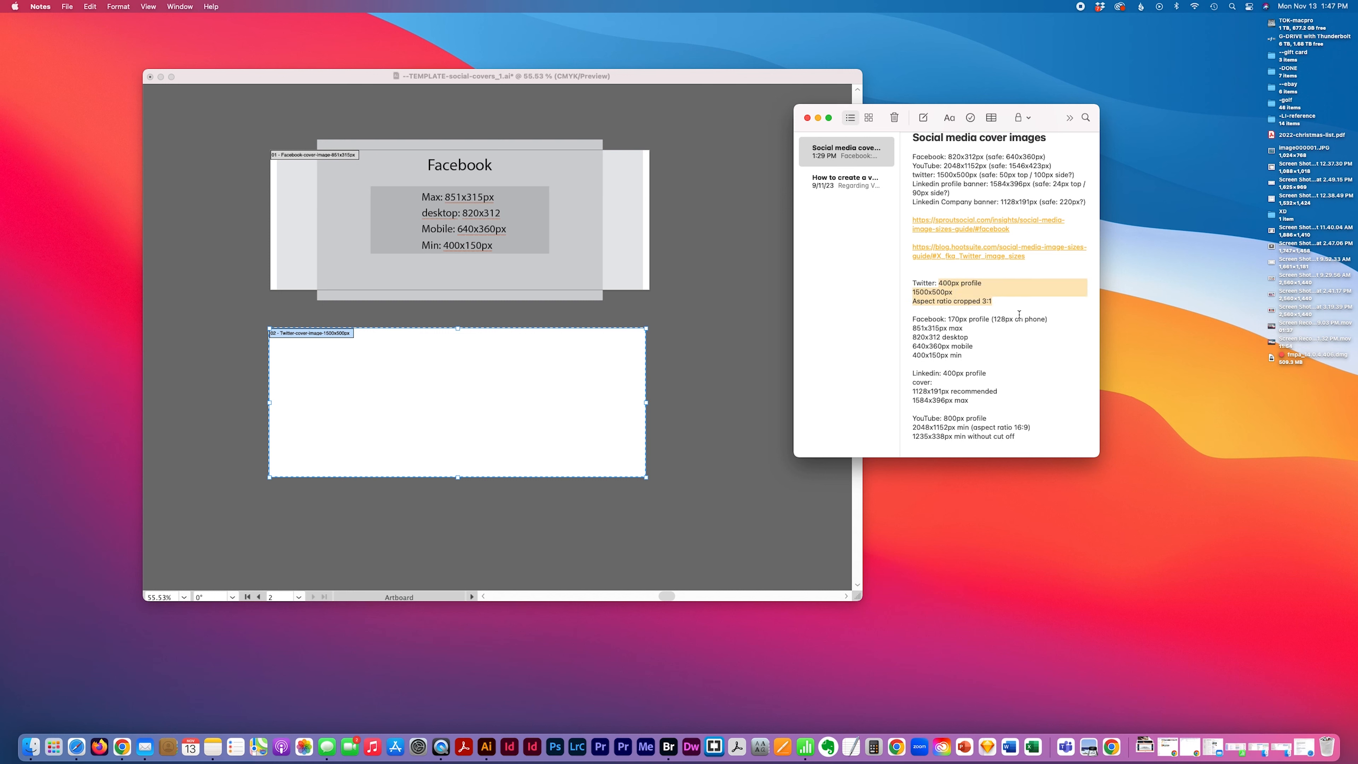
pyautogui.press('super+c')
# Duplicate the "Facebook" heading onto the new artboard
pyautogui.click(651, 524)
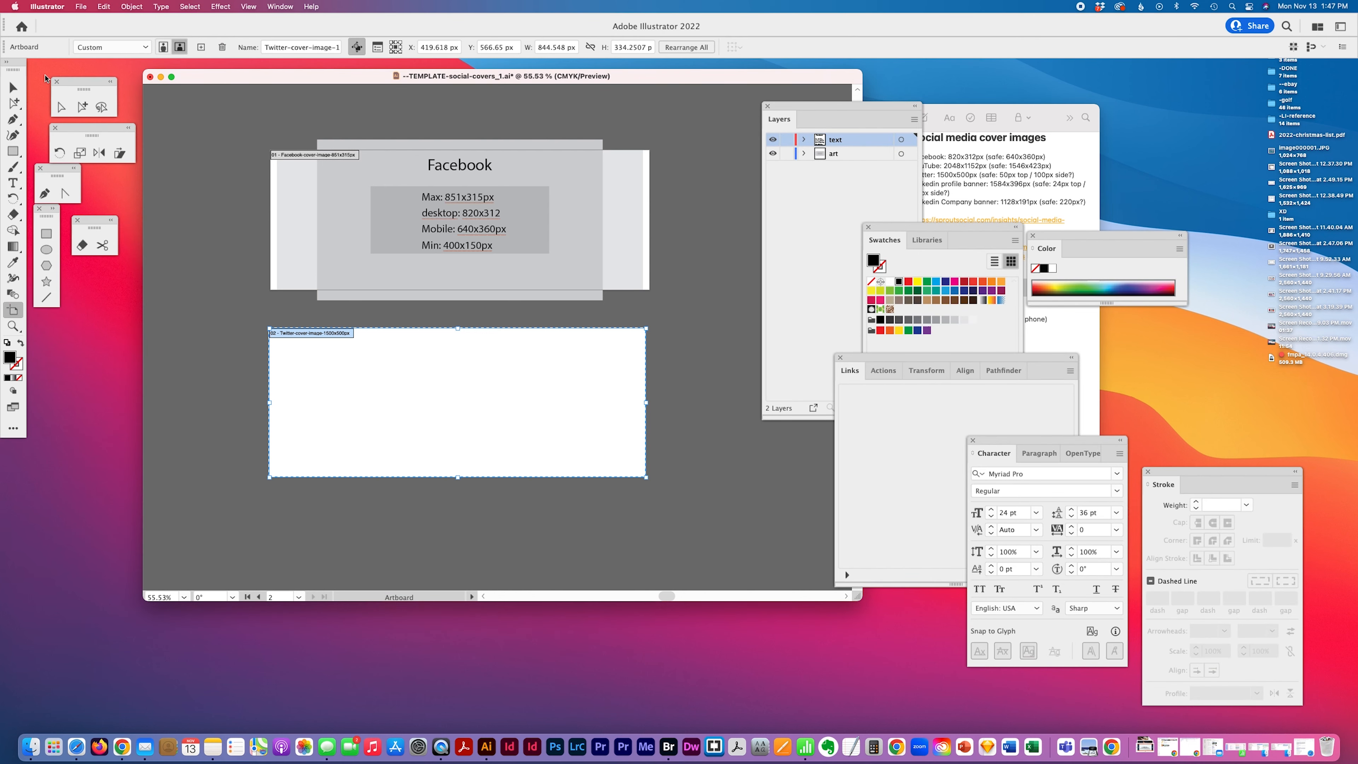
pyautogui.click(82, 106)
pyautogui.click(460, 167)
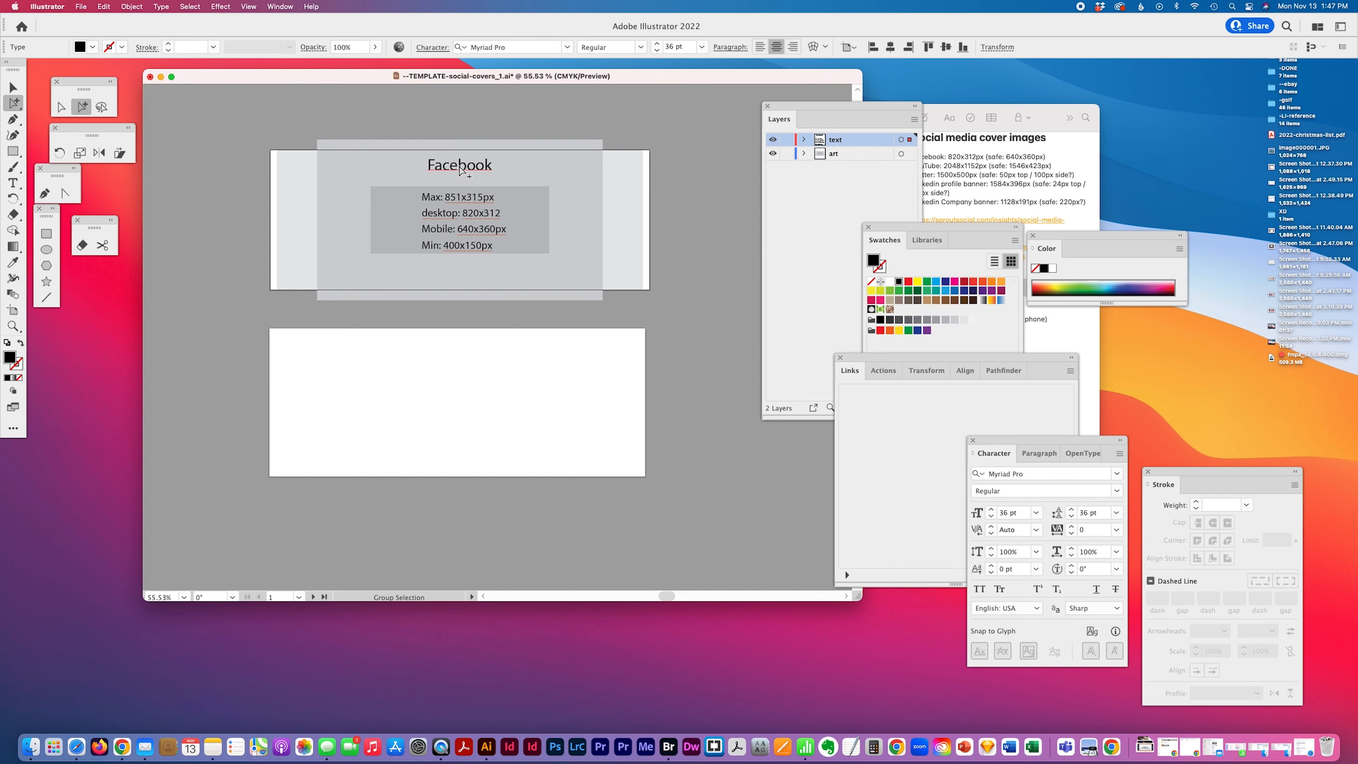
pyautogui.moveTo(461, 170); pyautogui.dragTo(461, 357)
# Retitle the copied heading "Twitter / X"
pyautogui.click(13, 182)
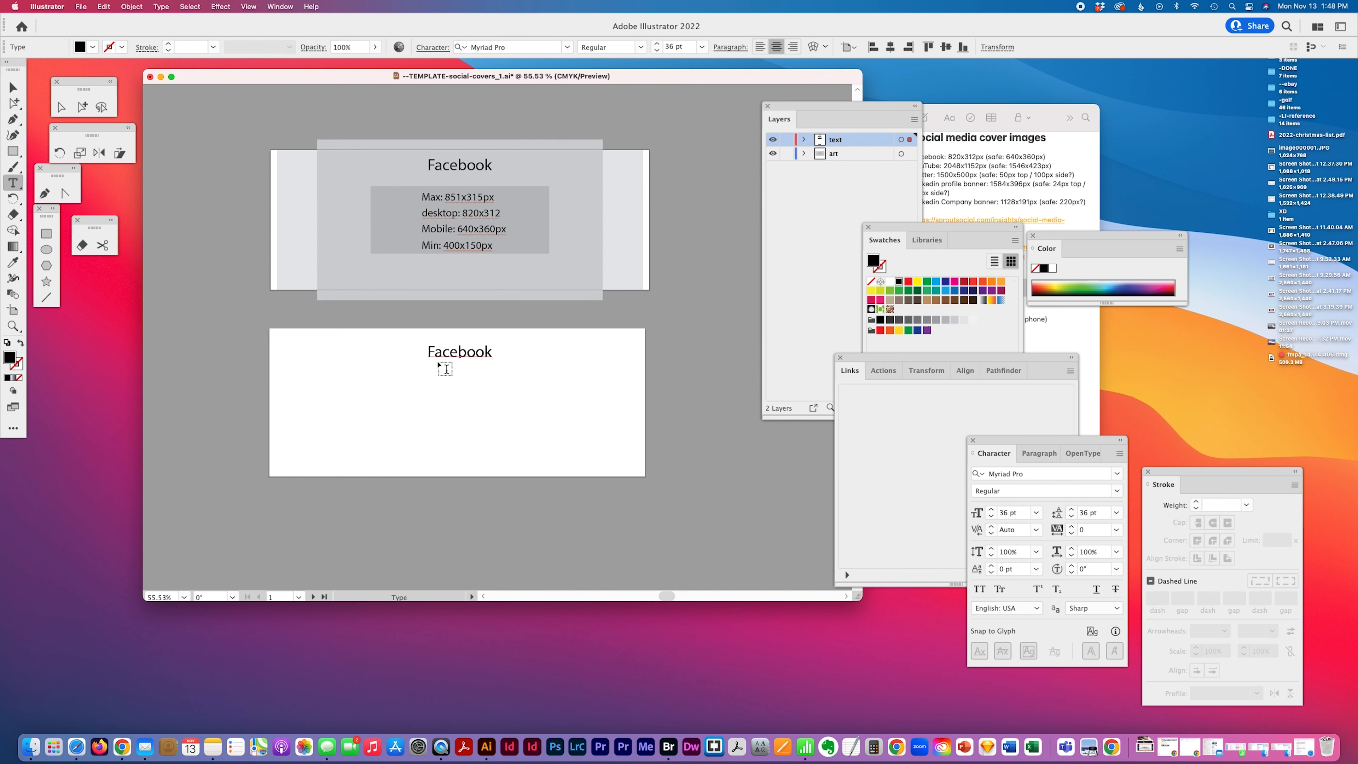
pyautogui.doubleClick(452, 356)
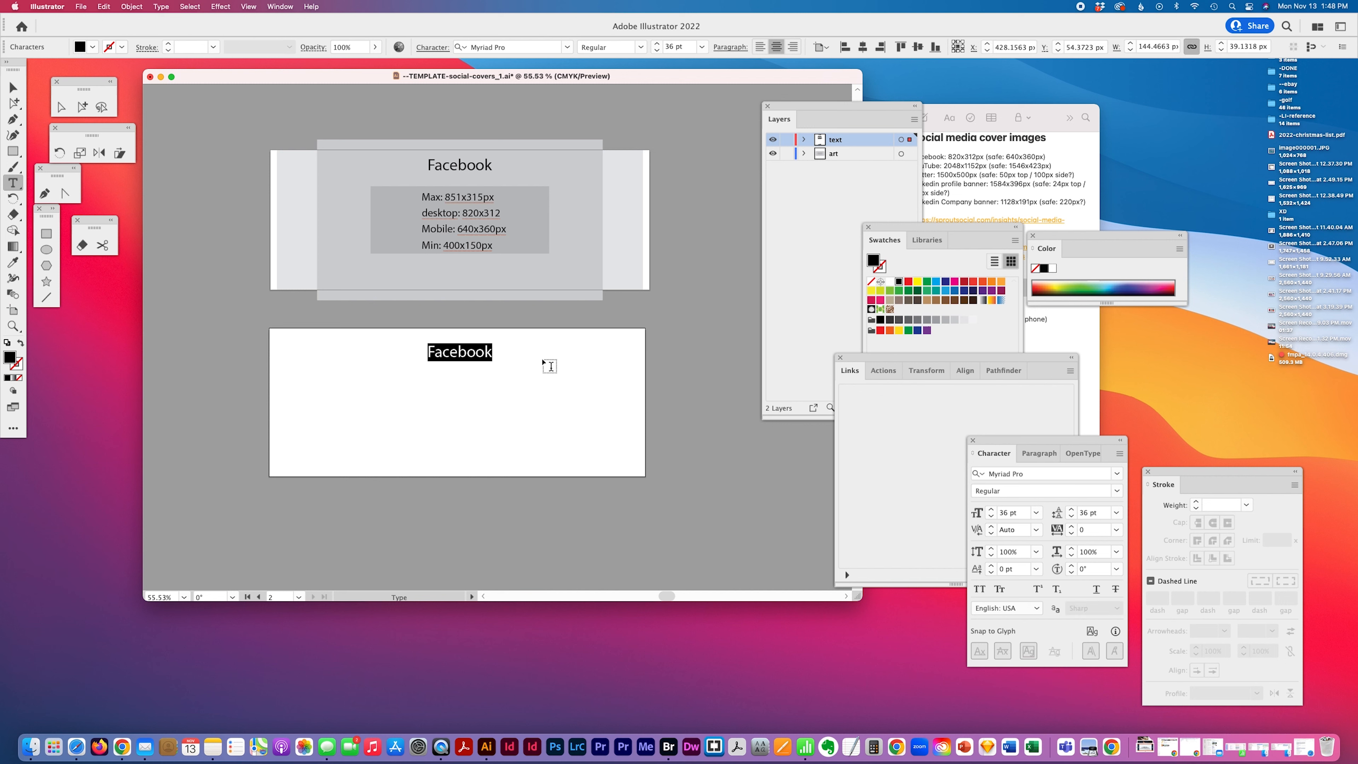
pyautogui.write('T')
pyautogui.press('BackSpace')
pyautogui.write('Twitter')
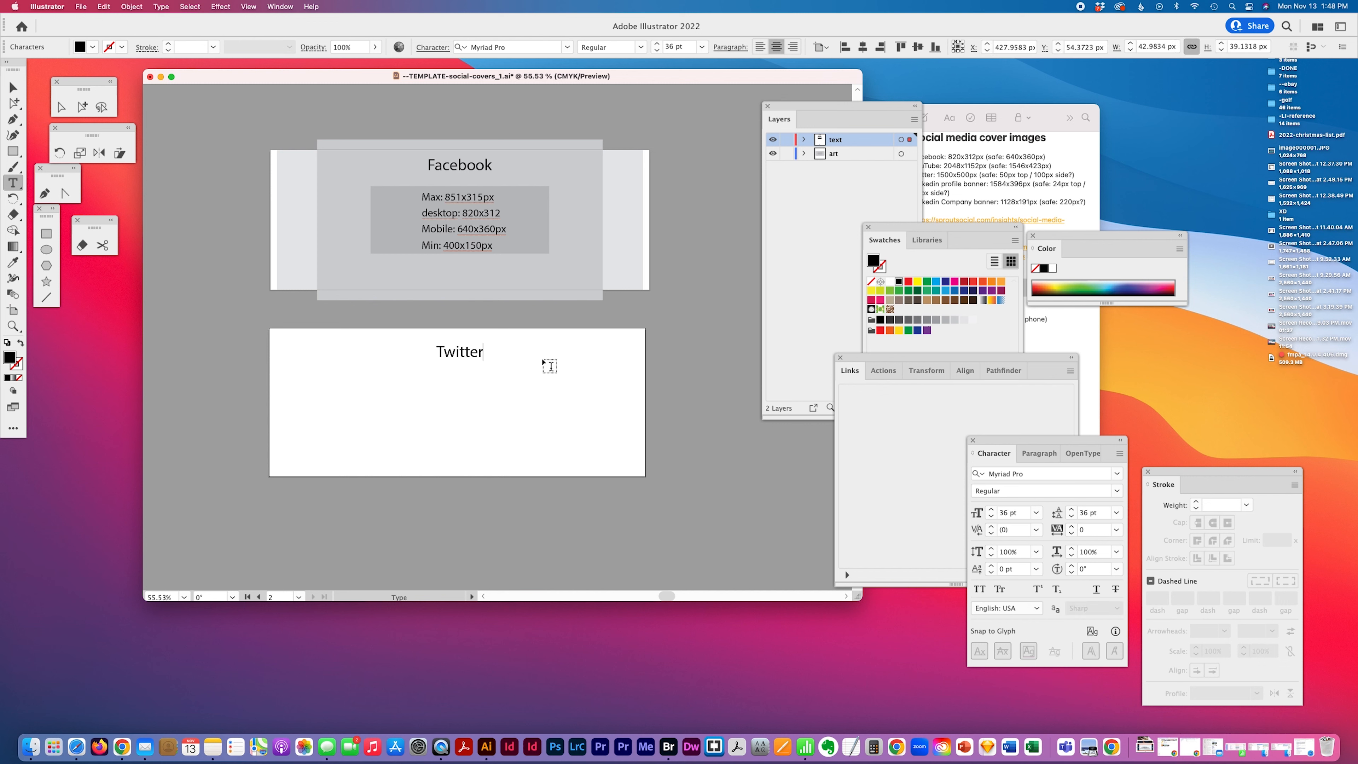
pyautogui.write(' / X')
# Duplicate the size text block onto the Twitter artboard and paste the copied Twitter size lines into it
pyautogui.click(82, 106)
pyautogui.click(1047, 210)
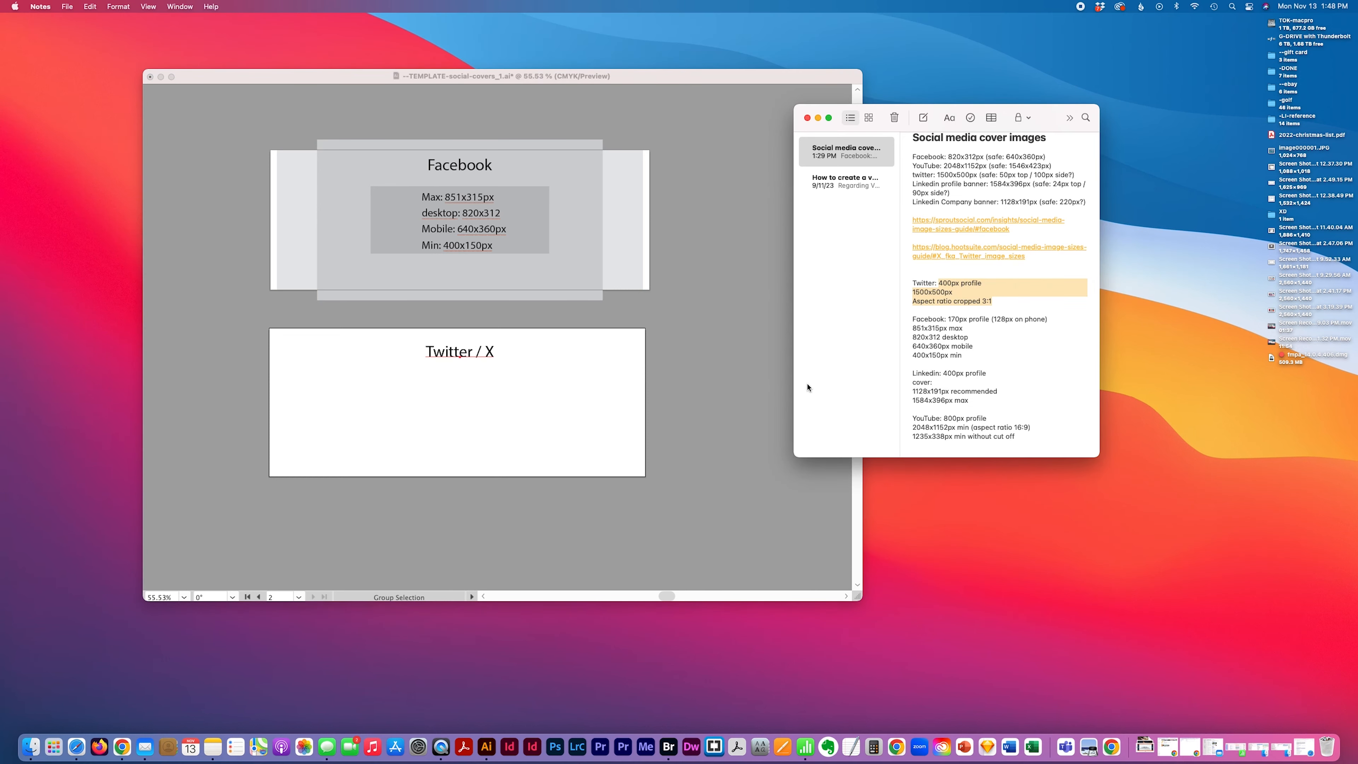
pyautogui.click(349, 527)
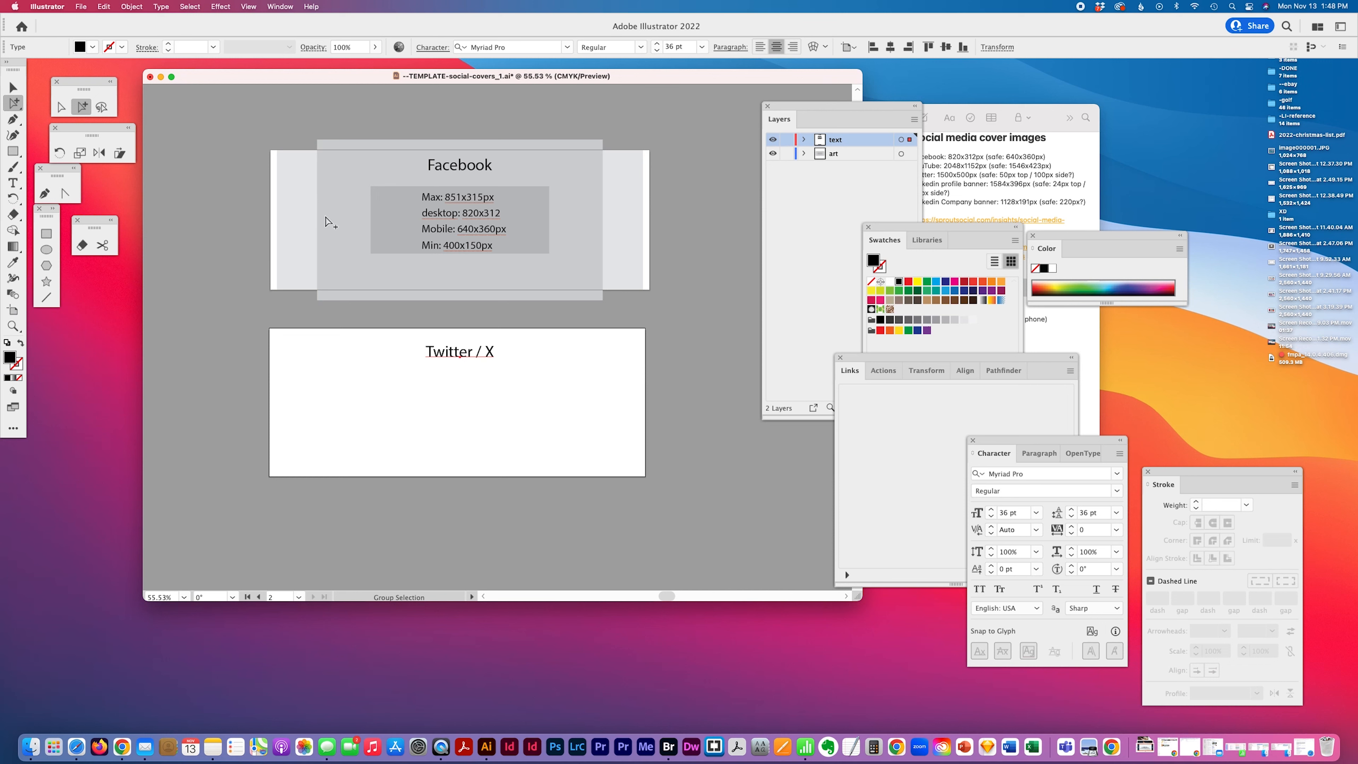
pyautogui.click(452, 199)
pyautogui.moveTo(452, 199); pyautogui.dragTo(570, 486)
pyautogui.press('t')
pyautogui.press('super+v')
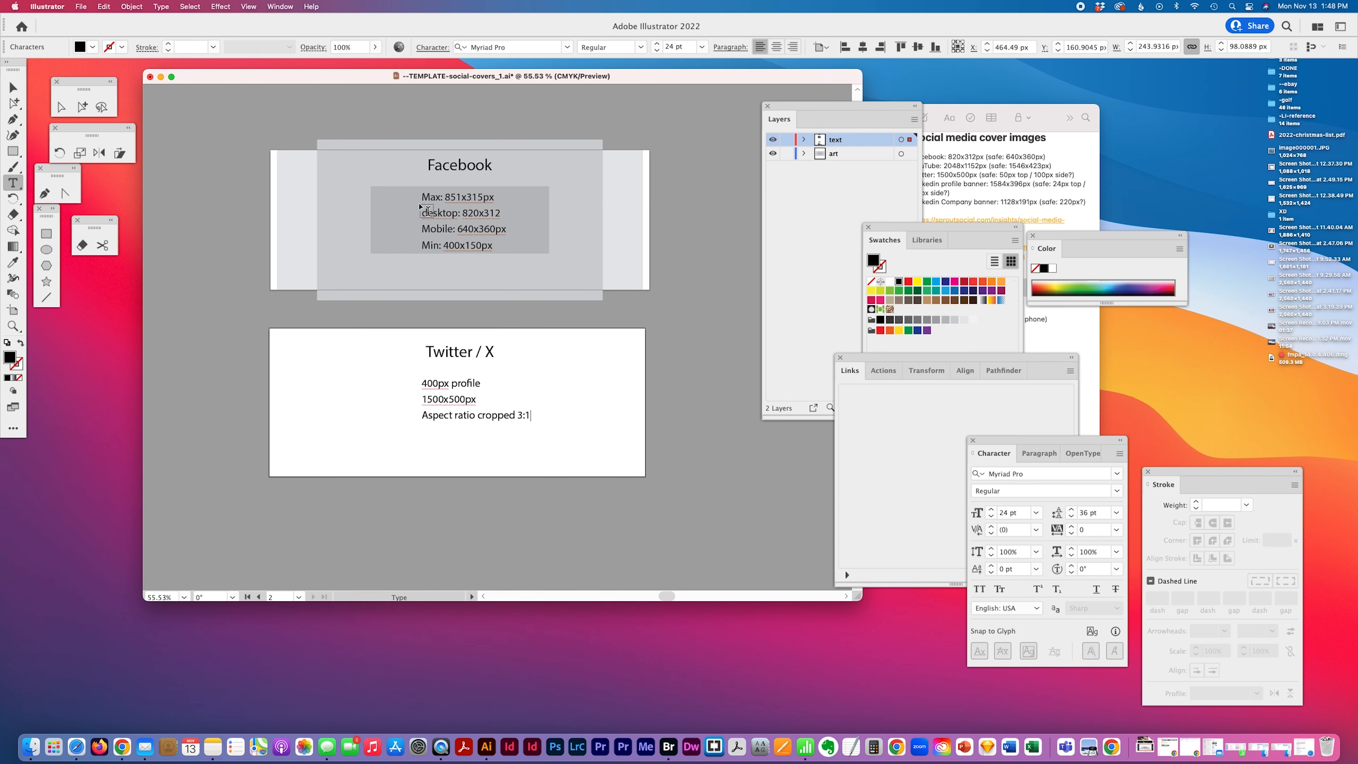
# Add a first Facebook line reading "Profile: 170px profile (128px on phone)", copying the size from the notes
pyautogui.click(424, 198)
pyautogui.write('Profile:')
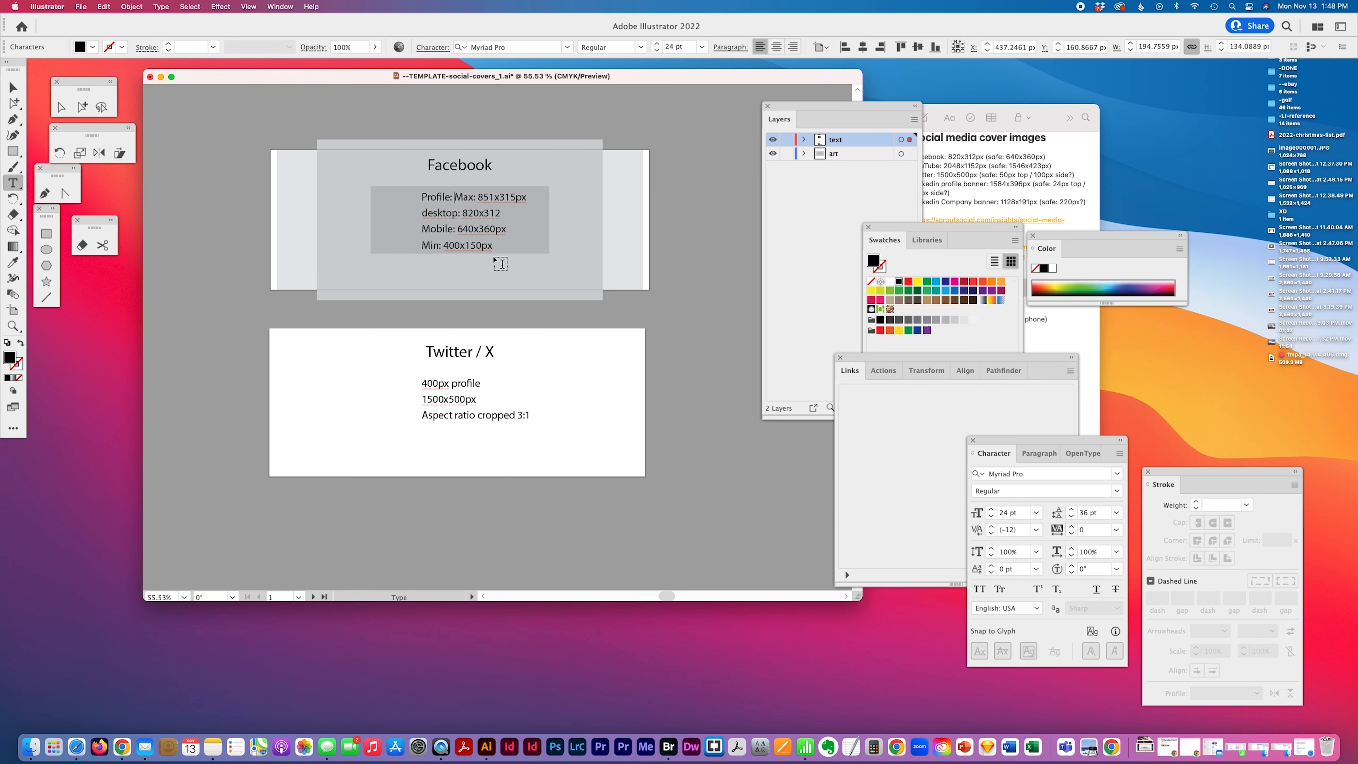
pyautogui.click(1024, 170)
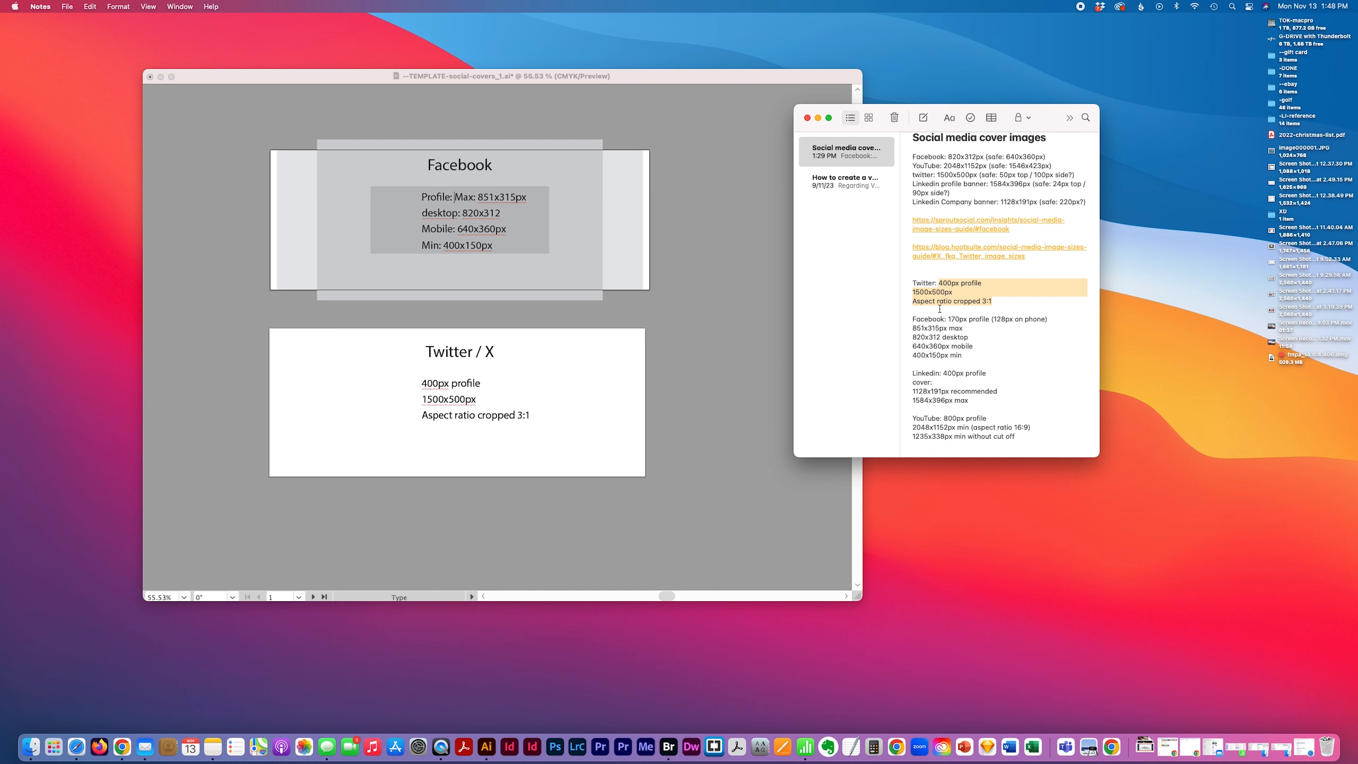
pyautogui.moveTo(948, 319); pyautogui.dragTo(1040, 325)
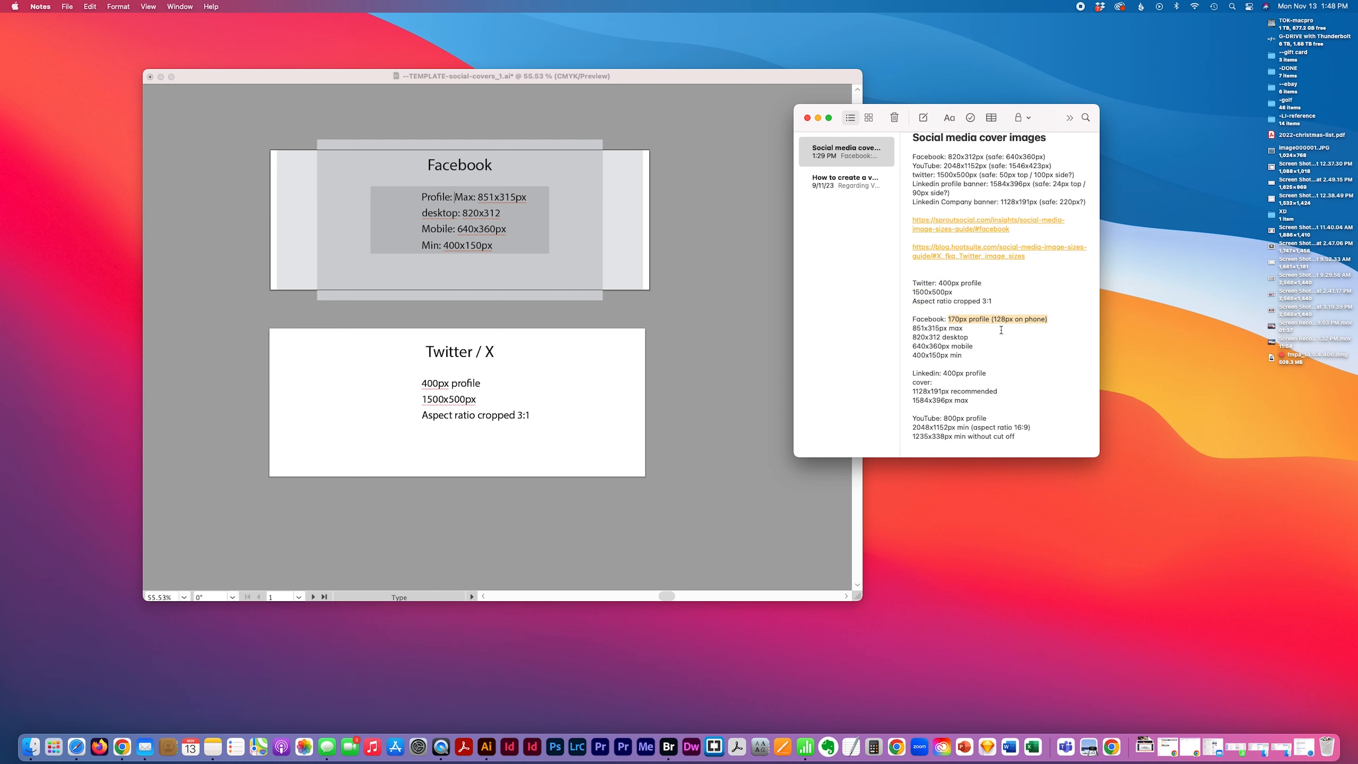
pyautogui.press('super+c')
pyautogui.click(700, 306)
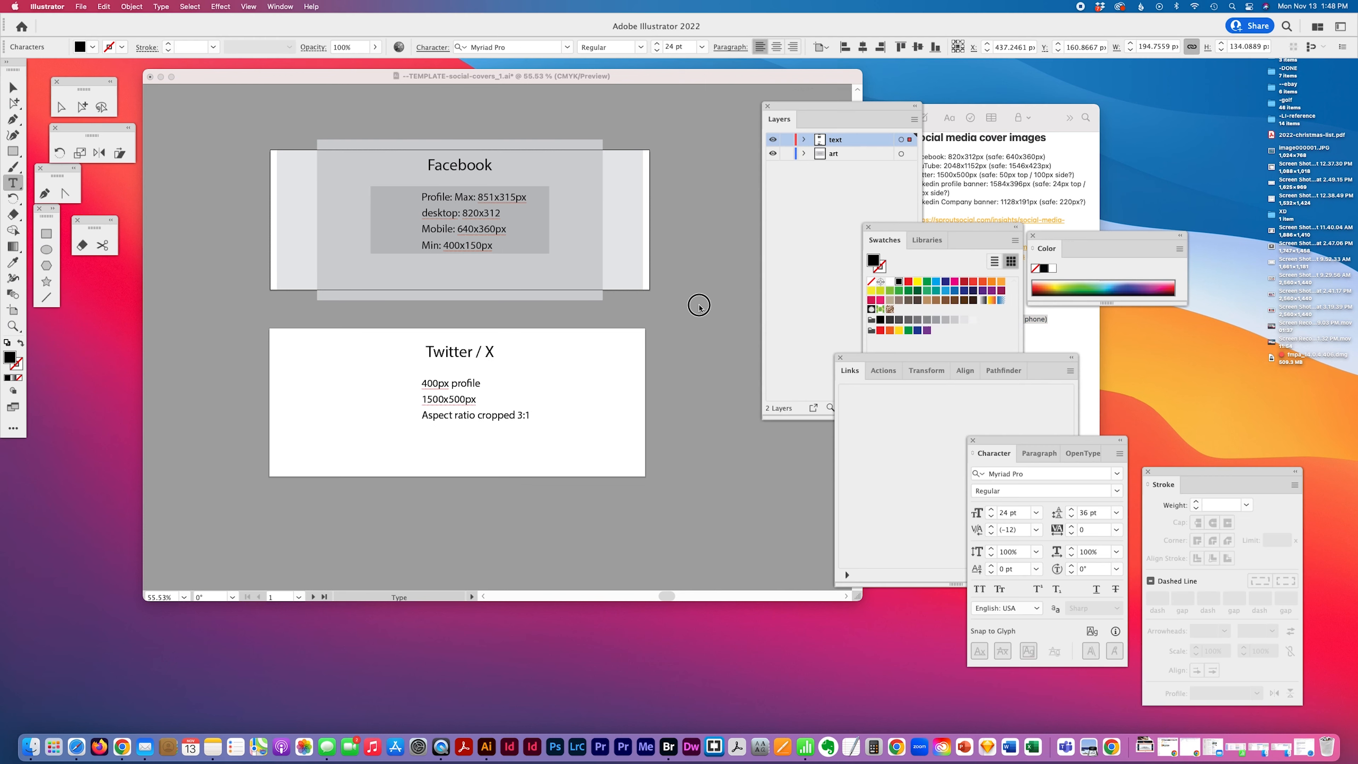
pyautogui.click(451, 192)
pyautogui.press('super+v')
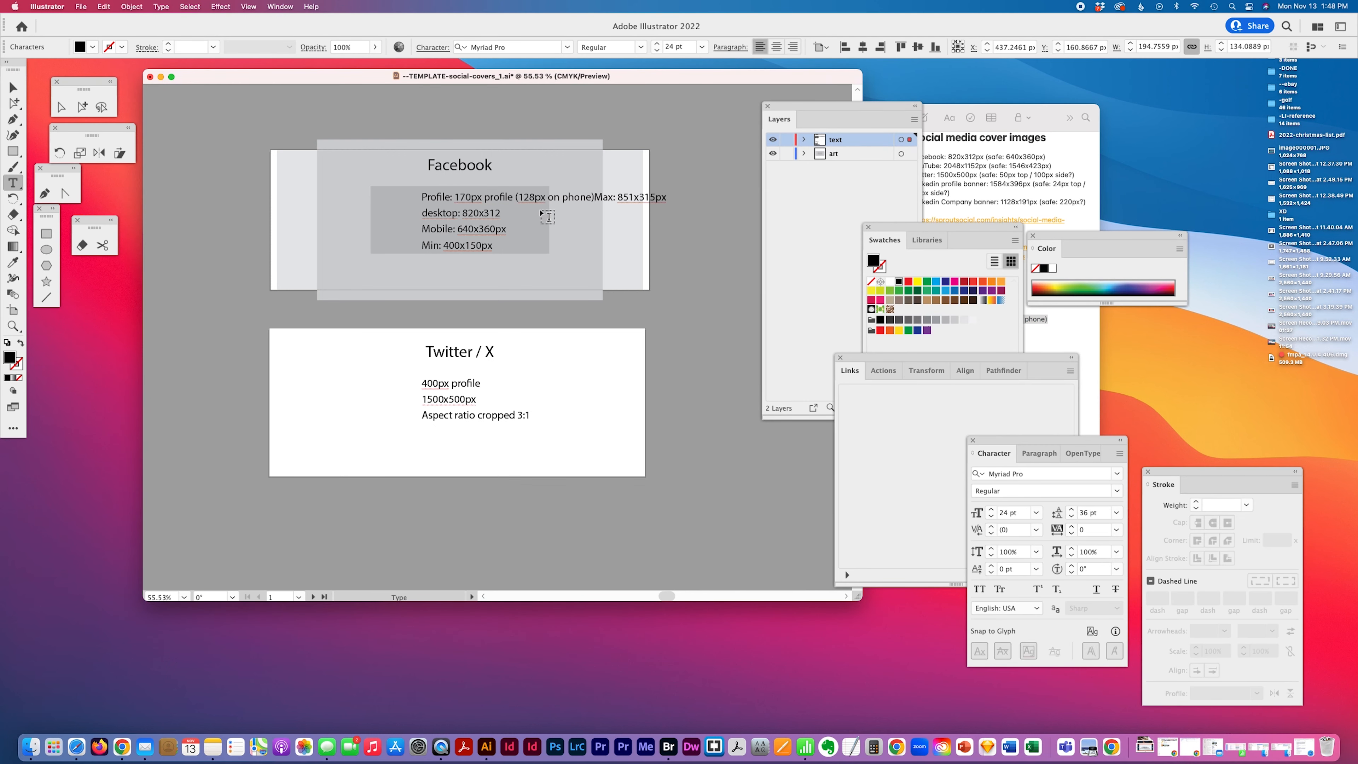
pyautogui.press('Return')
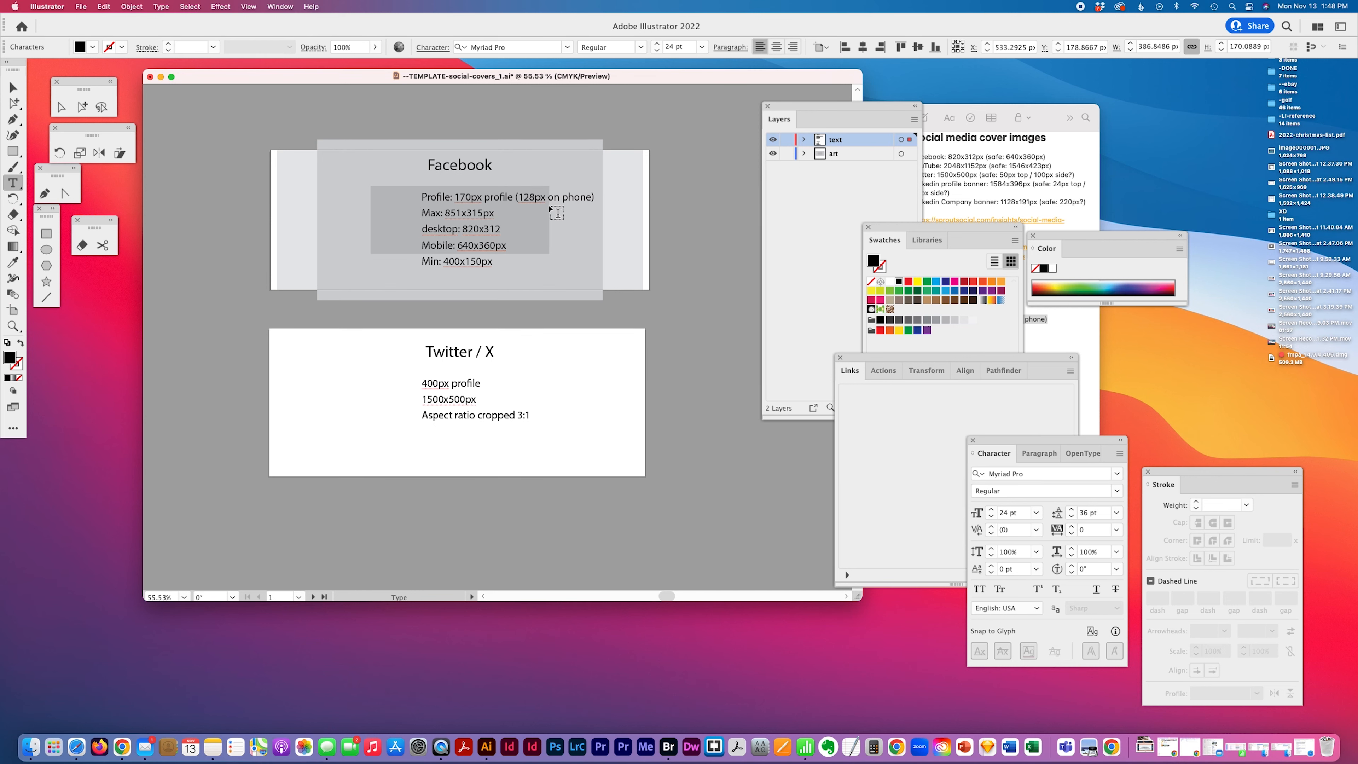
# Change "on phone" to "mobile" in the Facebook profile line
pyautogui.click(990, 187)
pyautogui.click(768, 249)
pyautogui.moveTo(594, 197); pyautogui.dragTo(549, 197)
pyautogui.write('mobil')
# Prefix the first two Twitter lines with "Profile:" and "Cover:"
pyautogui.click(986, 185)
pyautogui.click(977, 368)
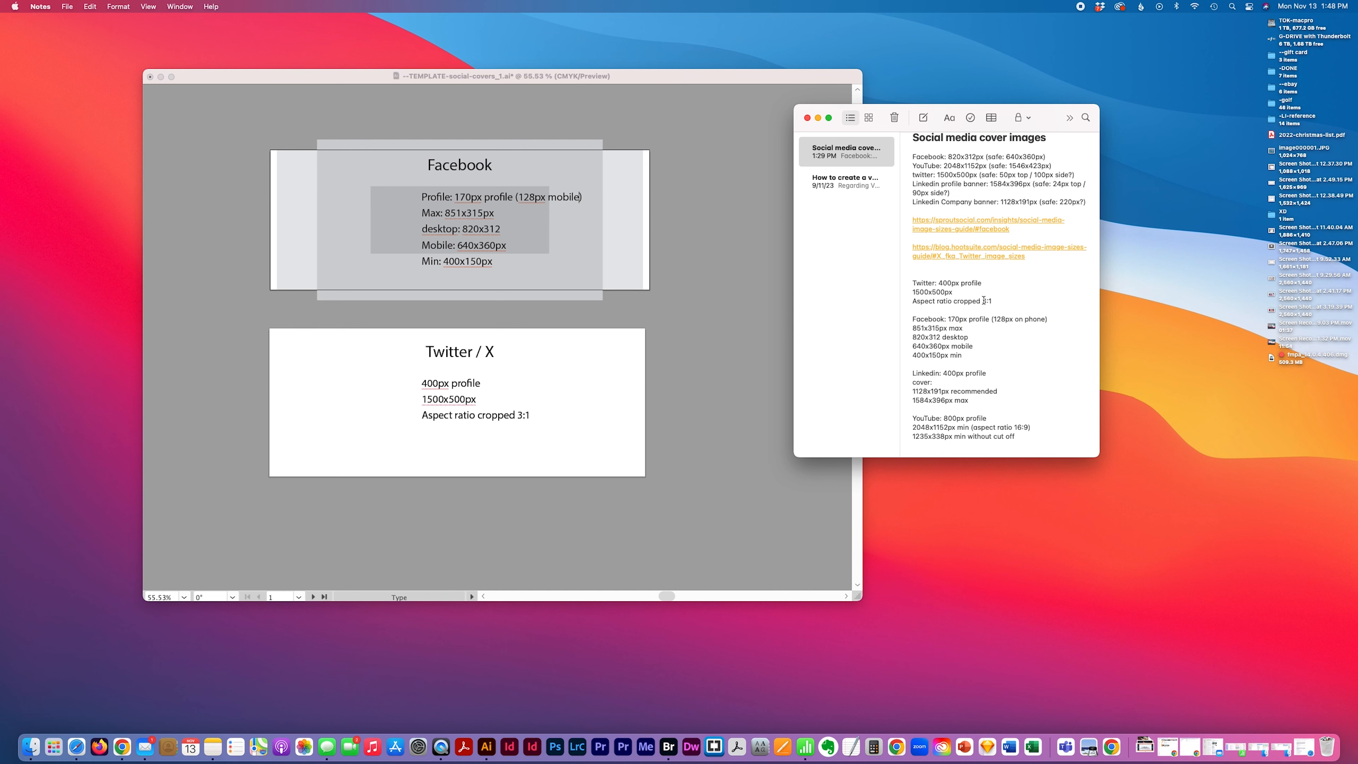
pyautogui.moveTo(998, 303); pyautogui.dragTo(939, 281)
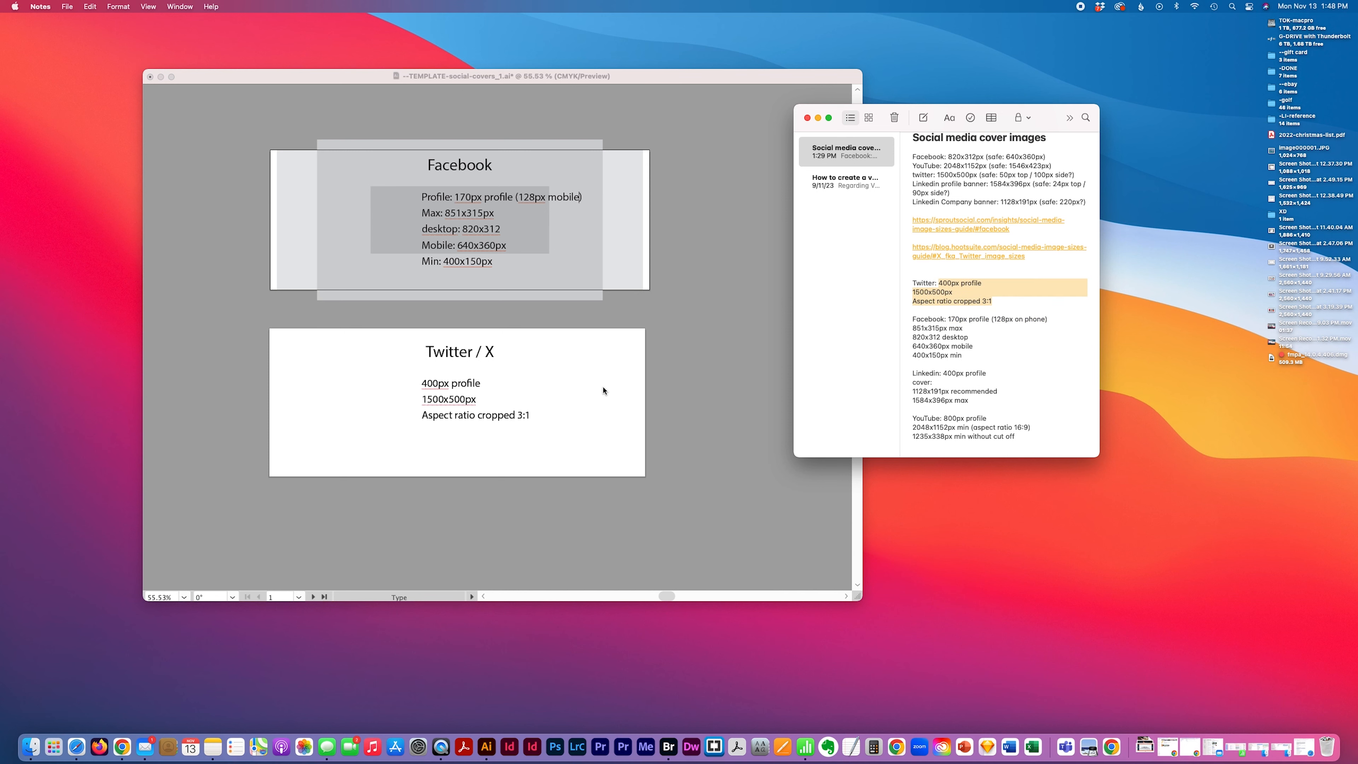
pyautogui.click(490, 407)
pyautogui.click(428, 384)
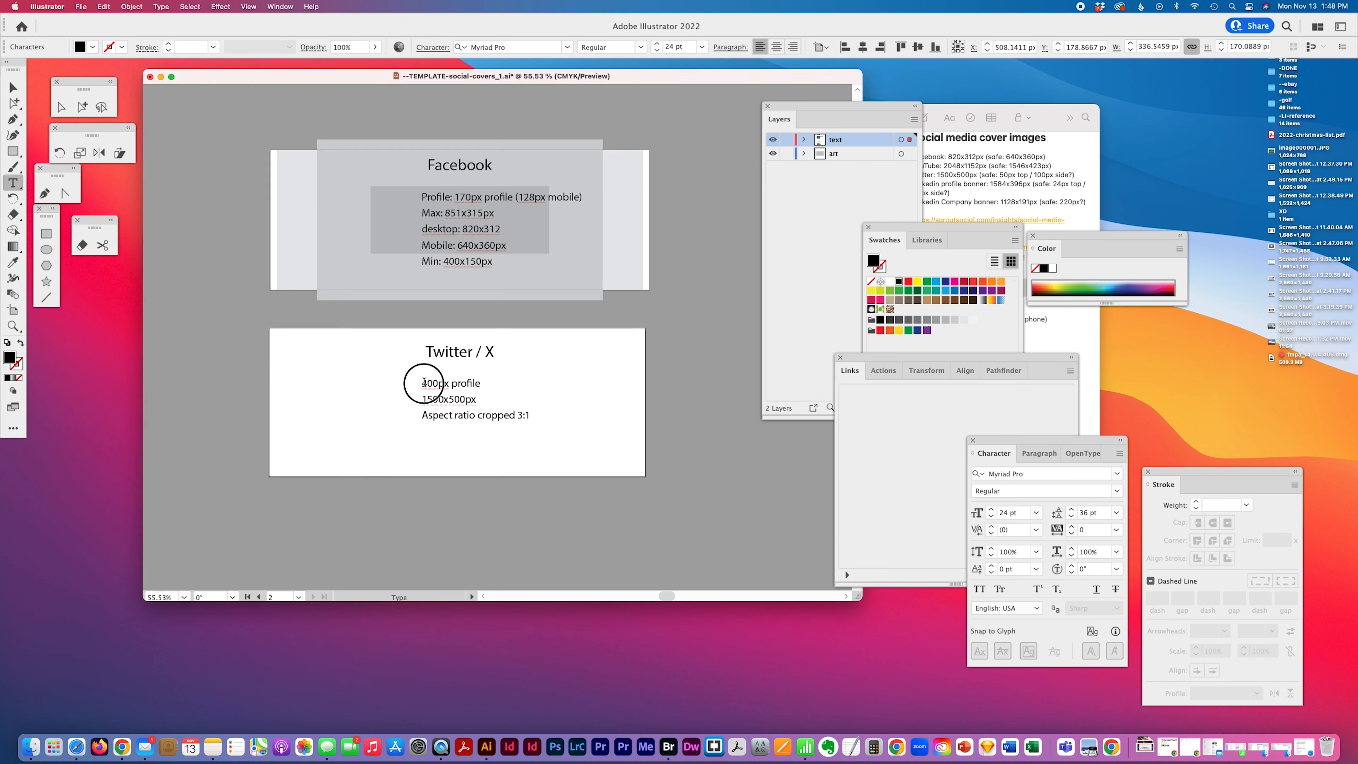
pyautogui.write('Profile:')
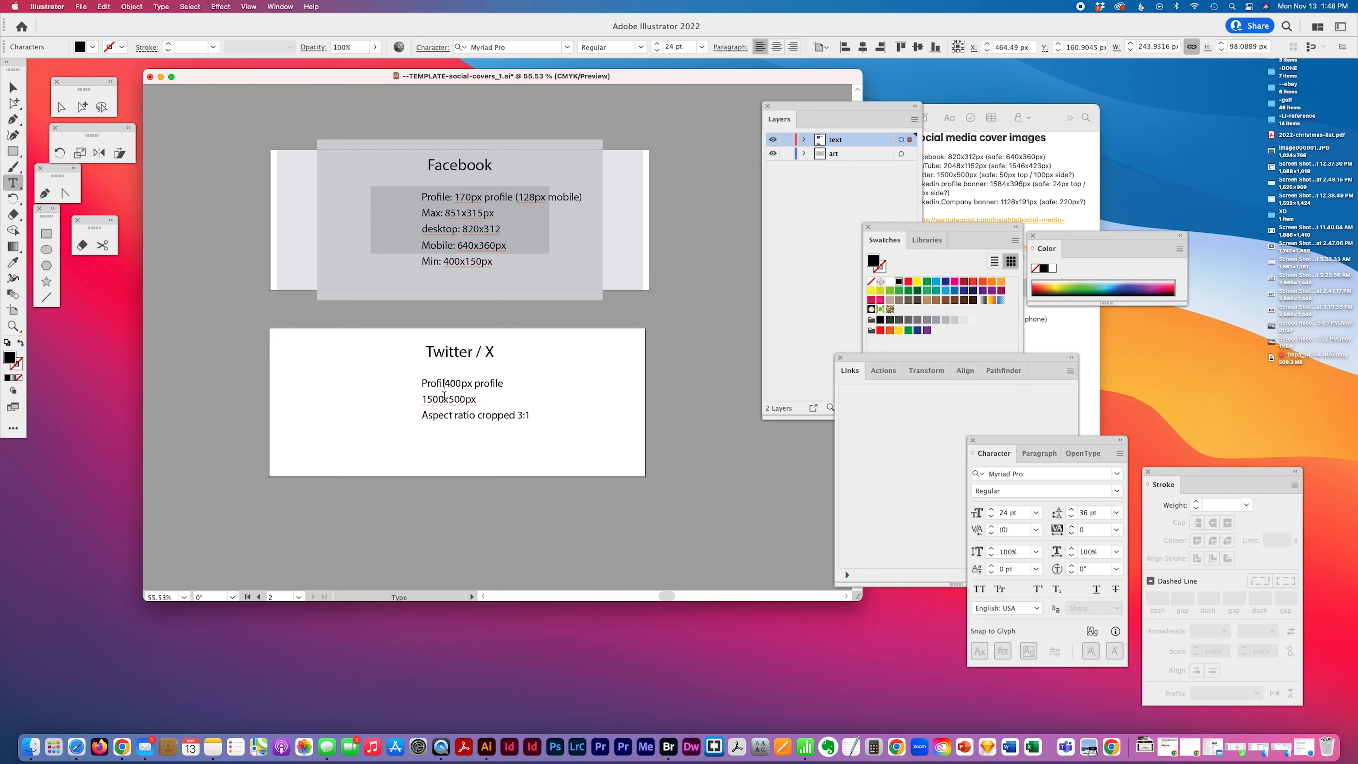
pyautogui.click(422, 399)
pyautogui.write('Cover;')
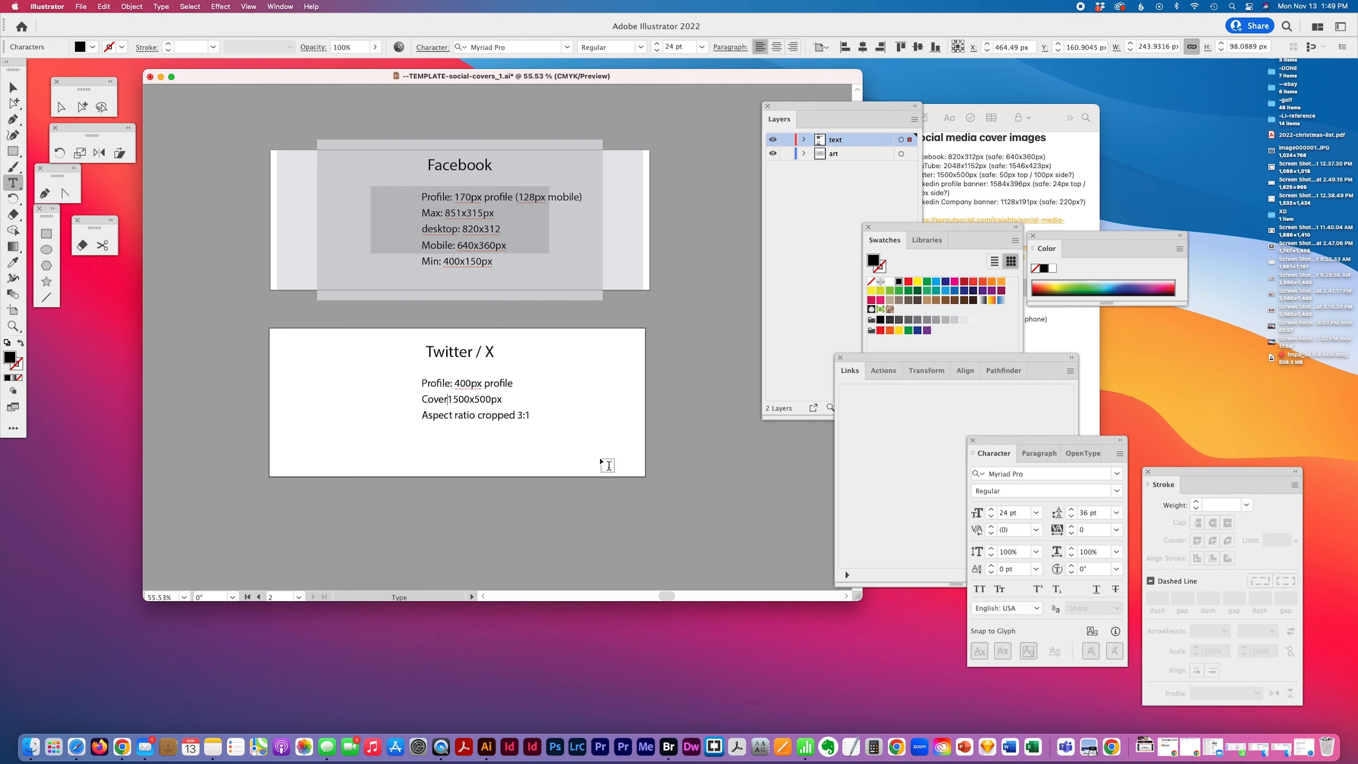
# Insert a "Cover:" line above the Max line in the Facebook size text
pyautogui.click(421, 210)
pyautogui.press('Return')
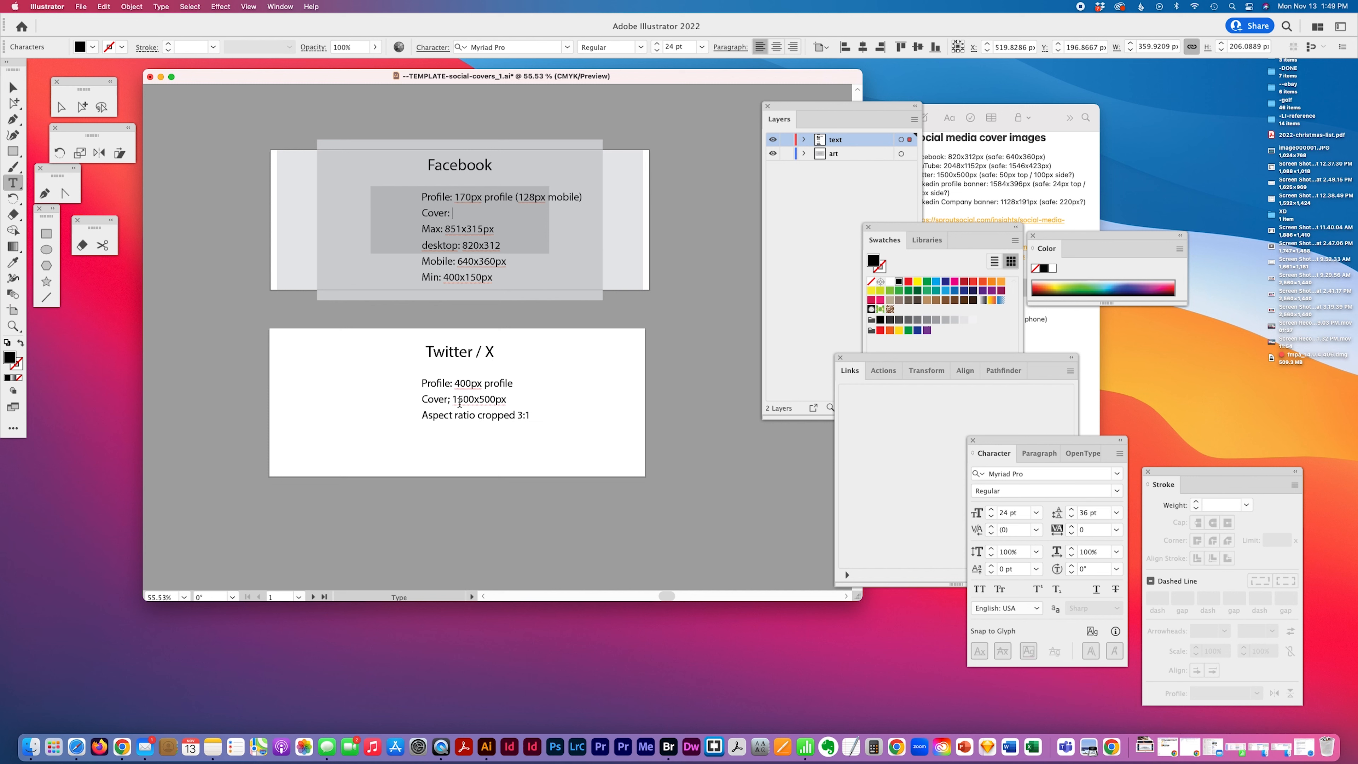
# Correct the spacing after "Cover:" in the Twitter text
pyautogui.click(449, 399)
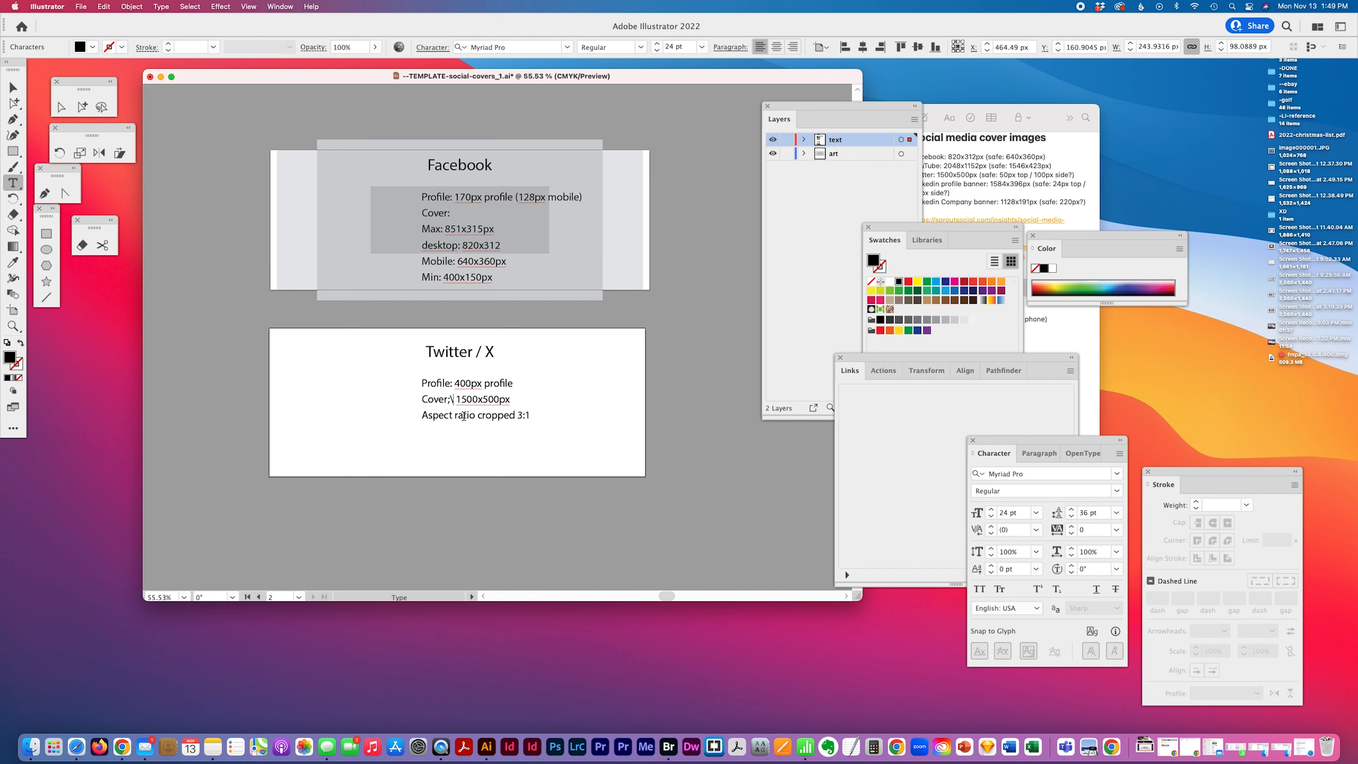
pyautogui.press('BackSpace')
pyautogui.click(81, 107)
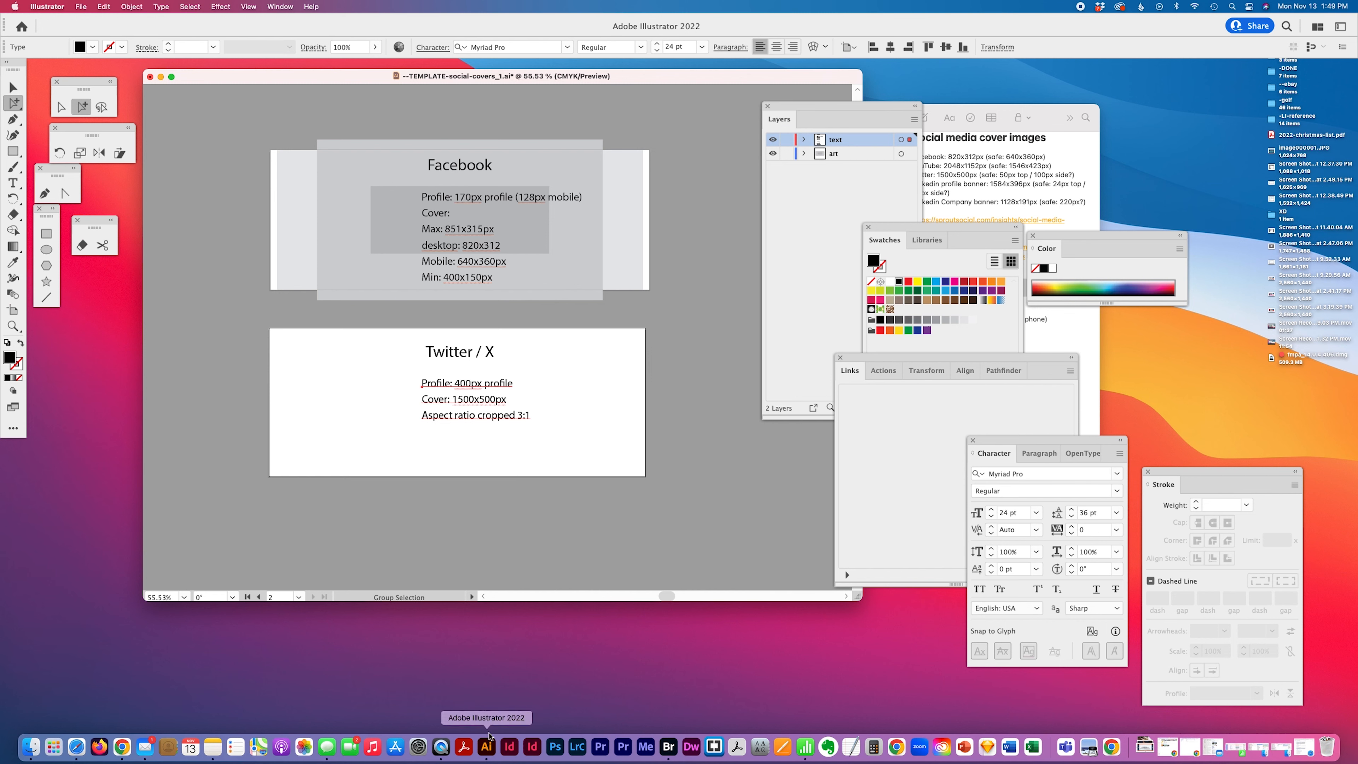
# Calculate 1500 divided by 3 in Calculator
pyautogui.click(874, 746)
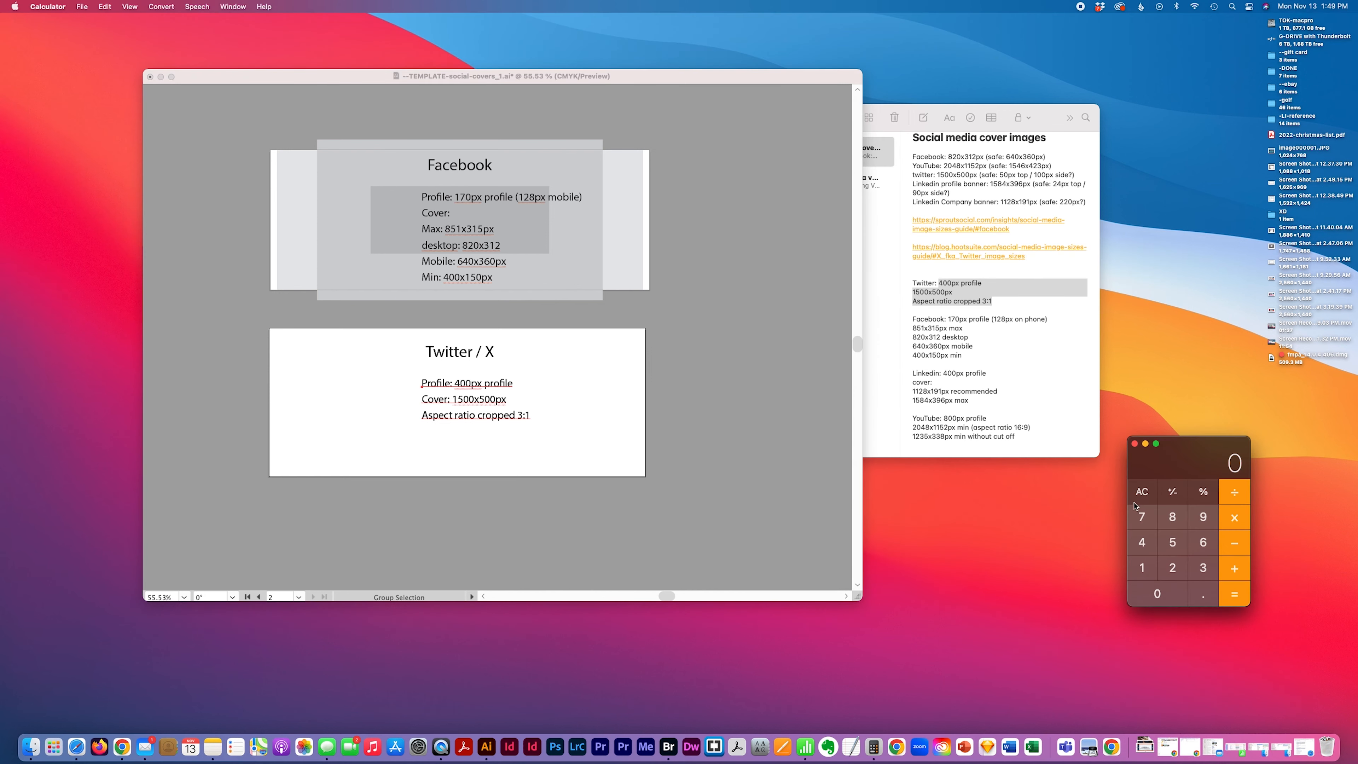
pyautogui.click(1153, 562)
pyautogui.click(1171, 551)
pyautogui.click(1158, 591)
pyautogui.click(1161, 592)
pyautogui.click(1233, 494)
pyautogui.click(1204, 569)
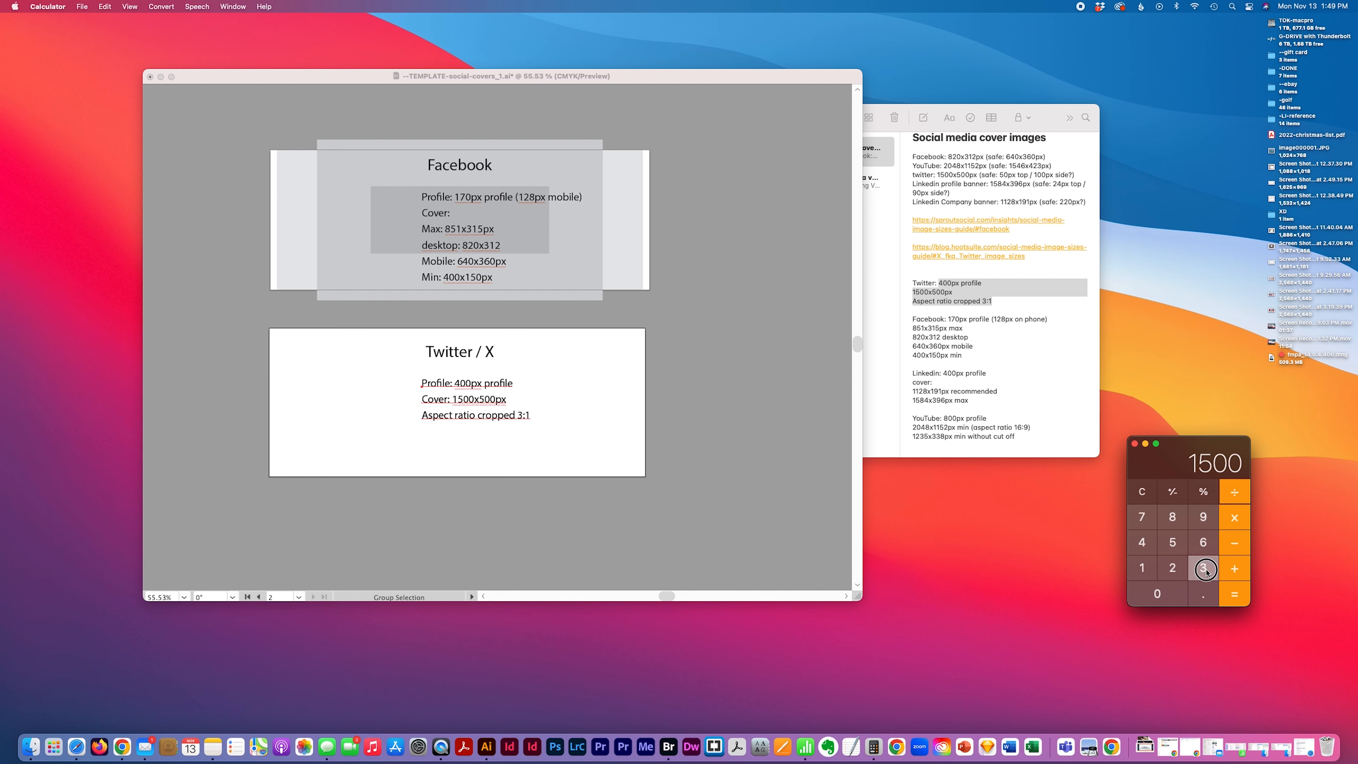
pyautogui.click(1234, 594)
pyautogui.click(503, 461)
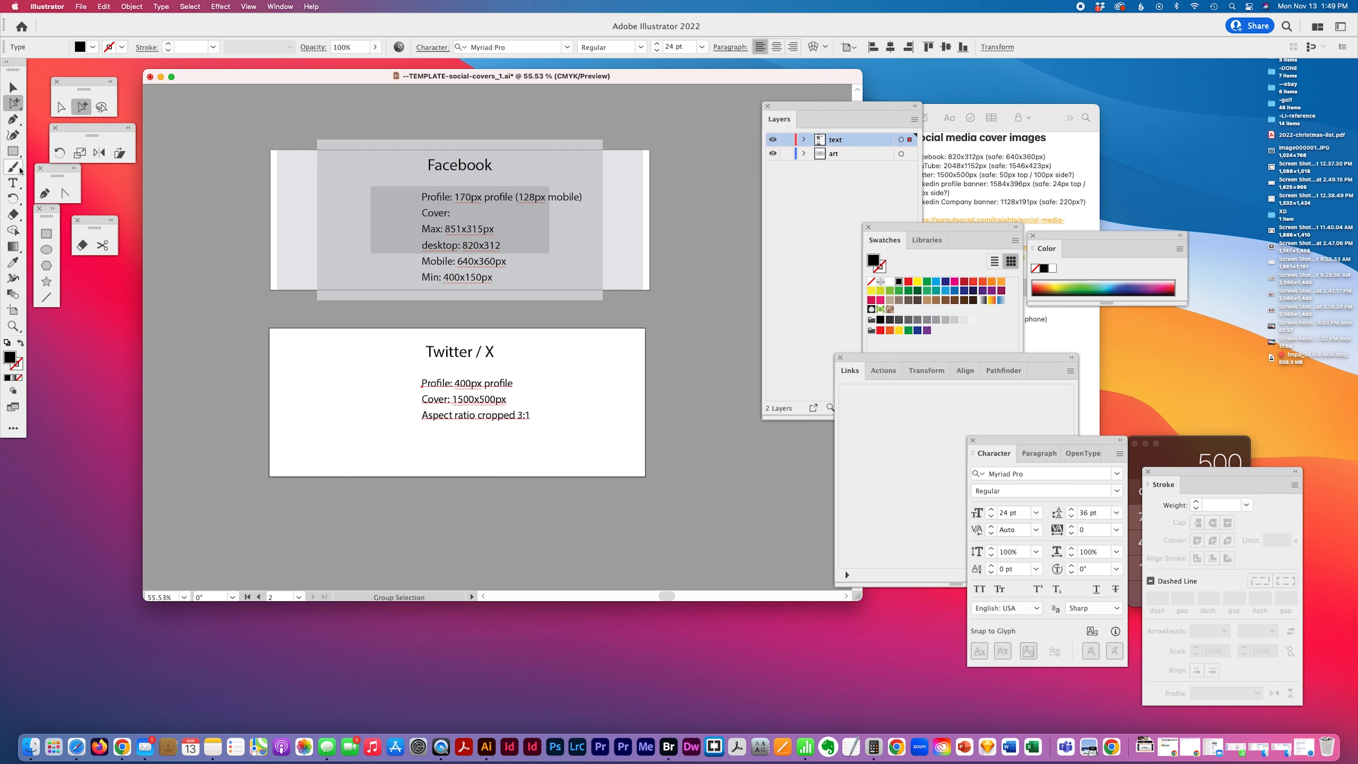
pyautogui.click(21, 187)
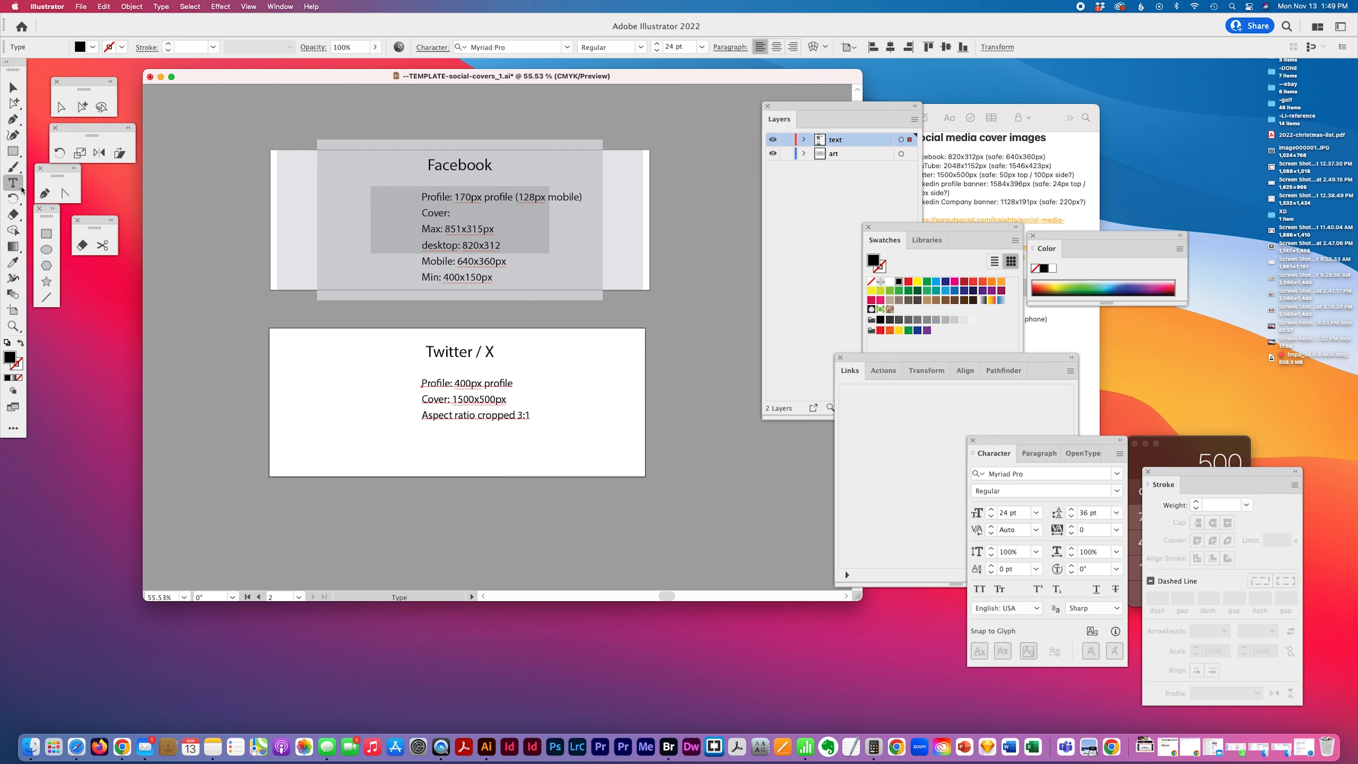
# Draw a 500 × 500 px square on the Twitter / X artboard
pyautogui.click(504, 419)
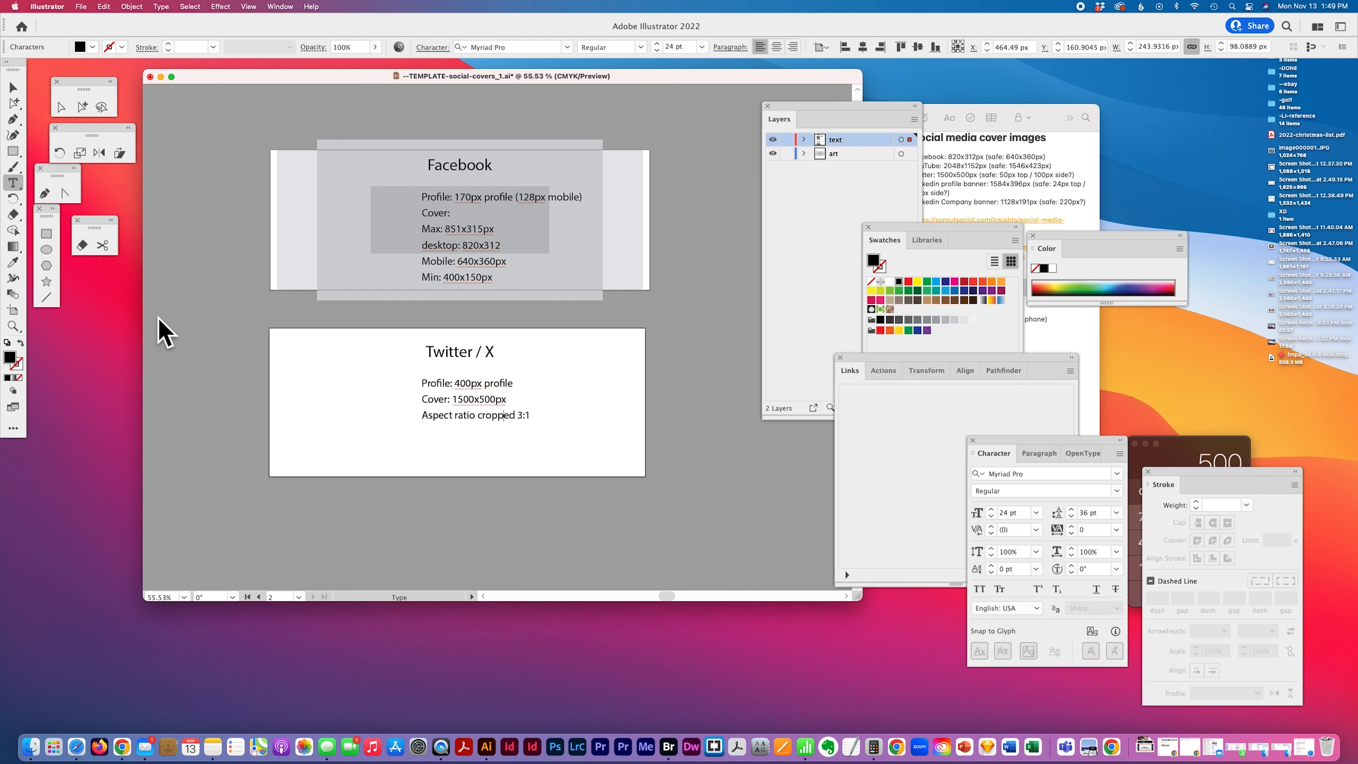
pyautogui.click(13, 151)
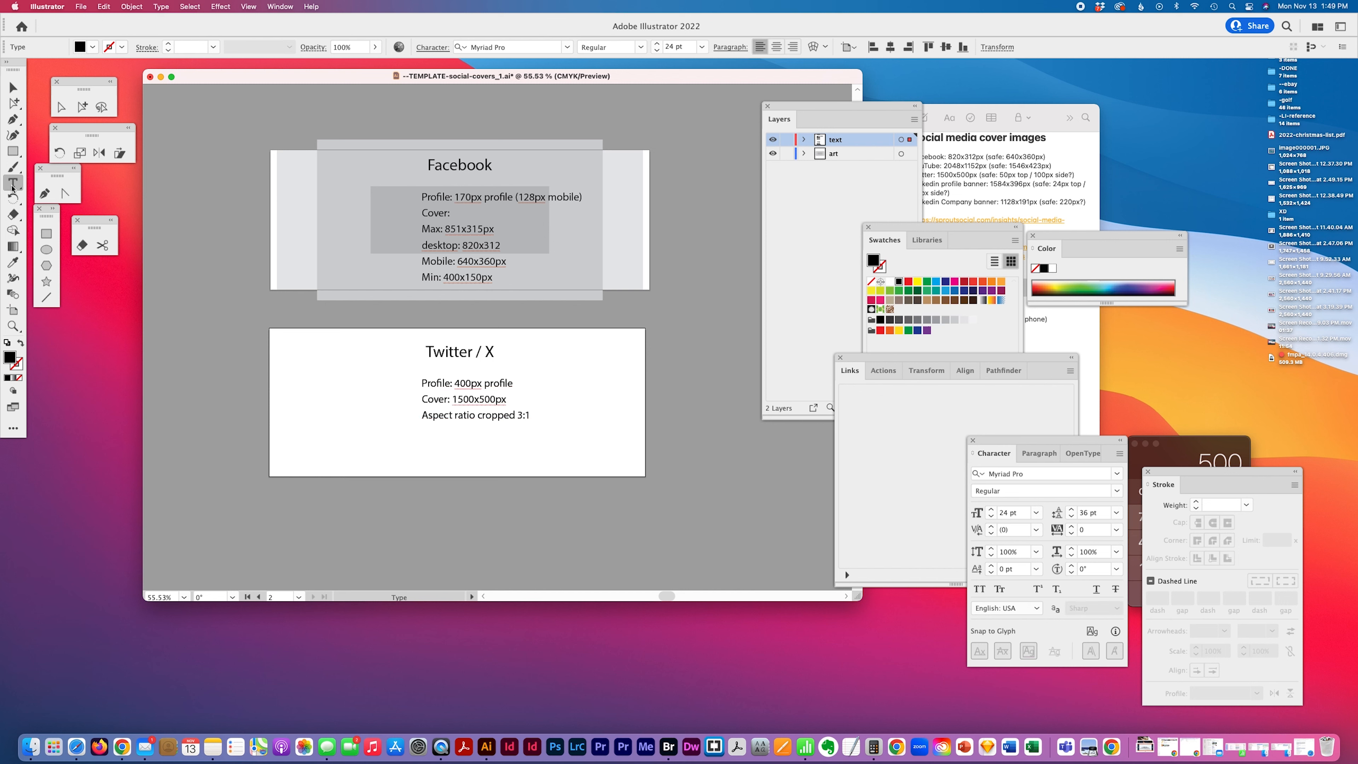
pyautogui.click(385, 389)
pyautogui.write('500')
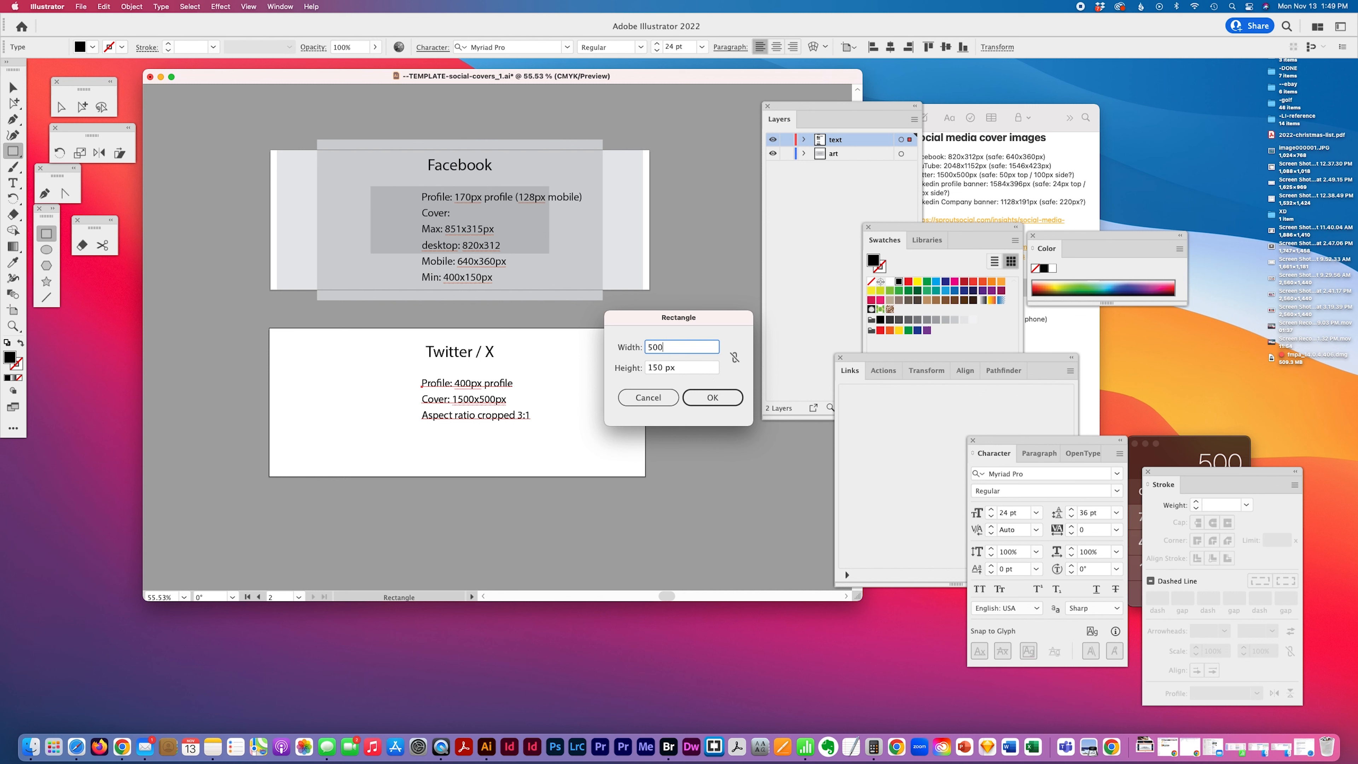
pyautogui.press('Tab')
pyautogui.write('5')
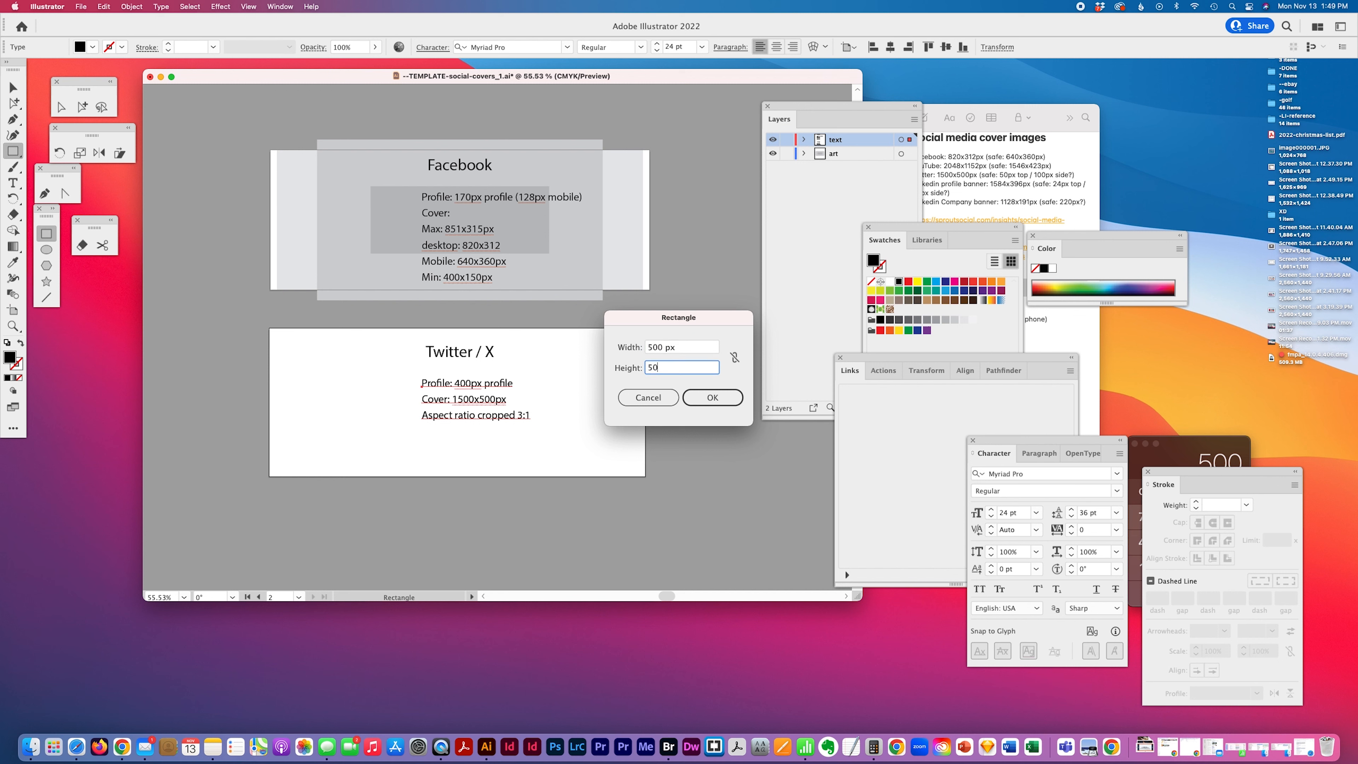
pyautogui.click(706, 393)
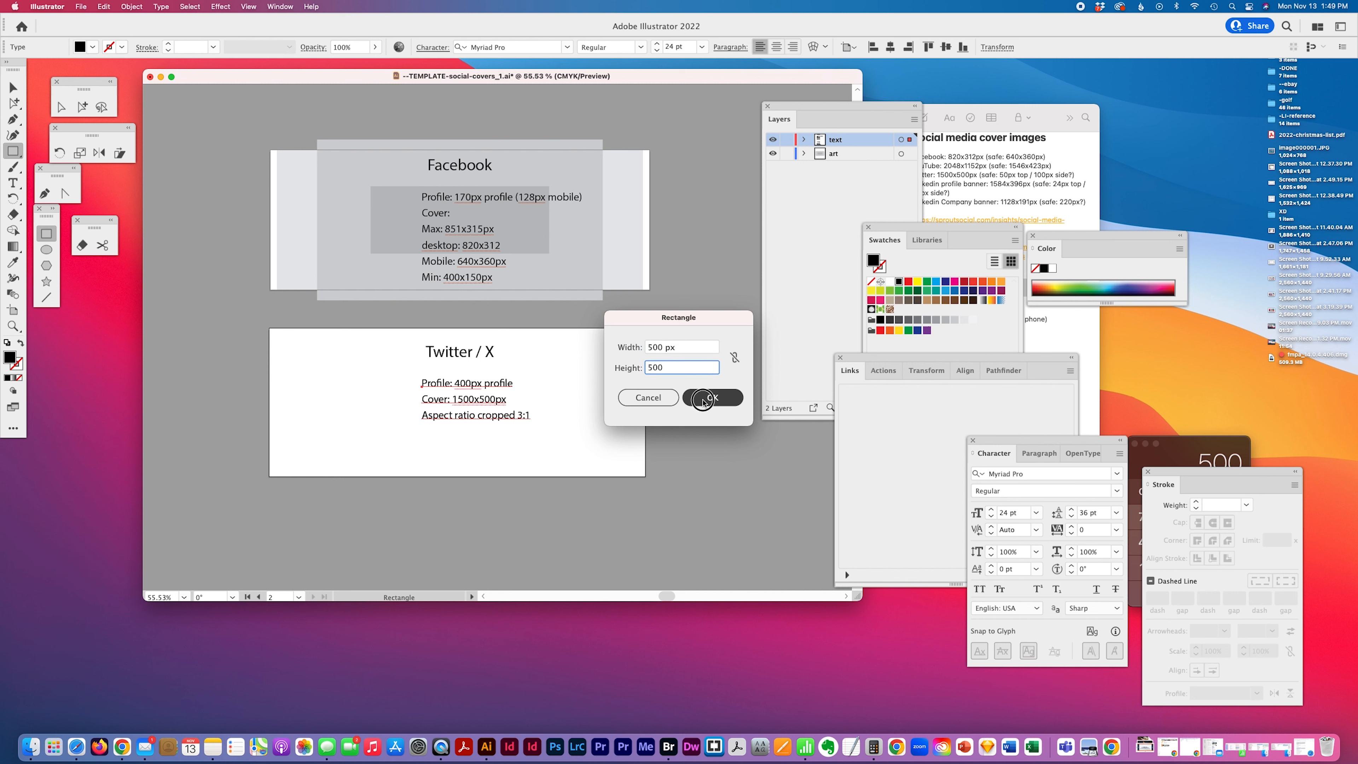
# Give the square the gray guide fill sampled from the Facebook rectangle and center it on the Twitter artboard
pyautogui.click(13, 262)
pyautogui.click(620, 224)
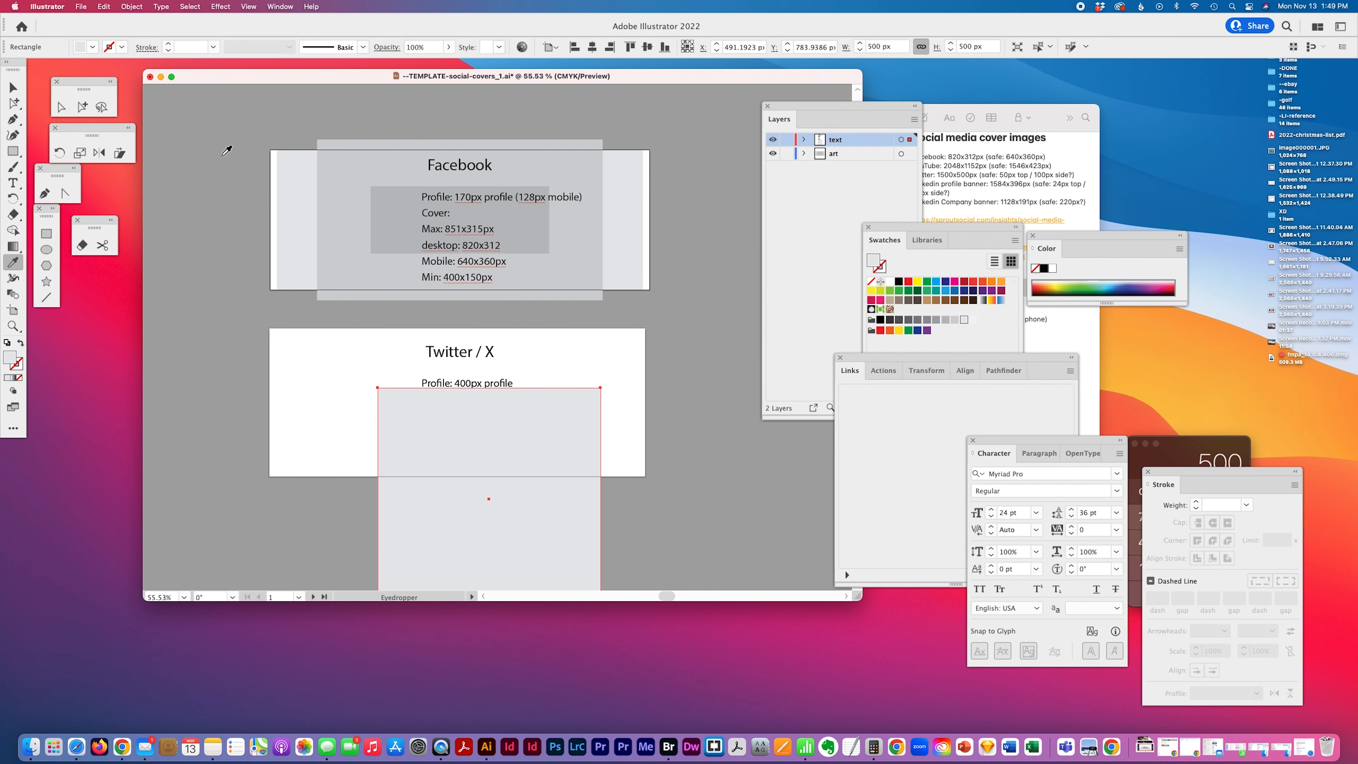
pyautogui.click(82, 107)
pyautogui.click(592, 47)
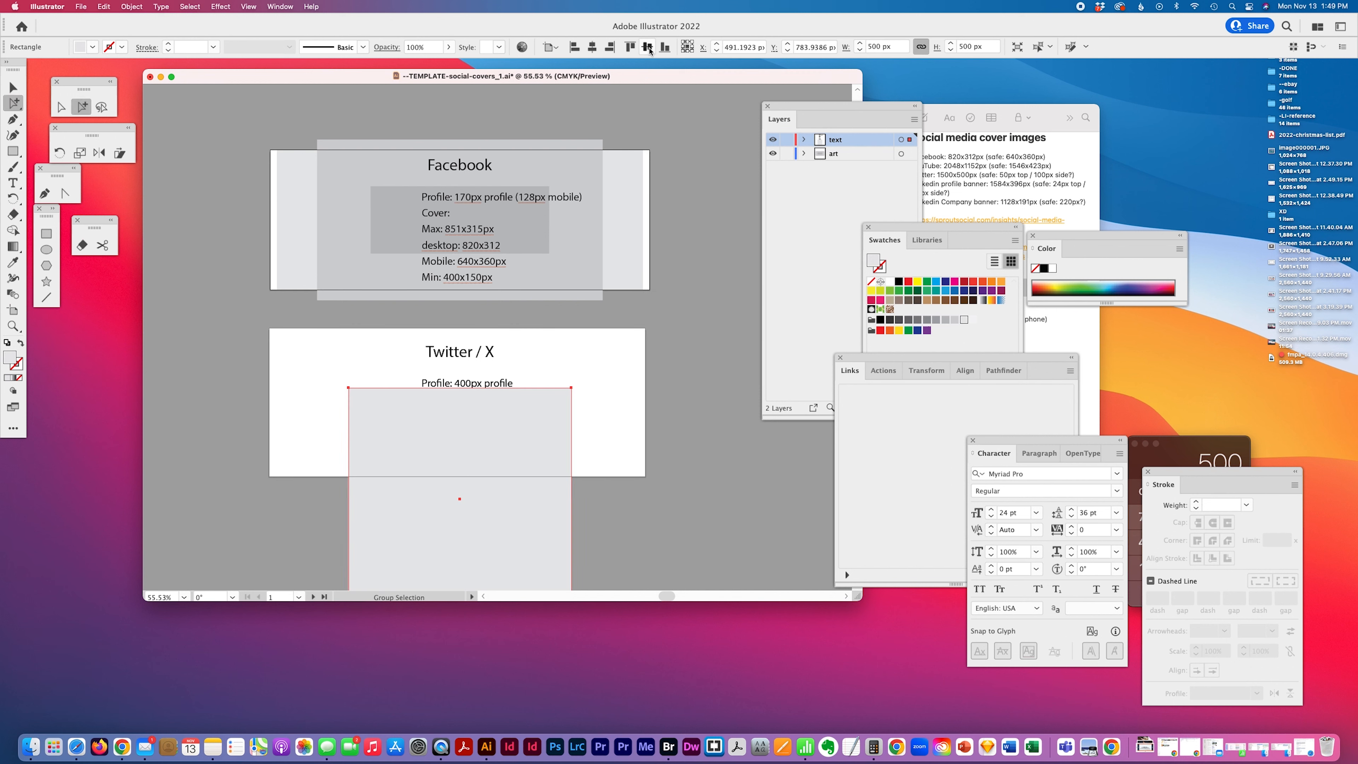
pyautogui.click(646, 46)
pyautogui.moveTo(536, 292); pyautogui.dragTo(531, 482)
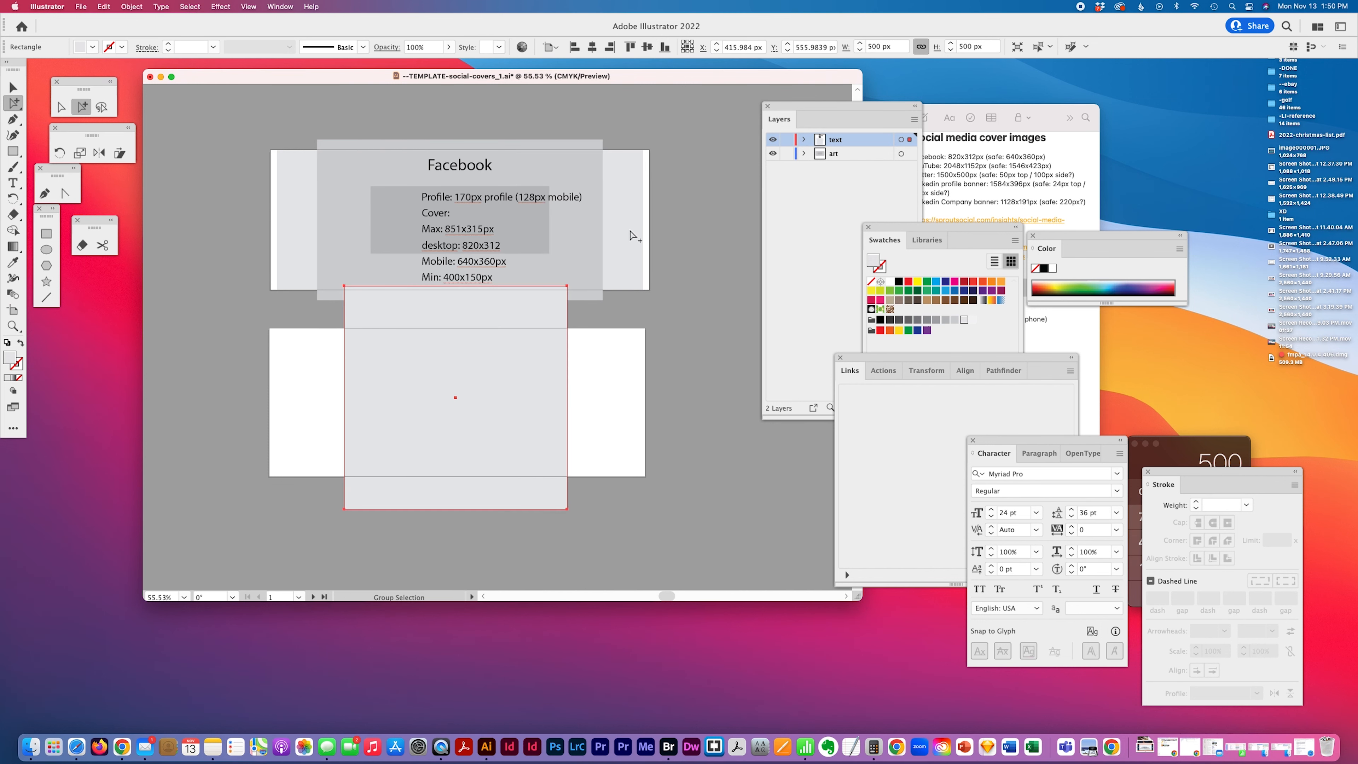
pyautogui.click(629, 353)
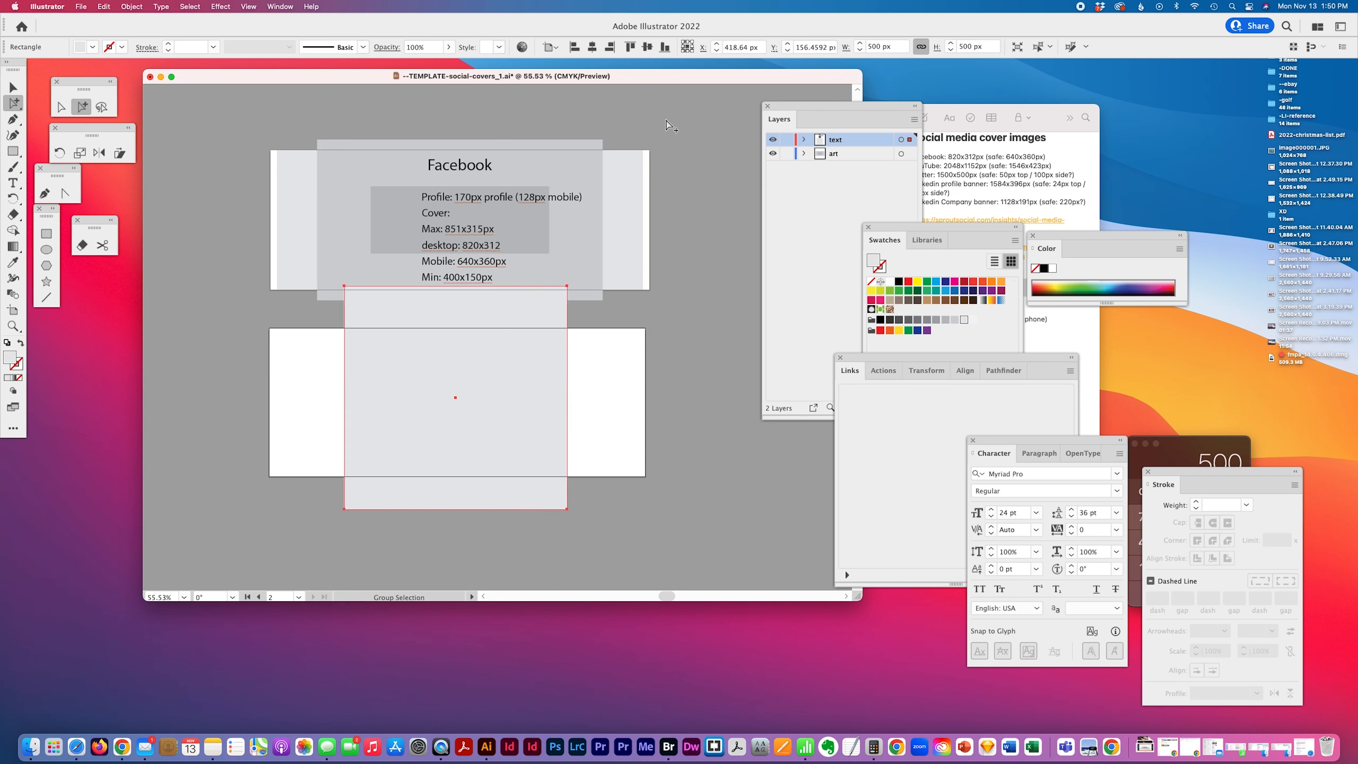
pyautogui.click(592, 47)
pyautogui.click(647, 47)
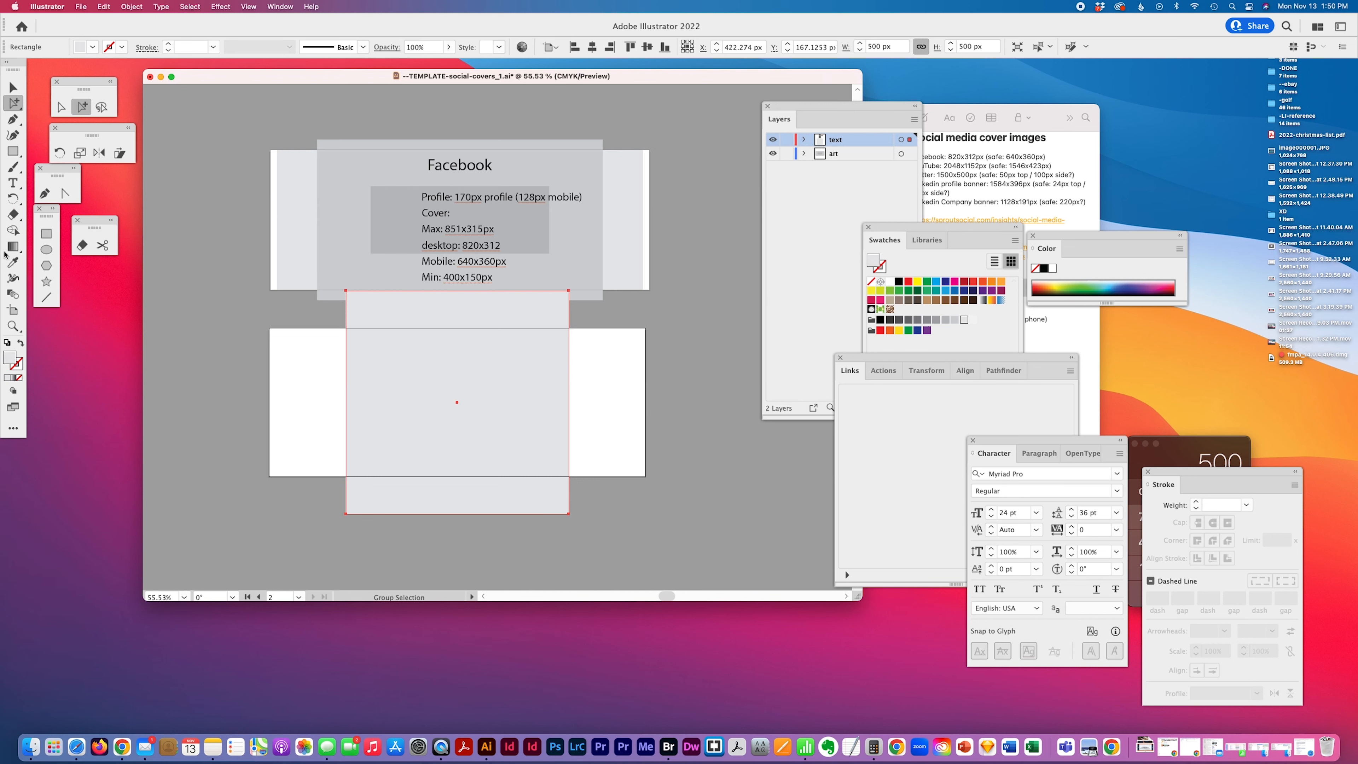
# Resize the Twitter cover artboard to 1500 × 500 px
pyautogui.click(13, 310)
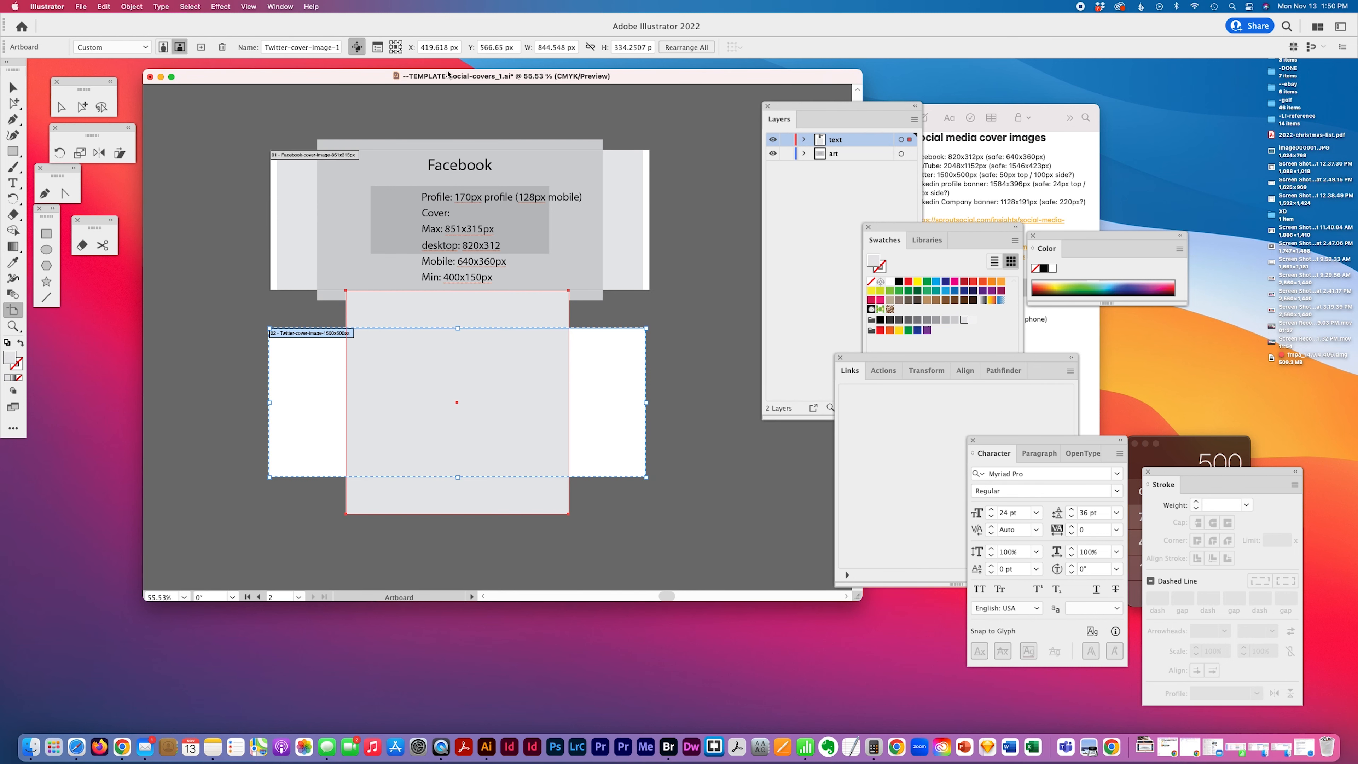
pyautogui.click(571, 50)
pyautogui.write('1500')
pyautogui.press('Tab')
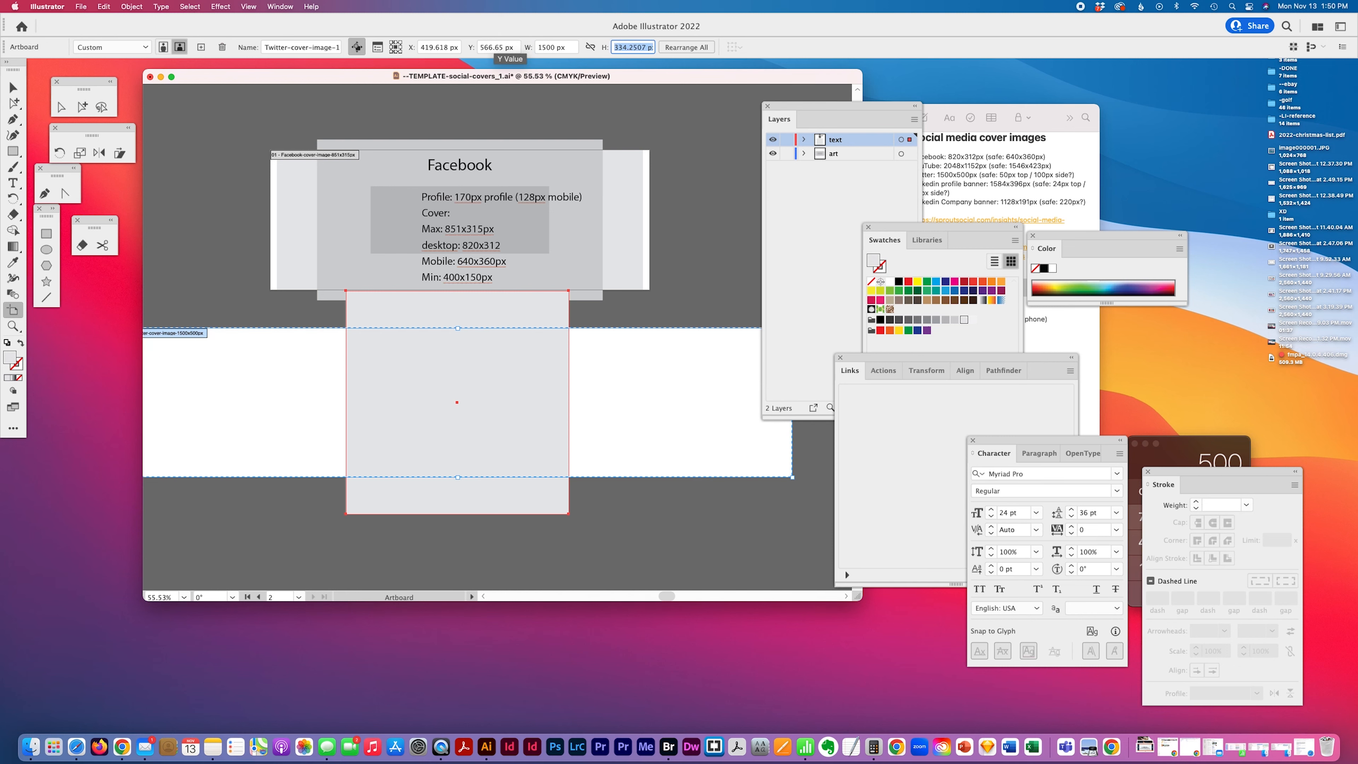
pyautogui.write('500')
pyautogui.press('Tab')
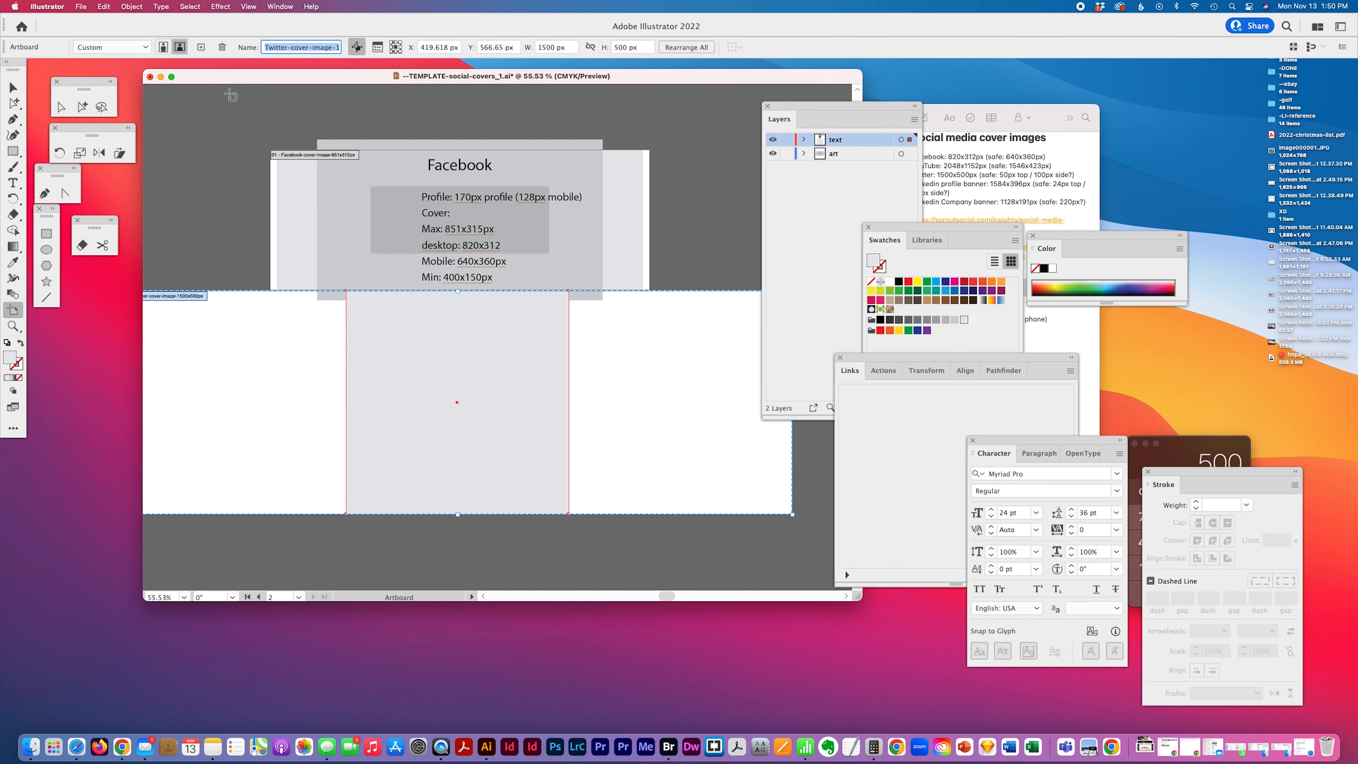
# Move the gray square onto the art layer so the Twitter text sits above it
pyautogui.click(12, 87)
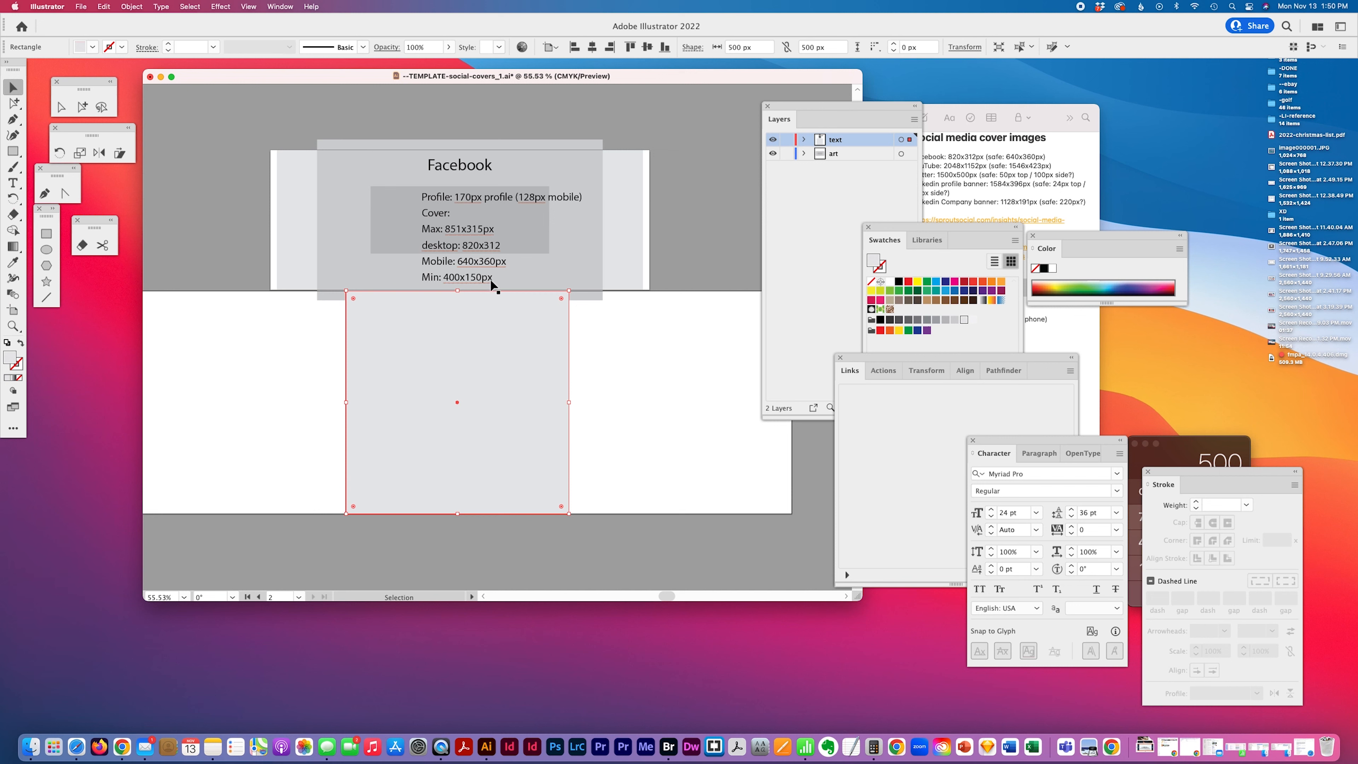
pyautogui.click(82, 107)
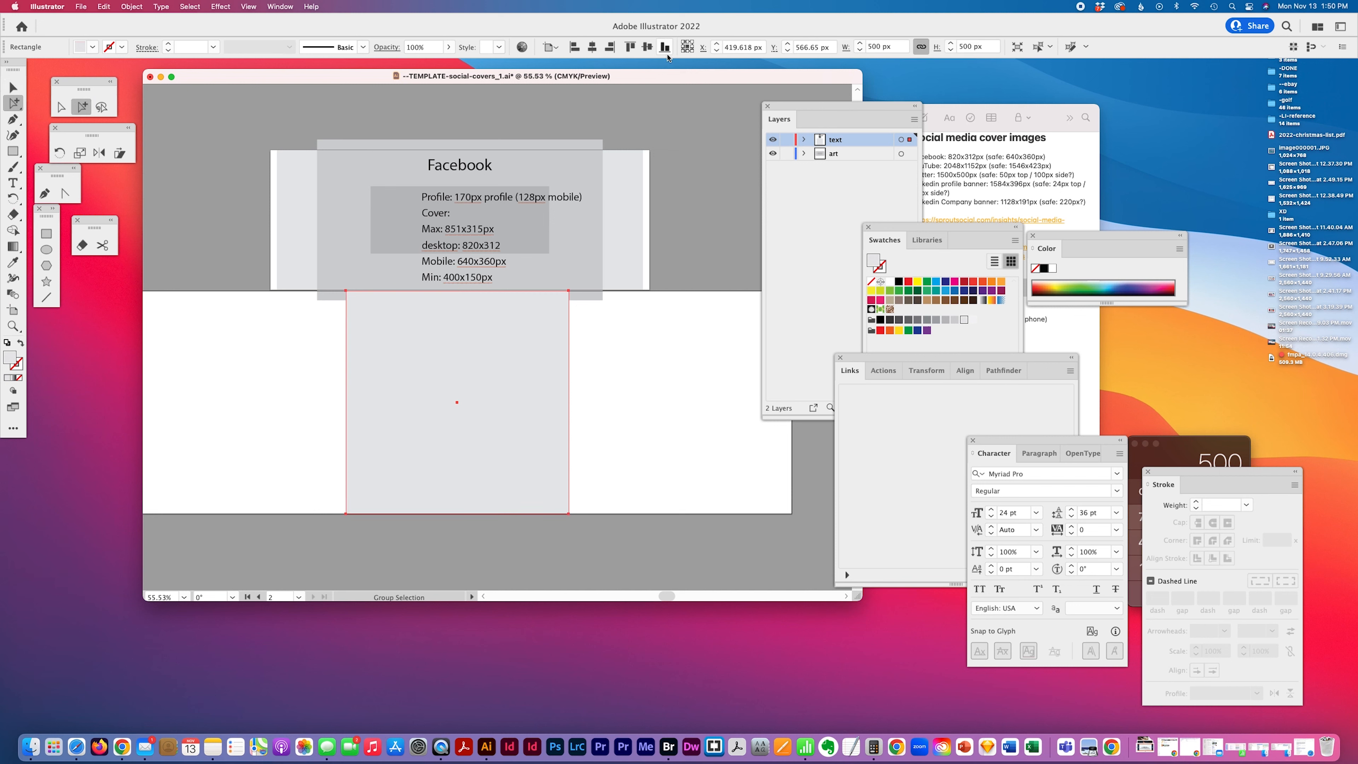
pyautogui.moveTo(602, 316); pyautogui.dragTo(185, 511)
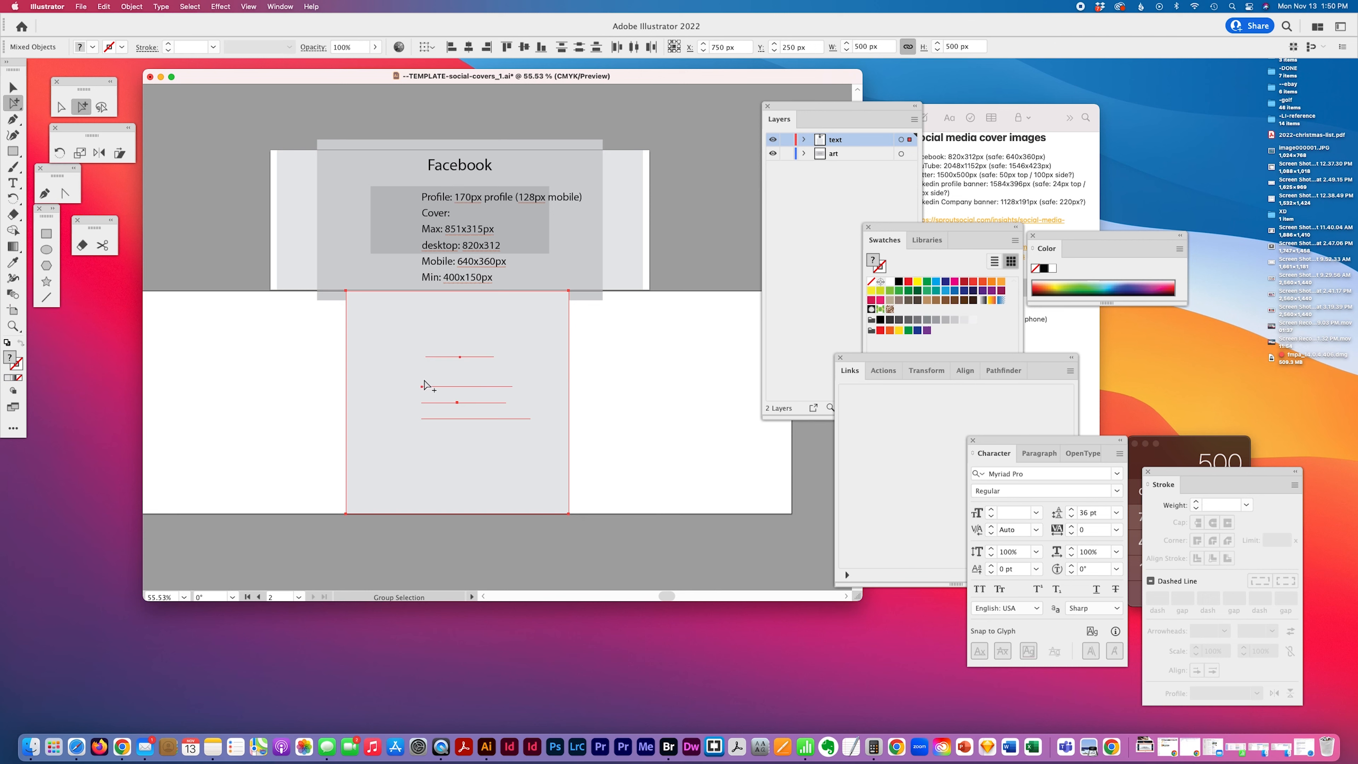
pyautogui.keyDown('shift'); pyautogui.click(568, 367); pyautogui.keyUp('shift')
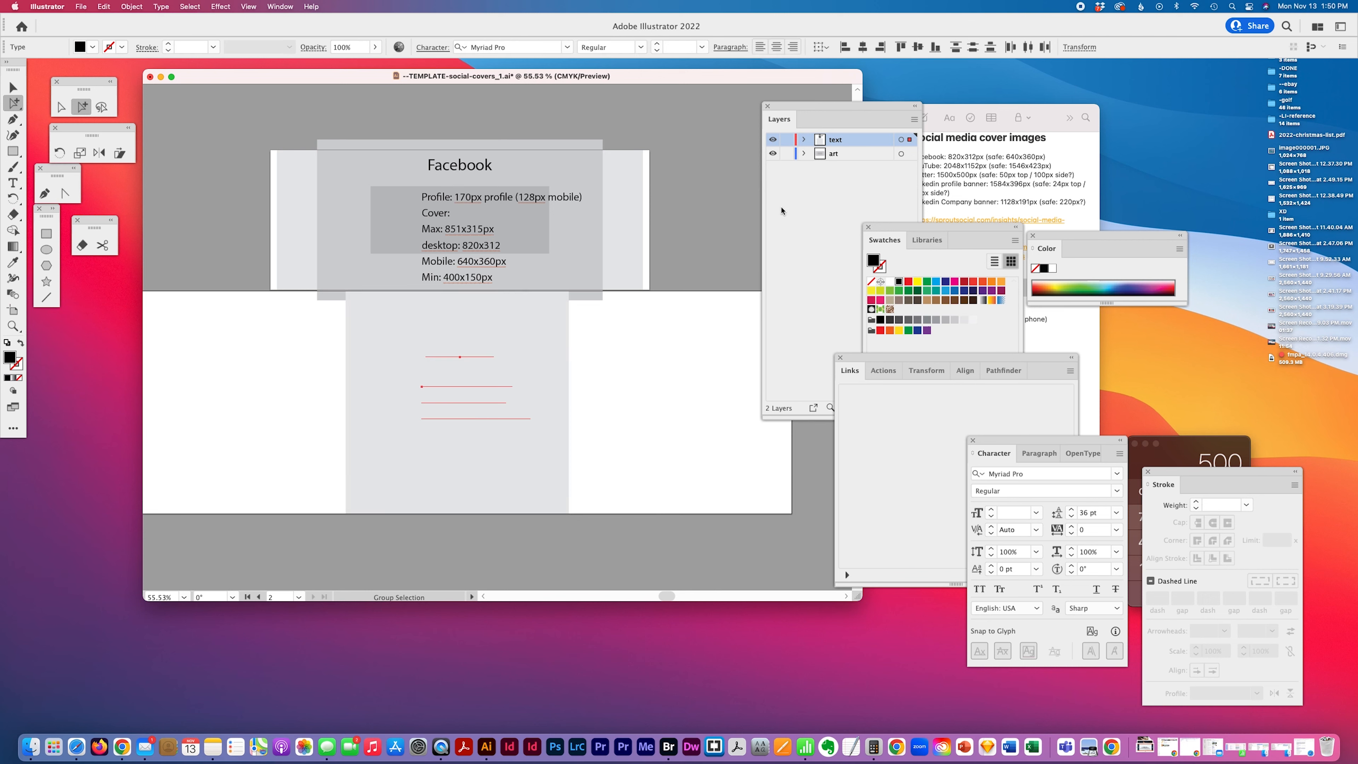
pyautogui.click(551, 345)
pyautogui.moveTo(910, 140); pyautogui.dragTo(911, 154)
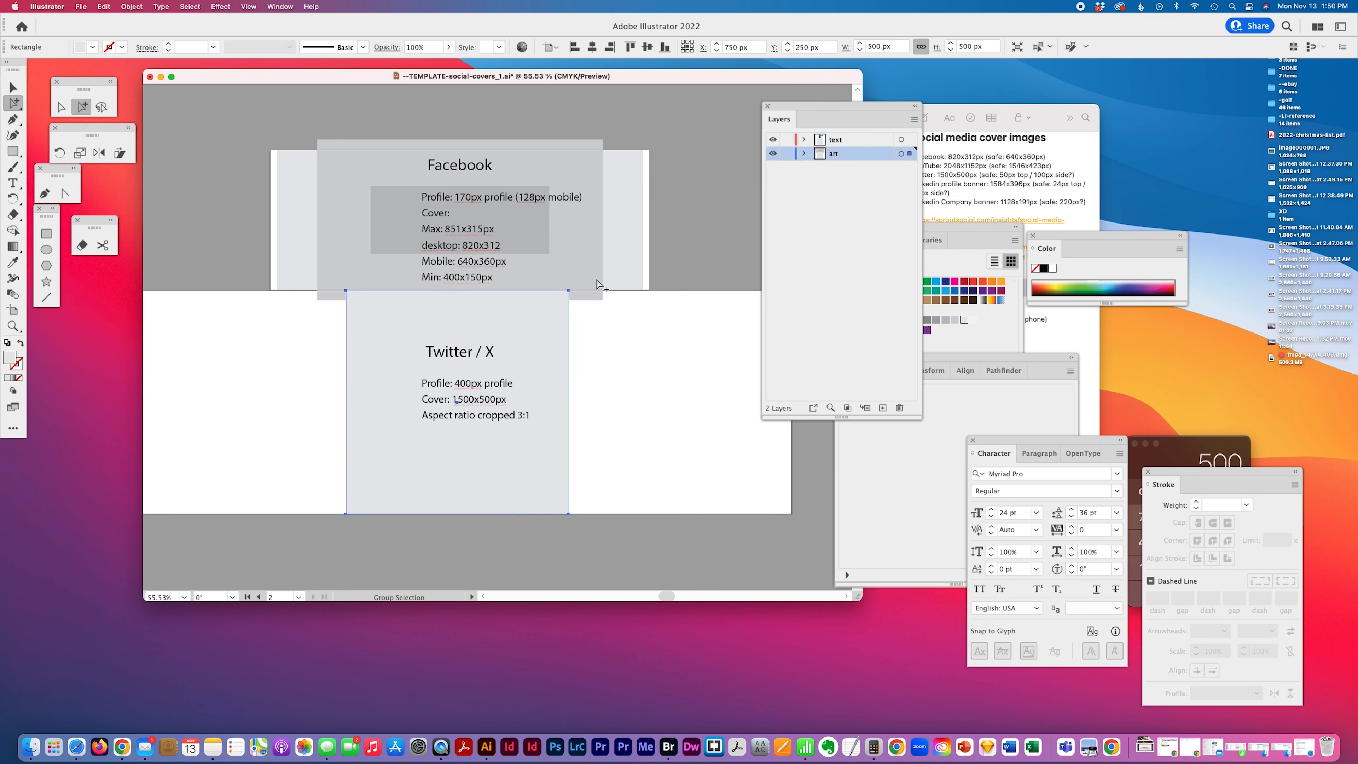
# Reposition the Twitter cover artboard on the canvas
pyautogui.scroll(2, 459, 385)
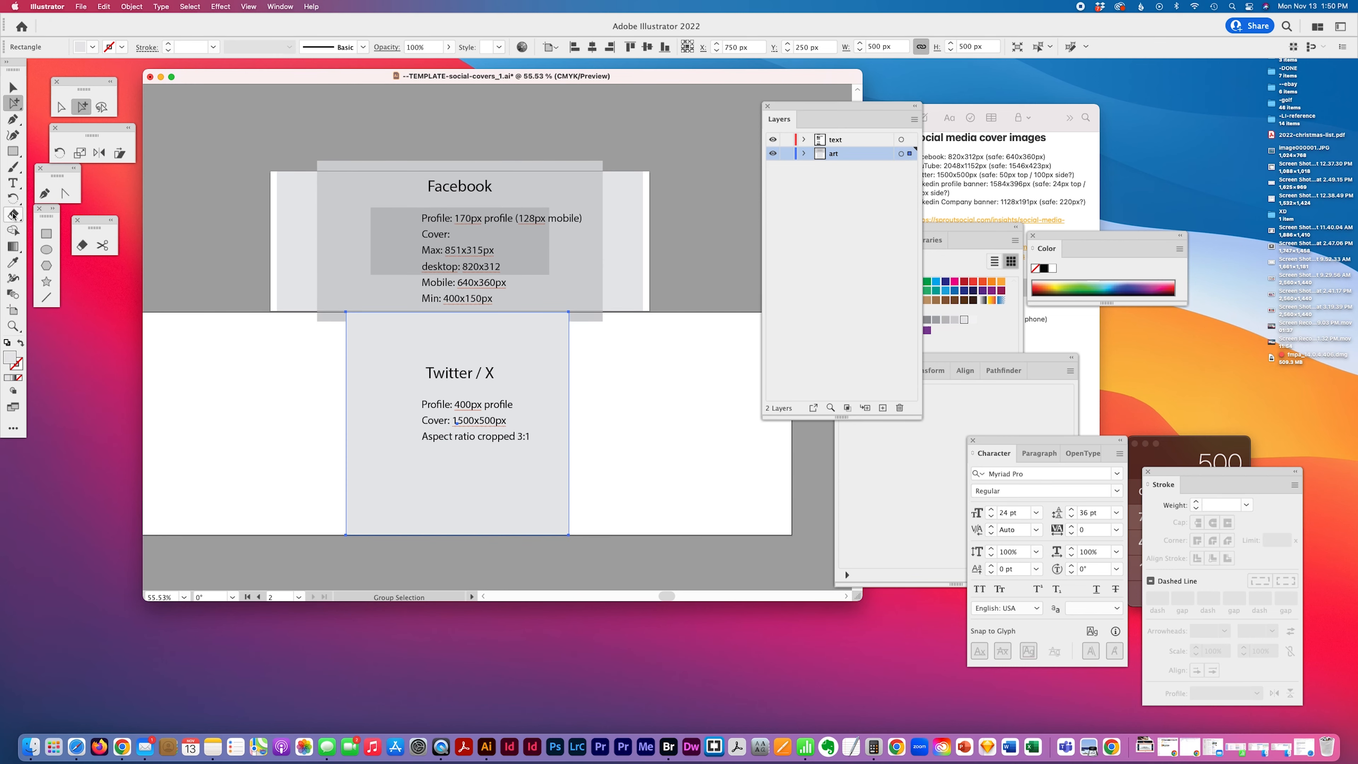
pyautogui.click(12, 310)
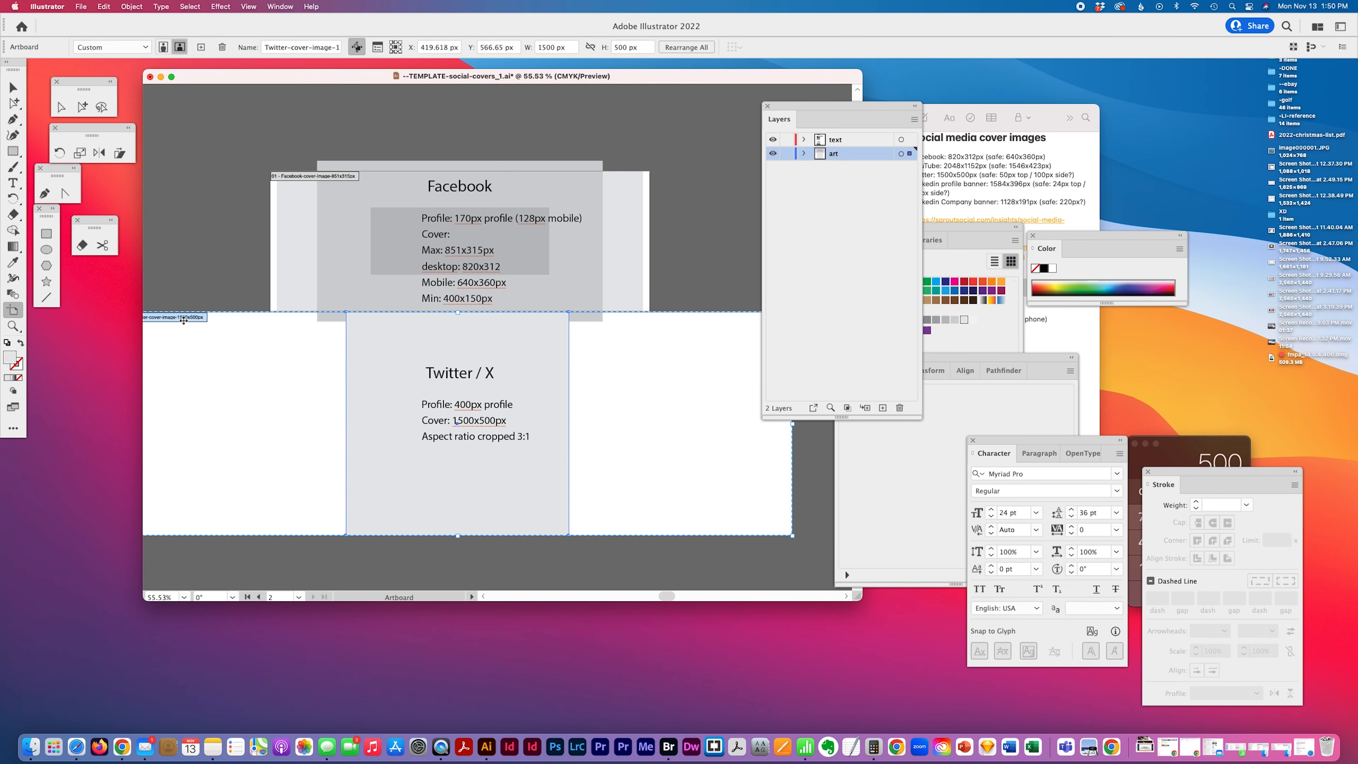
pyautogui.moveTo(183, 319); pyautogui.dragTo(324, 362)
pyautogui.press('super+z')
pyautogui.click(81, 107)
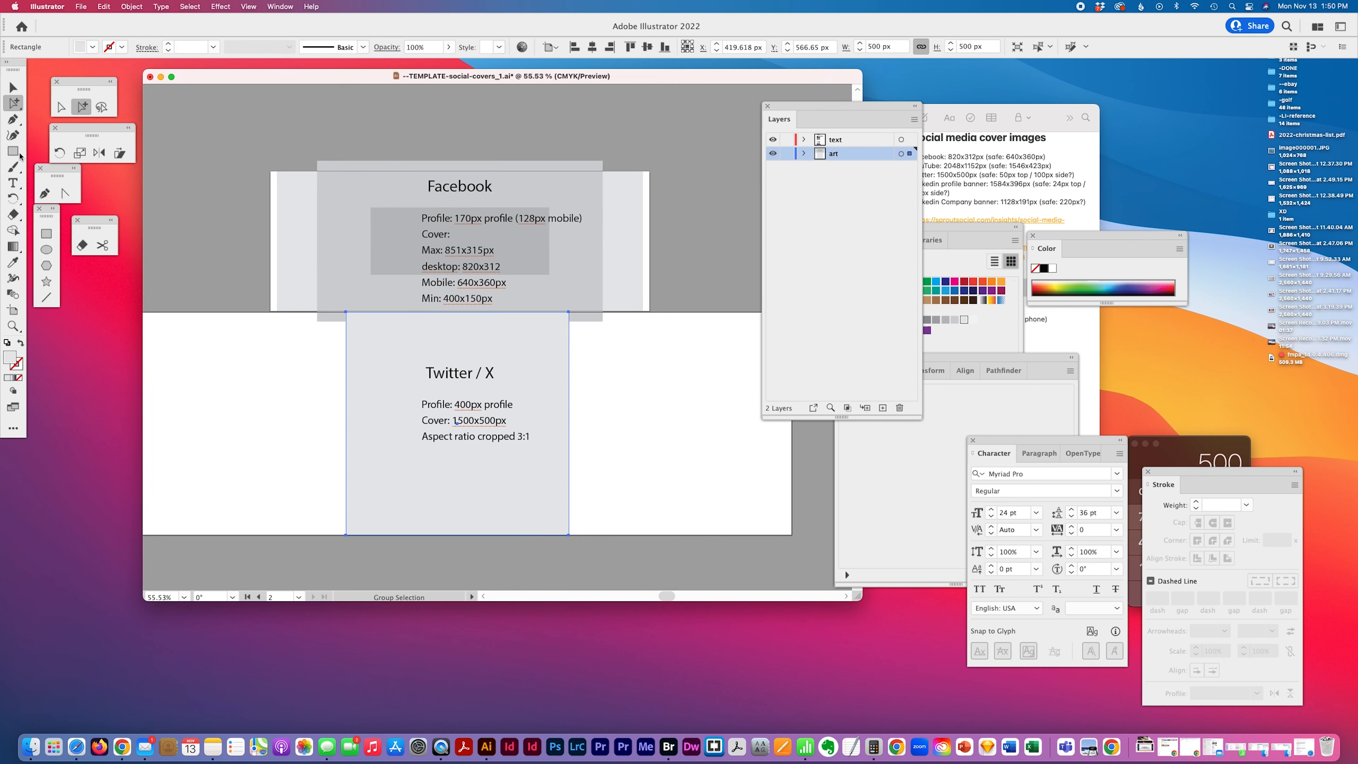
pyautogui.click(12, 310)
pyautogui.moveTo(177, 320); pyautogui.dragTo(319, 356)
pyautogui.hscroll(3, 319, 356)
pyautogui.scroll(-1, 321, 356)
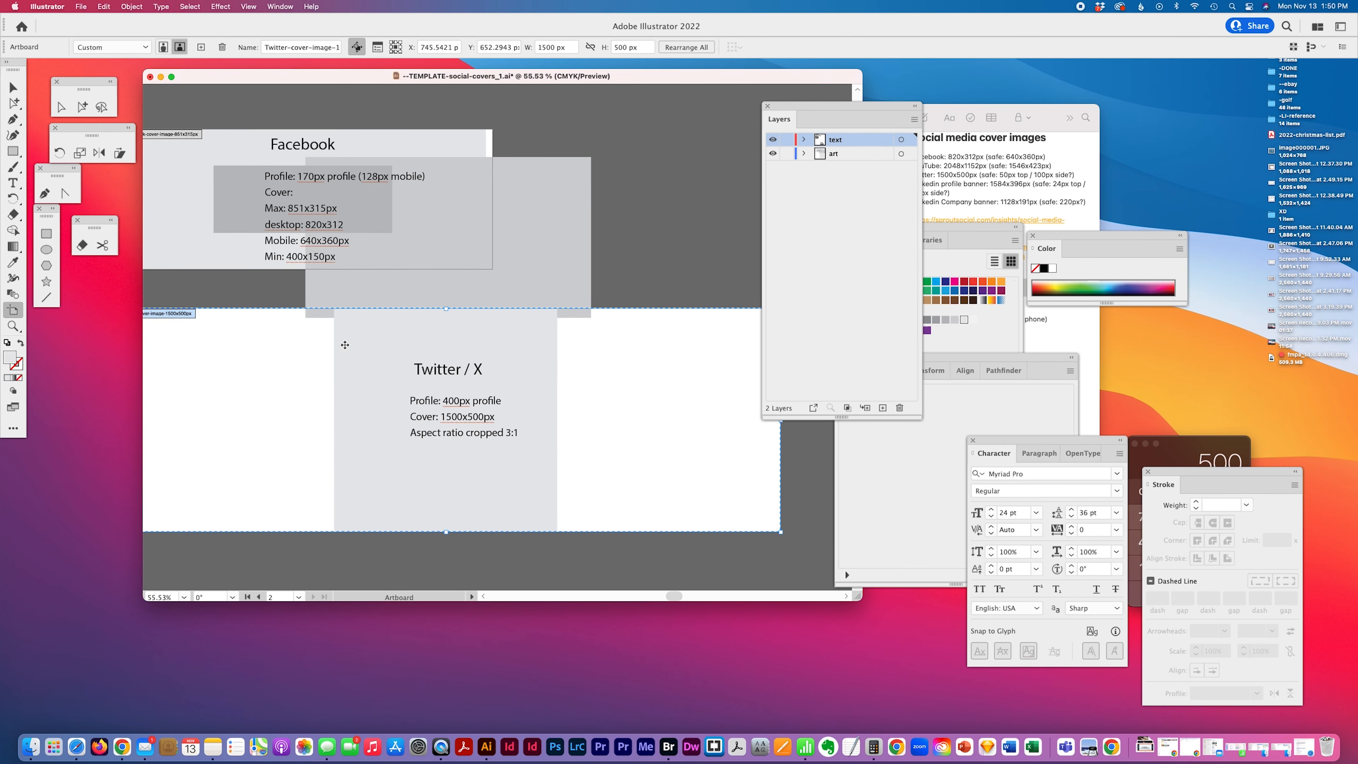
# Resize the large gray guide rectangle on the Facebook artboard to 820 × 360 px
pyautogui.click(82, 107)
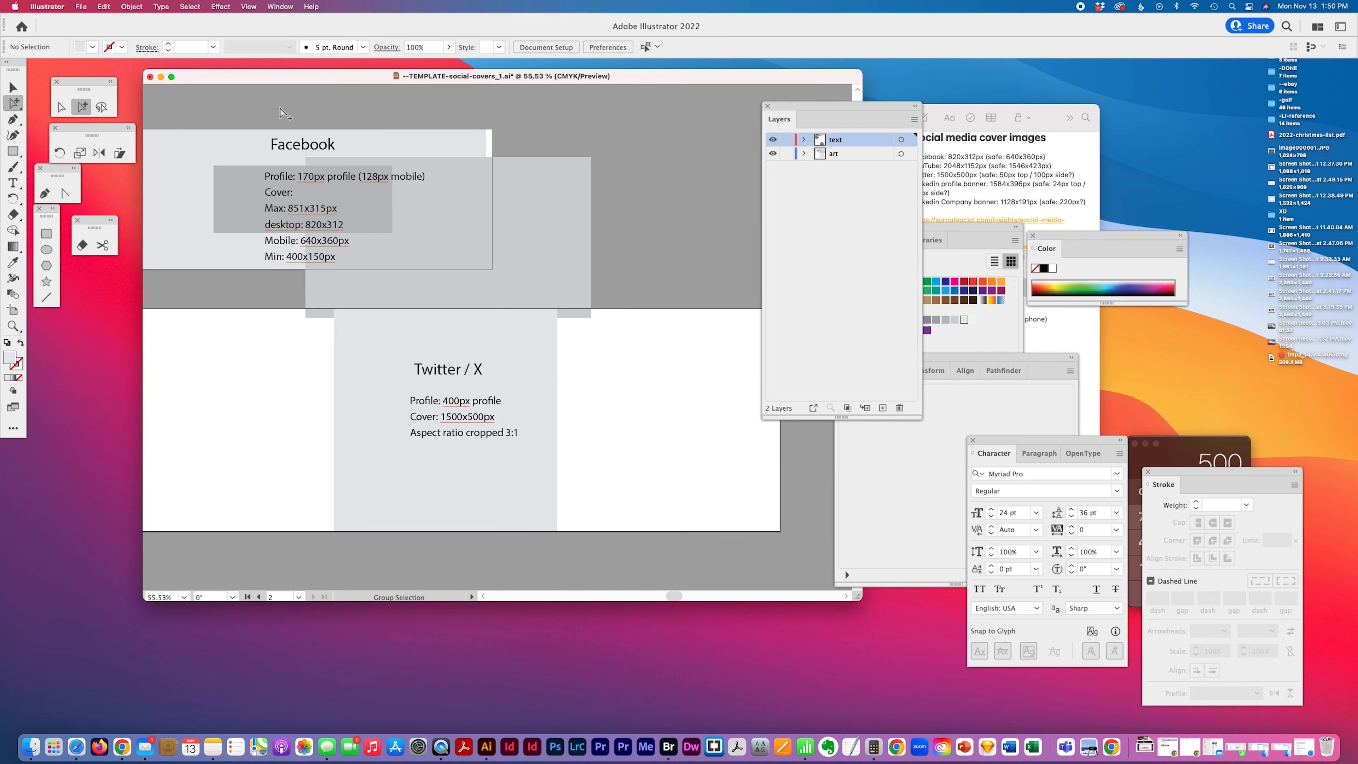
pyautogui.click(463, 195)
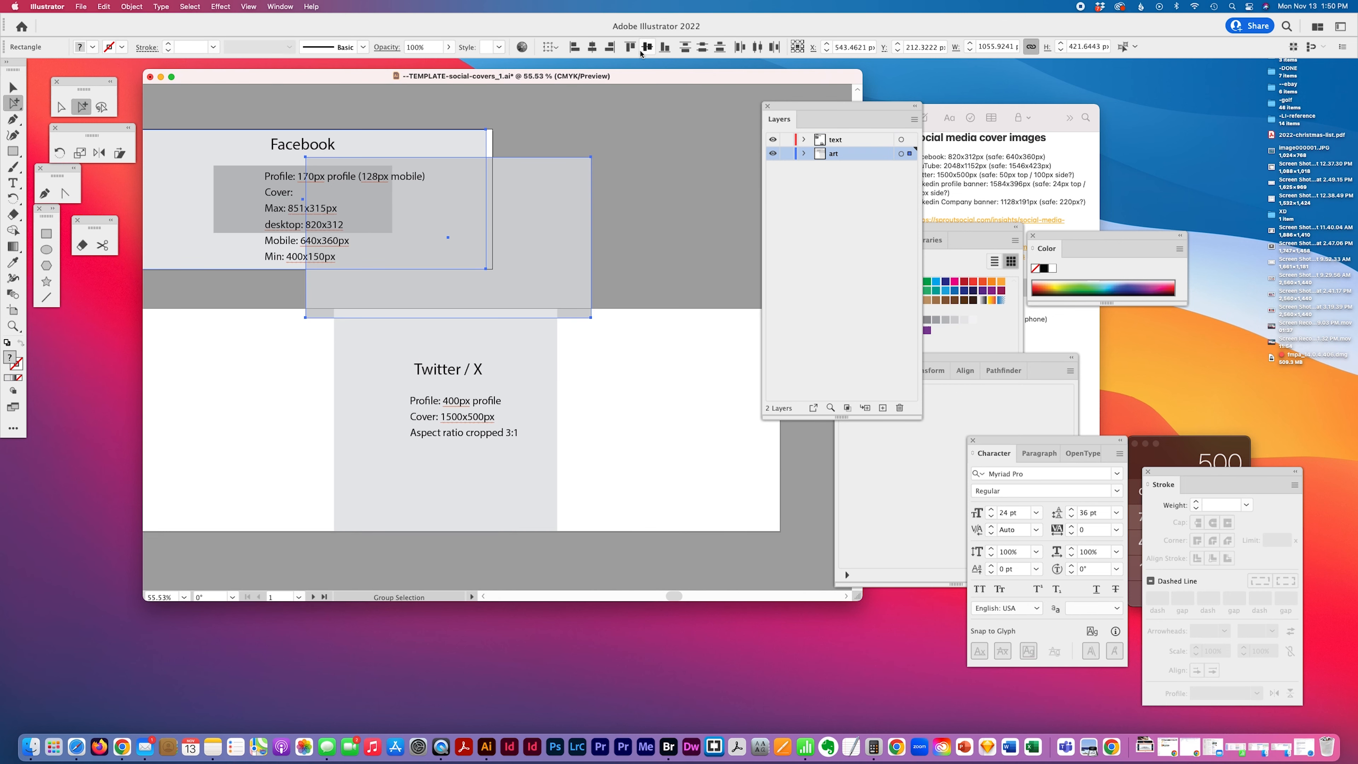
pyautogui.click(496, 115)
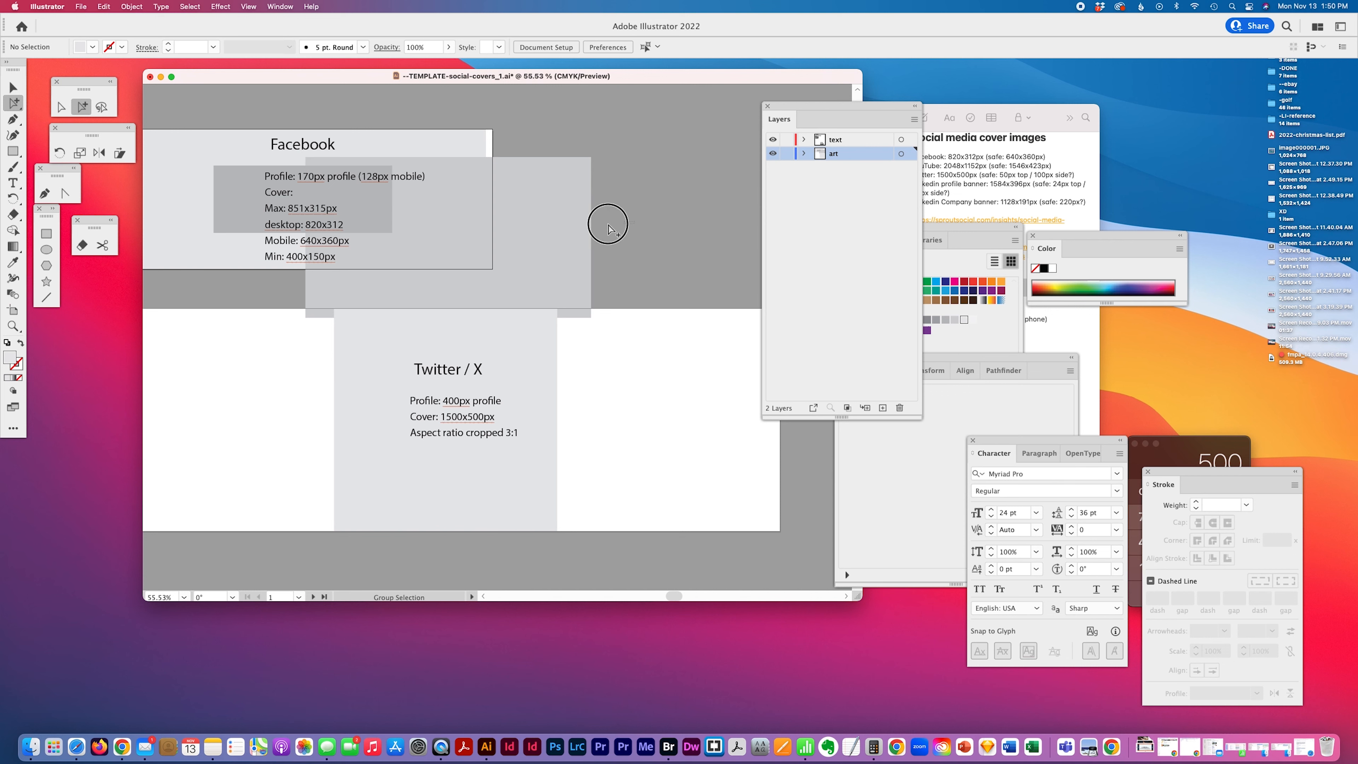
pyautogui.click(464, 217)
pyautogui.click(646, 46)
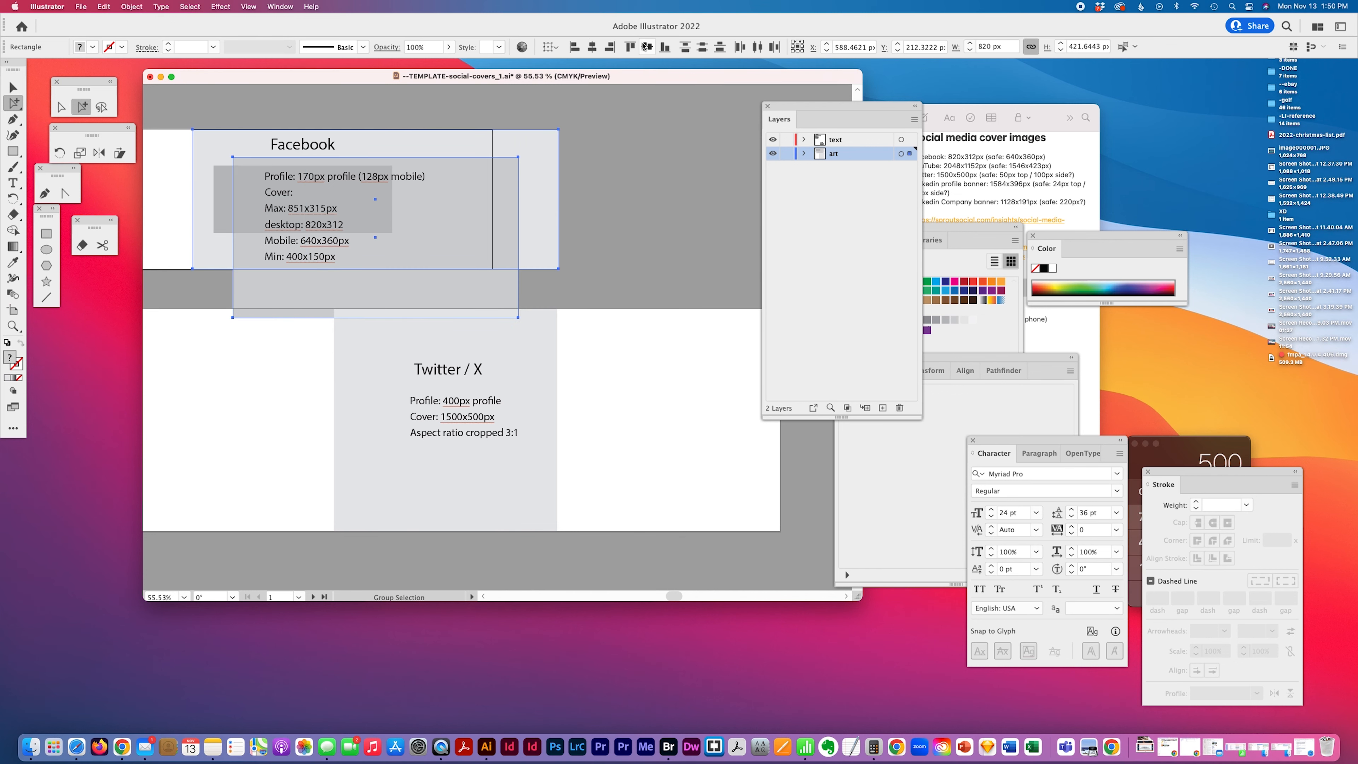
pyautogui.click(663, 47)
# Align the two large gray guide rectangles to each other's centers on the Facebook artboard
pyautogui.hscroll(-5, 609, 138)
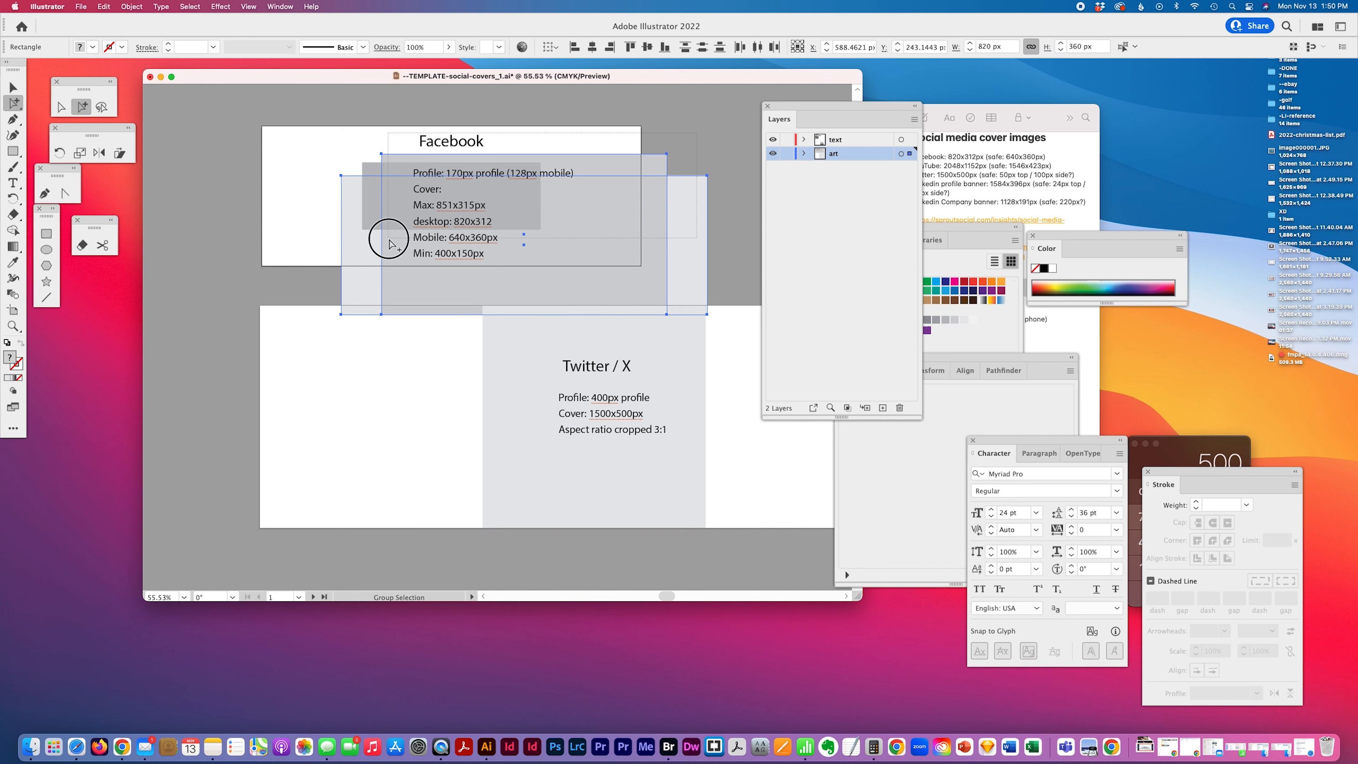
pyautogui.moveTo(384, 238); pyautogui.dragTo(717, 155)
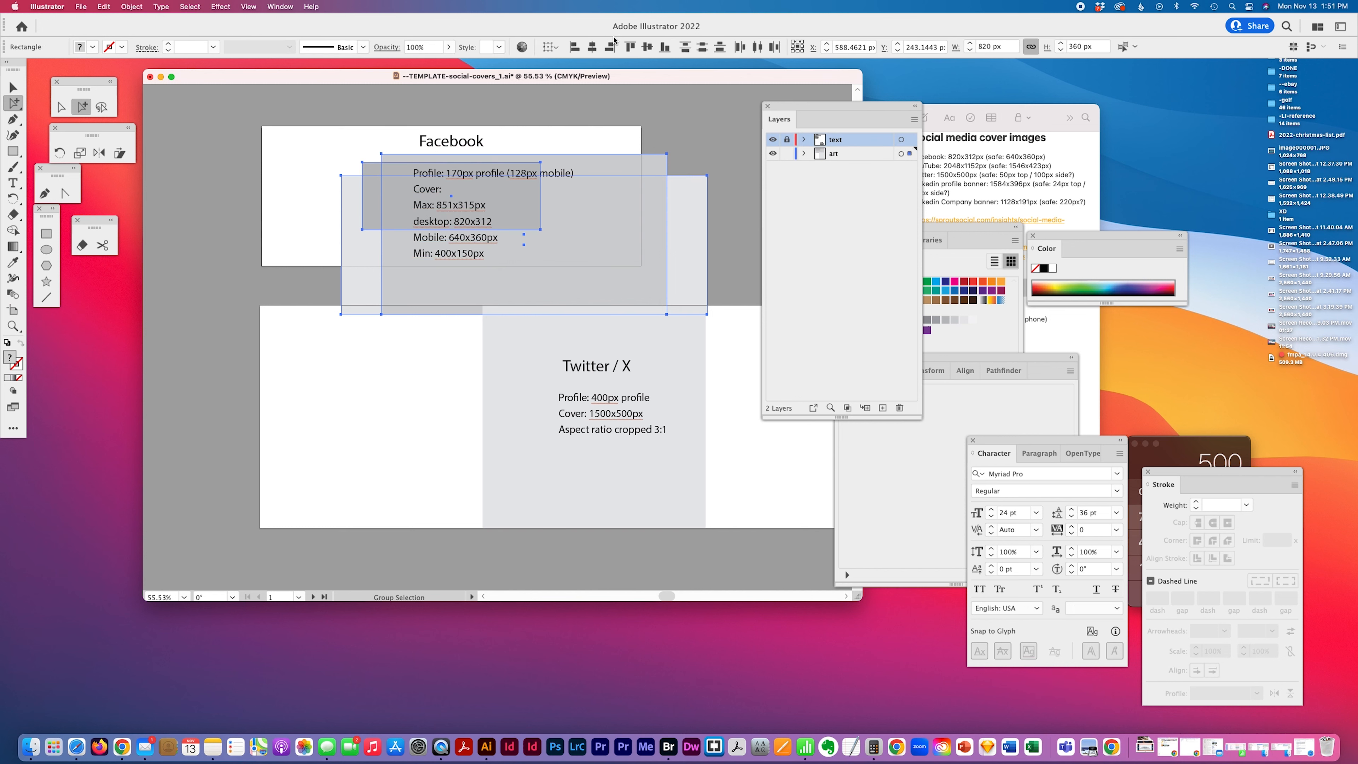
pyautogui.click(651, 47)
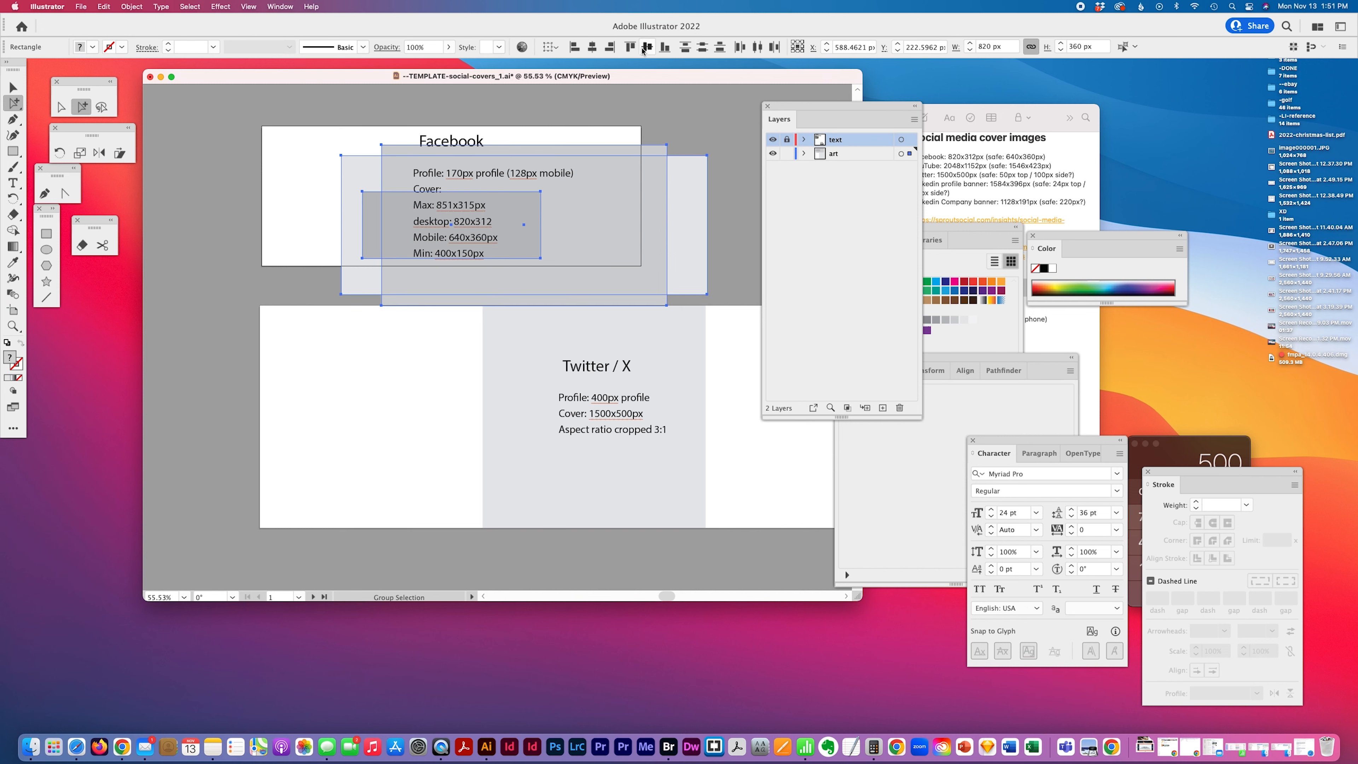
pyautogui.click(592, 47)
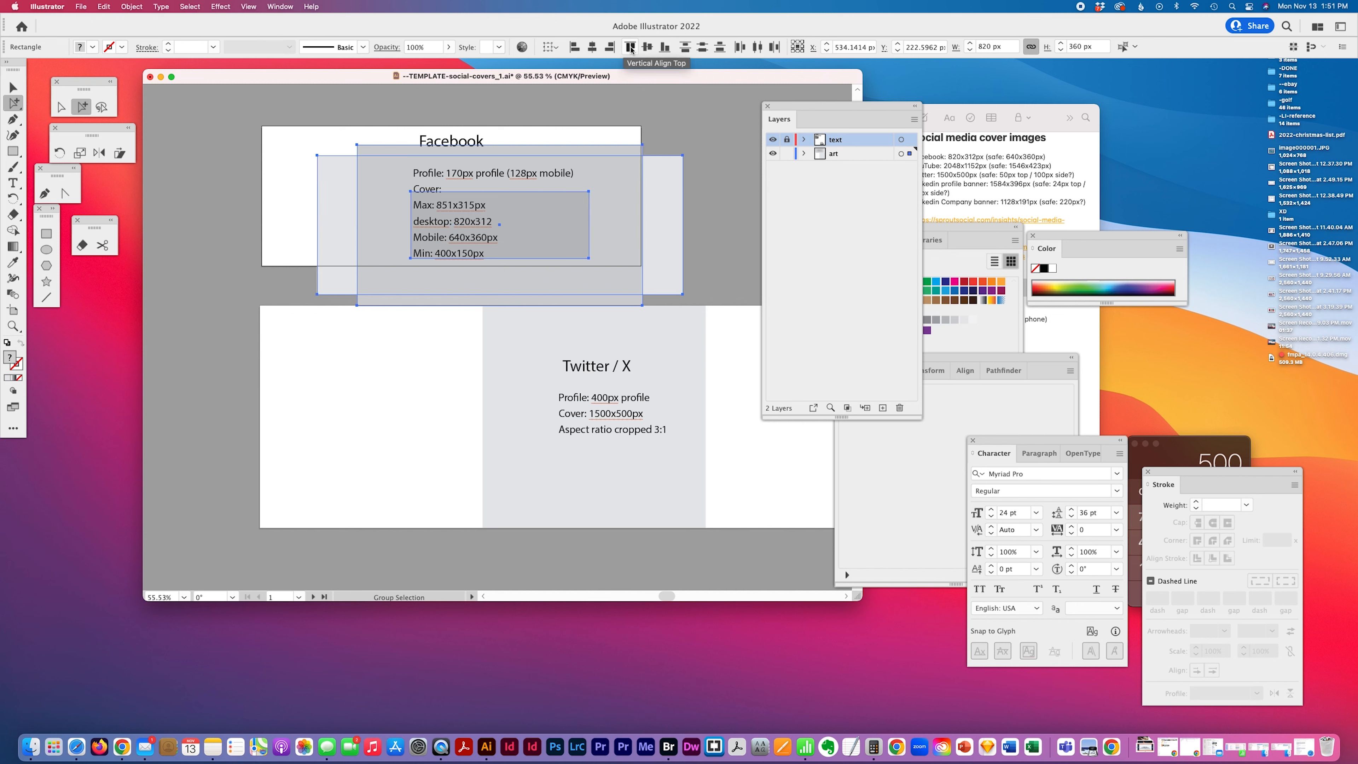
pyautogui.click(320, 135)
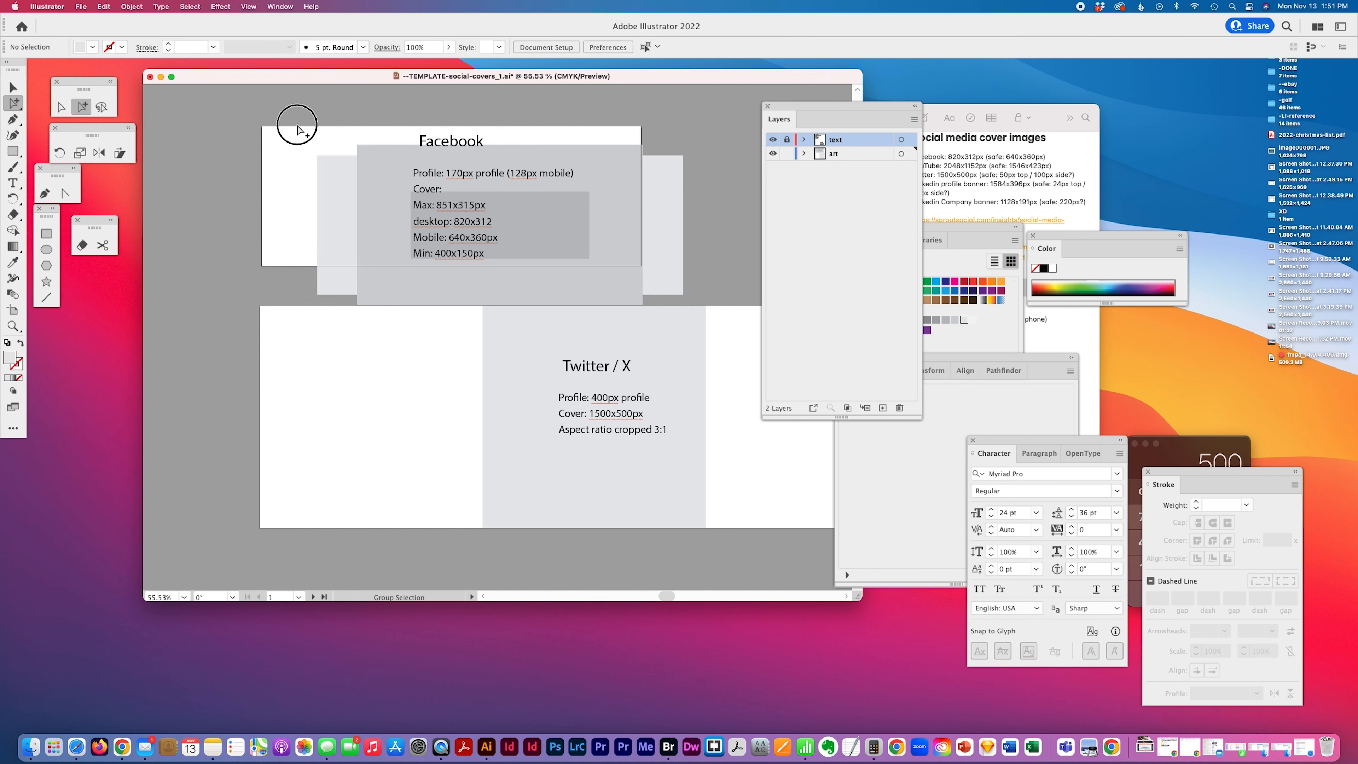
# Center the 820 × 312 px guide rectangle horizontally and vertically on the Facebook artboard
pyautogui.moveTo(291, 120); pyautogui.dragTo(398, 196)
pyautogui.click(568, 224)
pyautogui.moveTo(568, 224); pyautogui.dragTo(576, 185)
pyautogui.moveTo(666, 203); pyautogui.dragTo(535, 220)
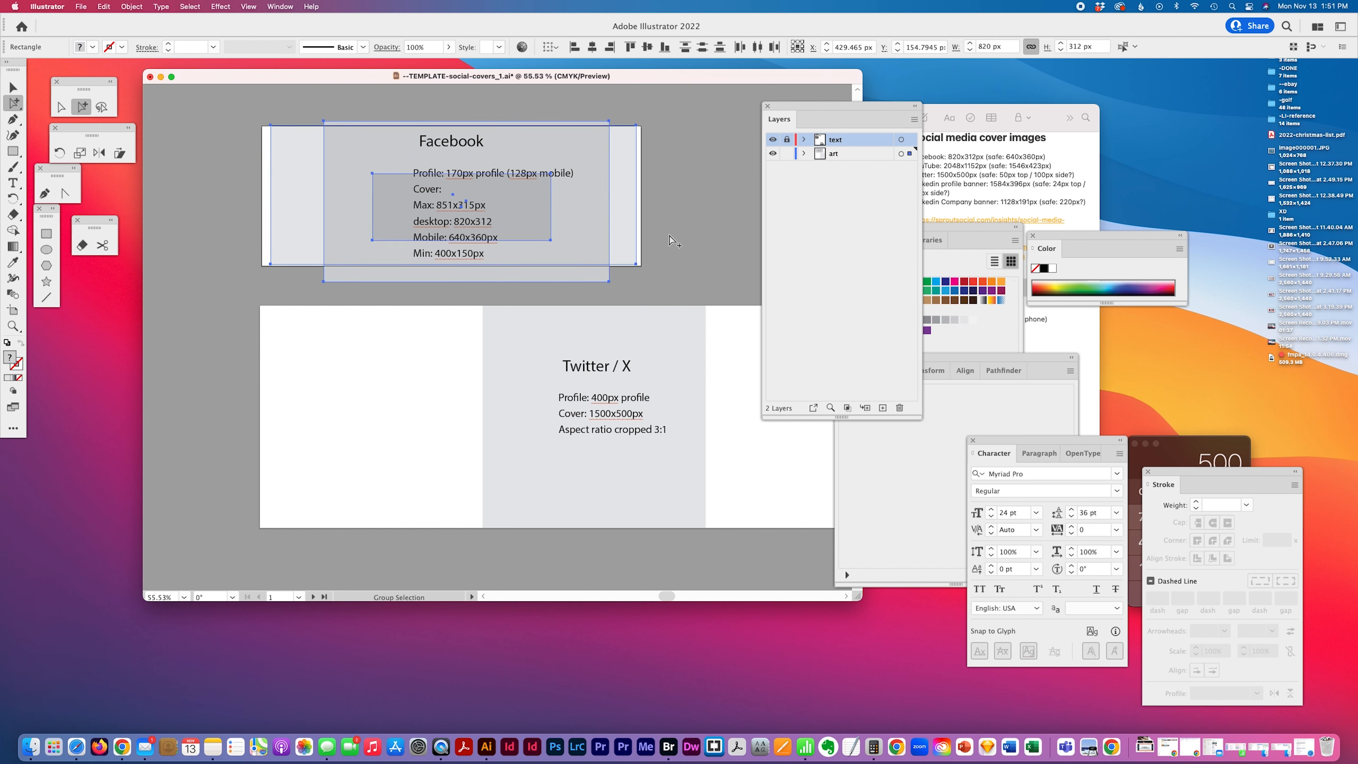
pyautogui.click(653, 48)
pyautogui.click(592, 46)
pyautogui.moveTo(634, 223)
pyautogui.mouseDown()
pyautogui.moveTo(615, 209)
pyautogui.moveTo(624, 215)
pyautogui.mouseUp()
pyautogui.click(715, 197)
pyautogui.click(625, 183)
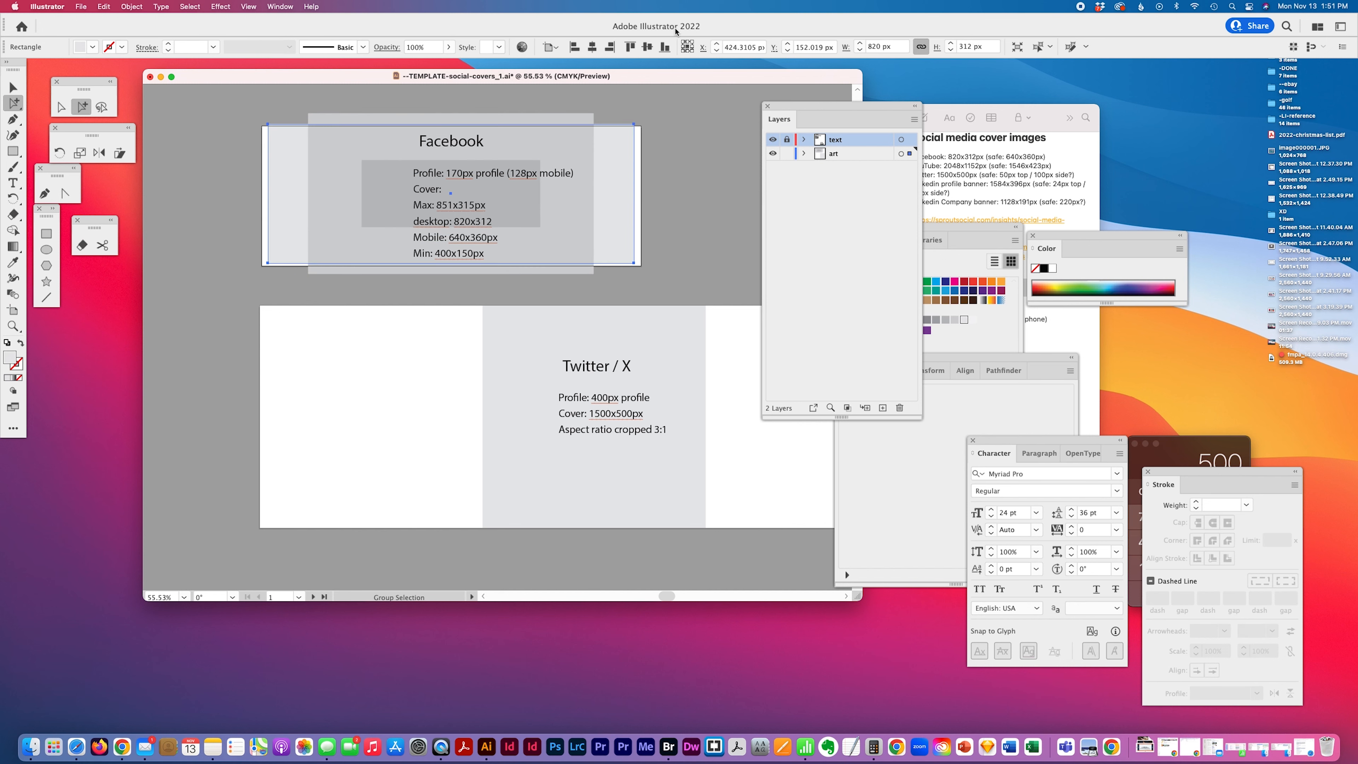
pyautogui.click(594, 49)
pyautogui.click(648, 48)
# Center the 640 × 360 px guide rectangle on the Facebook artboard
pyautogui.click(567, 121)
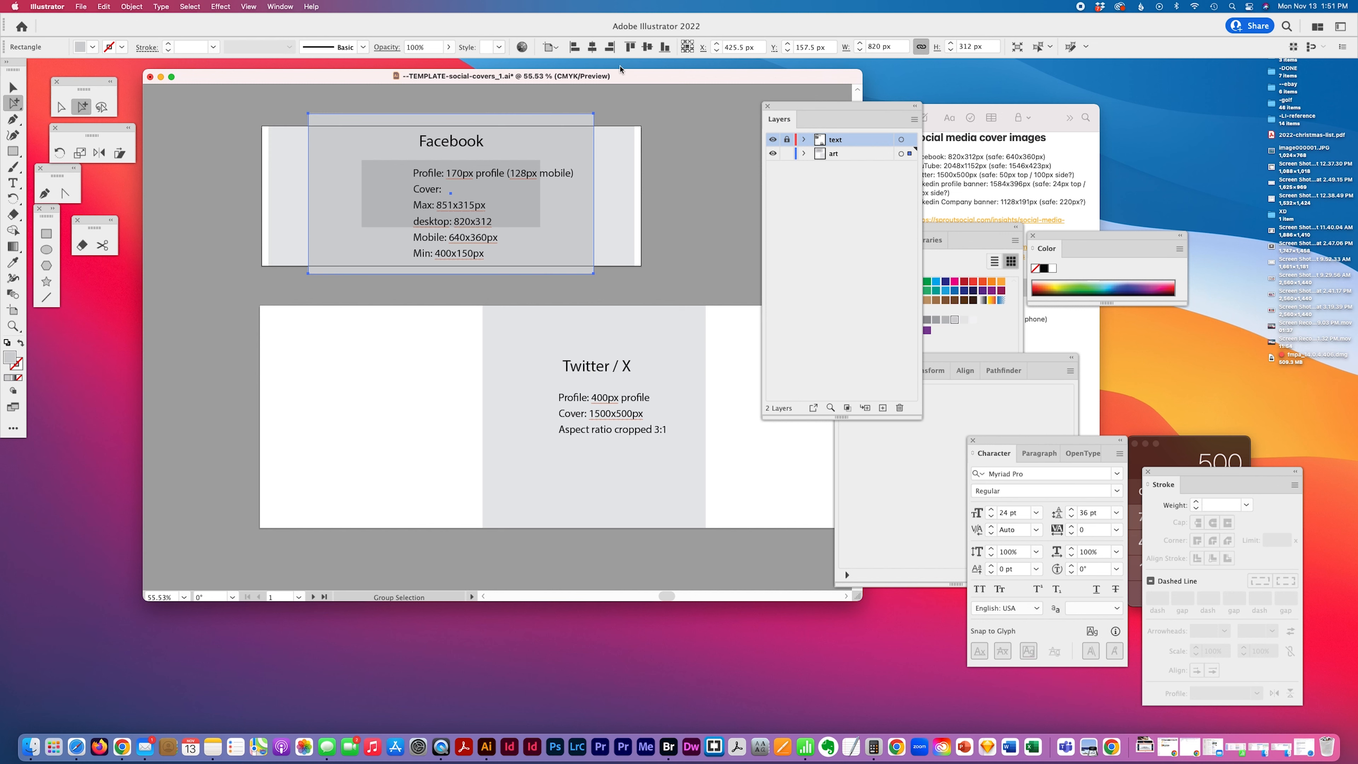
pyautogui.click(592, 47)
pyautogui.click(647, 47)
# Center the 400 × 150 px guide rectangle horizontally and vertically on the Facebook artboard
pyautogui.click(513, 197)
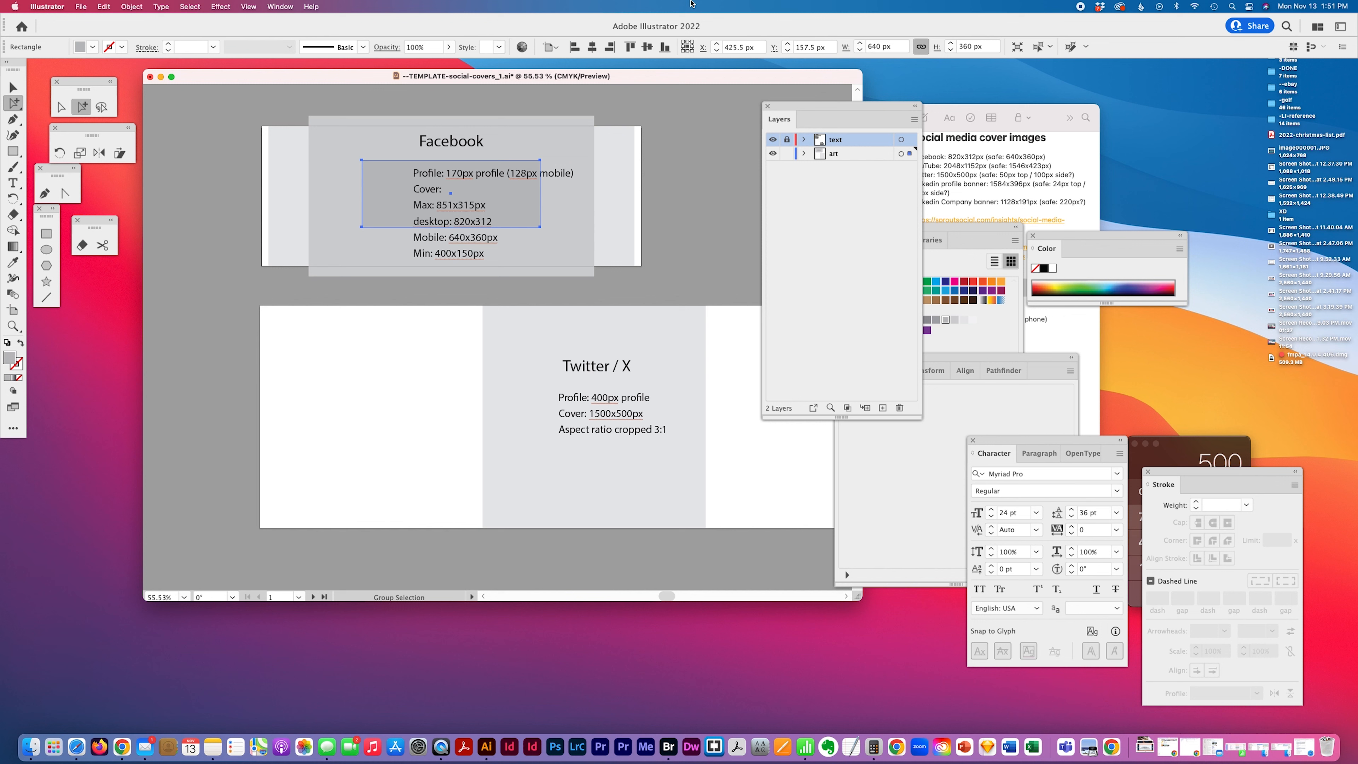
pyautogui.click(592, 47)
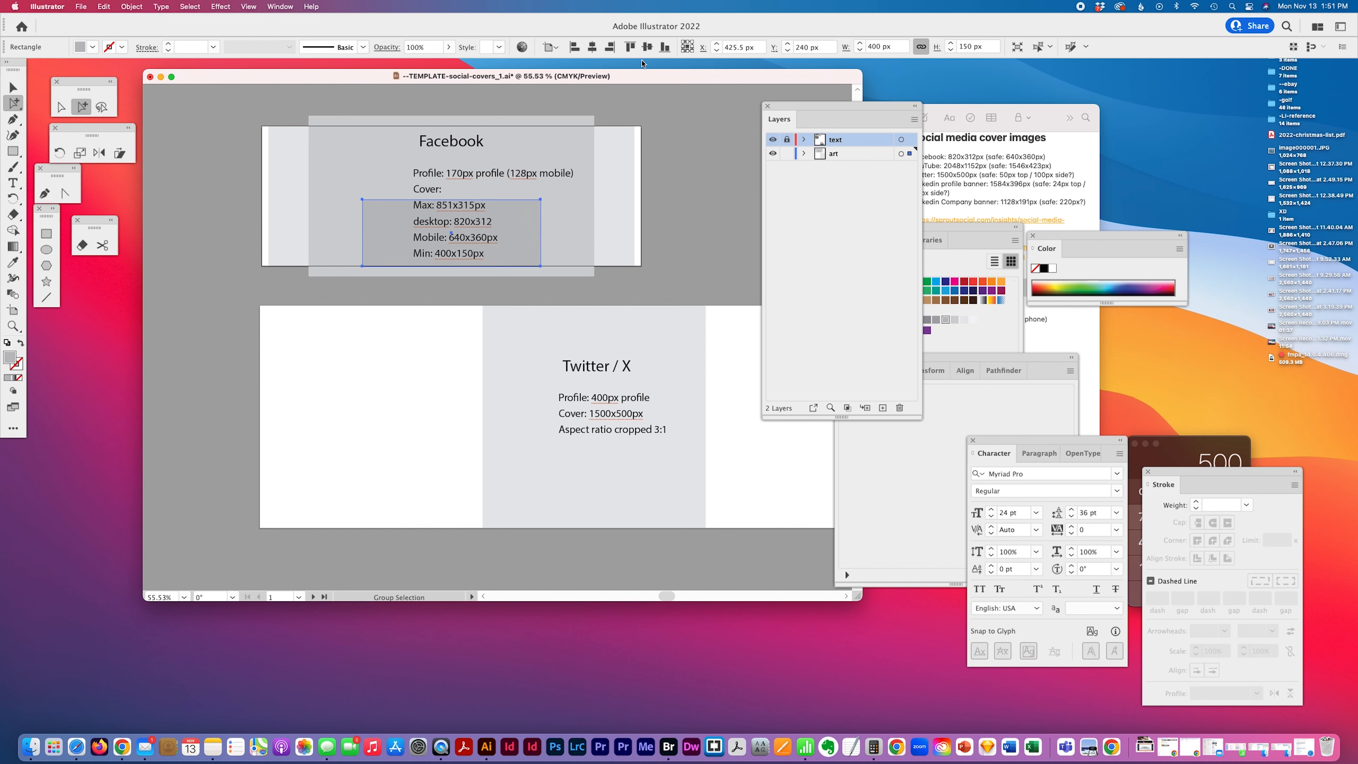
pyautogui.click(647, 47)
pyautogui.click(677, 197)
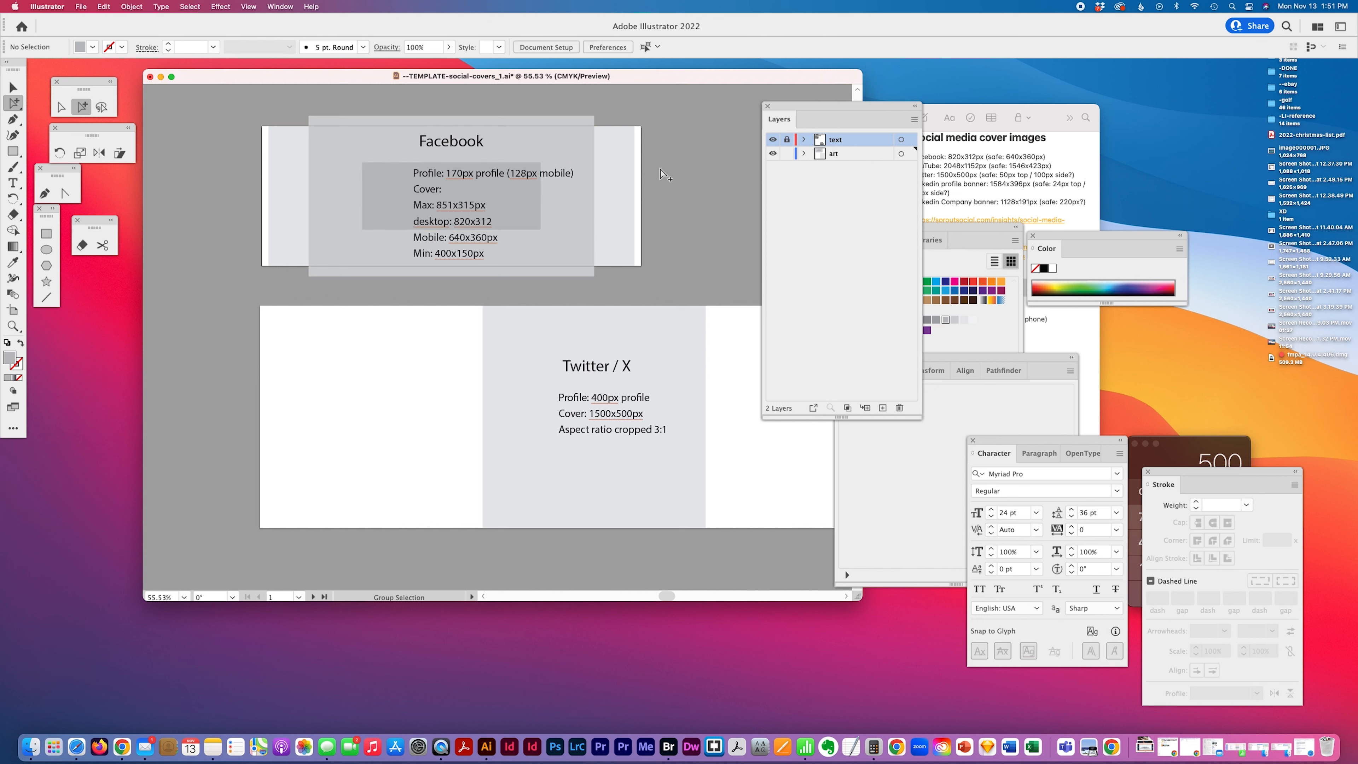
# Unlock the text layer and center the Facebook info text block horizontally on its artboard
pyautogui.click(495, 238)
pyautogui.click(555, 175)
pyautogui.click(787, 139)
pyautogui.click(581, 170)
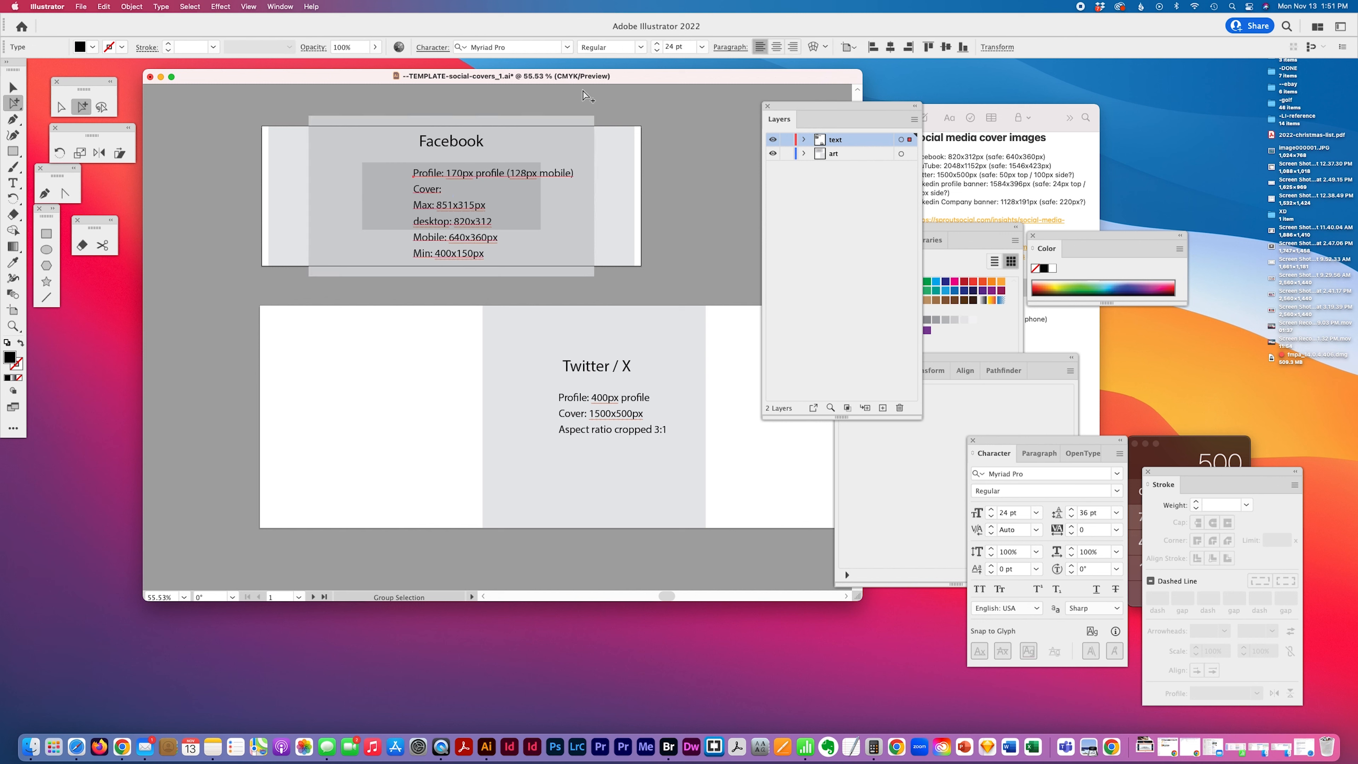
pyautogui.click(777, 48)
pyautogui.click(691, 200)
# Lock the art layer and center the Twitter / X info text horizontally on its artboard
pyautogui.scroll(-3, 614, 381)
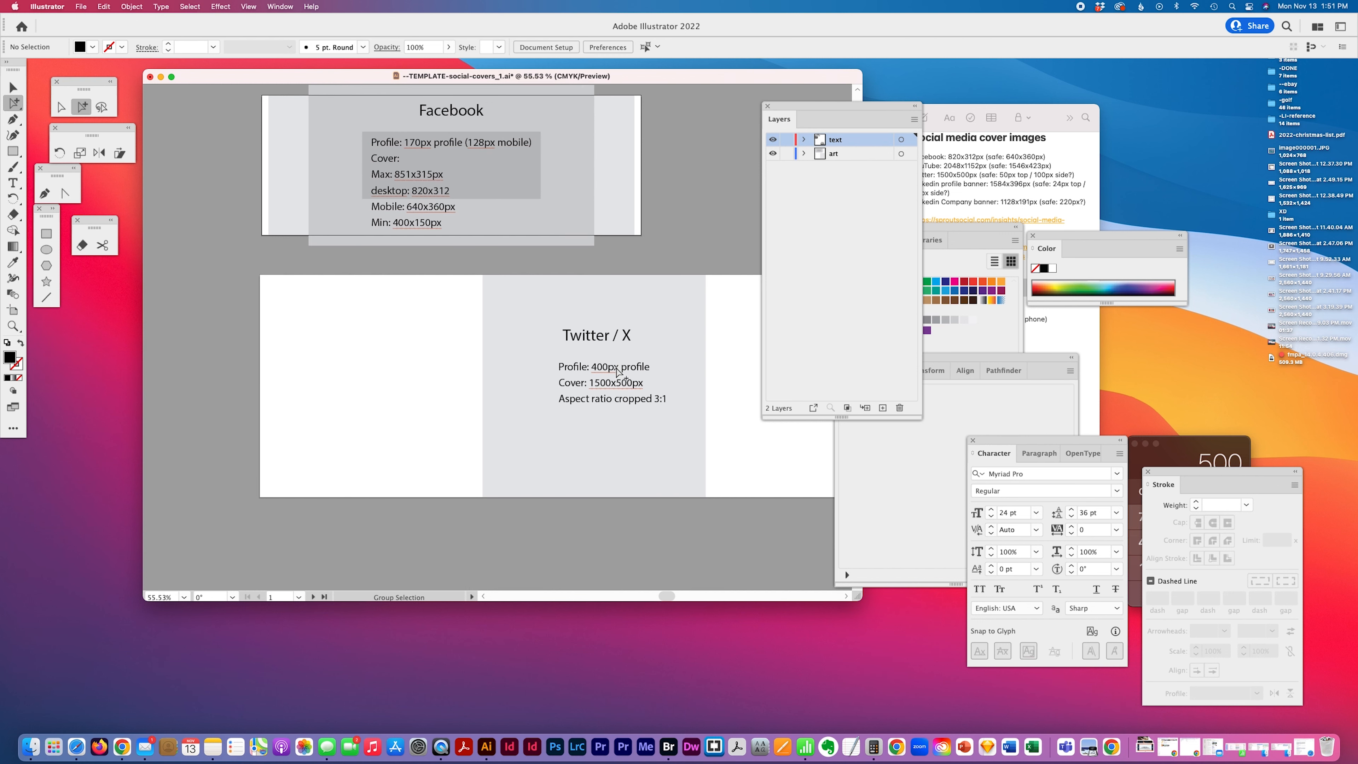
pyautogui.hscroll(5, 583, 325)
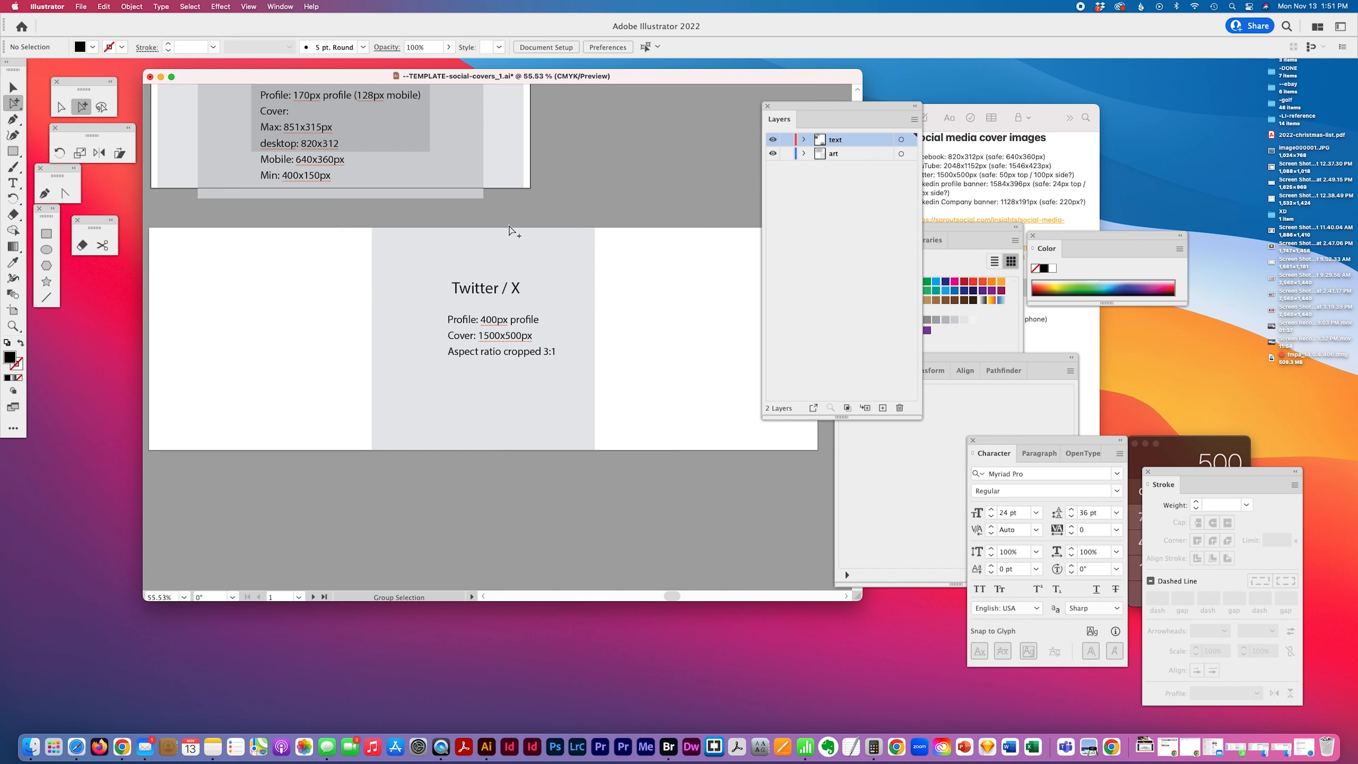
pyautogui.moveTo(516, 214); pyautogui.dragTo(425, 393)
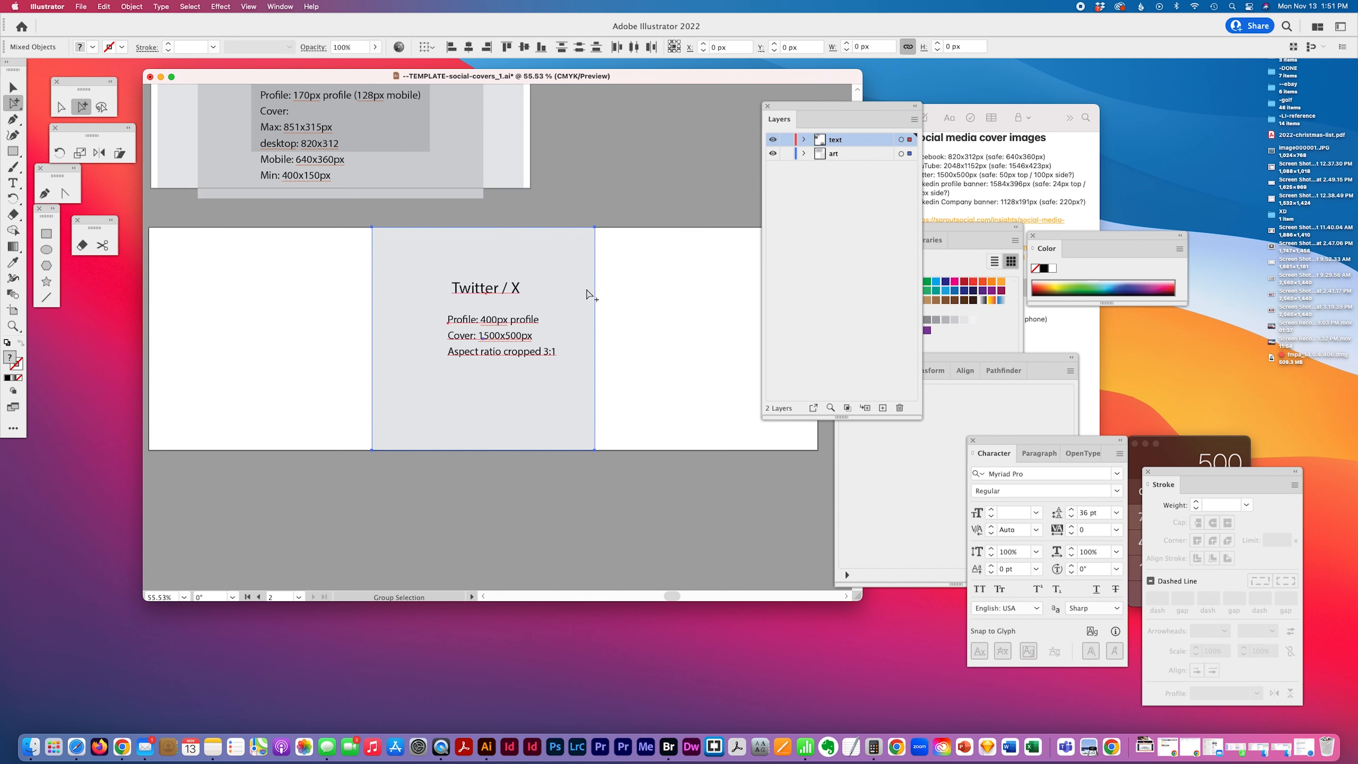
pyautogui.click(786, 155)
pyautogui.click(862, 48)
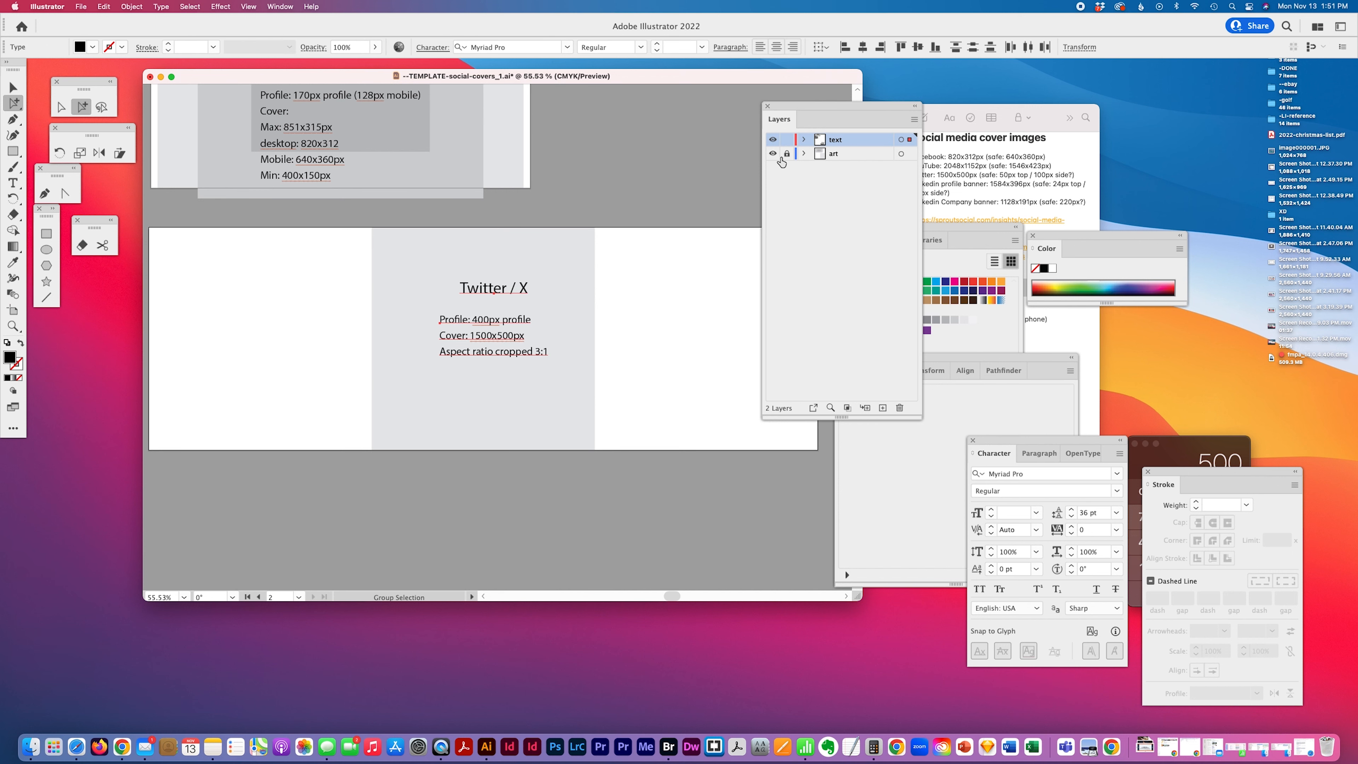
pyautogui.click(655, 281)
pyautogui.click(477, 293)
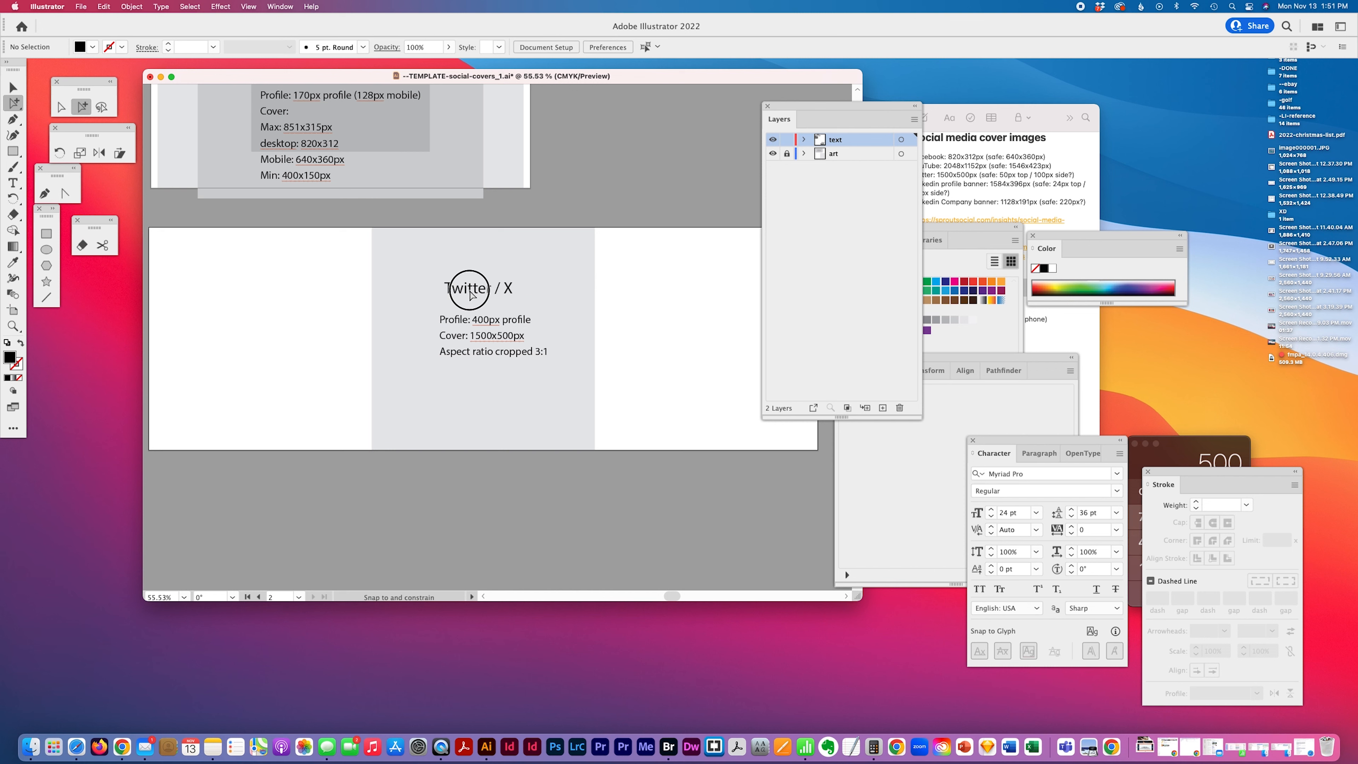
pyautogui.scroll(-5, 579, 303)
pyautogui.scroll(1, 579, 303)
pyautogui.hscroll(-1, 578, 304)
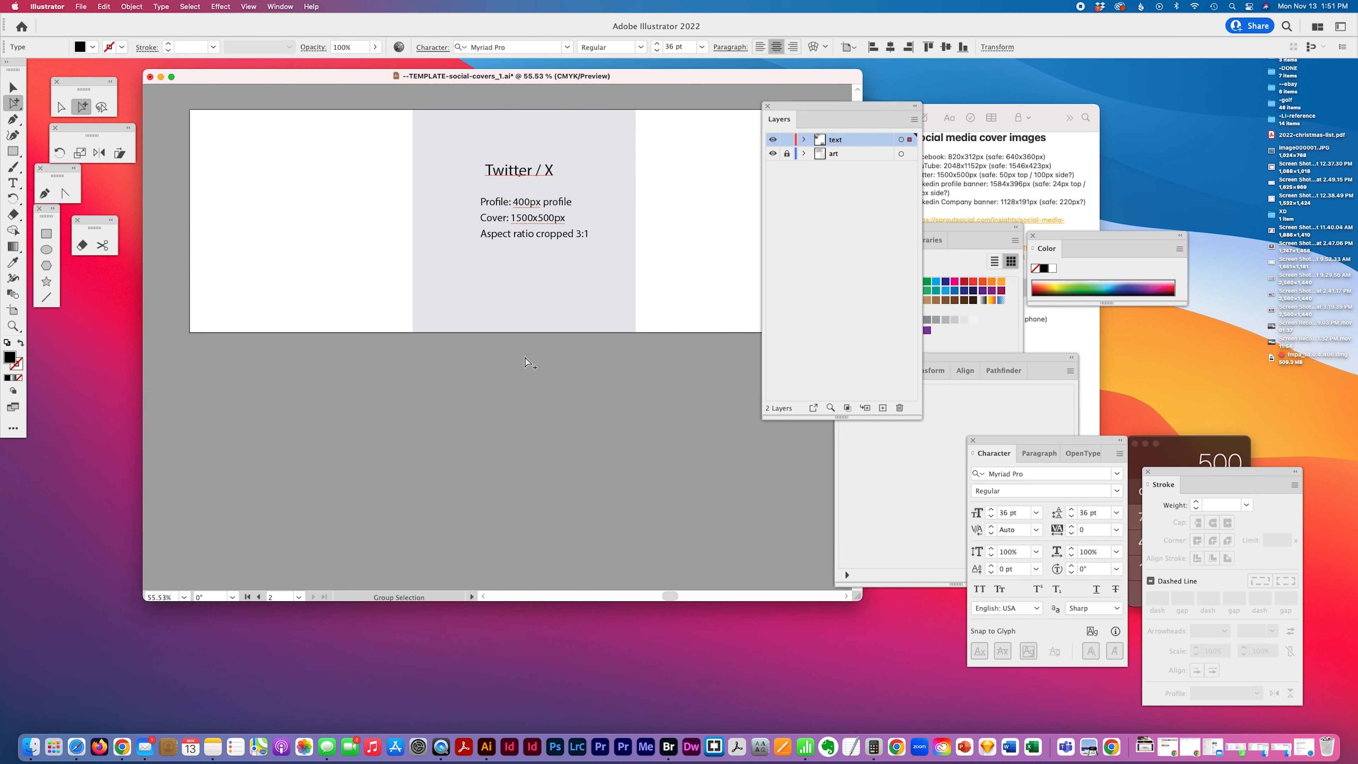
pyautogui.click(502, 388)
pyautogui.click(12, 327)
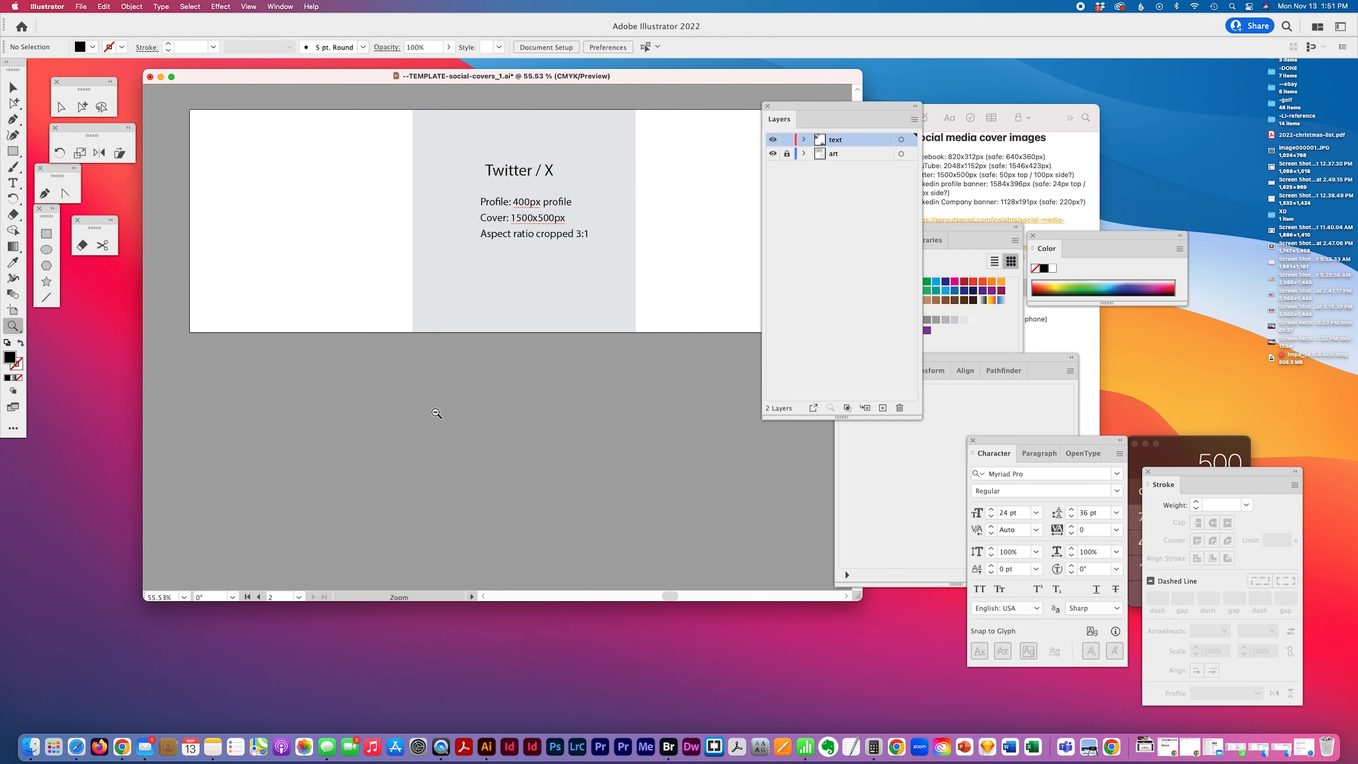
pyautogui.keyDown('alt'); pyautogui.click(430, 413); pyautogui.keyUp('alt')
pyautogui.keyDown('alt'); pyautogui.click(440, 404); pyautogui.keyUp('alt')
pyautogui.scroll(3, 427, 407)
pyautogui.hscroll(4, 428, 407)
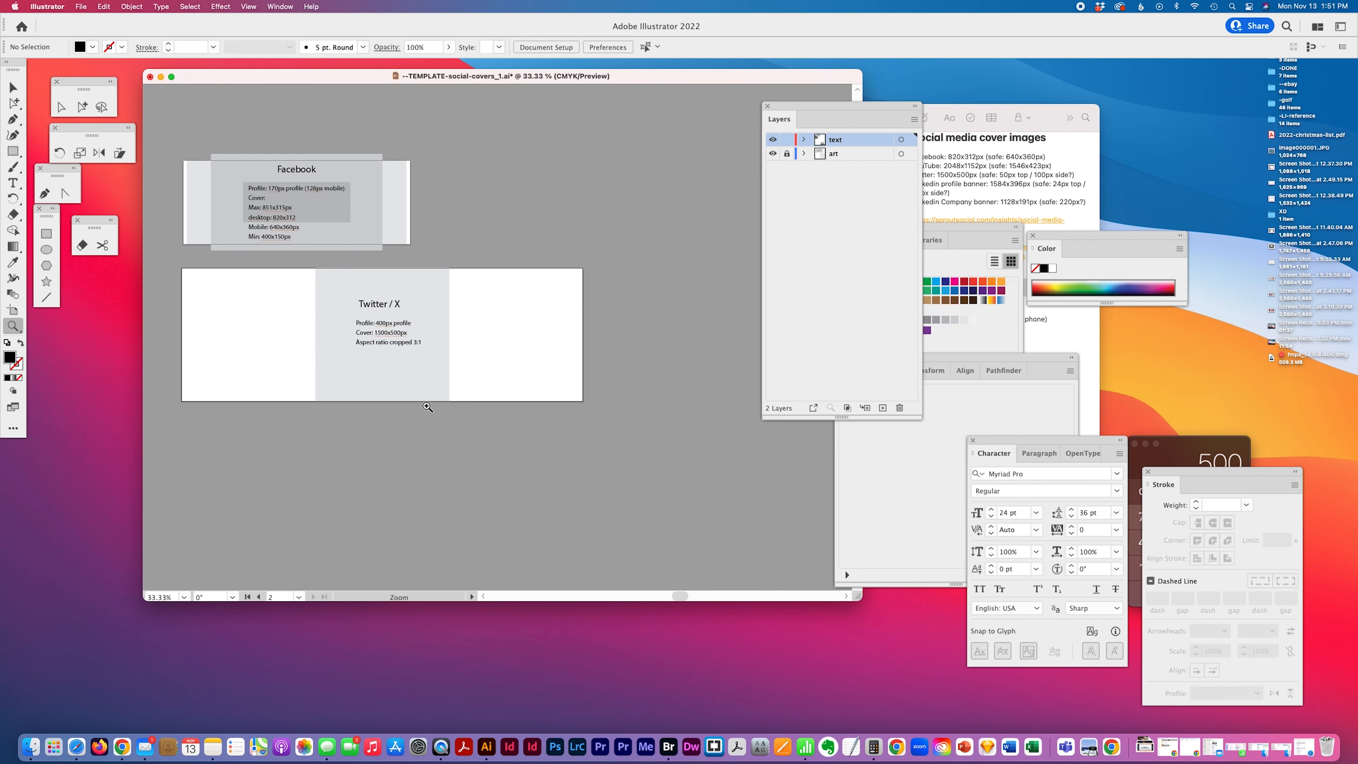
pyautogui.hscroll(-1, 427, 407)
pyautogui.scroll(-1, 427, 407)
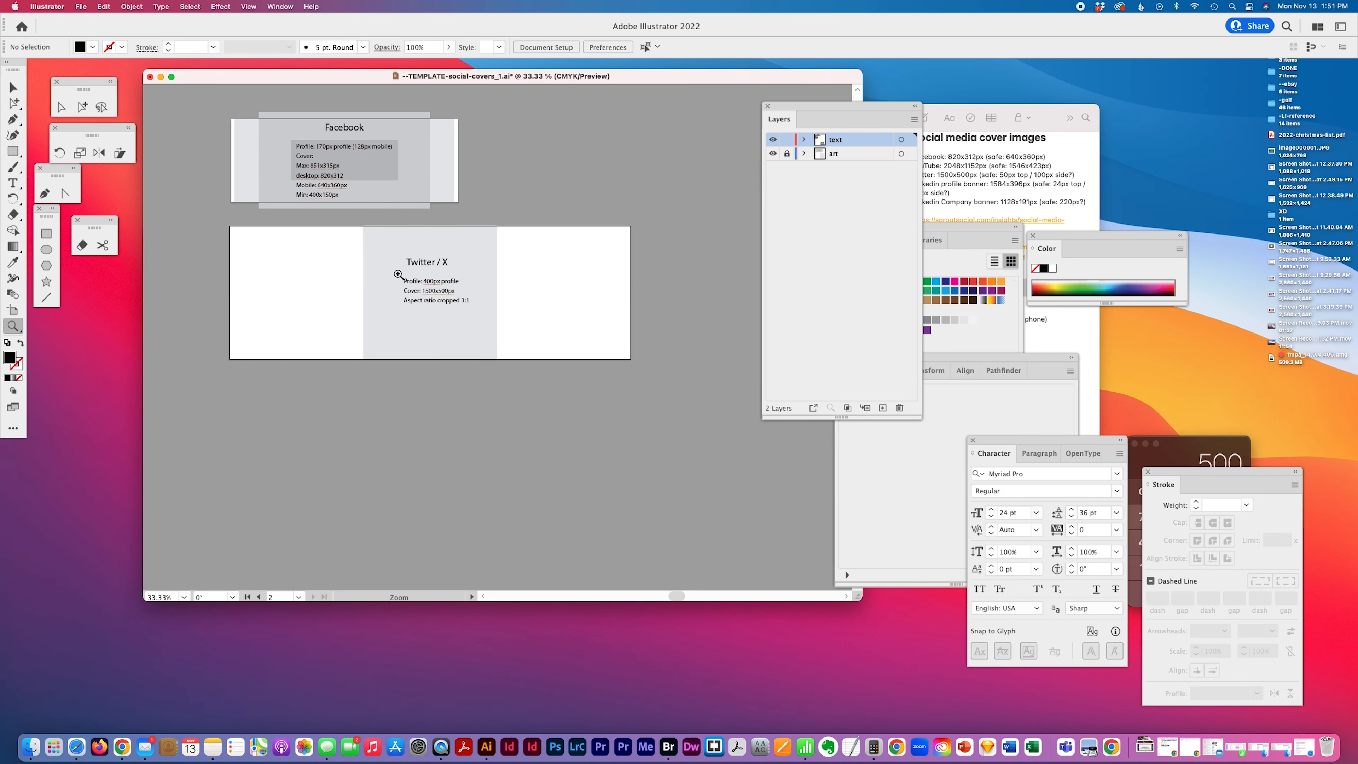
# Switch to Notes and read the LinkedIn cover image size entries
pyautogui.click(994, 196)
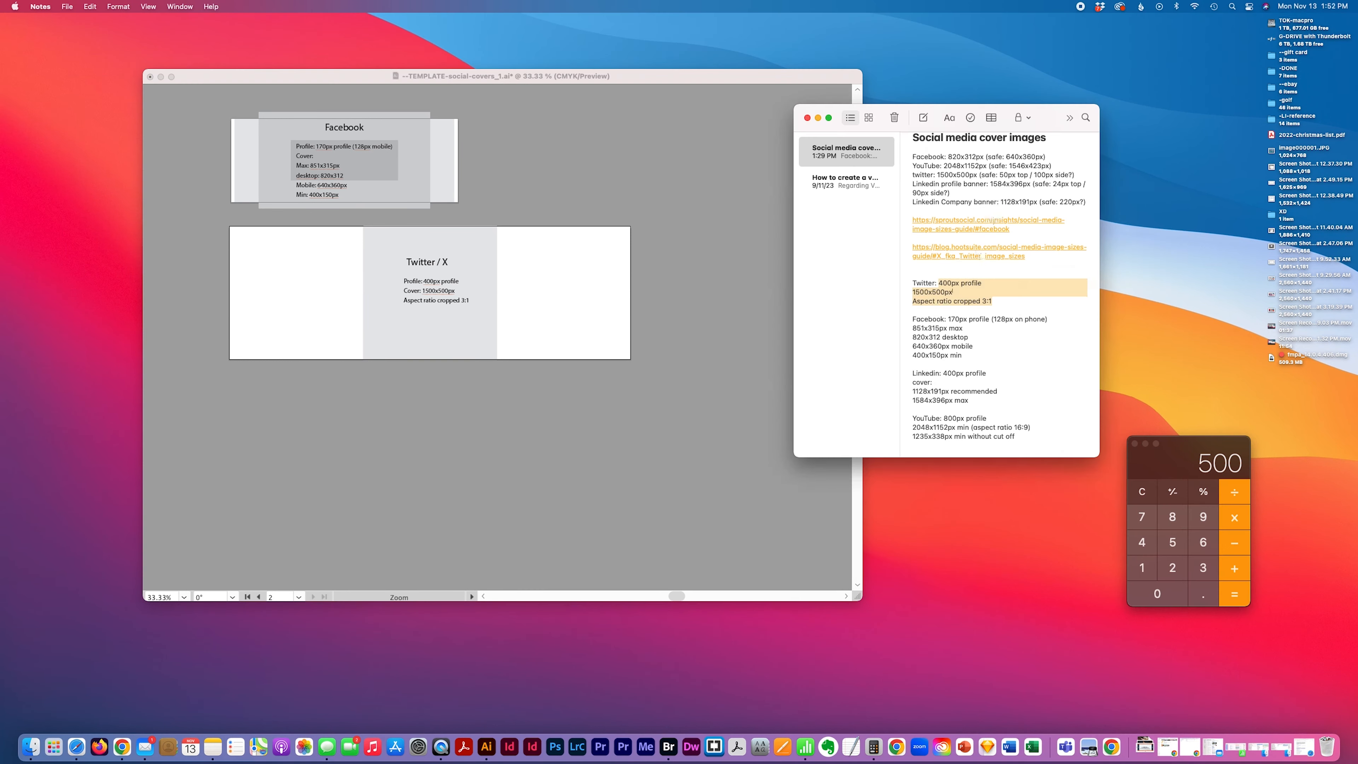
pyautogui.click(960, 336)
pyautogui.scroll(-3, 948, 363)
pyautogui.scroll(3, 941, 380)
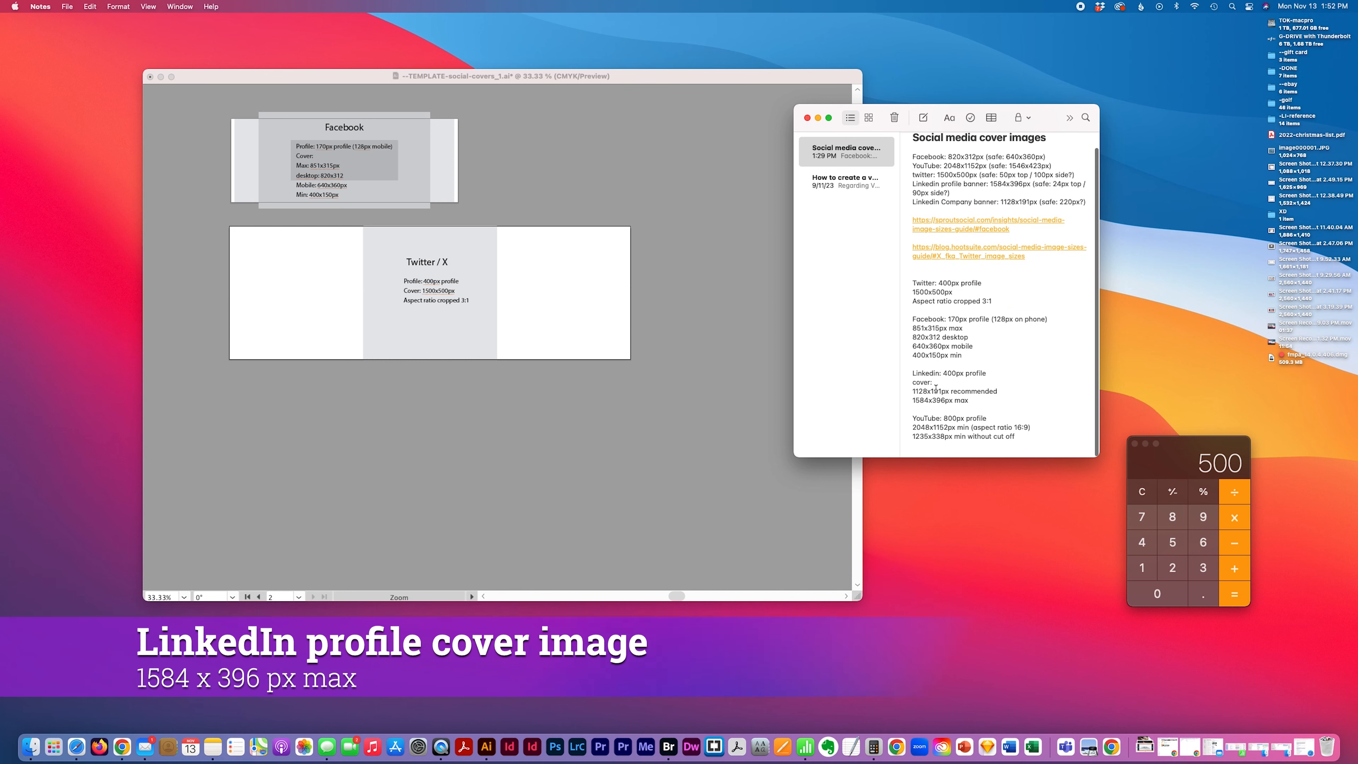
pyautogui.click(428, 393)
pyautogui.click(1033, 340)
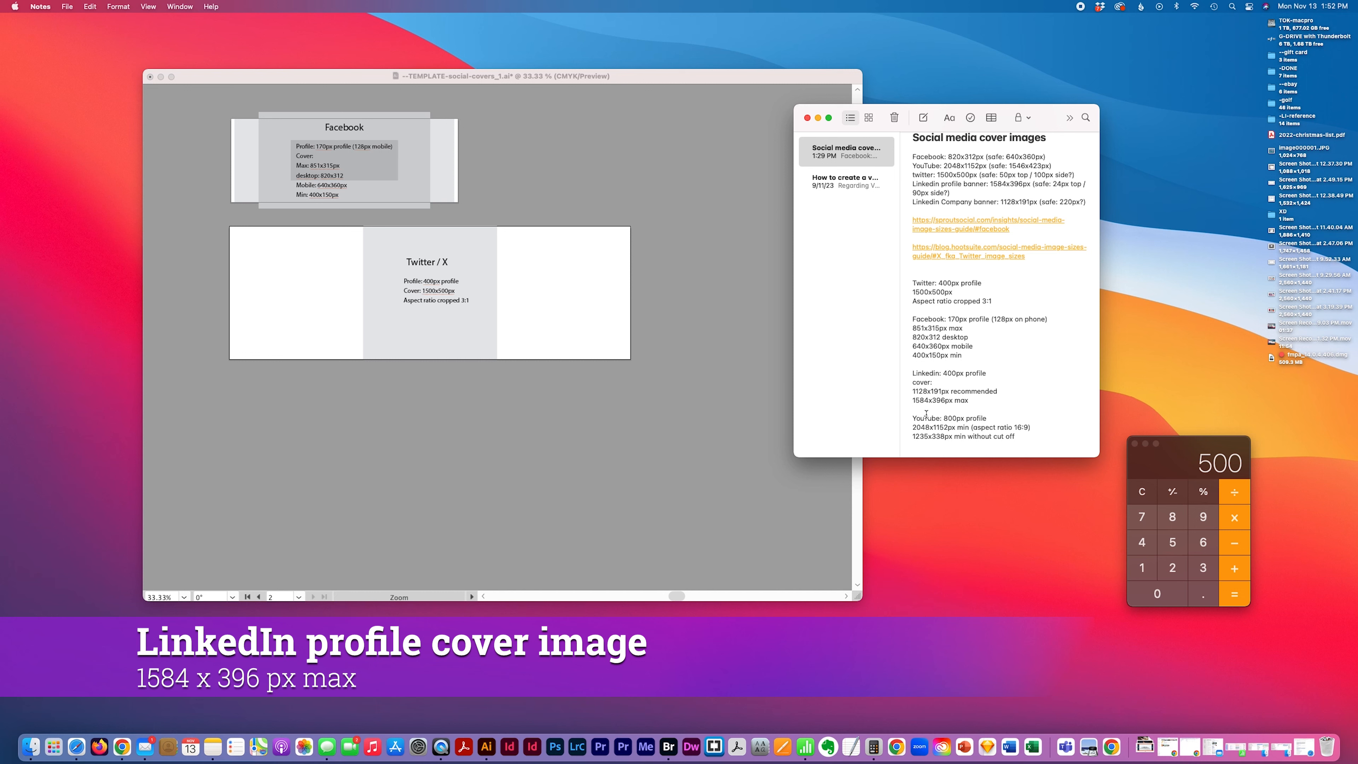
pyautogui.moveTo(943, 400); pyautogui.dragTo(888, 401)
# Unlock the art layer, lock the text layer, and make the art layer active for drawing
pyautogui.click(335, 404)
pyautogui.click(13, 151)
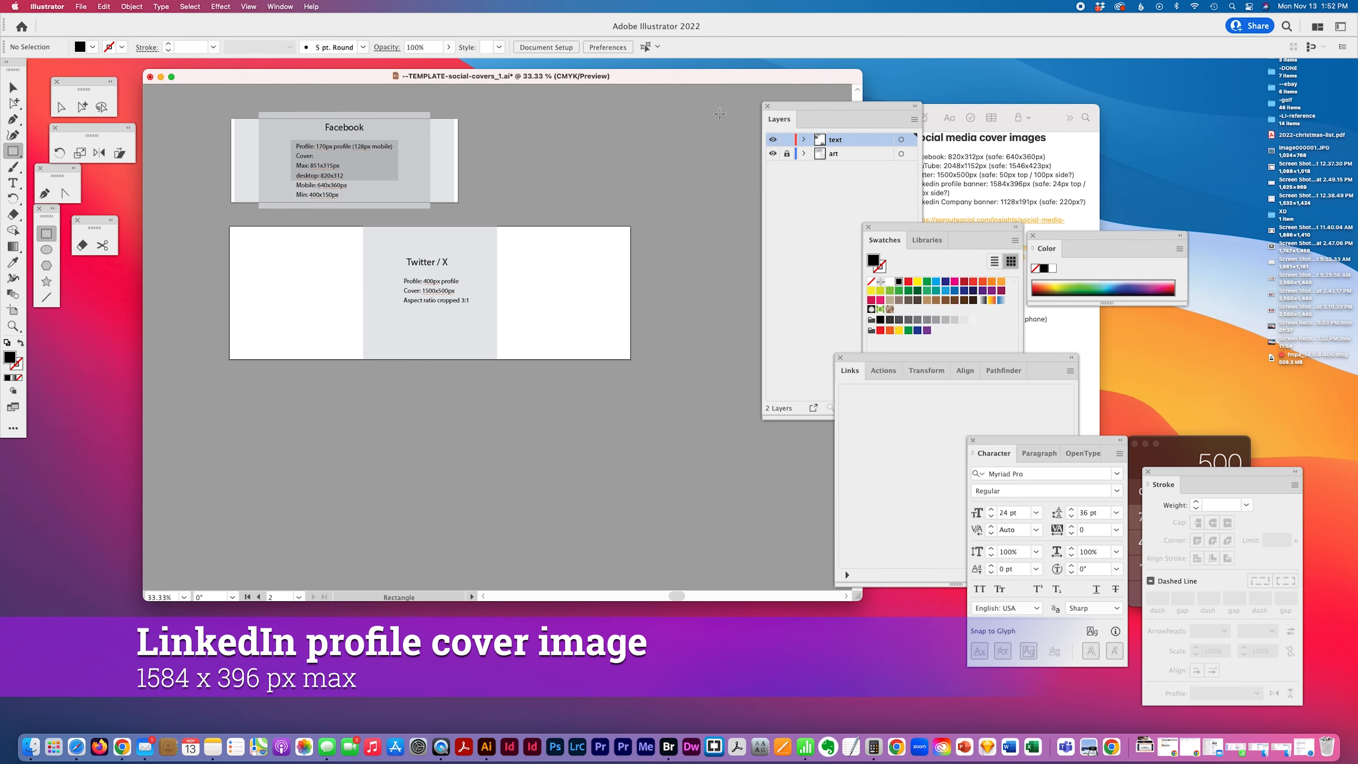
pyautogui.click(787, 154)
pyautogui.click(787, 139)
pyautogui.click(837, 153)
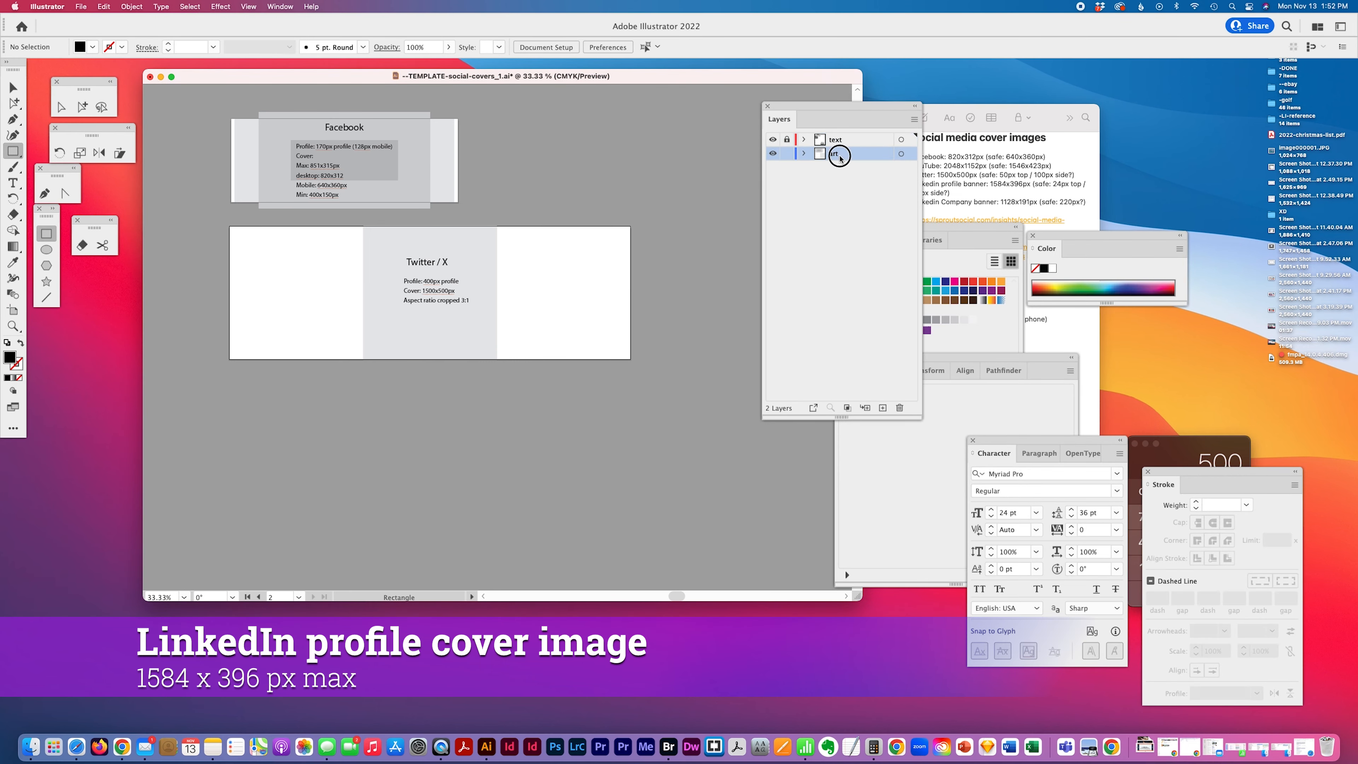
pyautogui.click(265, 436)
pyautogui.write('1584')
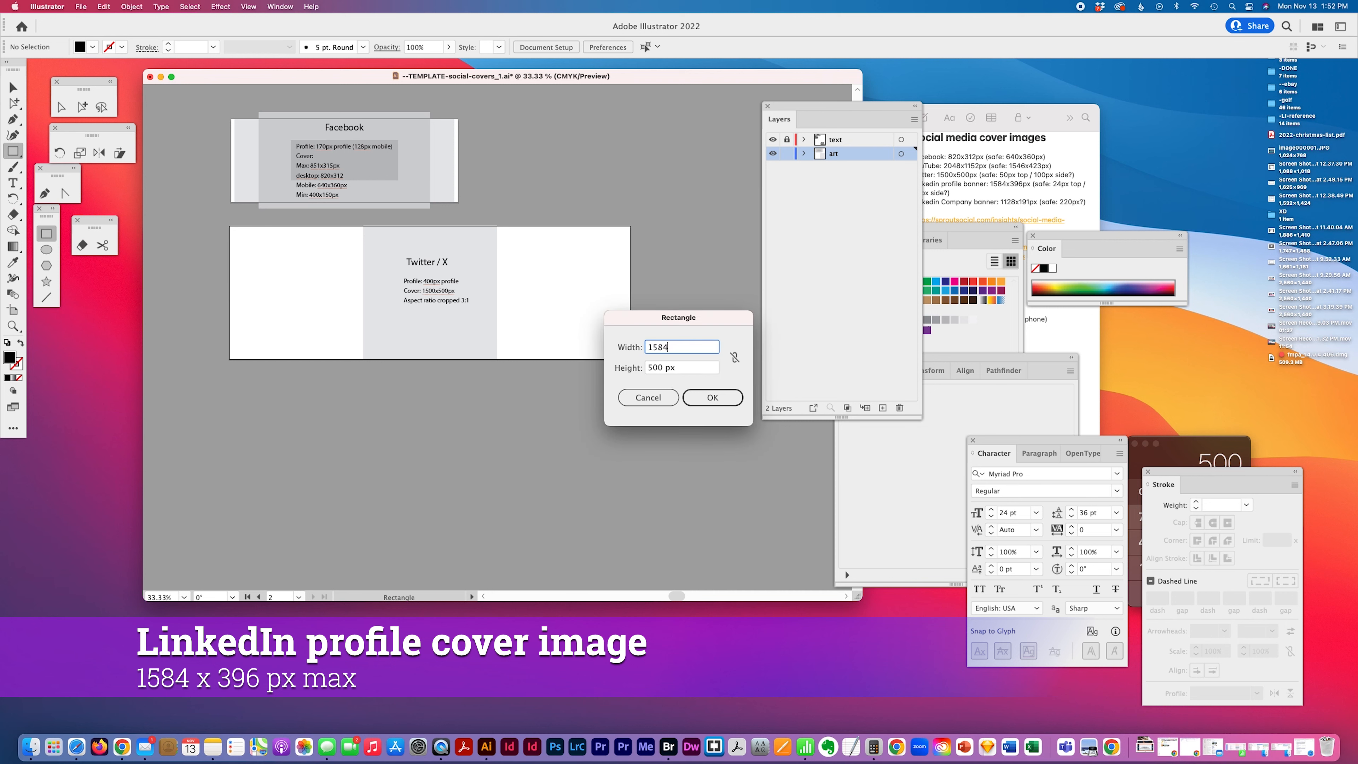
pyautogui.press('Tab')
pyautogui.write('396')
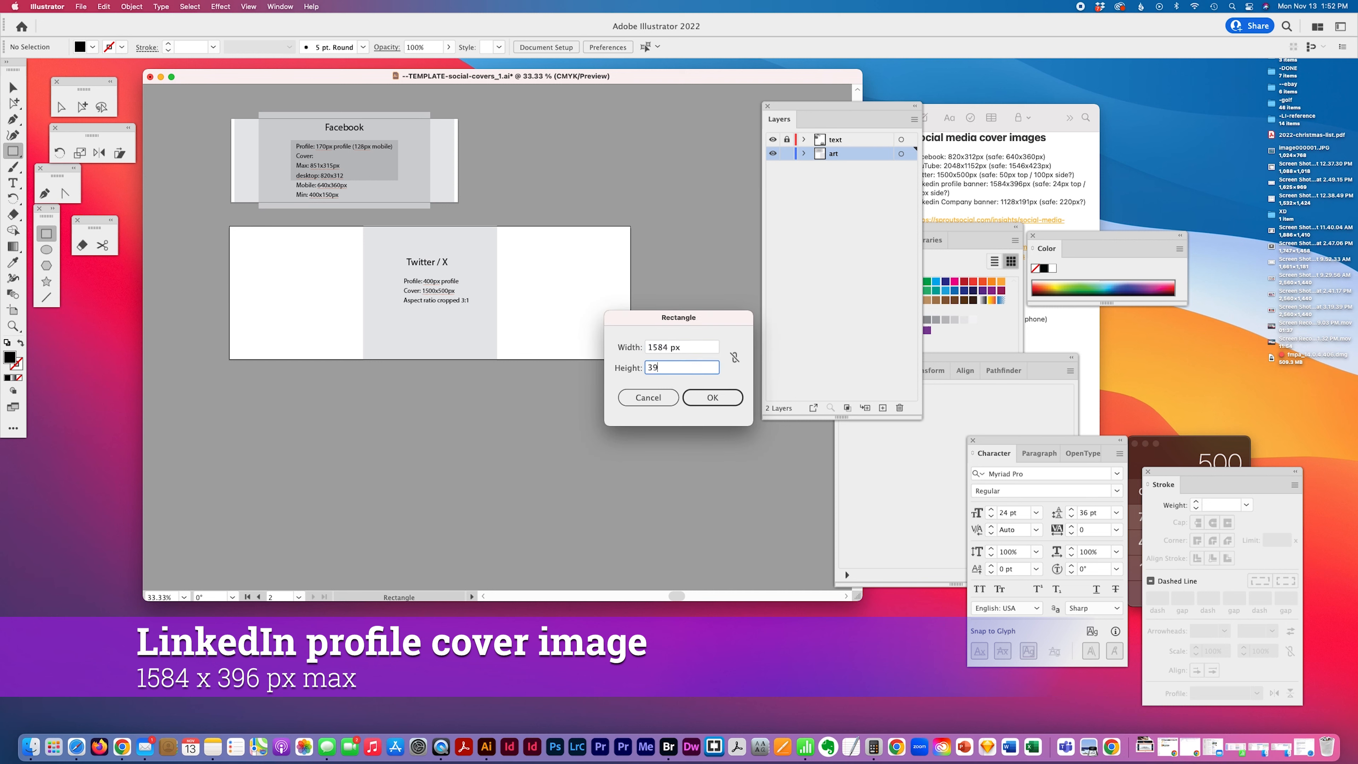
pyautogui.click(701, 395)
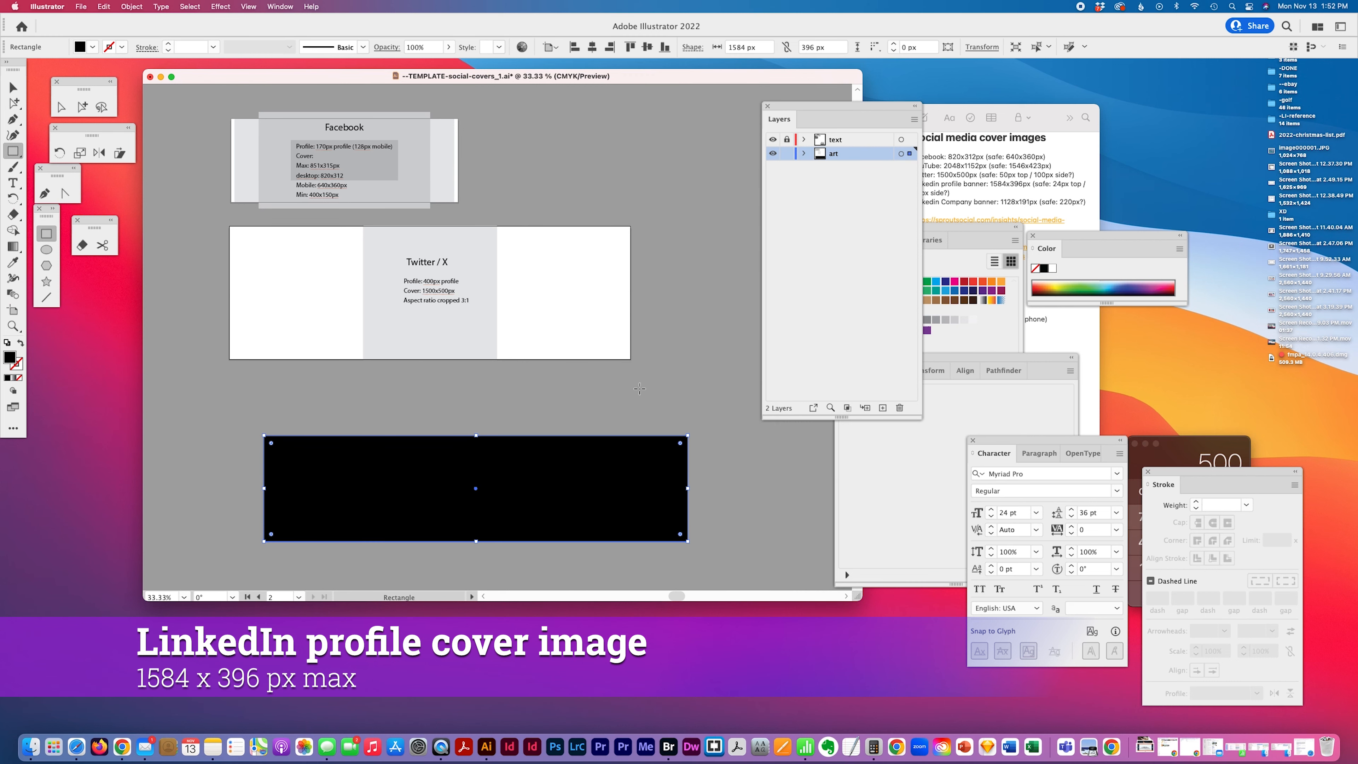
pyautogui.press('v')
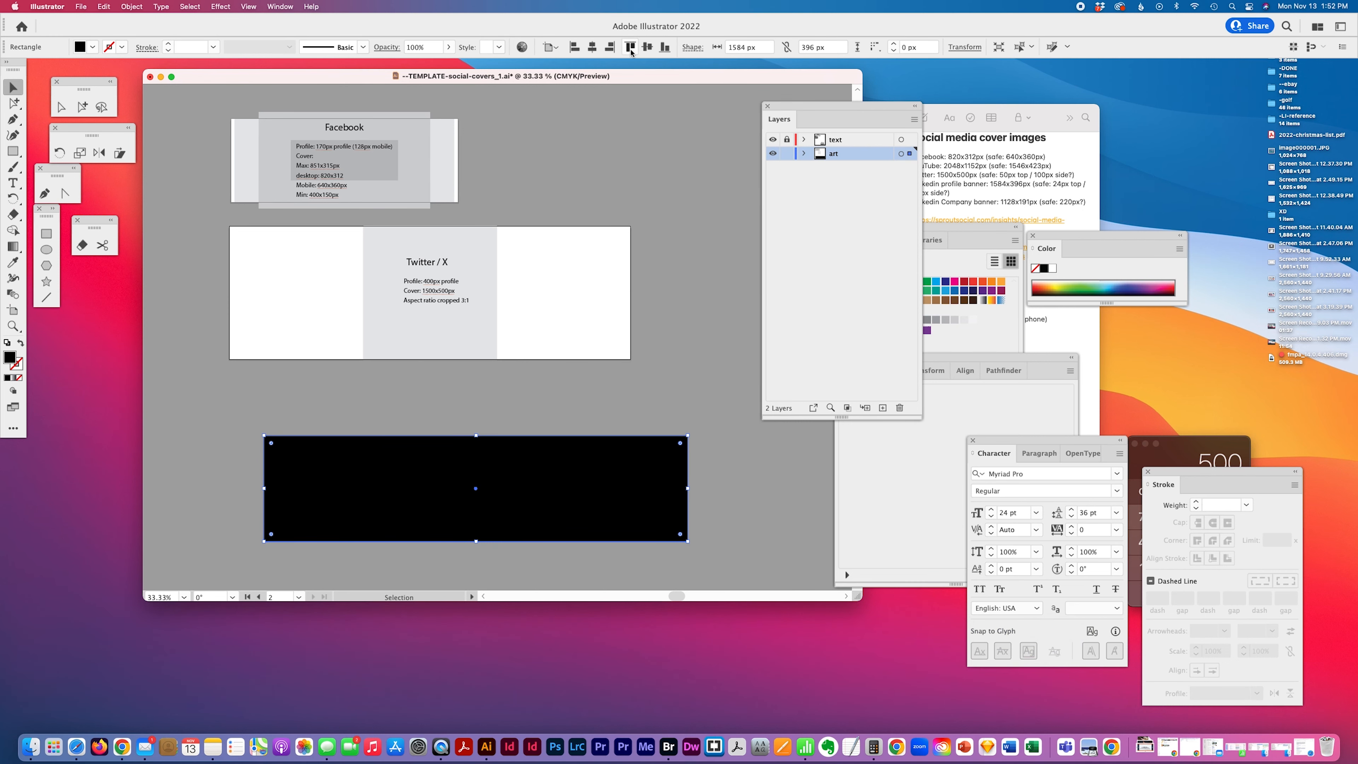
pyautogui.click(592, 47)
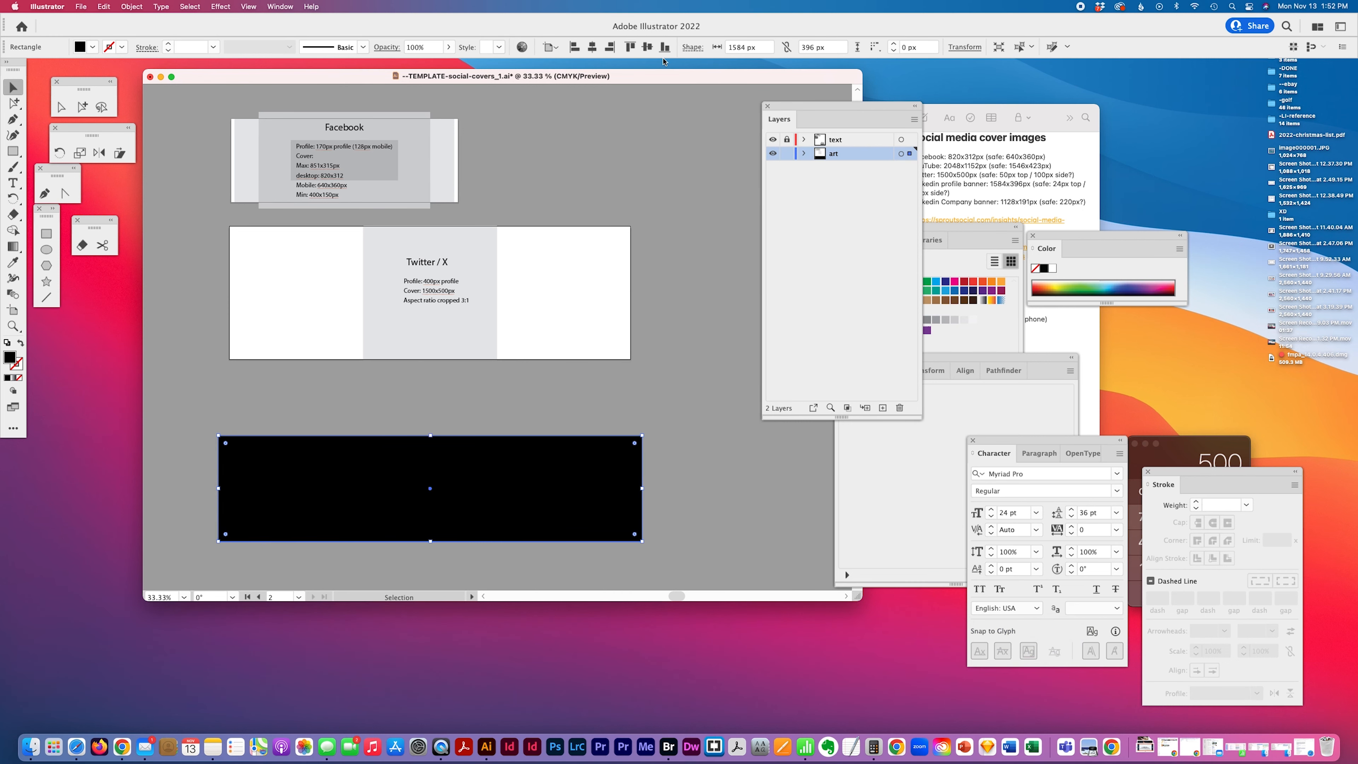
pyautogui.click(647, 47)
pyautogui.moveTo(608, 316); pyautogui.dragTo(588, 482)
pyautogui.click(511, 476)
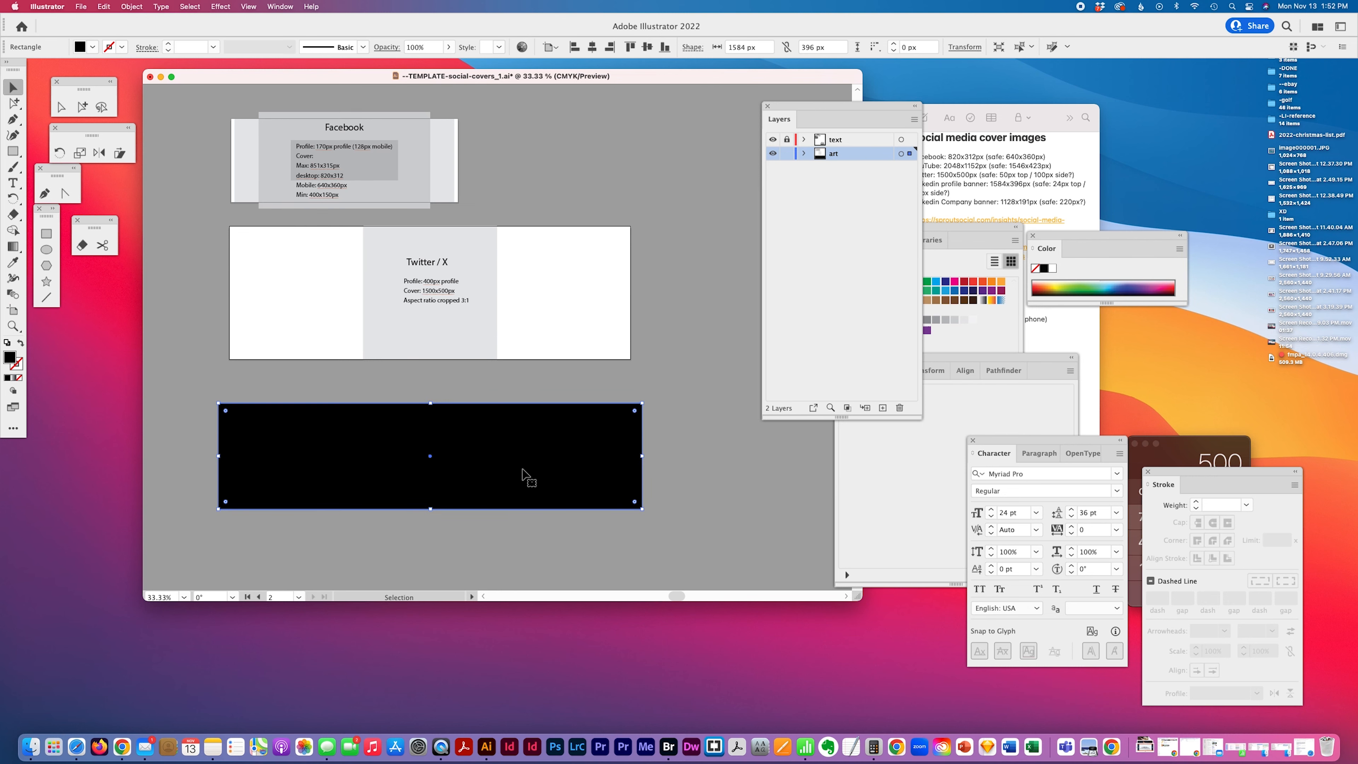
pyautogui.press('Delete')
# Add a new artboard below the Twitter artboard and set its size to 1584 × 396 px
pyautogui.click(13, 309)
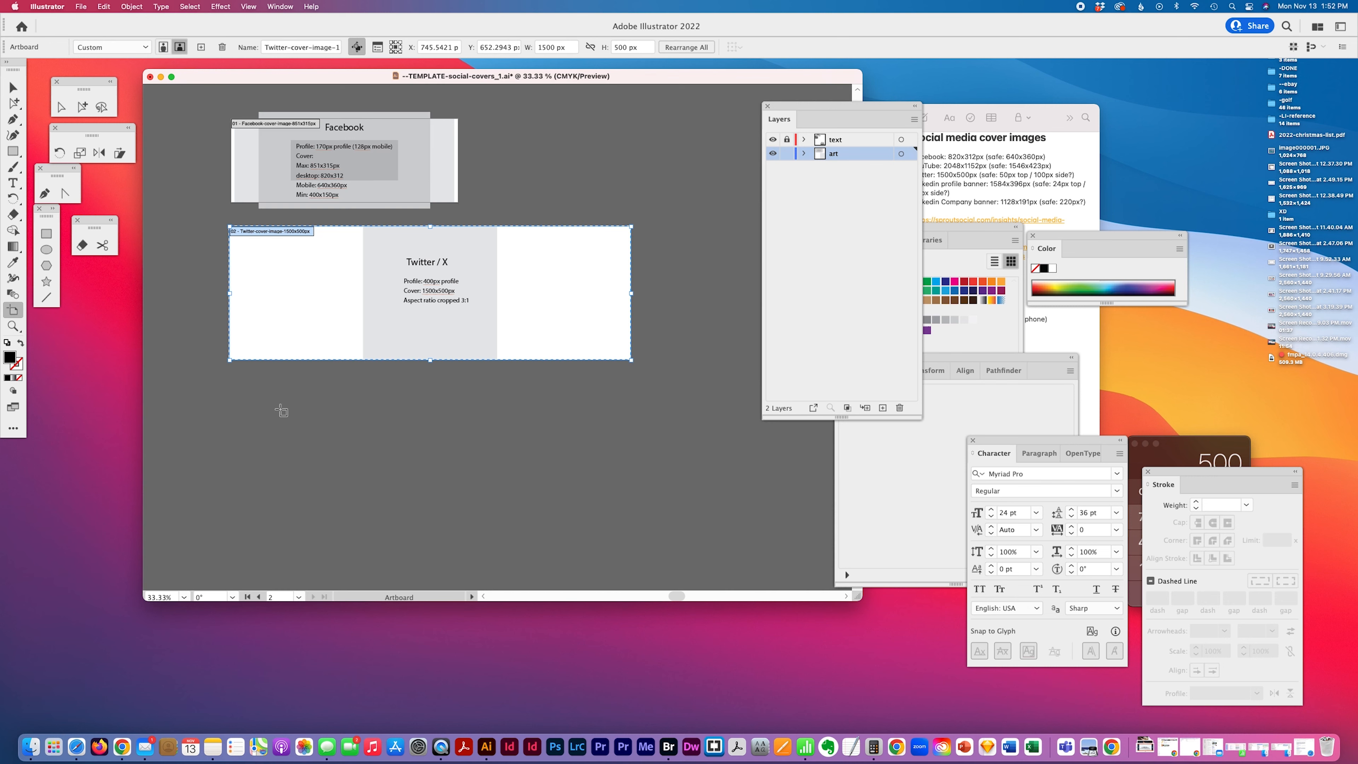
pyautogui.click(345, 415)
pyautogui.moveTo(233, 389); pyautogui.dragTo(645, 537)
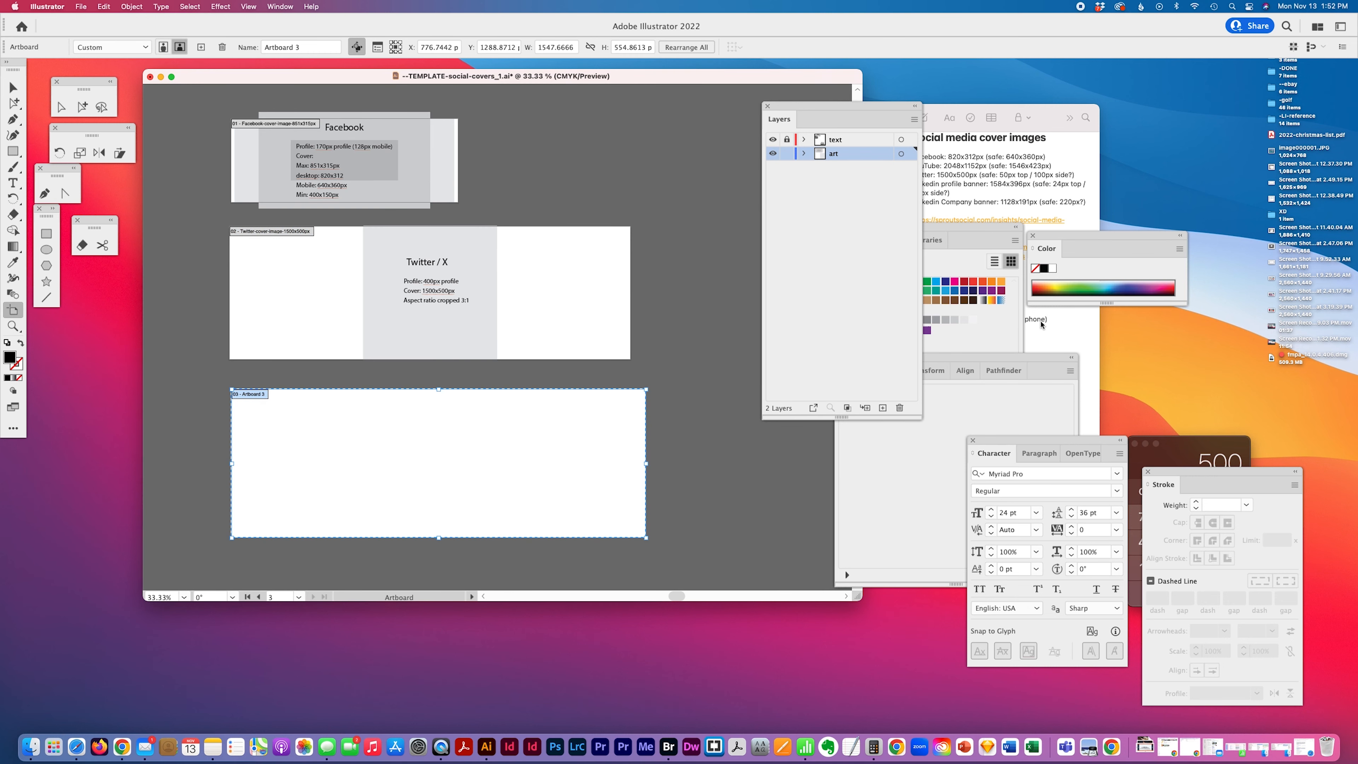
pyautogui.doubleClick(558, 47)
pyautogui.write('1584')
pyautogui.press('Tab')
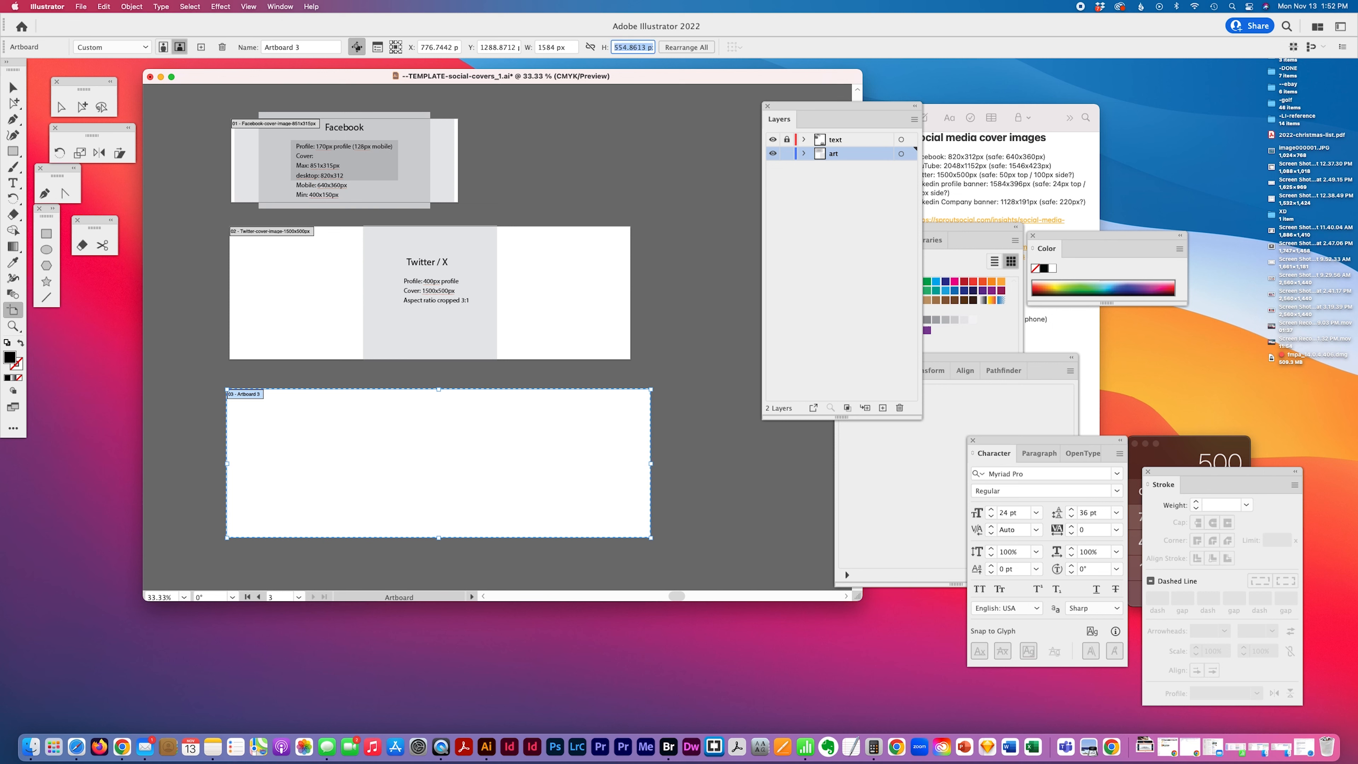
pyautogui.write('396')
pyautogui.press('Tab')
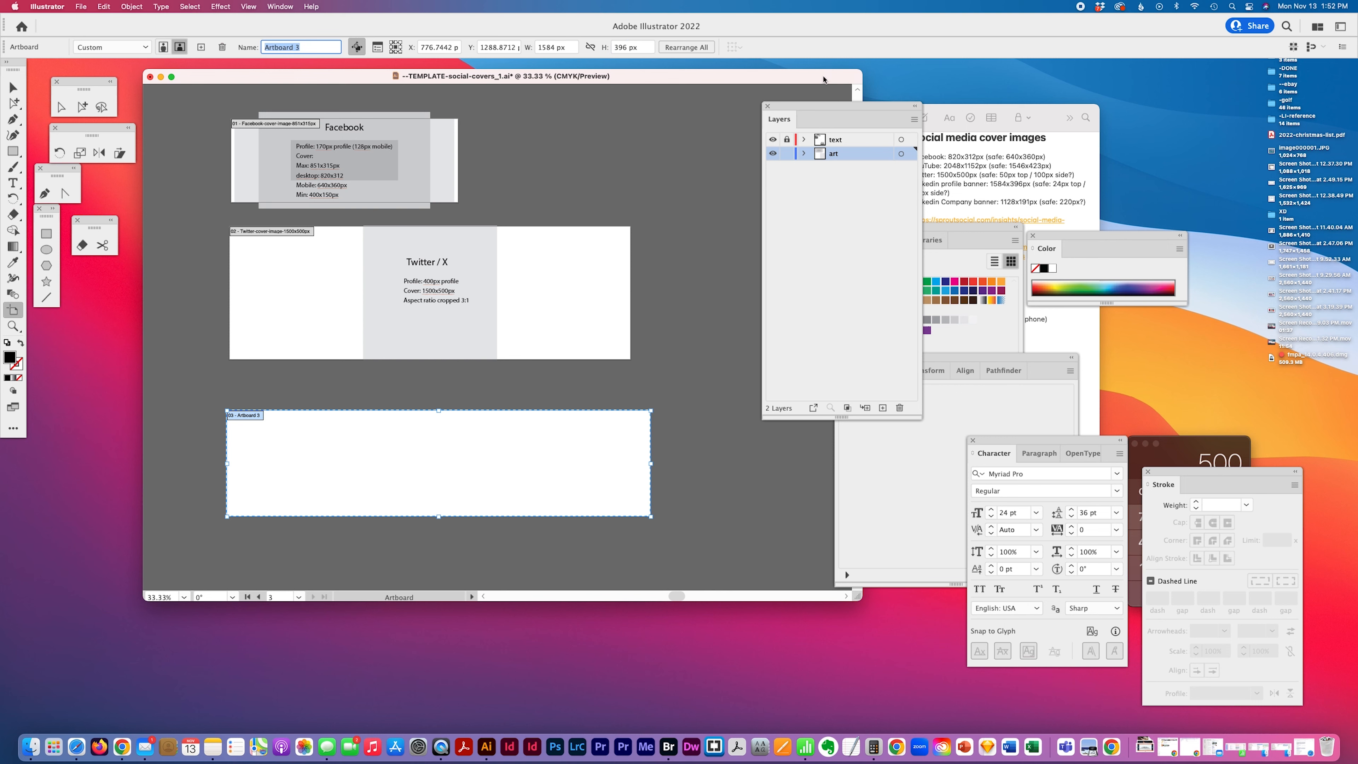
# Copy the LinkedIn size notes and paste them as text on the new artboard in the text layer
pyautogui.click(1052, 226)
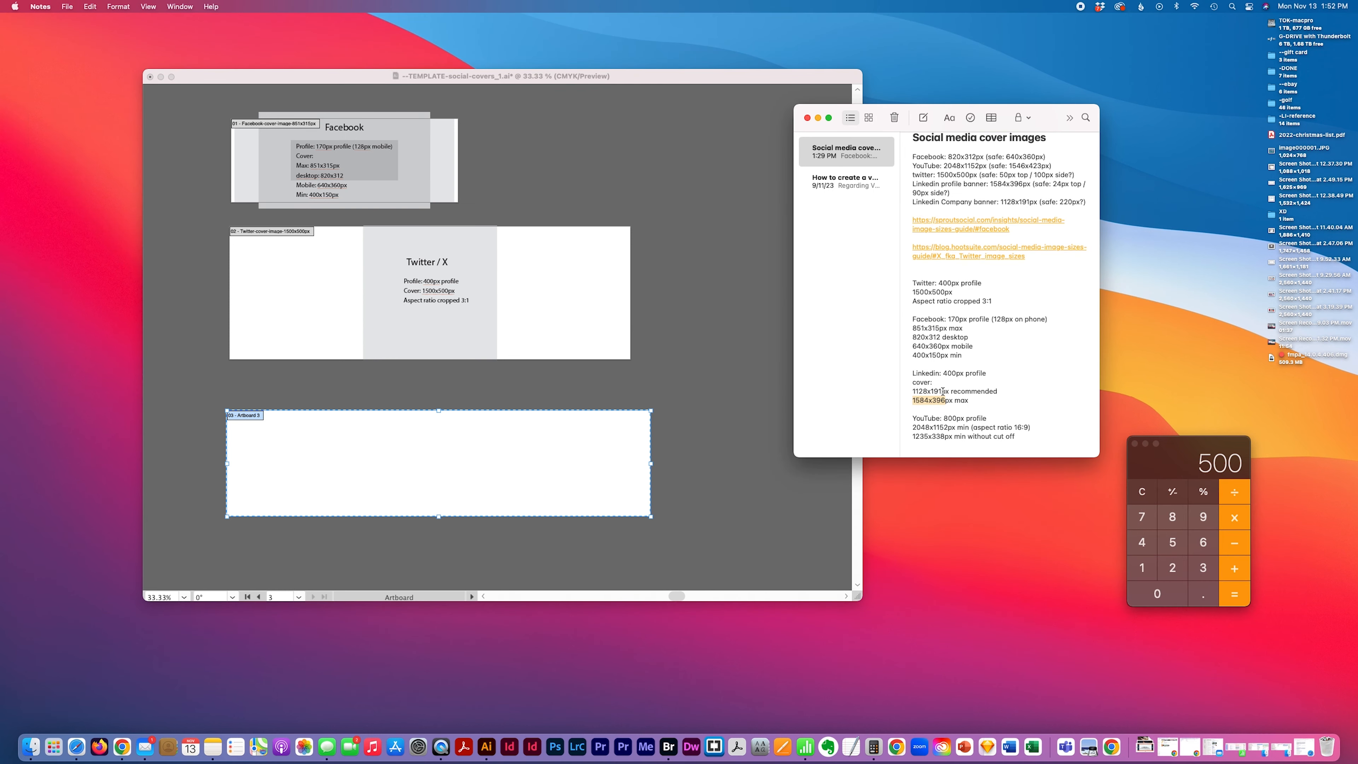
pyautogui.moveTo(942, 391); pyautogui.dragTo(912, 391)
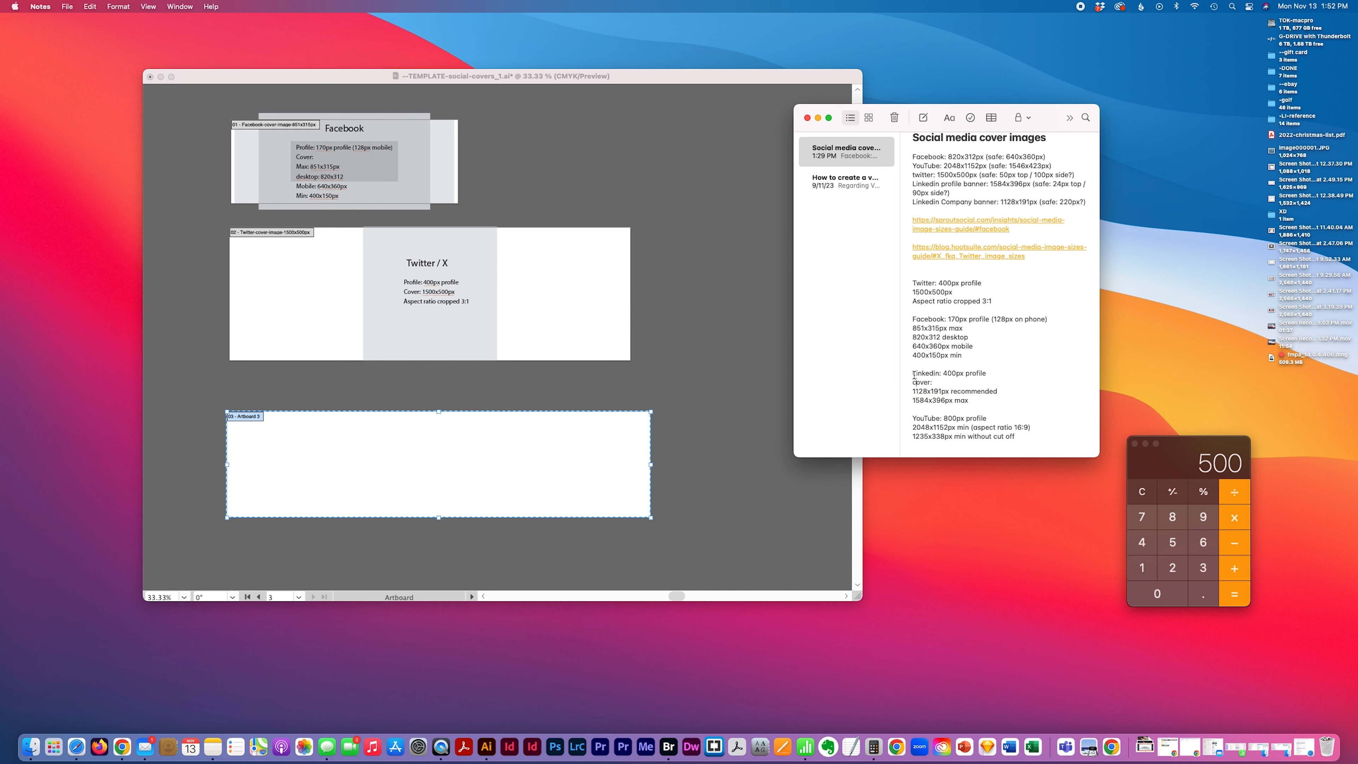
pyautogui.moveTo(911, 377); pyautogui.dragTo(990, 416)
pyautogui.press('super+c')
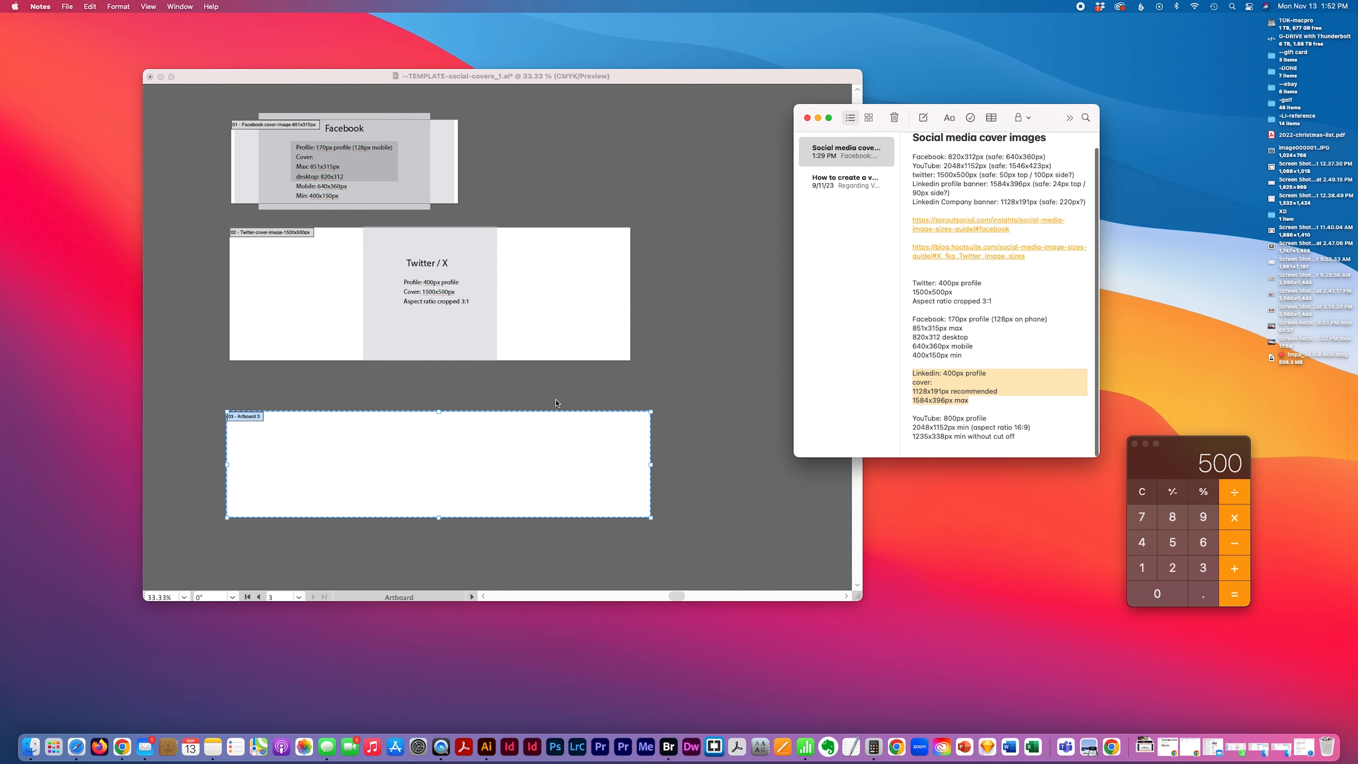
pyautogui.click(637, 335)
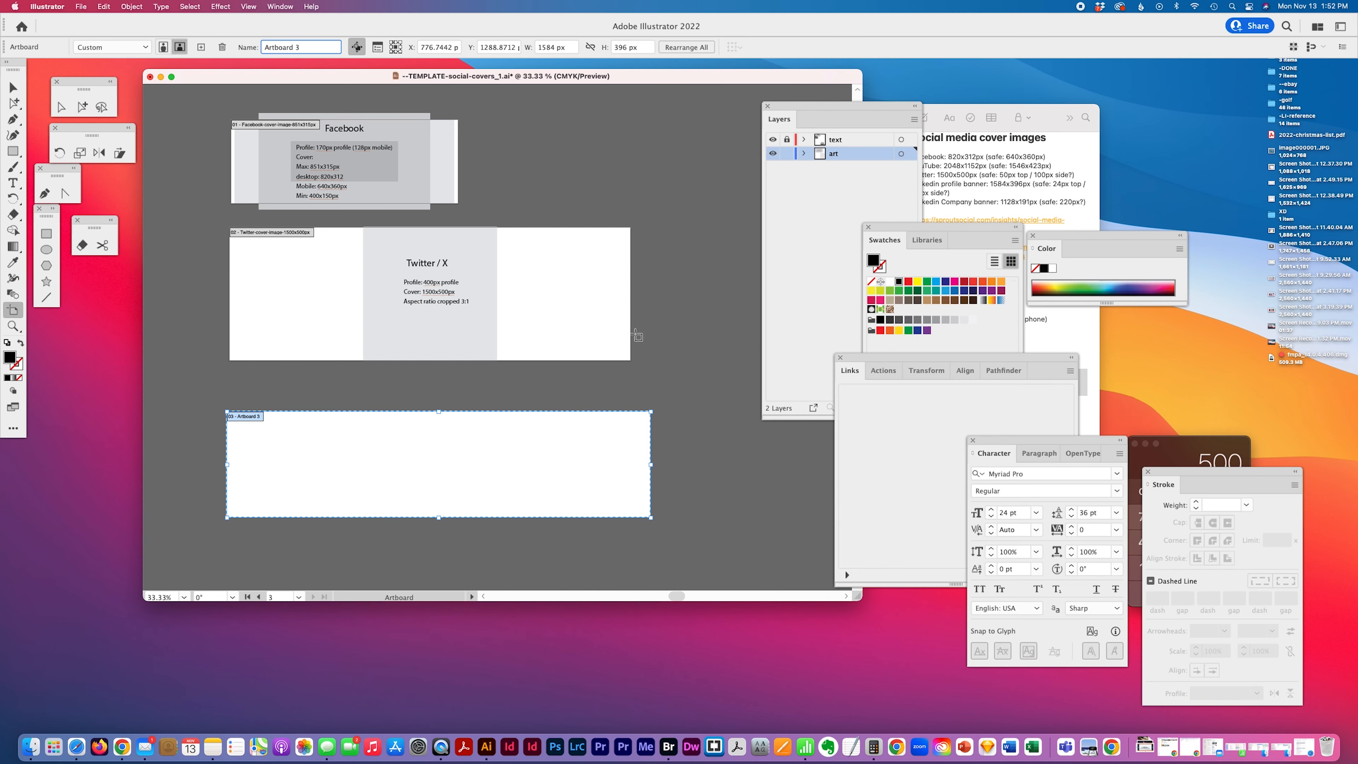
pyautogui.click(797, 142)
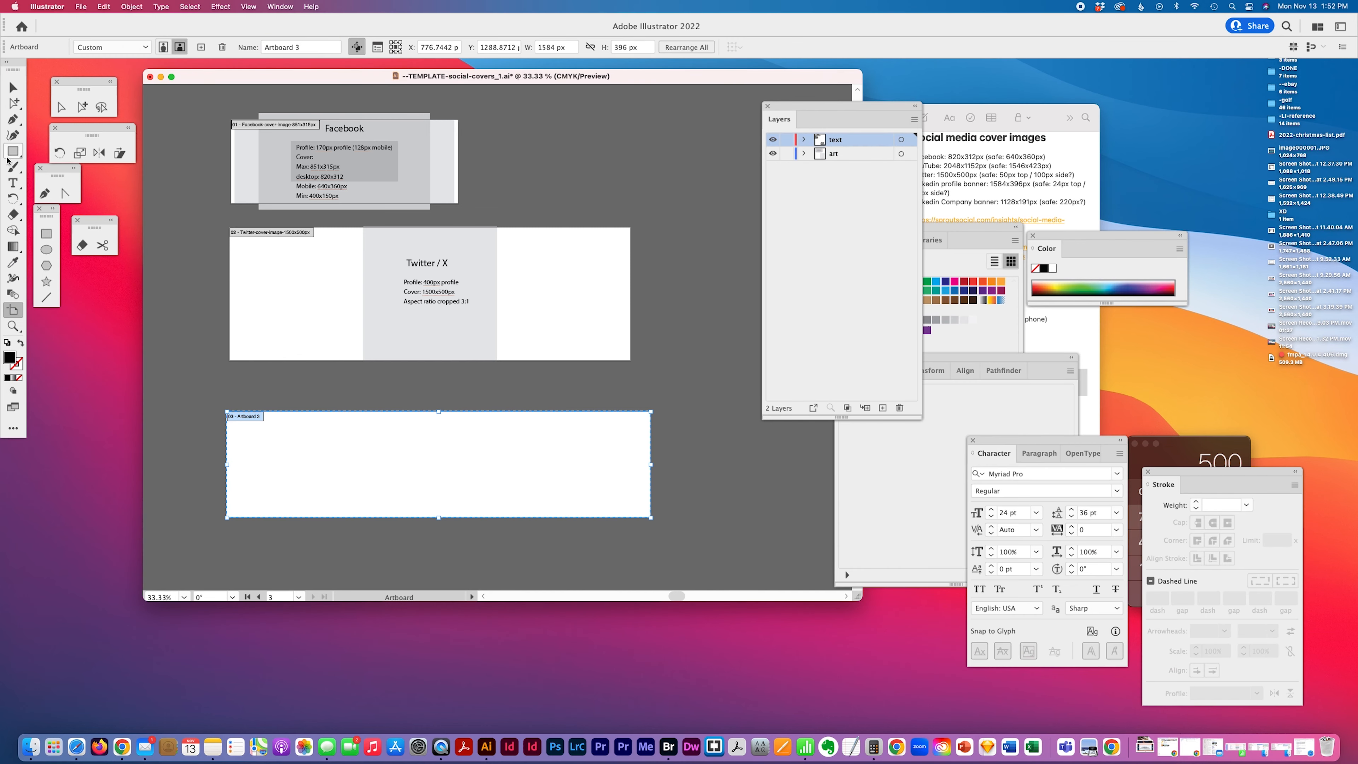
pyautogui.click(14, 183)
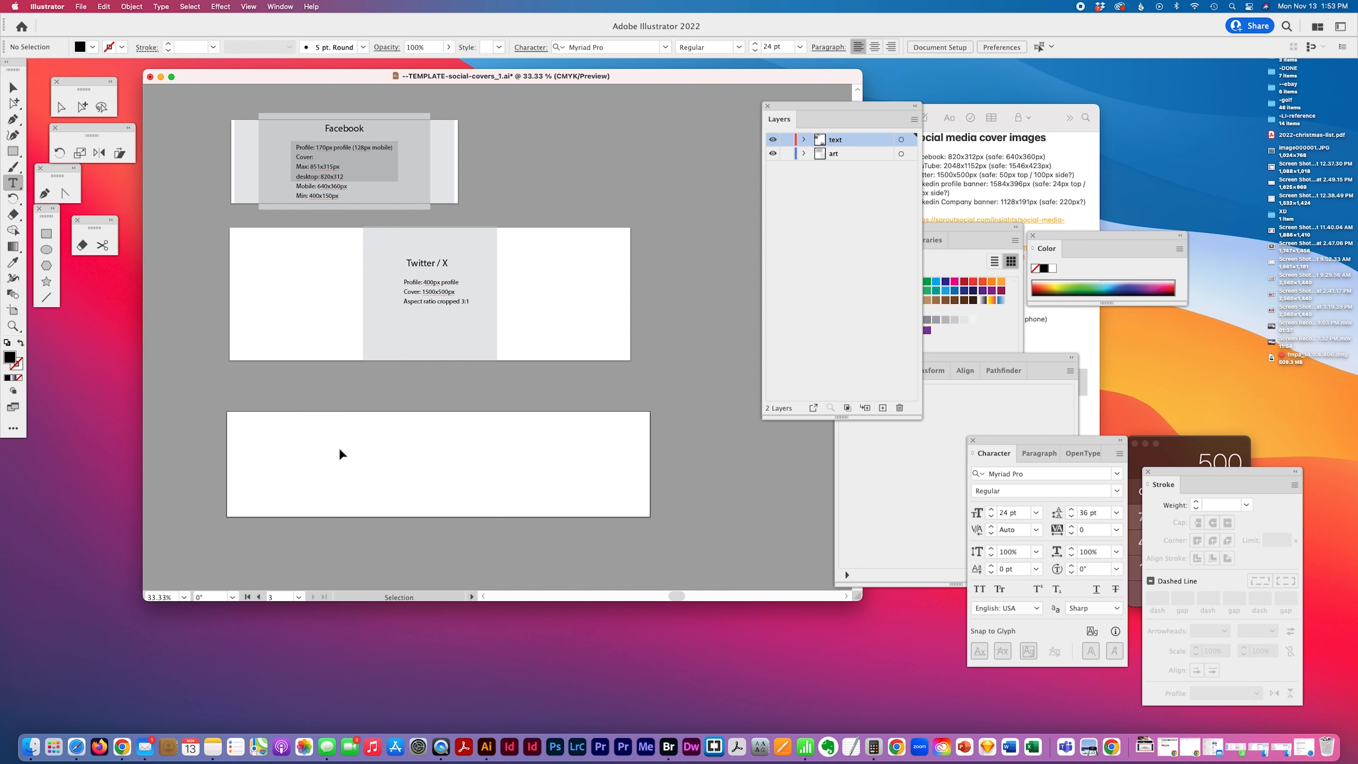
pyautogui.click(343, 446)
pyautogui.press('super+v')
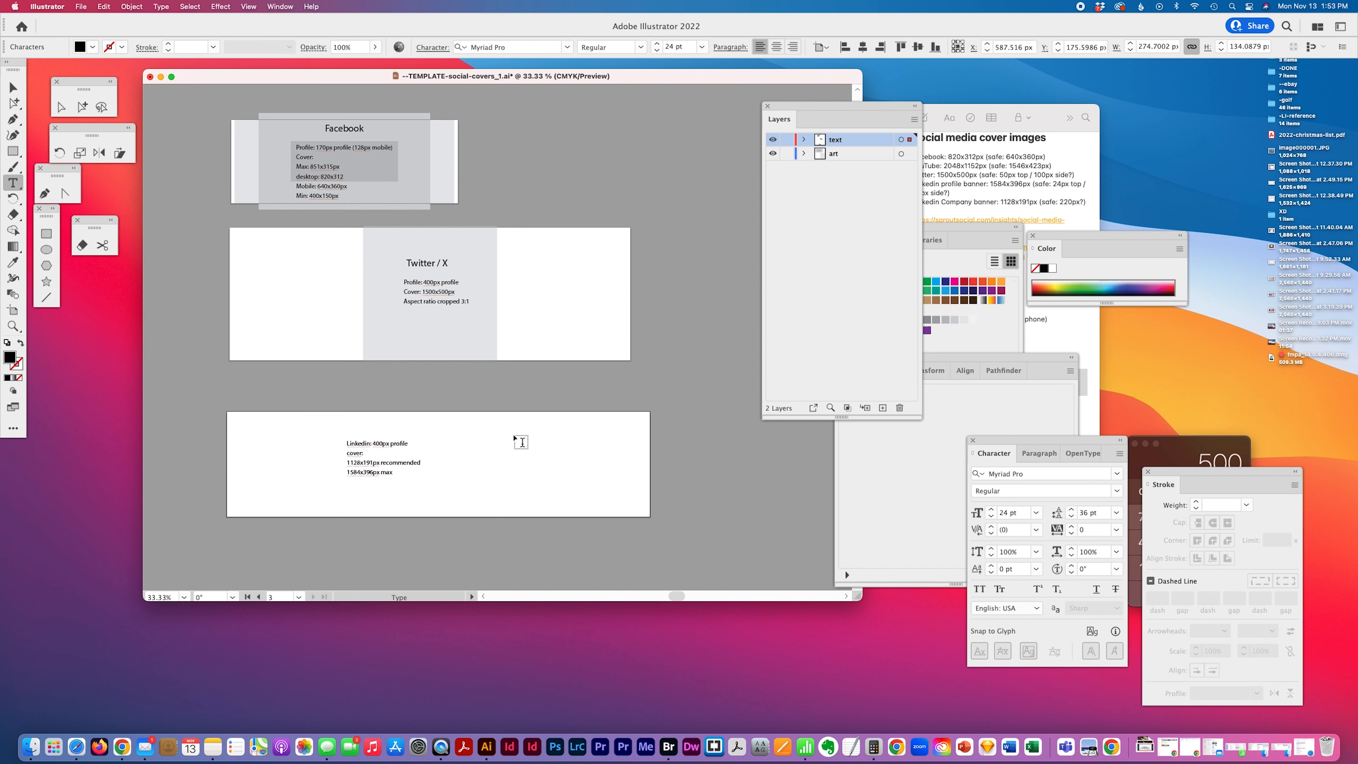
# Draw a 1128 × 191 px rectangle on the LinkedIn artboard
pyautogui.click(81, 107)
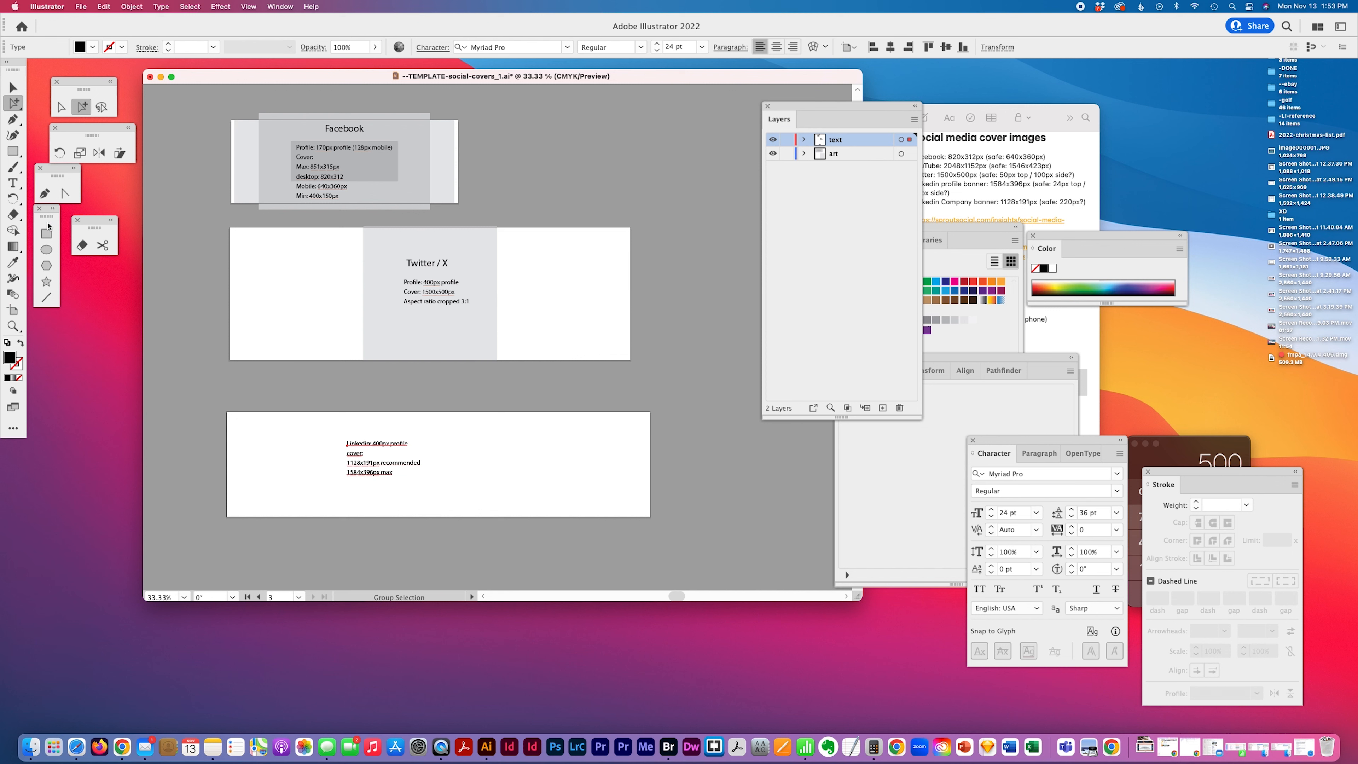
pyautogui.click(46, 233)
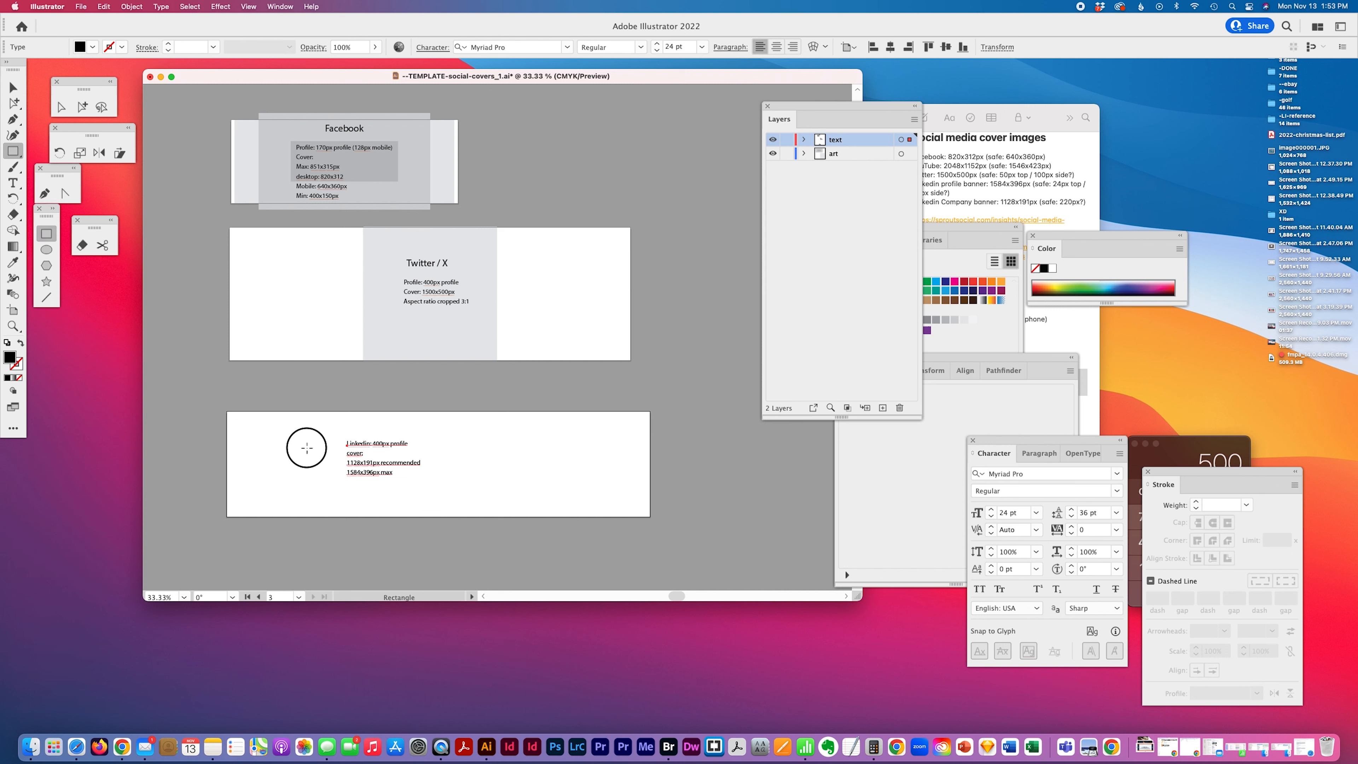
pyautogui.click(307, 447)
pyautogui.write('112')
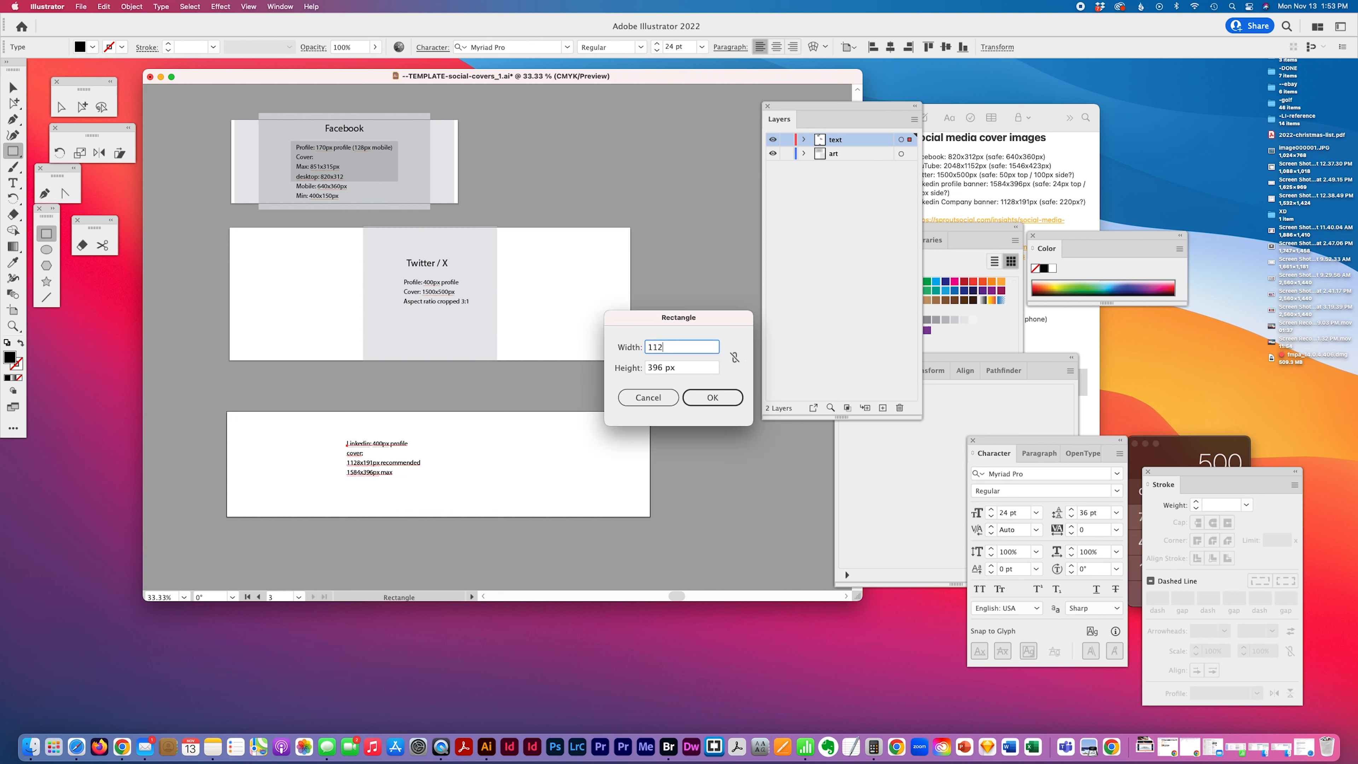
pyautogui.write('8')
pyautogui.press('Tab')
pyautogui.write('191')
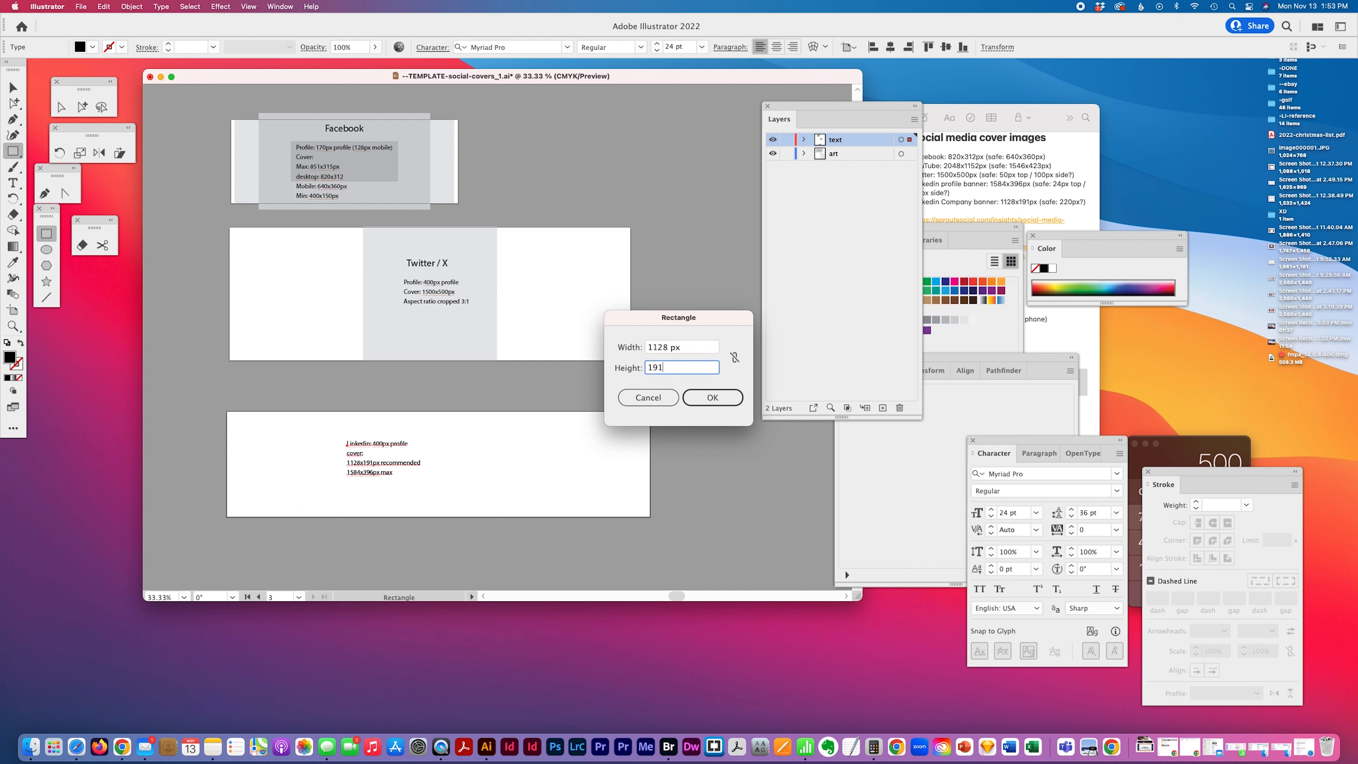
pyautogui.click(695, 394)
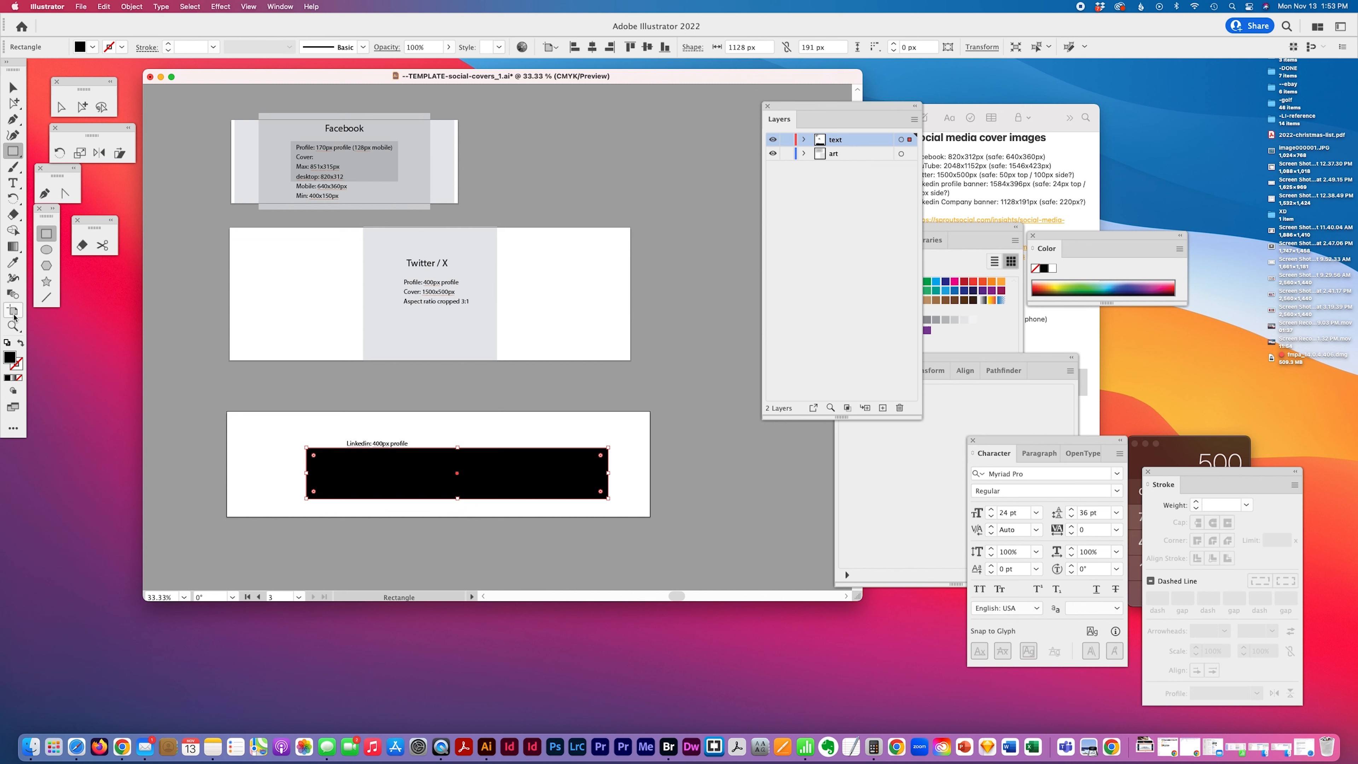
# Apply the Facebook guide rectangle's gray fill to the new rectangle with the Eyedropper
pyautogui.click(13, 262)
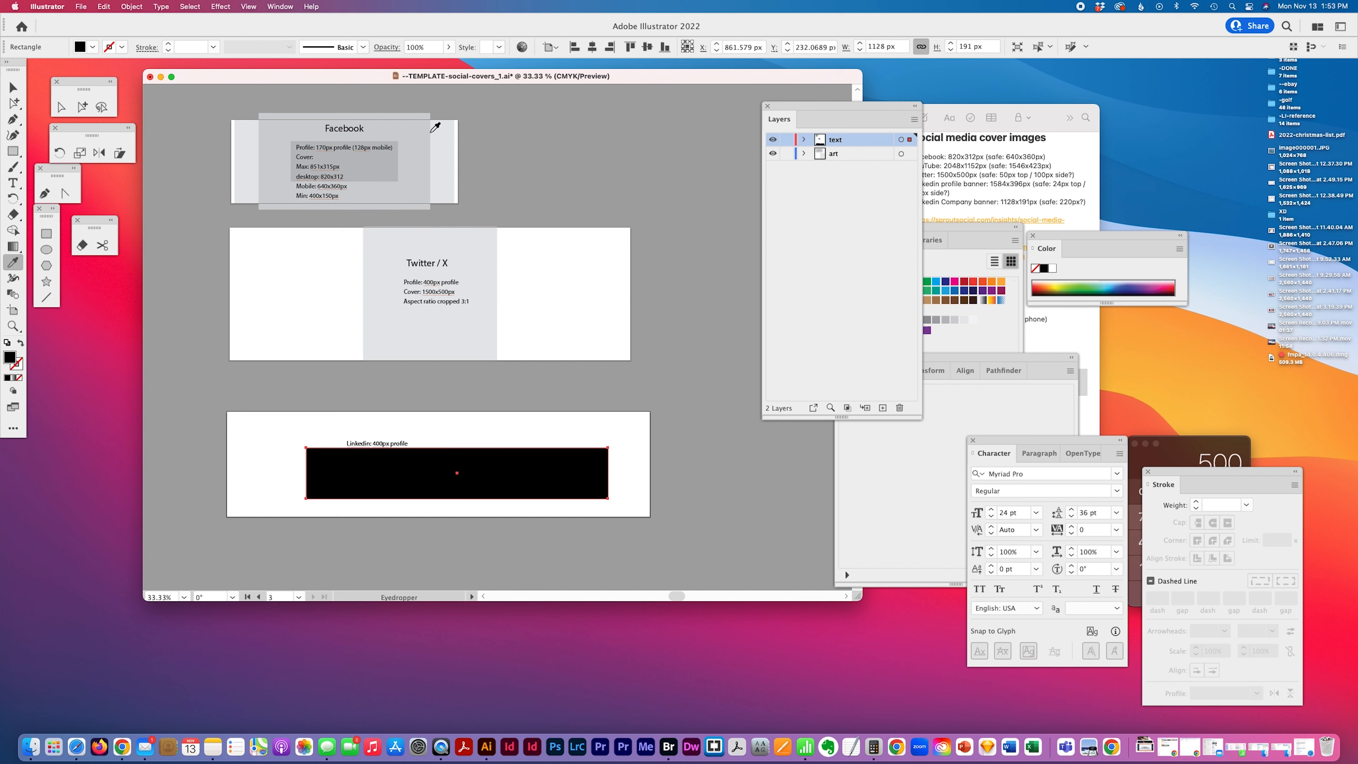
pyautogui.click(442, 140)
# Center the gray rectangle horizontally and vertically on the LinkedIn artboard
pyautogui.click(592, 47)
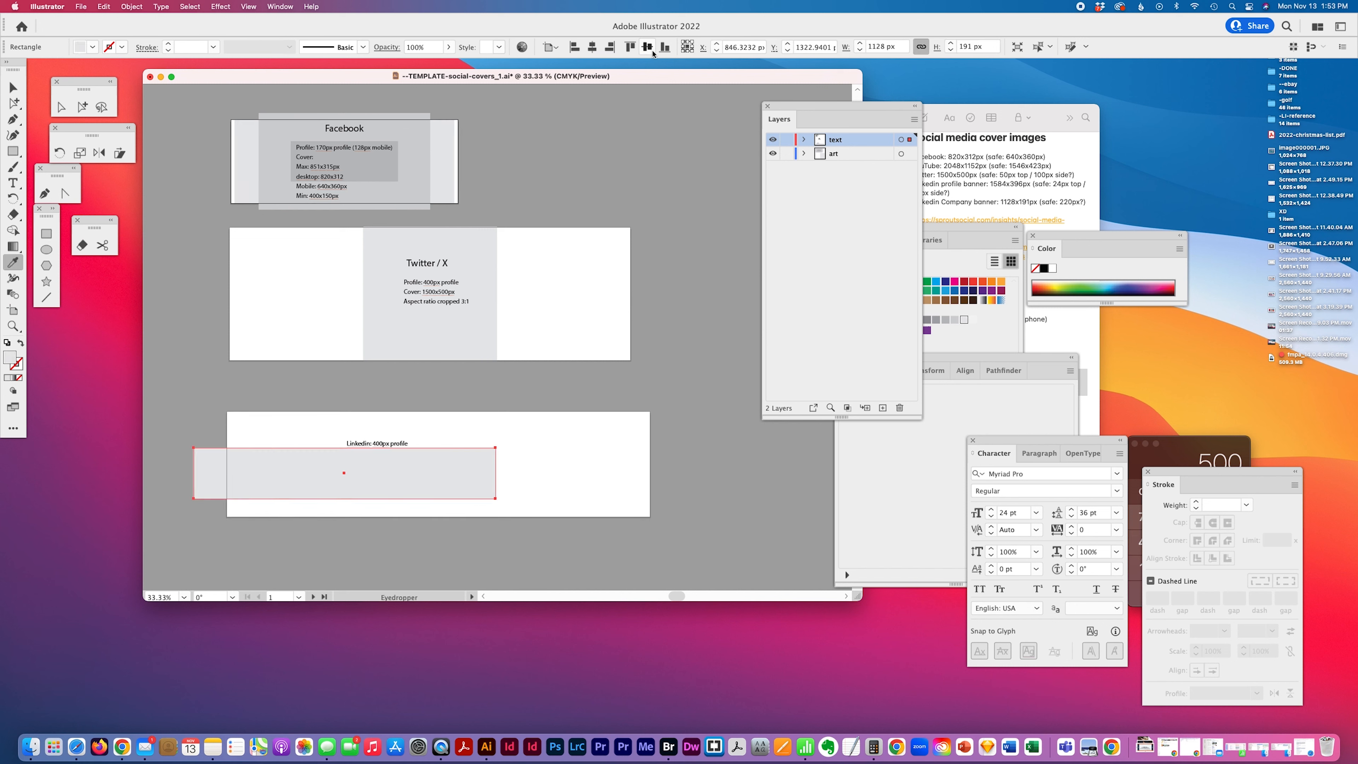
pyautogui.click(646, 47)
pyautogui.press('super+z')
pyautogui.click(81, 107)
pyautogui.click(601, 455)
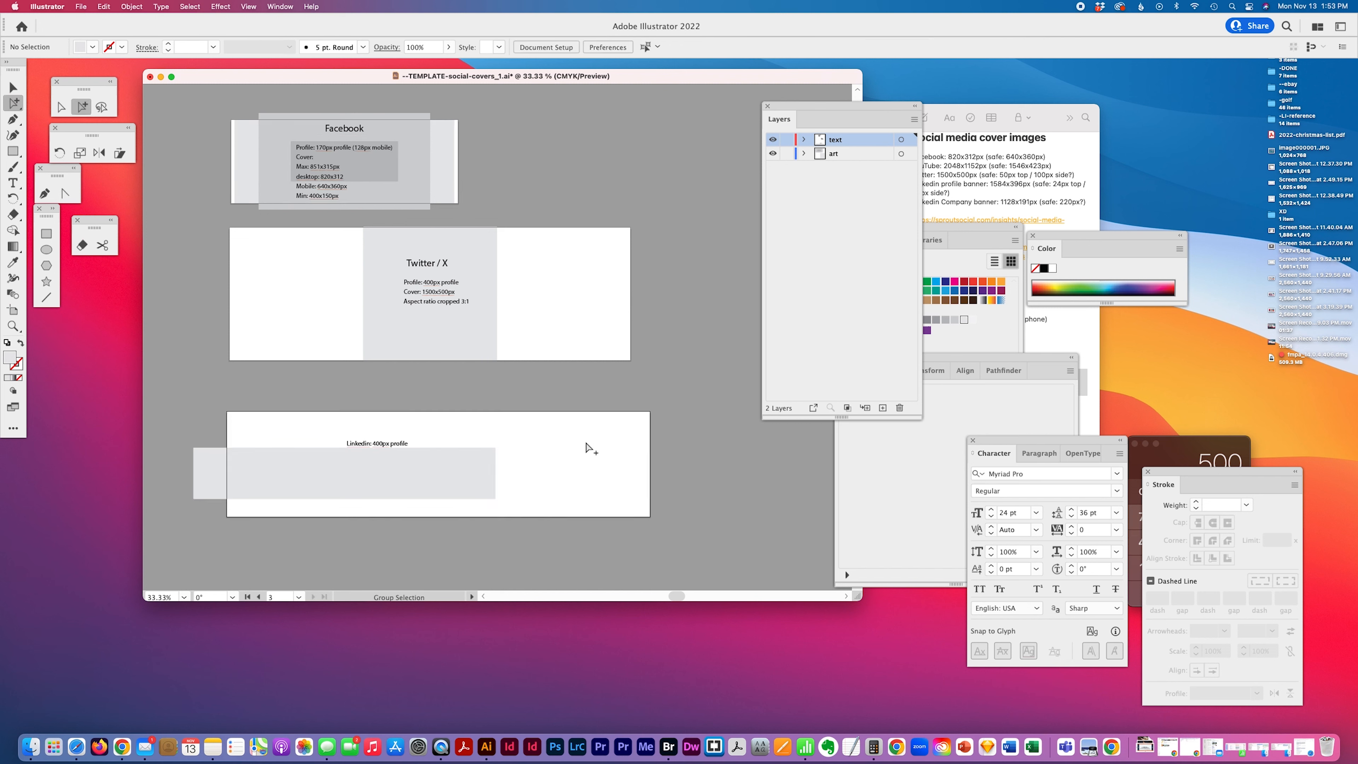
pyautogui.click(478, 480)
pyautogui.click(591, 47)
pyautogui.click(646, 47)
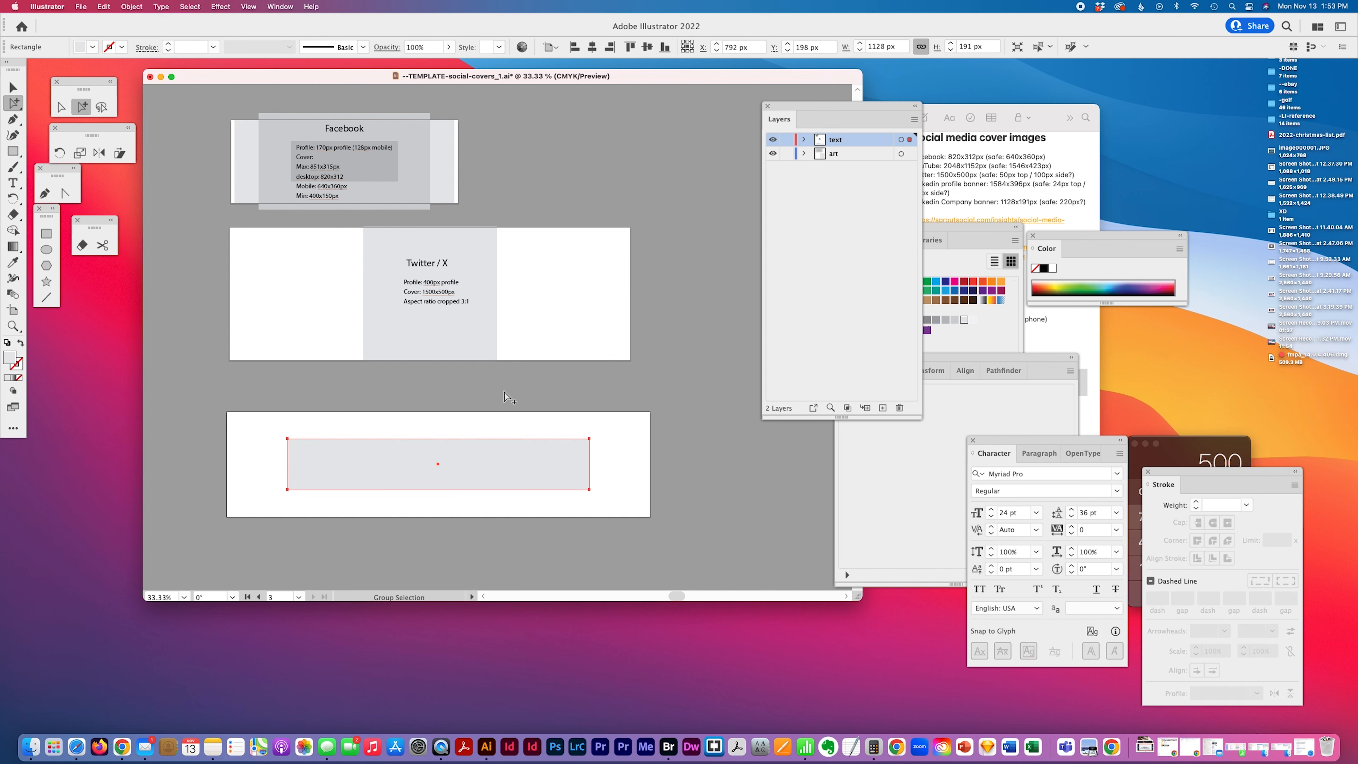
# Move the gray rectangle from the text layer into the art layer beneath the notes
pyautogui.moveTo(420, 536); pyautogui.dragTo(378, 471)
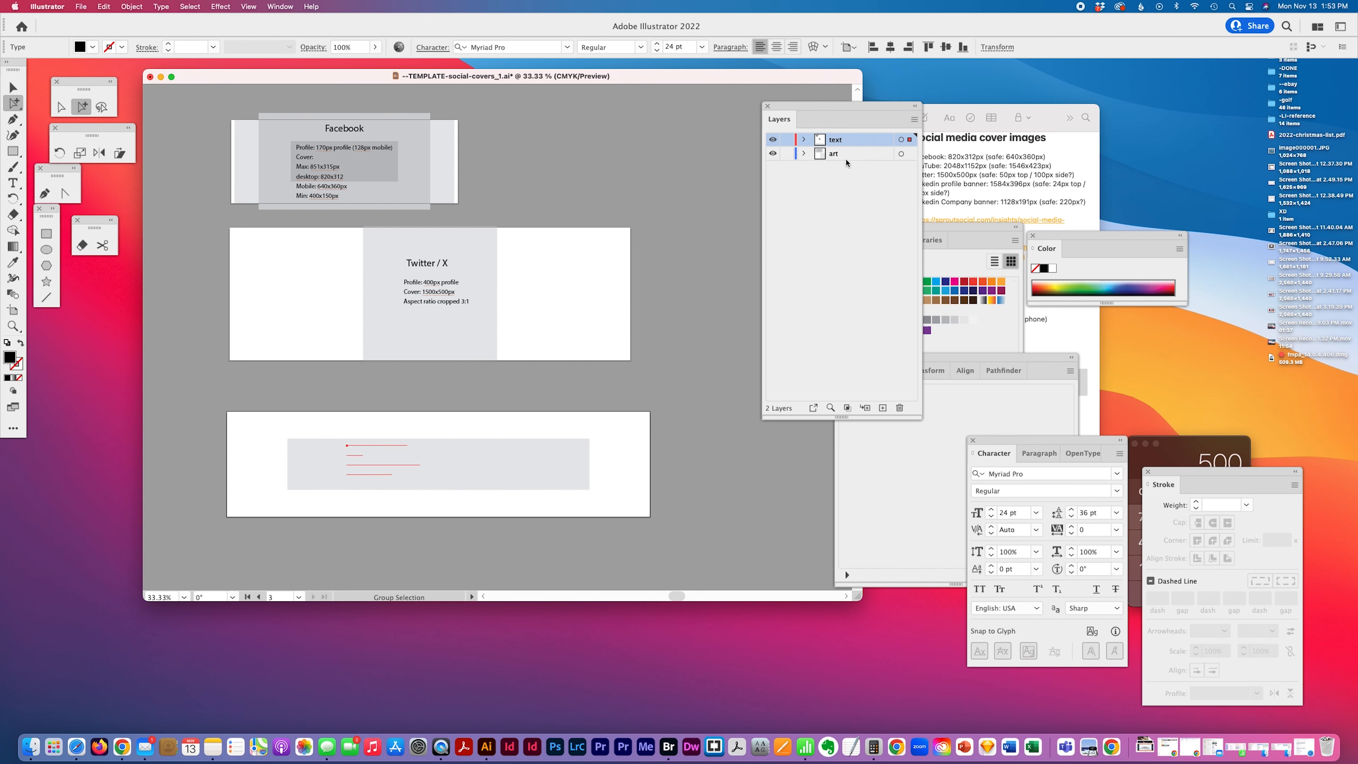
pyautogui.click(529, 445)
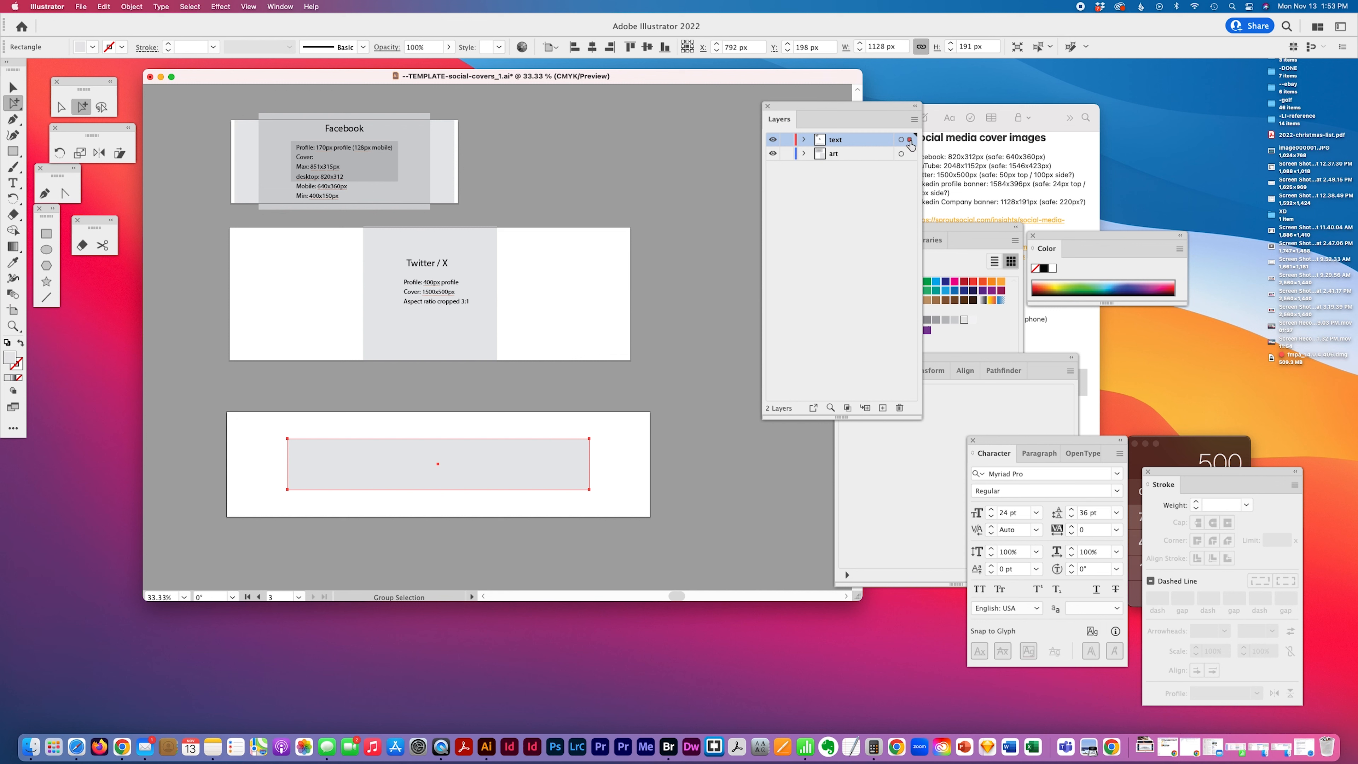
pyautogui.moveTo(910, 140); pyautogui.dragTo(909, 153)
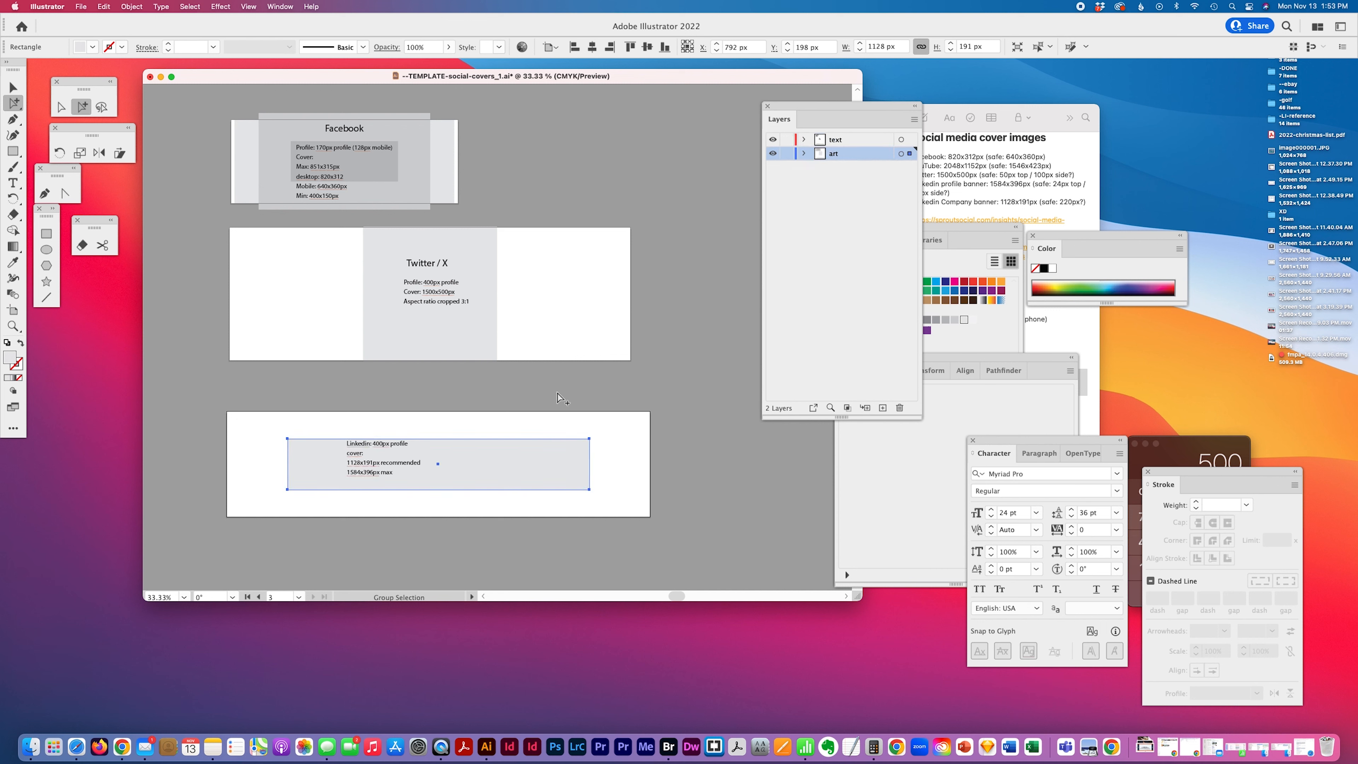
# Reposition the LinkedIn notes text onto the center of the gray rectangle
pyautogui.click(362, 447)
pyautogui.moveTo(362, 446); pyautogui.dragTo(396, 452)
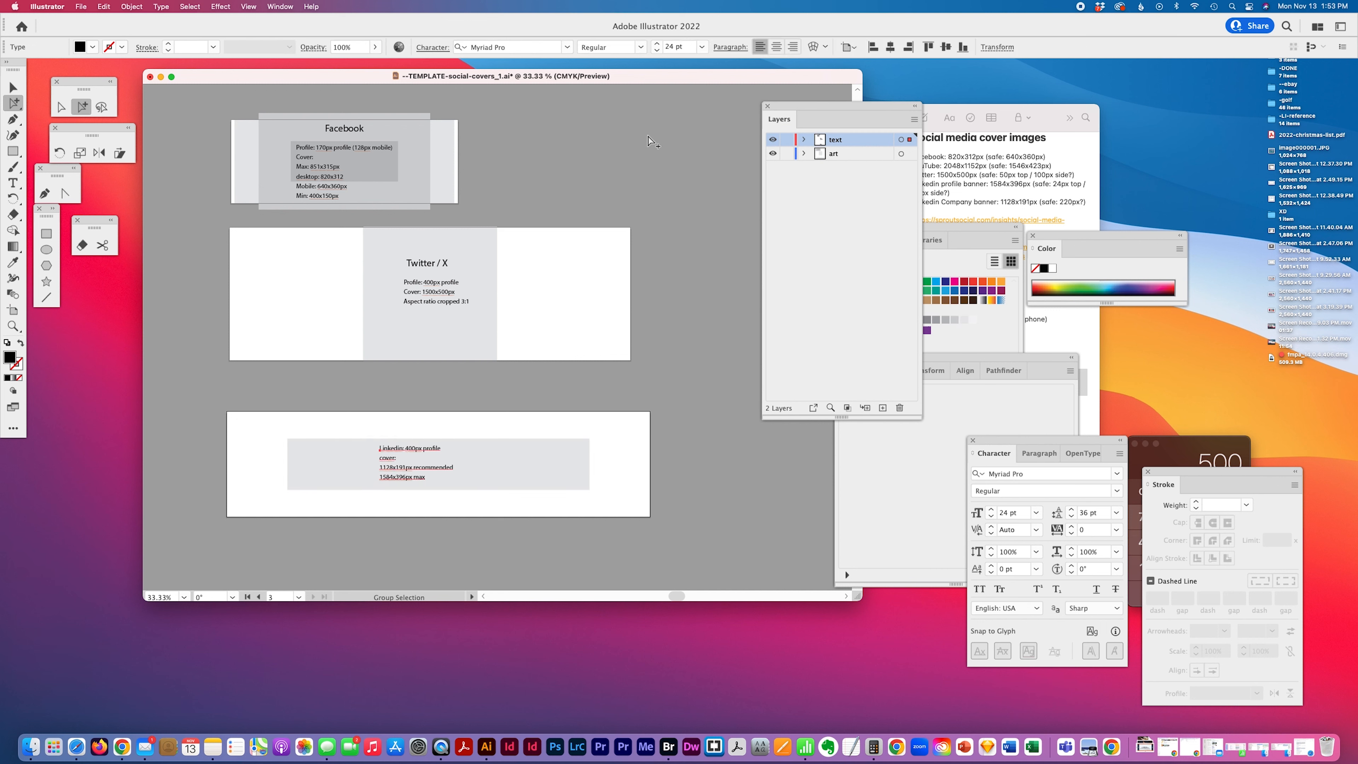
pyautogui.click(890, 46)
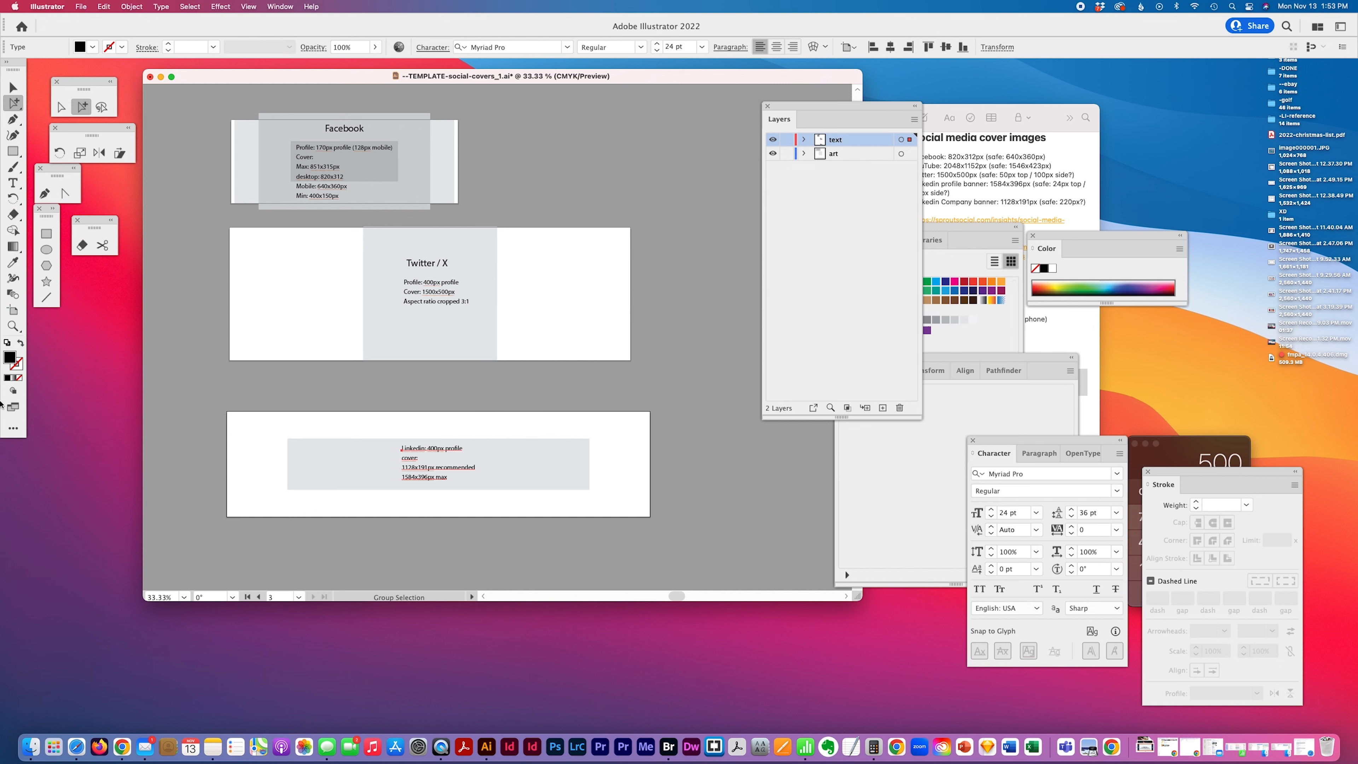
# Duplicate the Twitter / X heading onto the top of the LinkedIn artboard
pyautogui.click(13, 326)
pyautogui.click(374, 441)
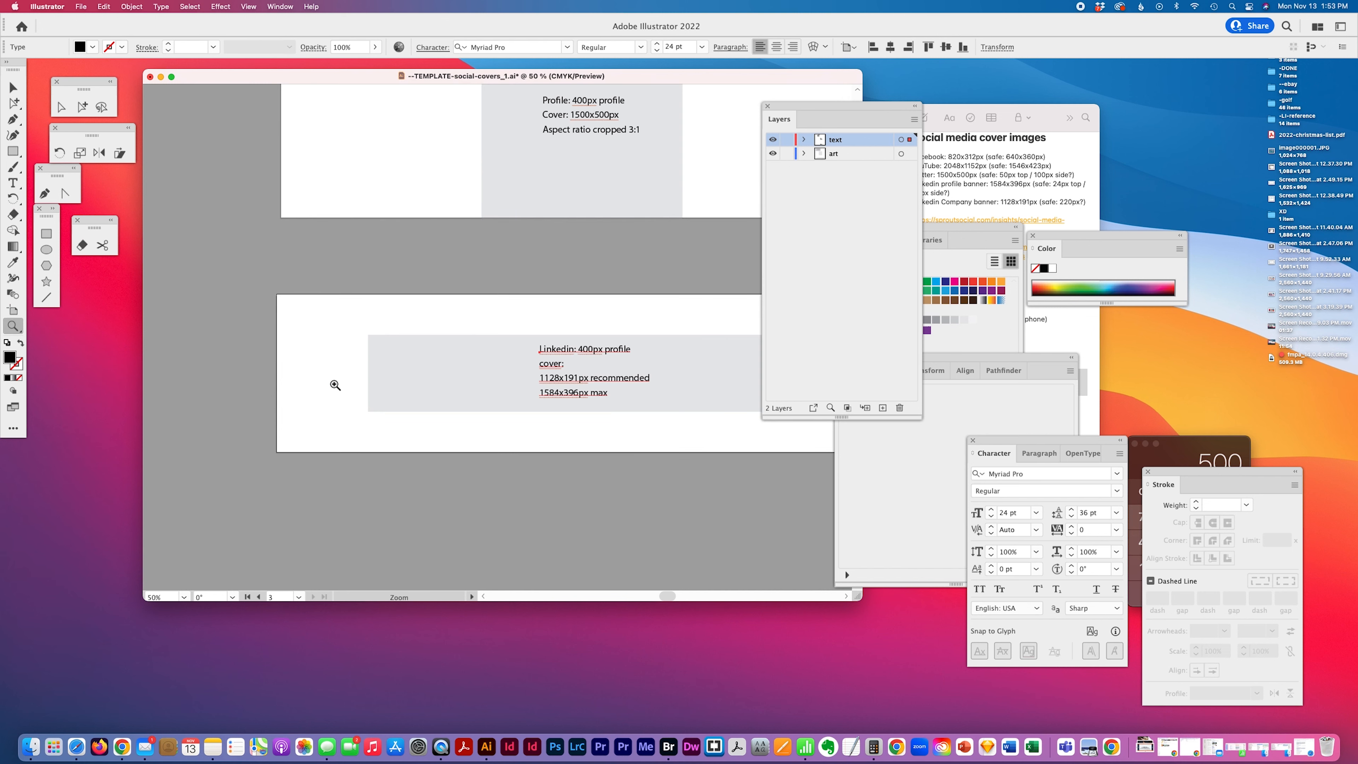
pyautogui.click(82, 106)
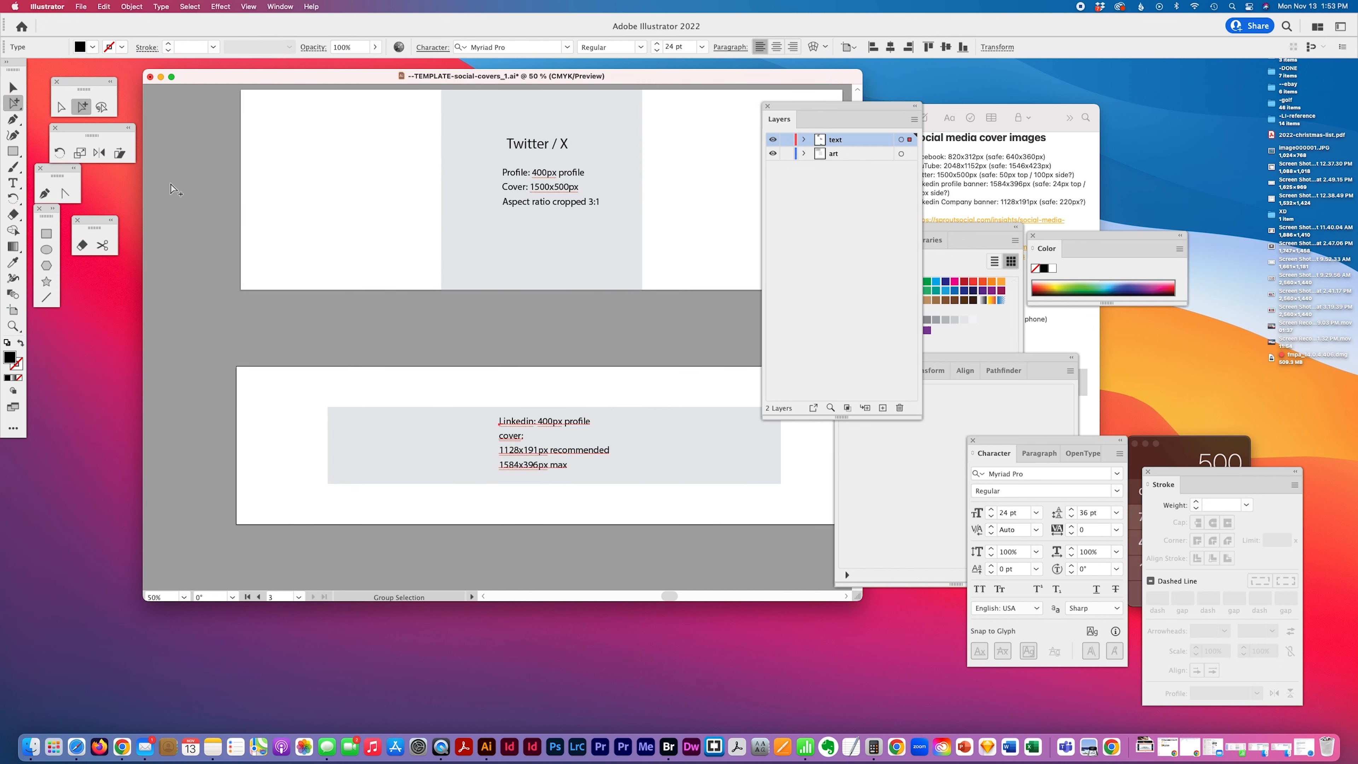
pyautogui.scroll(3, 457, 262)
pyautogui.moveTo(543, 194); pyautogui.dragTo(514, 438)
# Retitle the copied heading as LinkedIn
pyautogui.click(13, 182)
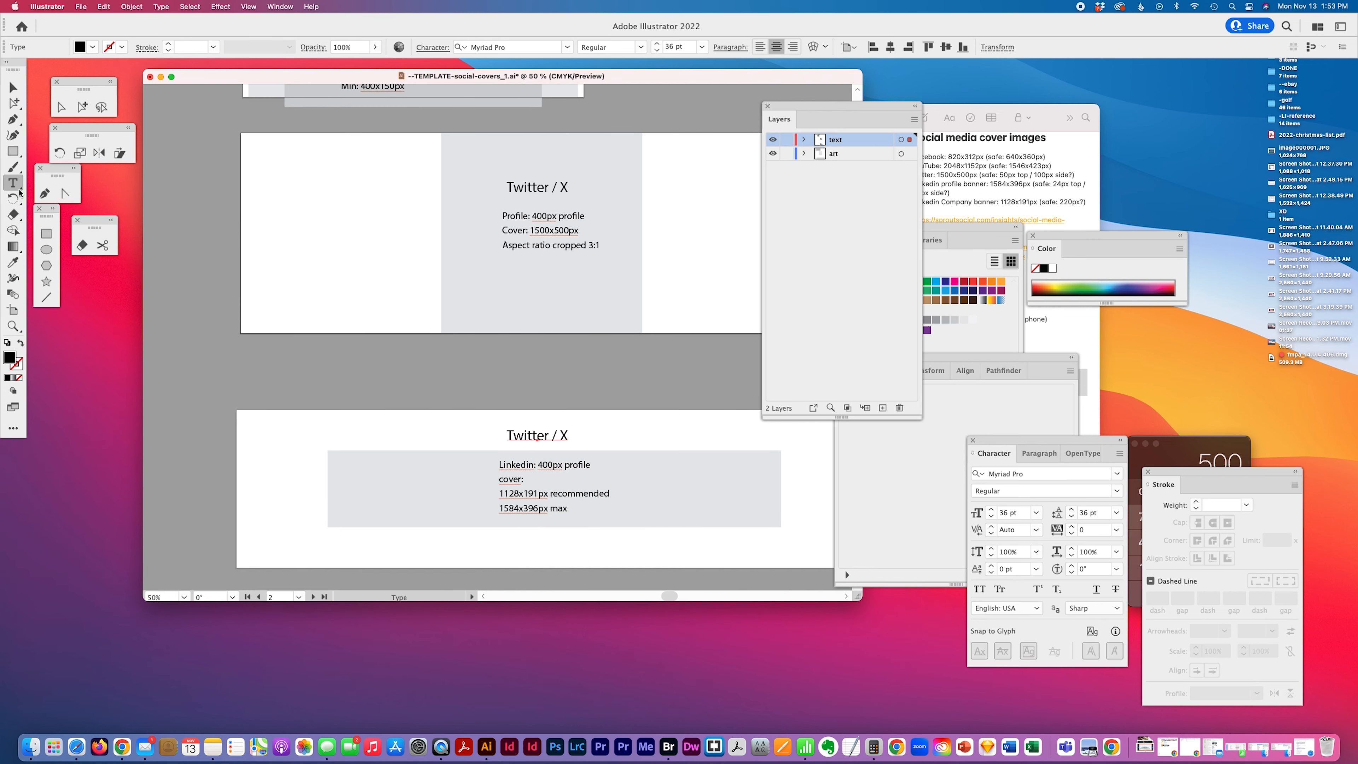
pyautogui.tripleClick(562, 436)
pyautogui.write('Linked')
pyautogui.press('super+a')
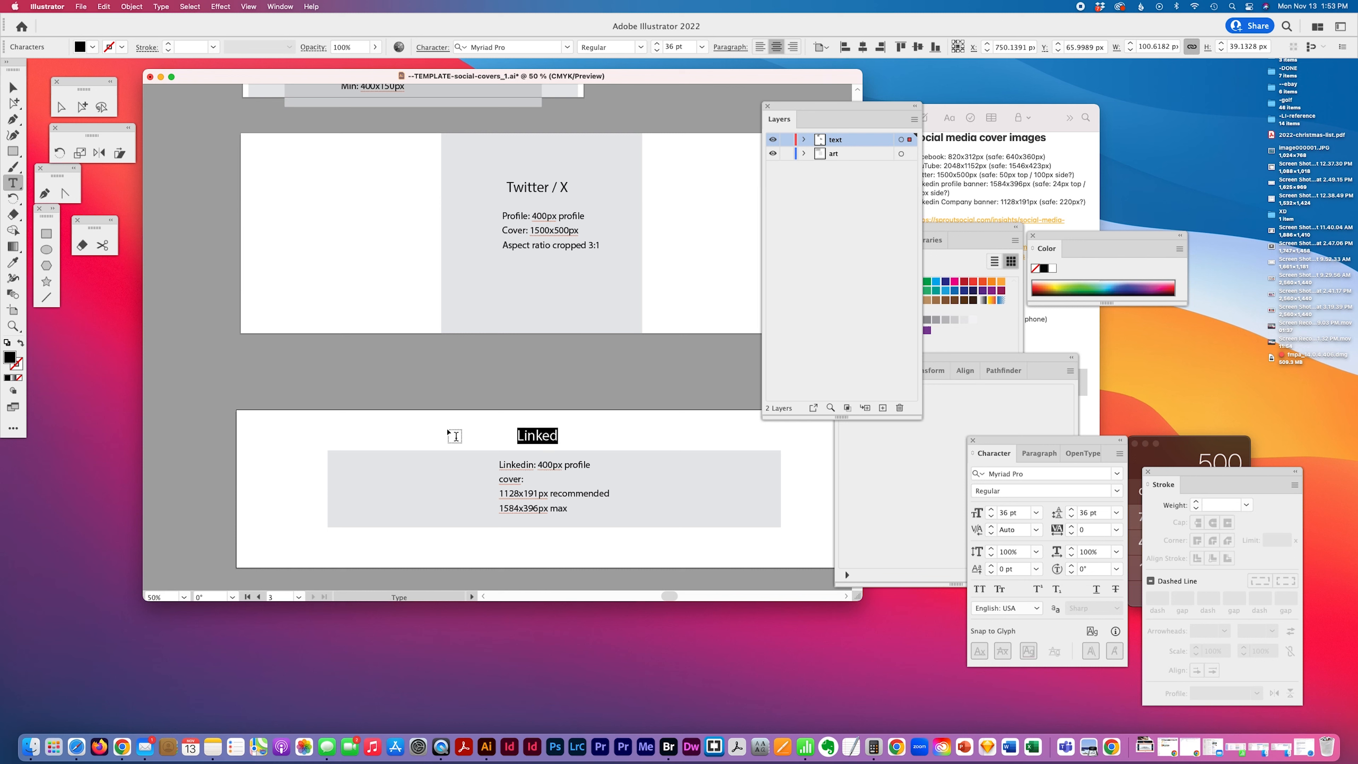
pyautogui.write('LinkedIn')
pyautogui.press('BackSpace')
# Delete the "Linkedin:" prefix from the first line of the notes text
pyautogui.hscroll(-2, 443, 452)
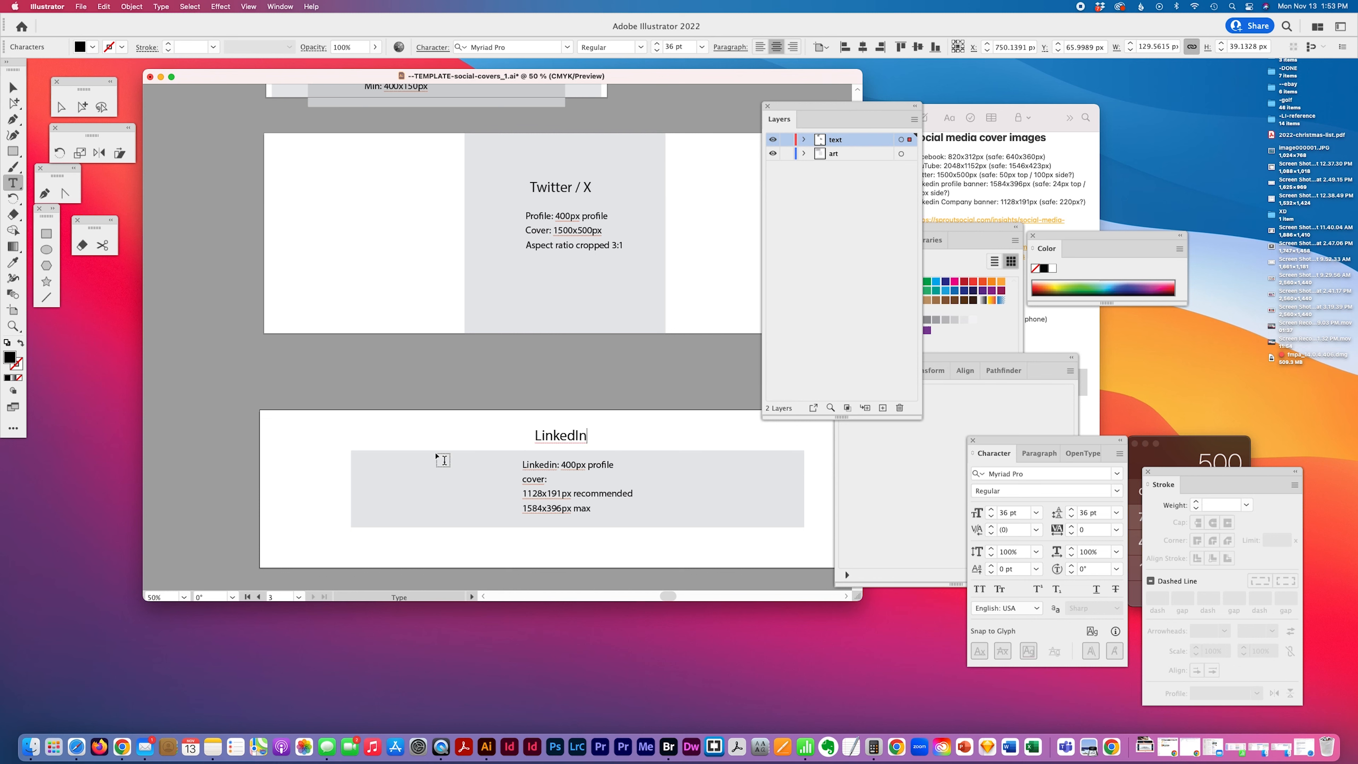
pyautogui.moveTo(560, 464); pyautogui.dragTo(455, 462)
pyautogui.press('BackSpace')
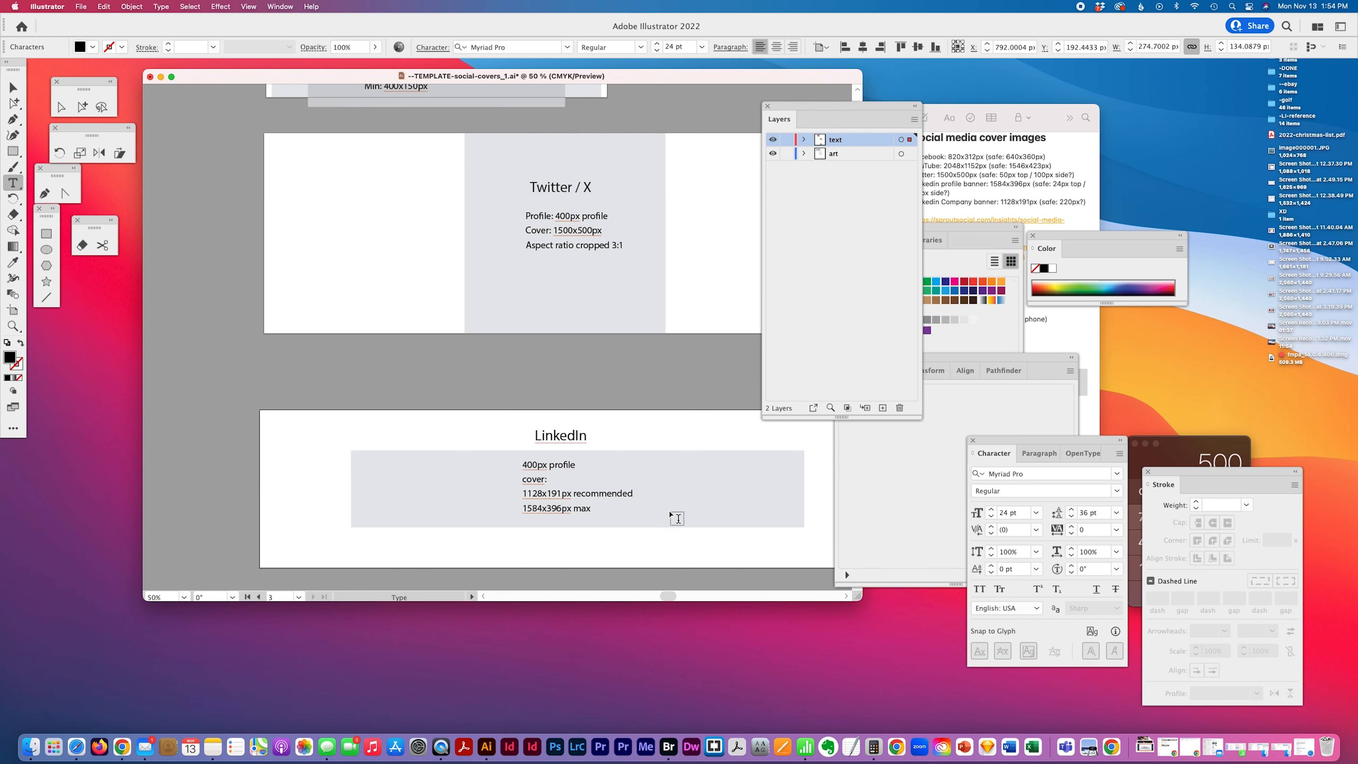
# Reorder the notes so the 1584x396px max line comes before the 1128x191px recommended line
pyautogui.hscroll(5, 644, 561)
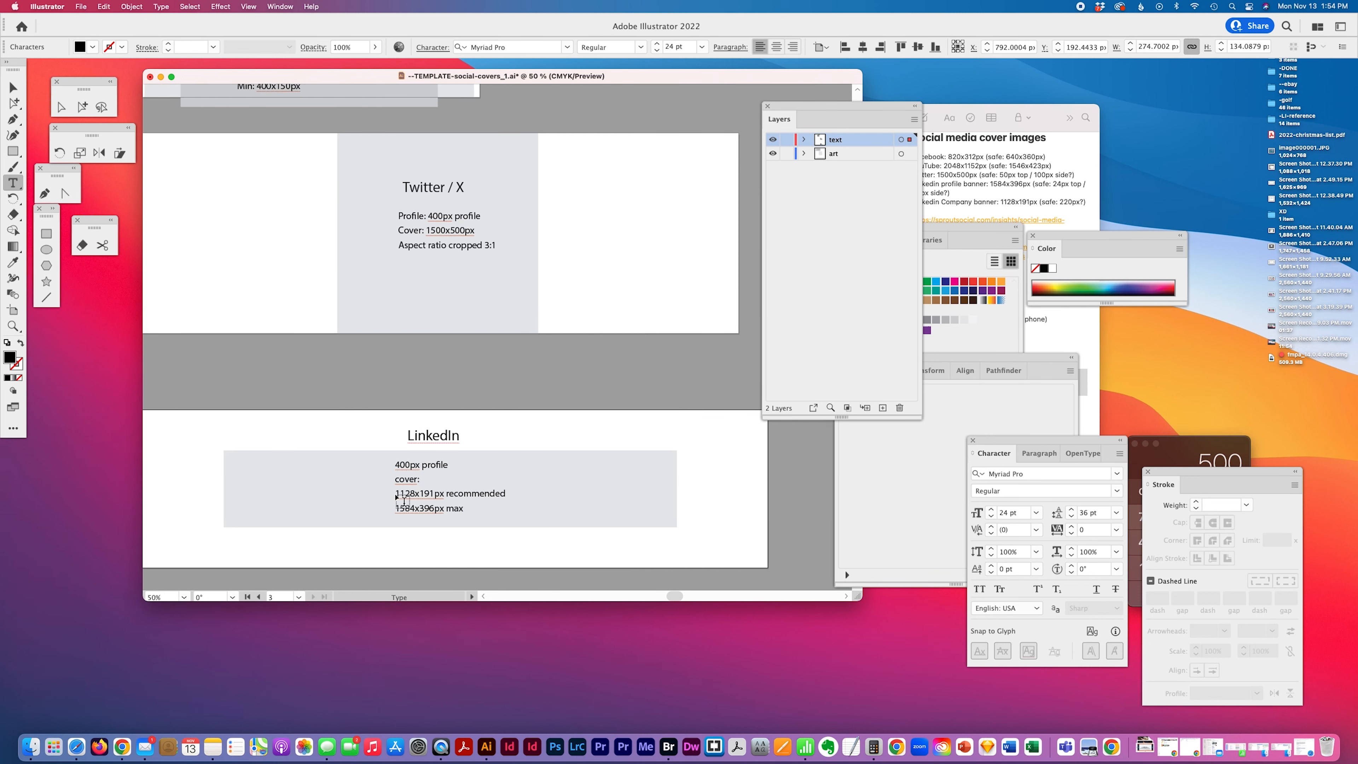
pyautogui.moveTo(396, 493); pyautogui.dragTo(548, 493)
pyautogui.press('BackSpace')
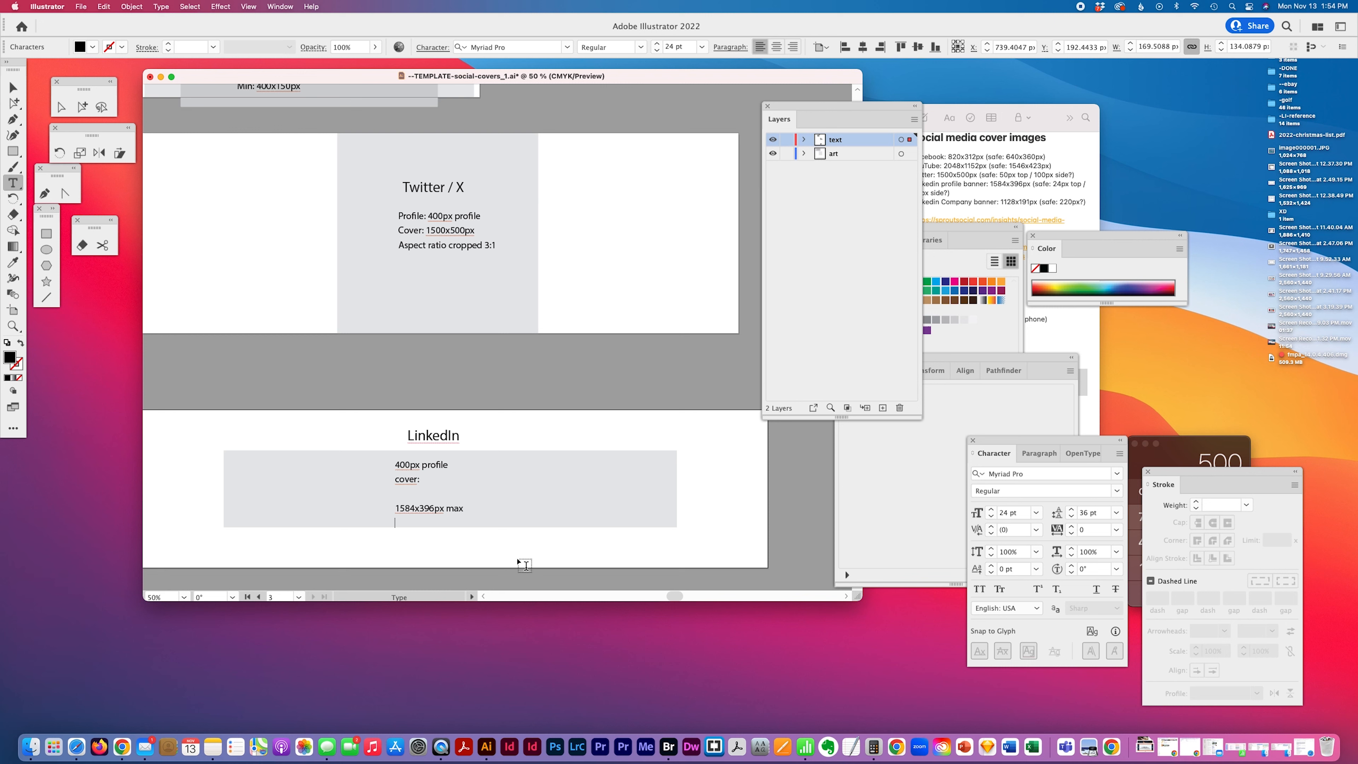
pyautogui.press('super+z')
pyautogui.click(396, 505)
pyautogui.press('BackSpace')
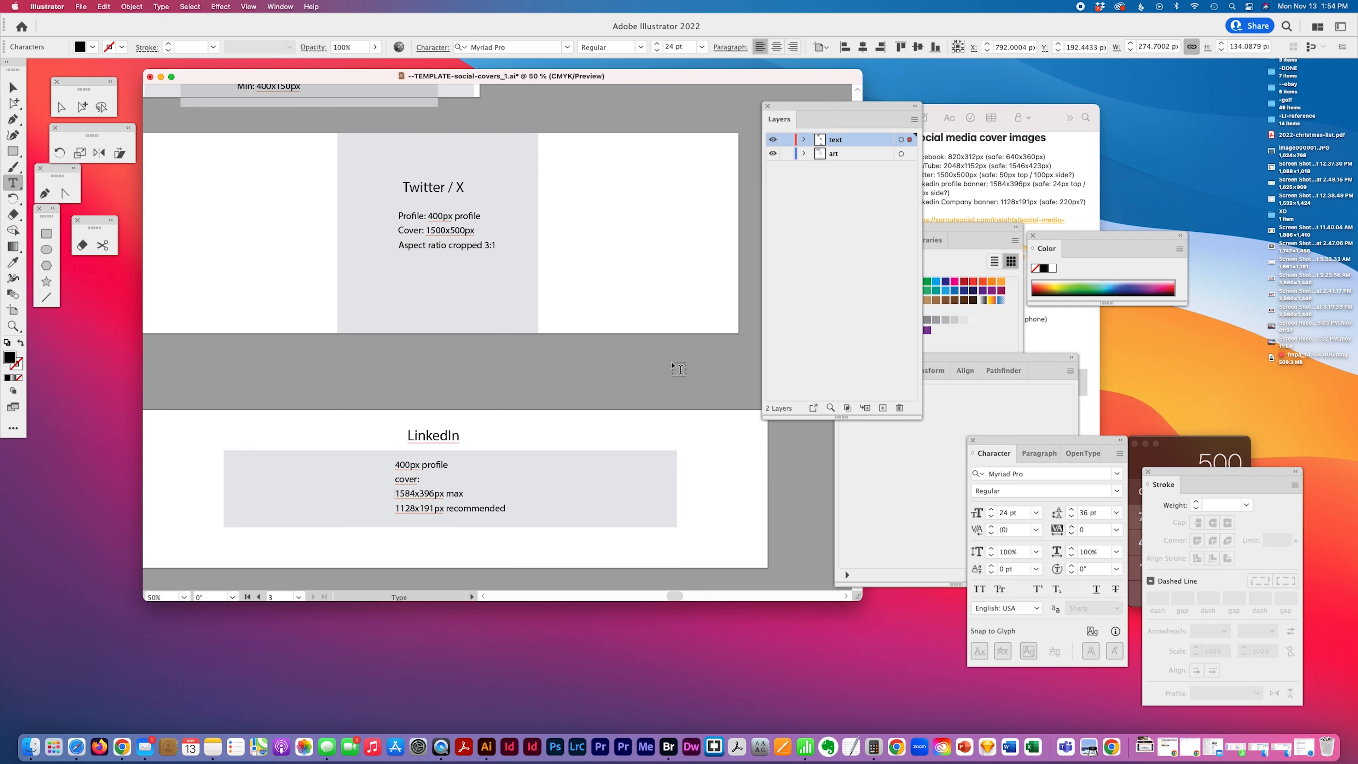
# Rename the LinkedIn artboard to LinkedIn-cover-image-1584x396px
pyautogui.scroll(-4, 710, 422)
pyautogui.hscroll(-3, 709, 422)
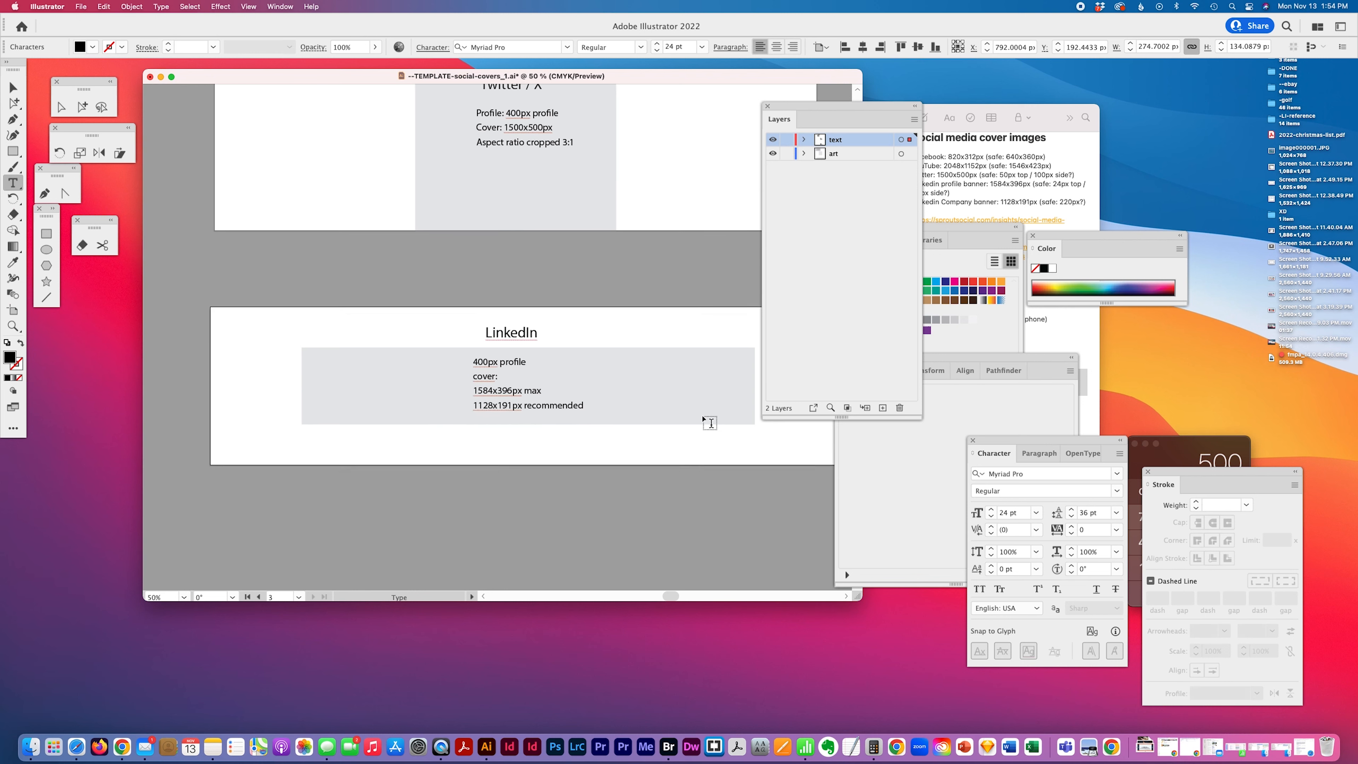
pyautogui.scroll(3, 374, 261)
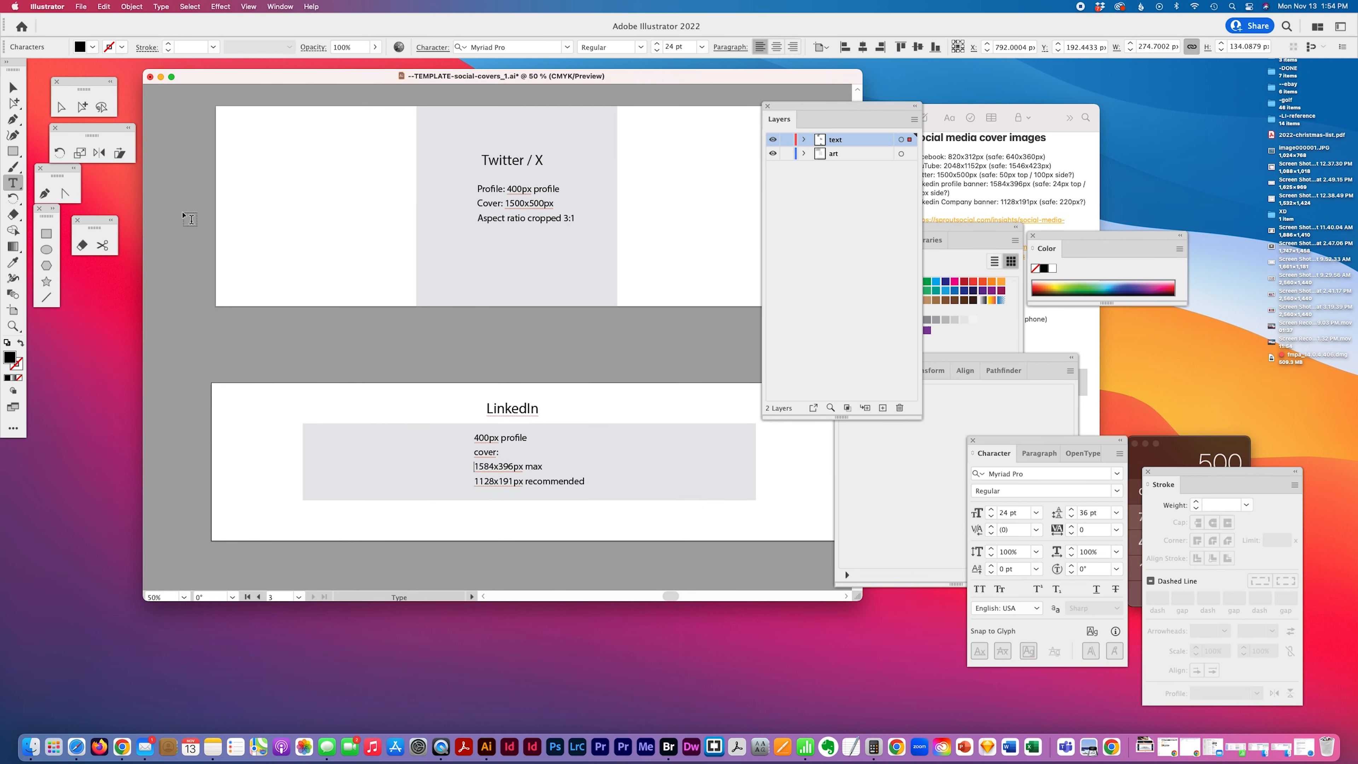
pyautogui.click(12, 309)
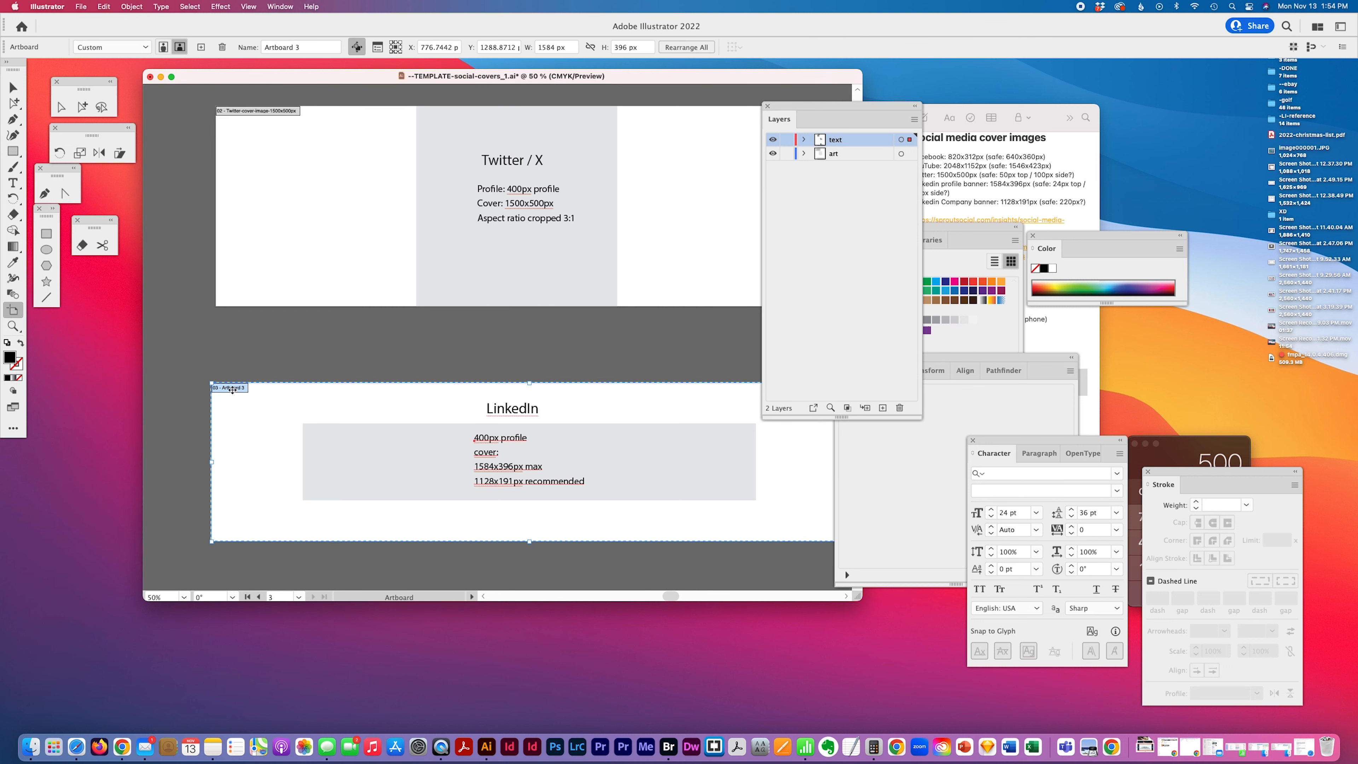
pyautogui.click(283, 47)
pyautogui.write('Lin')
pyautogui.write('kedIn-cover-image-')
pyautogui.write('1584x')
pyautogui.write('396')
pyautogui.write('px')
pyautogui.press('Return')
# Zoom out, switch to Notes and select the YouTube cover size entries
pyautogui.click(12, 325)
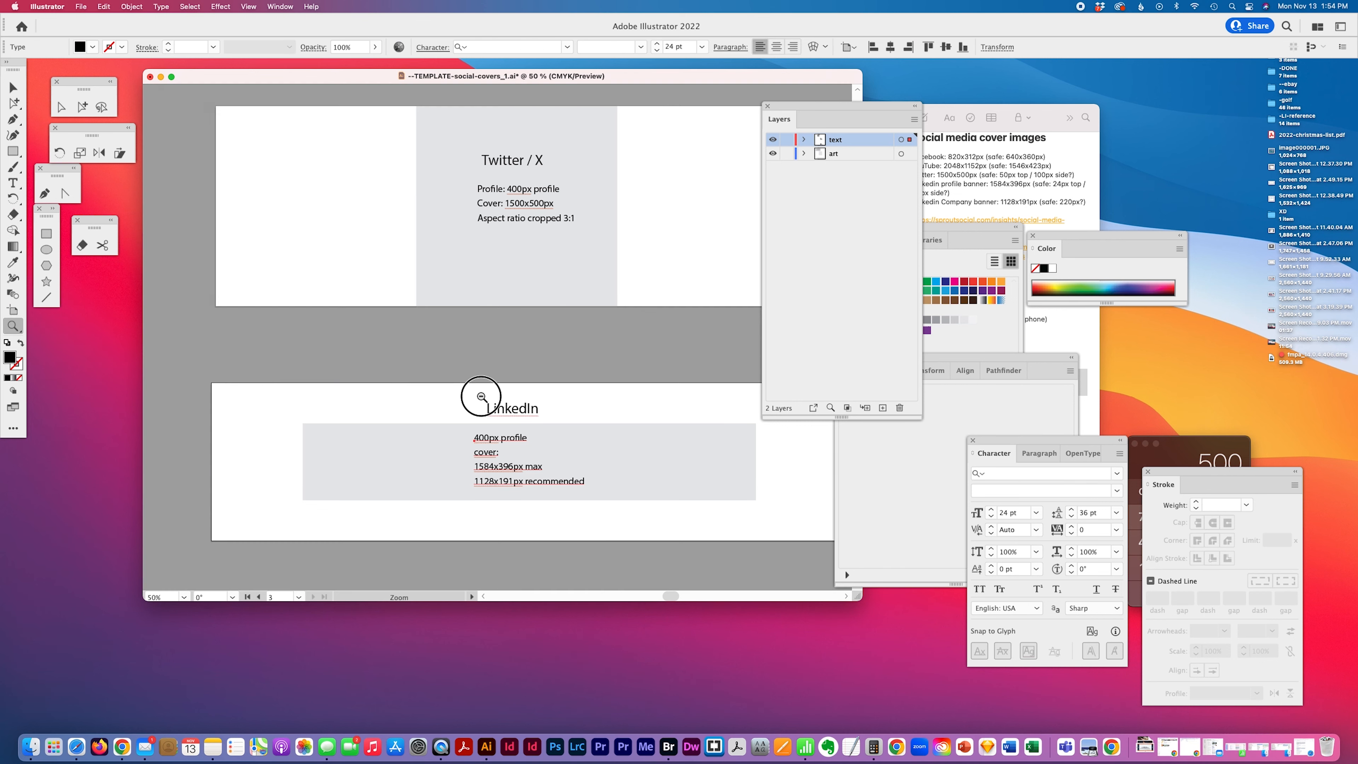
pyautogui.keyDown('alt'); pyautogui.click(481, 397); pyautogui.keyUp('alt')
pyautogui.click(1042, 186)
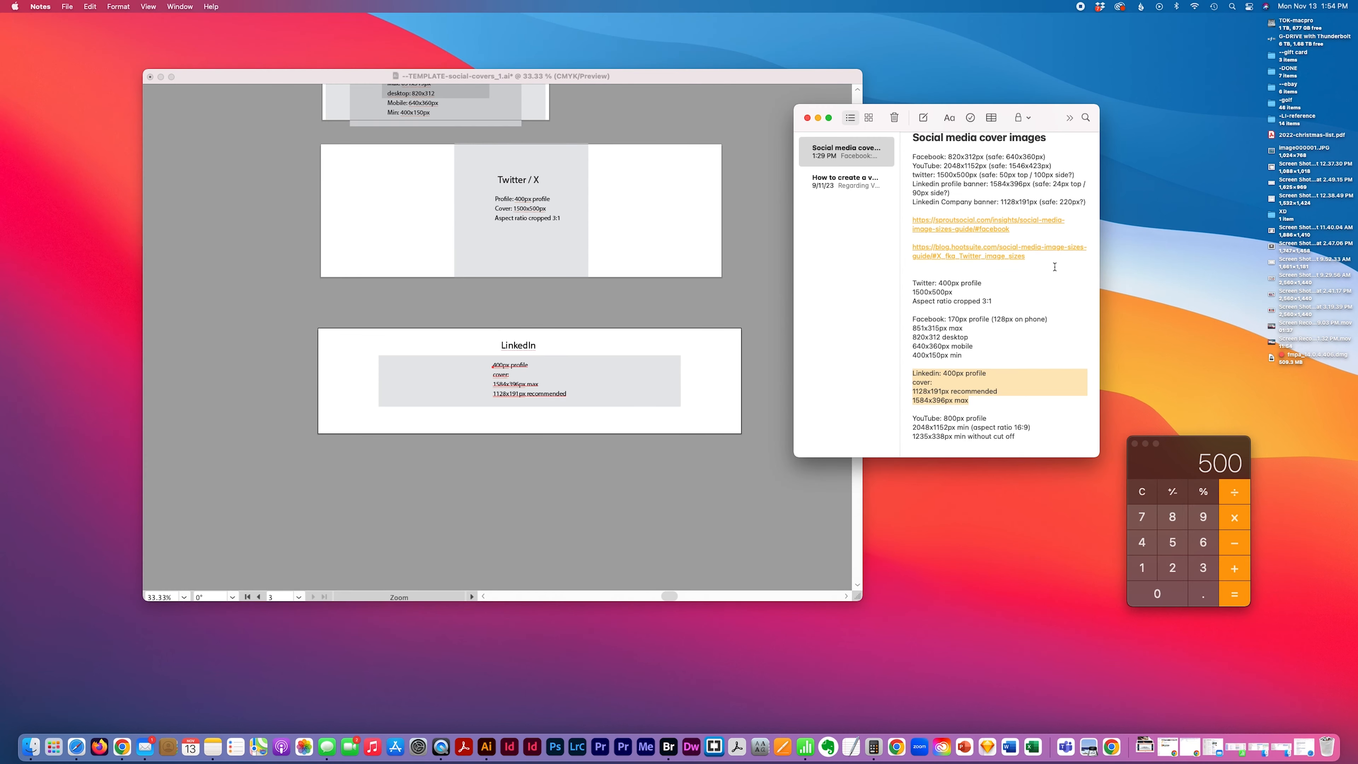
pyautogui.scroll(-2, 1054, 267)
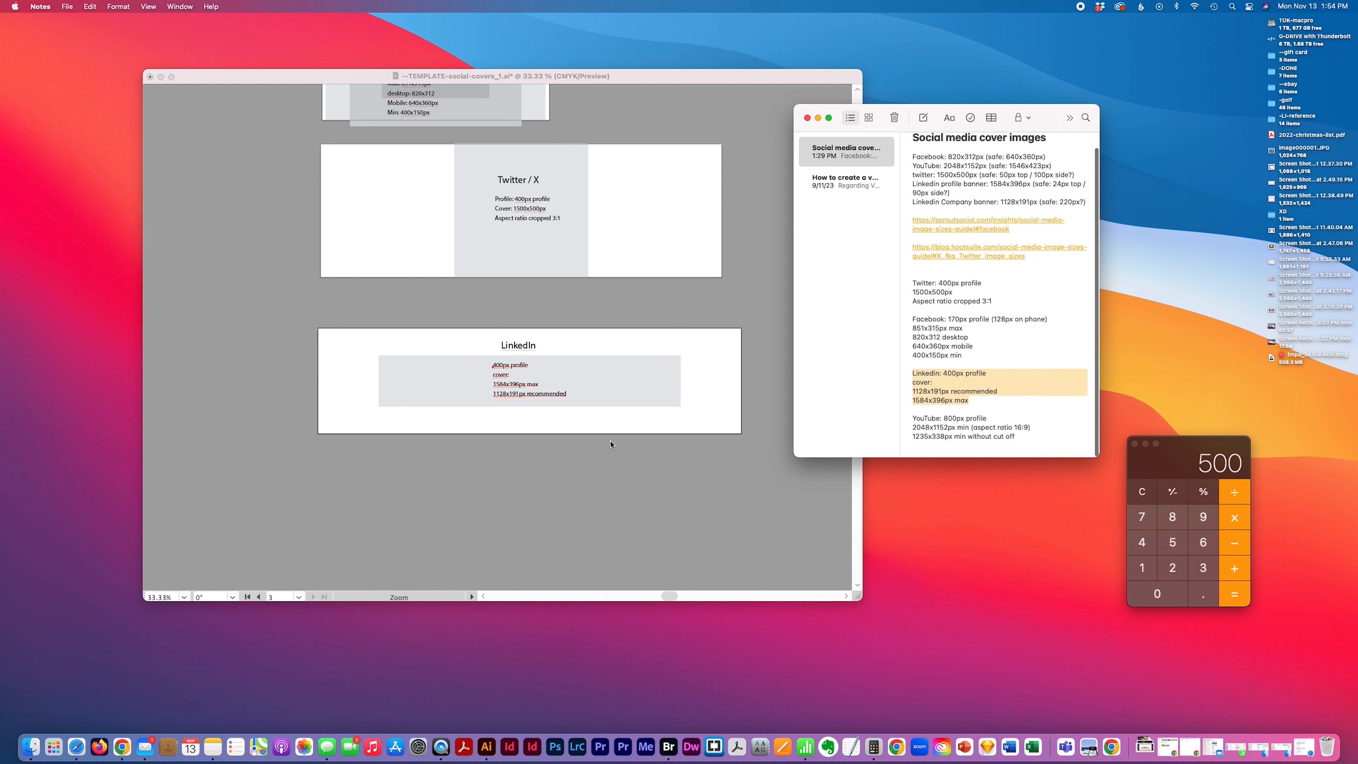
pyautogui.click(926, 428)
pyautogui.moveTo(914, 419); pyautogui.dragTo(1015, 436)
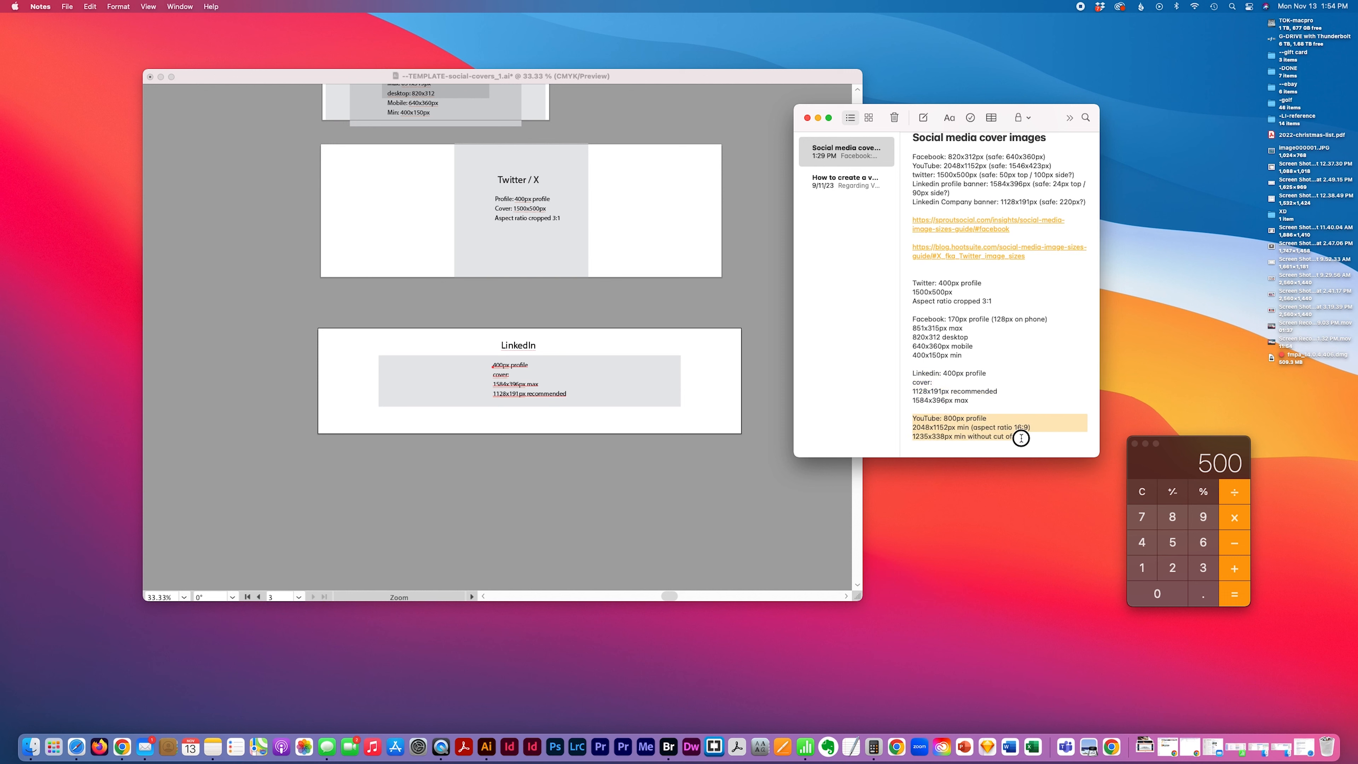
pyautogui.click(620, 540)
pyautogui.scroll(-4, 444, 387)
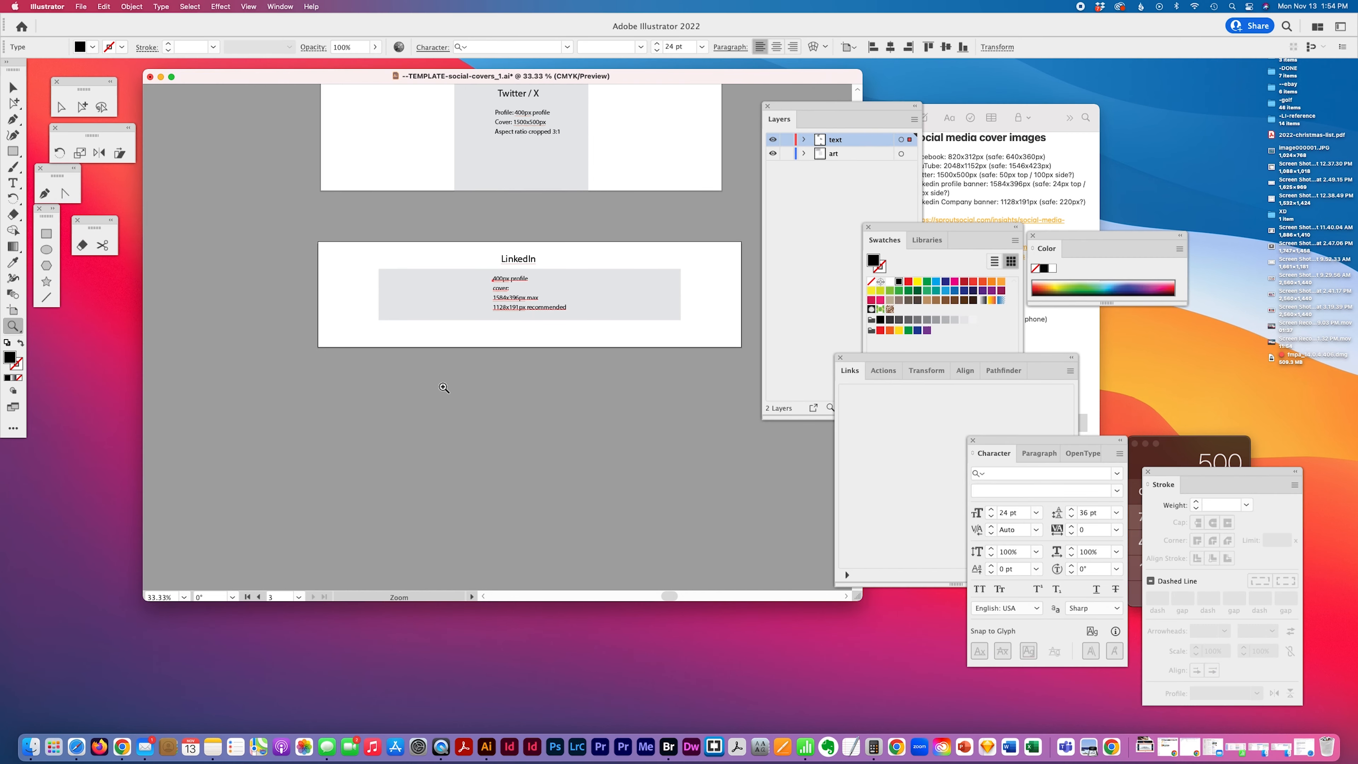
pyautogui.scroll(3, 444, 387)
pyautogui.click(14, 83)
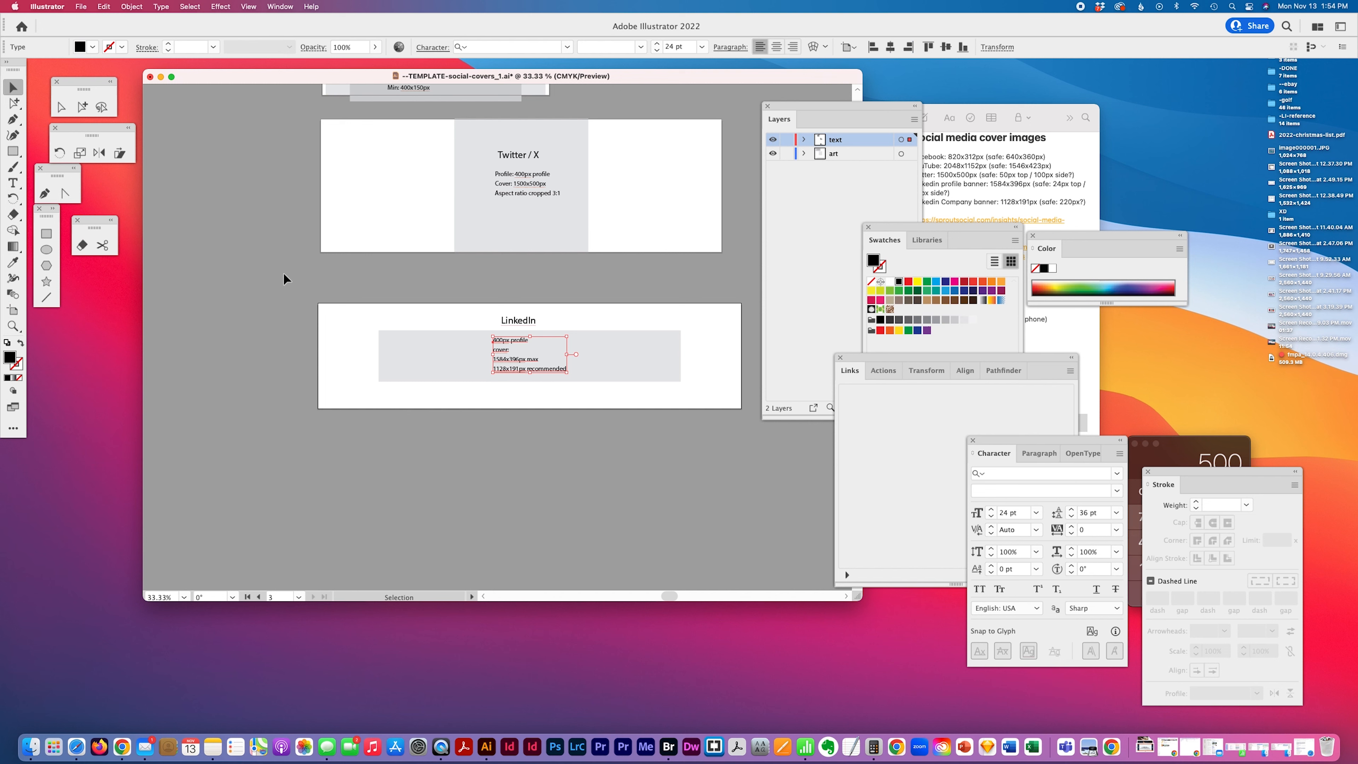
pyautogui.click(1008, 174)
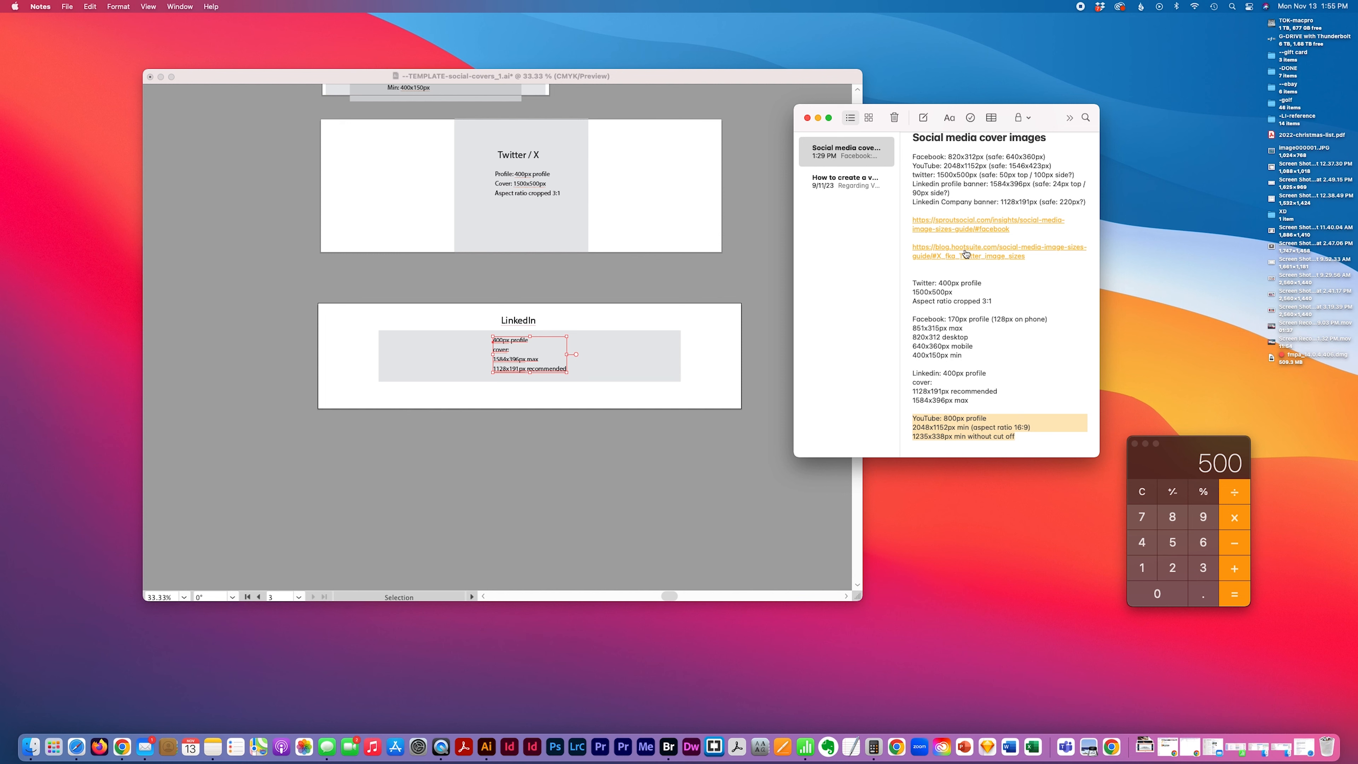
pyautogui.click(632, 499)
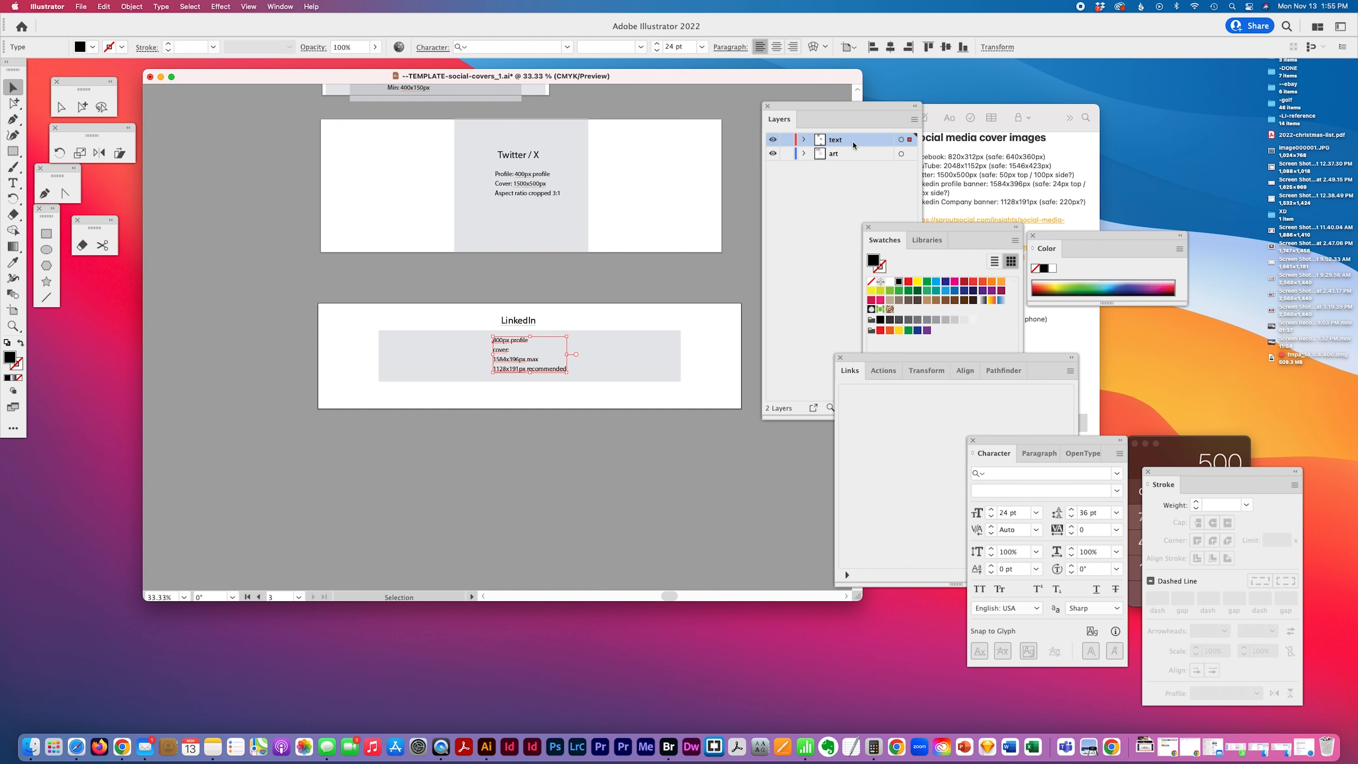
# Duplicate the LinkedIn notes text below its artboard and replace the copy's contents with the pasted YouTube cover notes
pyautogui.click(81, 107)
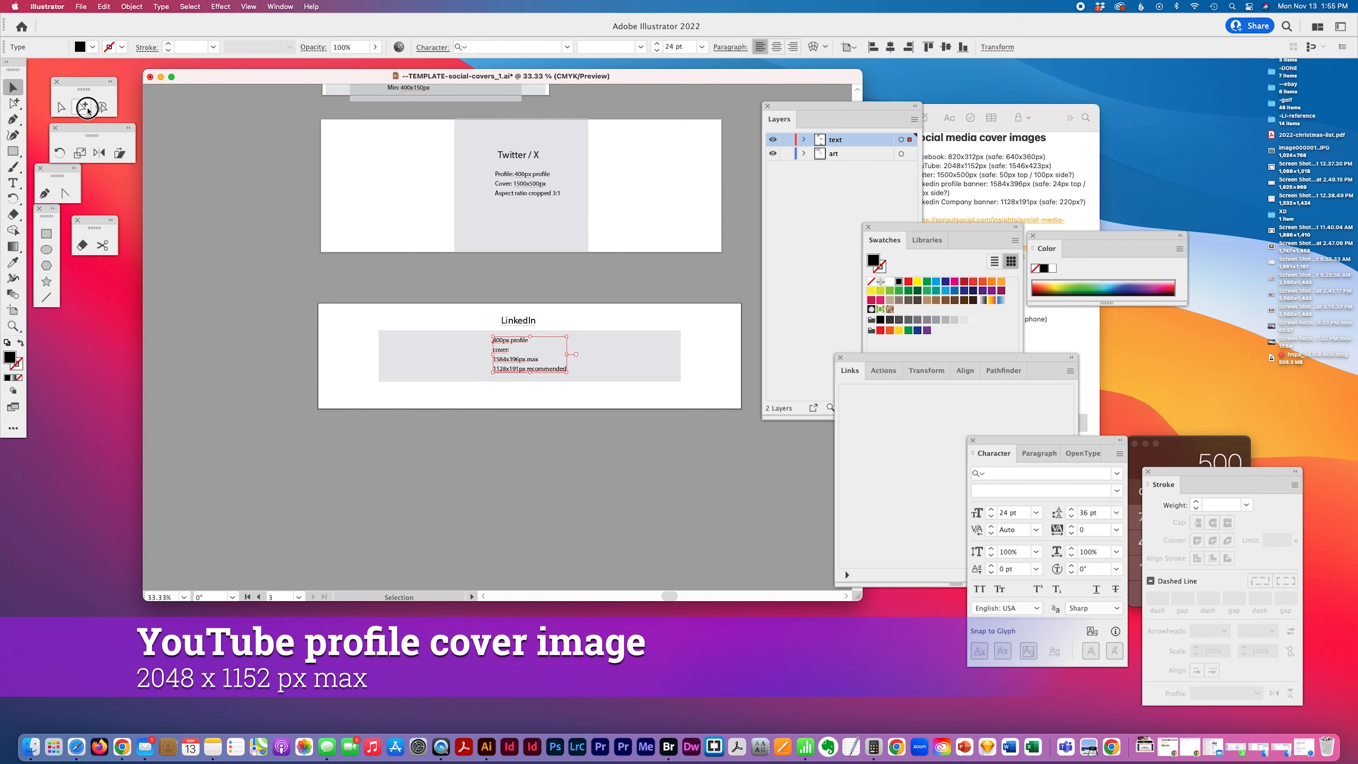
pyautogui.moveTo(522, 345); pyautogui.dragTo(521, 456)
pyautogui.click(13, 182)
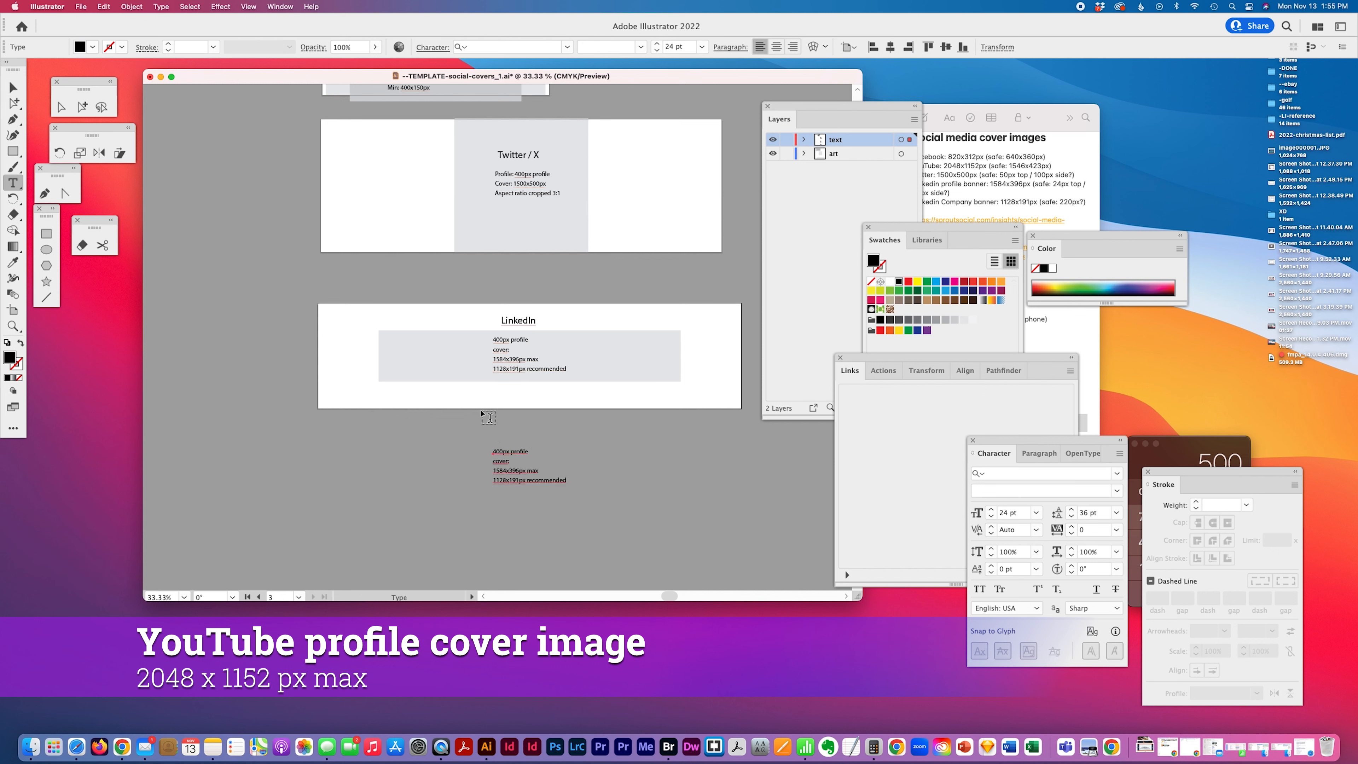
pyautogui.doubleClick(500, 451)
pyautogui.press('super+a')
pyautogui.write('YouTube: 800px profile 2048x1152px min (aspect ratio 16:9) 1235x338px min without cut off')
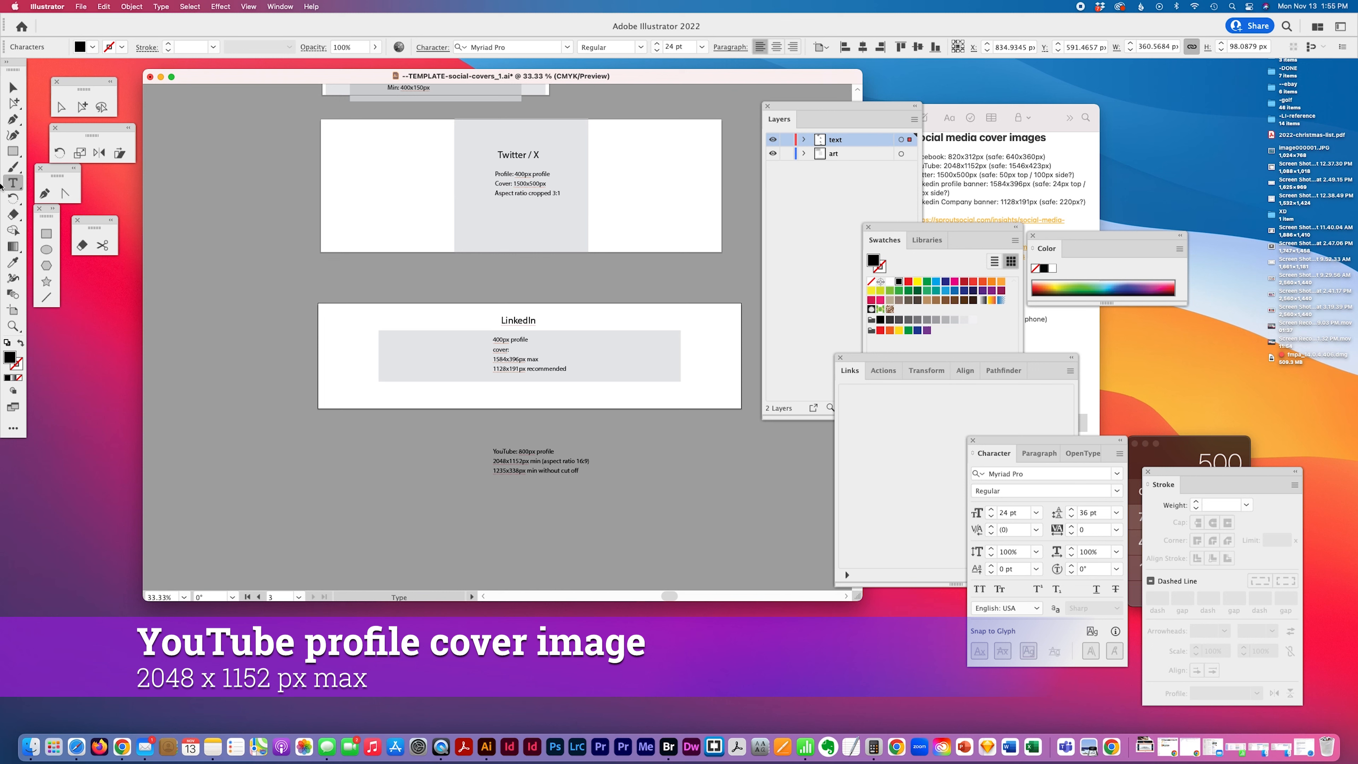
# Draw a new artboard around the YouTube notes below the LinkedIn artboard
pyautogui.click(46, 233)
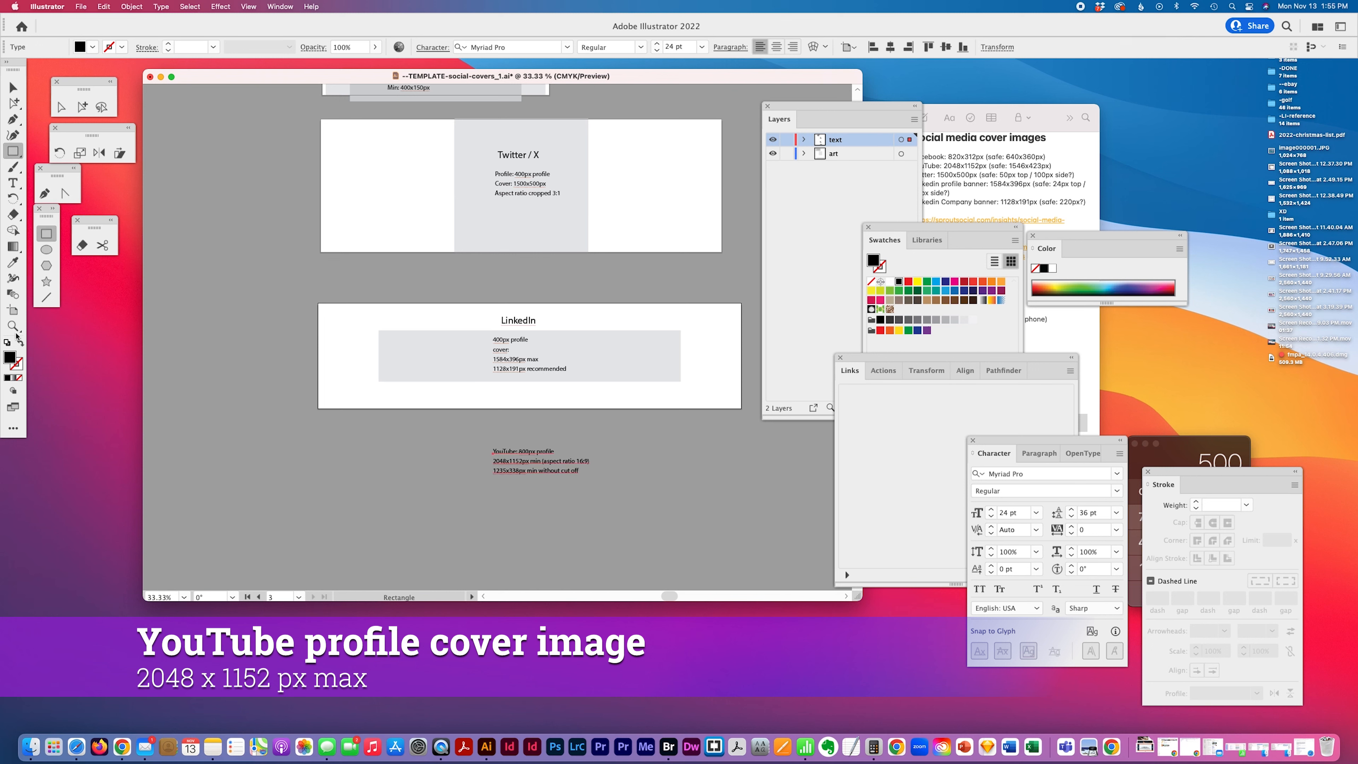
pyautogui.click(13, 309)
pyautogui.moveTo(320, 438); pyautogui.dragTo(738, 543)
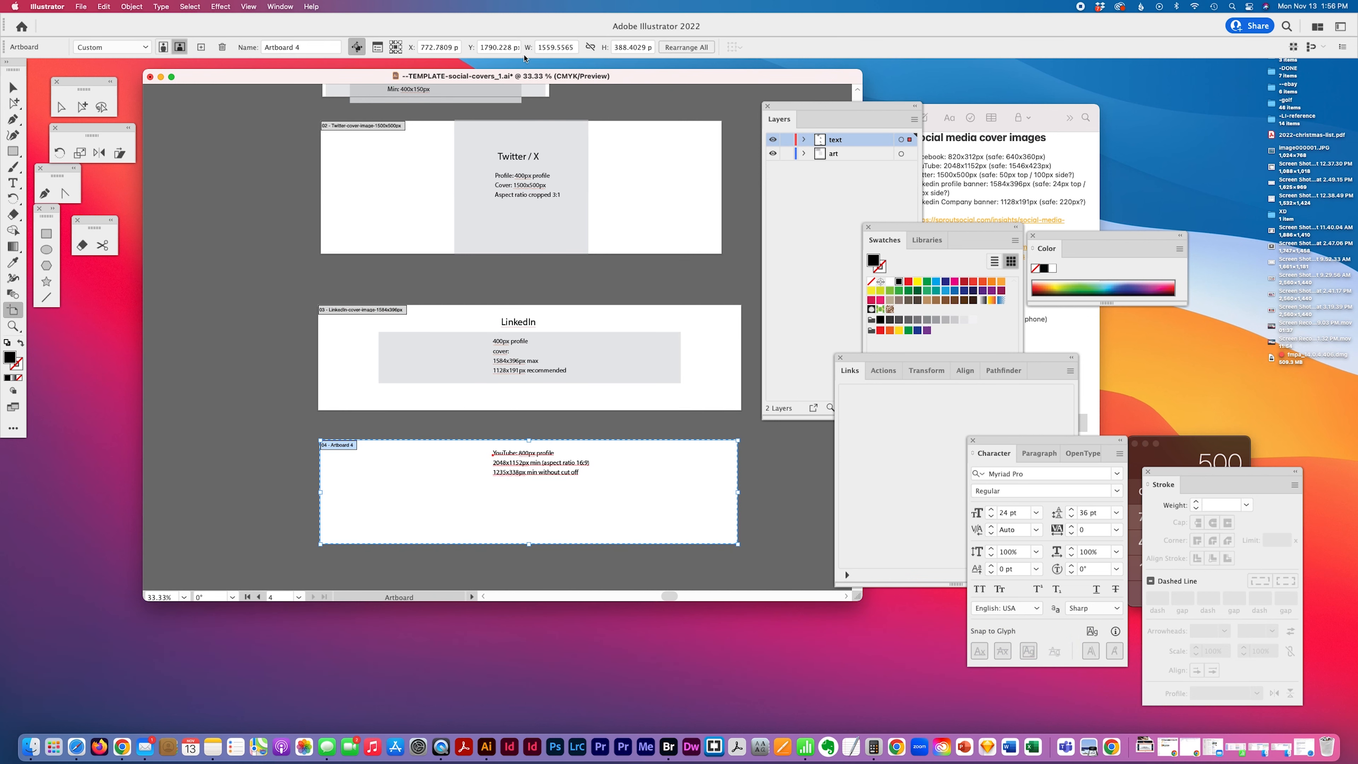
# Set the new artboard's width to 2048 px
pyautogui.click(573, 47)
pyautogui.doubleClick(571, 47)
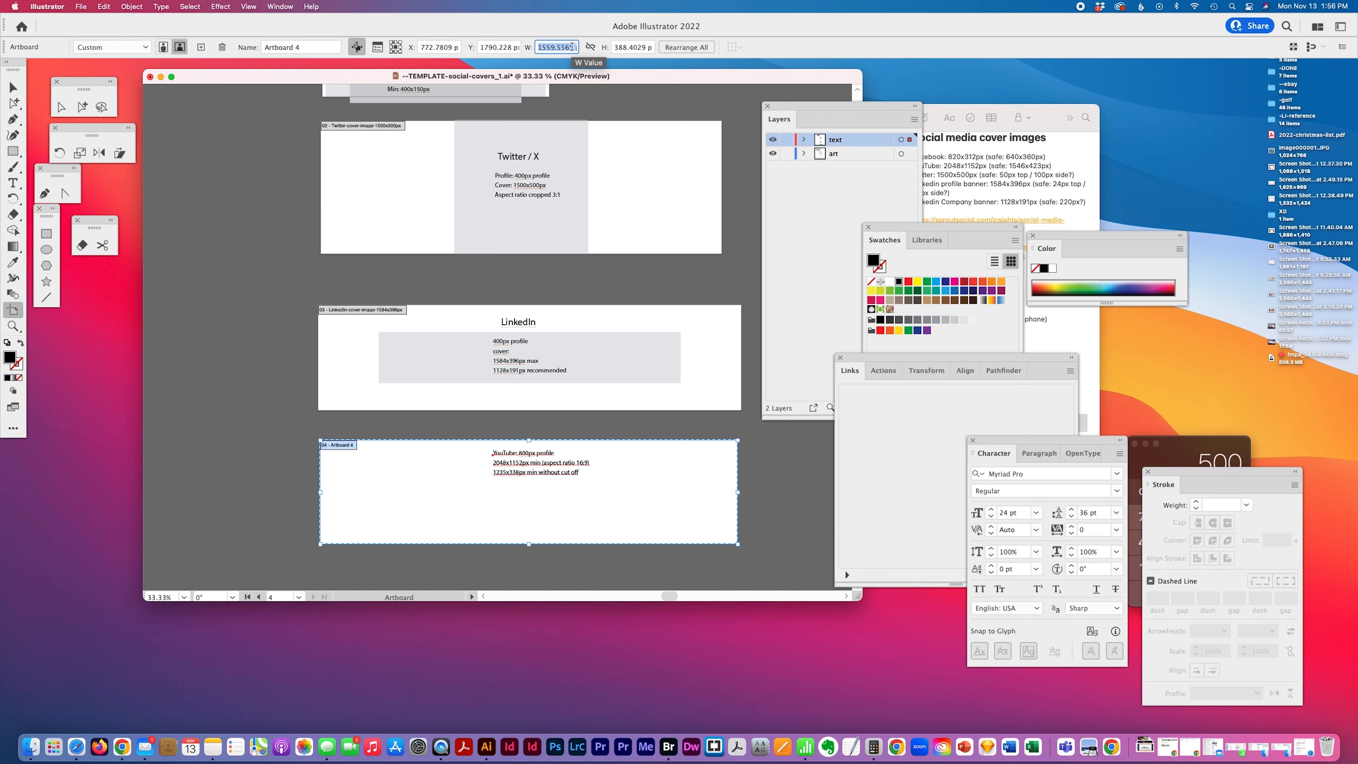
pyautogui.write('2048')
pyautogui.press('Tab')
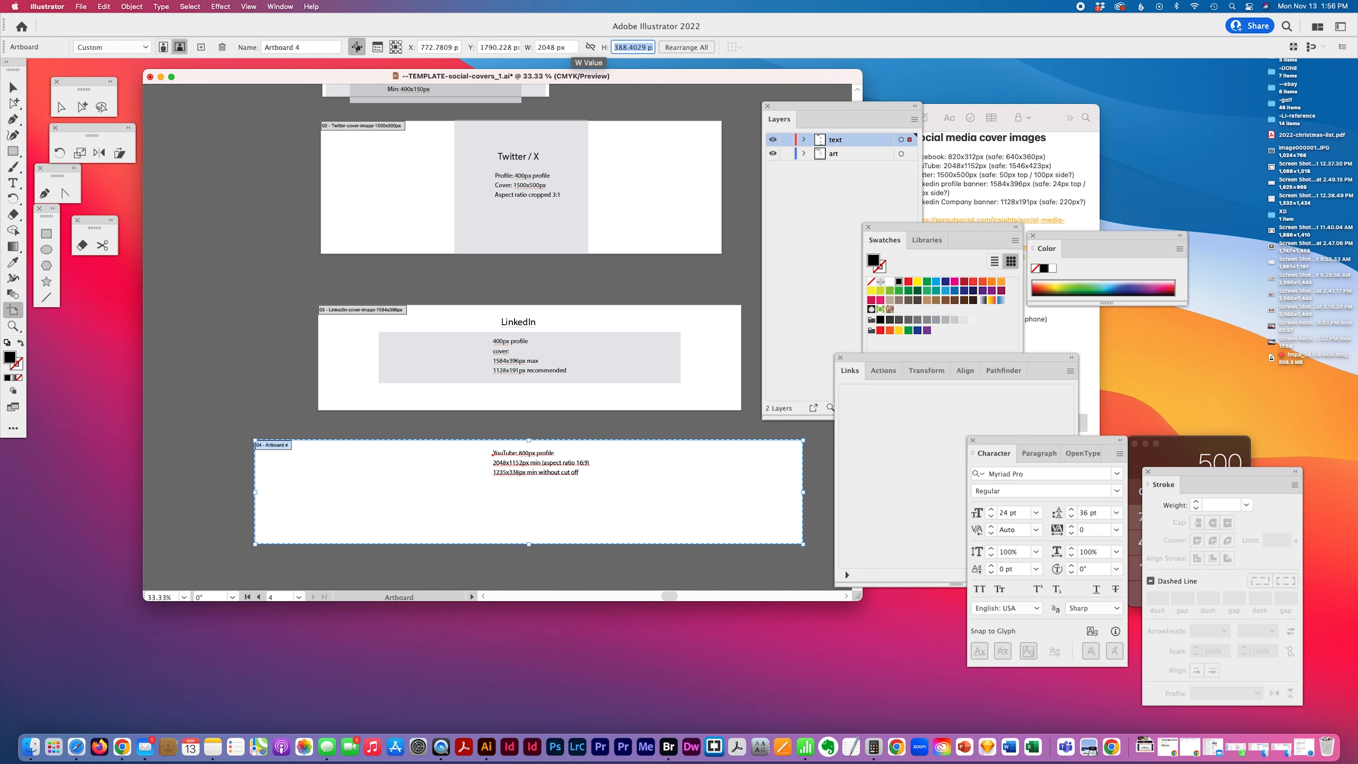
pyautogui.write('1152')
pyautogui.press('Tab')
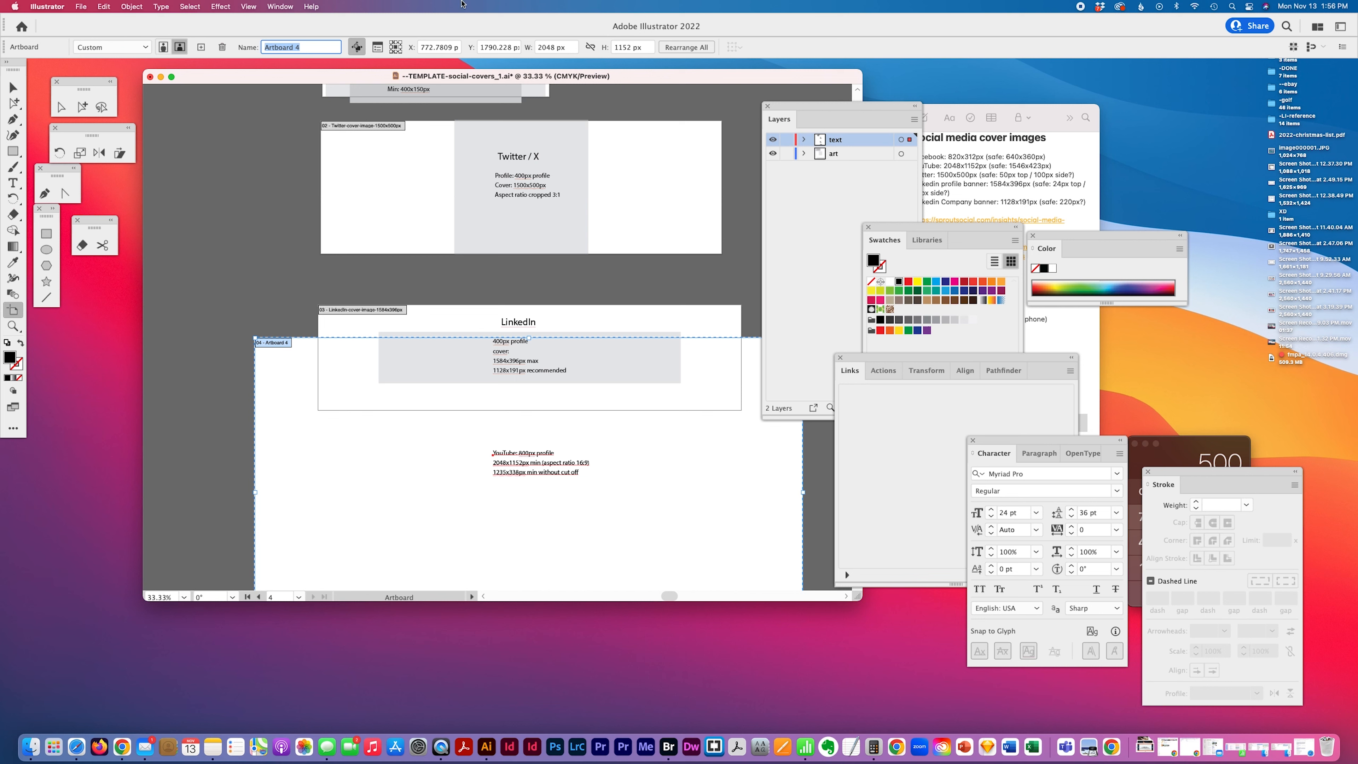
pyautogui.click(81, 108)
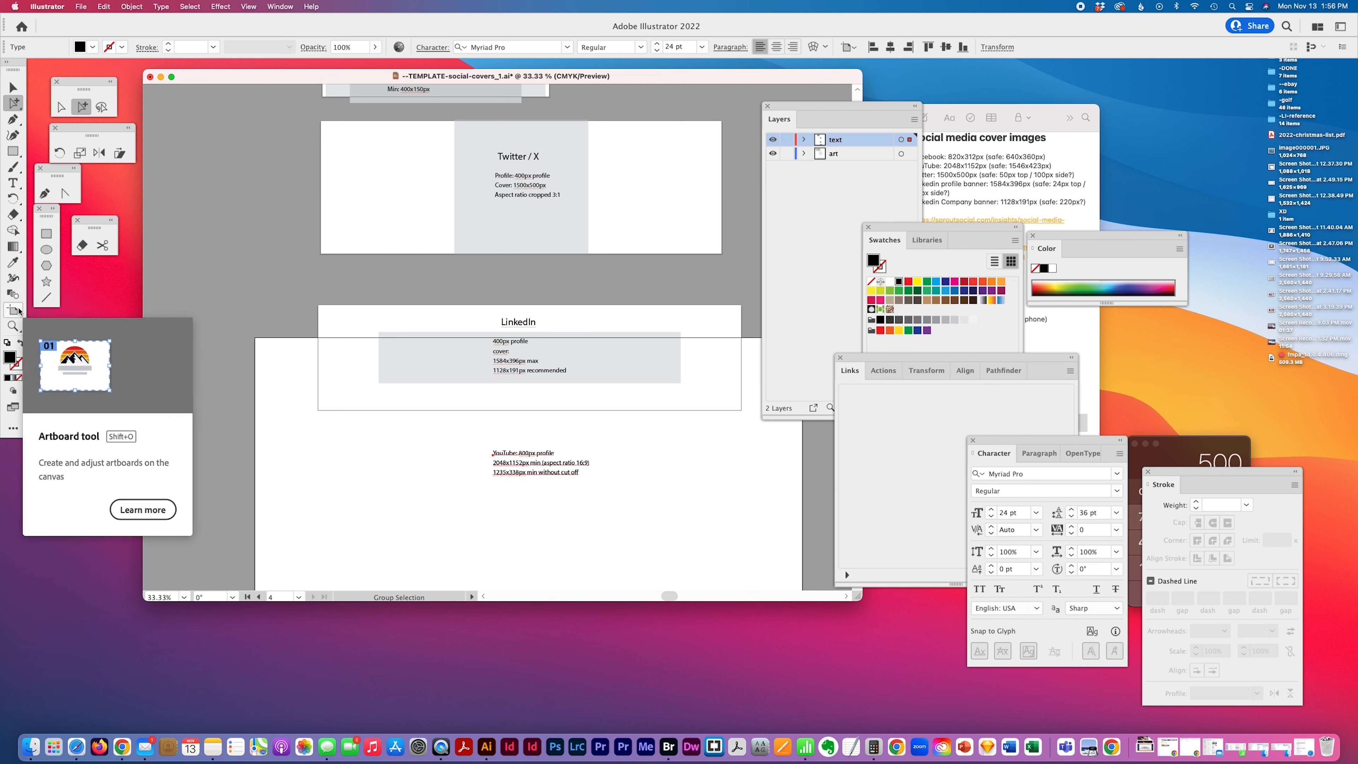
pyautogui.press('super+z')
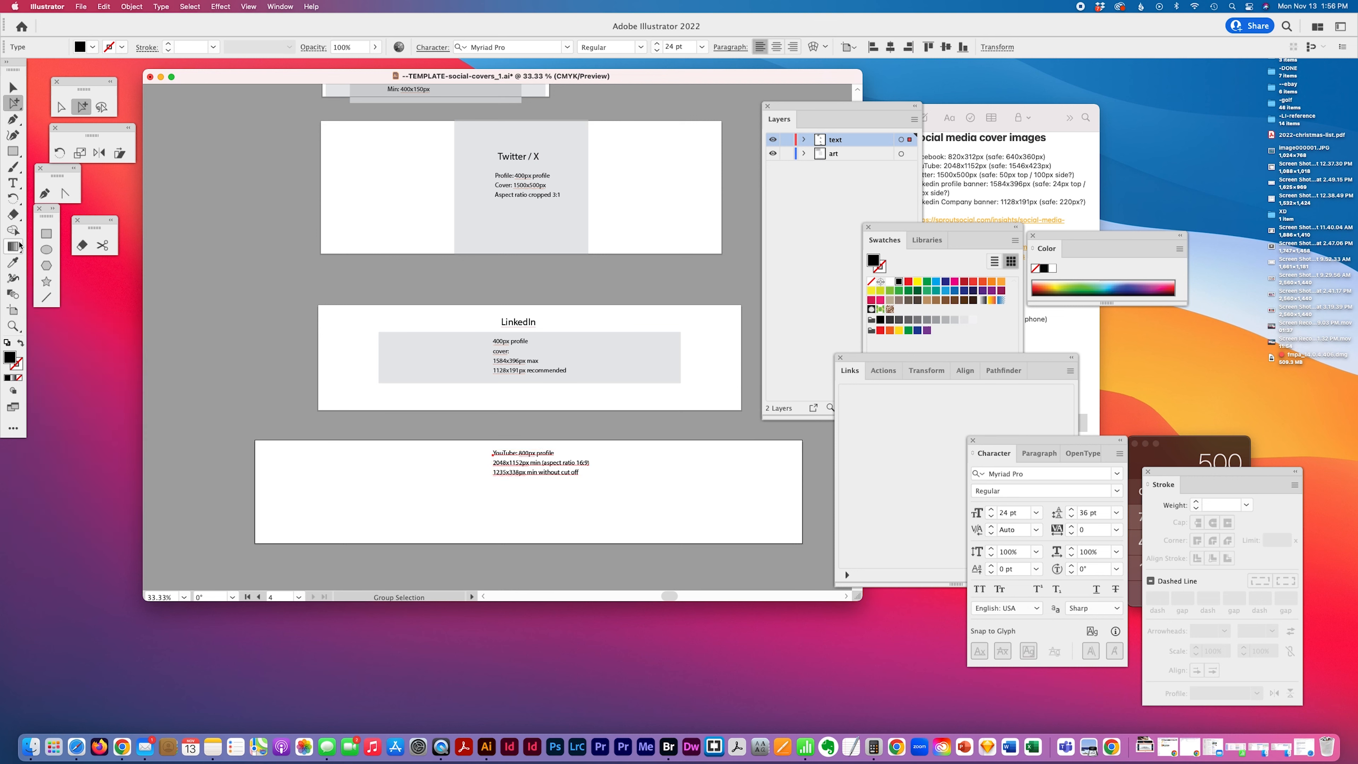
# Change the artboard's reference point and set its height to 1152 px
pyautogui.click(12, 310)
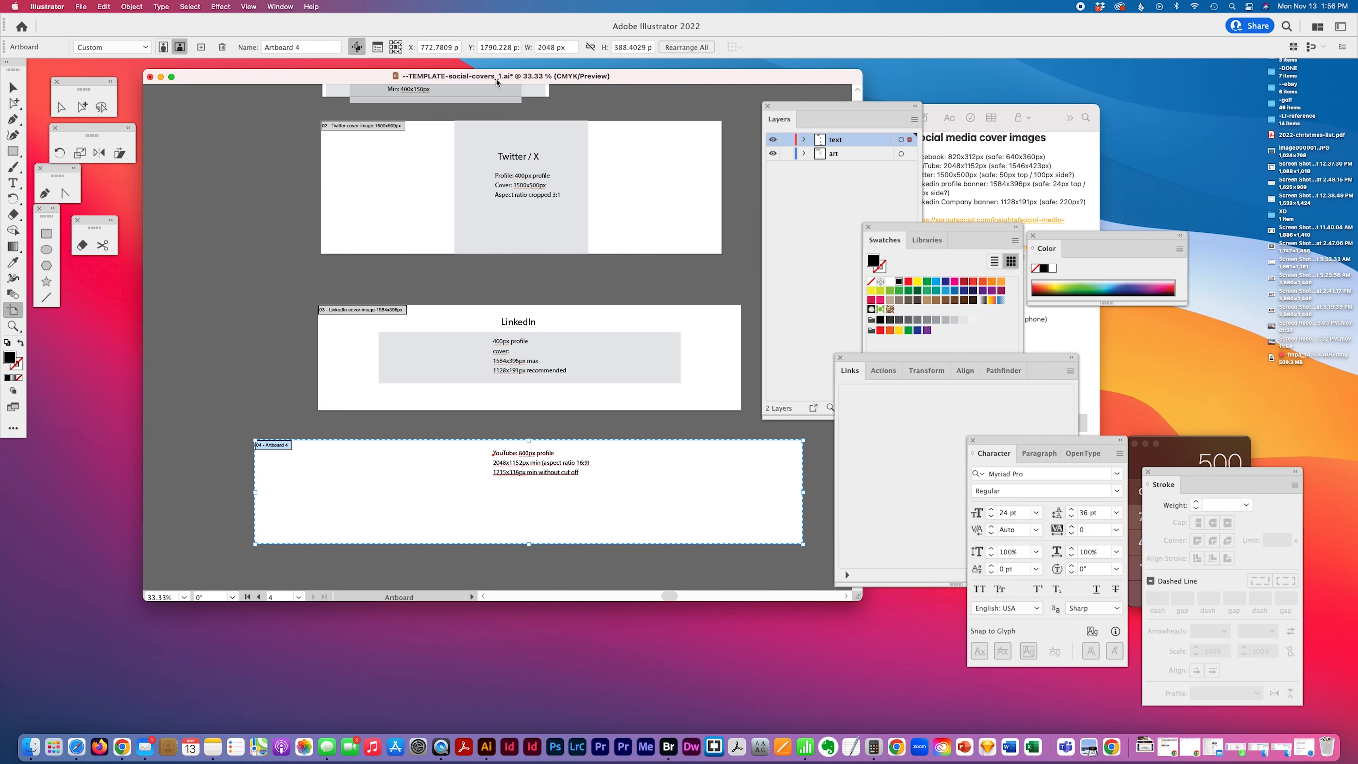
pyautogui.click(391, 44)
pyautogui.moveTo(568, 48); pyautogui.dragTo(516, 50)
pyautogui.moveTo(648, 49); pyautogui.dragTo(590, 47)
pyautogui.write('1152')
pyautogui.press('Tab')
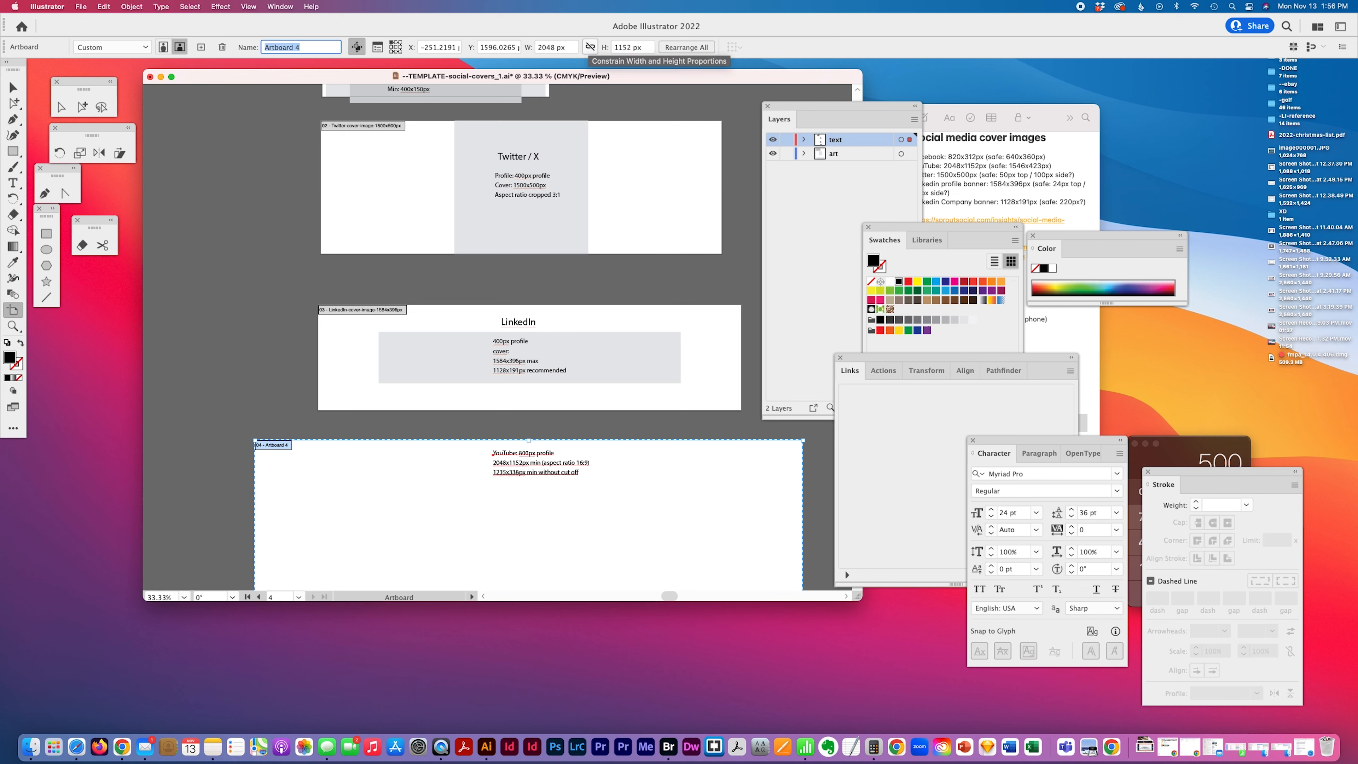
# Move the YouTube artboard so it lines up under the LinkedIn artboard
pyautogui.scroll(-3, 551, 145)
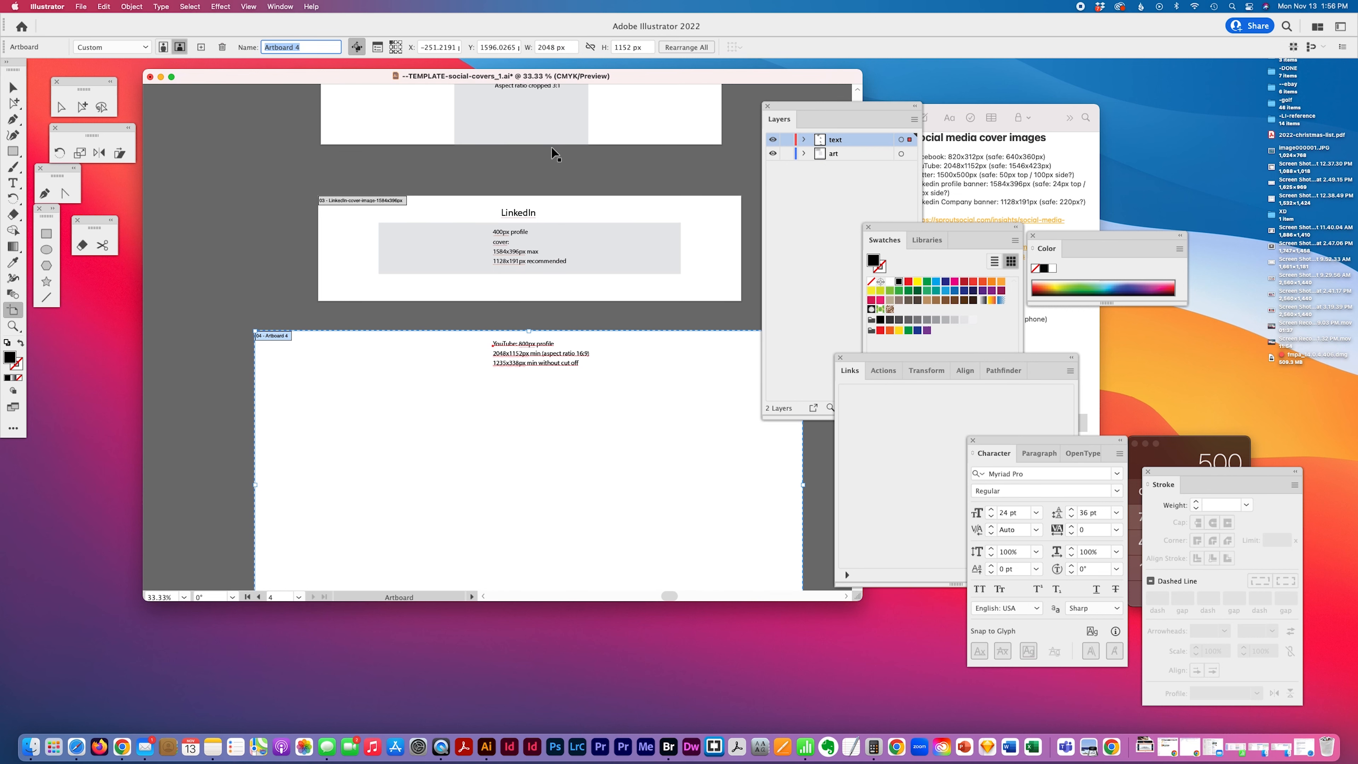
pyautogui.moveTo(290, 330); pyautogui.dragTo(355, 328)
# Move the YouTube notes text down toward the middle of its artboard
pyautogui.click(82, 106)
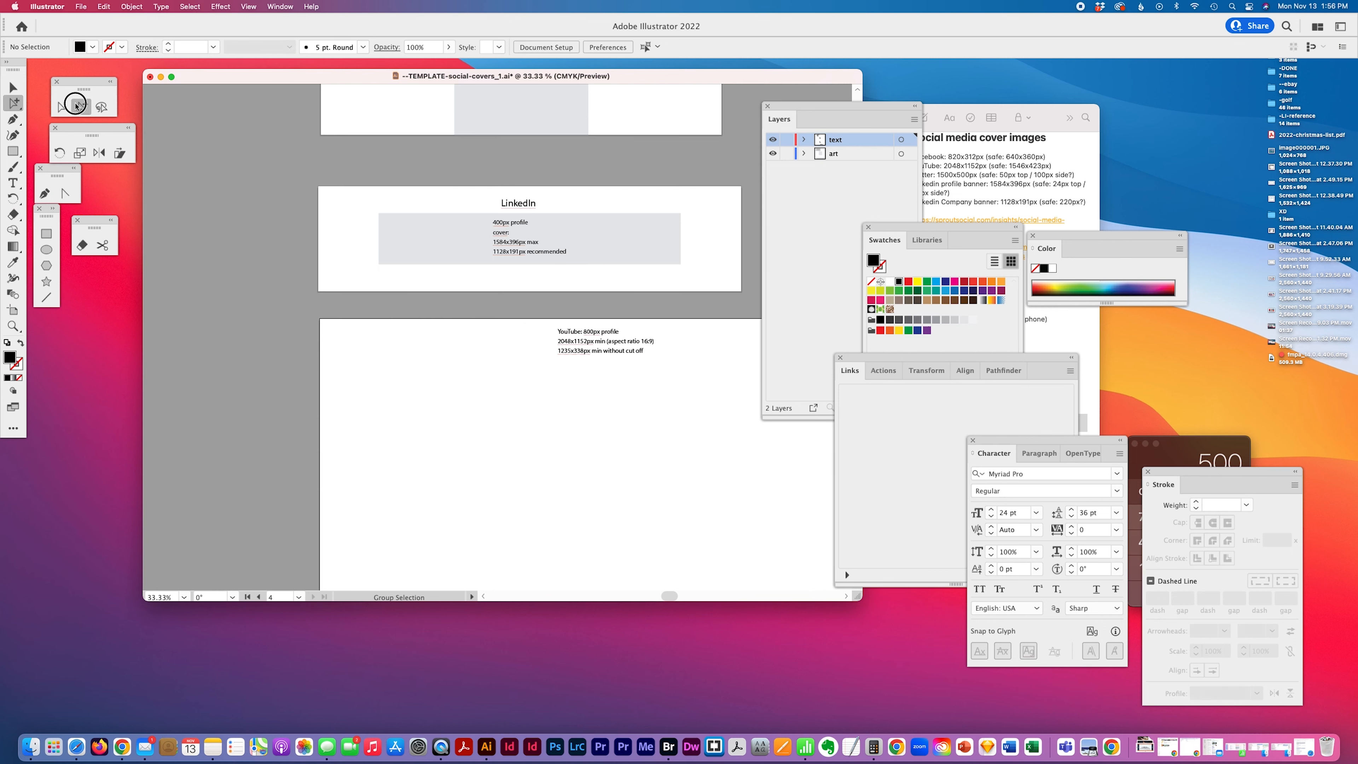
pyautogui.moveTo(606, 365); pyautogui.dragTo(605, 484)
# Draw a rectangle on the art layer inside the YouTube artboard and sample the LinkedIn guide's grey fill onto it
pyautogui.hscroll(5, 606, 484)
pyautogui.scroll(-3, 605, 484)
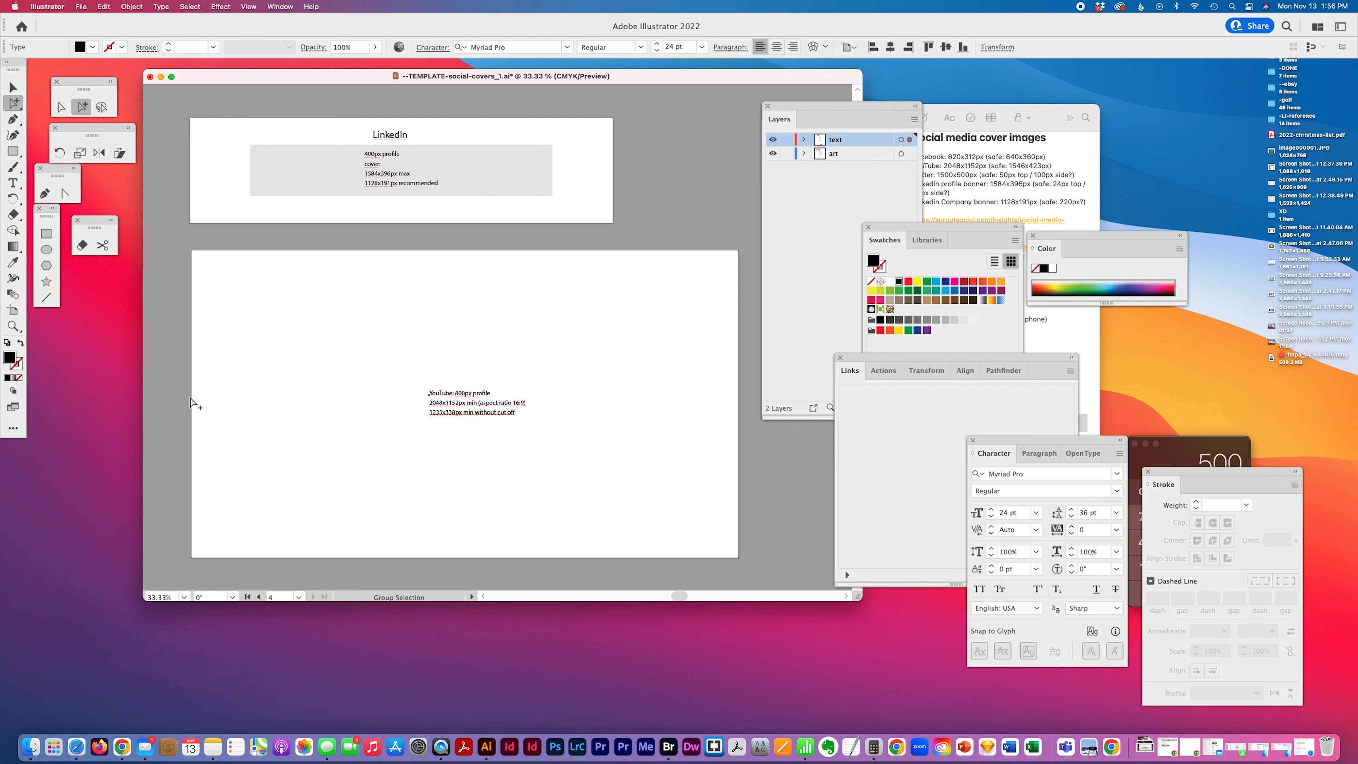
pyautogui.click(46, 233)
pyautogui.click(850, 153)
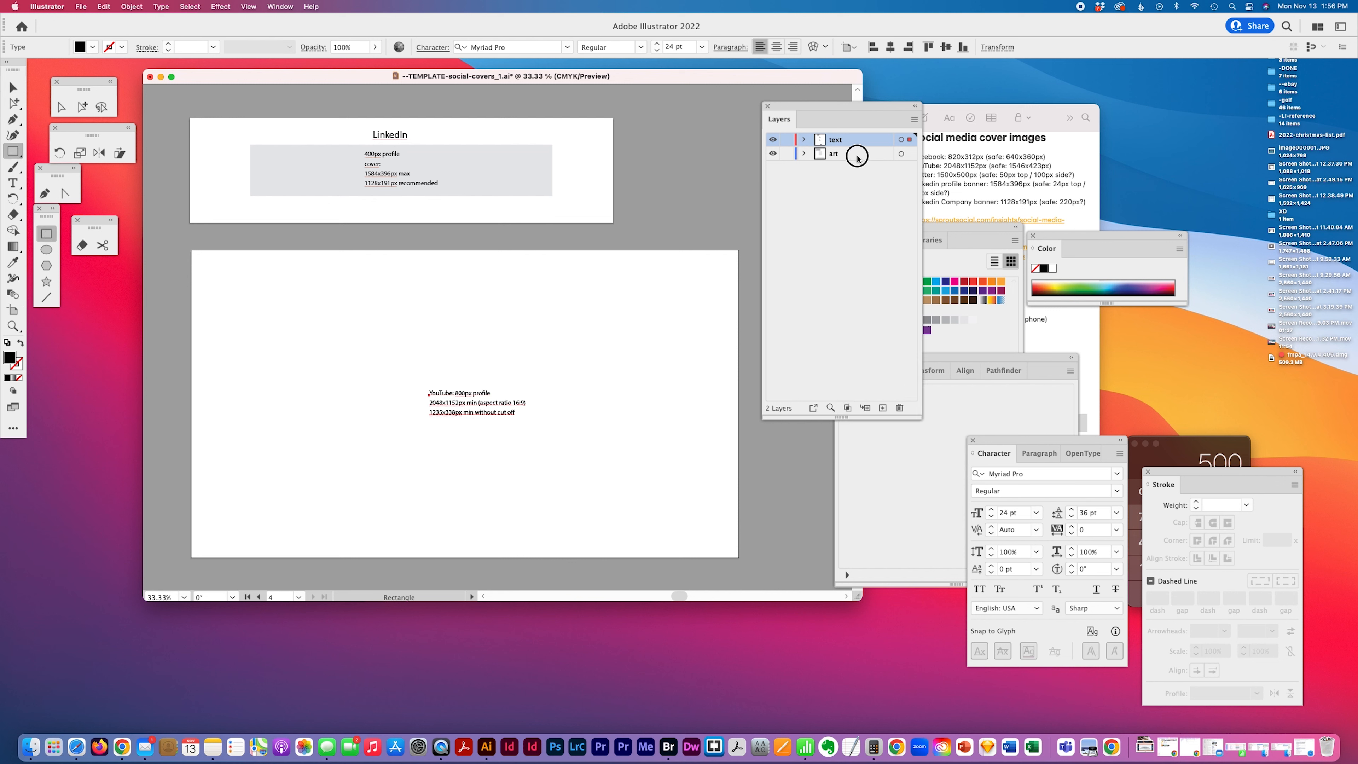
pyautogui.moveTo(289, 266); pyautogui.dragTo(665, 547)
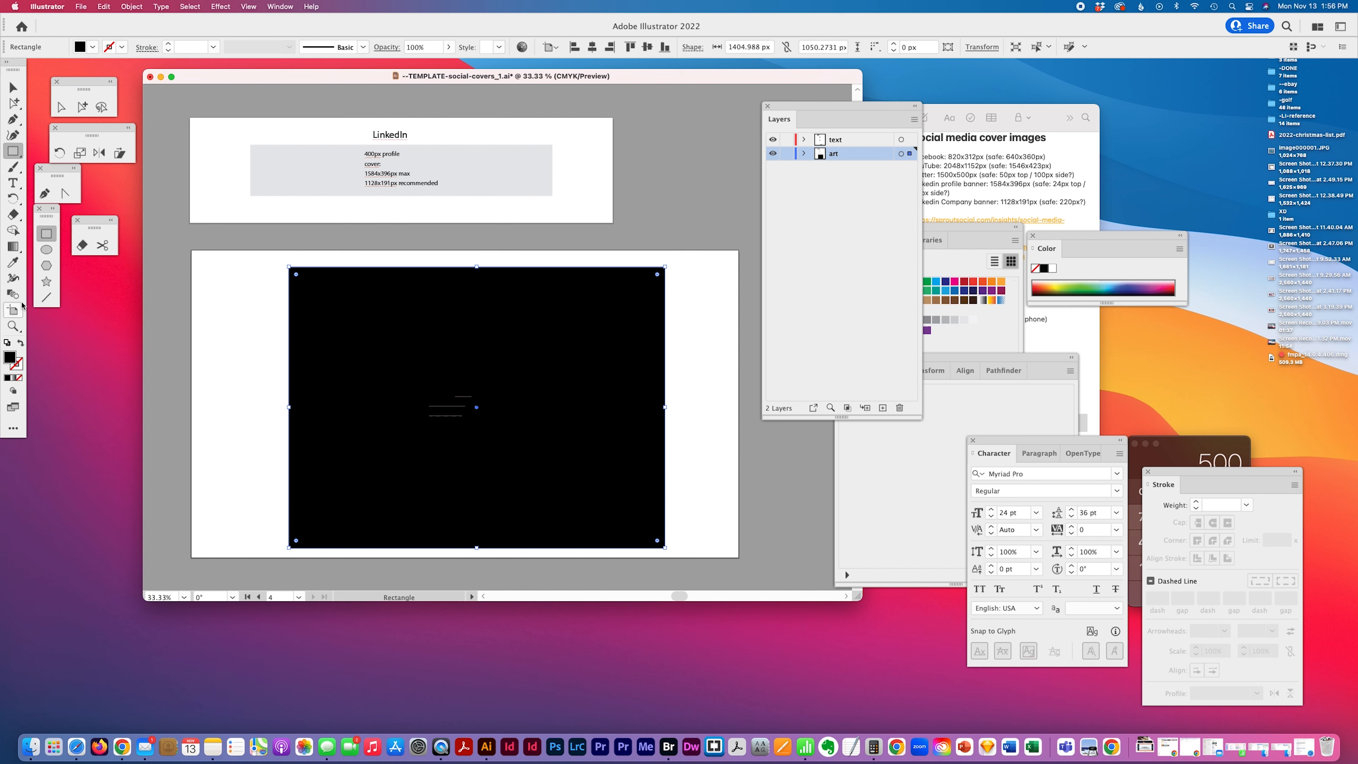
pyautogui.click(13, 262)
pyautogui.click(537, 171)
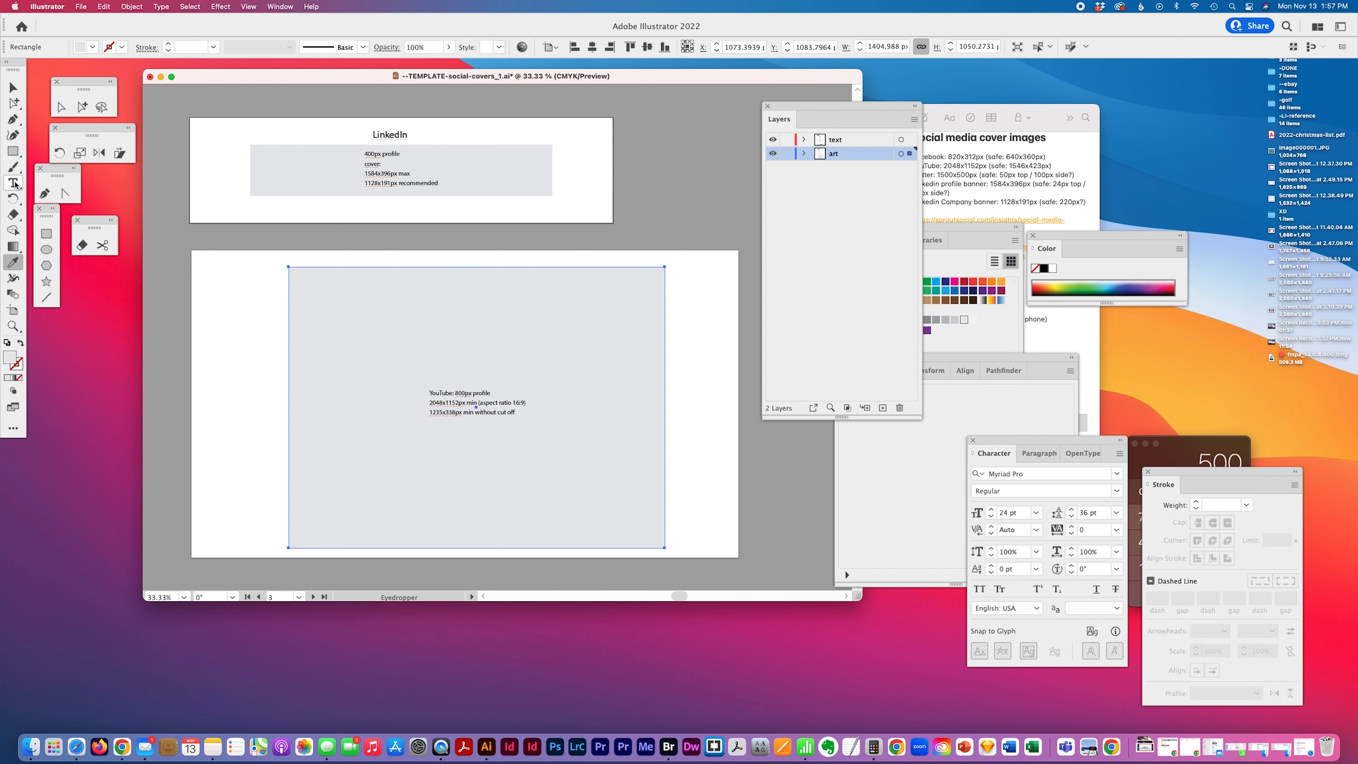
# Set the rectangle's size to 1235 px wide and 338 px high
pyautogui.click(898, 45)
pyautogui.write('1235')
pyautogui.press('Tab')
pyautogui.write('33')
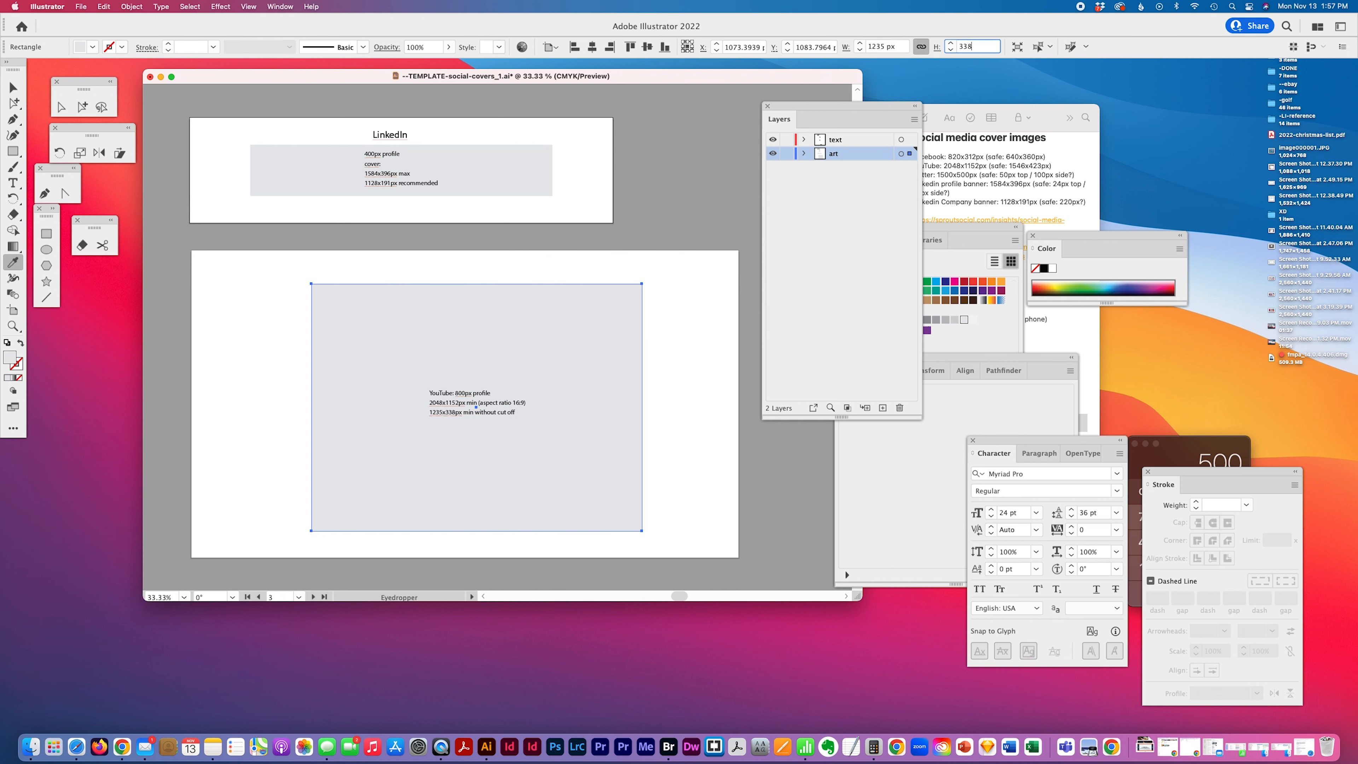
pyautogui.write('8')
pyautogui.press('Tab')
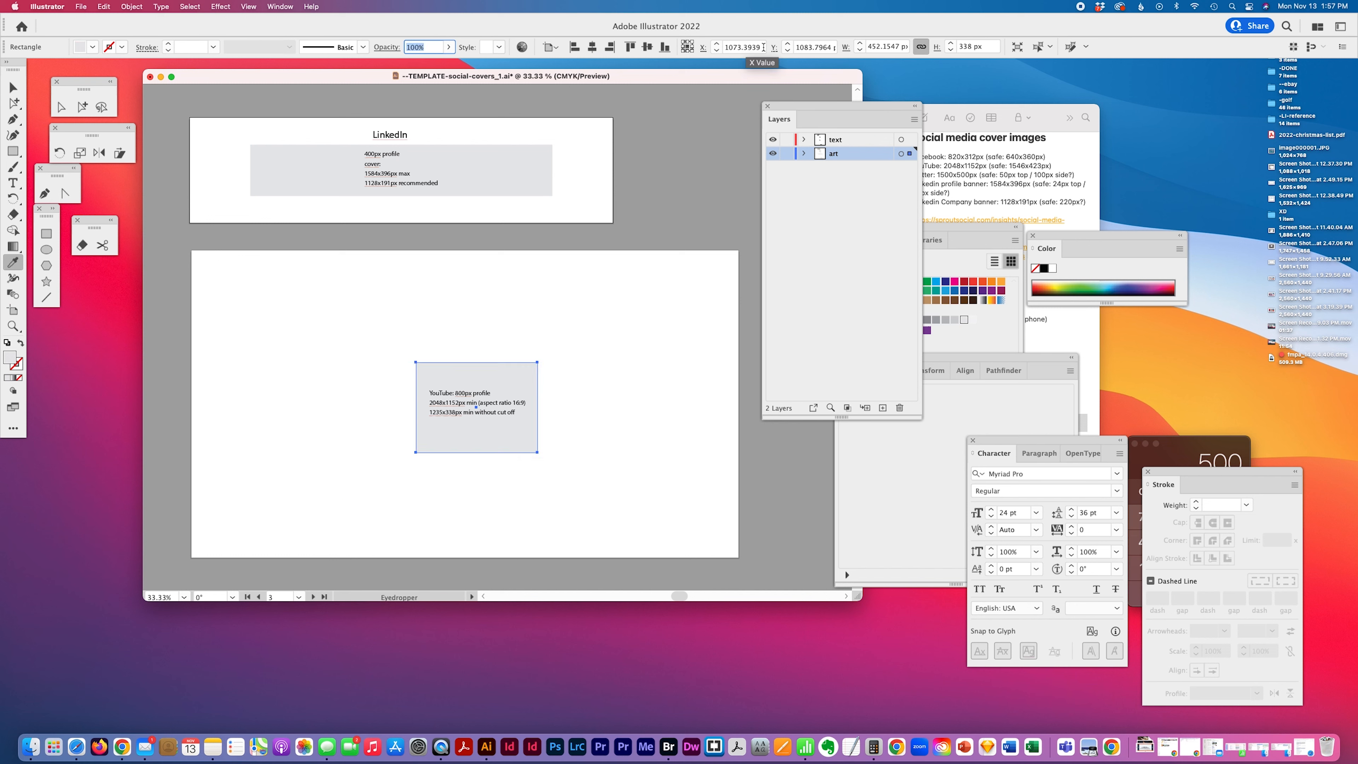
# Unlink the width and height proportions and set the rectangle's width to 1235 px
pyautogui.click(920, 47)
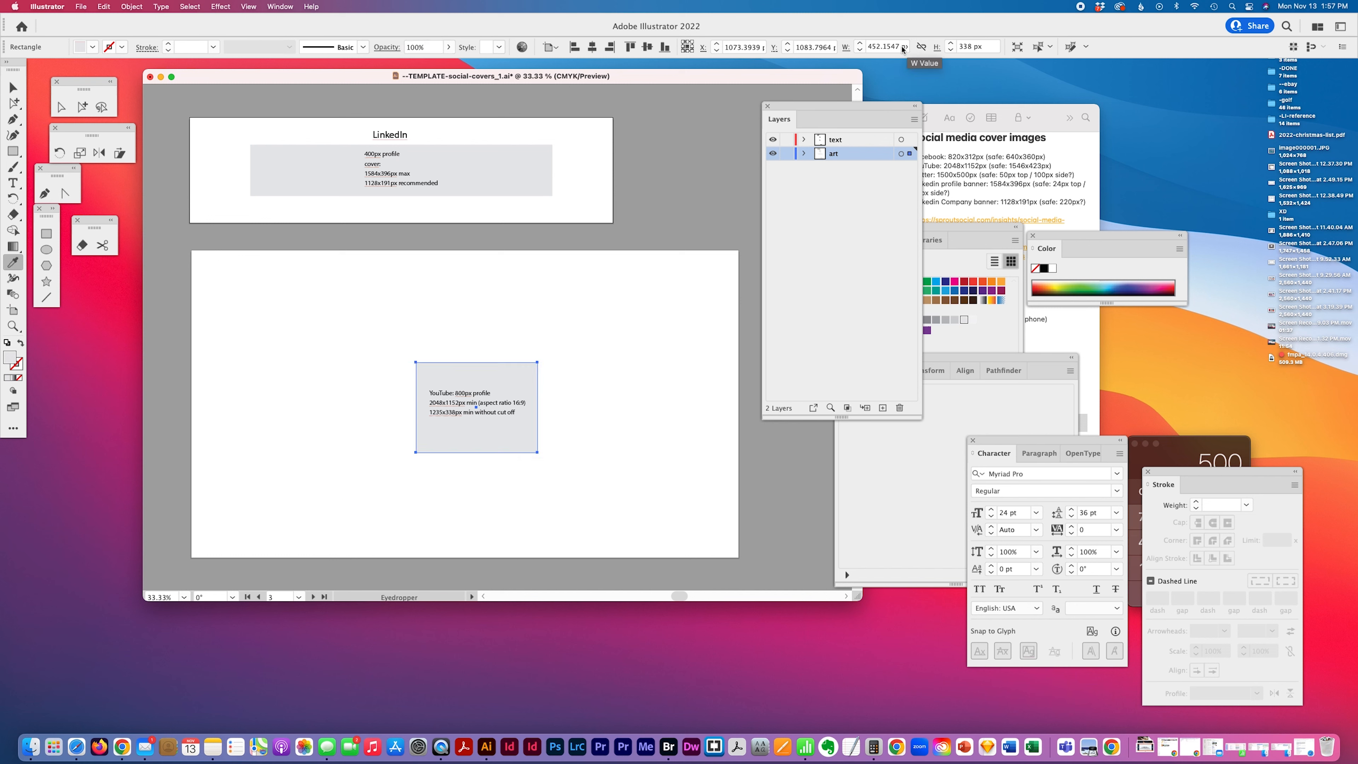
pyautogui.moveTo(900, 47); pyautogui.dragTo(835, 47)
pyautogui.write('12')
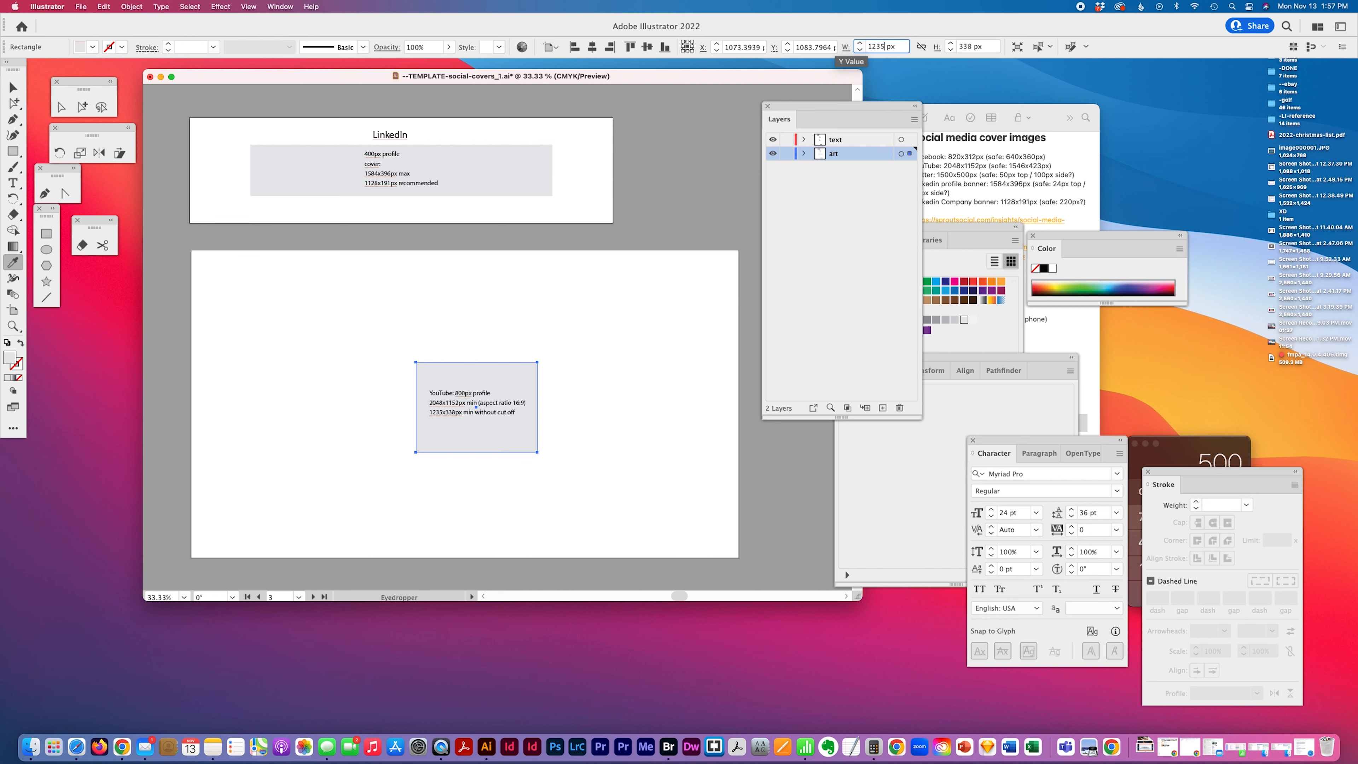
pyautogui.write('35')
pyautogui.press('Tab')
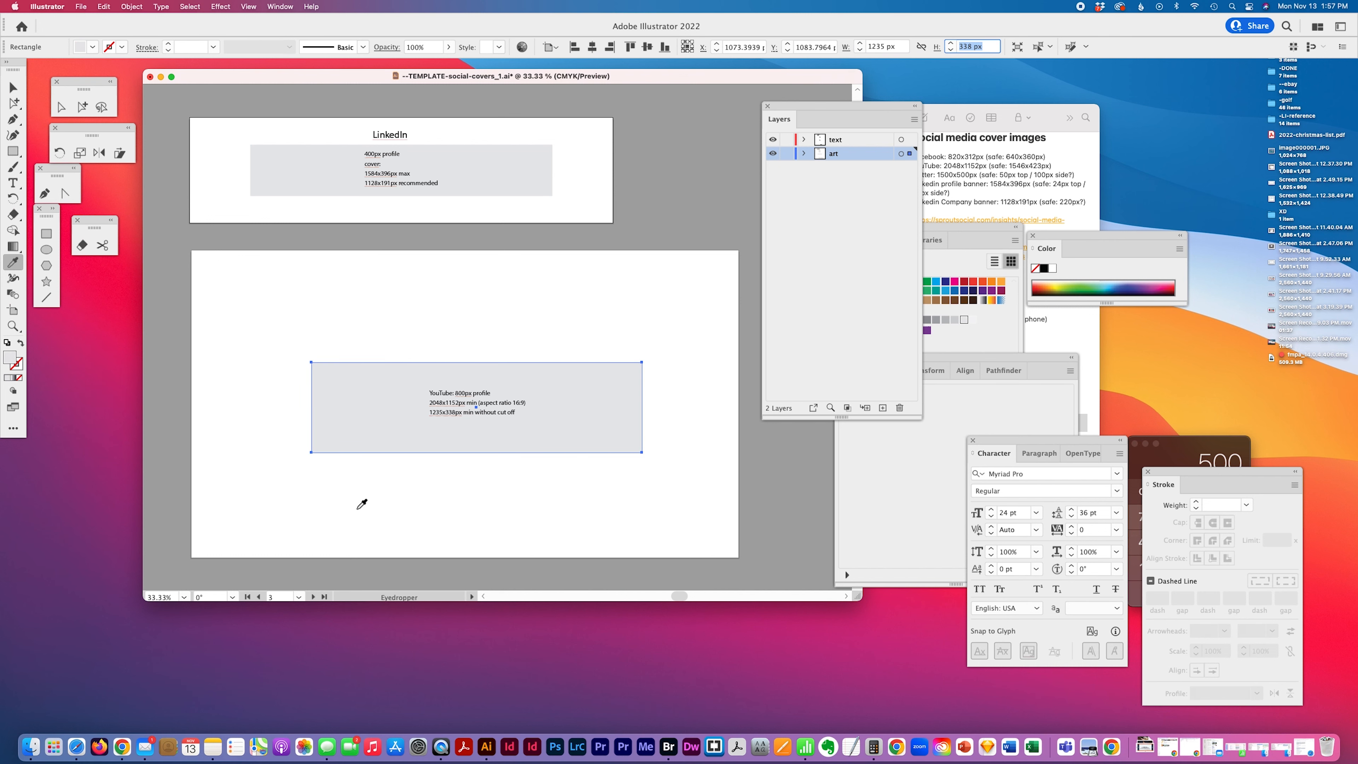
# Scroll through the artboards to compare the YouTube guide rectangle with the other covers
pyautogui.click(81, 106)
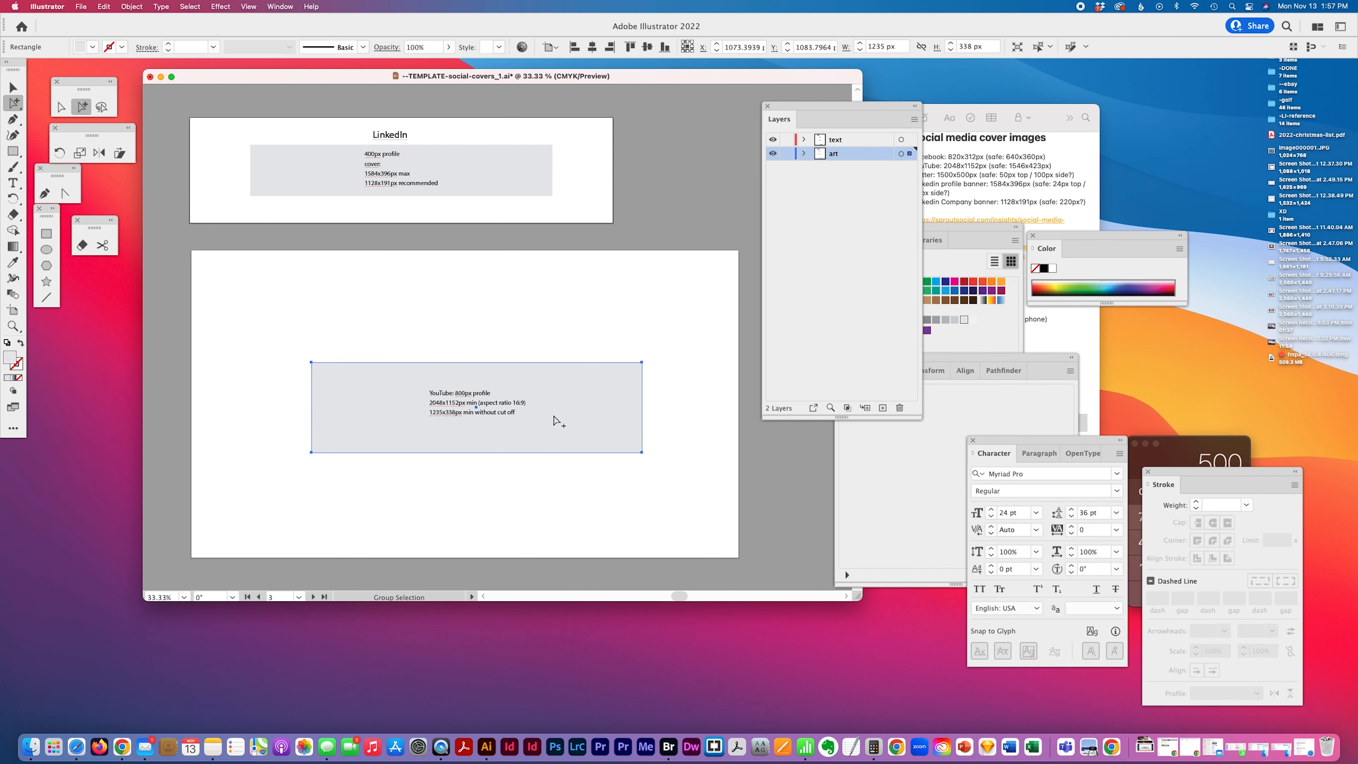
pyautogui.scroll(10, 555, 420)
pyautogui.scroll(-10, 554, 420)
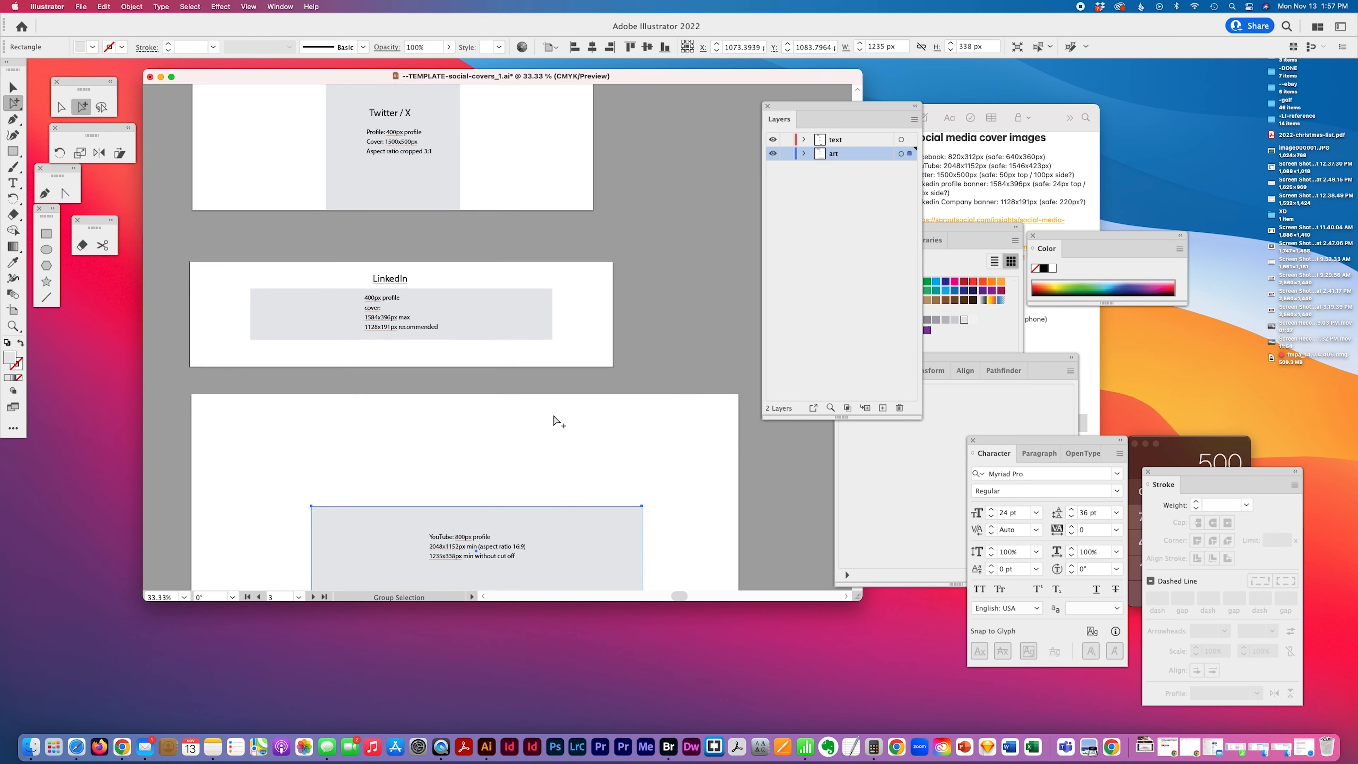
pyautogui.scroll(2, 554, 420)
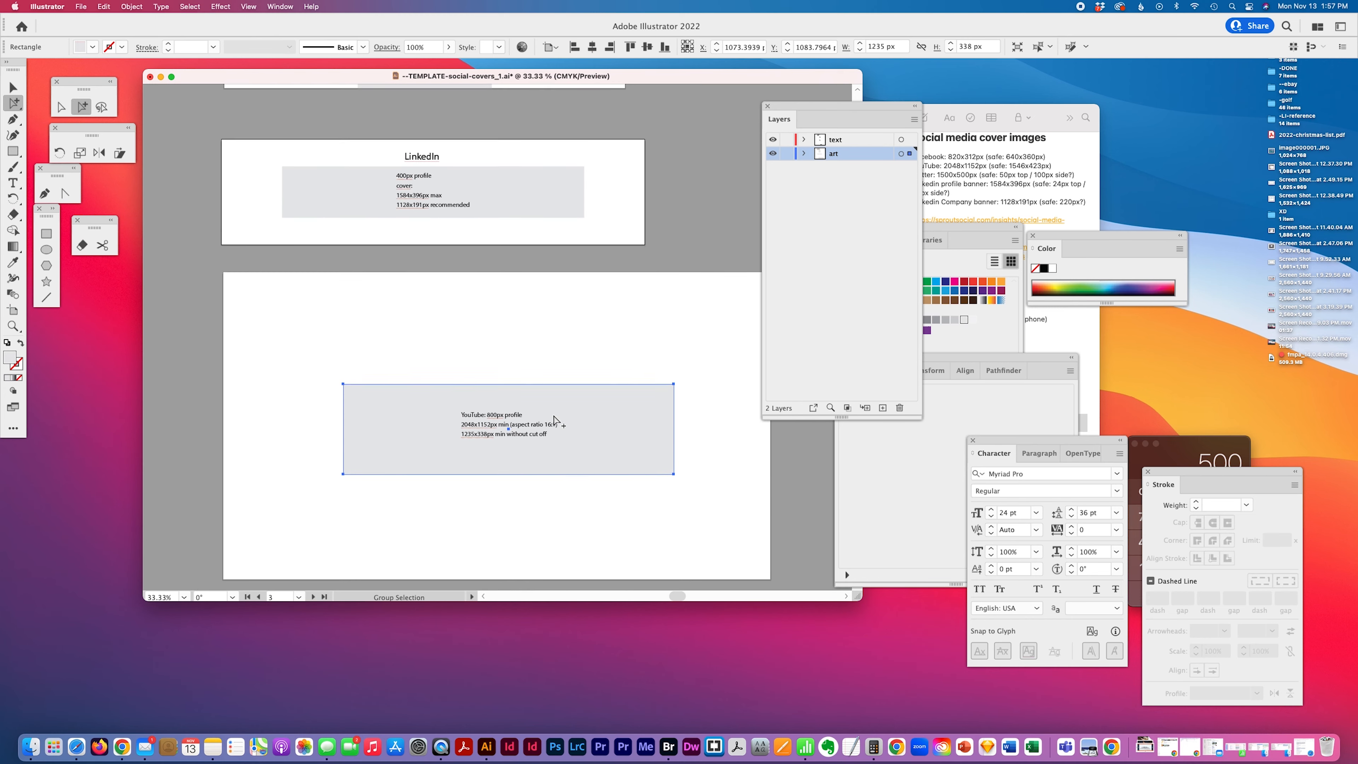
pyautogui.scroll(5, 554, 420)
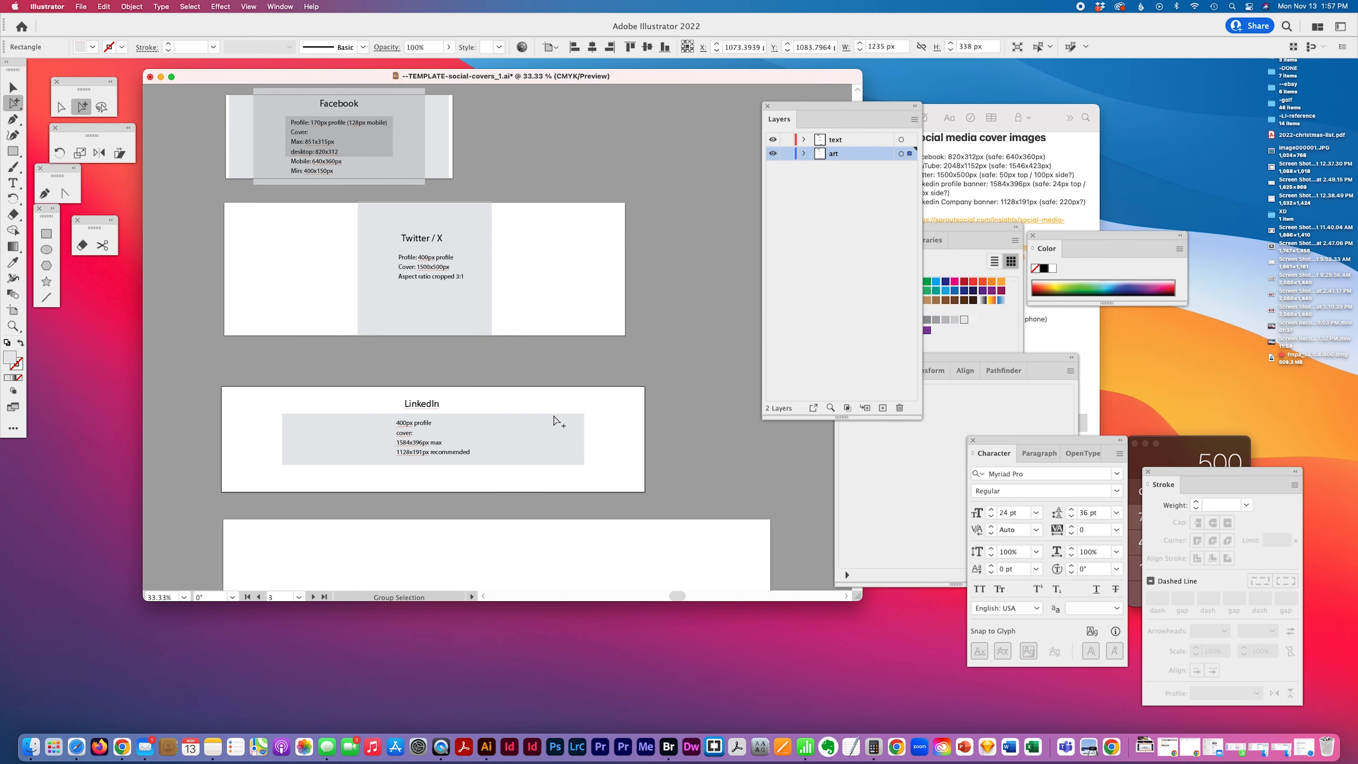
pyautogui.scroll(-6, 554, 420)
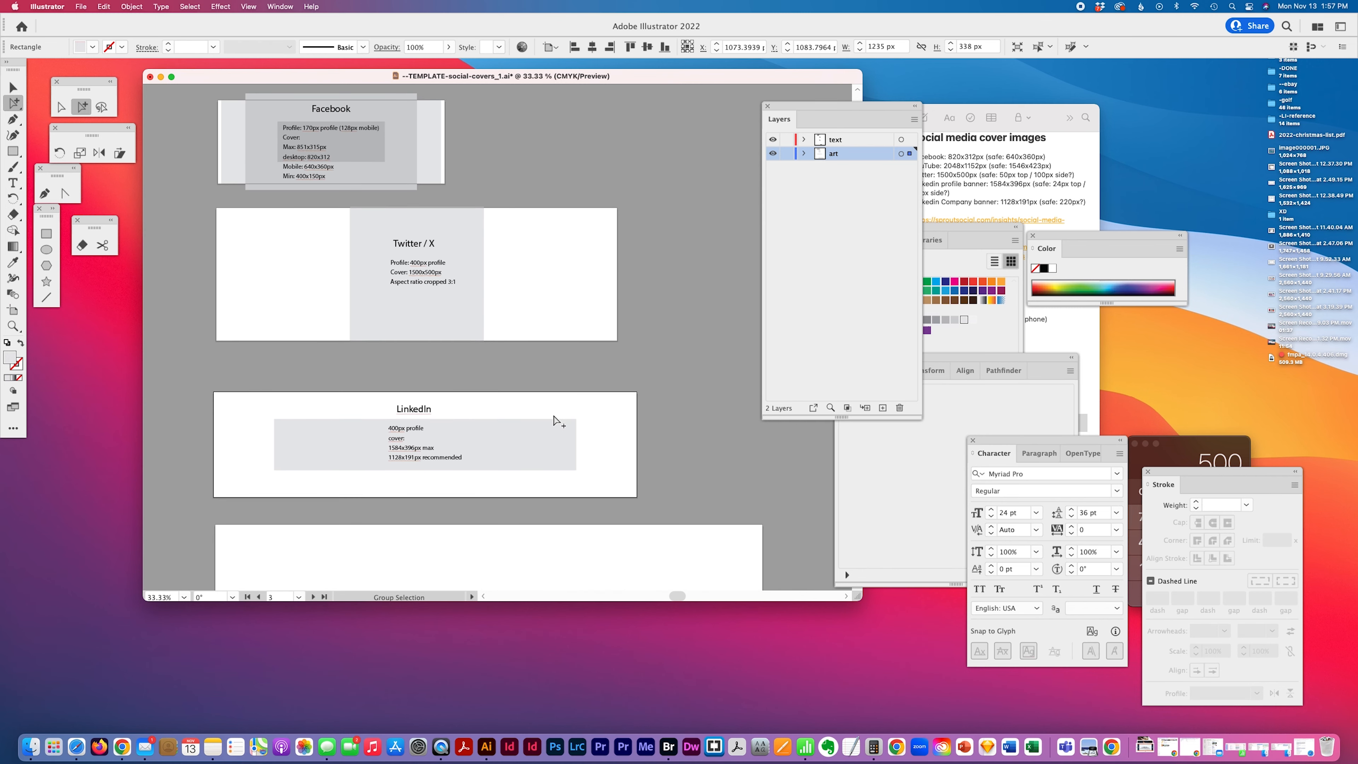
pyautogui.scroll(6, 555, 420)
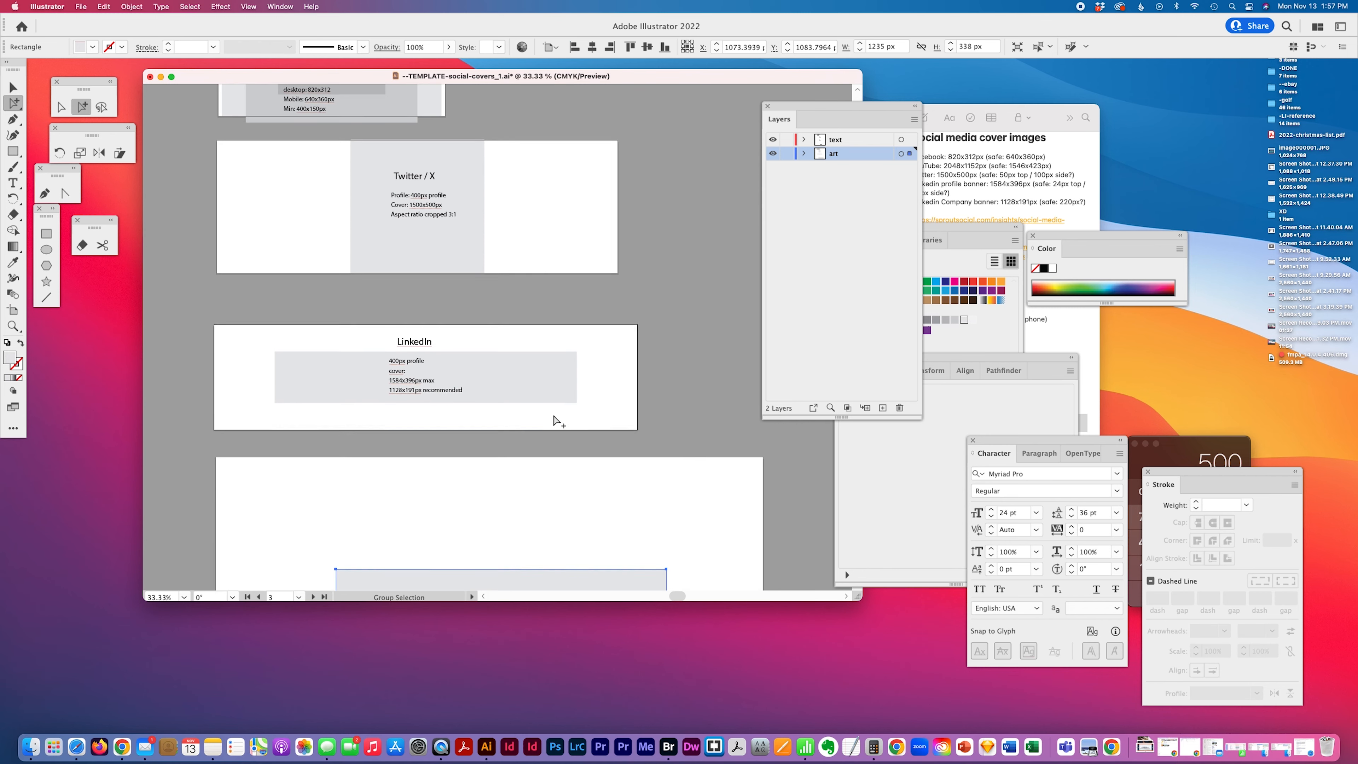
pyautogui.scroll(-5, 555, 420)
pyautogui.scroll(-1, 536, 500)
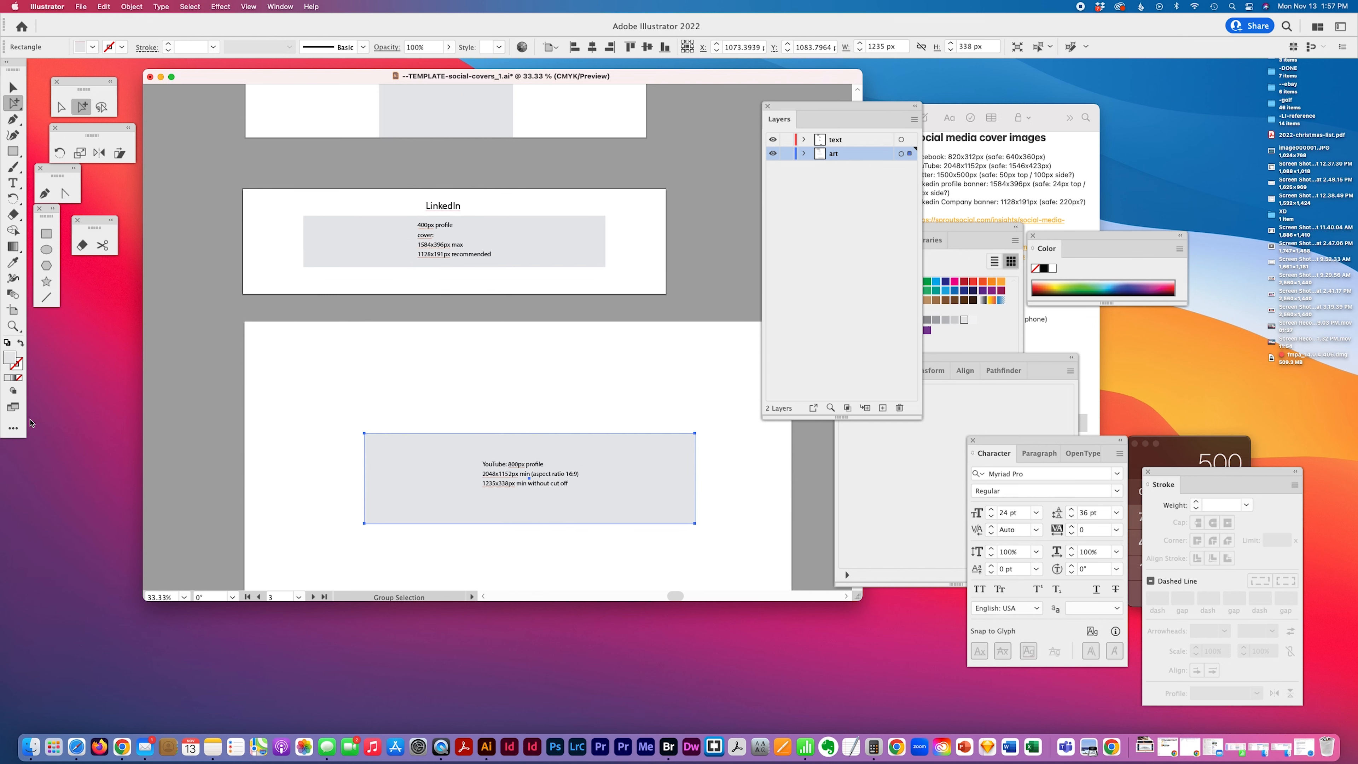
pyautogui.scroll(3, 521, 300)
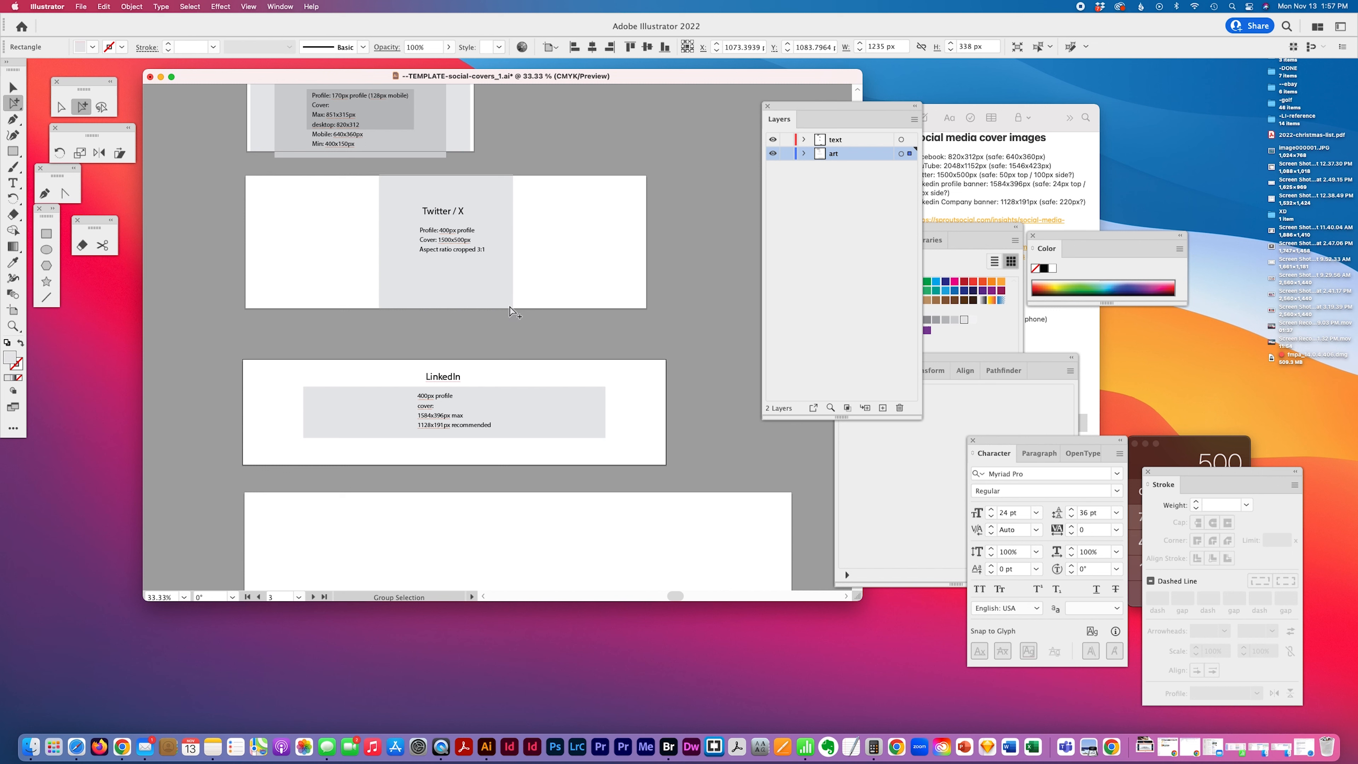
pyautogui.scroll(-2, 476, 296)
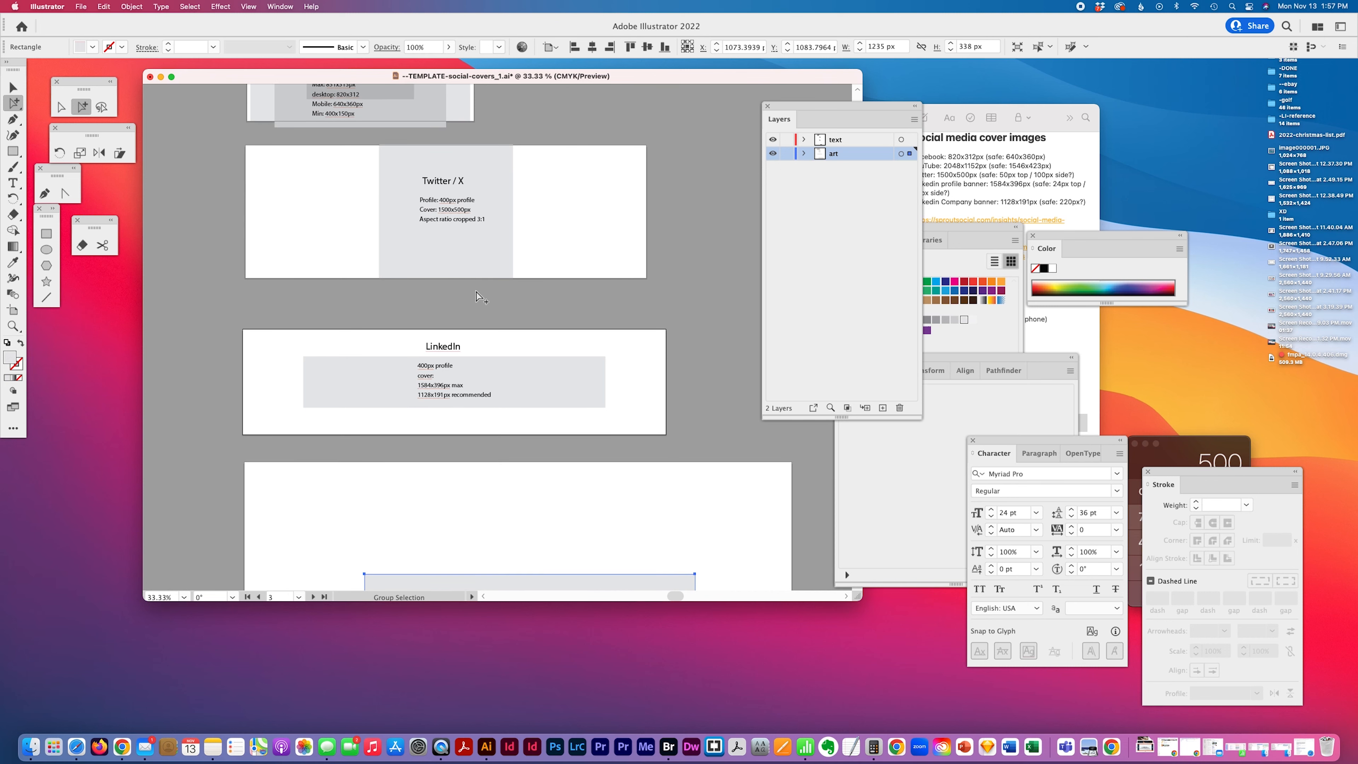
pyautogui.scroll(-1, 475, 296)
pyautogui.scroll(-5, 476, 295)
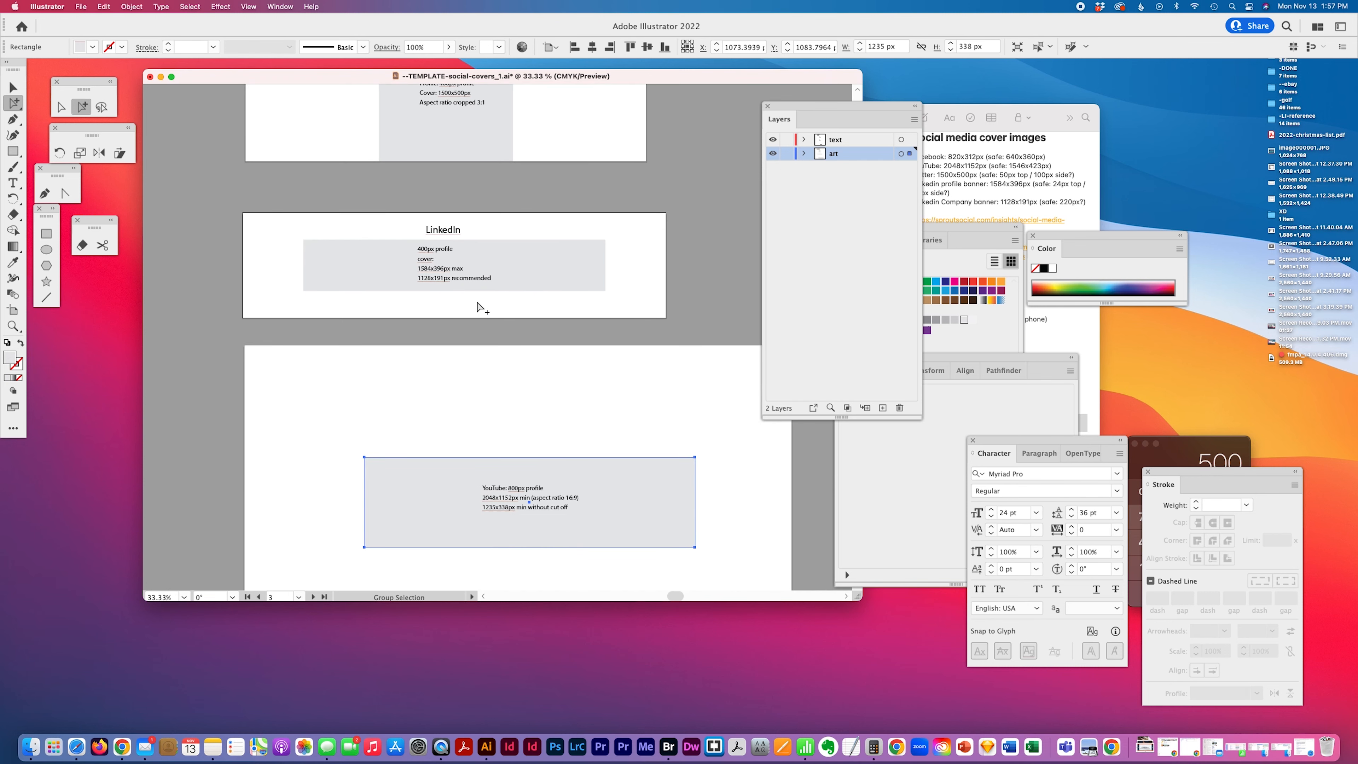
pyautogui.scroll(-5, 477, 306)
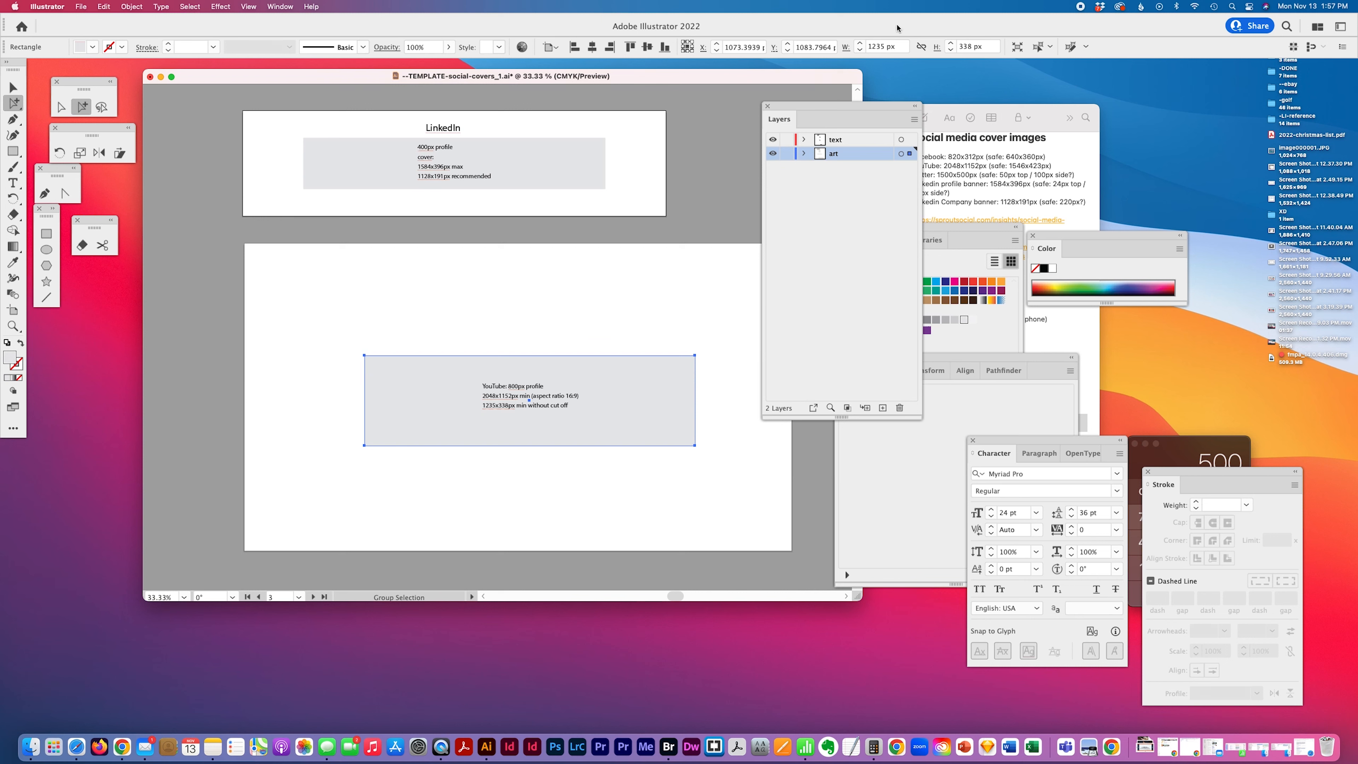
# Center the YouTube guide rectangle horizontally and vertically on its artboard
pyautogui.click(648, 47)
pyautogui.press('super+z')
pyautogui.click(652, 324)
pyautogui.click(684, 423)
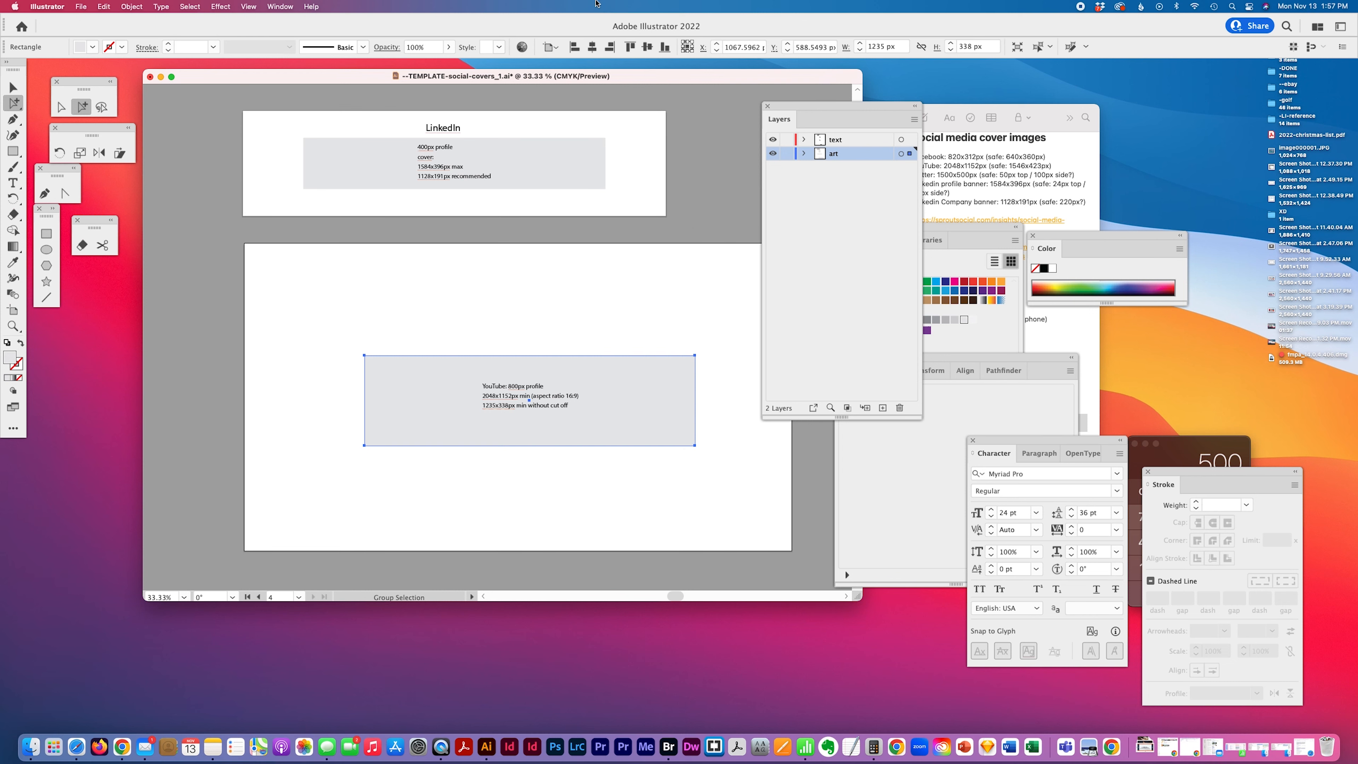
pyautogui.click(592, 47)
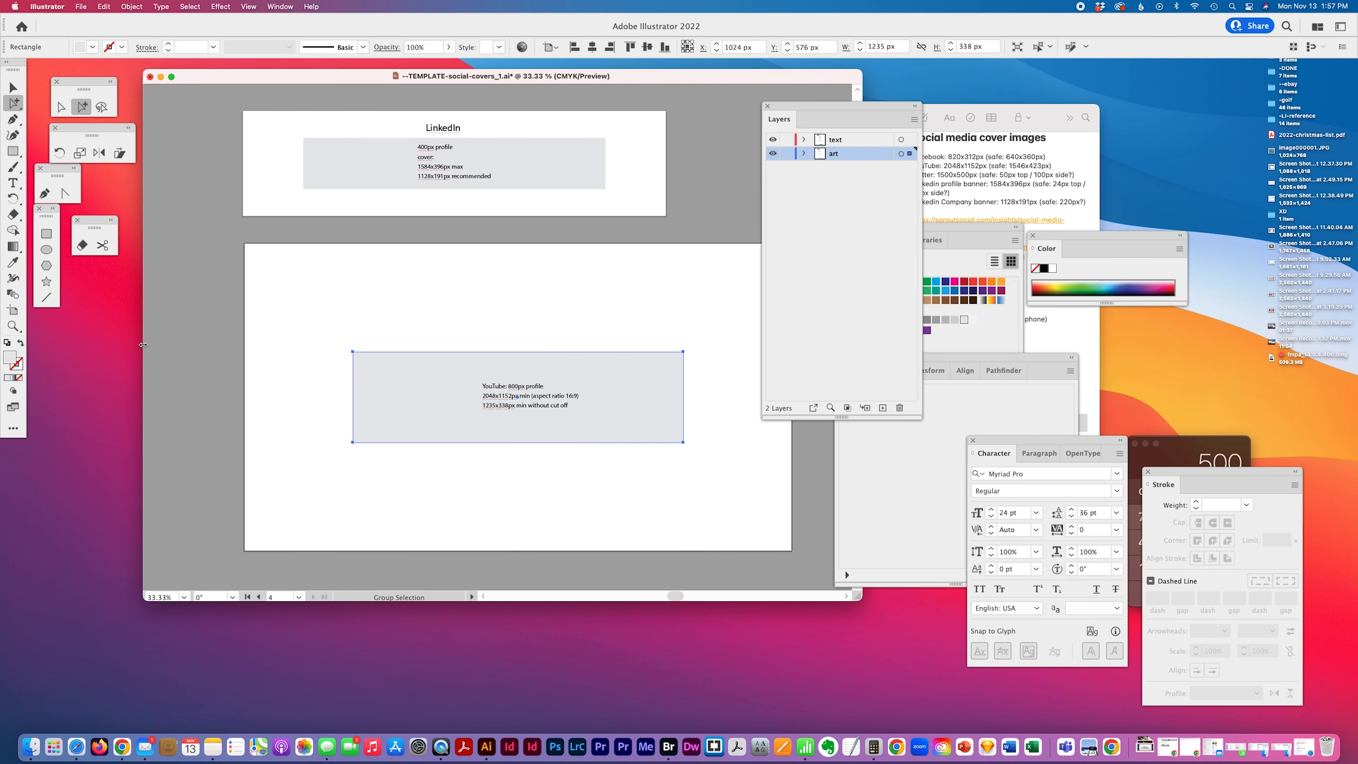
# Duplicate the LinkedIn title into the YouTube artboard, retype it as YouTube, and center it horizontally
pyautogui.moveTo(446, 133); pyautogui.dragTo(533, 349)
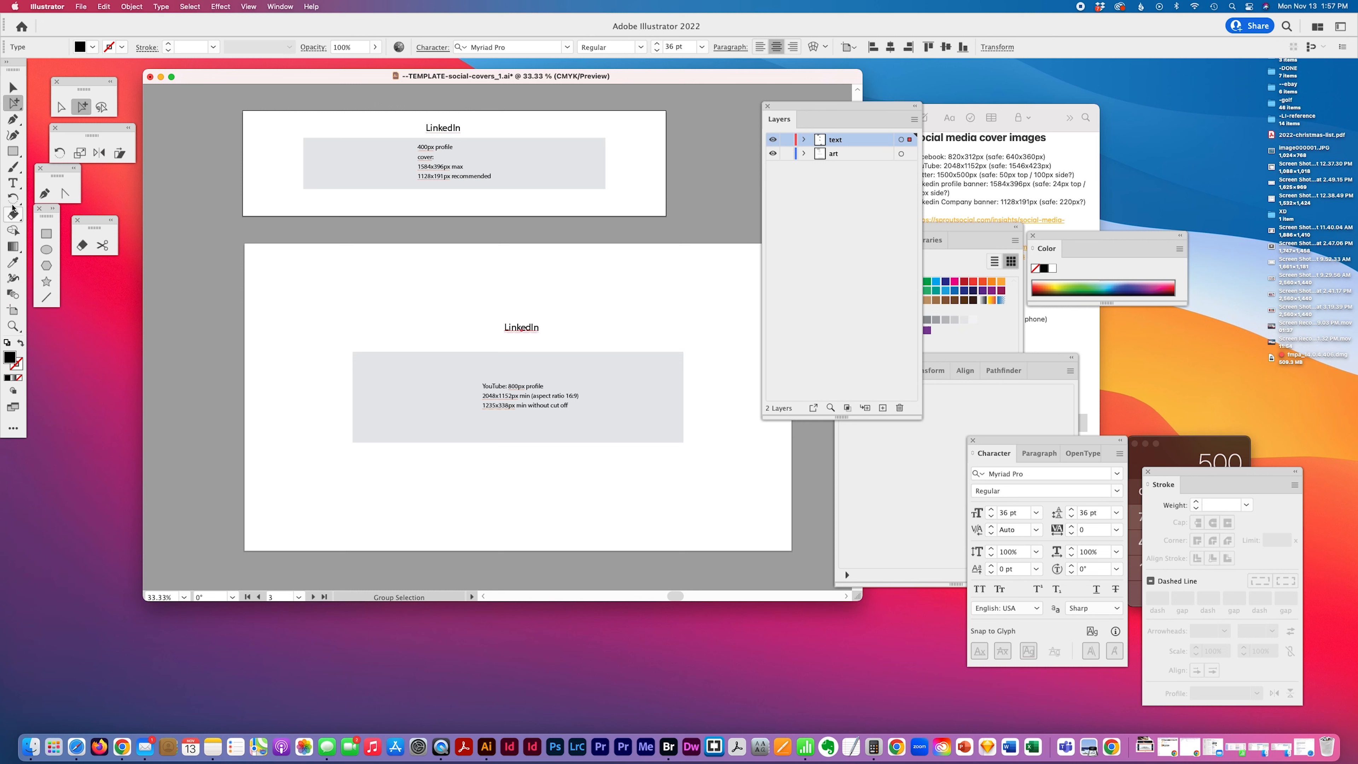
pyautogui.click(13, 182)
pyautogui.doubleClick(536, 328)
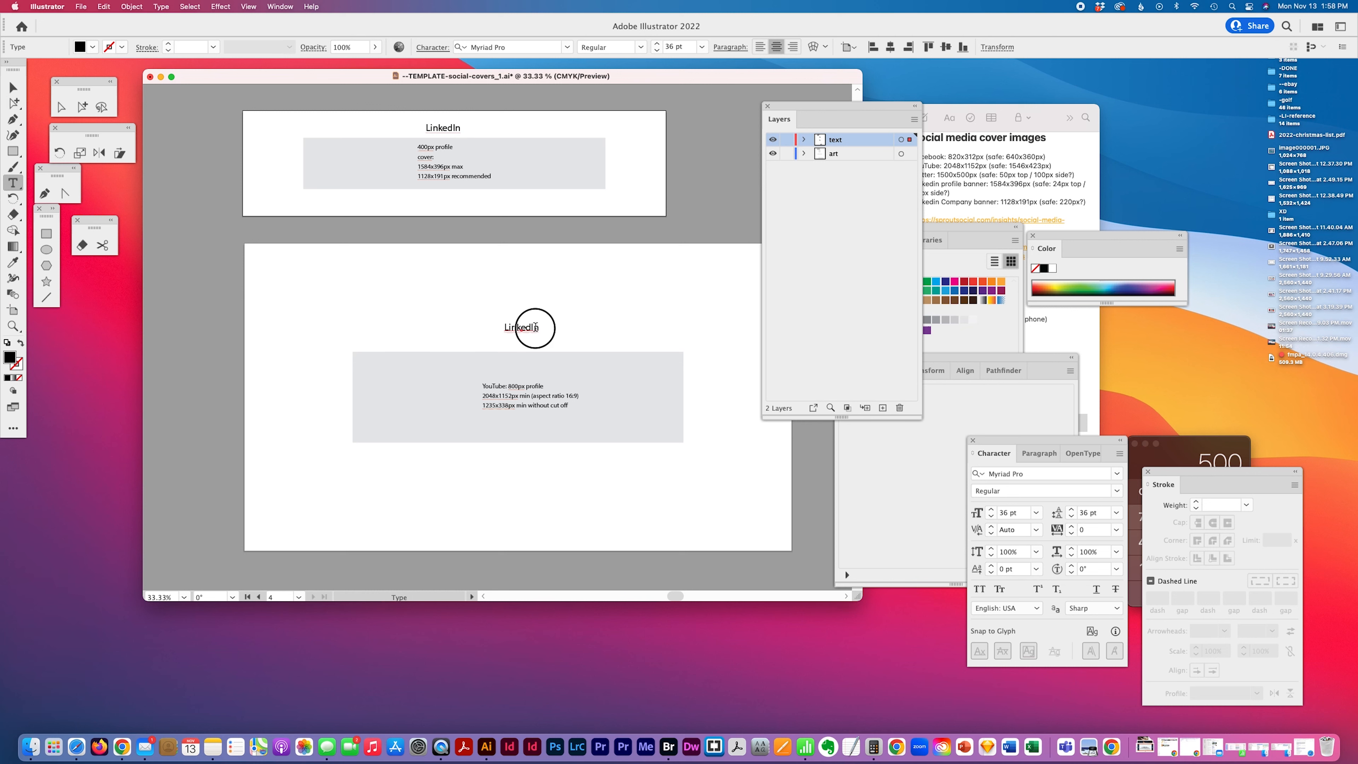
pyautogui.write('YouTube')
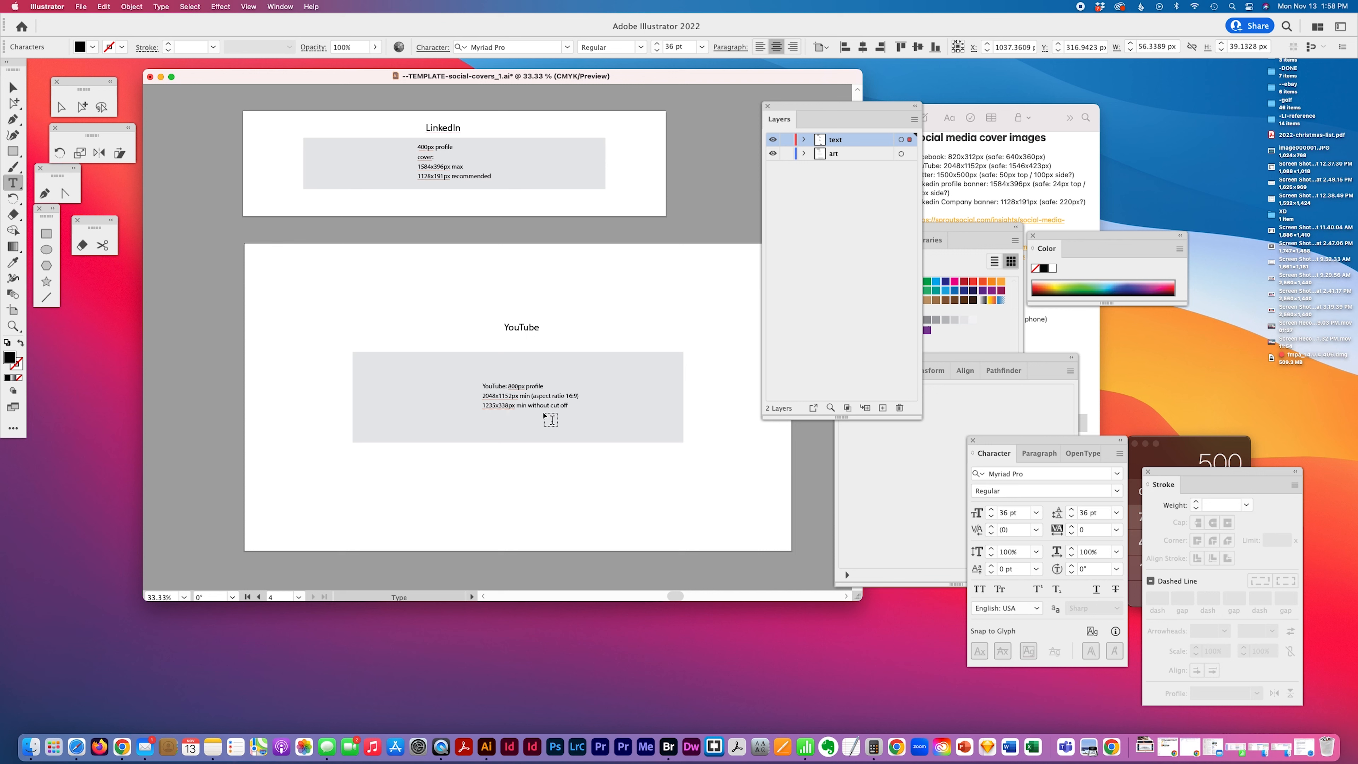
pyautogui.click(81, 106)
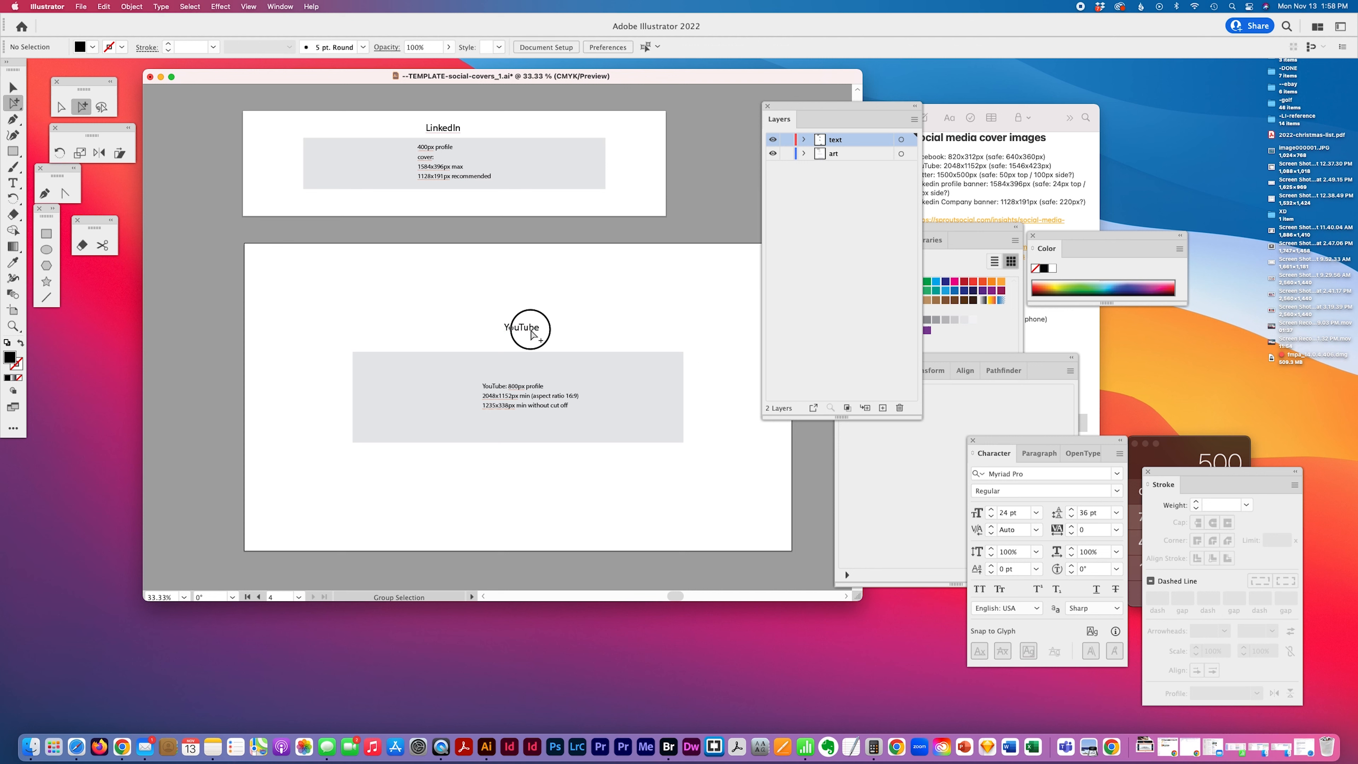
pyautogui.click(890, 47)
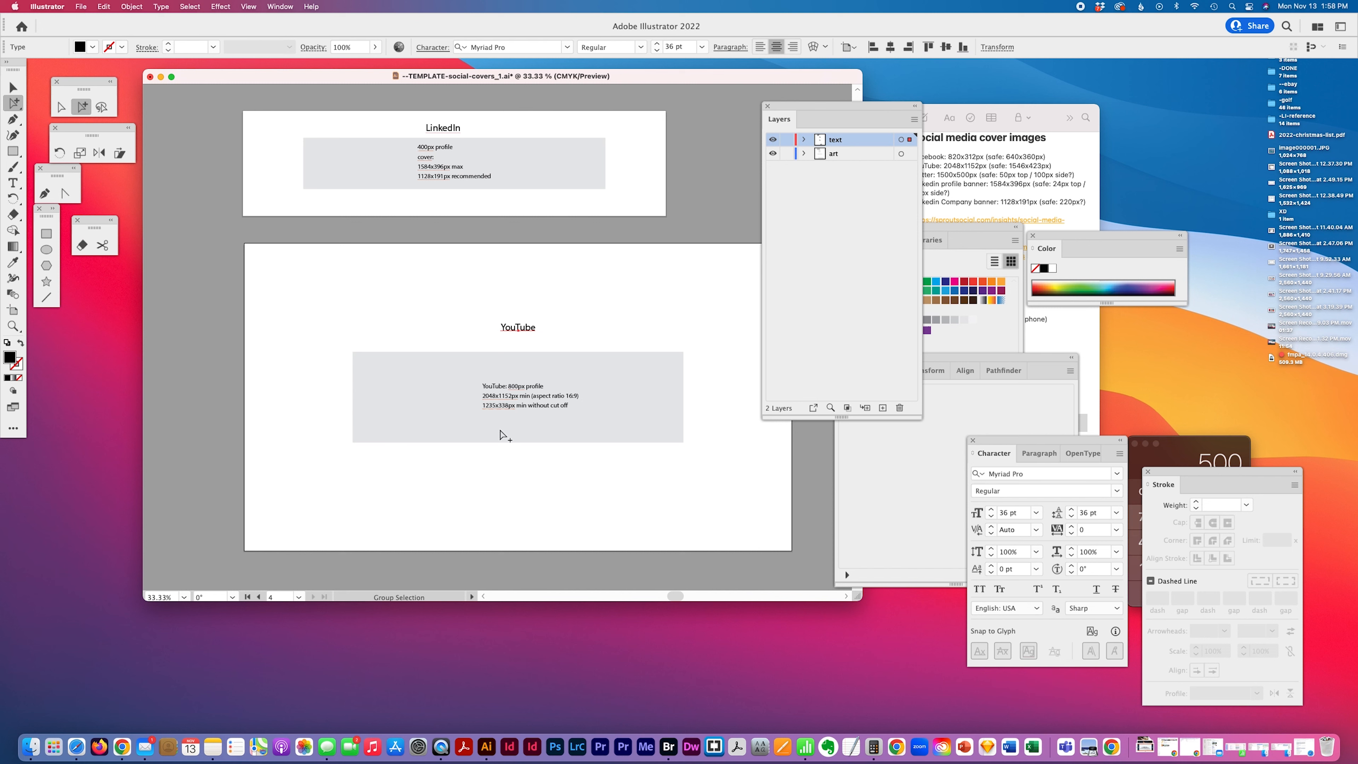
# Rename the fourth artboard as YouTube-cover-image-2048x1152px
pyautogui.click(13, 325)
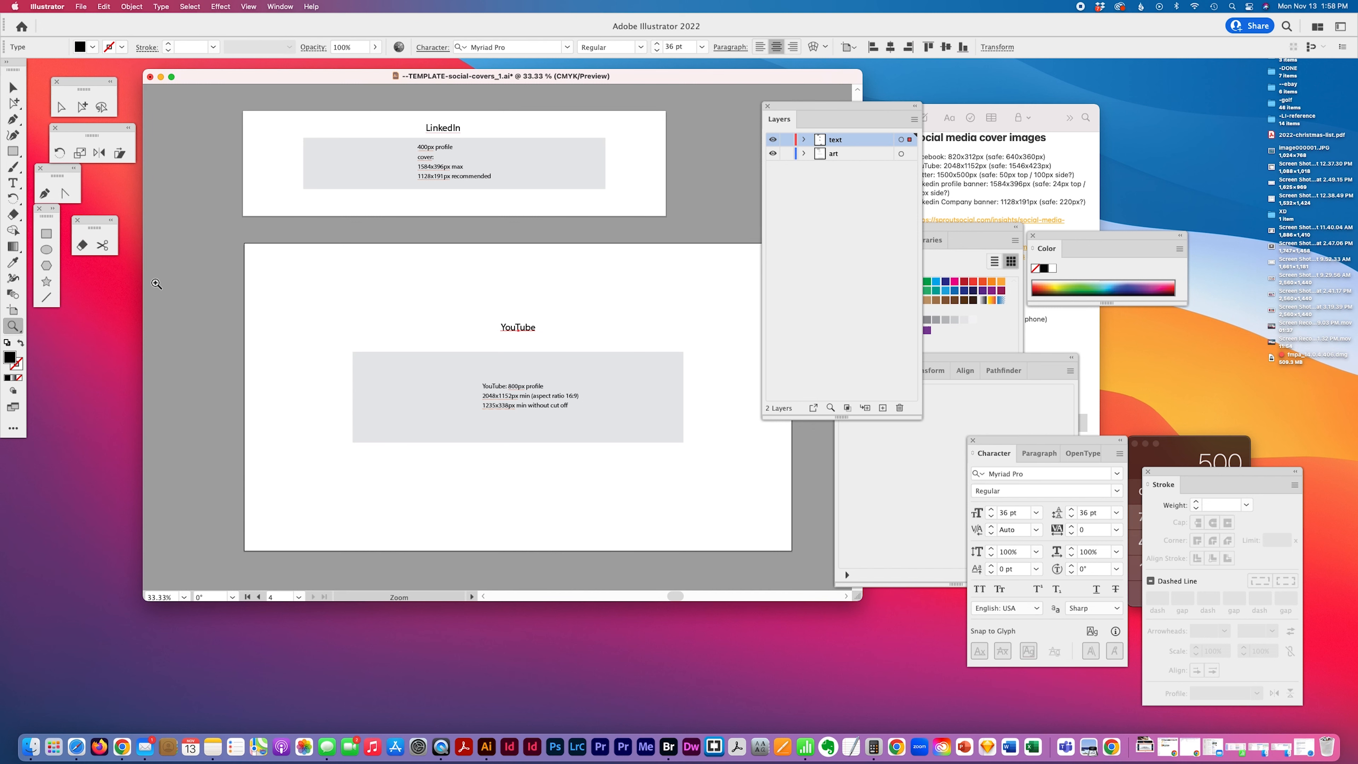
pyautogui.click(13, 310)
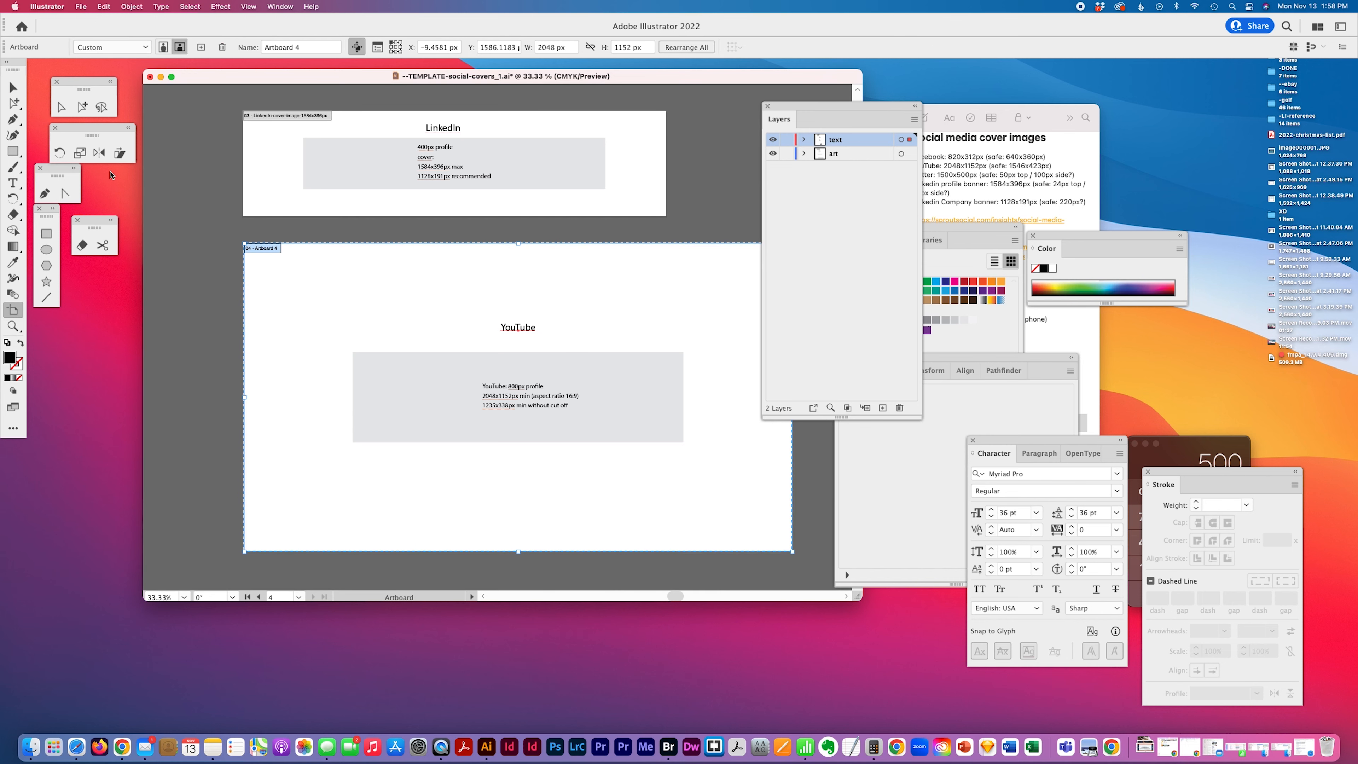
pyautogui.click(313, 47)
pyautogui.write('you')
pyautogui.write('Tube-cover-image-')
pyautogui.write('2048x')
pyautogui.write('1152')
pyautogui.write('px')
pyautogui.press('Return')
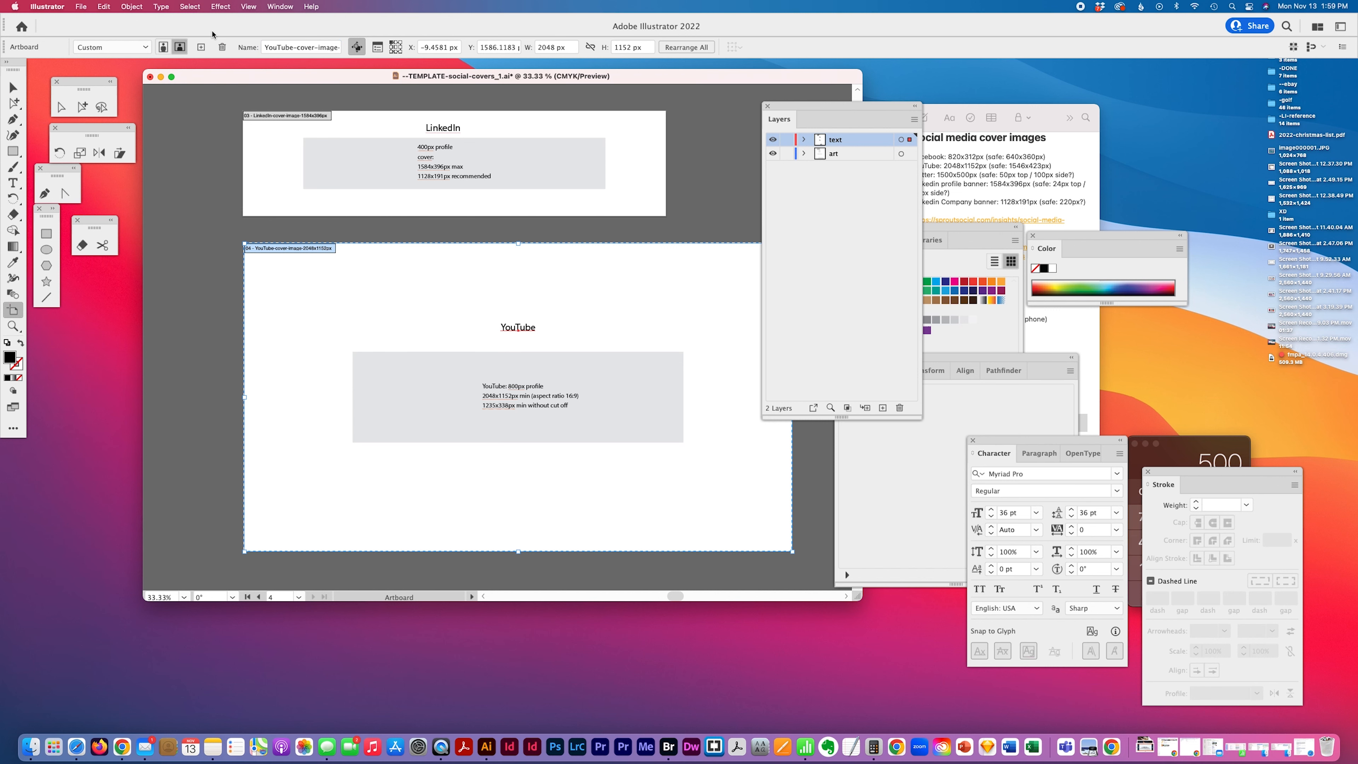
# Zoom out to show all artboards, select all four, and align them along their left edges
pyautogui.click(14, 326)
pyautogui.keyDown('alt'); pyautogui.click(466, 353); pyautogui.keyUp('alt')
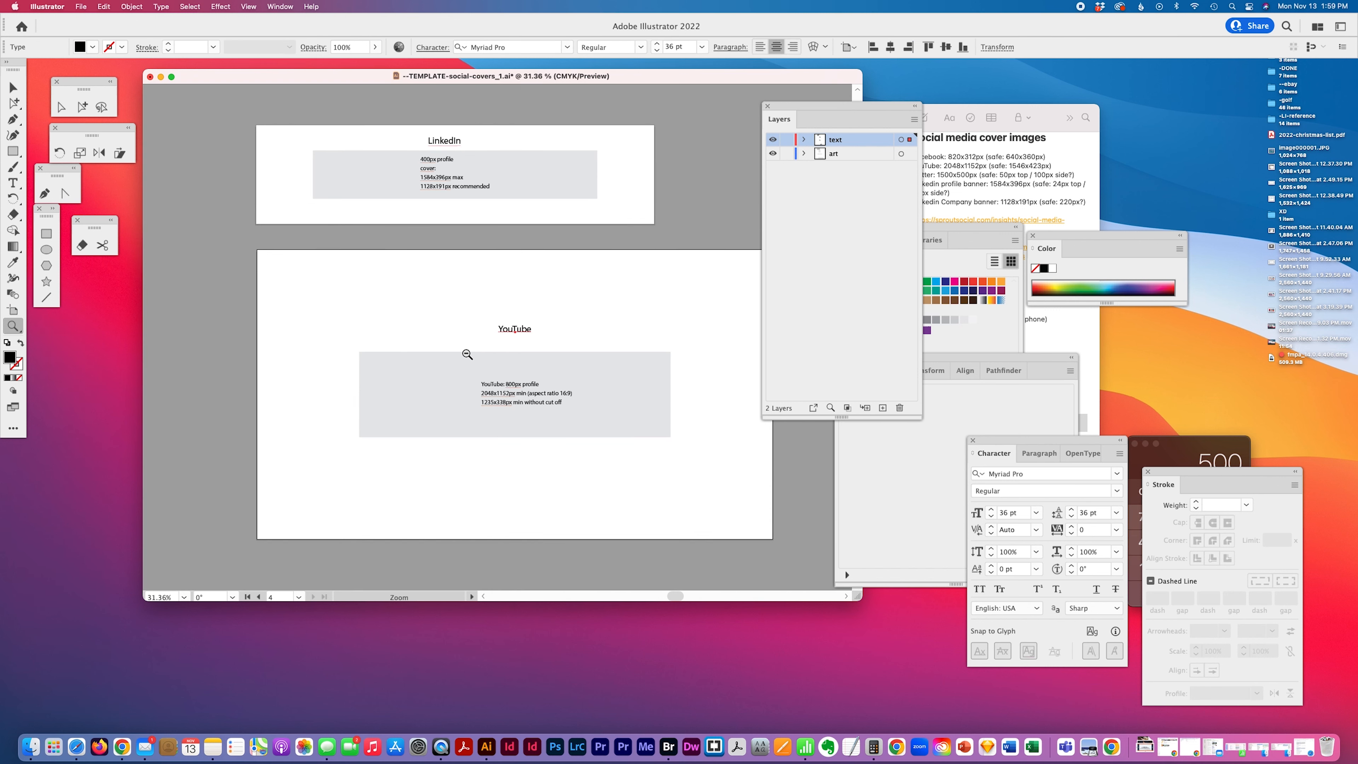
pyautogui.keyDown('alt'); pyautogui.click(466, 353); pyautogui.keyUp('alt')
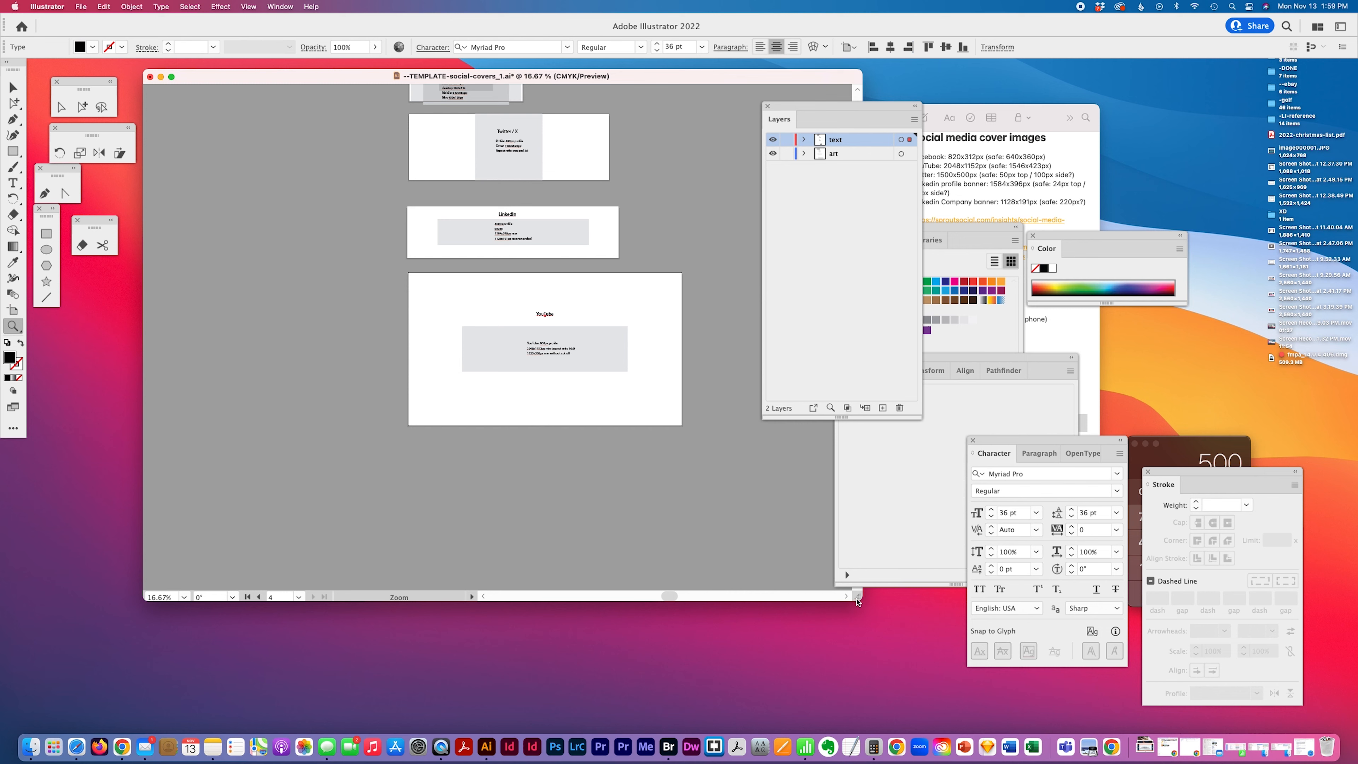
pyautogui.moveTo(856, 601); pyautogui.dragTo(725, 694)
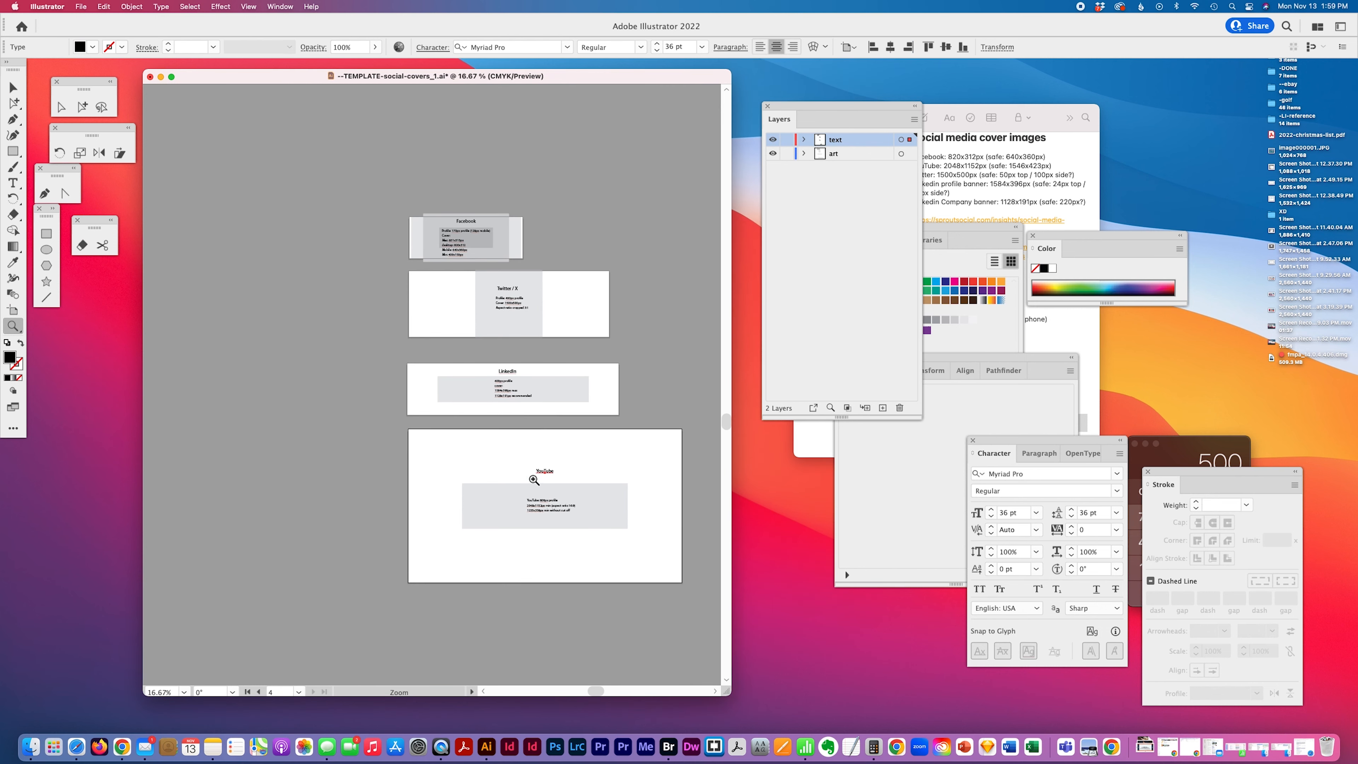
pyautogui.click(13, 86)
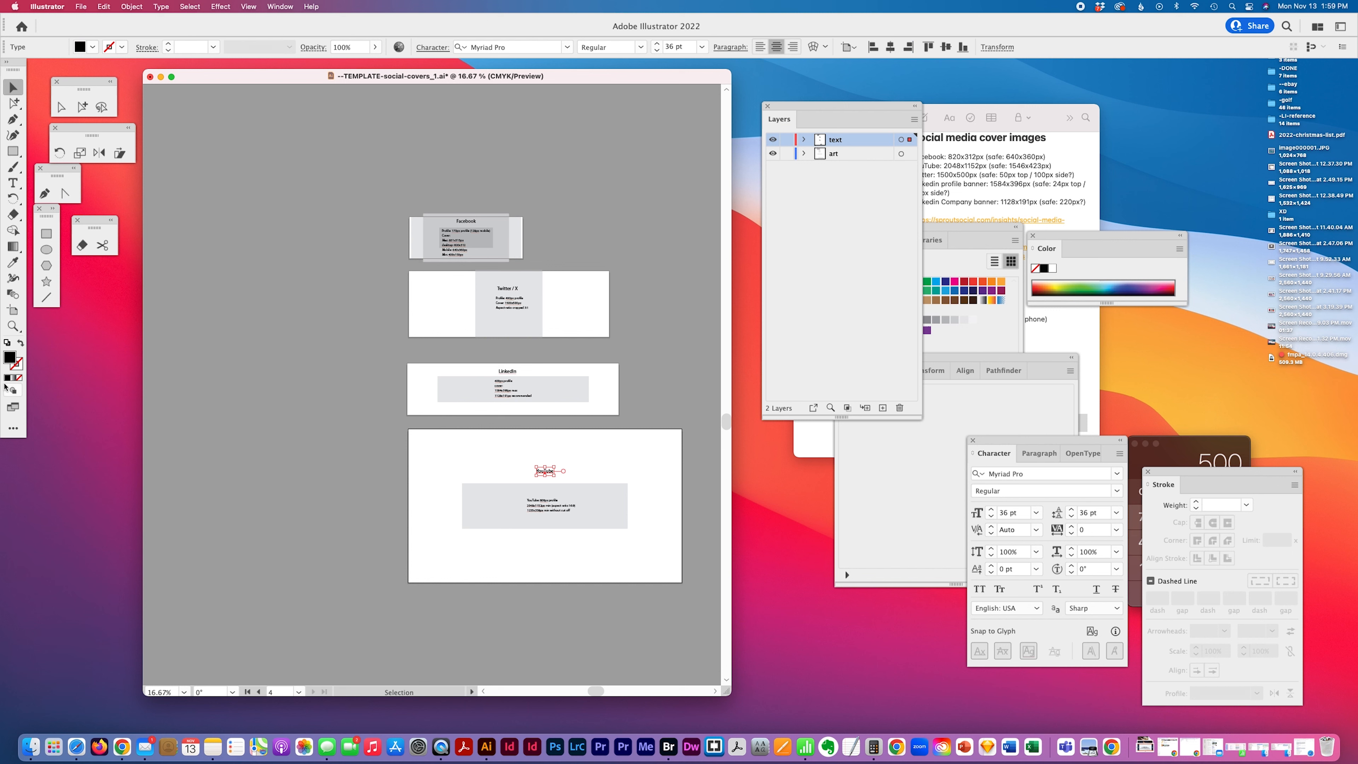
pyautogui.click(14, 309)
pyautogui.click(442, 228)
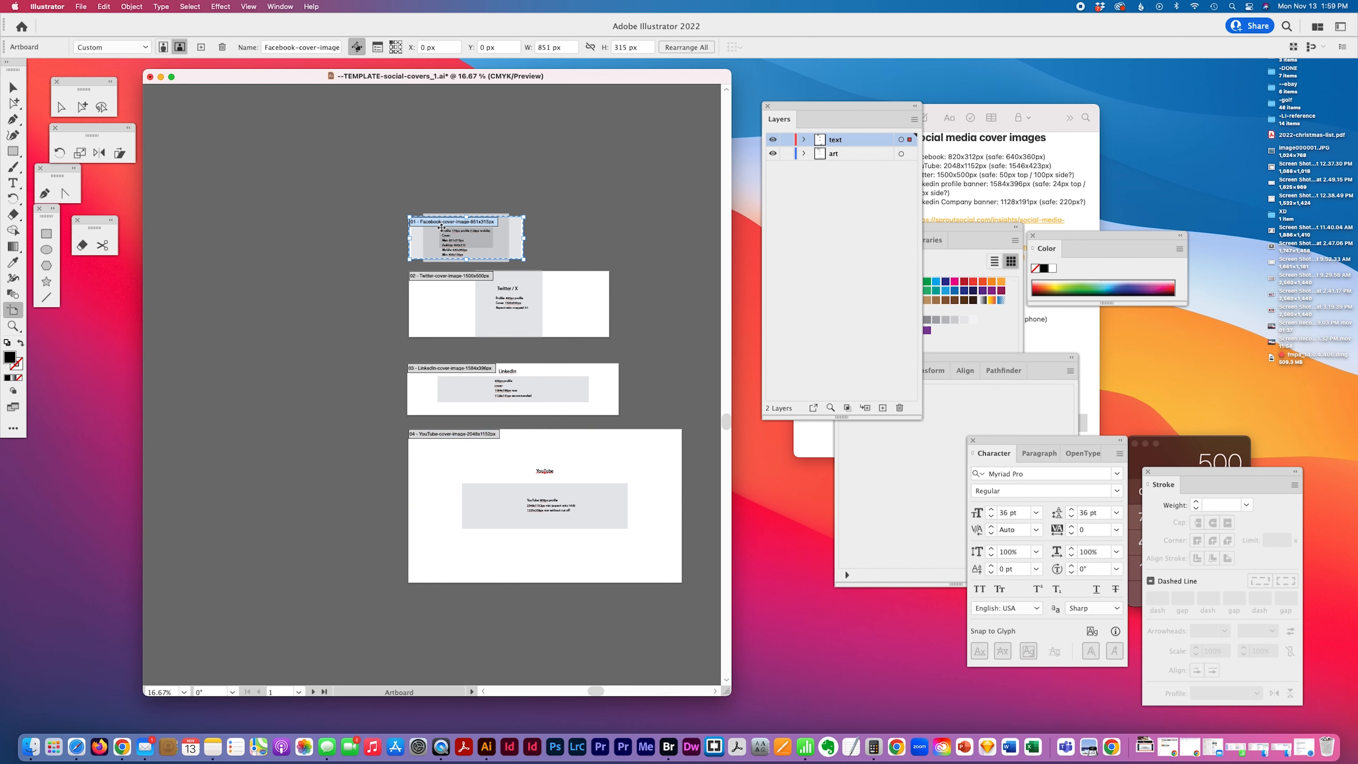
pyautogui.keyDown('shift'); pyautogui.click(442, 329); pyautogui.keyUp('shift')
pyautogui.keyDown('shift'); pyautogui.click(444, 378); pyautogui.keyUp('shift')
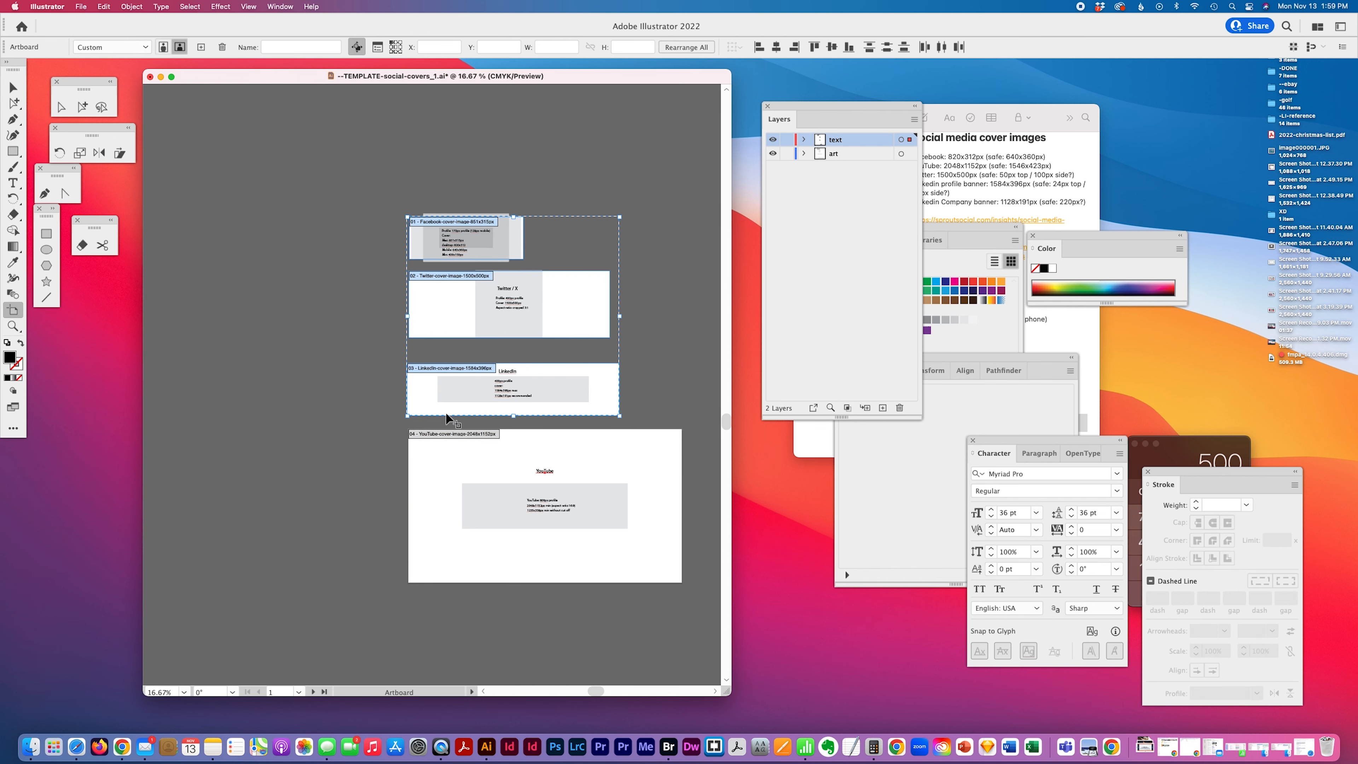
pyautogui.keyDown('shift'); pyautogui.click(445, 436); pyautogui.keyUp('shift')
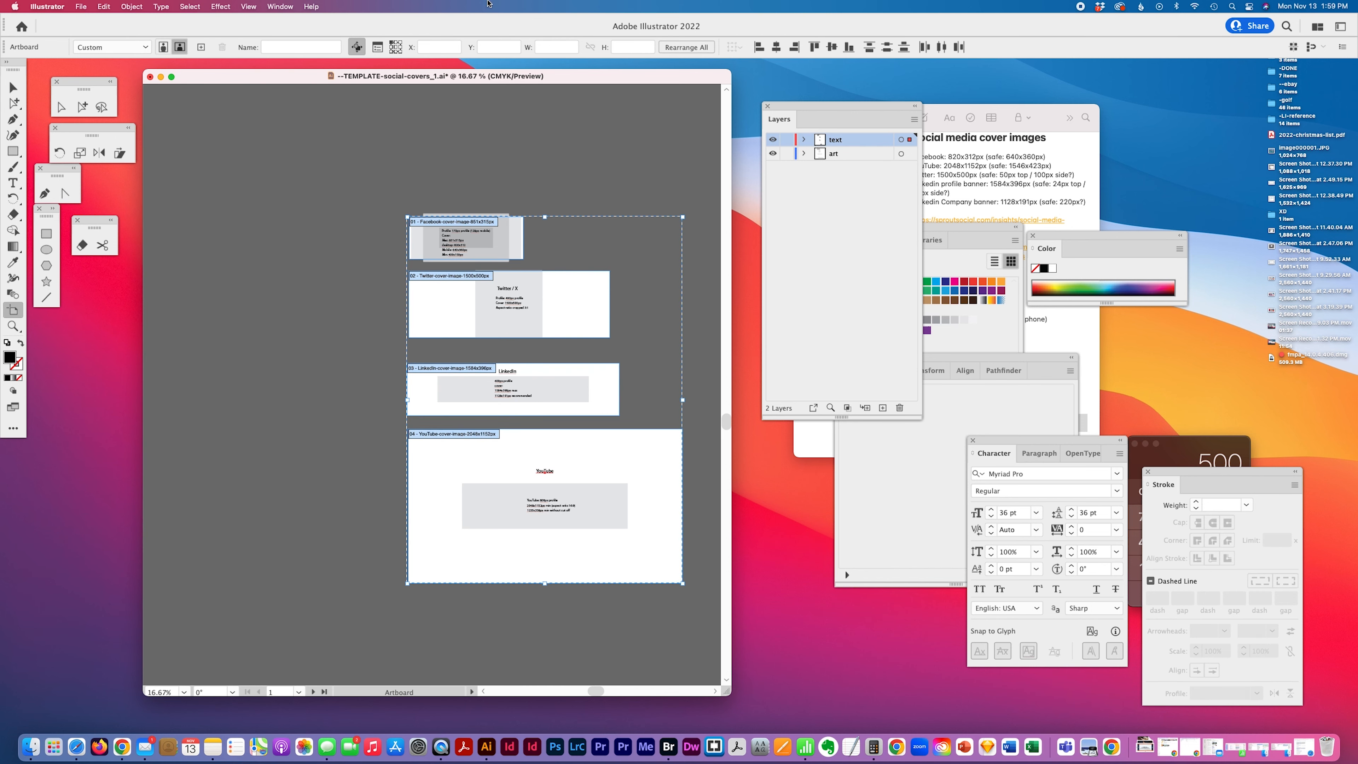
pyautogui.click(759, 47)
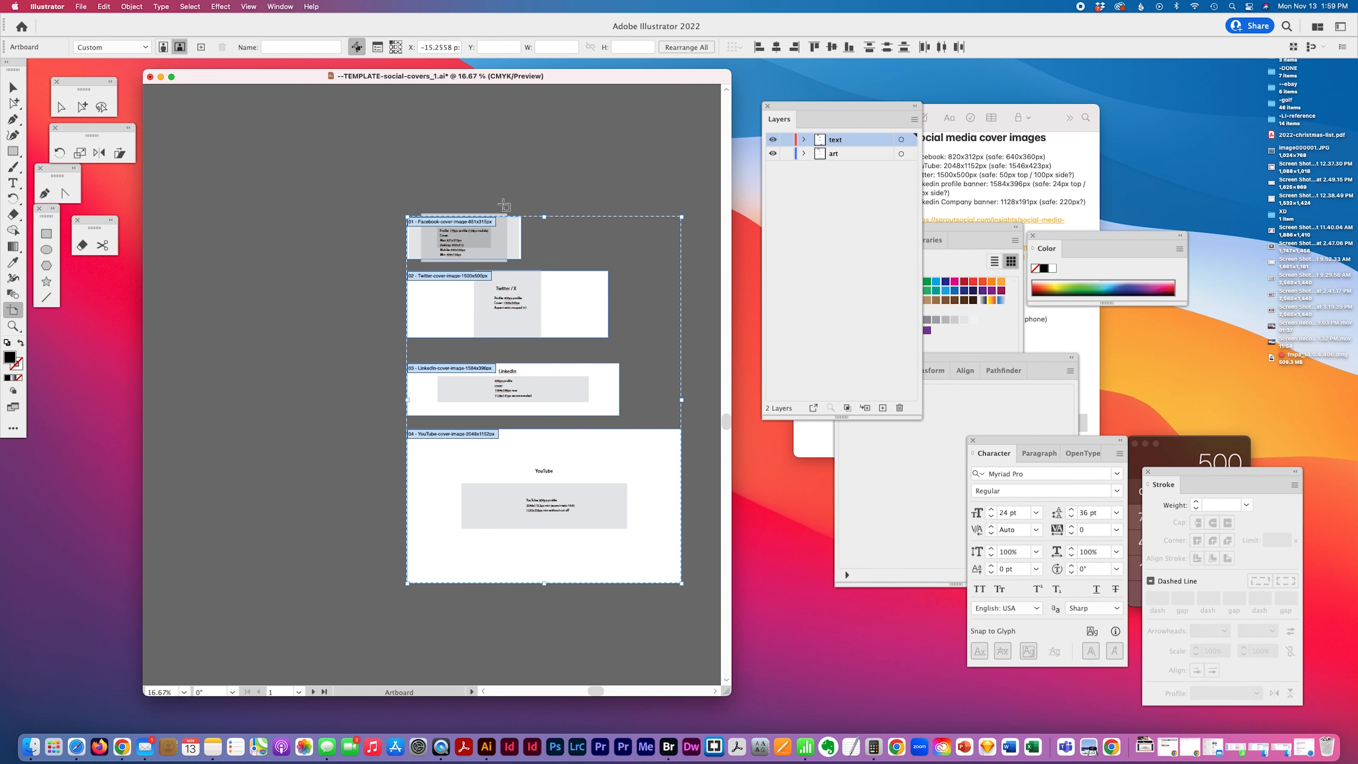
# Select the Facebook artboard's contents and center them horizontally
pyautogui.click(84, 106)
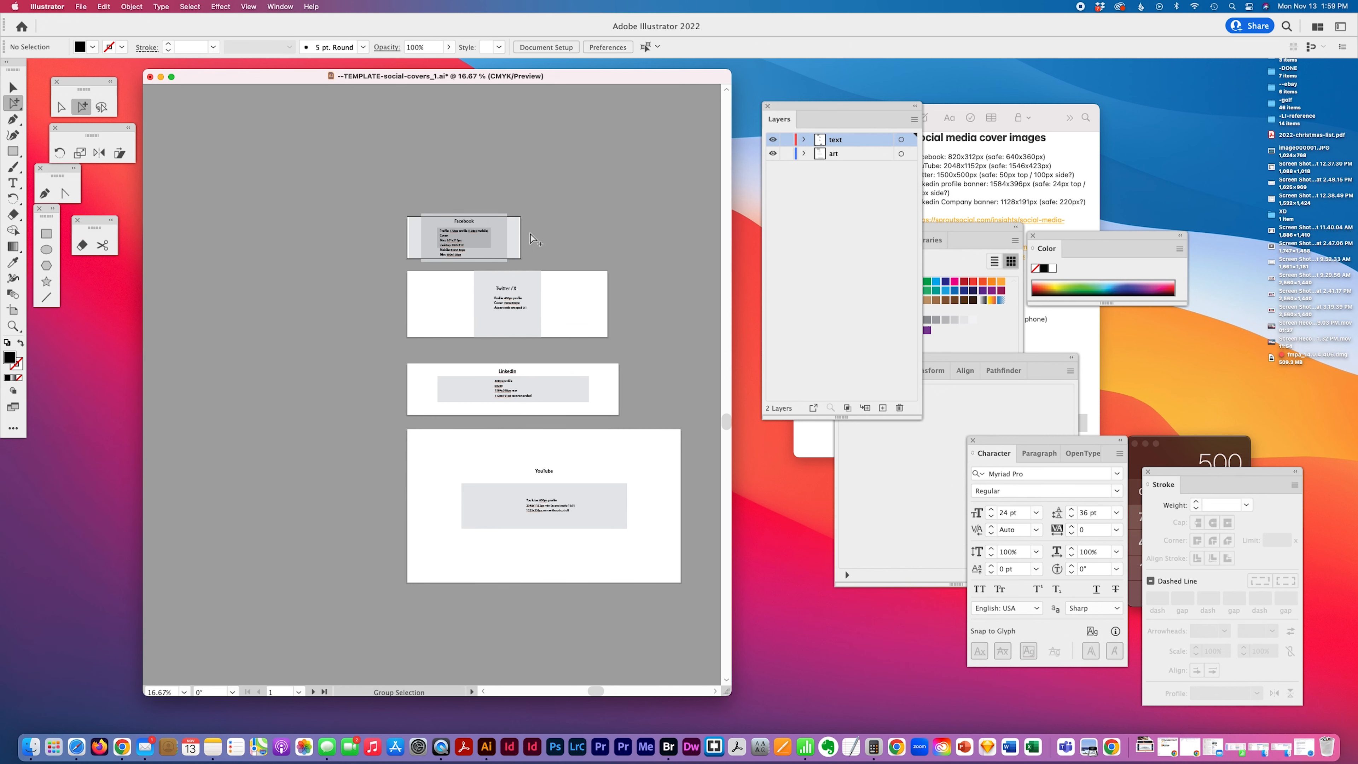
pyautogui.click(513, 232)
pyautogui.moveTo(448, 179); pyautogui.dragTo(478, 263)
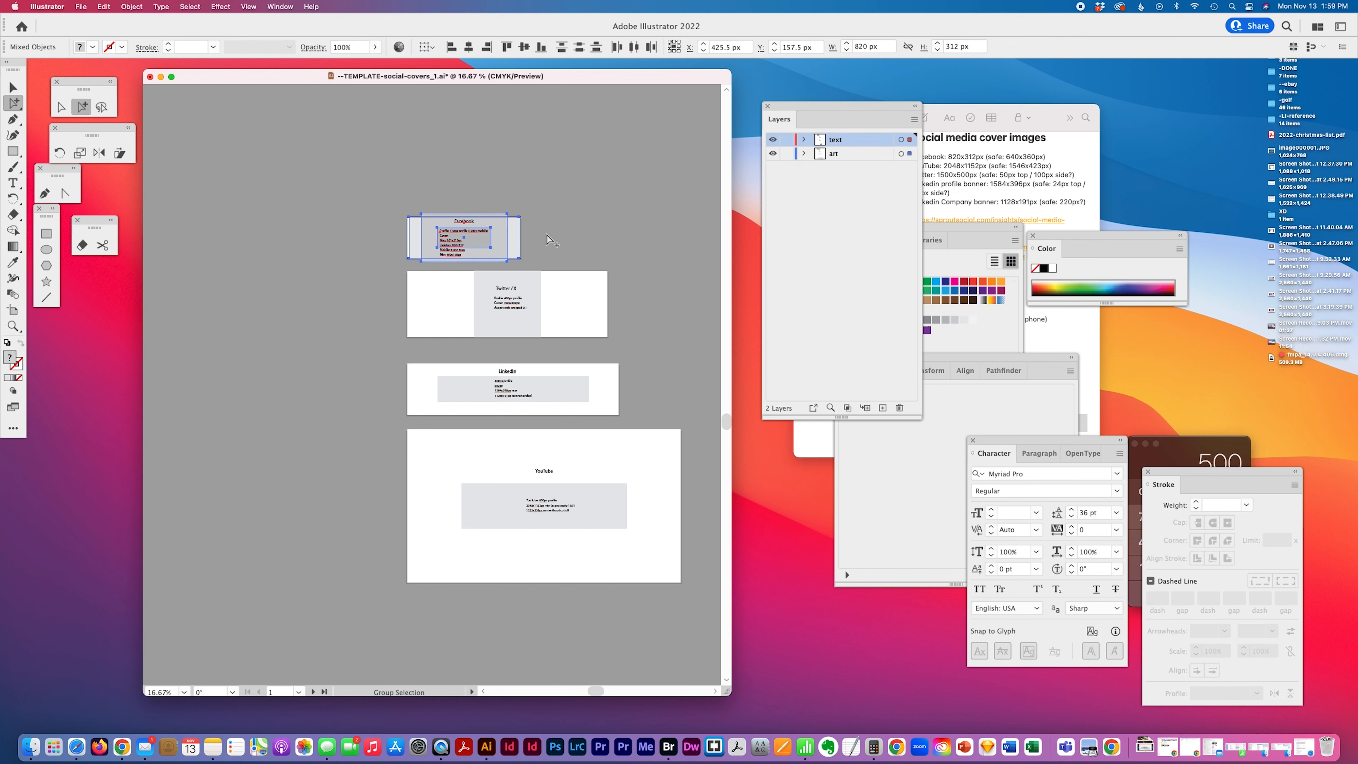
pyautogui.click(469, 48)
# Select the Twitter/X artboard's contents and center them horizontally
pyautogui.click(491, 327)
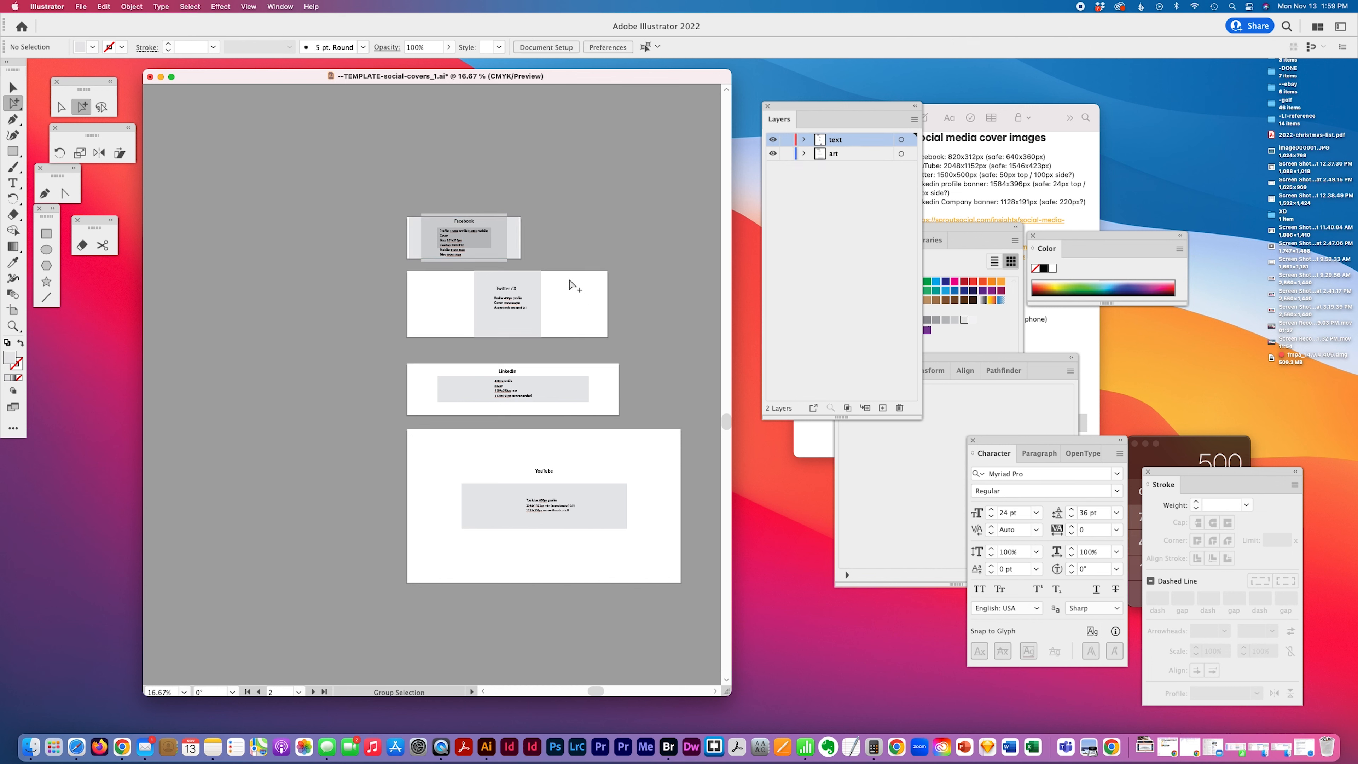
pyautogui.moveTo(548, 282); pyautogui.dragTo(460, 326)
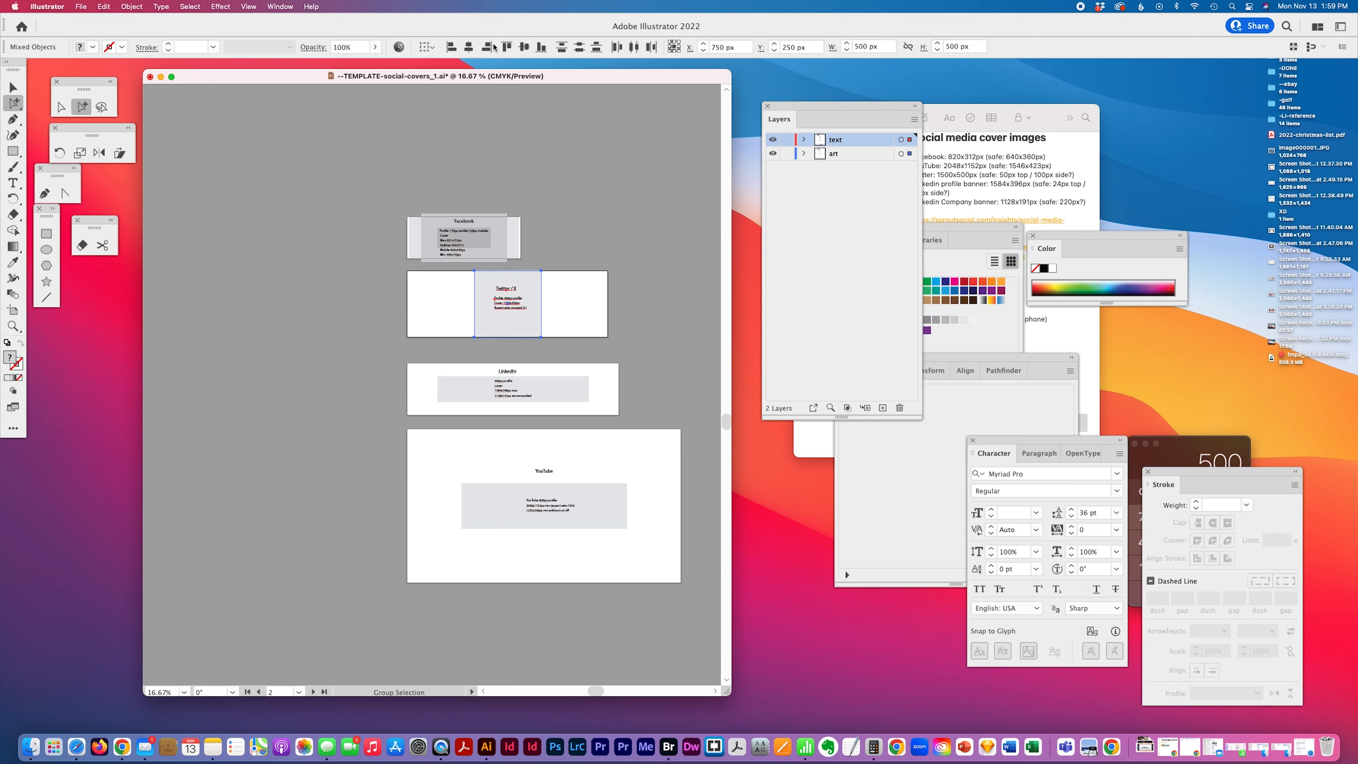
pyautogui.click(469, 47)
# Center the guide rectangles on the Twitter/X, LinkedIn and YouTube artboards
pyautogui.click(576, 311)
pyautogui.click(533, 319)
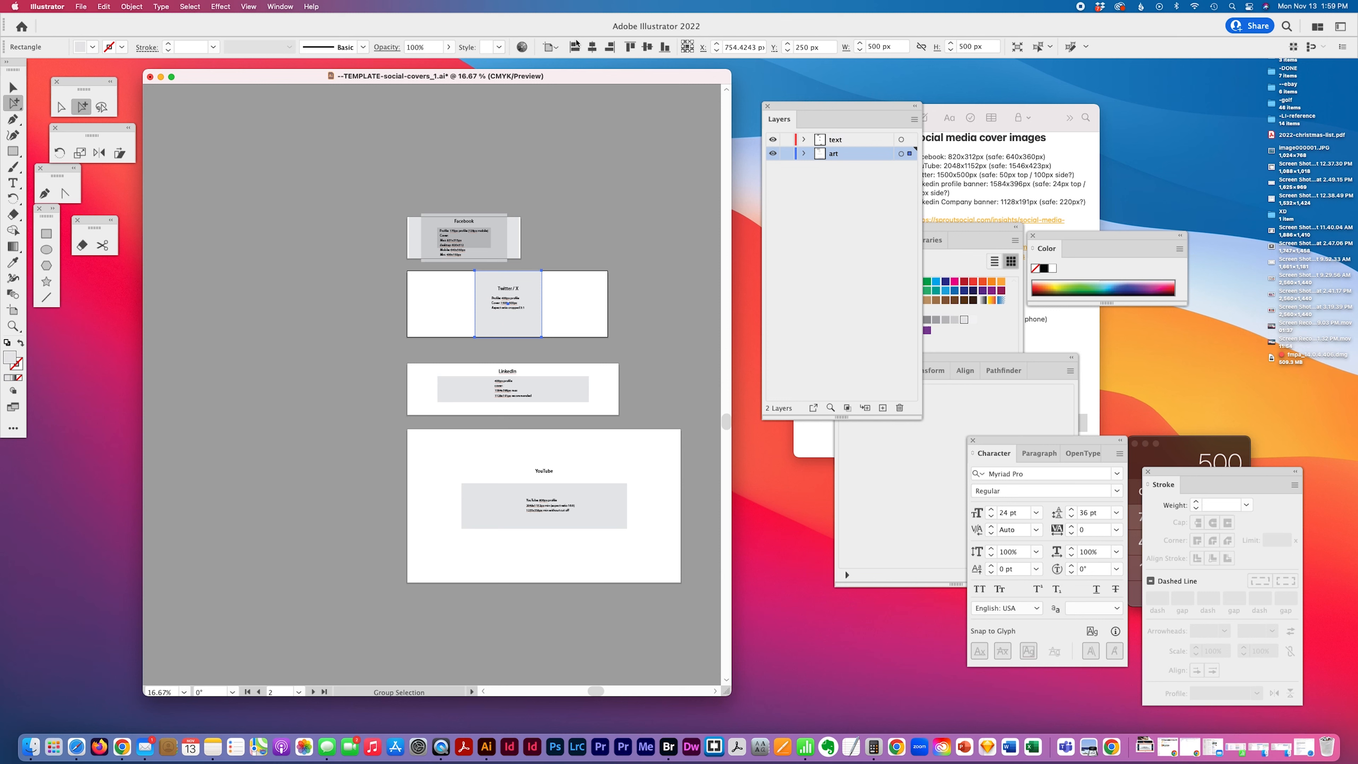
pyautogui.click(592, 47)
pyautogui.click(577, 396)
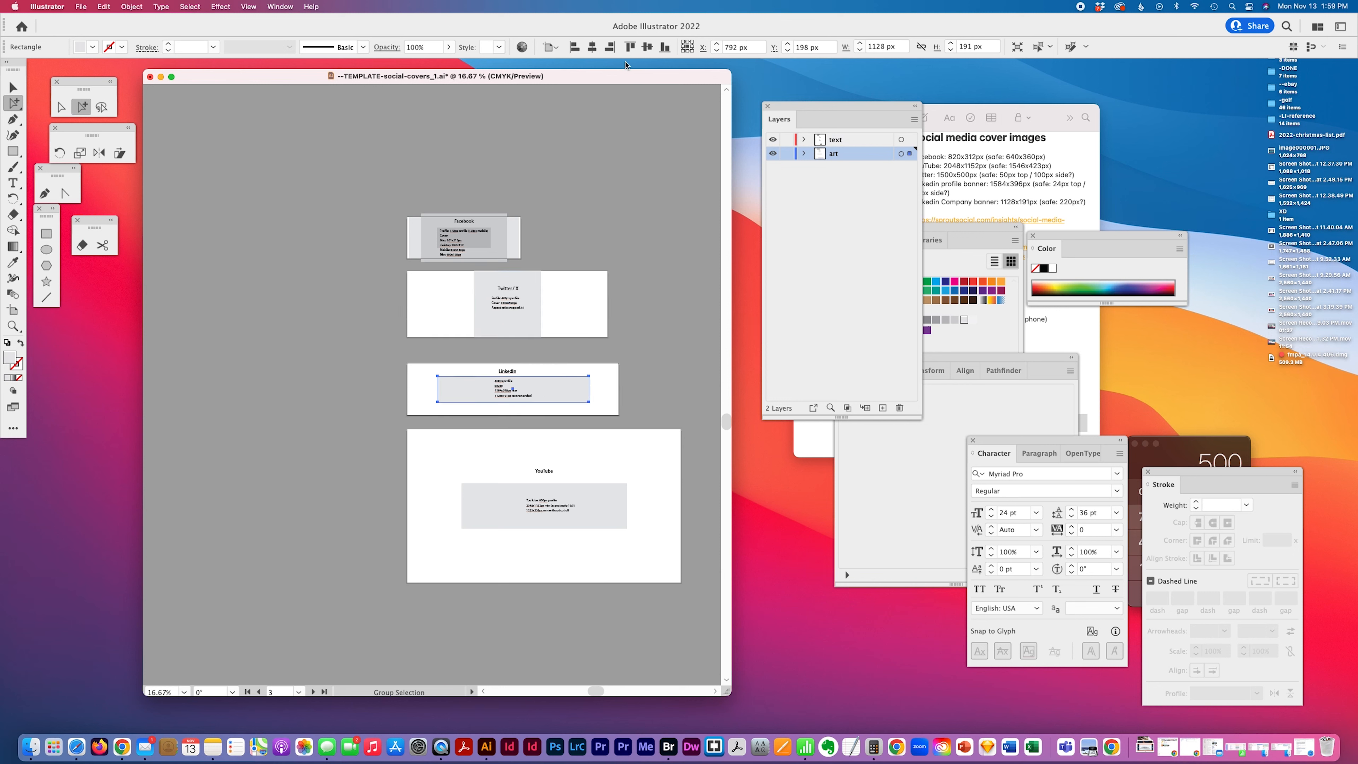
pyautogui.click(619, 516)
pyautogui.click(647, 47)
pyautogui.click(591, 47)
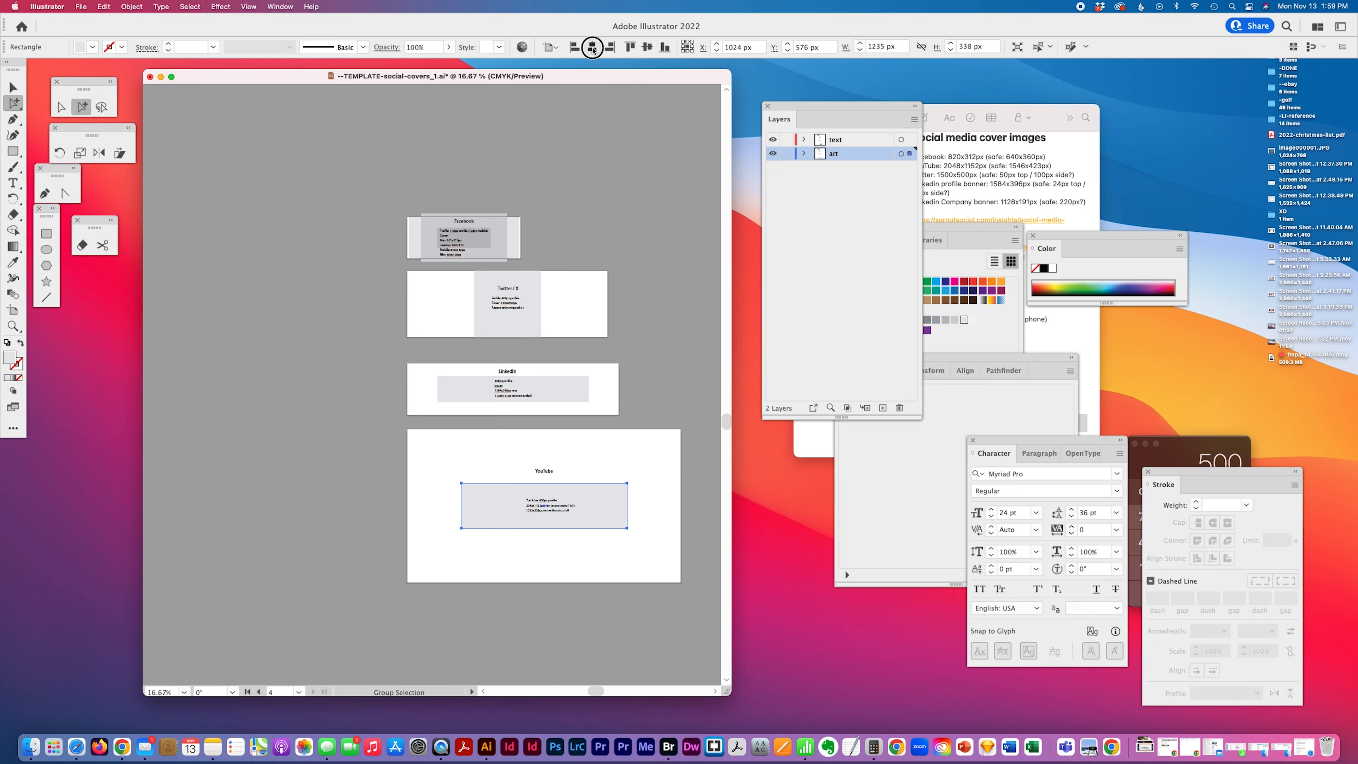
# Select the titles and info text in the Twitter/X, LinkedIn and YouTube artboards and center them horizontally
pyautogui.click(548, 473)
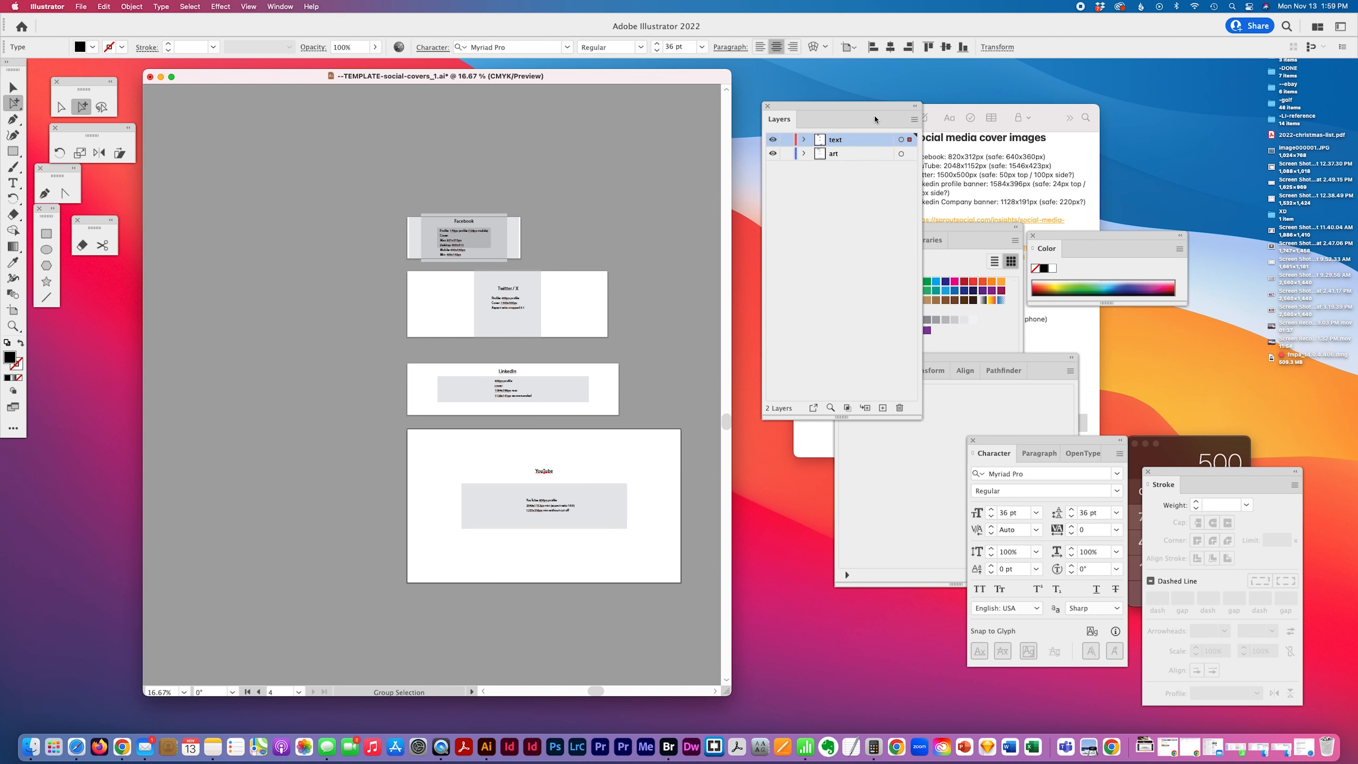
pyautogui.moveTo(534, 271); pyautogui.dragTo(484, 317)
pyautogui.moveTo(543, 357); pyautogui.dragTo(473, 421)
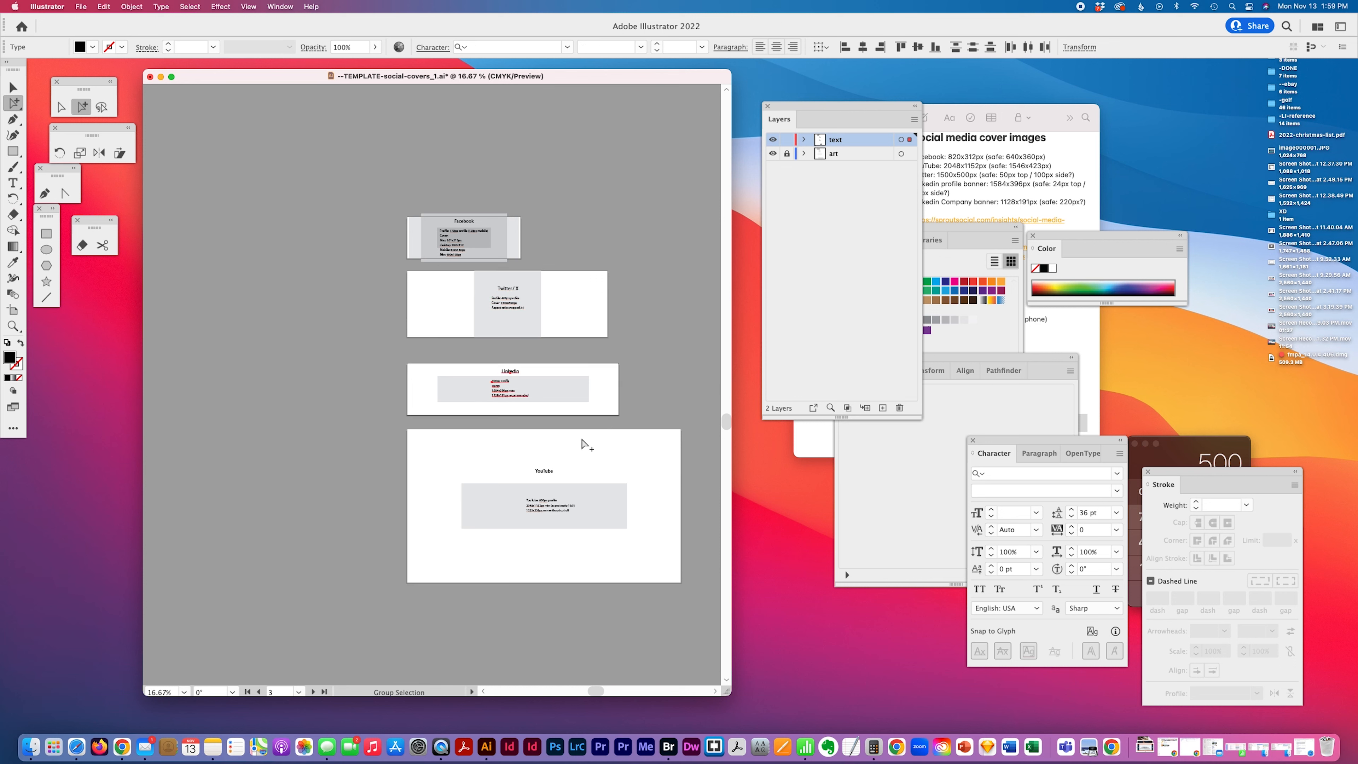
pyautogui.moveTo(583, 450); pyautogui.dragTo(515, 537)
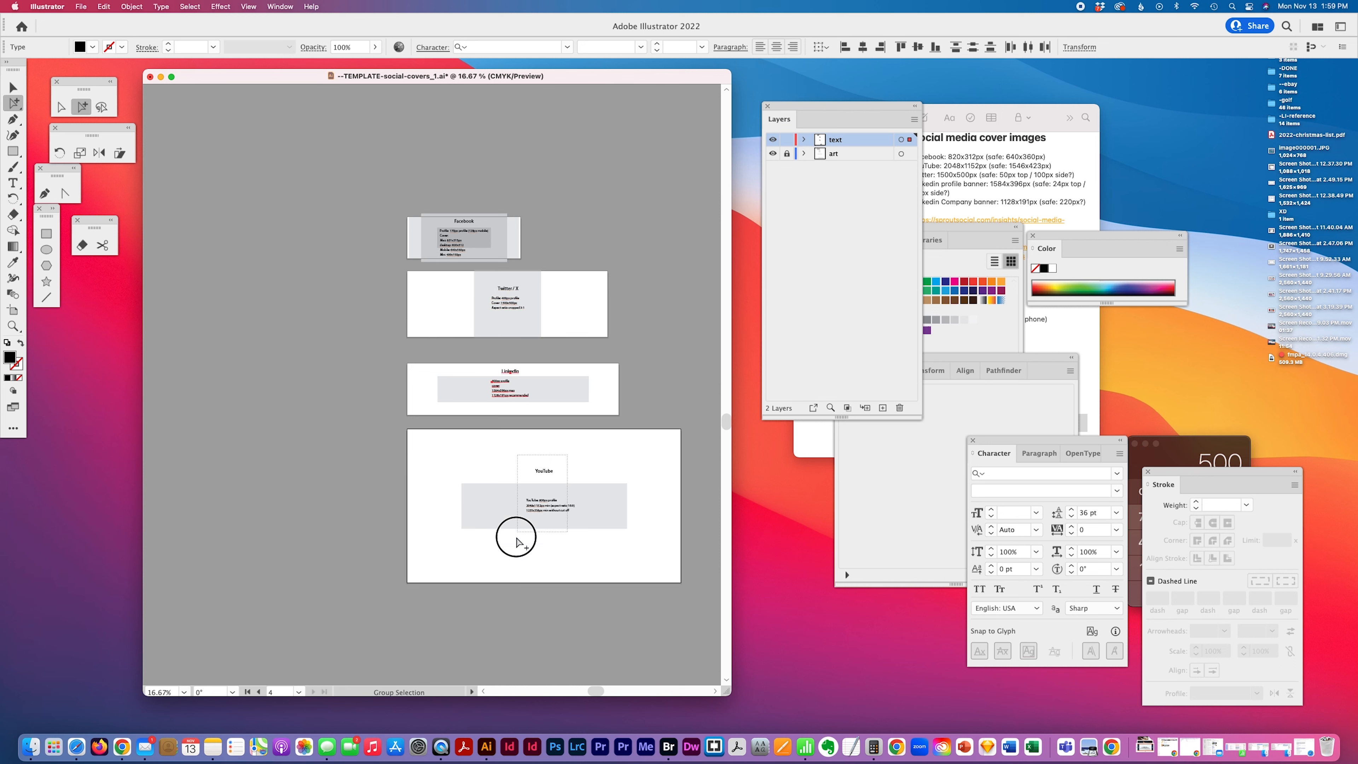
pyautogui.click(862, 47)
pyautogui.click(629, 434)
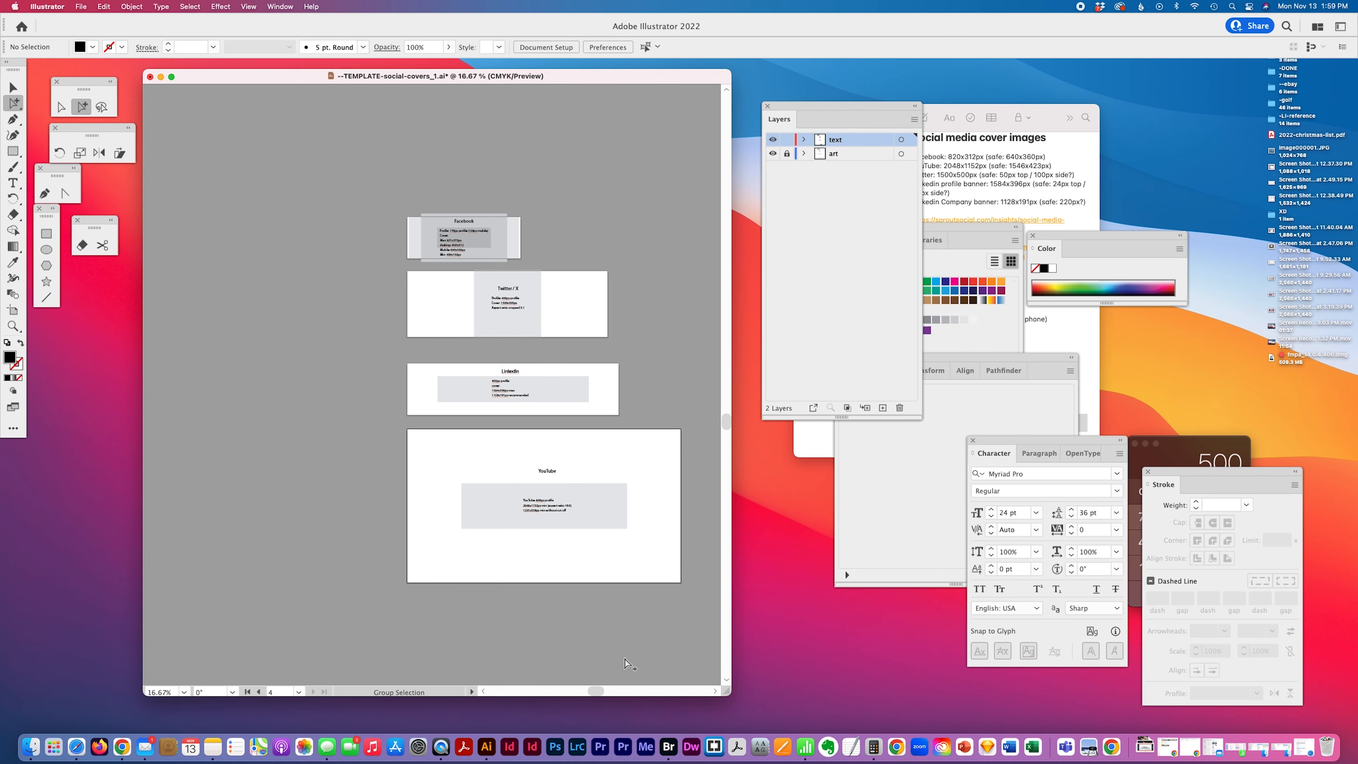
# Select all four artboards and distribute them vertically
pyautogui.moveTo(723, 702); pyautogui.dragTo(722, 663)
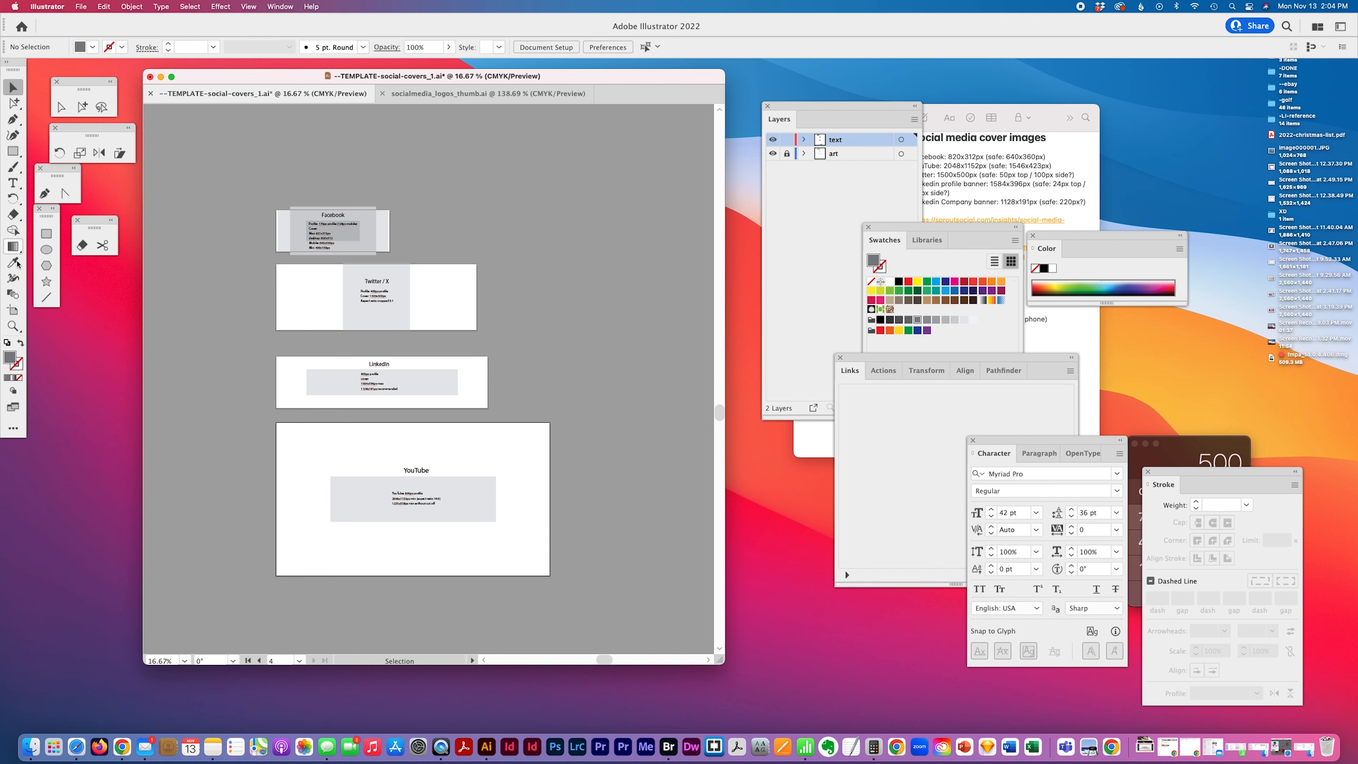
pyautogui.click(13, 310)
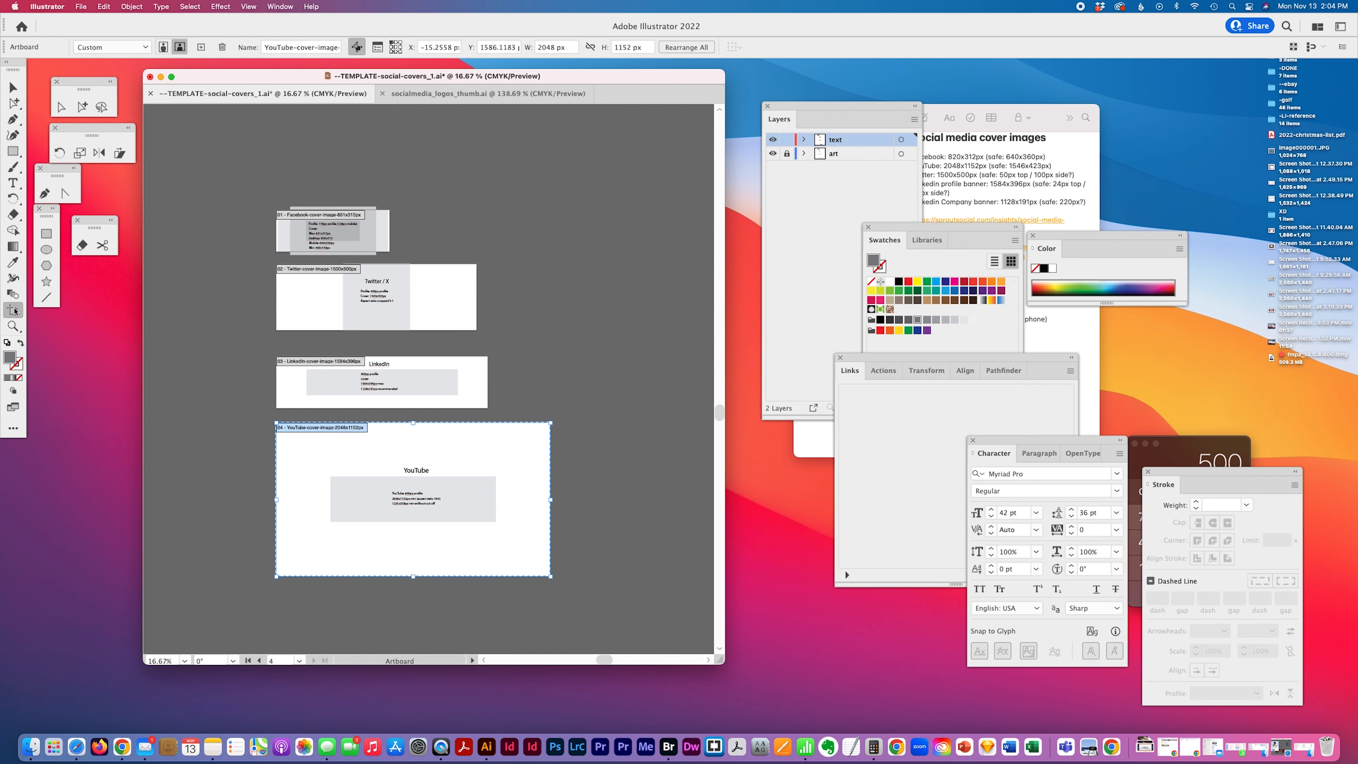
pyautogui.click(301, 220)
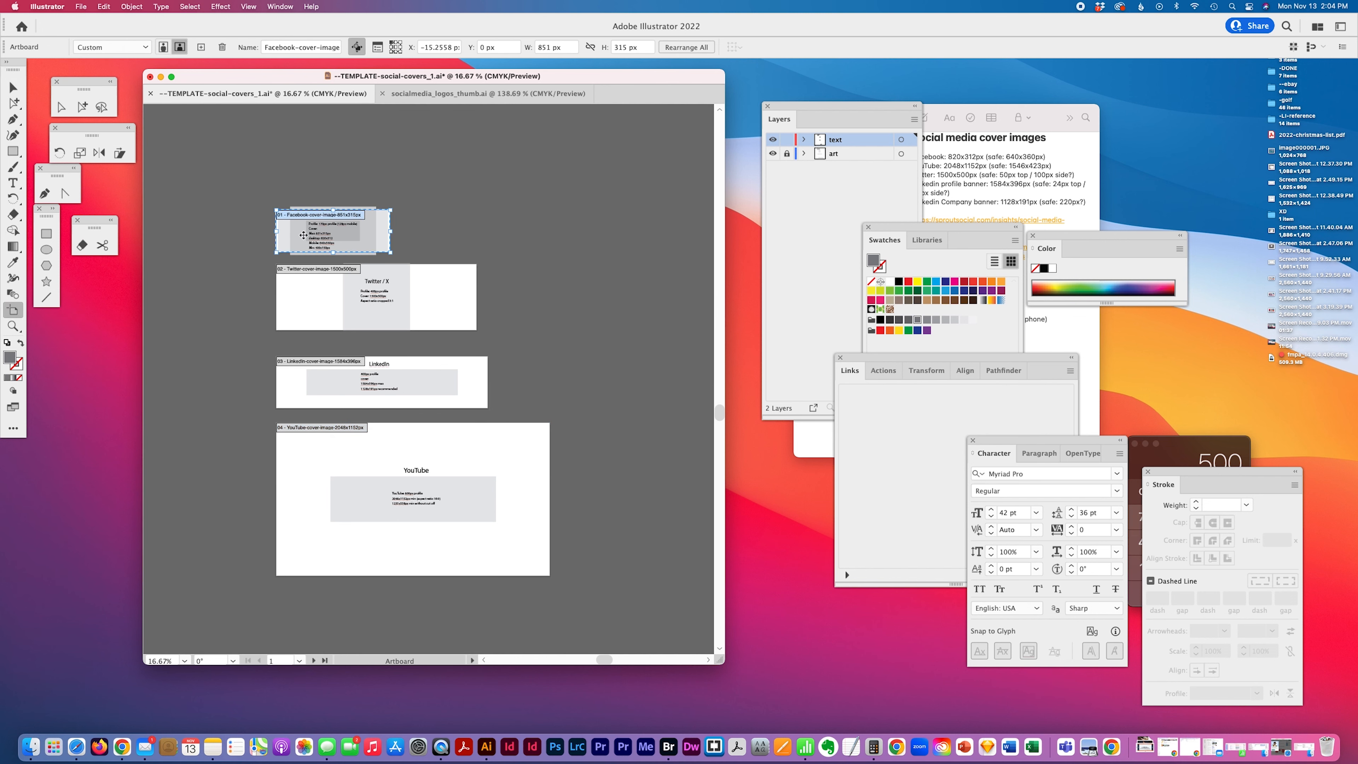
pyautogui.keyDown('shift'); pyautogui.click(301, 270); pyautogui.keyUp('shift')
pyautogui.keyDown('shift'); pyautogui.click(307, 371); pyautogui.keyUp('shift')
pyautogui.keyDown('shift'); pyautogui.click(314, 428); pyautogui.keyUp('shift')
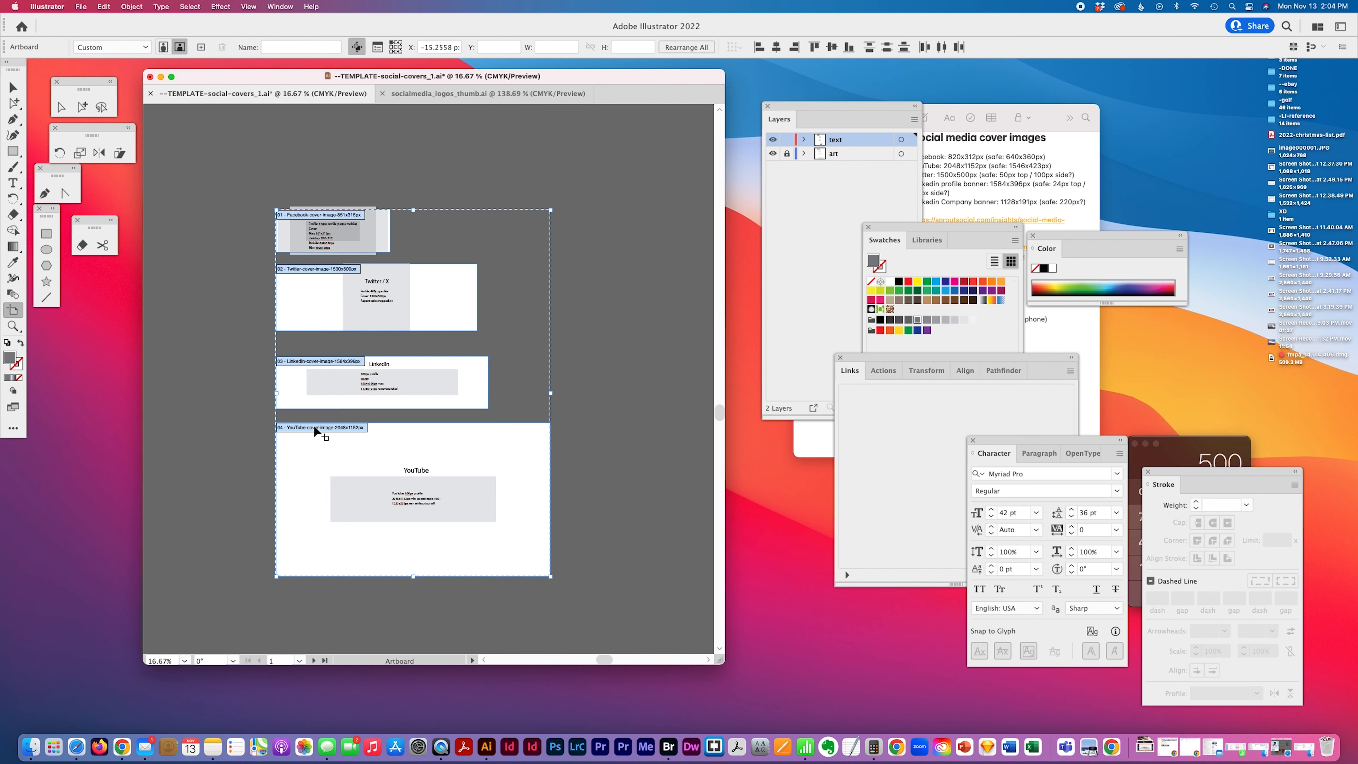
pyautogui.click(869, 47)
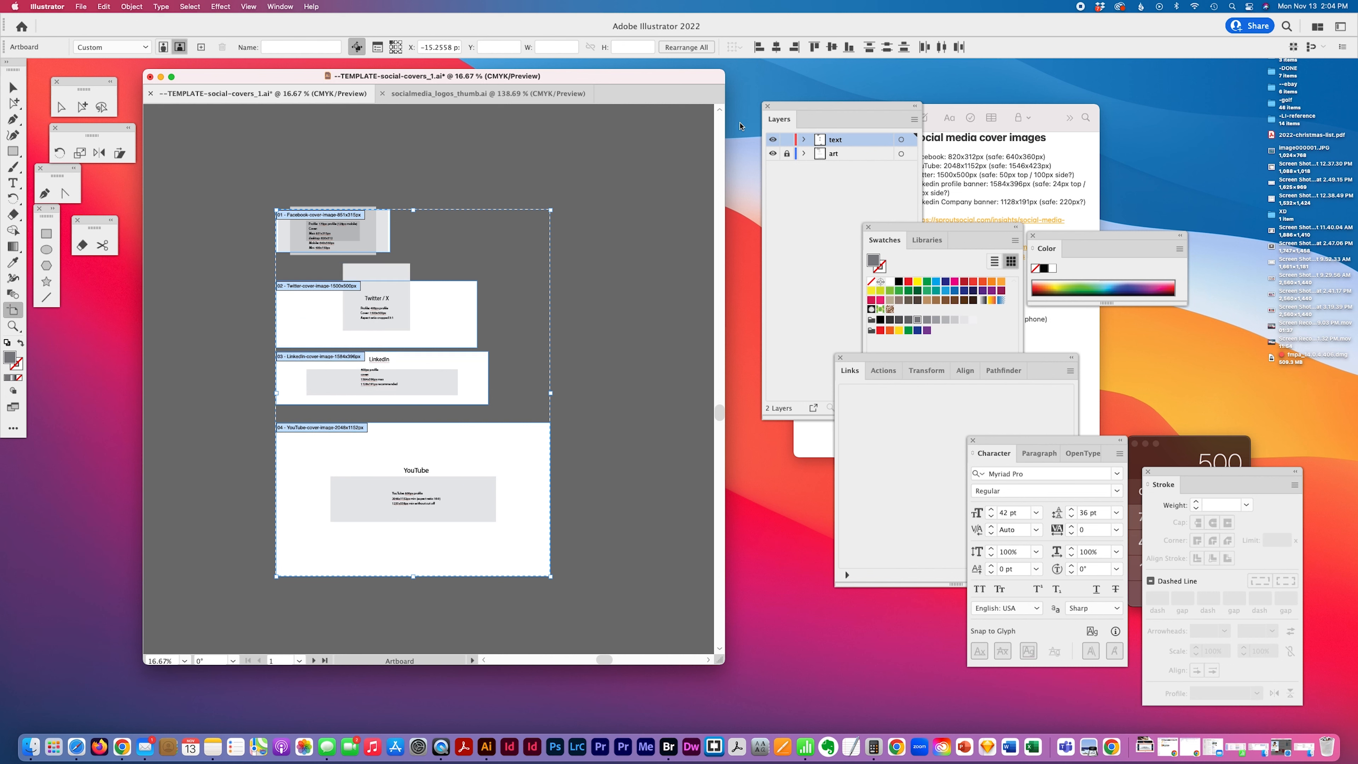
# Undo the last distribution and move the LinkedIn and YouTube artboards upward to tighten the vertical spacing
pyautogui.press('super+z')
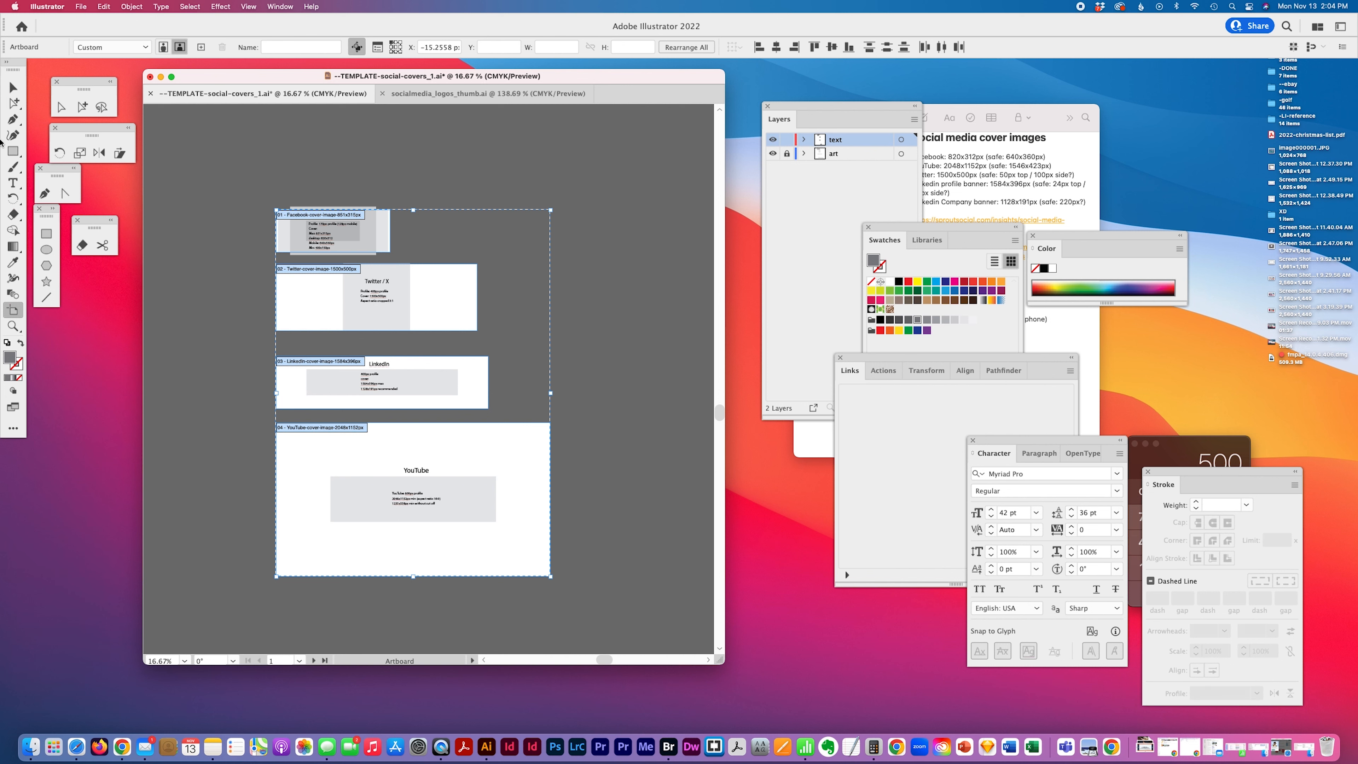
pyautogui.click(13, 85)
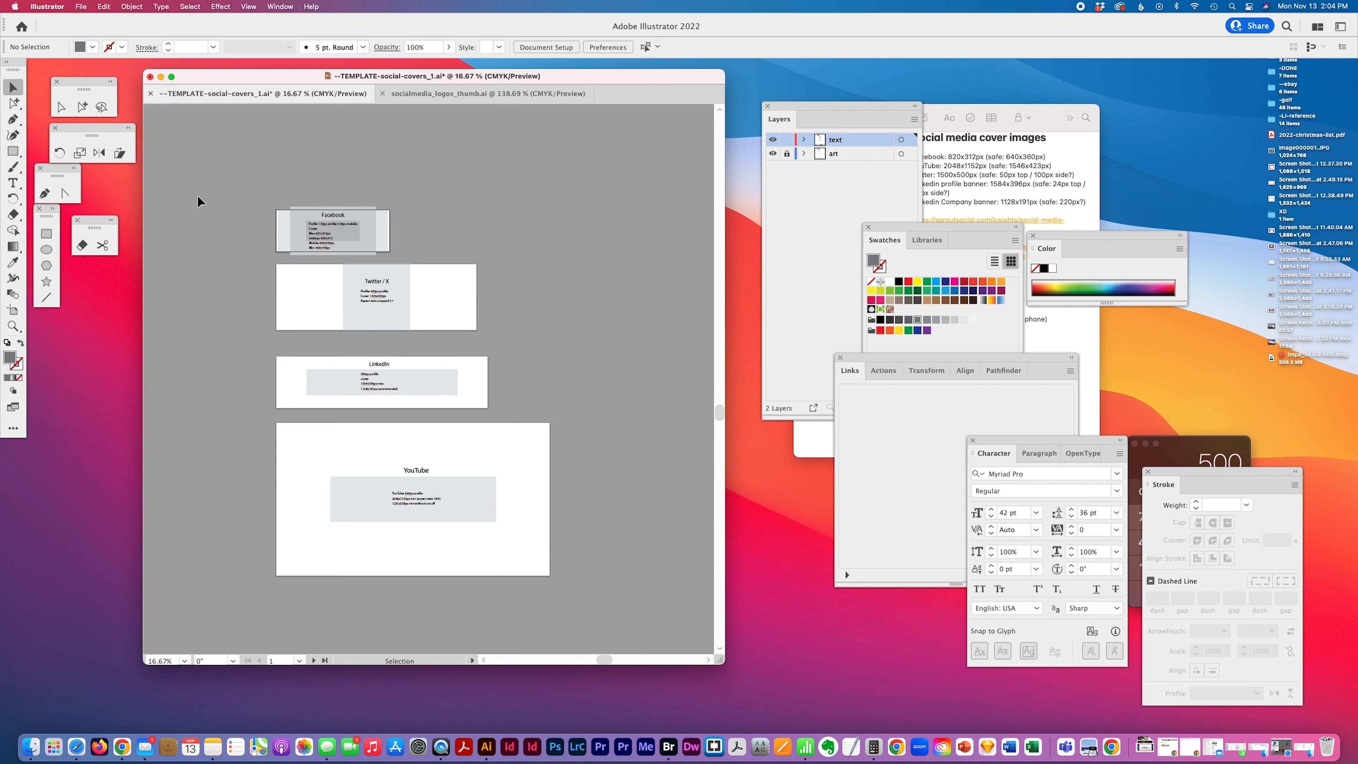
pyautogui.click(13, 314)
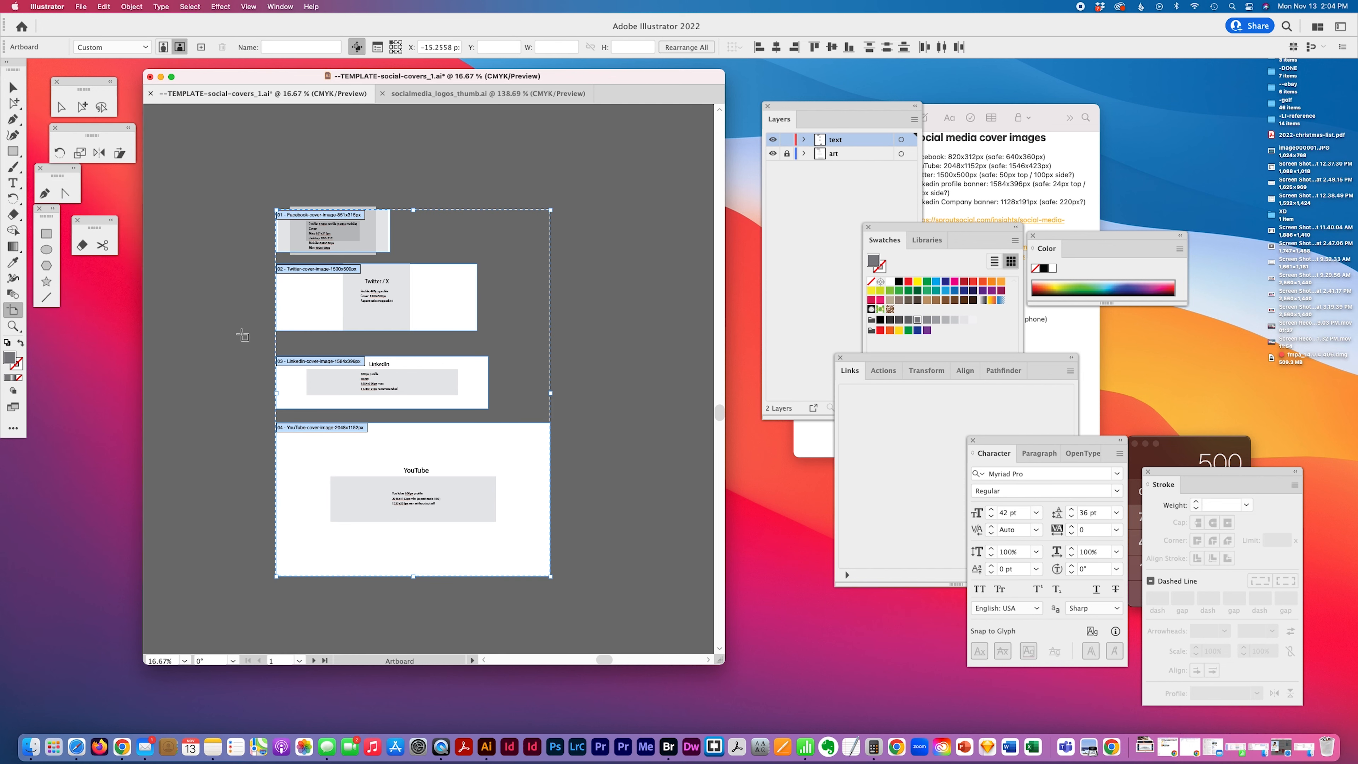
pyautogui.moveTo(311, 373); pyautogui.dragTo(315, 359)
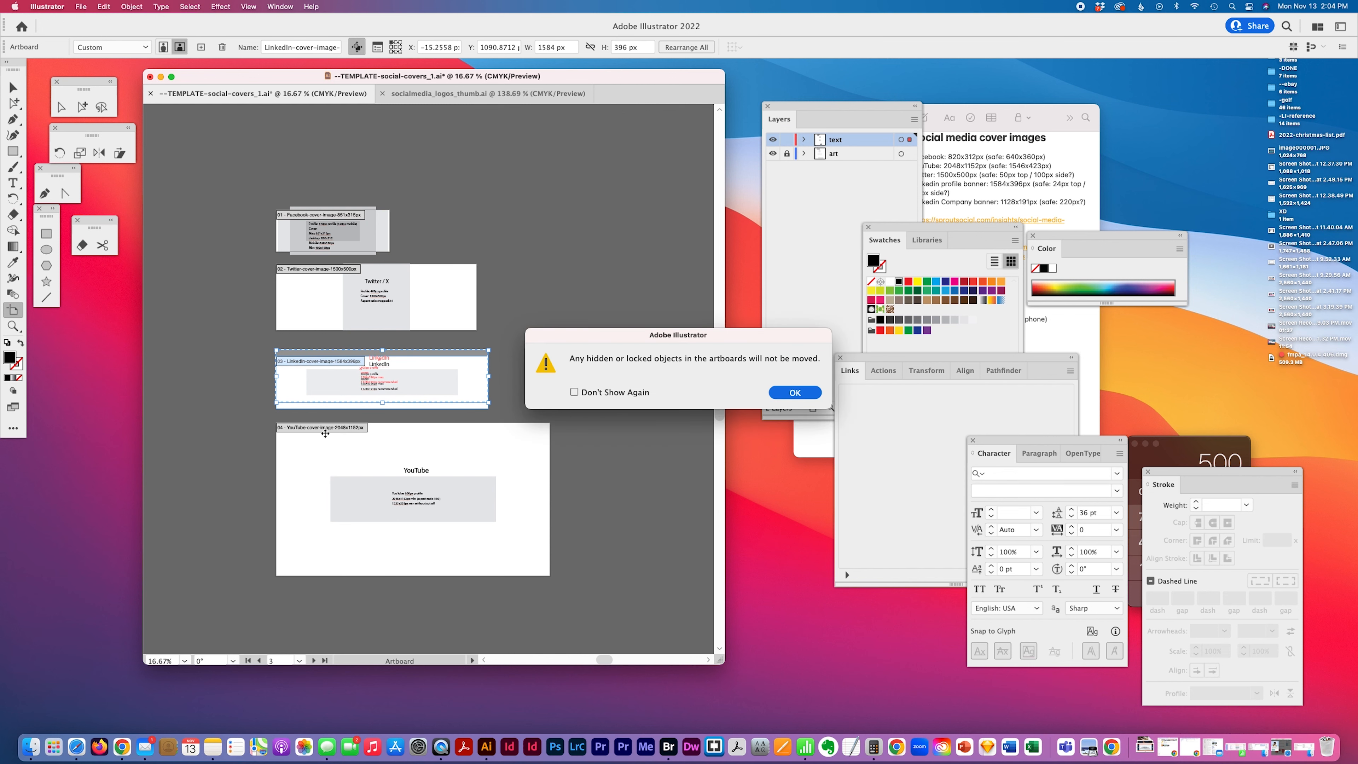
pyautogui.click(794, 393)
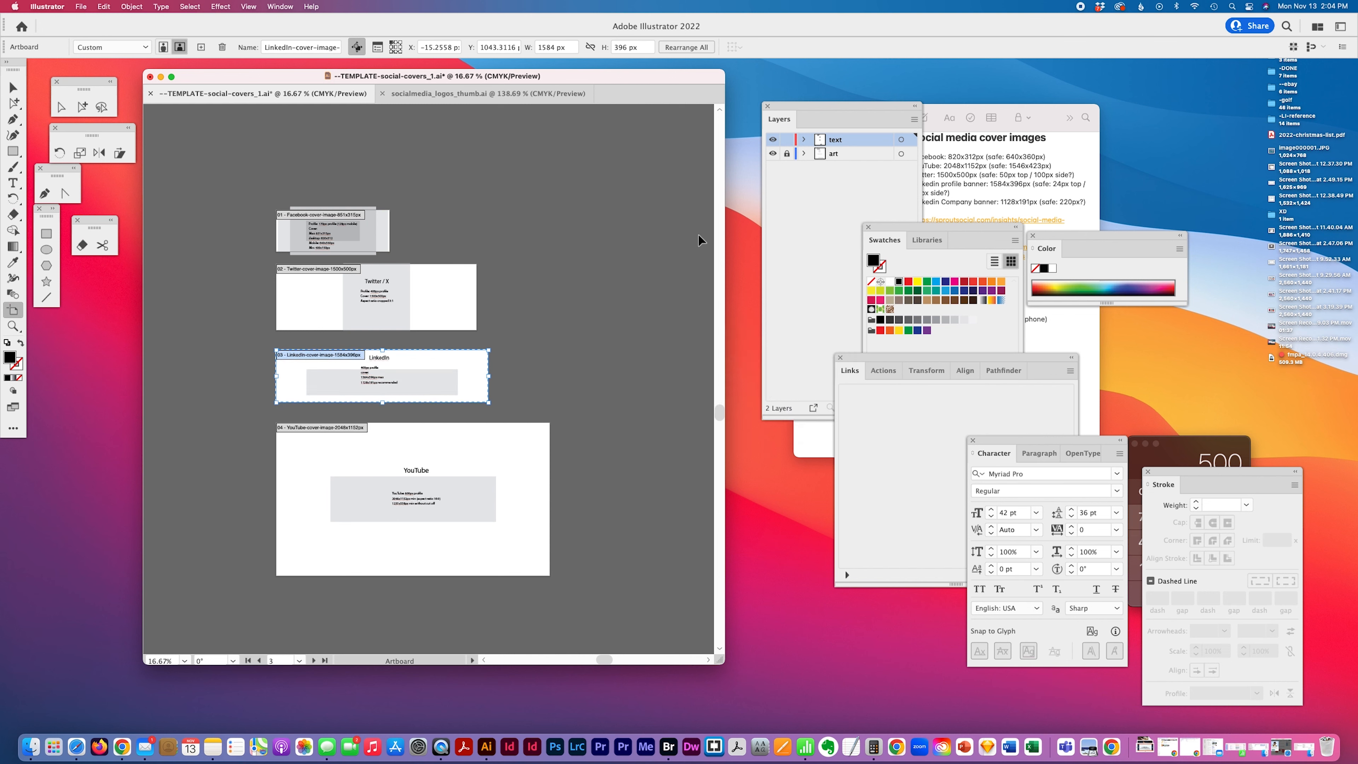
pyautogui.click(786, 156)
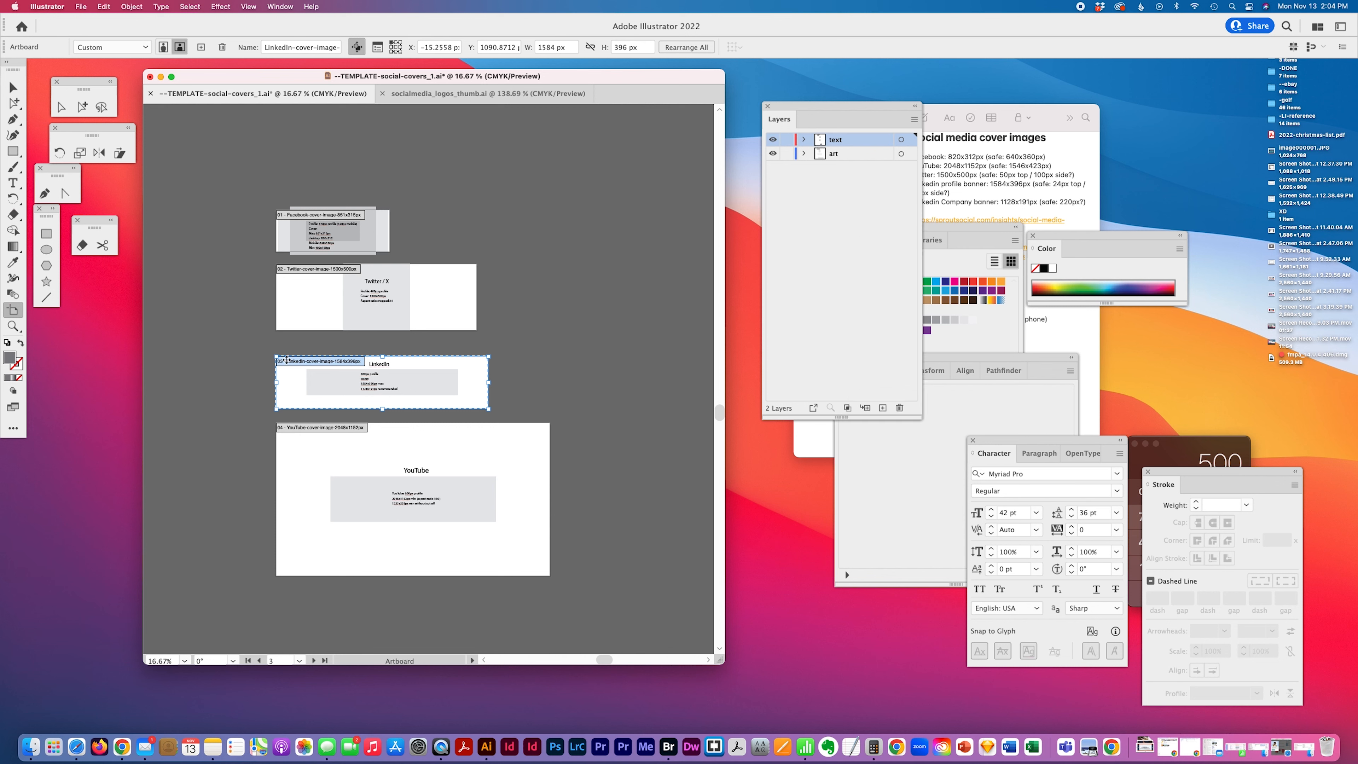
pyautogui.moveTo(286, 361); pyautogui.dragTo(286, 353)
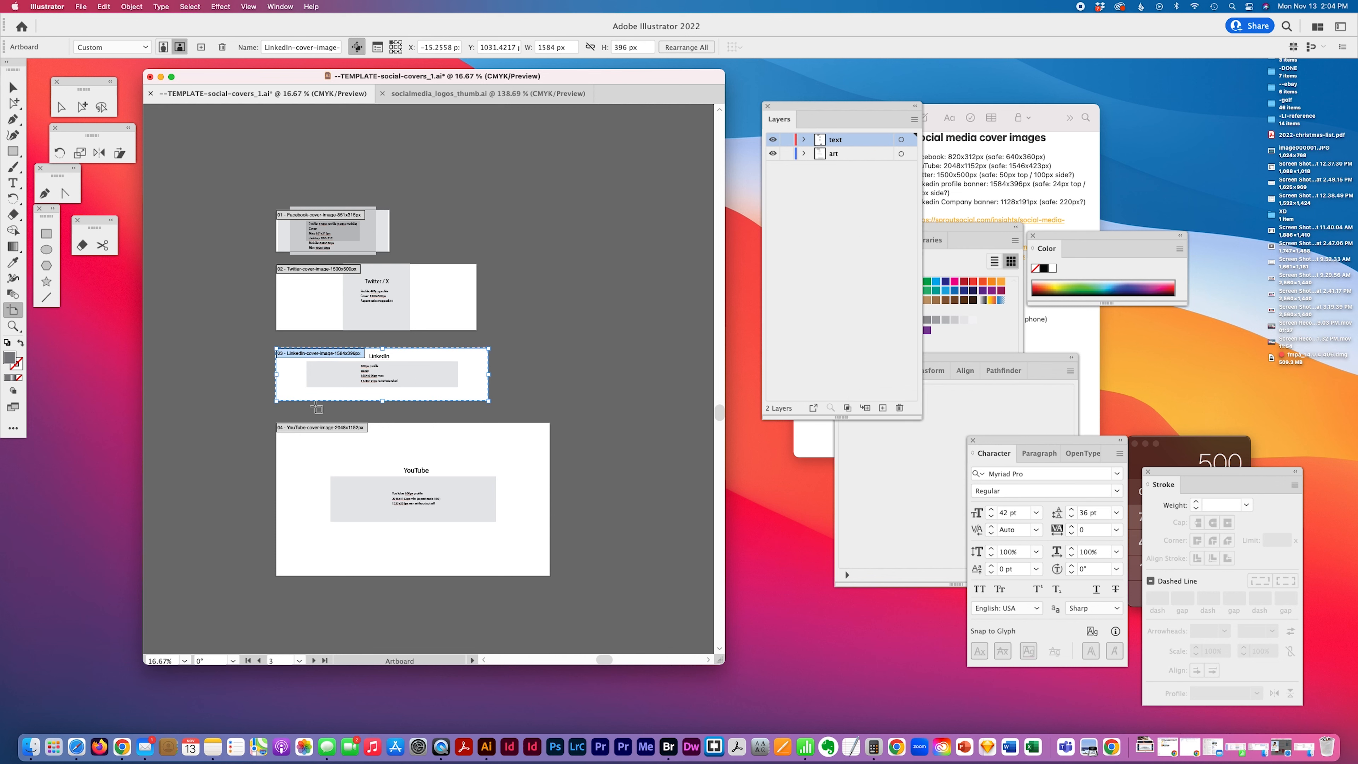
pyautogui.moveTo(314, 432); pyautogui.dragTo(313, 427)
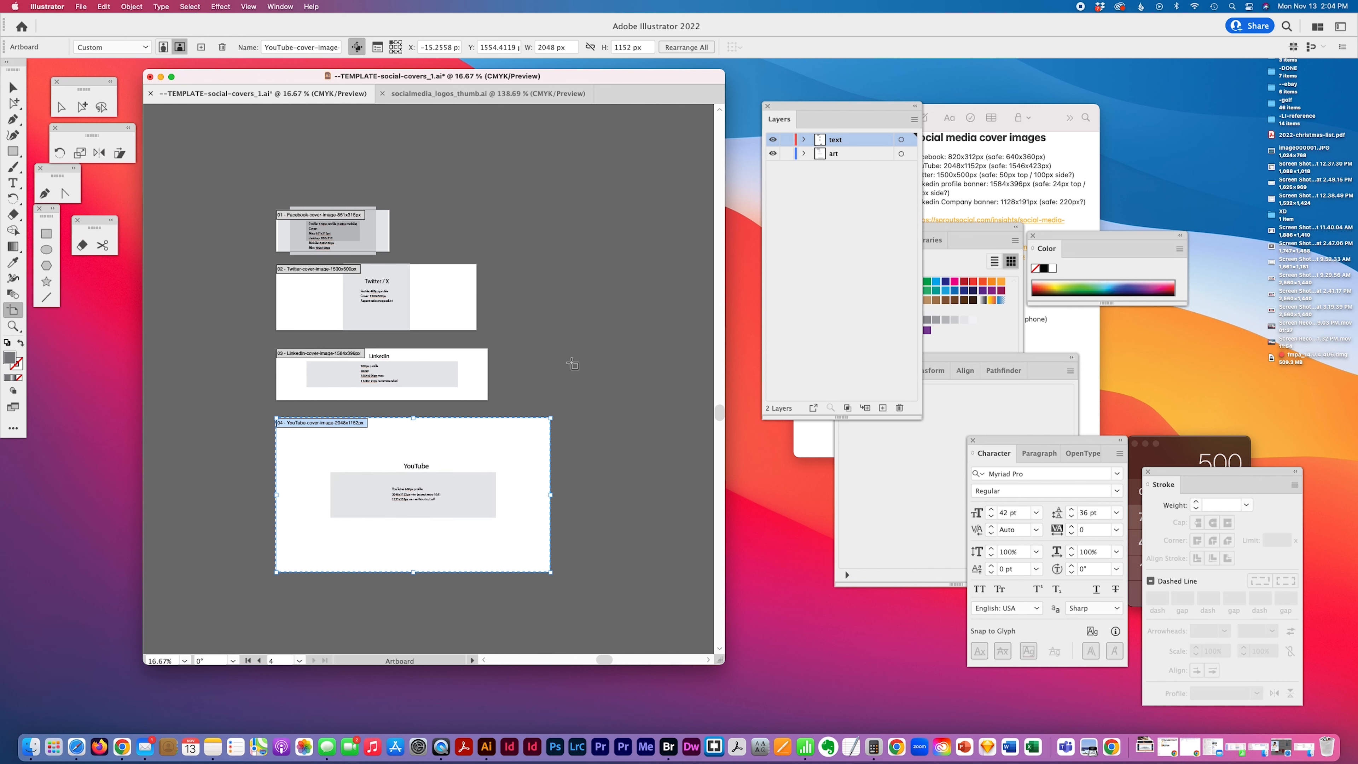
pyautogui.click(13, 86)
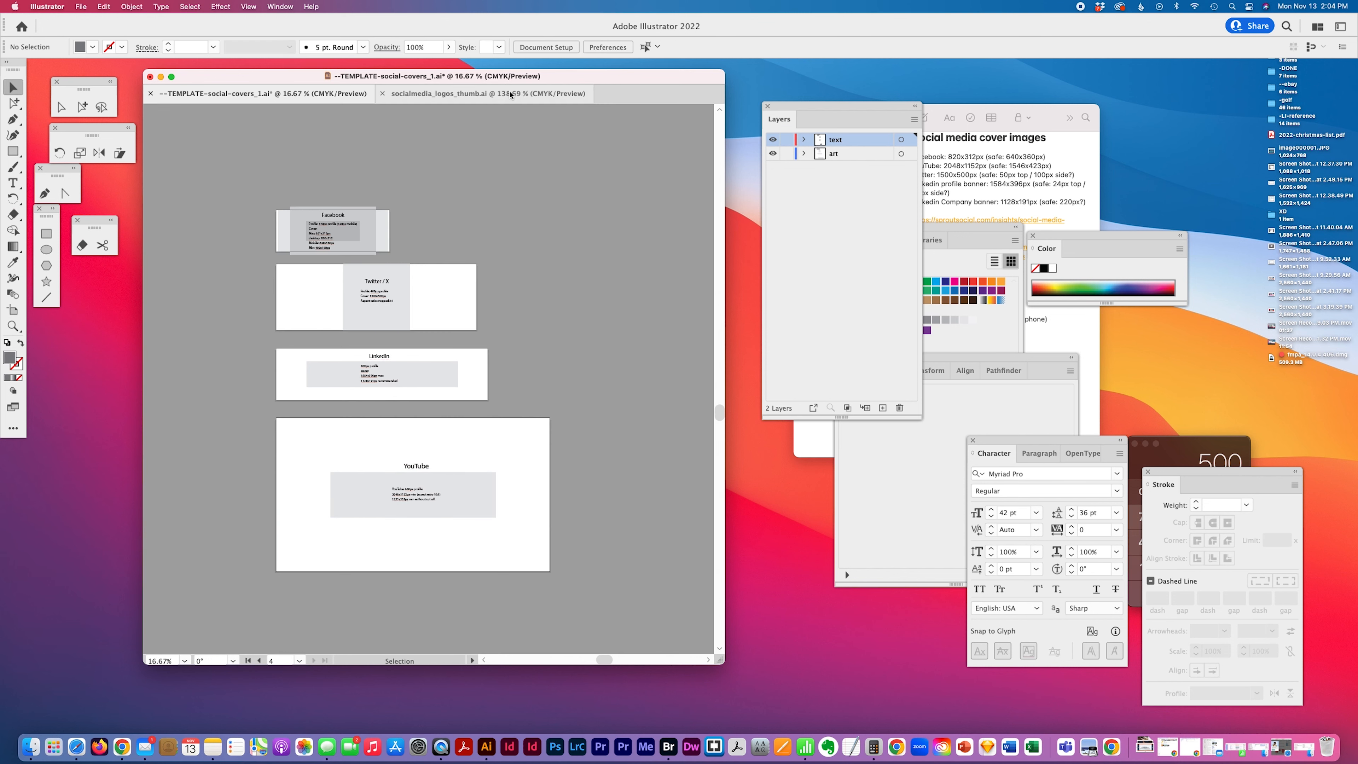
# Copy the grey Twitter, Facebook, LinkedIn and YouTube icons from the logos file and paste them into the template
pyautogui.click(487, 93)
pyautogui.click(418, 556)
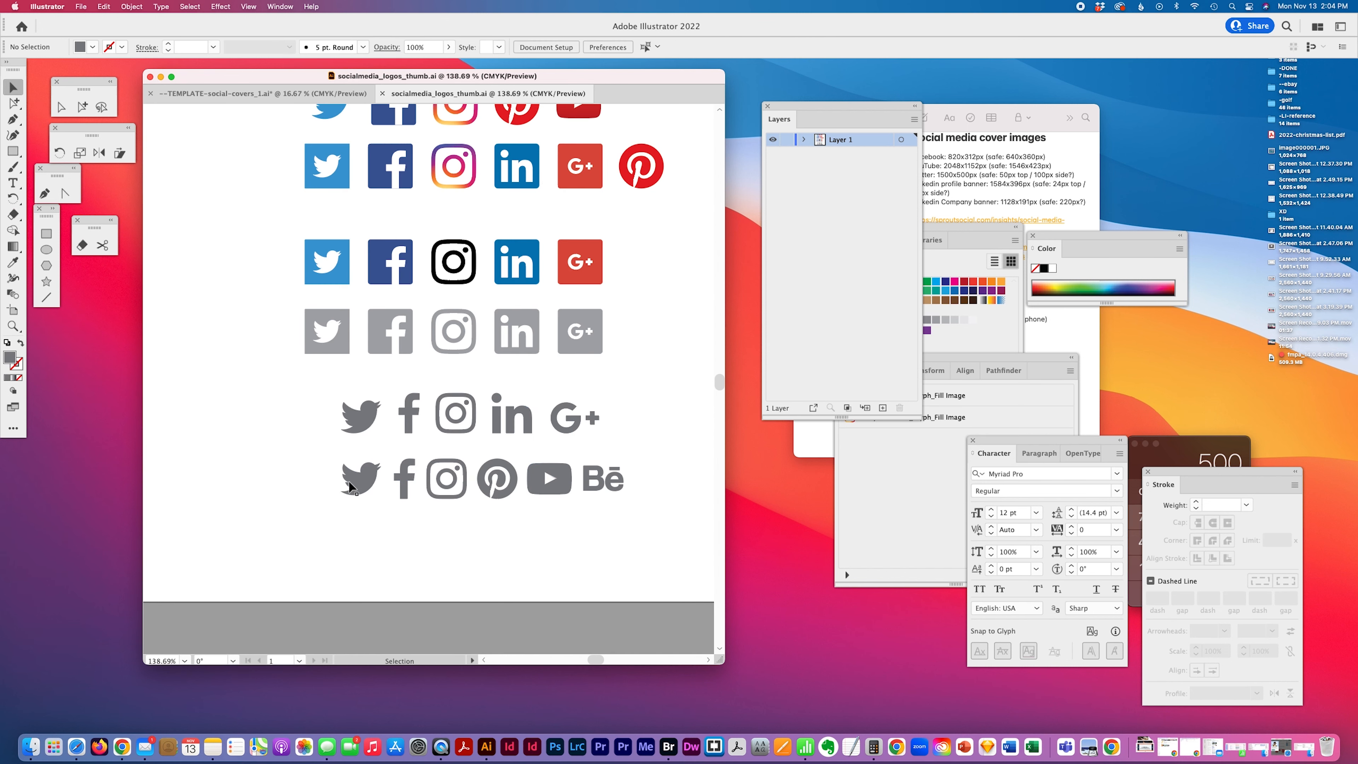
pyautogui.click(367, 483)
pyautogui.keyDown('shift'); pyautogui.click(409, 481); pyautogui.keyUp('shift')
pyautogui.keyDown('shift'); pyautogui.click(545, 491); pyautogui.keyUp('shift')
pyautogui.keyDown('shift'); pyautogui.click(510, 433); pyautogui.keyUp('shift')
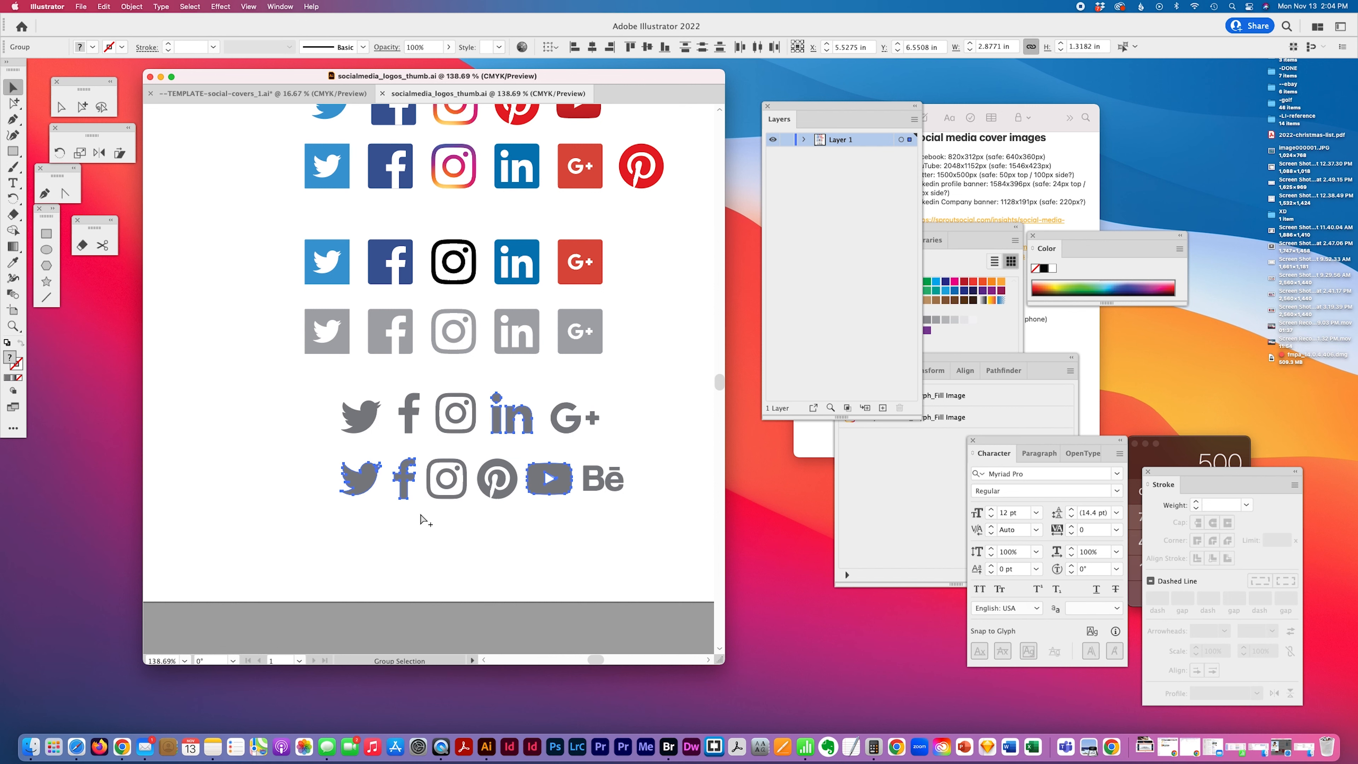
pyautogui.click(262, 93)
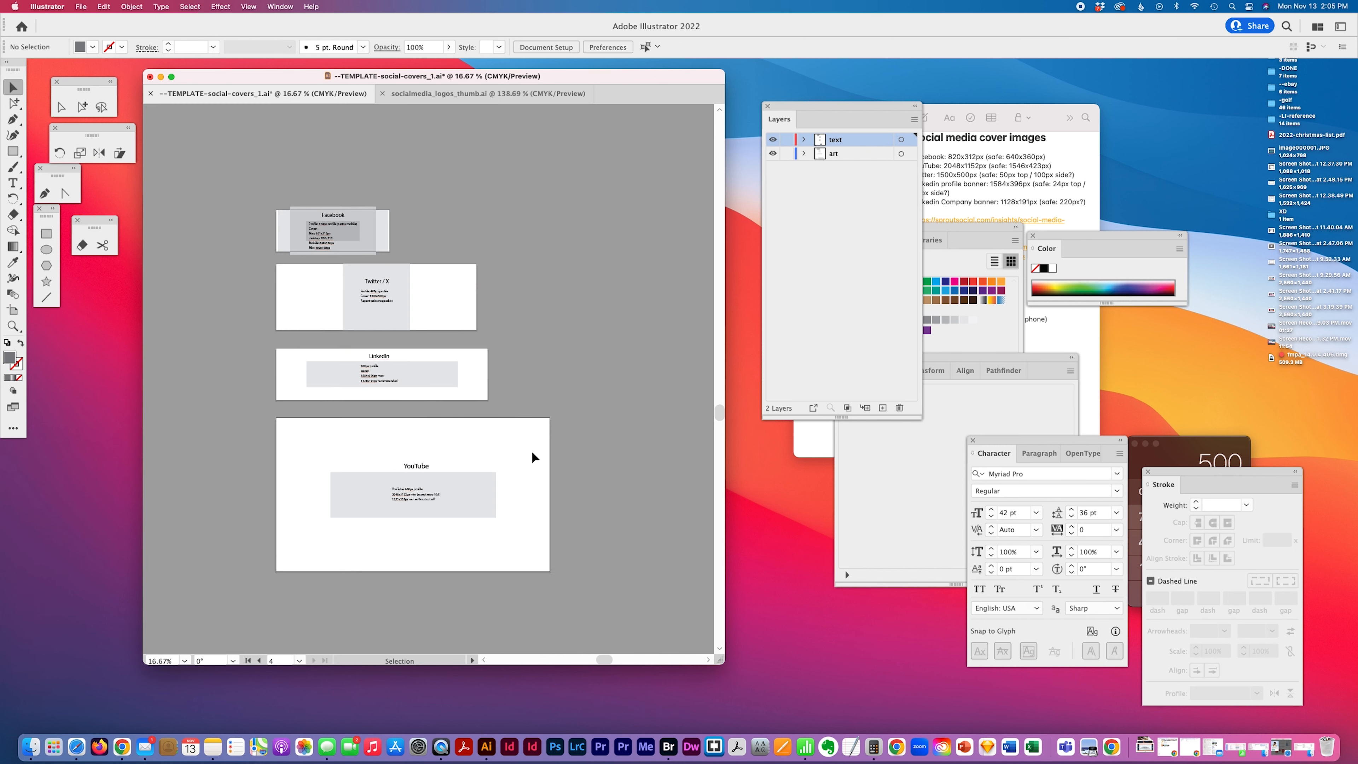
pyautogui.press('super+v')
# Move the pasted icons off to the left of the artboards
pyautogui.hscroll(-3, 547, 430)
pyautogui.scroll(-1, 546, 430)
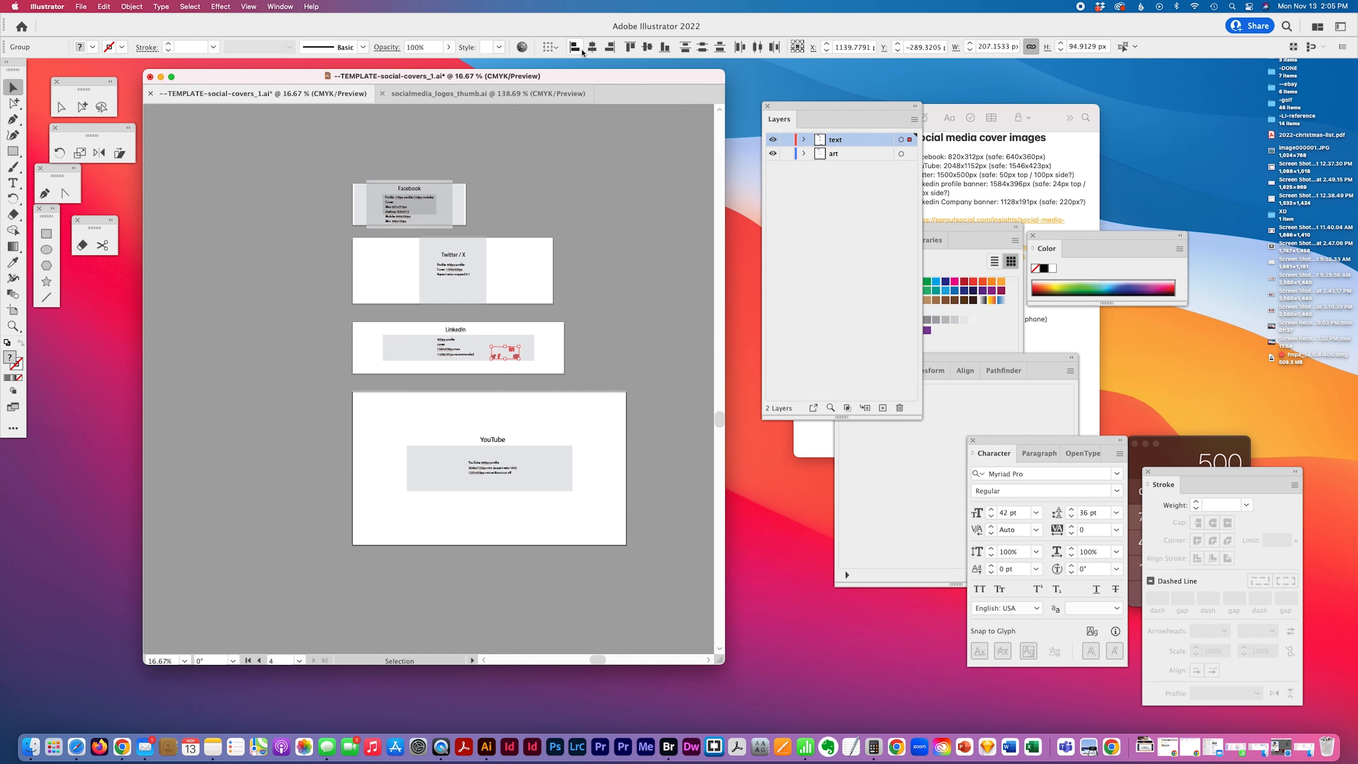
pyautogui.click(665, 47)
pyautogui.moveTo(515, 361); pyautogui.dragTo(333, 336)
pyautogui.click(279, 362)
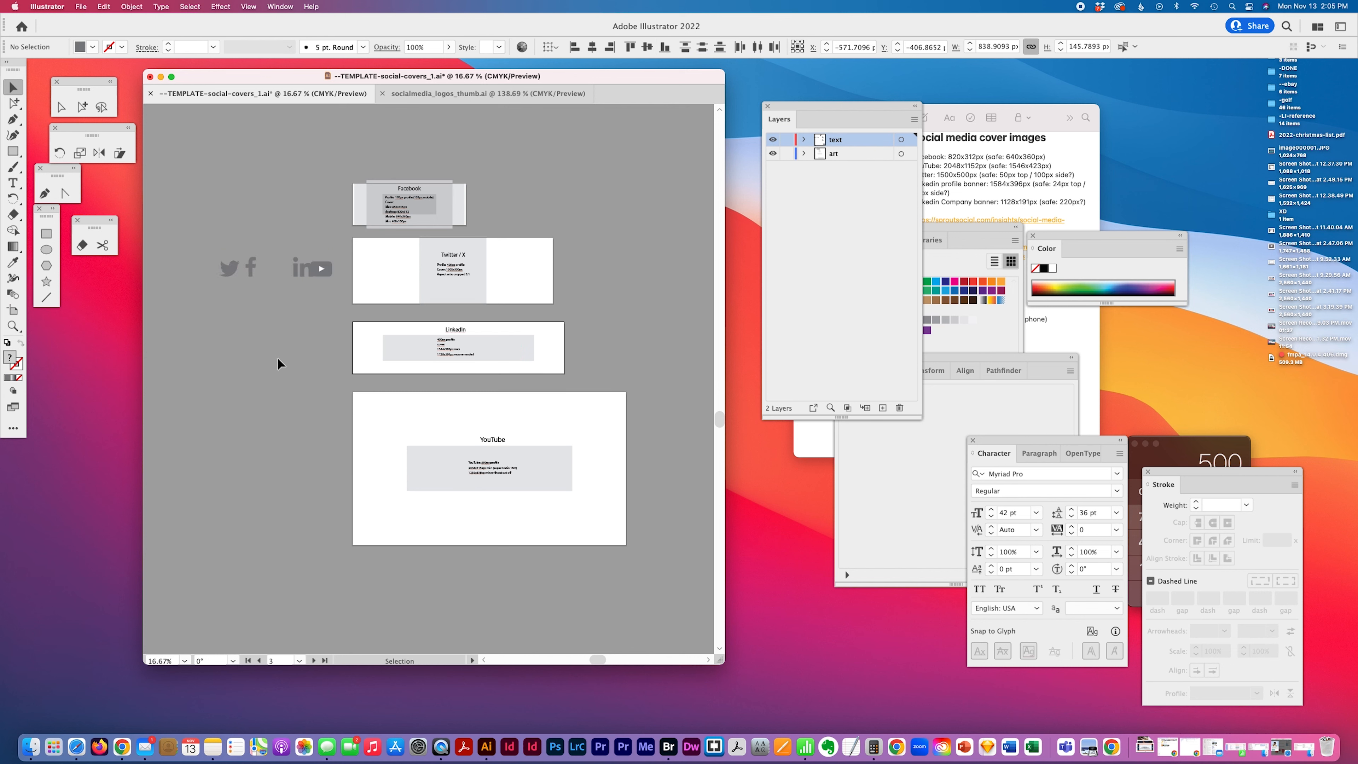
# Place each social icon onto its matching Facebook, Twitter/X, LinkedIn and YouTube artboard
pyautogui.moveTo(327, 269); pyautogui.dragTo(469, 438)
pyautogui.moveTo(302, 272); pyautogui.dragTo(433, 328)
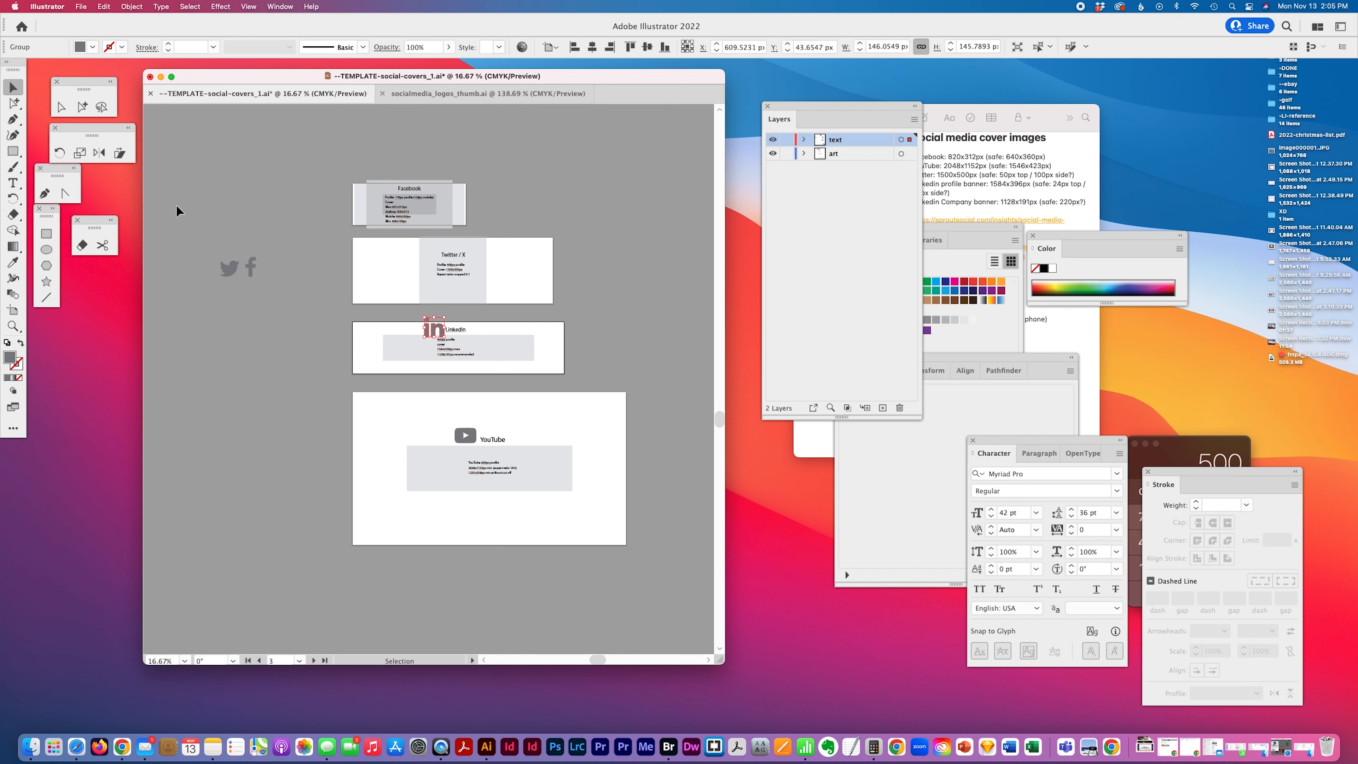
pyautogui.moveTo(251, 270); pyautogui.dragTo(427, 257)
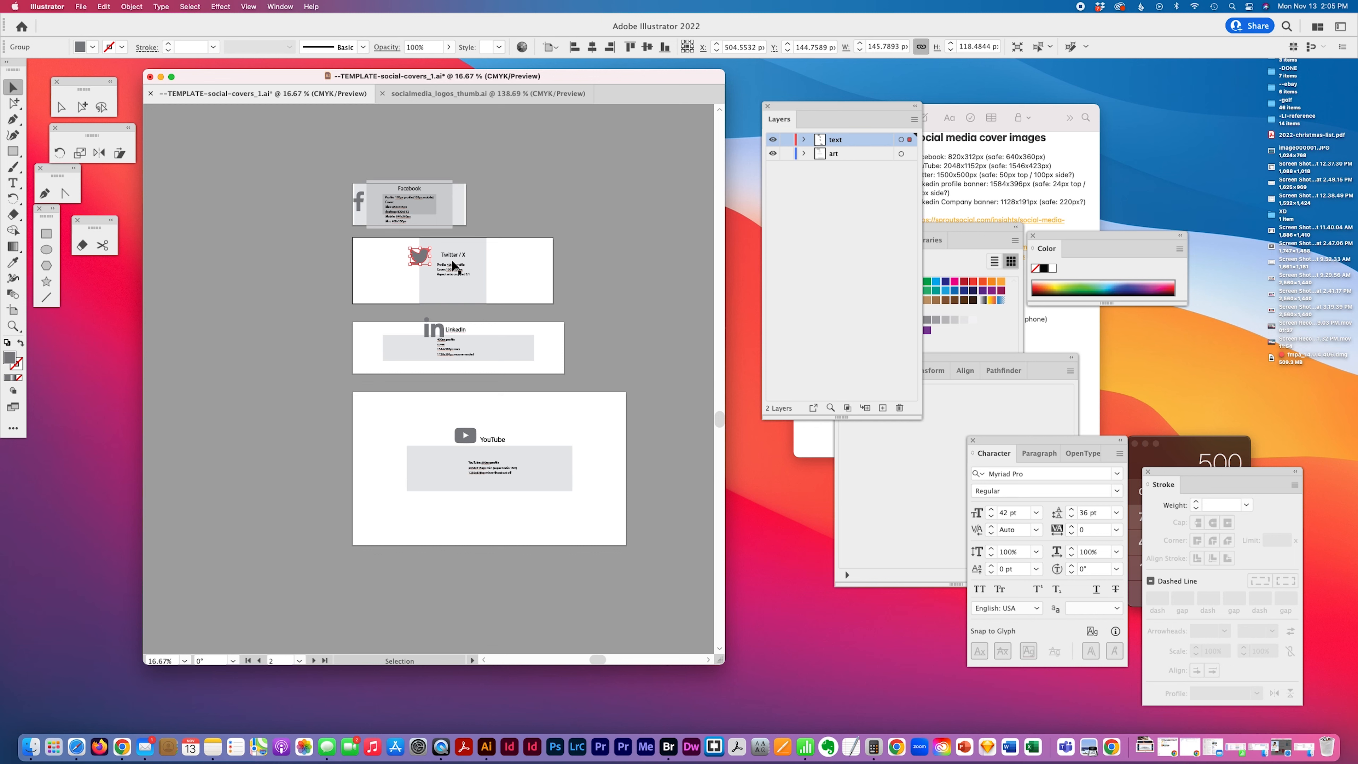
# Nudge the Twitter icon slightly downward on the Twitter/X artboard
pyautogui.press('z')
pyautogui.click(442, 295)
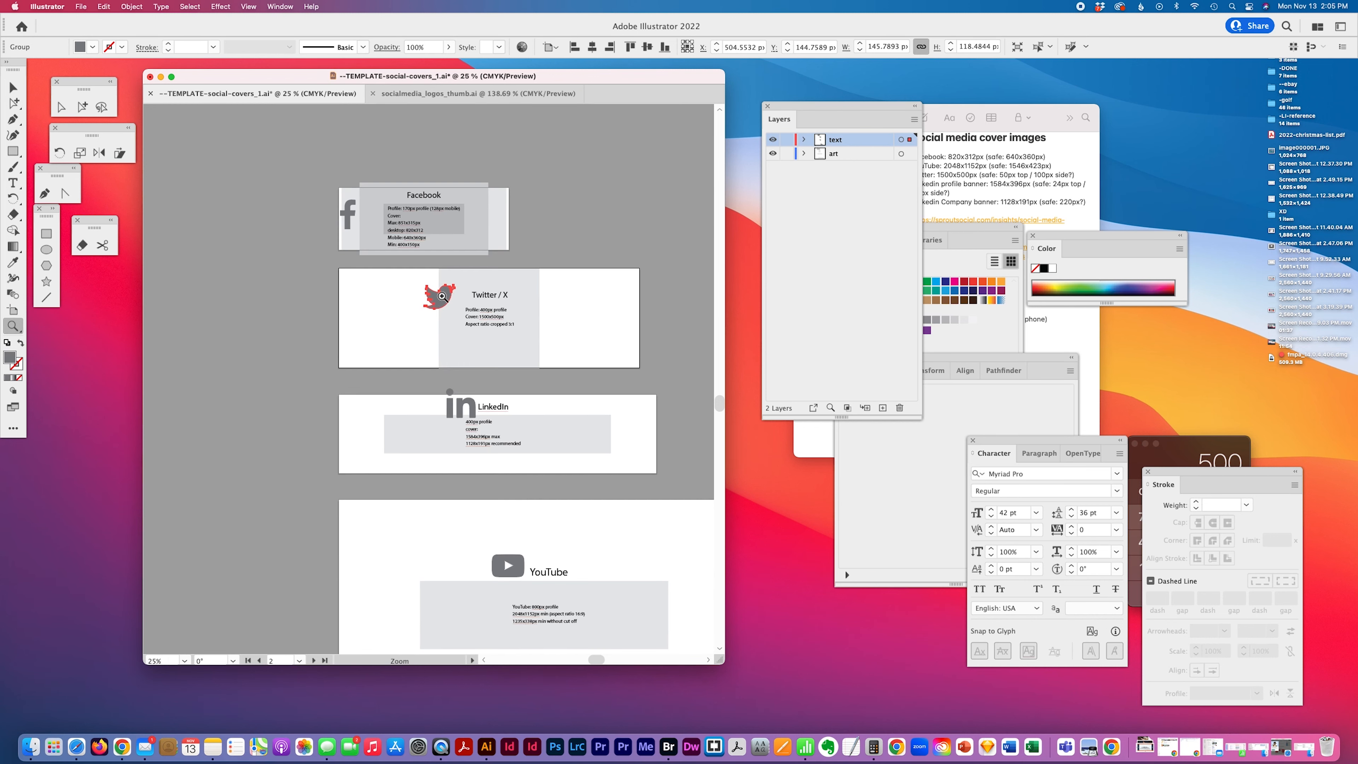
pyautogui.click(447, 302)
pyautogui.press('v')
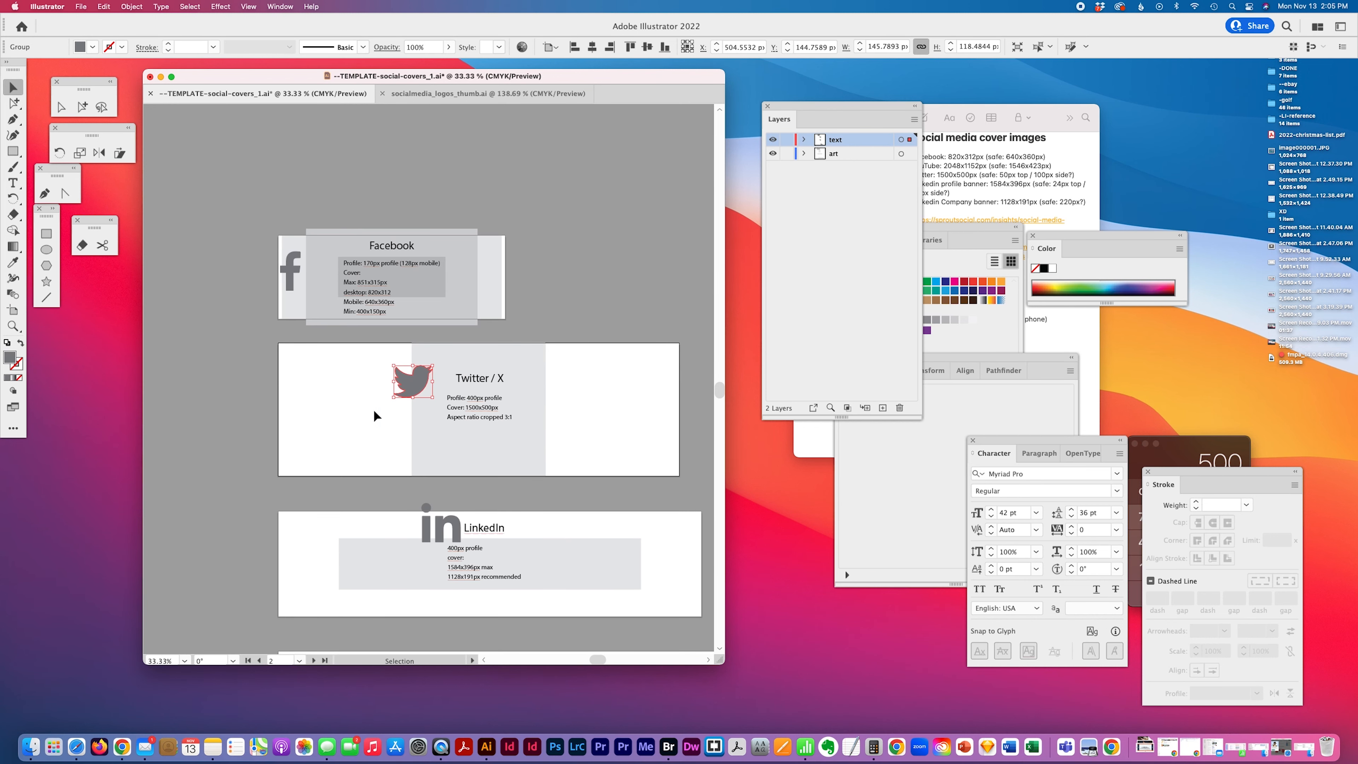
pyautogui.moveTo(414, 383)
pyautogui.mouseDown()
pyautogui.moveTo(392, 388)
pyautogui.moveTo(473, 393)
pyautogui.moveTo(414, 398)
pyautogui.mouseUp()
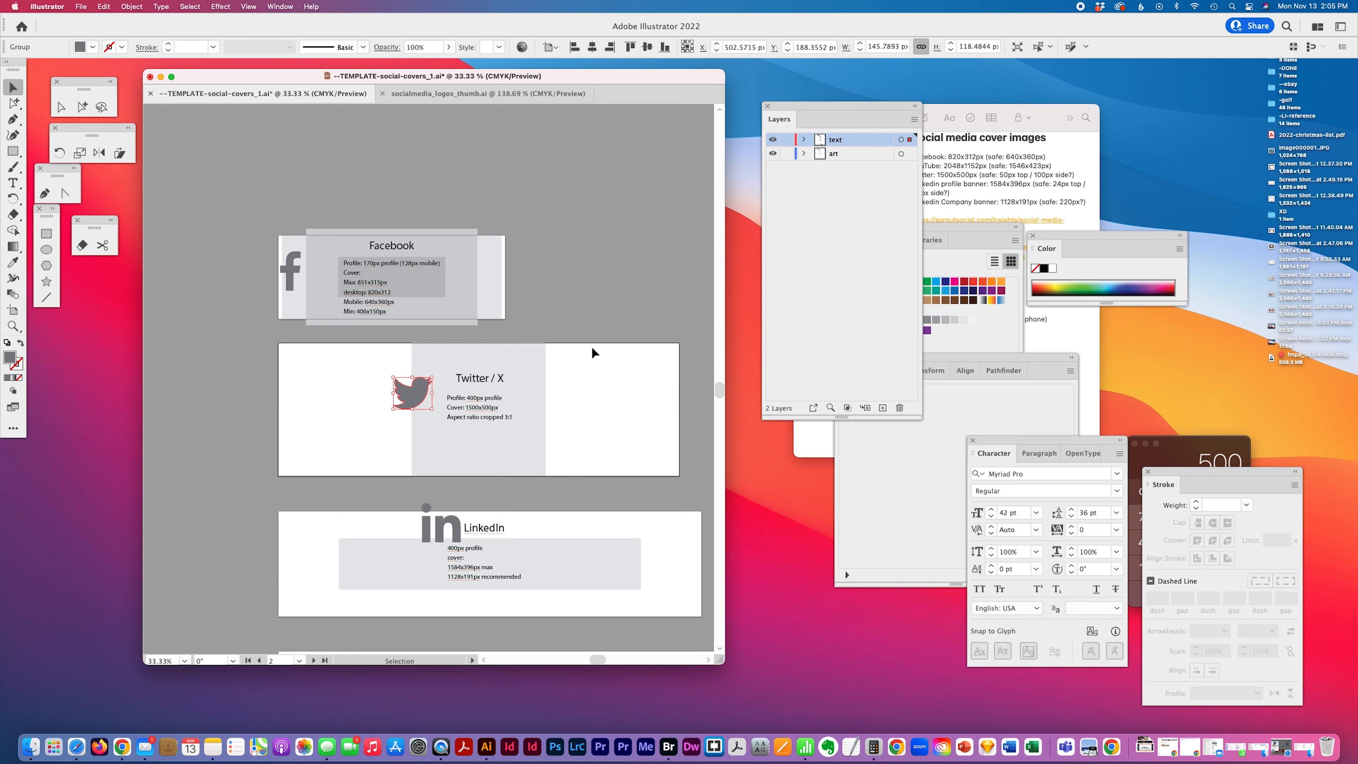
# Align the Facebook icon to the left edge and vertical center of the Facebook artboard
pyautogui.click(287, 274)
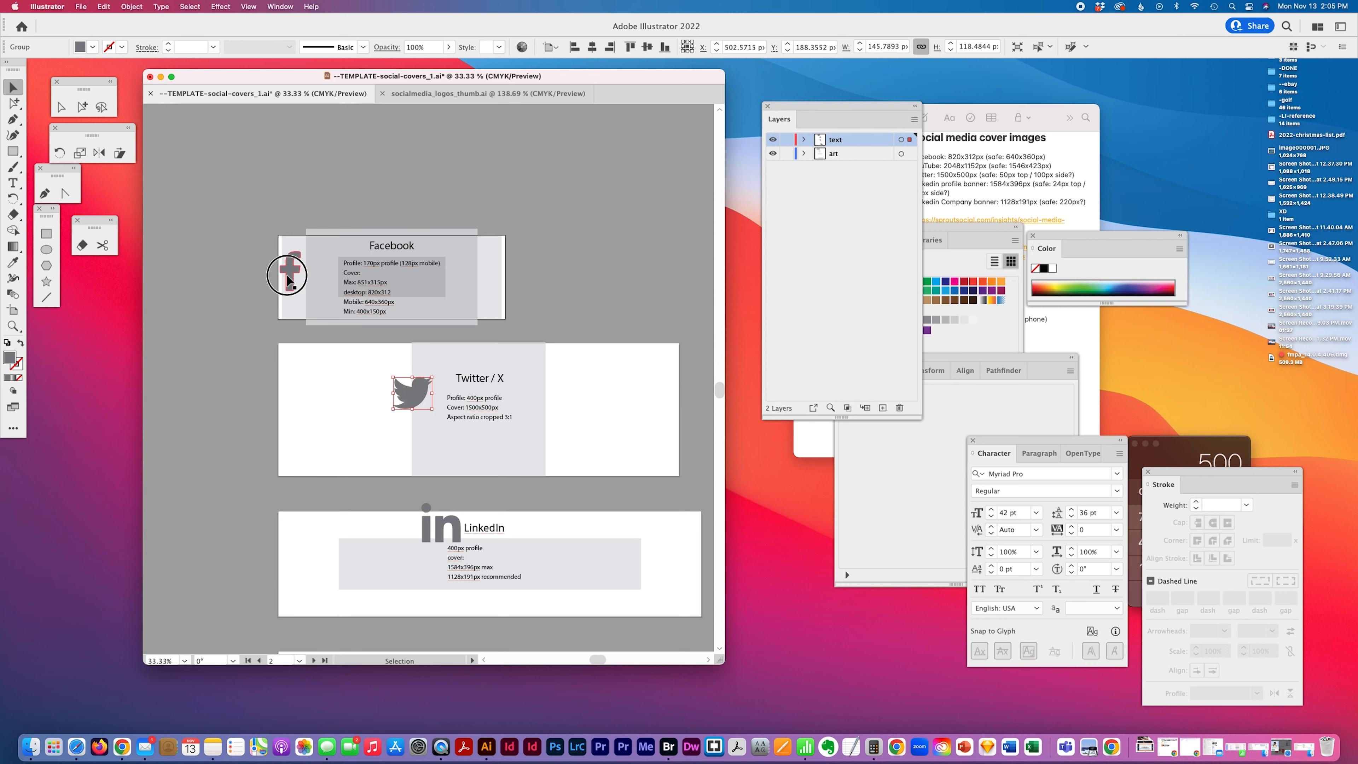
pyautogui.click(574, 47)
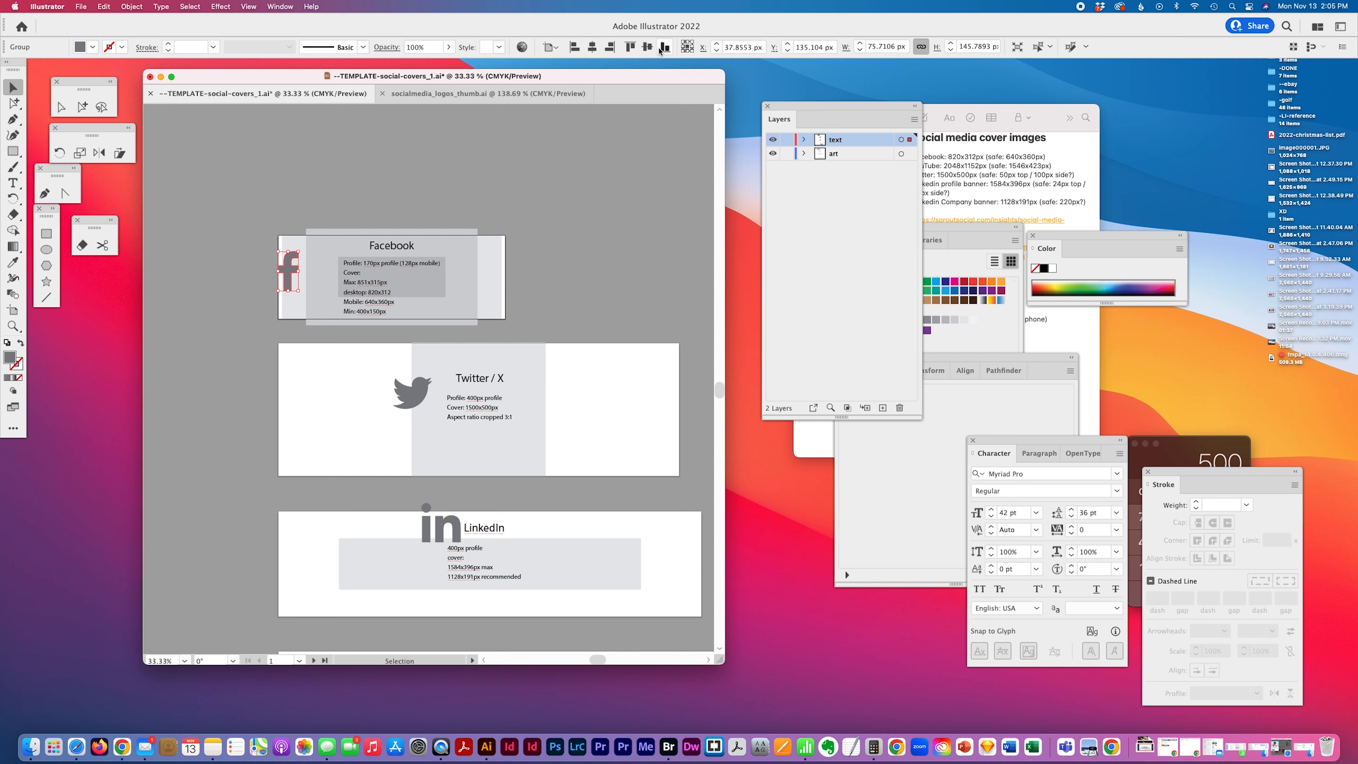
pyautogui.click(646, 47)
pyautogui.click(221, 317)
pyautogui.moveTo(290, 291); pyautogui.dragTo(326, 274)
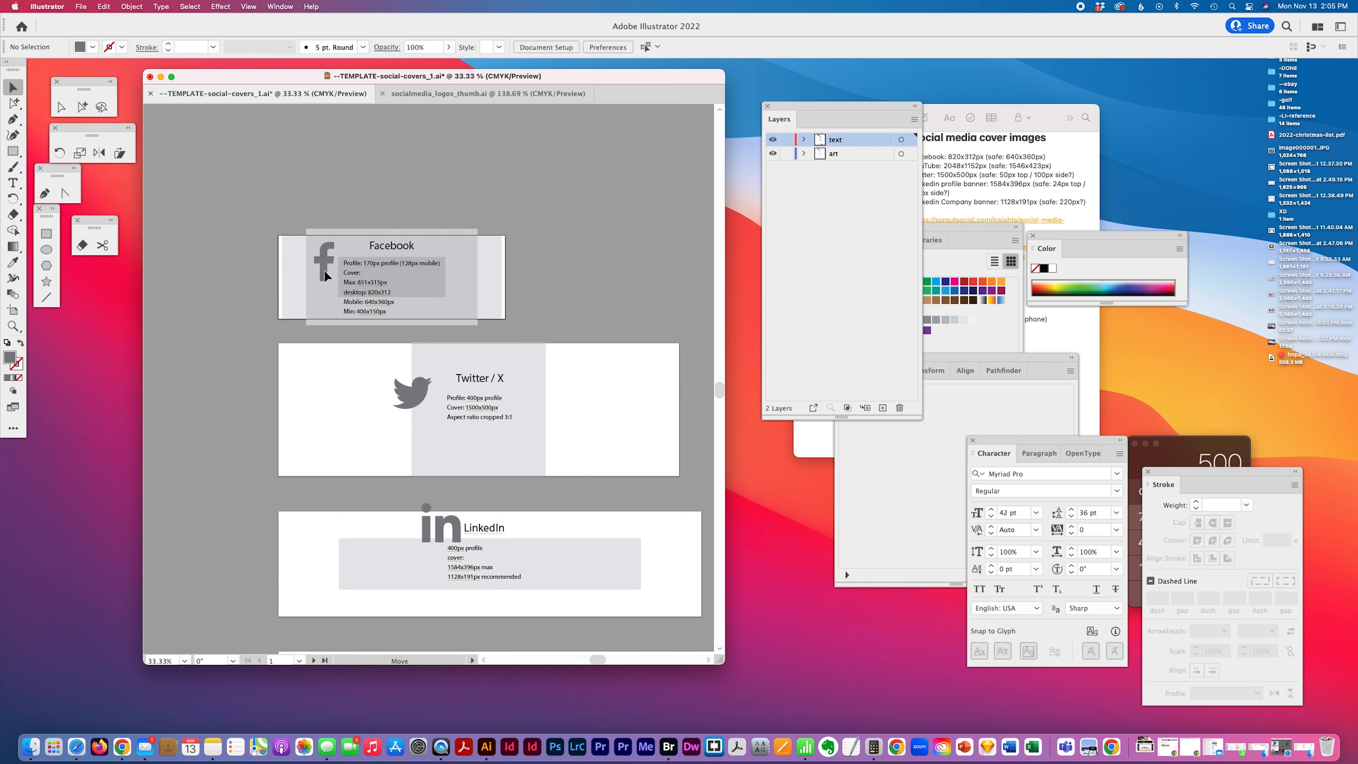
pyautogui.click(574, 47)
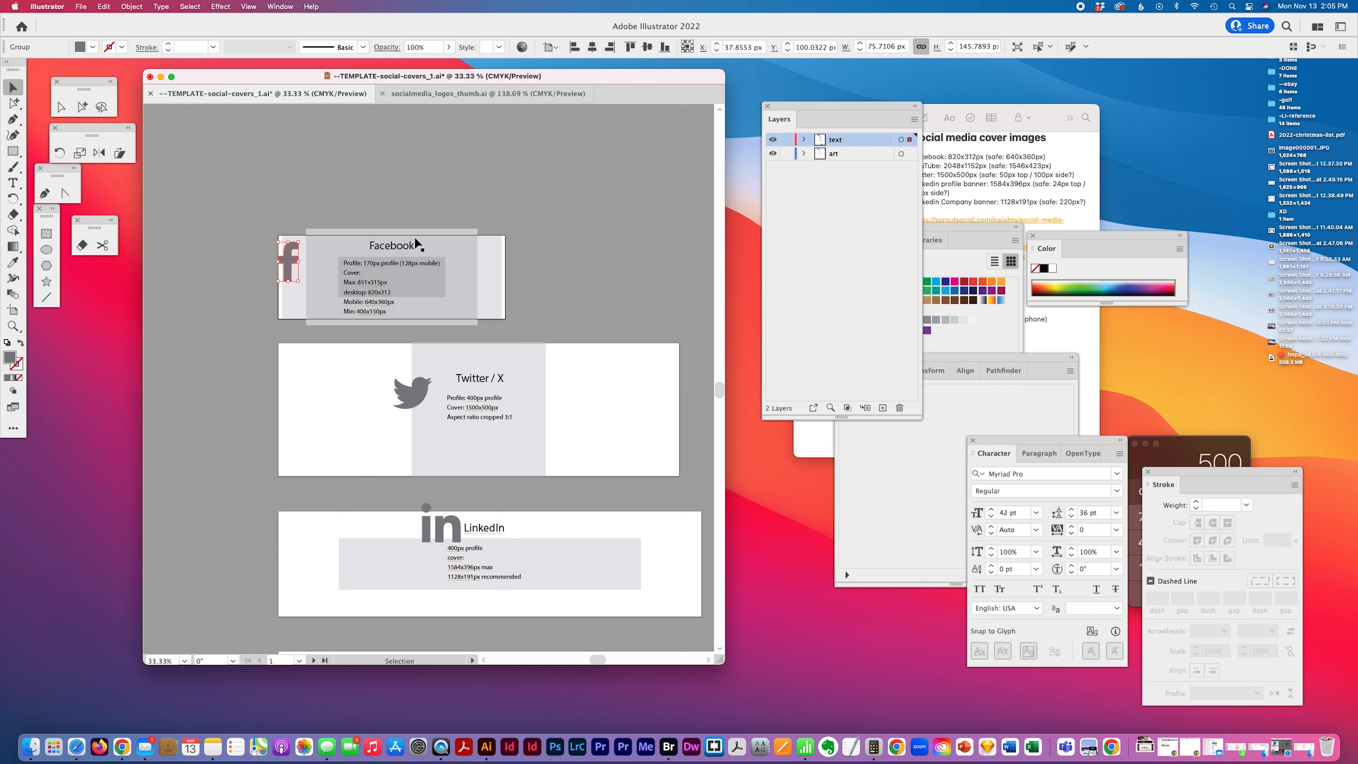
pyautogui.click(647, 47)
# Enlarge the Twitter icon and align it to the left edge of the Twitter/X artboard
pyautogui.click(412, 393)
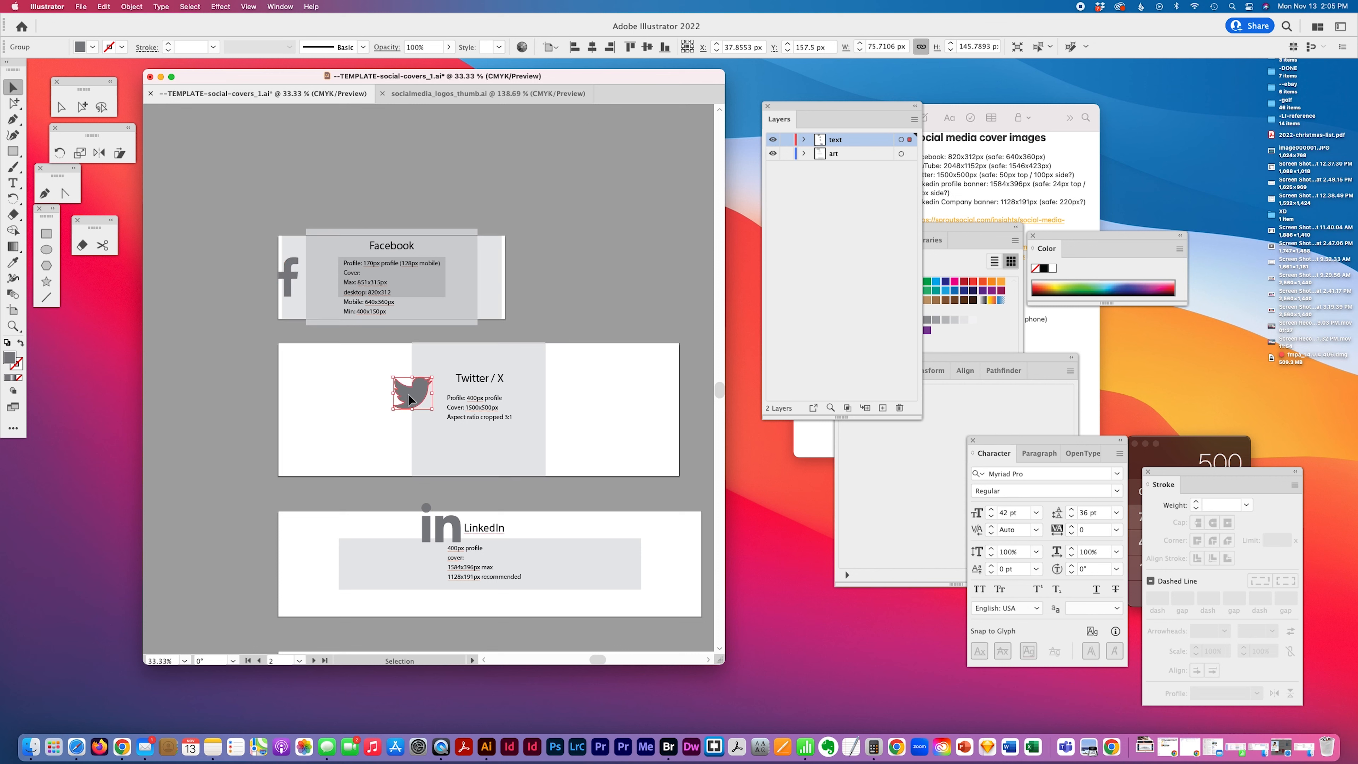
pyautogui.click(574, 47)
pyautogui.click(646, 47)
pyautogui.moveTo(320, 395); pyautogui.dragTo(334, 380)
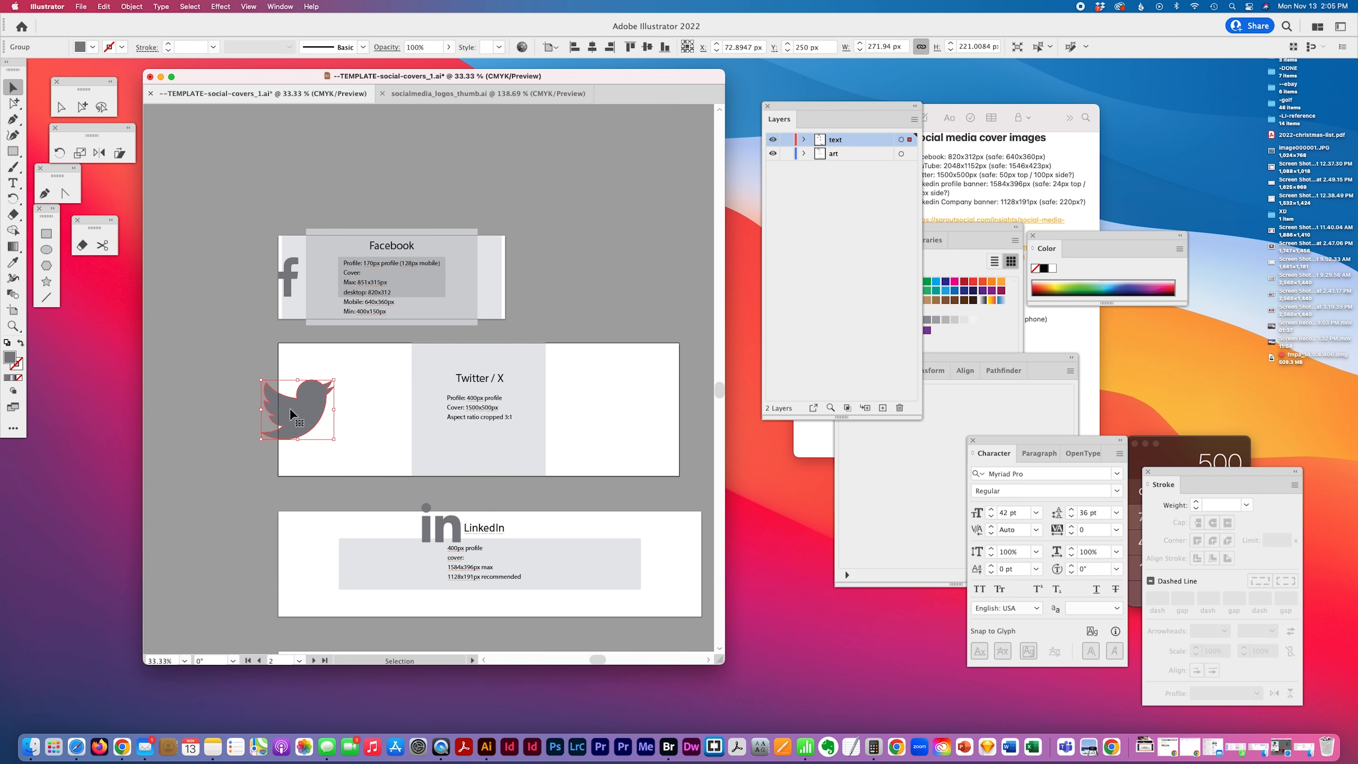
pyautogui.click(575, 47)
# Enlarge the LinkedIn icon and align it to the bottom-left corner of the LinkedIn artboard
pyautogui.scroll(-5, 500, 217)
pyautogui.click(435, 302)
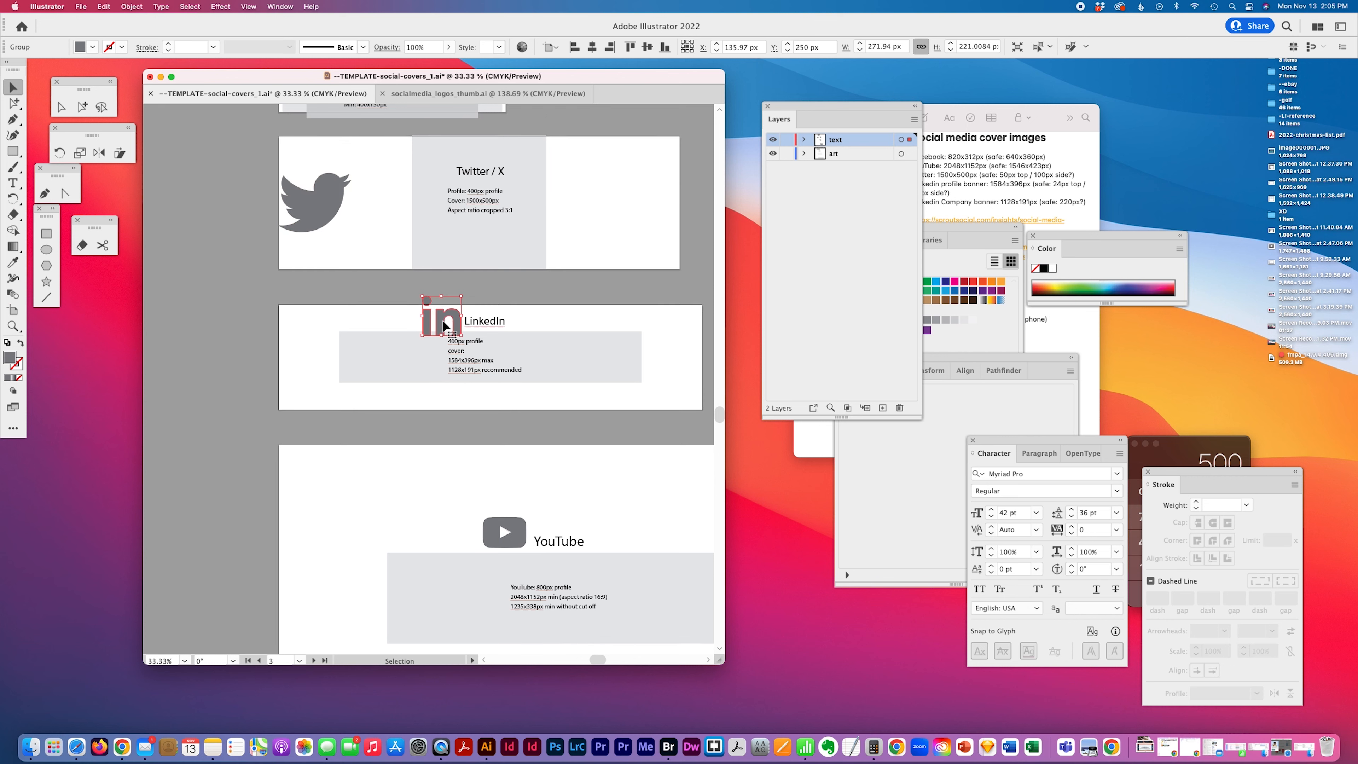
pyautogui.click(573, 47)
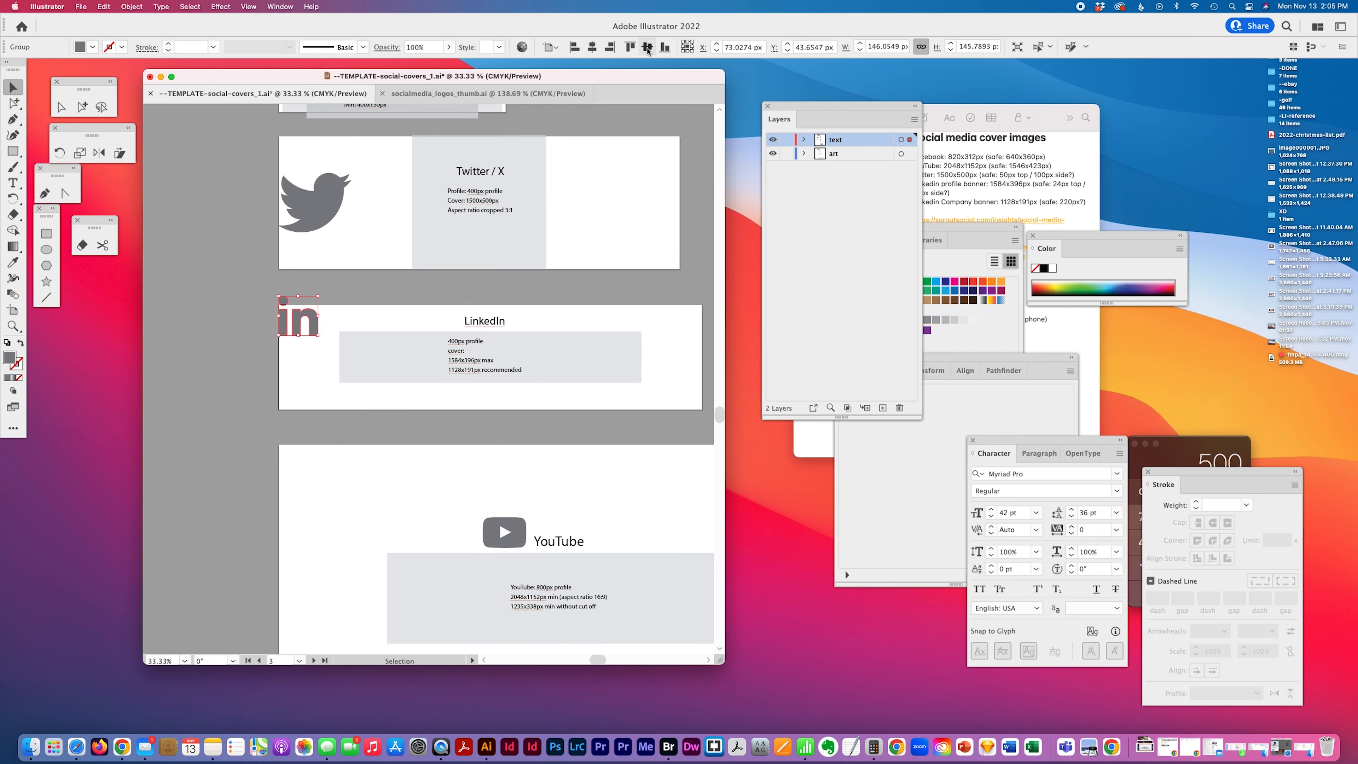
pyautogui.click(647, 47)
pyautogui.moveTo(319, 338); pyautogui.dragTo(330, 325)
pyautogui.click(573, 47)
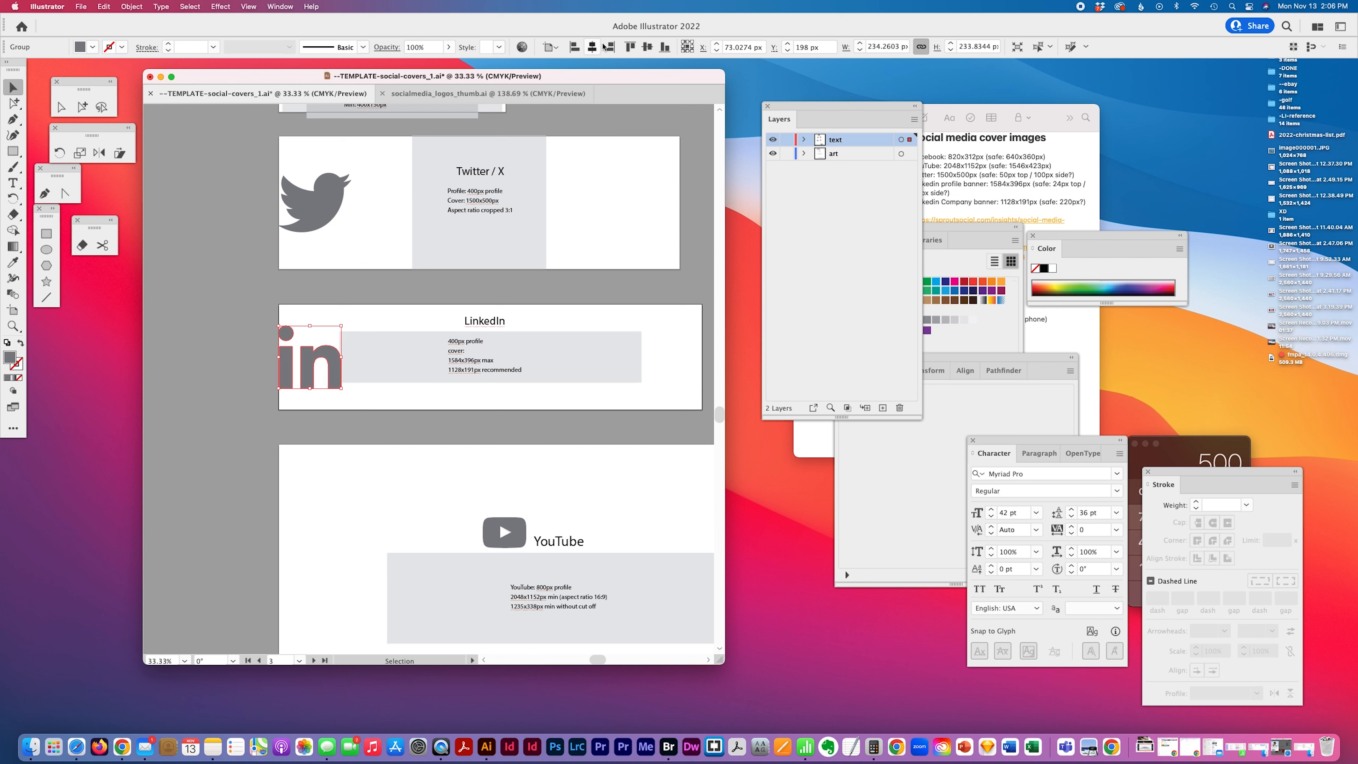
pyautogui.click(664, 47)
# Align the Twitter and Facebook icons to their artboards' bottom edges, enlarging the Facebook icon
pyautogui.click(330, 217)
pyautogui.click(665, 47)
pyautogui.scroll(3, 545, 150)
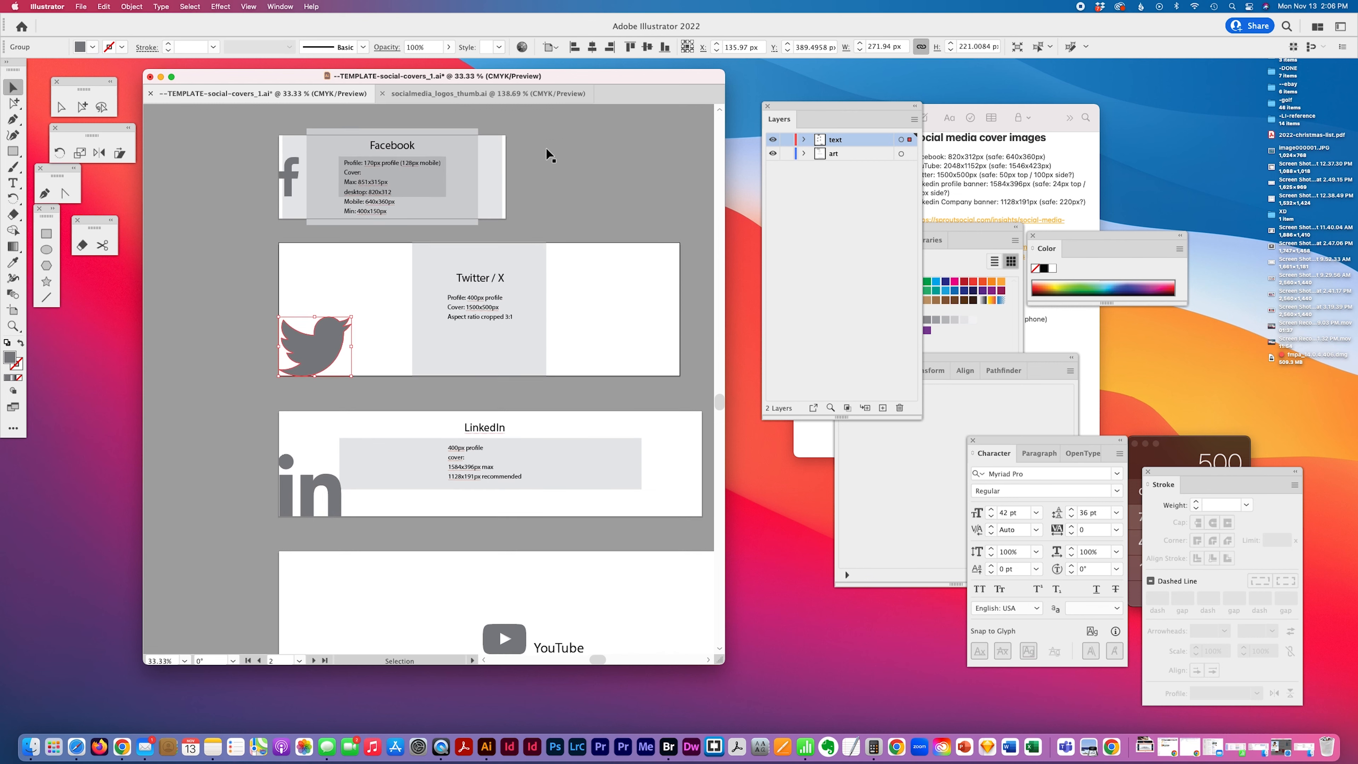
pyautogui.click(292, 191)
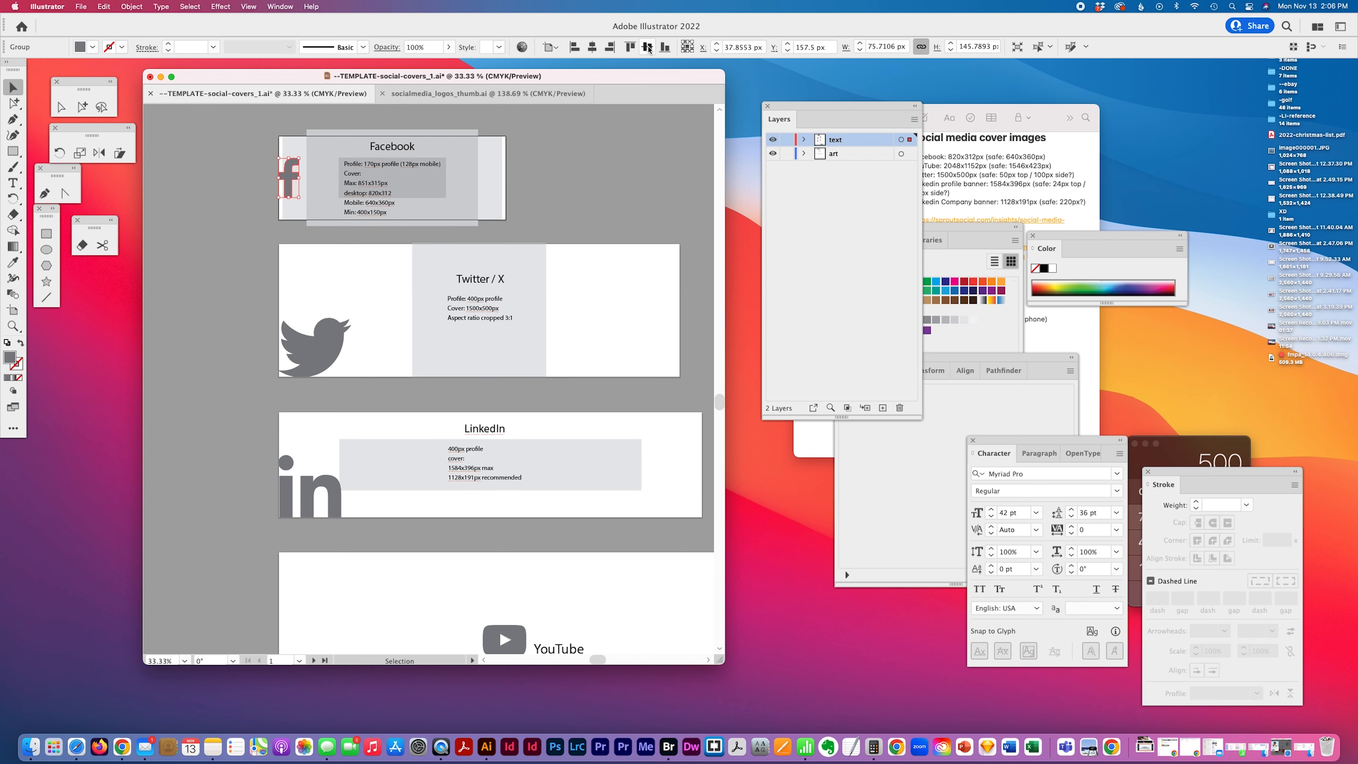
pyautogui.click(664, 47)
pyautogui.moveTo(300, 183); pyautogui.dragTo(319, 150)
# Align the YouTube icon to the bottom-left corner of the YouTube artboard and enlarge it
pyautogui.scroll(-3, 429, 181)
pyautogui.scroll(-3, 425, 214)
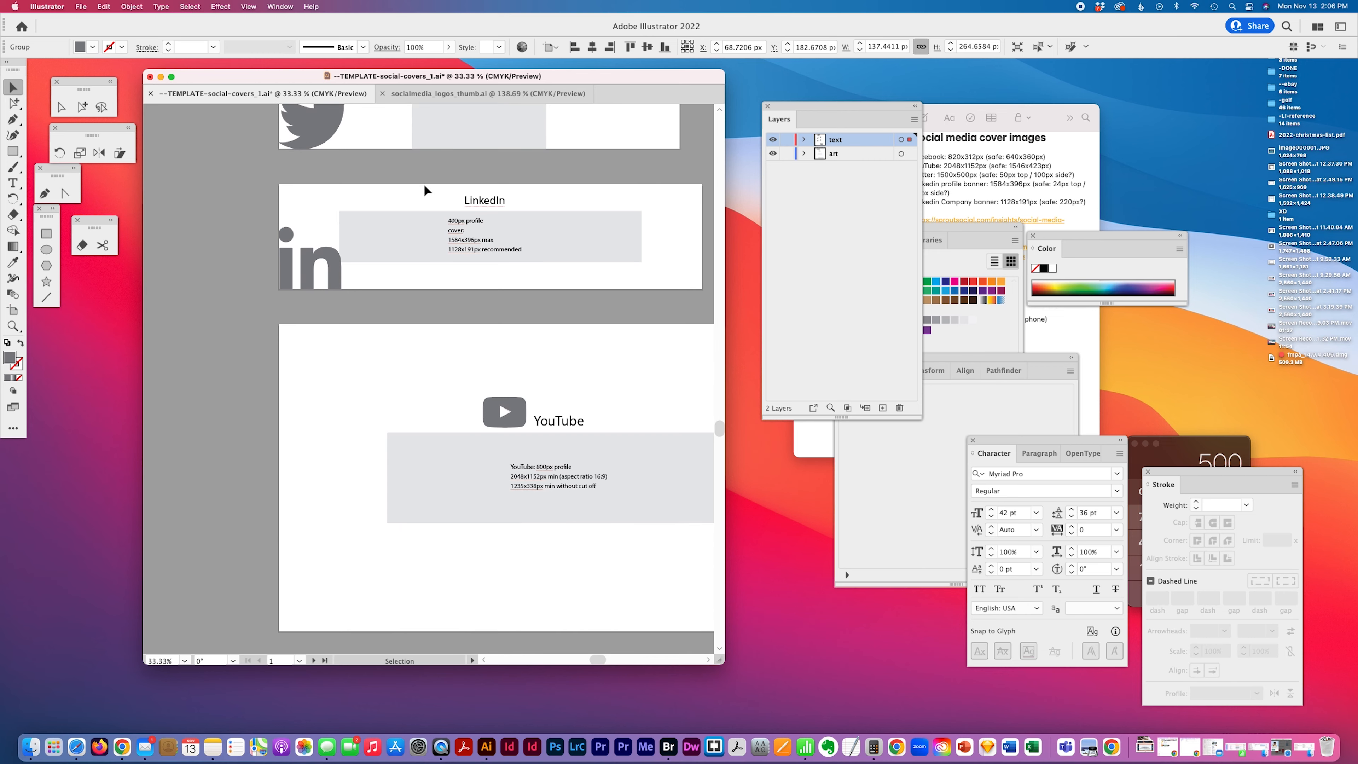
pyautogui.click(502, 413)
pyautogui.click(574, 47)
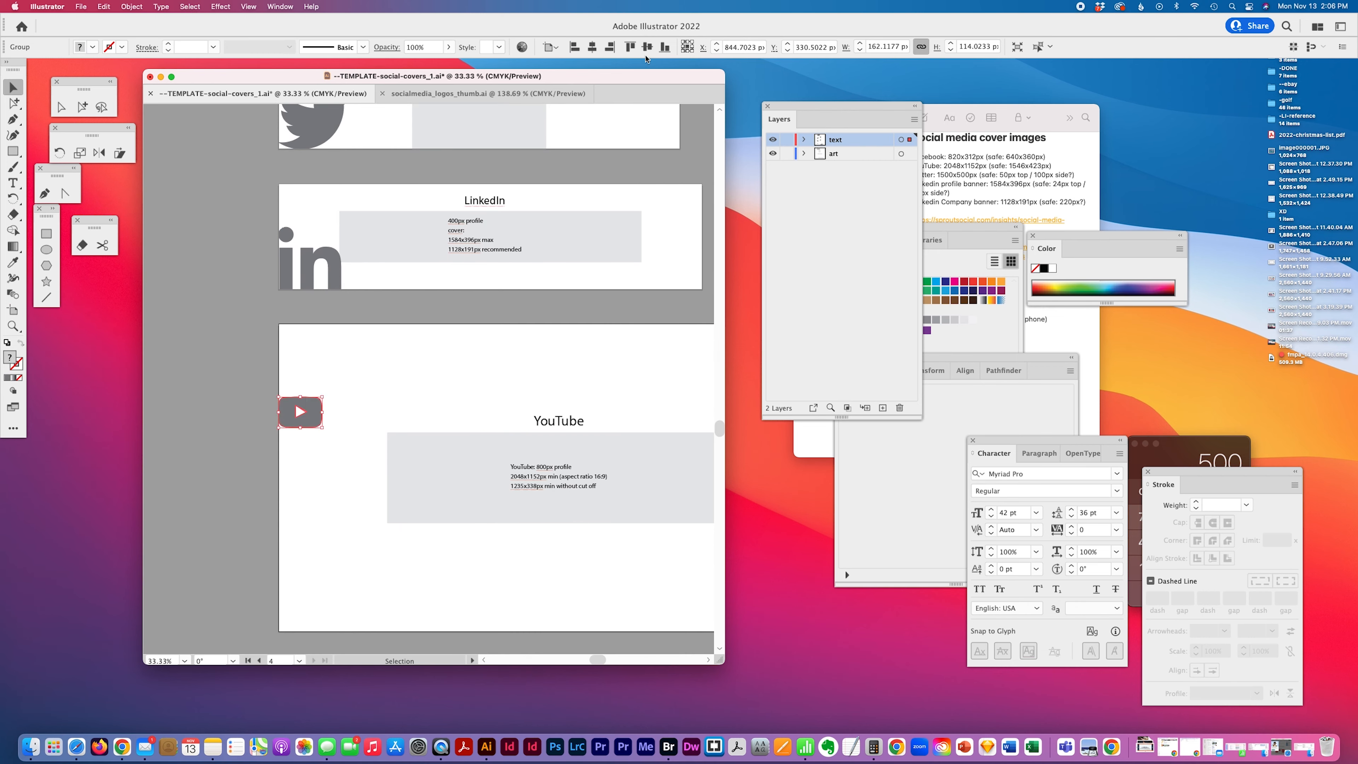
pyautogui.click(664, 47)
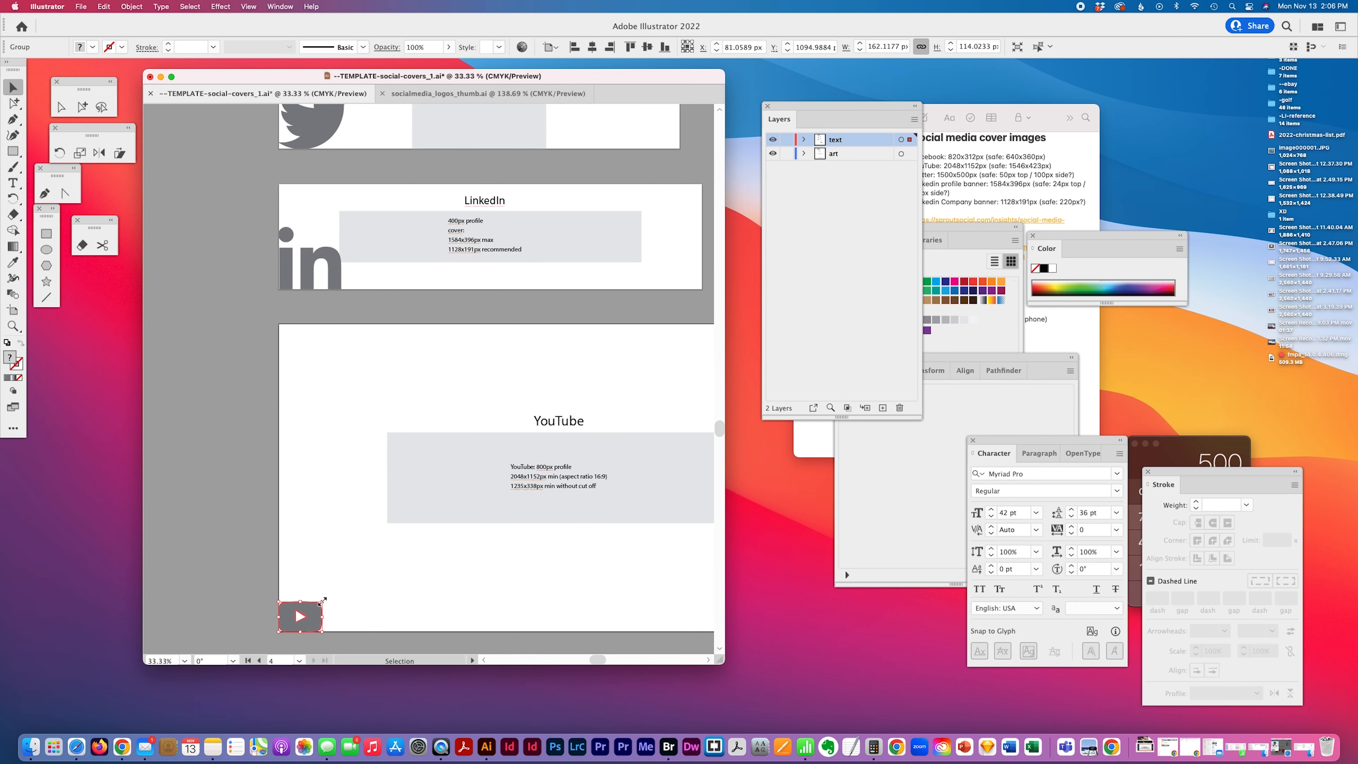
pyautogui.moveTo(322, 602); pyautogui.dragTo(362, 573)
# Move the YouTube title down beside the YouTube icon
pyautogui.scroll(-3, 386, 428)
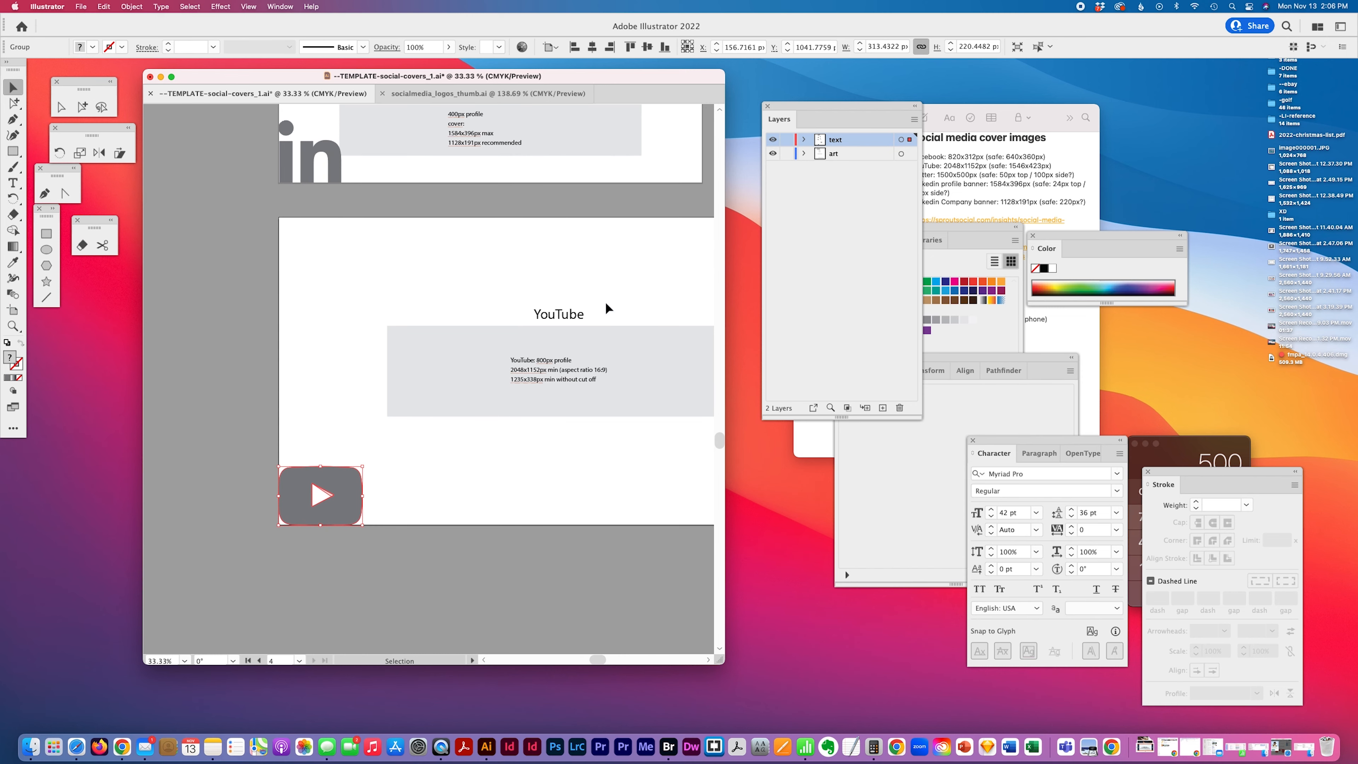
pyautogui.moveTo(568, 320); pyautogui.dragTo(414, 505)
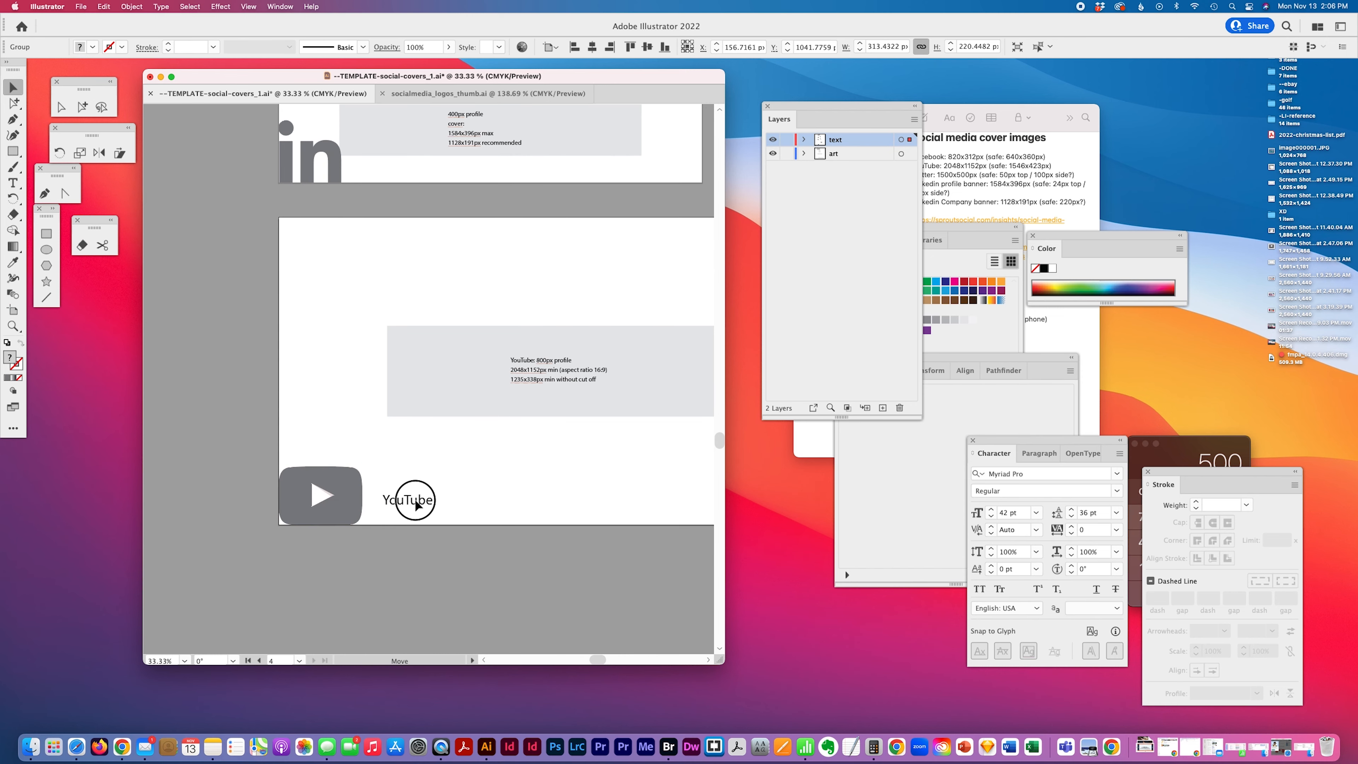
# Set the YouTube title's font size to 62 pt and change its paragraph alignment
pyautogui.click(1007, 518)
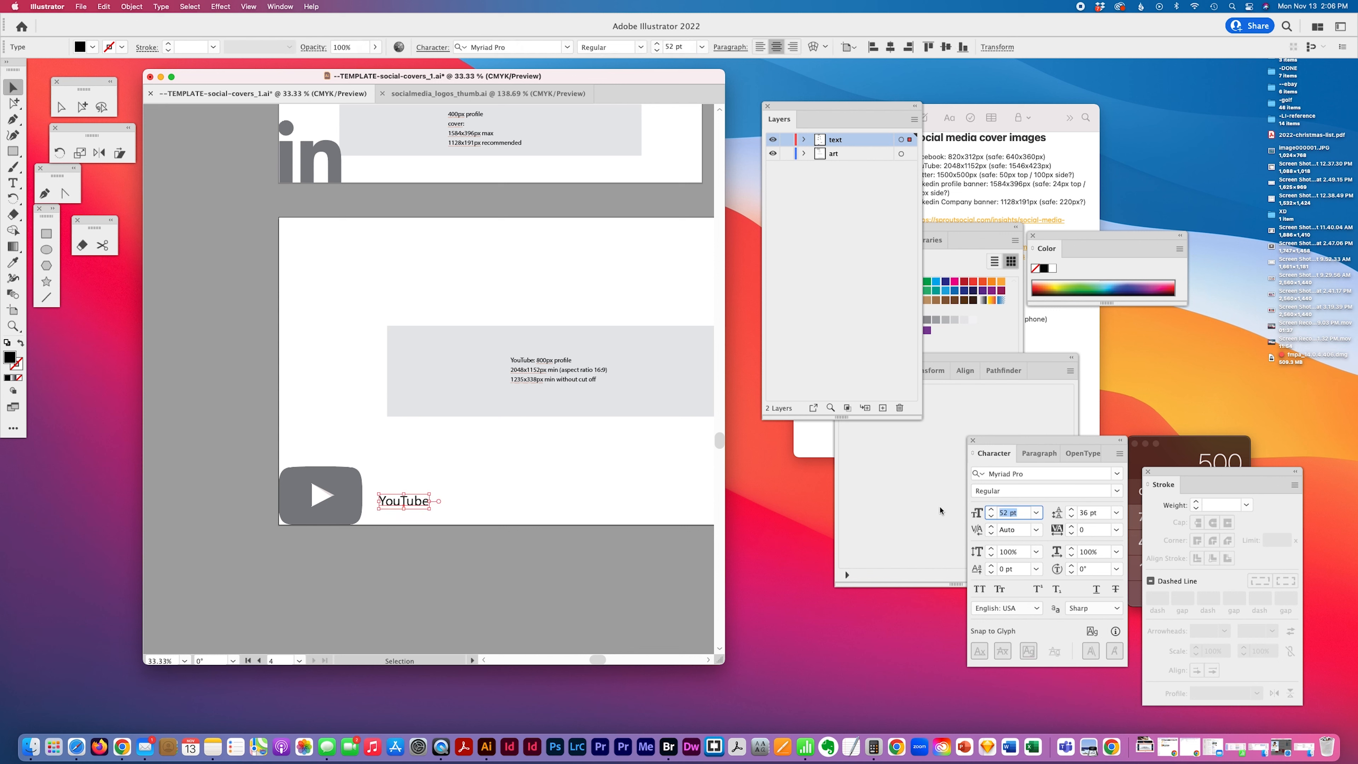
pyautogui.write('62')
pyautogui.press('Return')
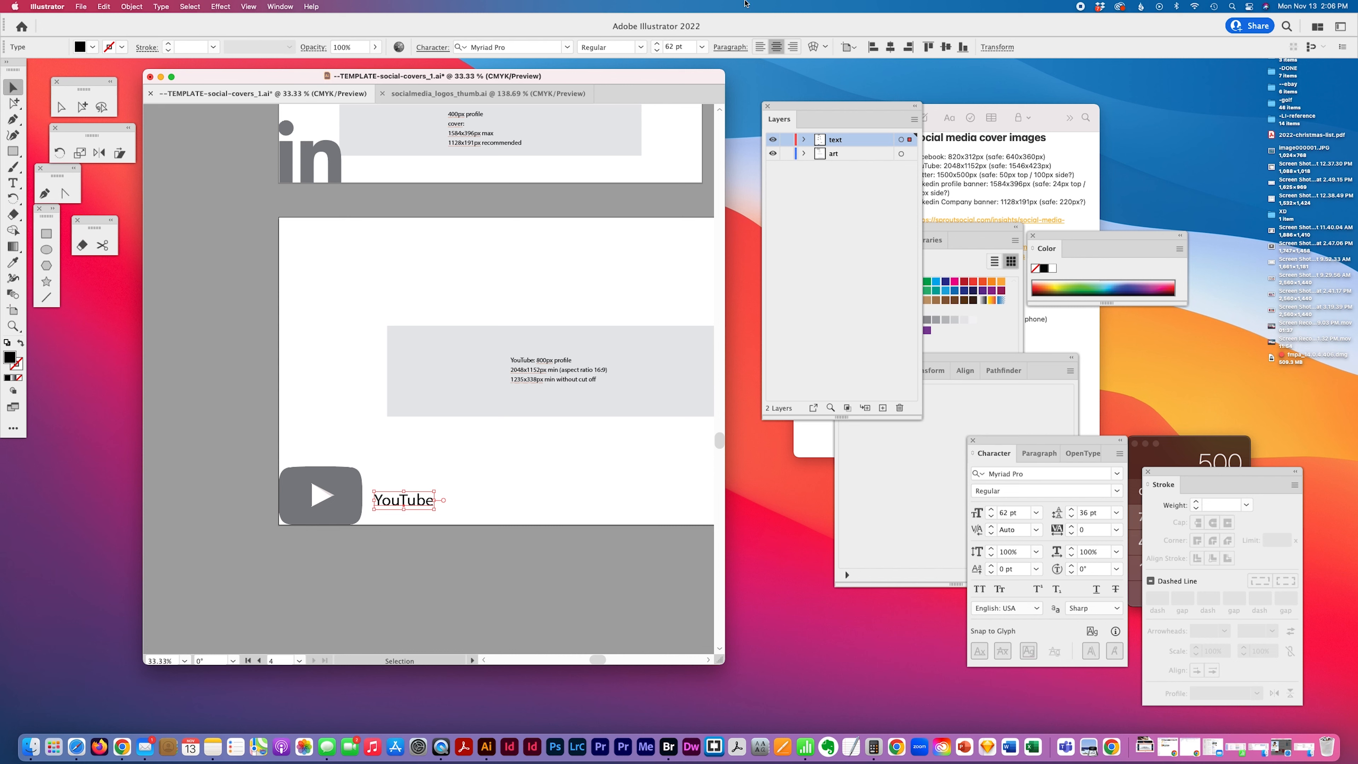
pyautogui.click(760, 47)
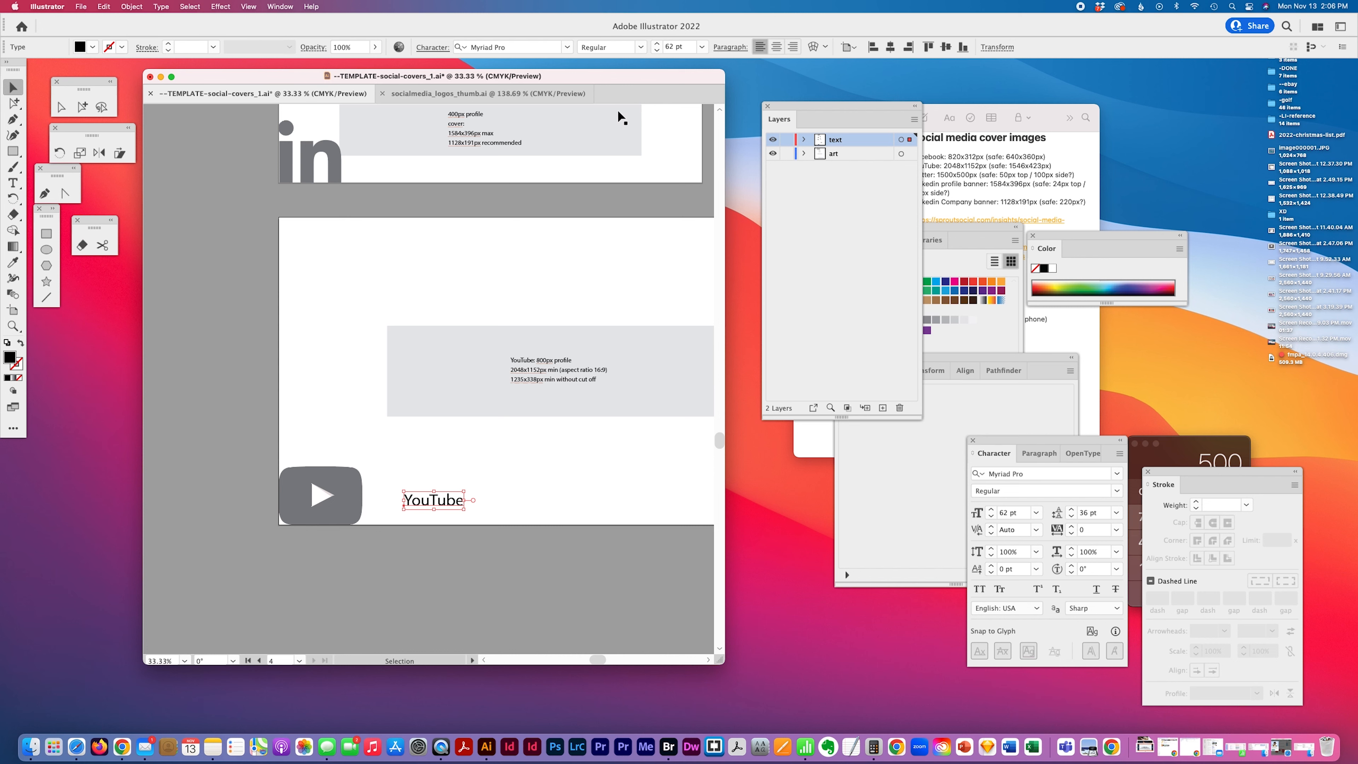
# Undo the last two changes to the YouTube title after selecting the Twitter and Facebook titles
pyautogui.scroll(3, 562, 136)
pyautogui.scroll(3, 483, 191)
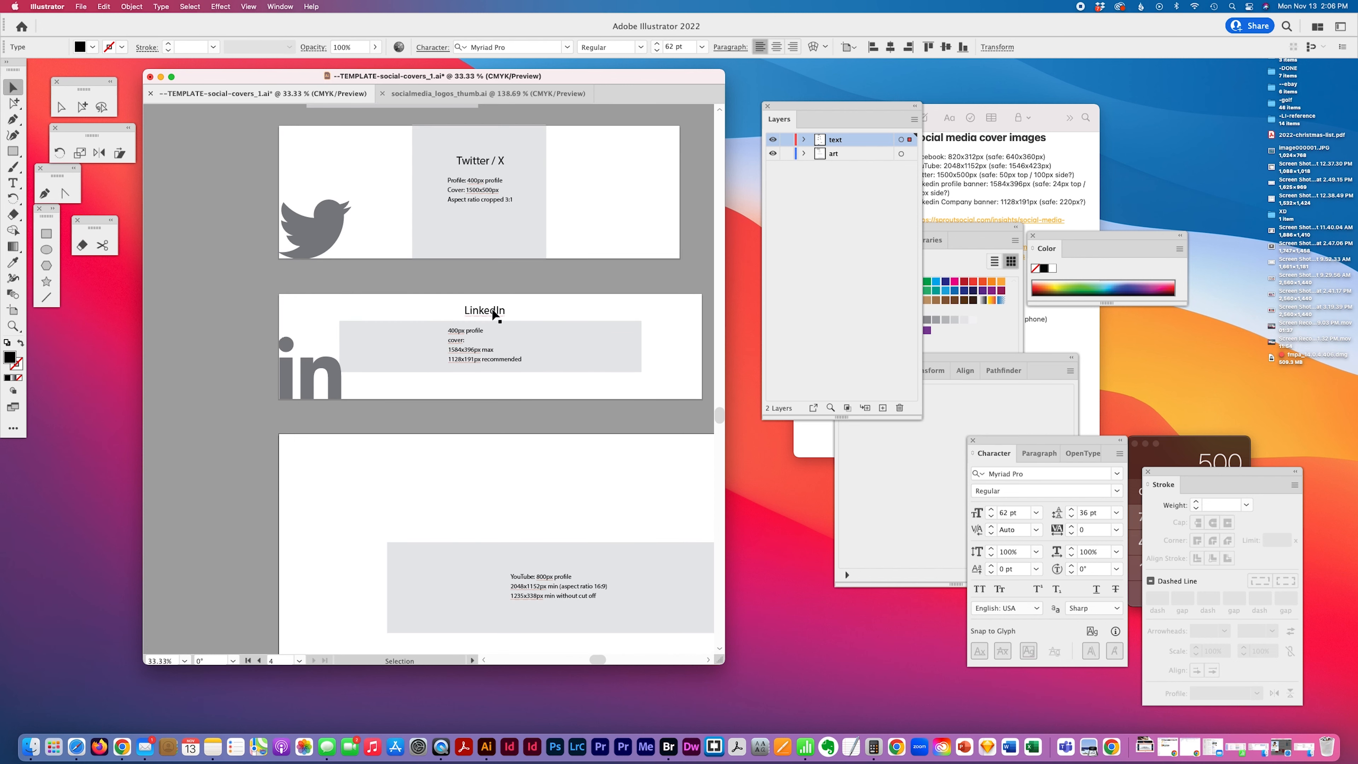
pyautogui.click(500, 164)
pyautogui.scroll(4, 517, 172)
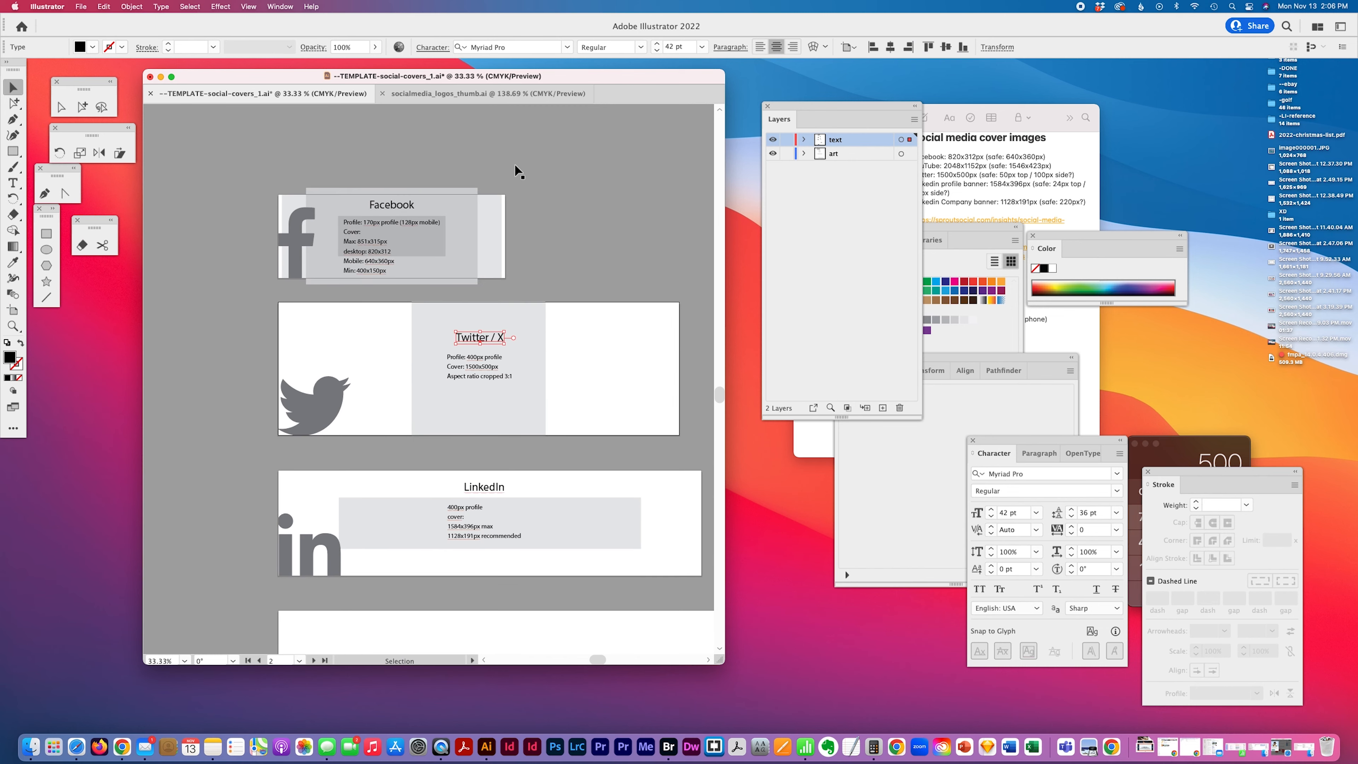
pyautogui.click(392, 206)
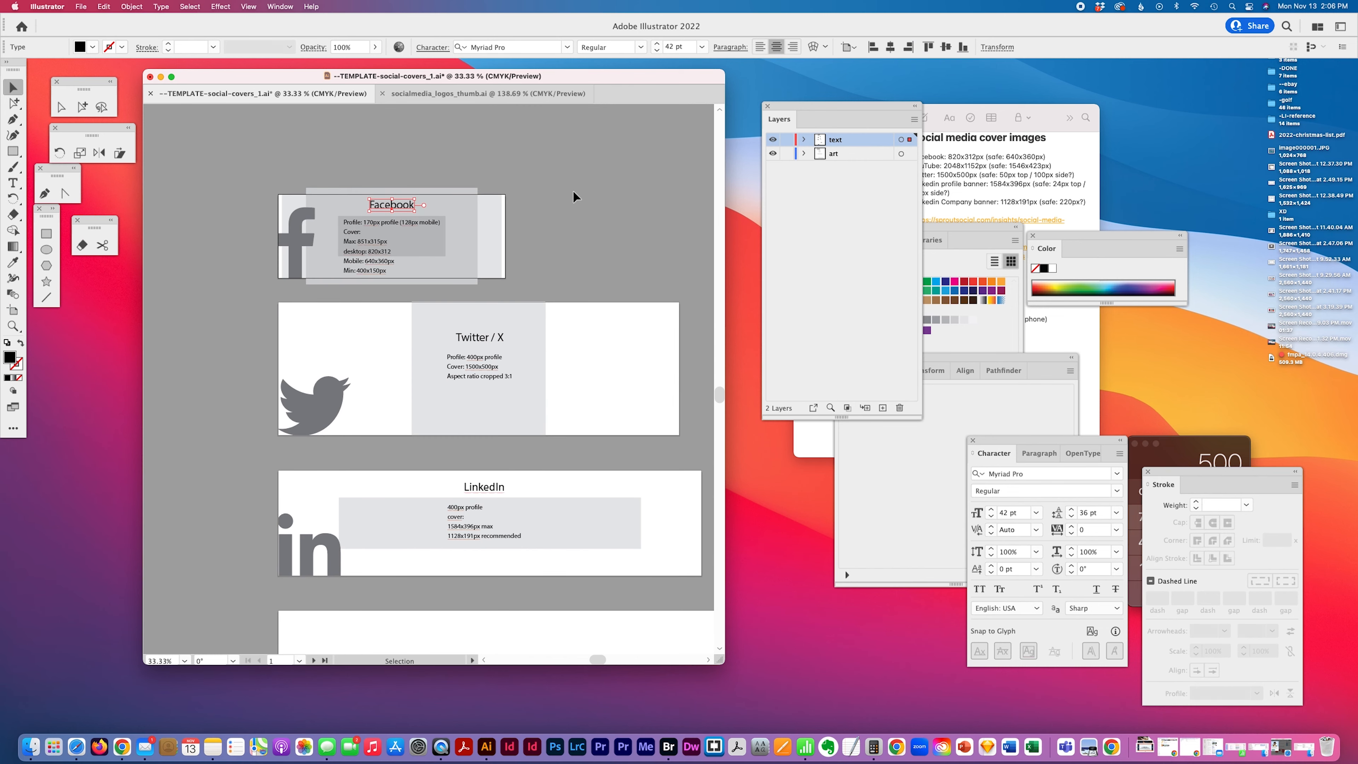
pyautogui.scroll(-8, 573, 192)
pyautogui.click(591, 270)
pyautogui.press('super+z')
pyautogui.press('super+z')
pyautogui.click(547, 519)
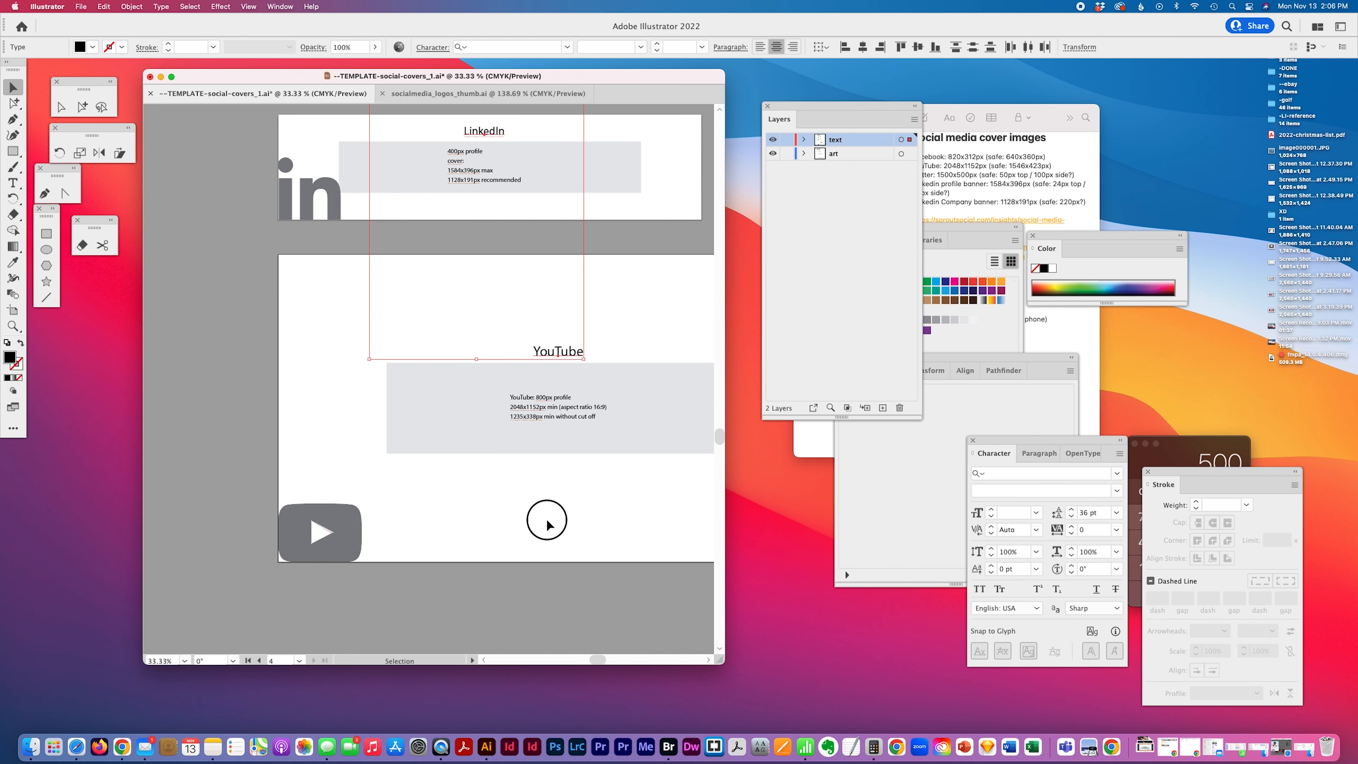
# Move the YouTube icon into the size-guide rectangle beside the profile text
pyautogui.scroll(8, 565, 502)
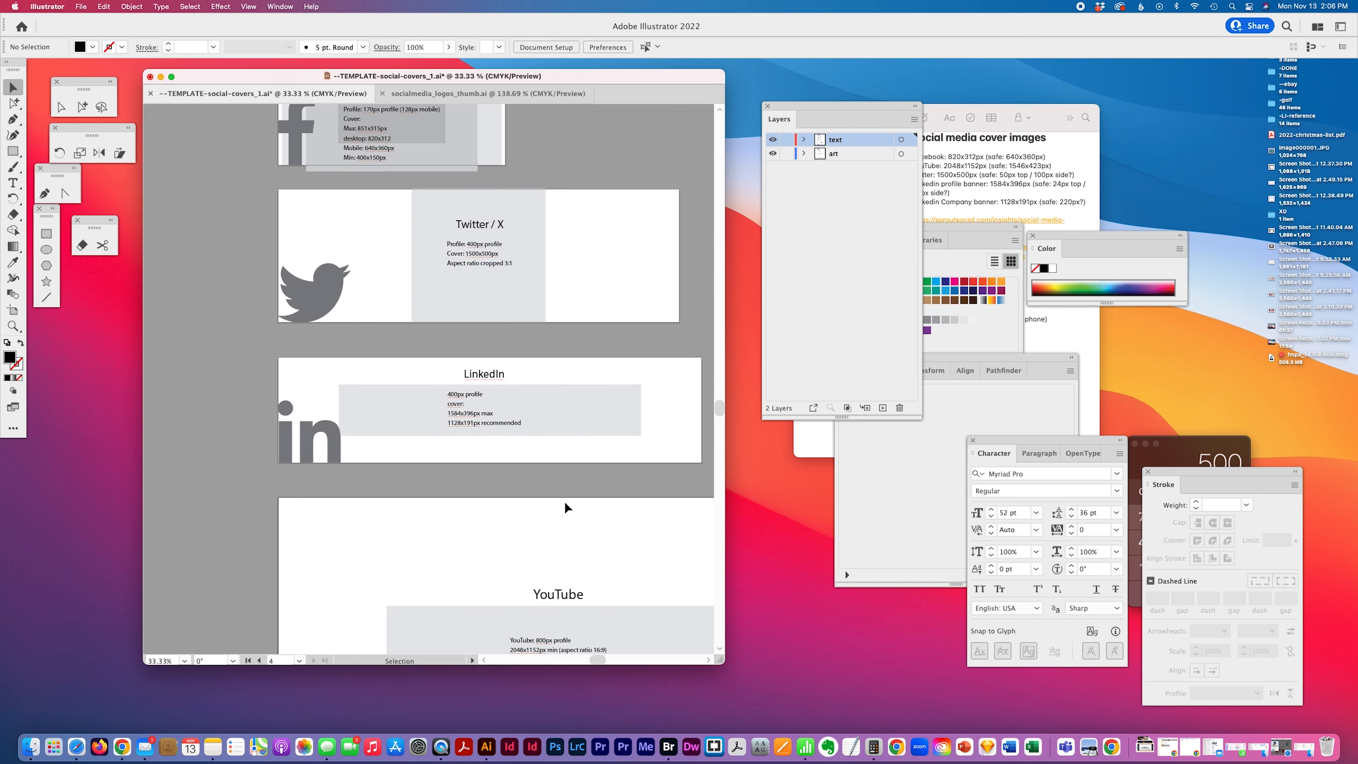
pyautogui.scroll(-8, 565, 505)
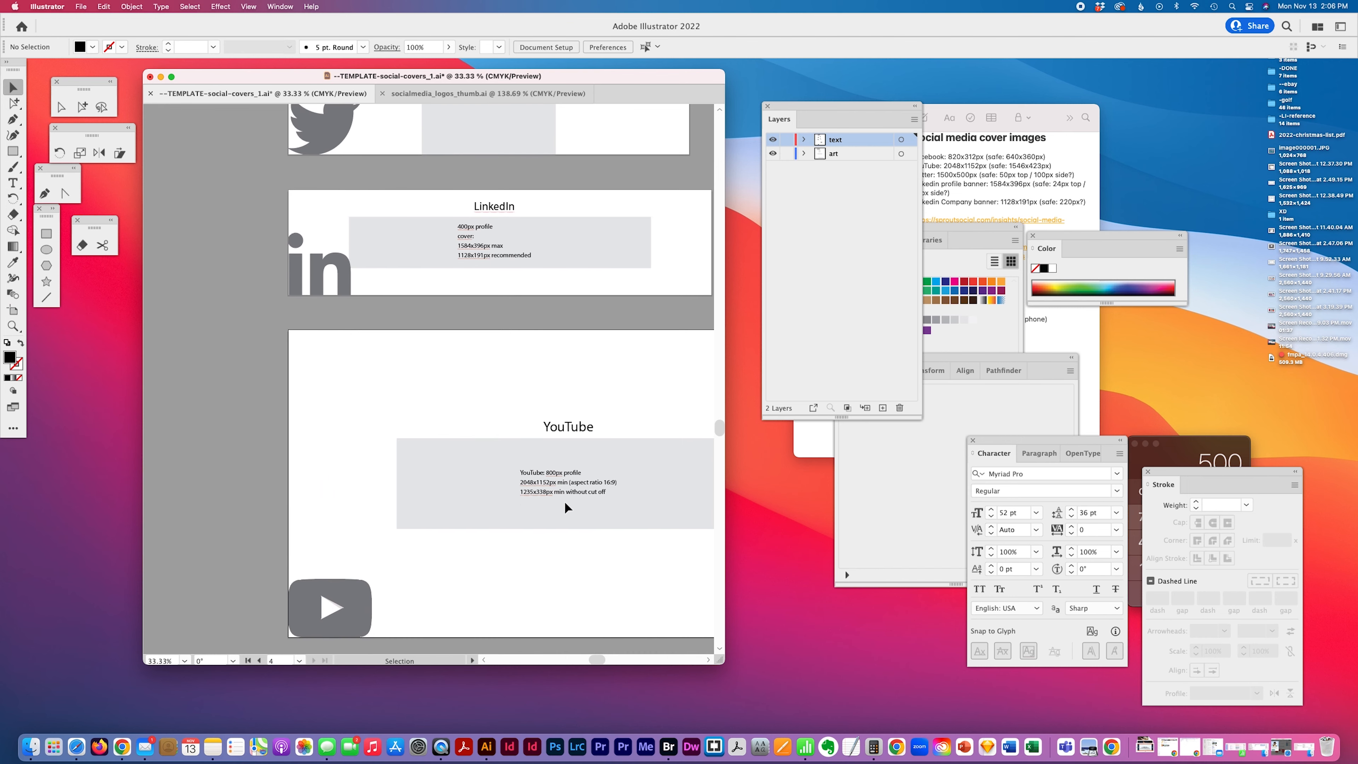
pyautogui.hscroll(2, 565, 505)
pyautogui.scroll(-3, 565, 504)
pyautogui.hscroll(2, 565, 504)
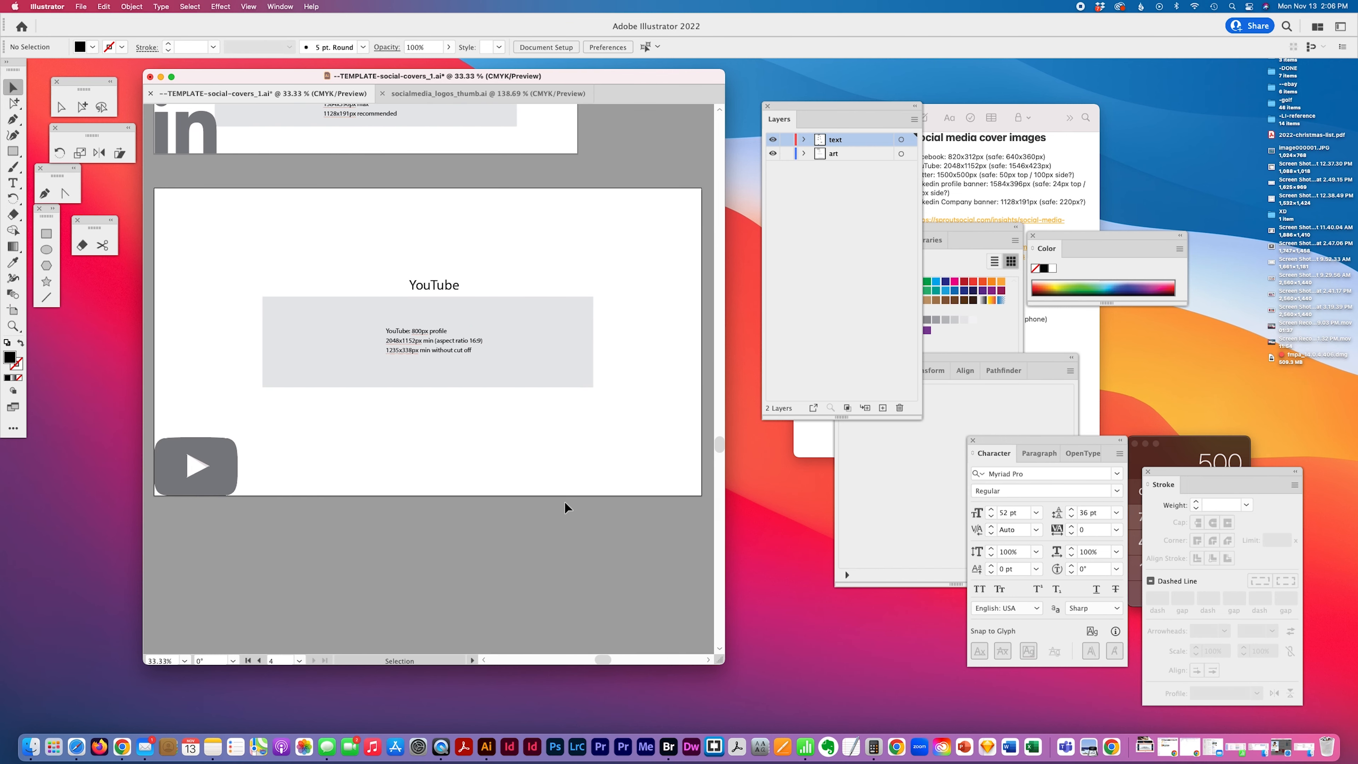
pyautogui.scroll(3, 546, 494)
pyautogui.hscroll(-4, 545, 494)
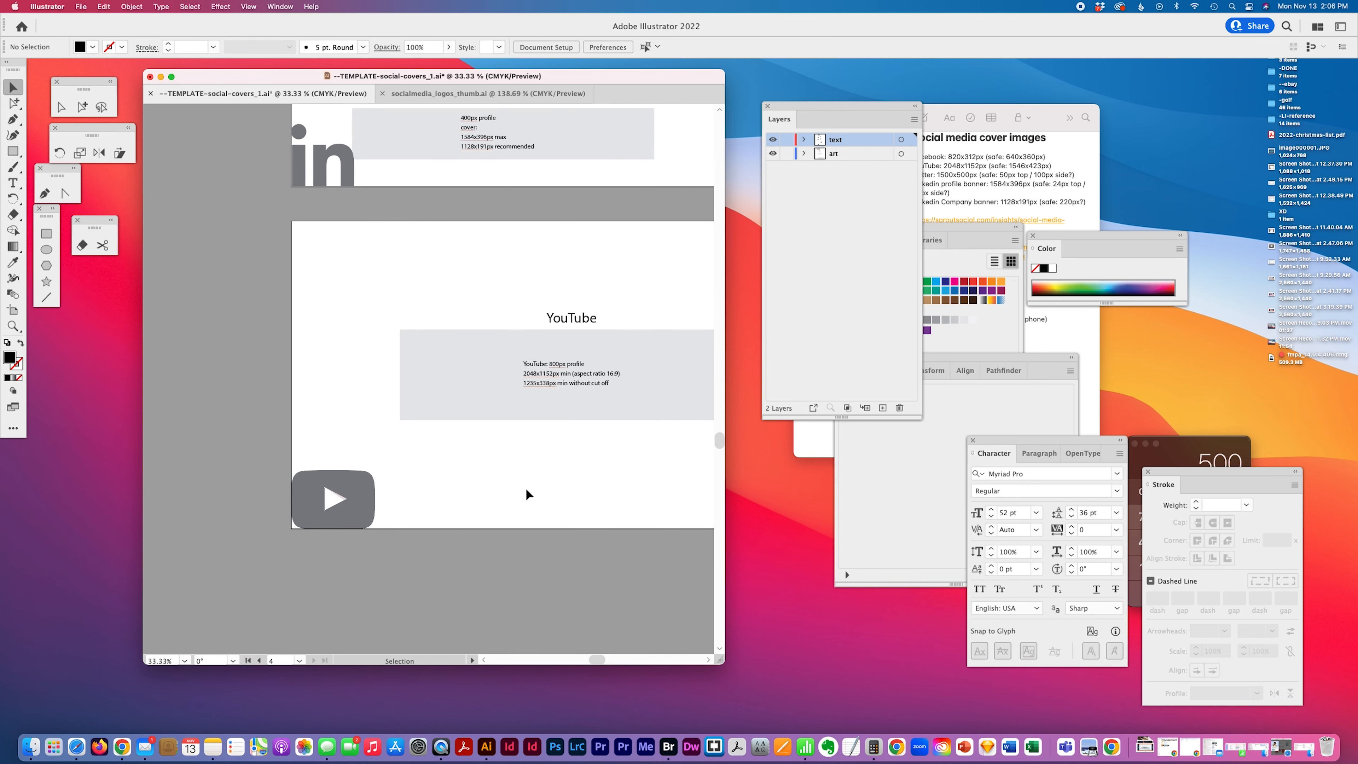
pyautogui.moveTo(368, 548); pyautogui.dragTo(491, 423)
# Move the LinkedIn icon up into the LinkedIn size-guide rectangle
pyautogui.scroll(5, 515, 399)
pyautogui.moveTo(359, 407); pyautogui.dragTo(434, 382)
# Move the Twitter icon into the gray guide area and center it vertically on its artboard
pyautogui.scroll(4, 436, 385)
pyautogui.moveTo(338, 425); pyautogui.dragTo(420, 380)
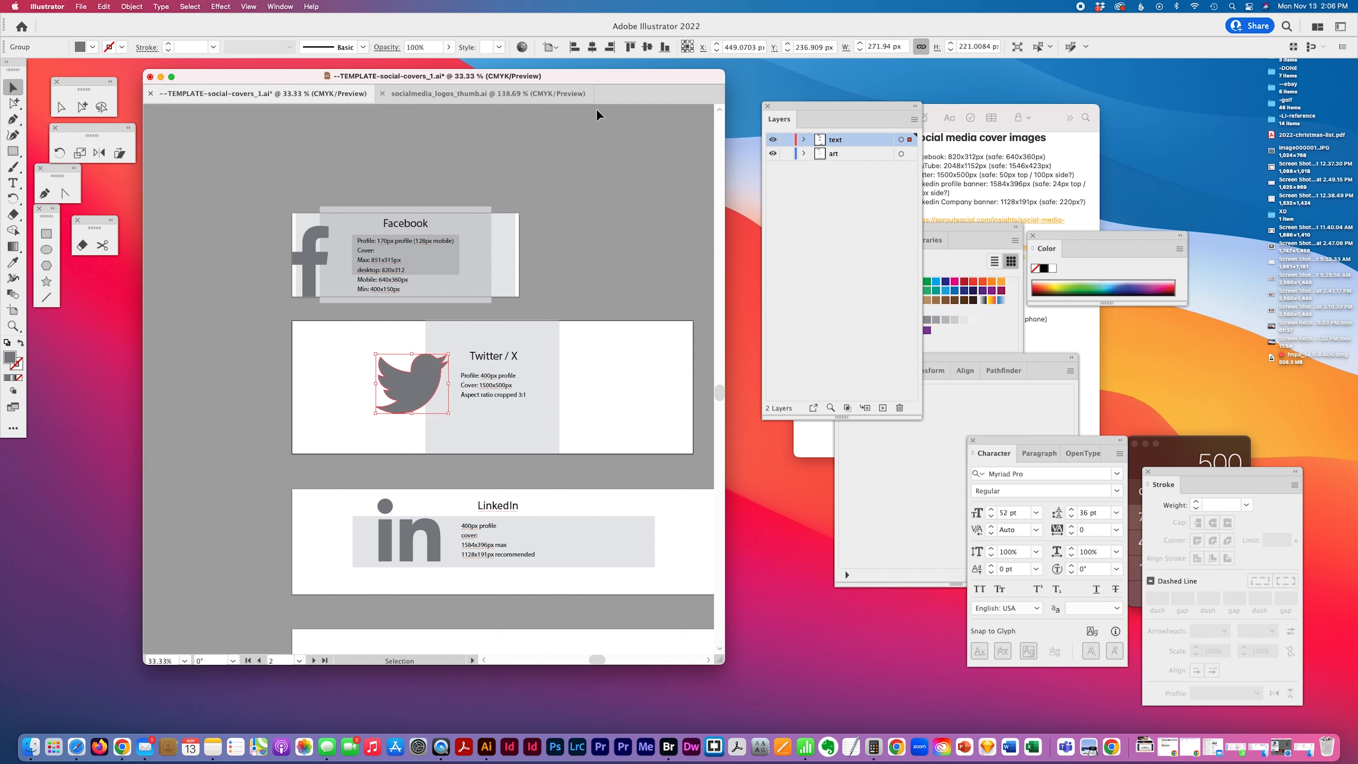
pyautogui.click(664, 47)
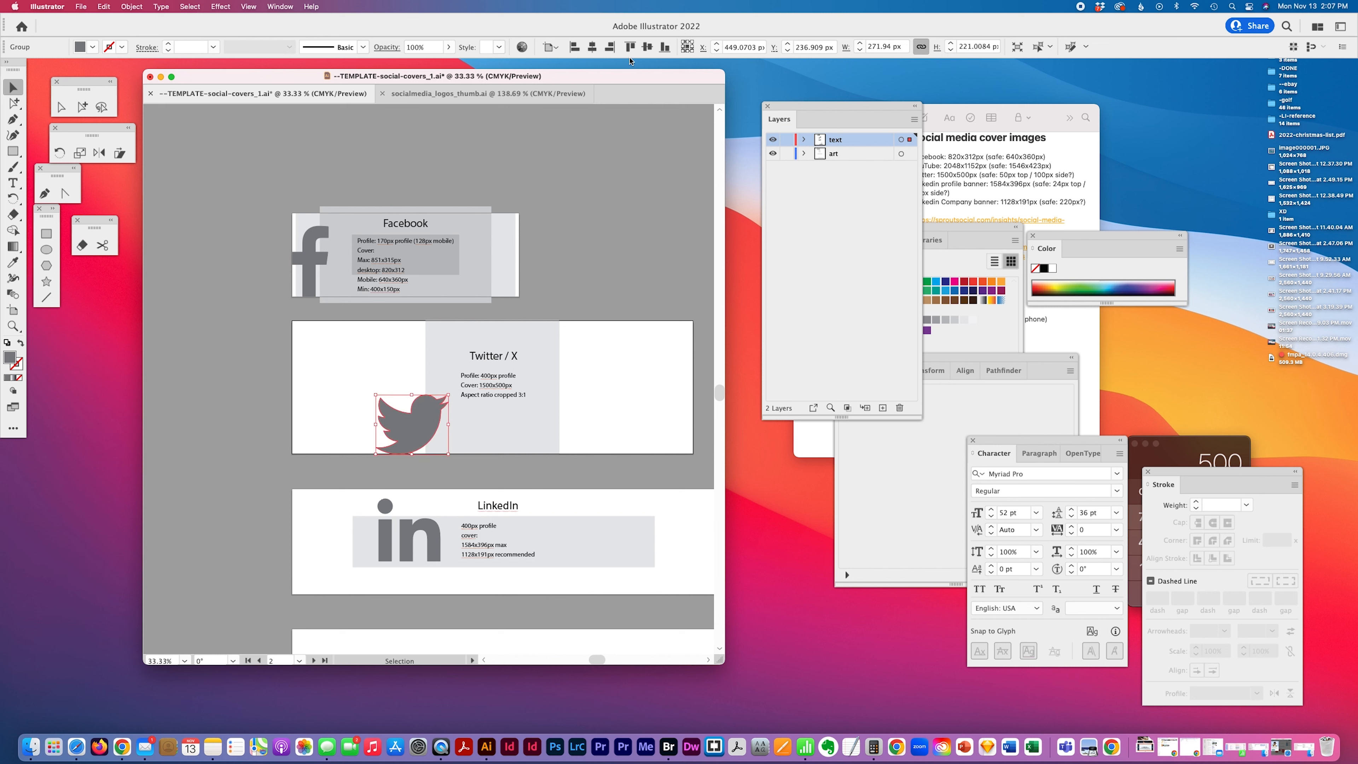
pyautogui.click(646, 47)
# Nudge the Facebook icon slightly to the right within its artboard
pyautogui.click(310, 268)
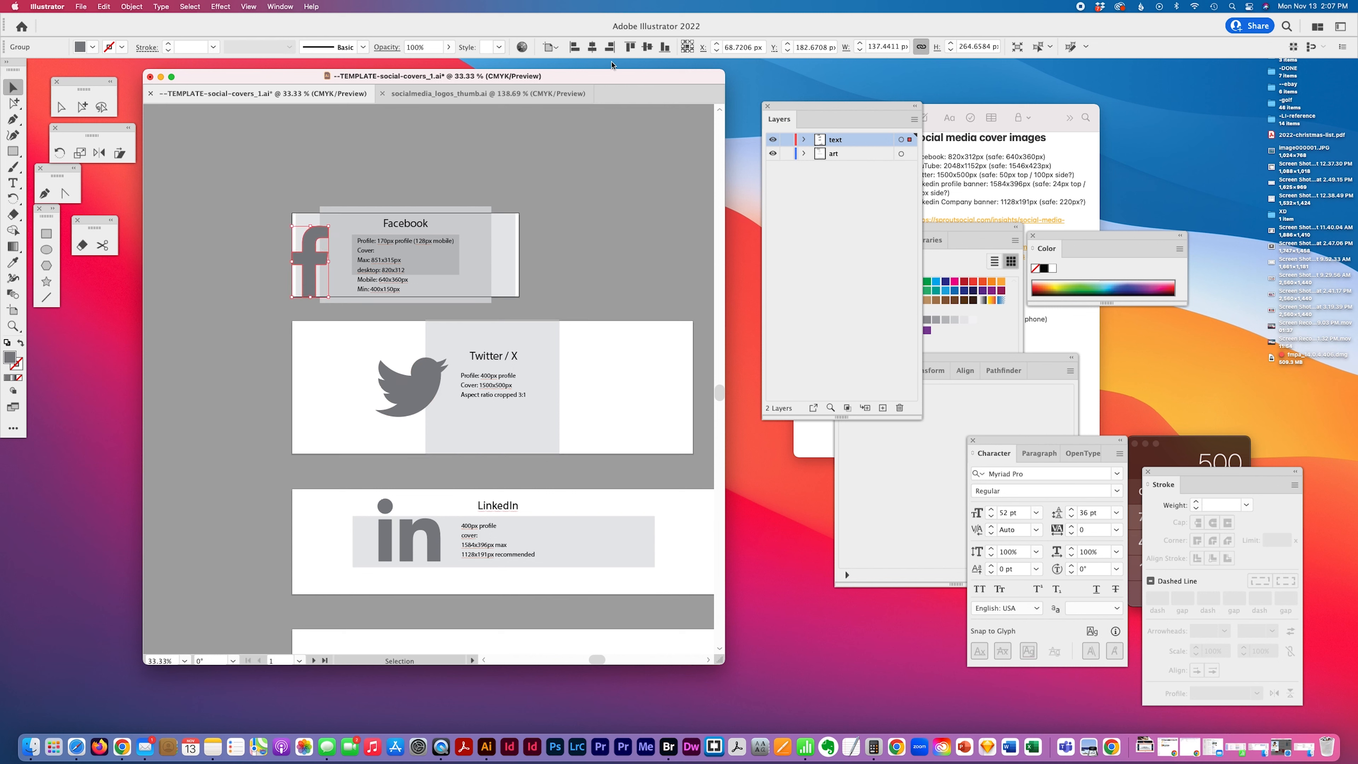
pyautogui.moveTo(316, 255); pyautogui.dragTo(336, 254)
pyautogui.keyDown('shift'); pyautogui.click(337, 255); pyautogui.keyUp('shift')
pyautogui.click(568, 227)
pyautogui.scroll(-5, 568, 228)
pyautogui.click(423, 205)
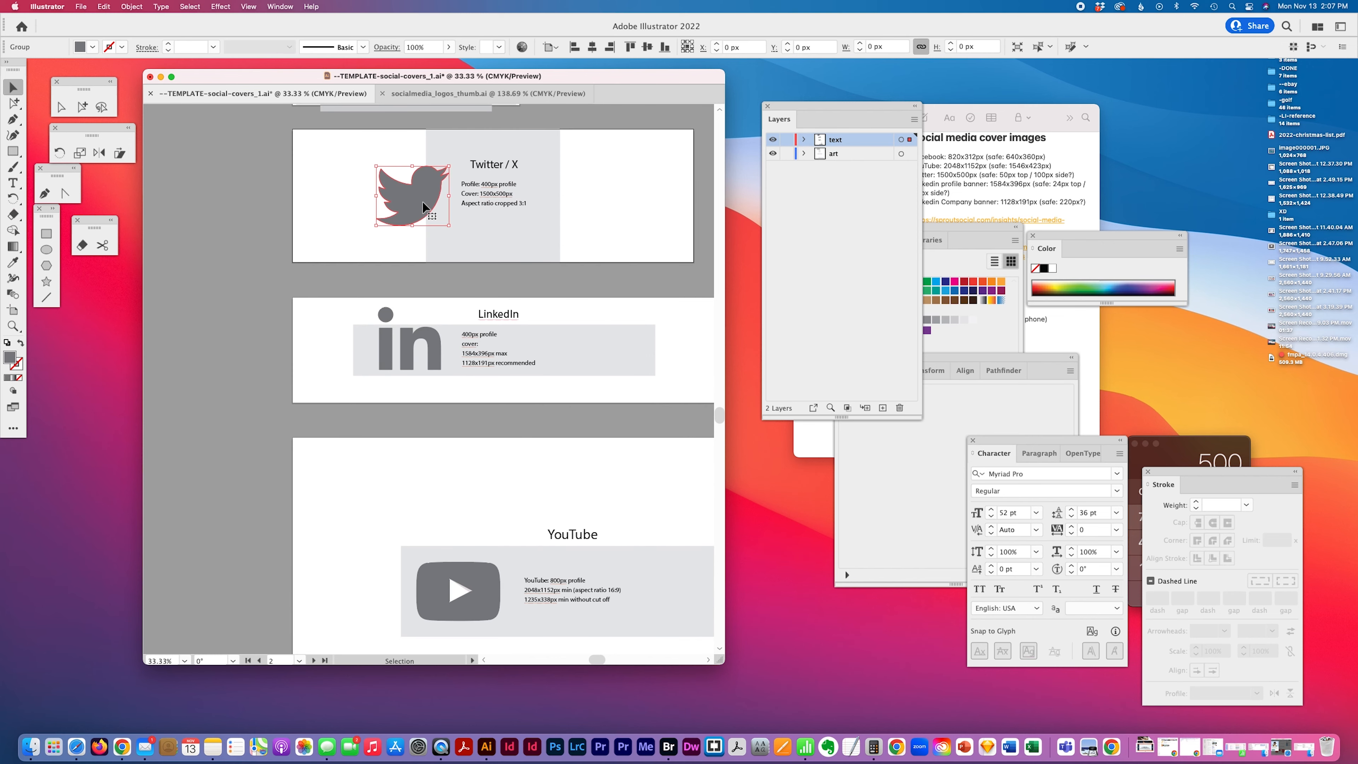
pyautogui.click(562, 254)
# Set the YouTube title's font size to 72 pt
pyautogui.scroll(-3, 562, 255)
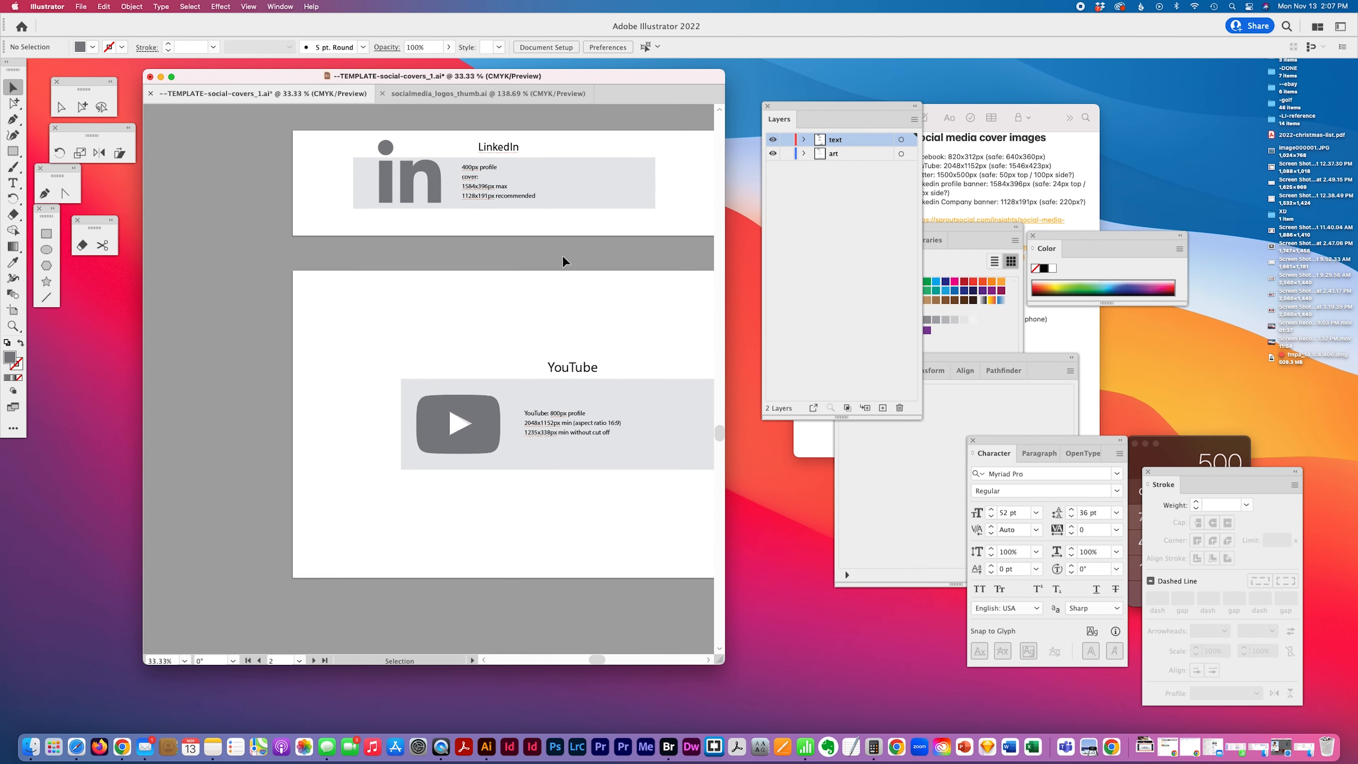
pyautogui.scroll(-3, 563, 255)
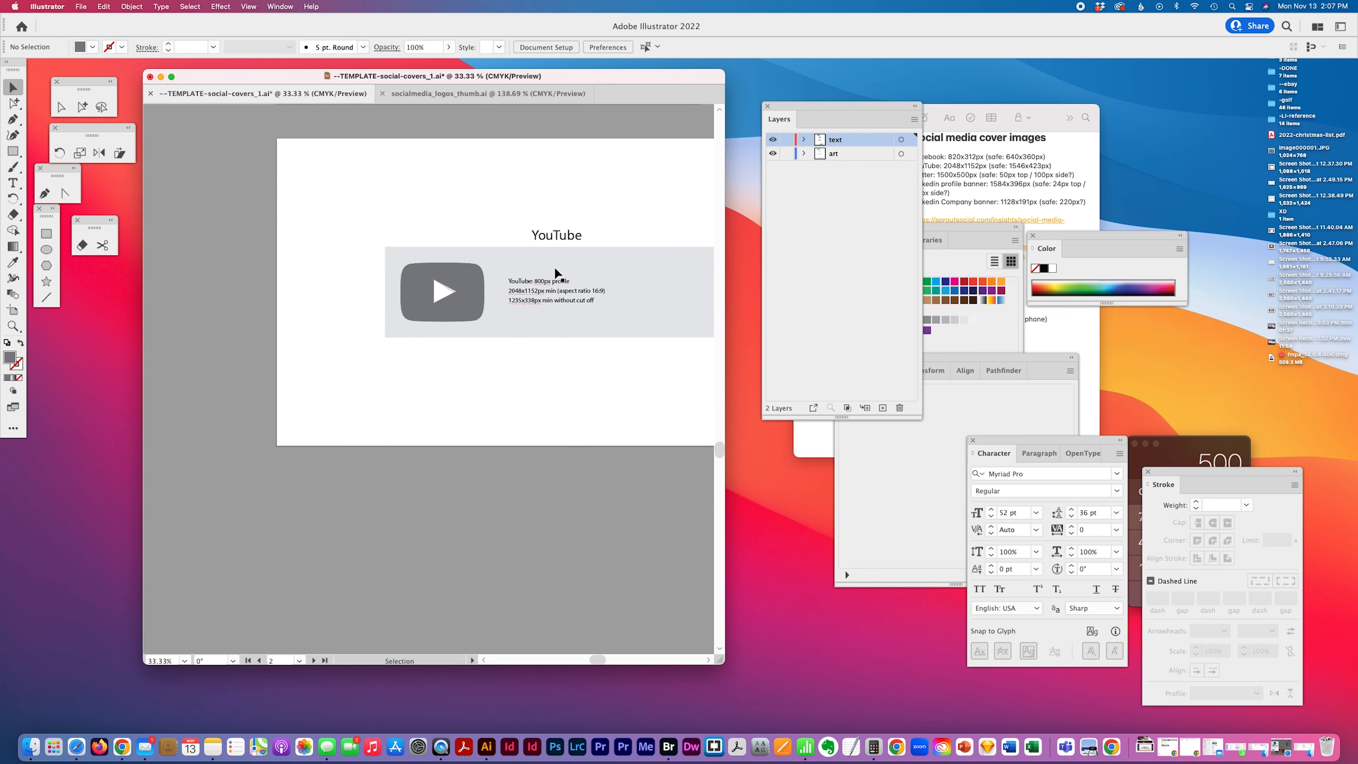
pyautogui.click(539, 311)
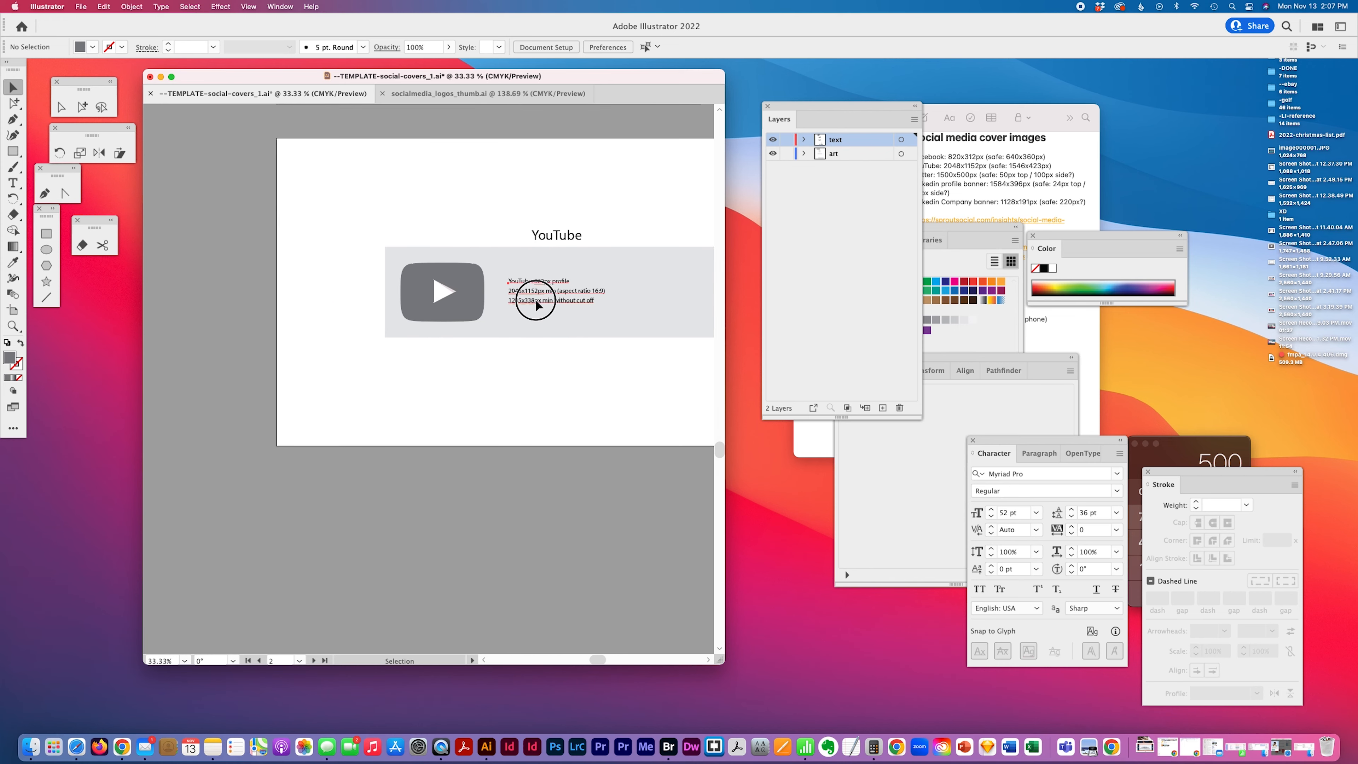
pyautogui.click(578, 241)
pyautogui.click(1015, 514)
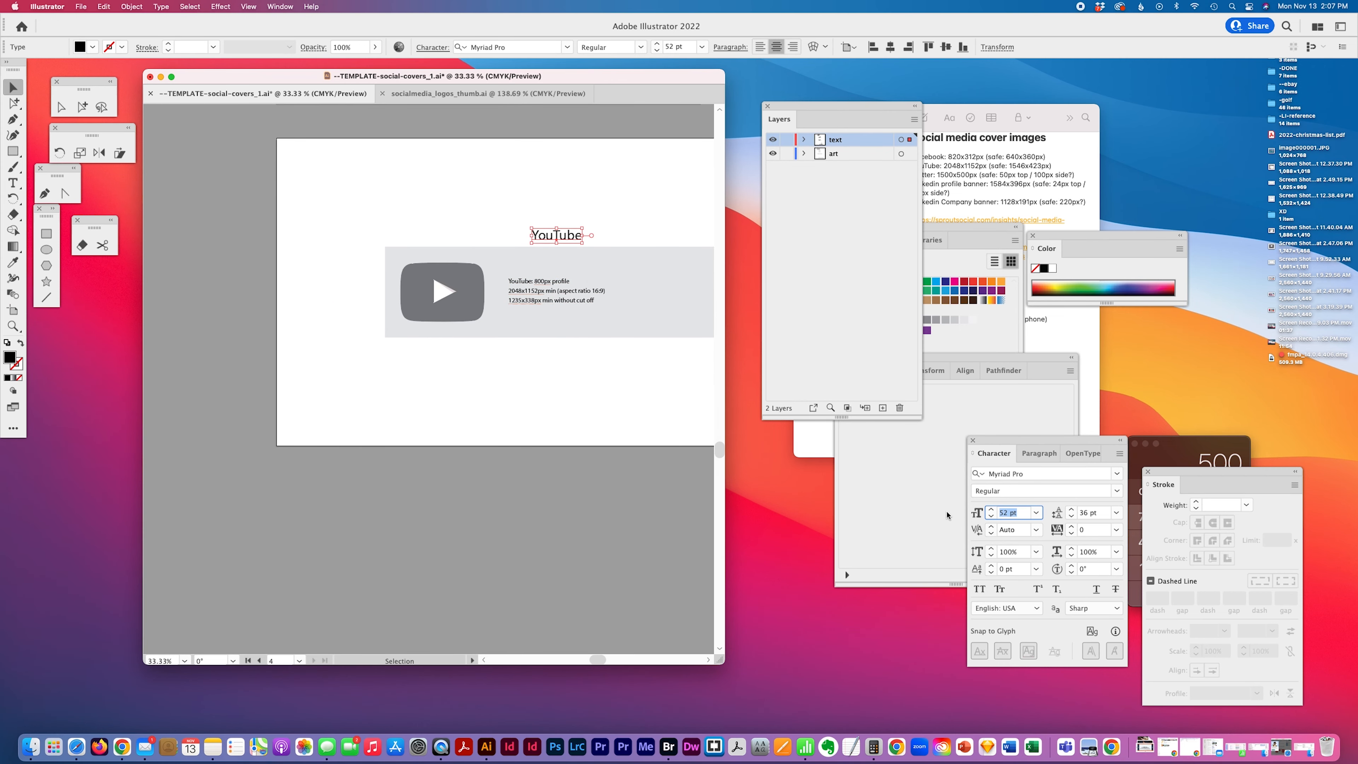
pyautogui.write('72')
pyautogui.press('Return')
# Set the YouTube size text to 36 pt with 46 pt leading
pyautogui.click(541, 294)
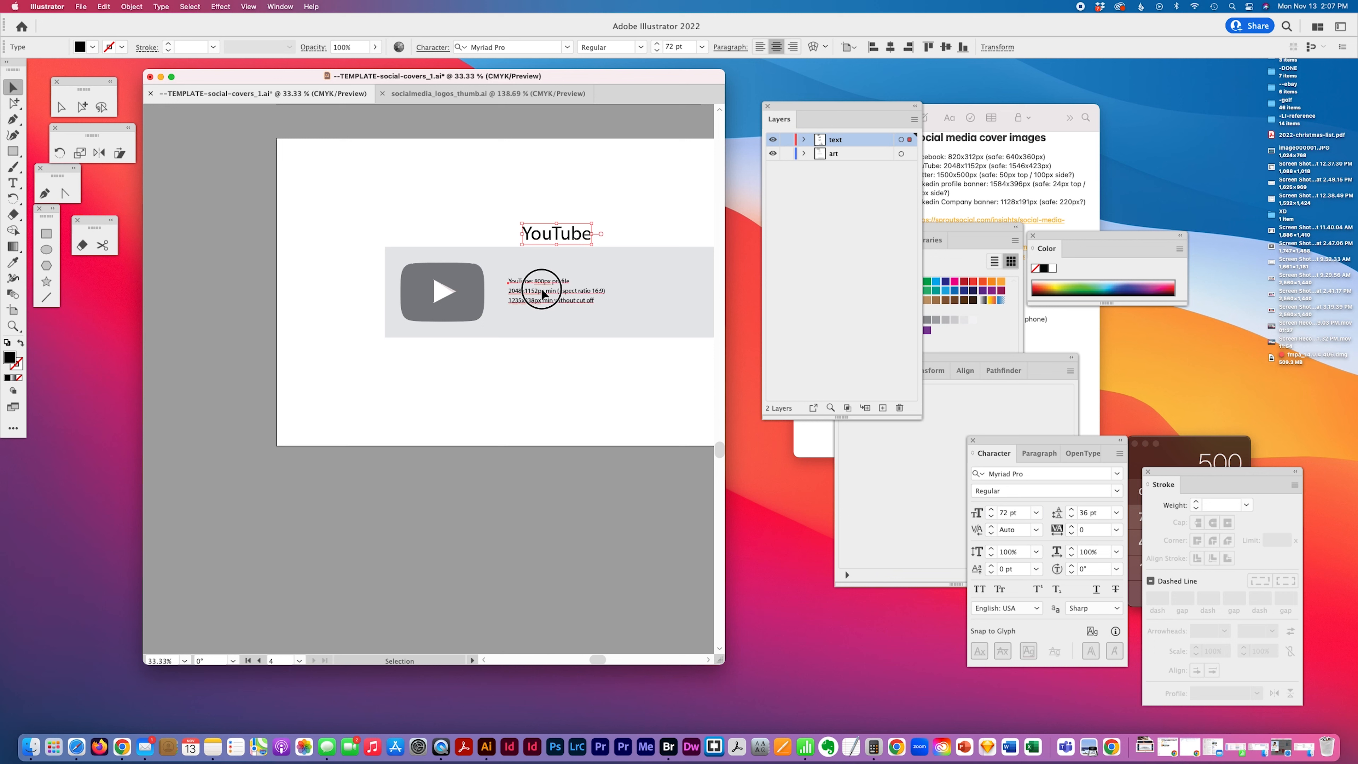
pyautogui.click(1021, 512)
pyautogui.write('36')
pyautogui.press('Return')
pyautogui.click(1098, 515)
pyautogui.write('46')
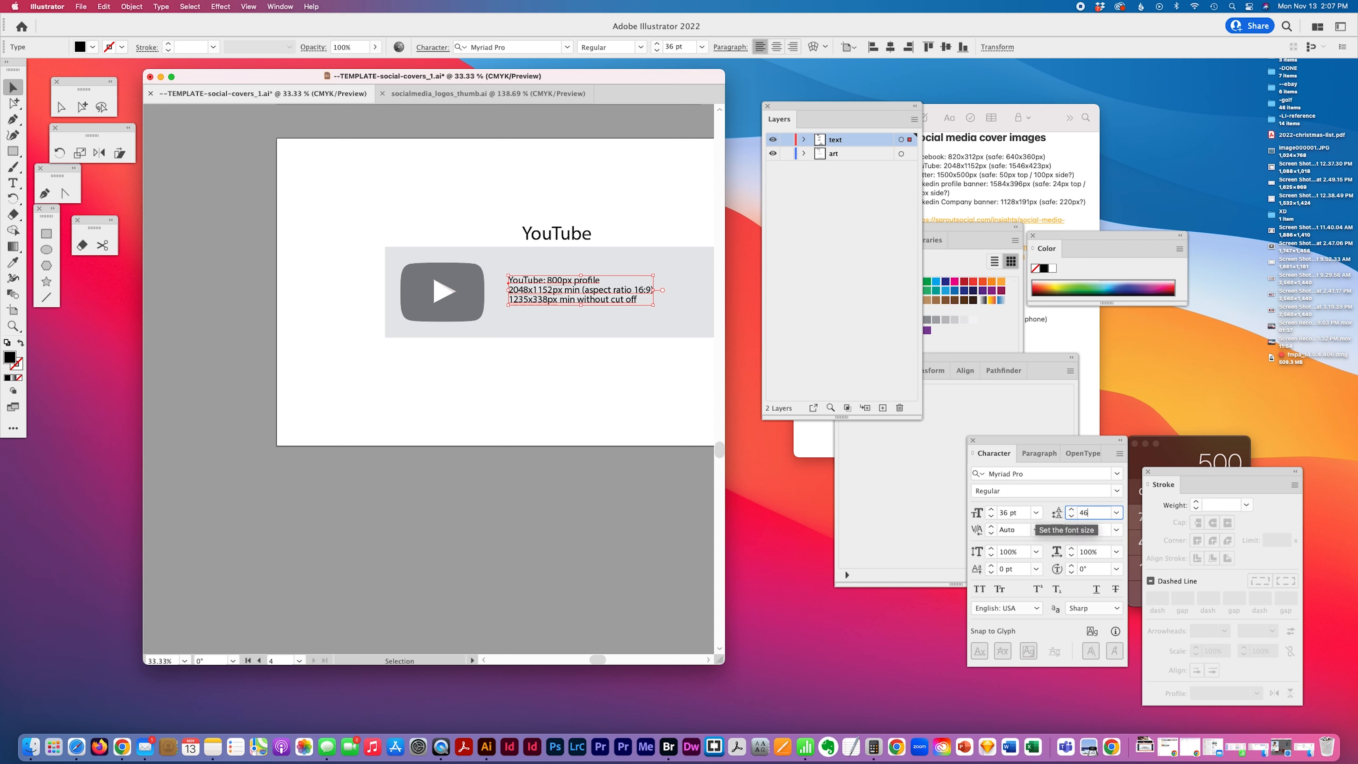
pyautogui.press('Return')
pyautogui.click(452, 394)
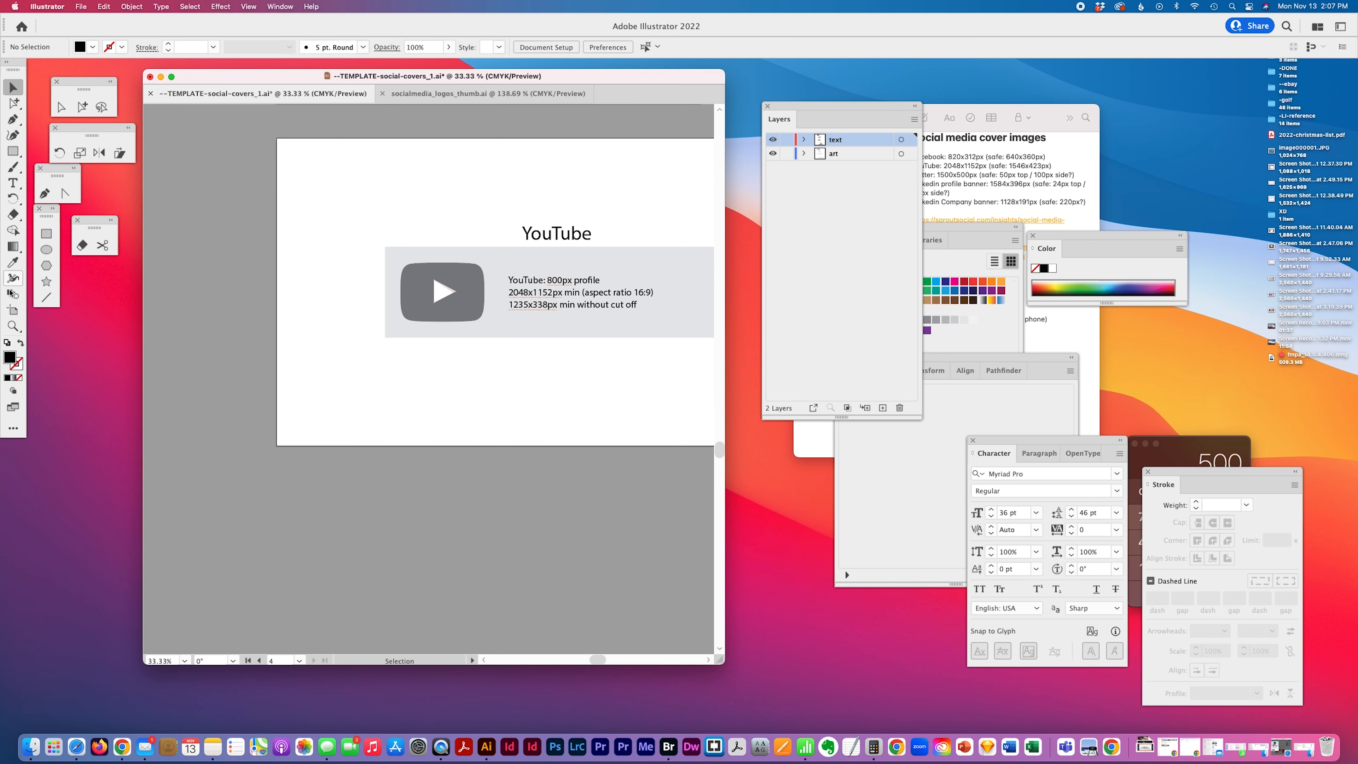
# Edit the YouTube text's first line to read 'Profile: 800px'
pyautogui.click(13, 183)
pyautogui.moveTo(550, 278); pyautogui.dragTo(469, 278)
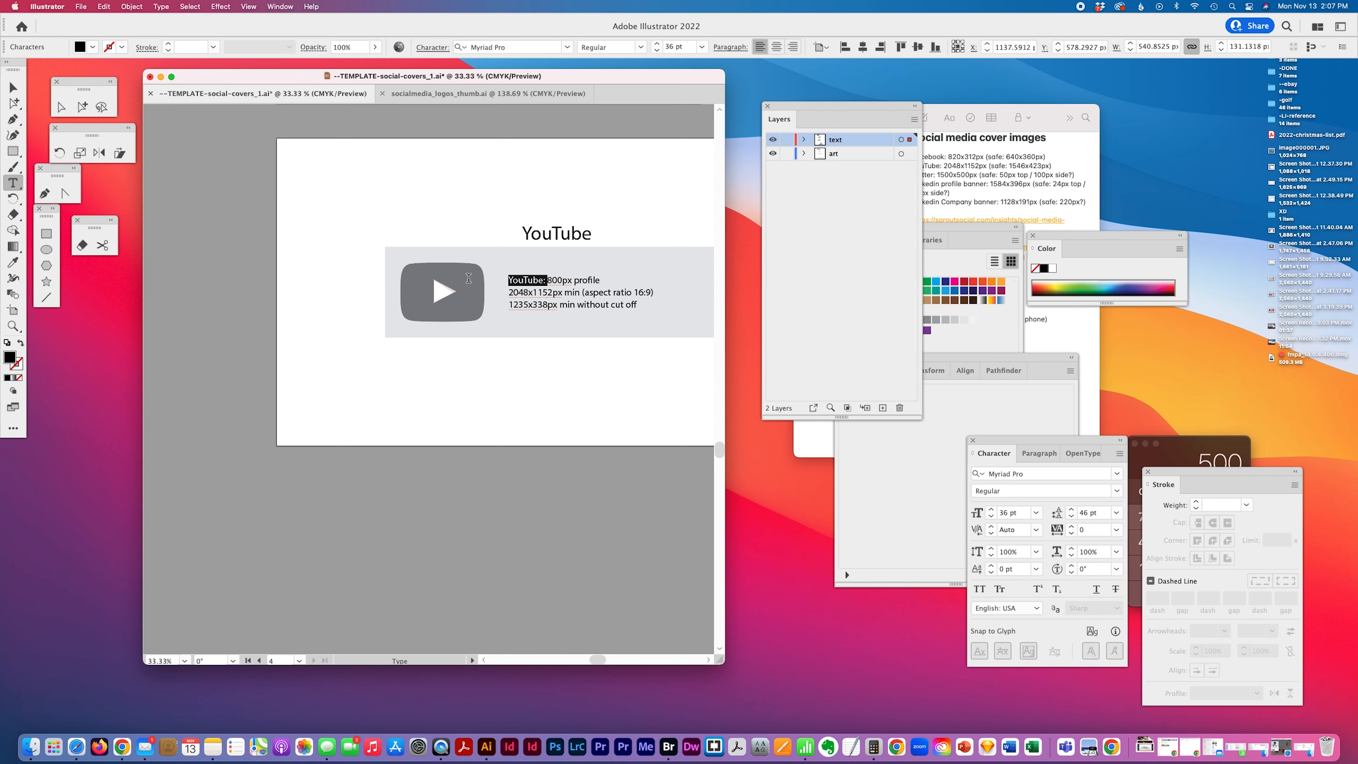
pyautogui.write('Profile:')
pyautogui.moveTo(590, 278); pyautogui.dragTo(562, 280)
pyautogui.press('BackSpace')
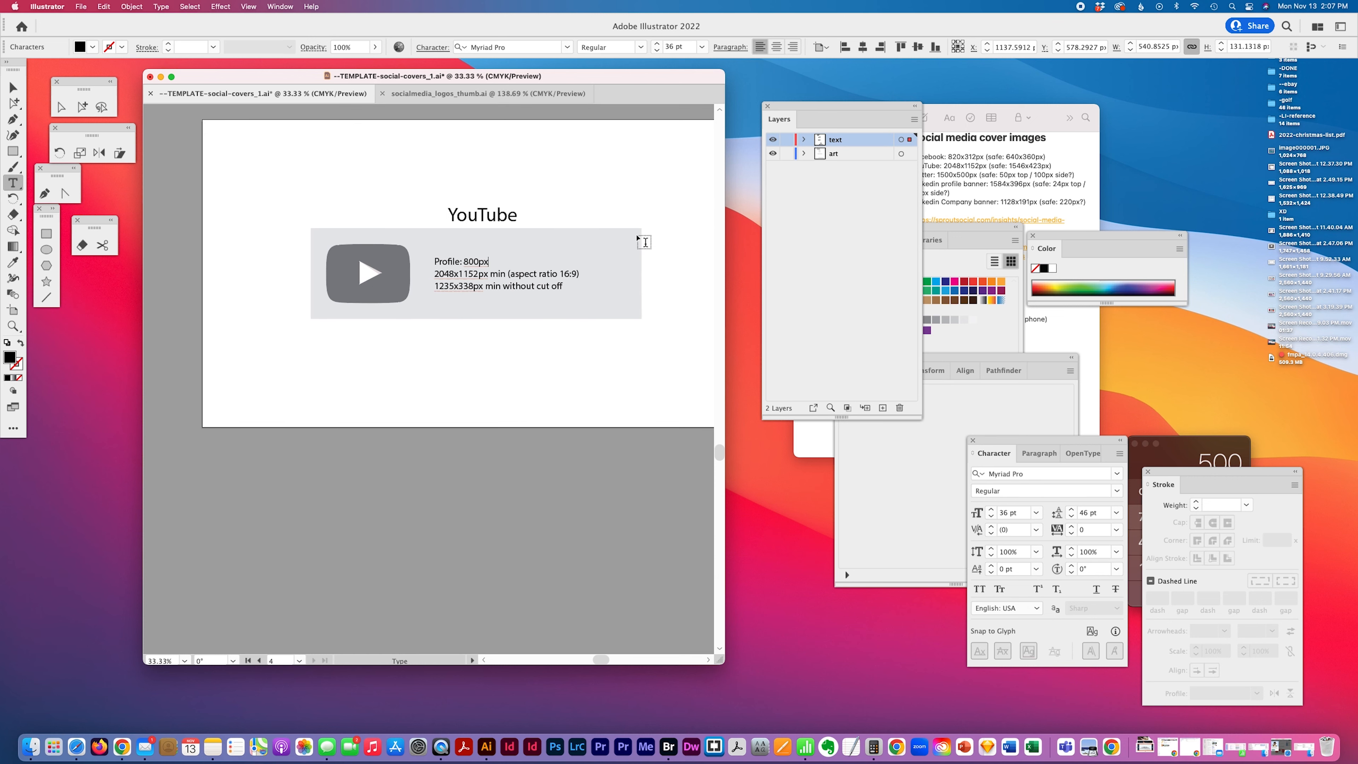
# Edit the LinkedIn text's first line to read 'Profile: 400px'
pyautogui.scroll(10, 644, 242)
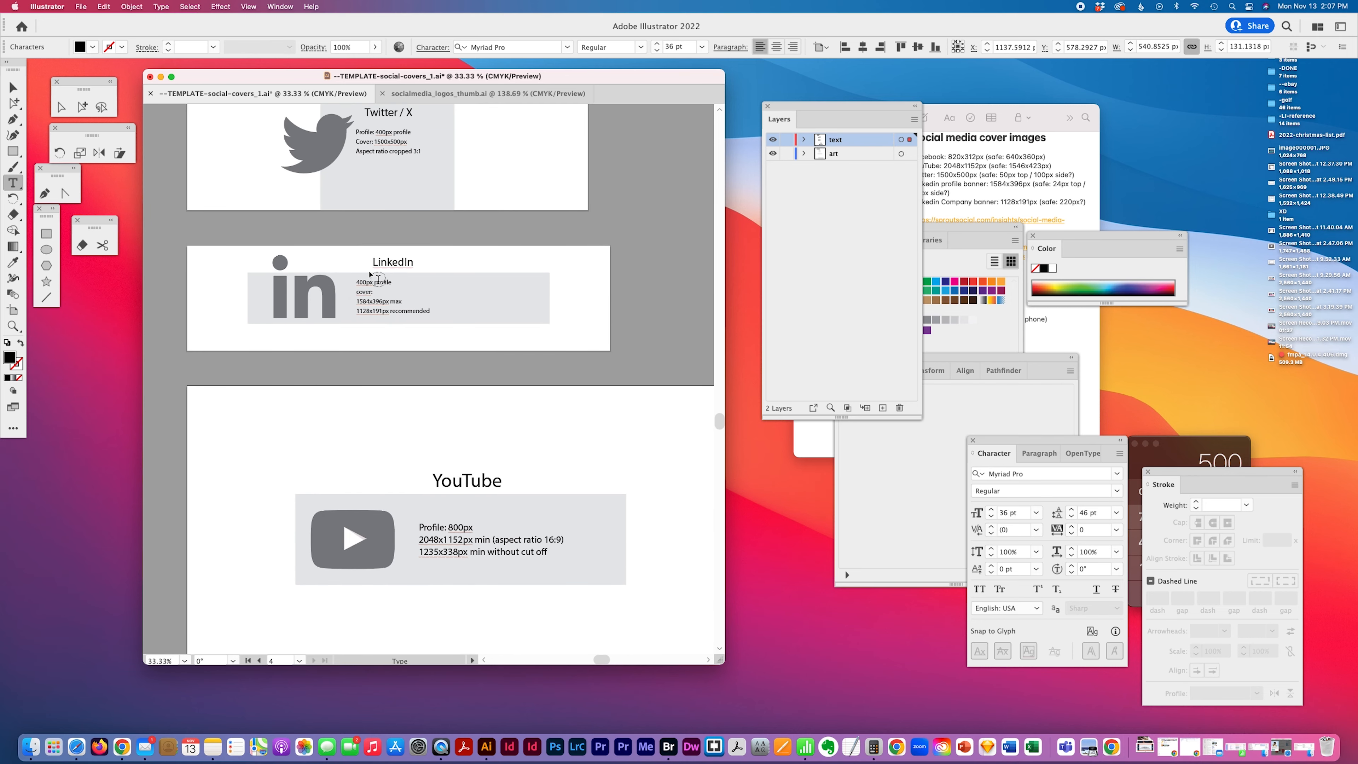
pyautogui.click(359, 281)
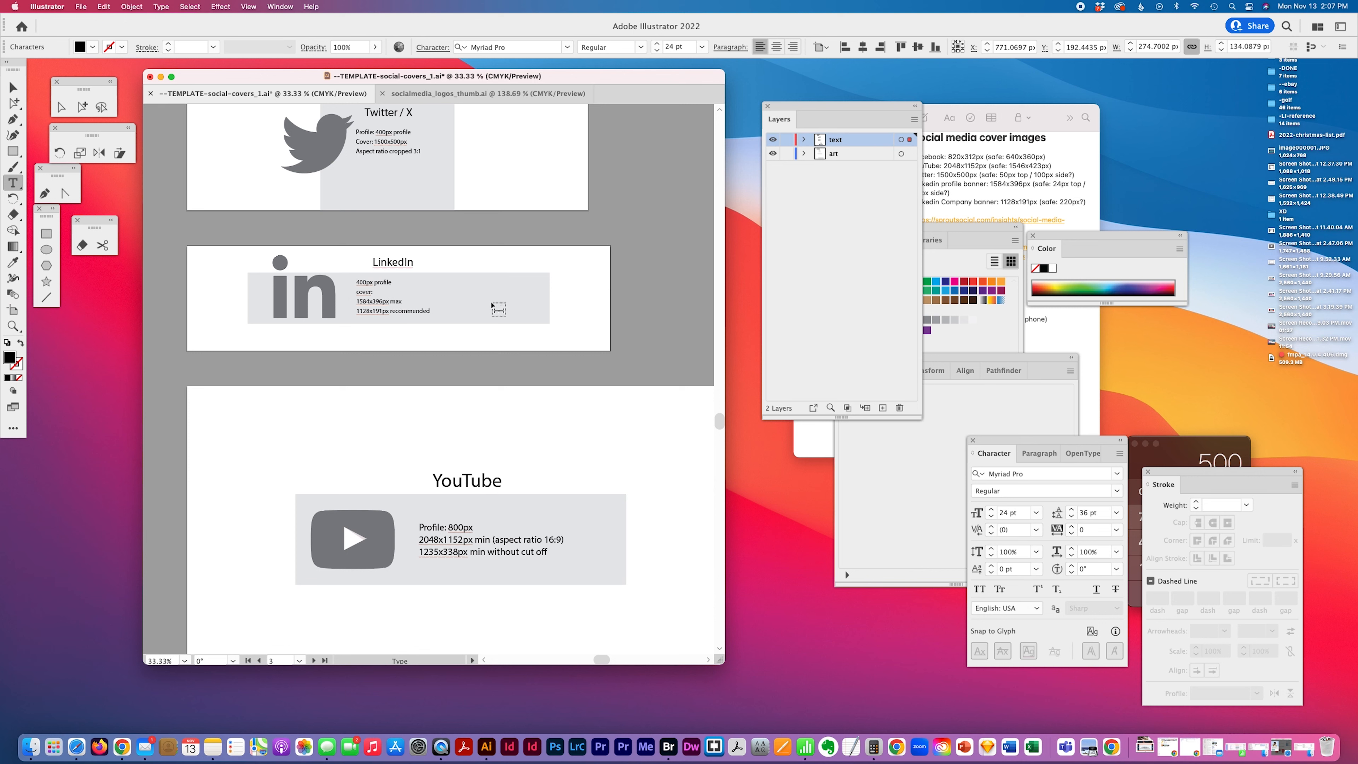
pyautogui.write('Profile:')
pyautogui.doubleClick(402, 282)
pyautogui.press('BackSpace')
# Examine the LinkedIn and YouTube artboards up close
pyautogui.scroll(3, 599, 260)
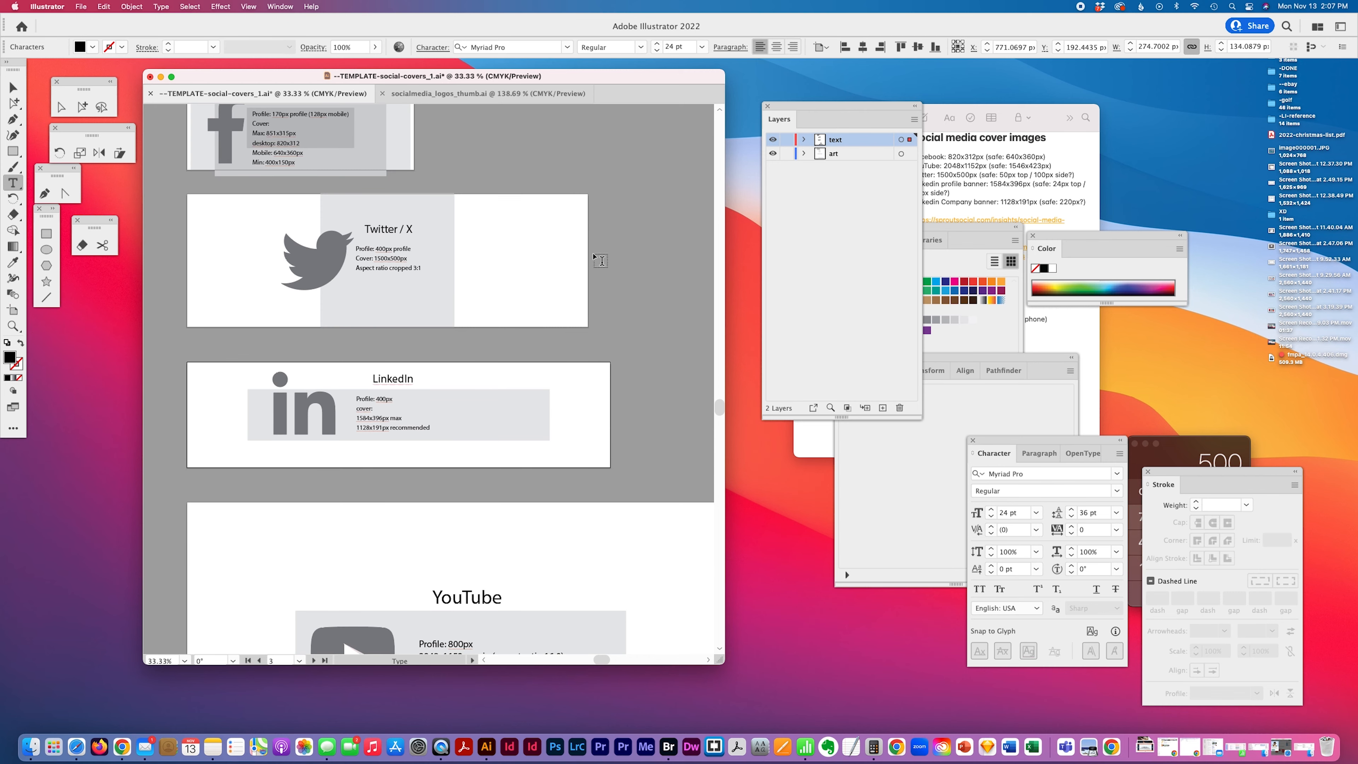
pyautogui.scroll(3, 599, 260)
pyautogui.scroll(-6, 598, 261)
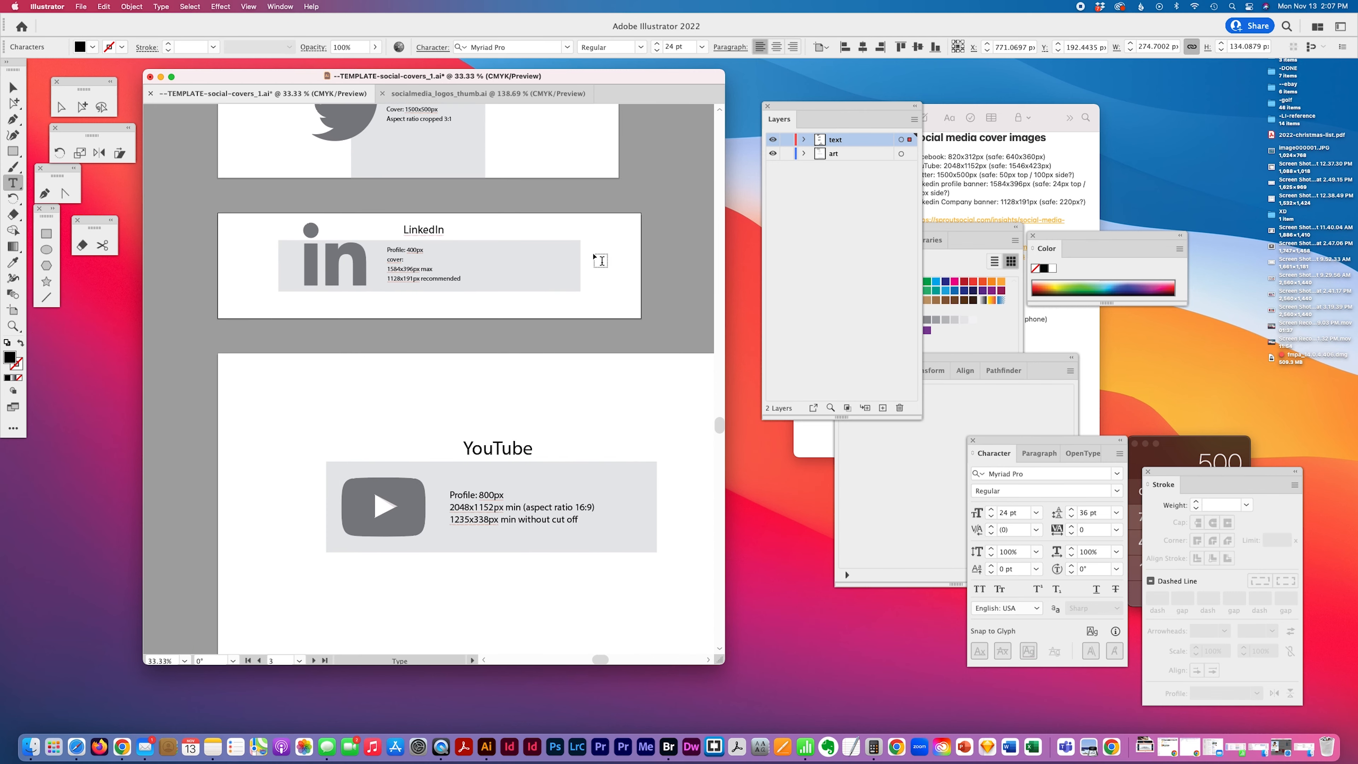
pyautogui.scroll(-1, 599, 260)
pyautogui.click(10, 325)
pyautogui.press('space')
pyautogui.click(547, 378)
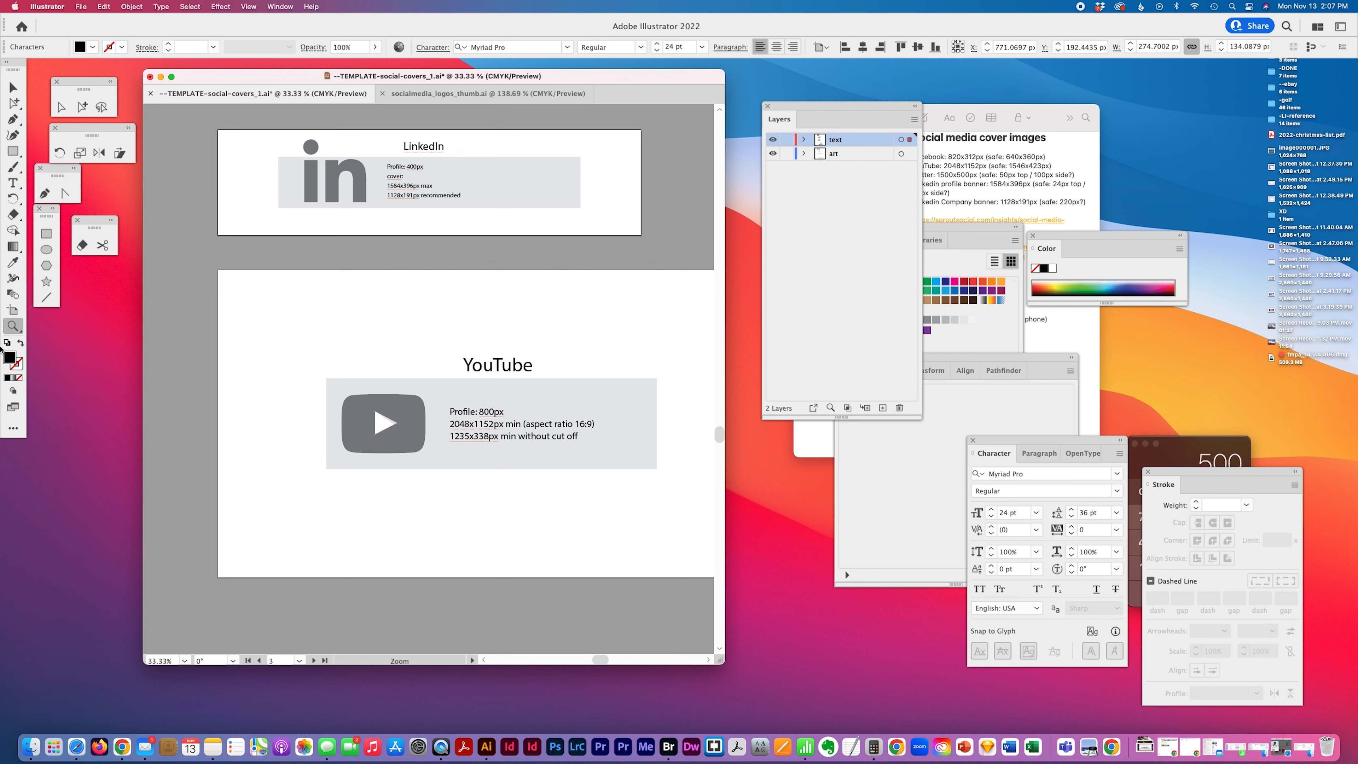
pyautogui.click(387, 357)
pyautogui.moveTo(724, 664); pyautogui.dragTo(867, 678)
pyautogui.click(183, 279)
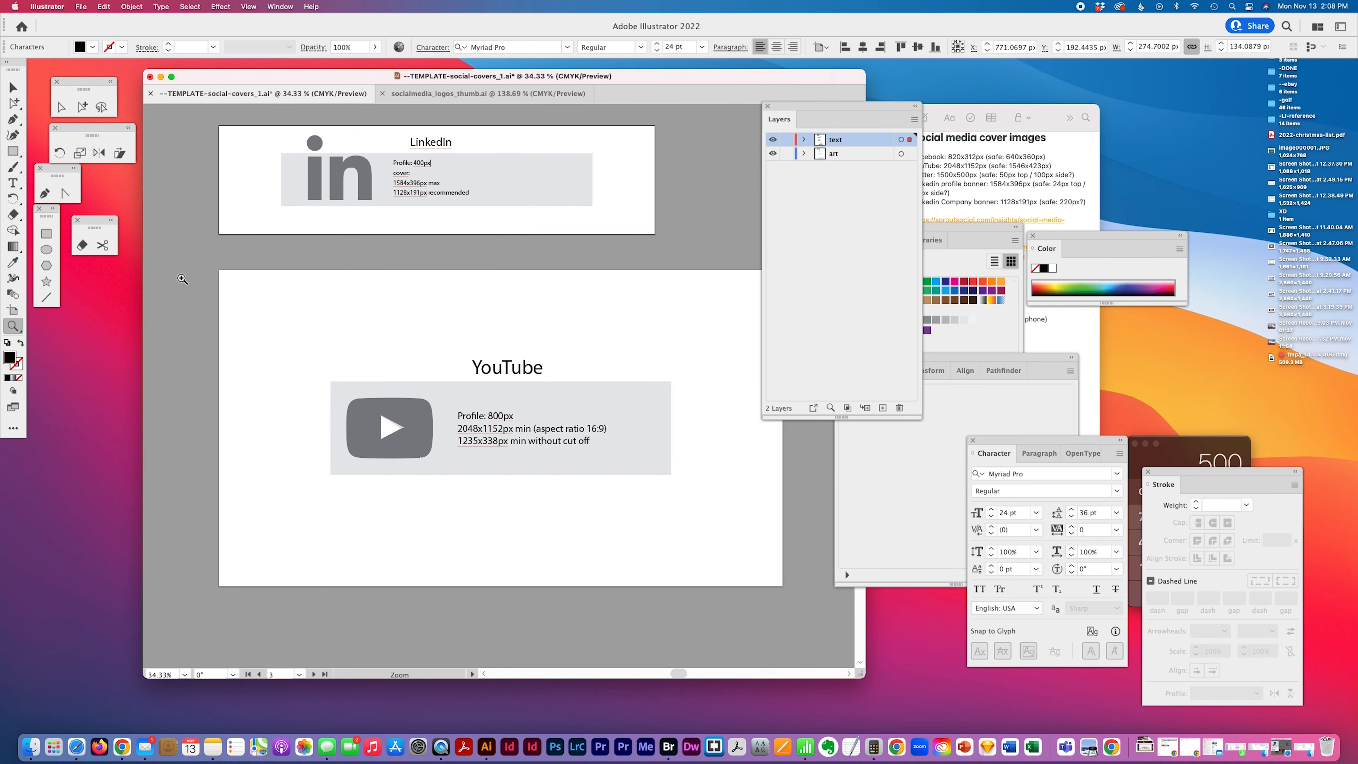
pyautogui.press('space')
pyautogui.click(177, 281)
pyautogui.press('space')
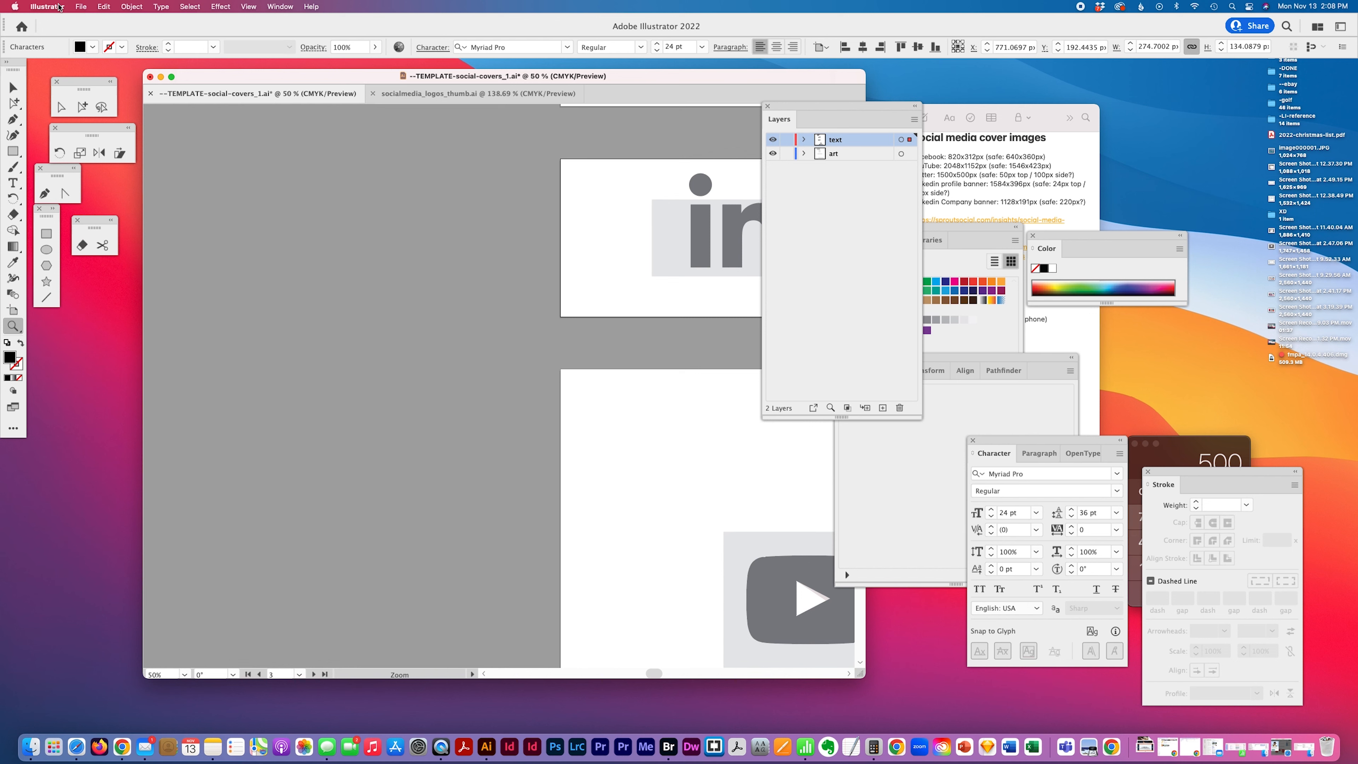
# Save the template document with all four artboards in view
pyautogui.click(248, 7)
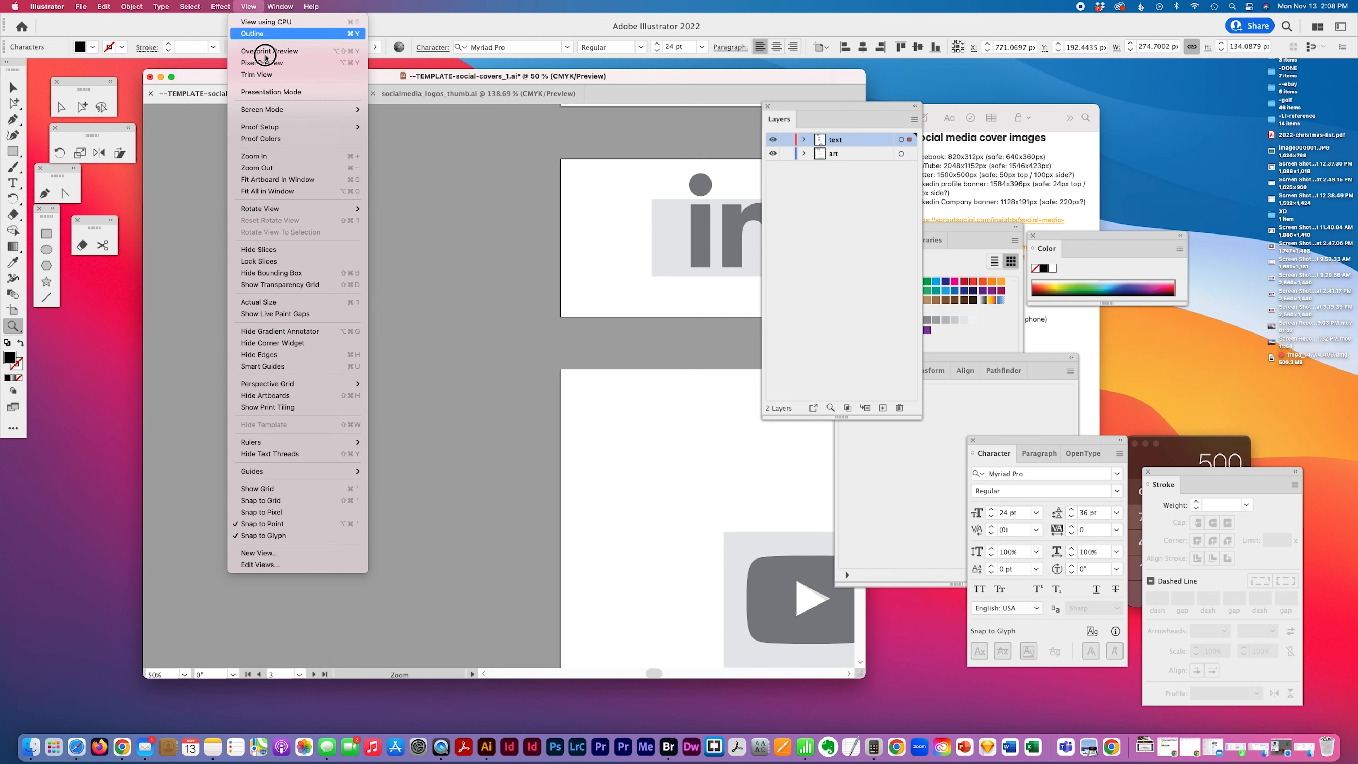
pyautogui.click(278, 169)
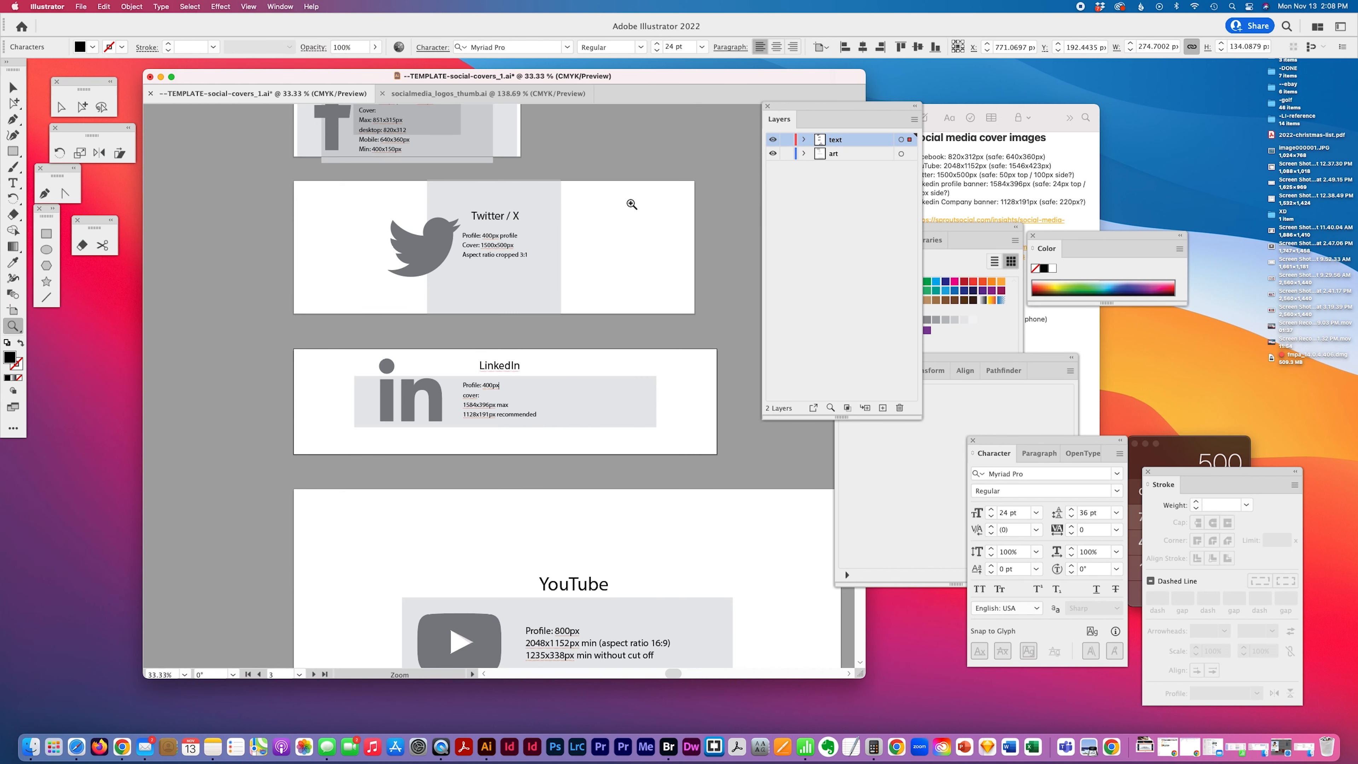
pyautogui.press('super+minus')
pyautogui.scroll(-2, 561, 202)
pyautogui.hscroll(2, 561, 203)
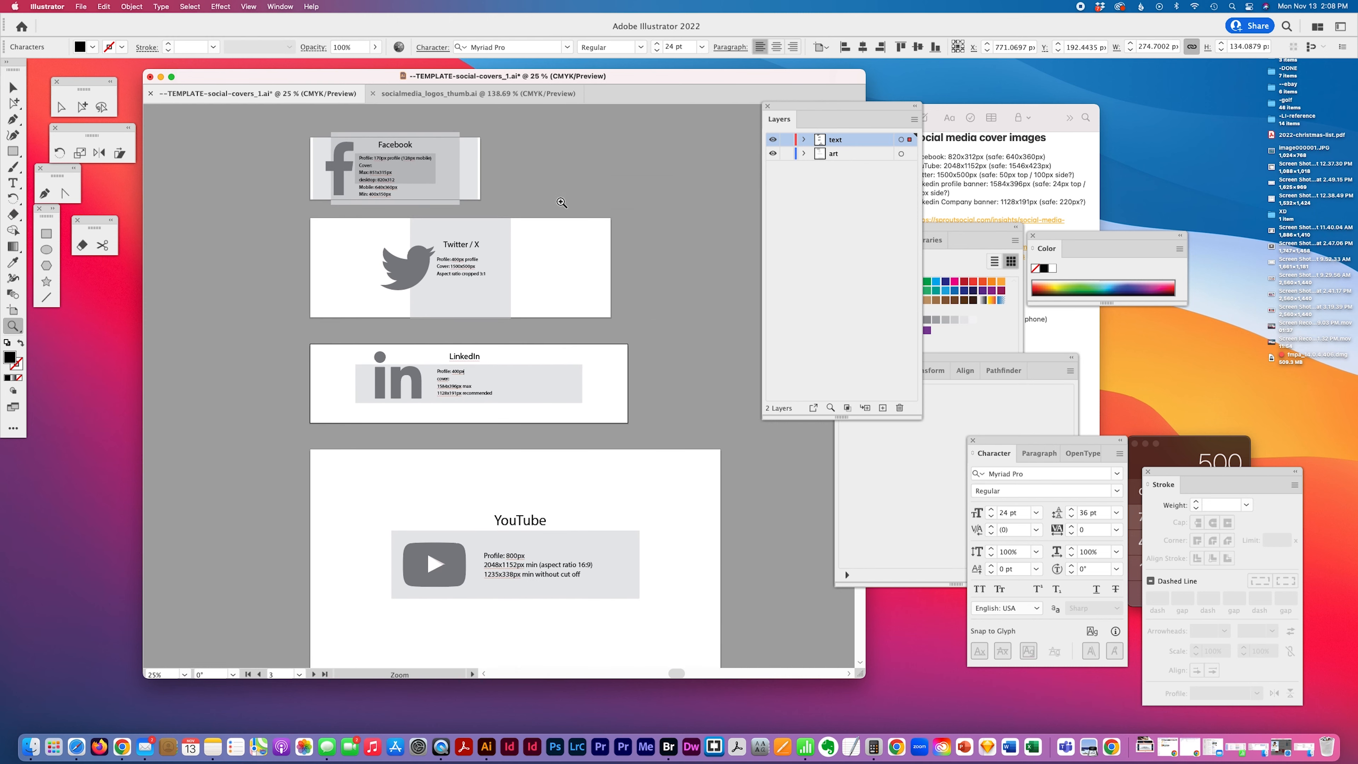
pyautogui.press('super+s')
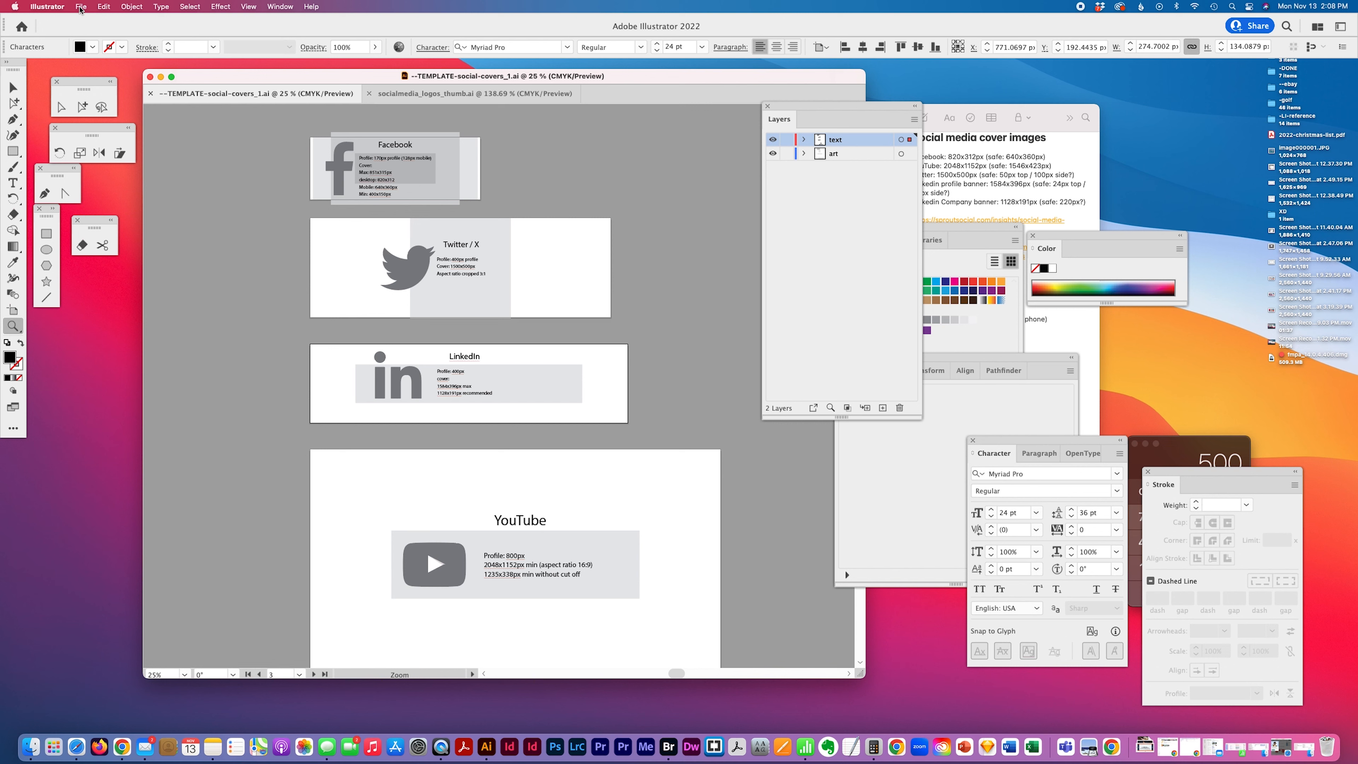
# Open Export for Screens for all four artboards, set the format to JPG 100 and remove the suffix
pyautogui.click(80, 7)
pyautogui.moveTo(110, 219)
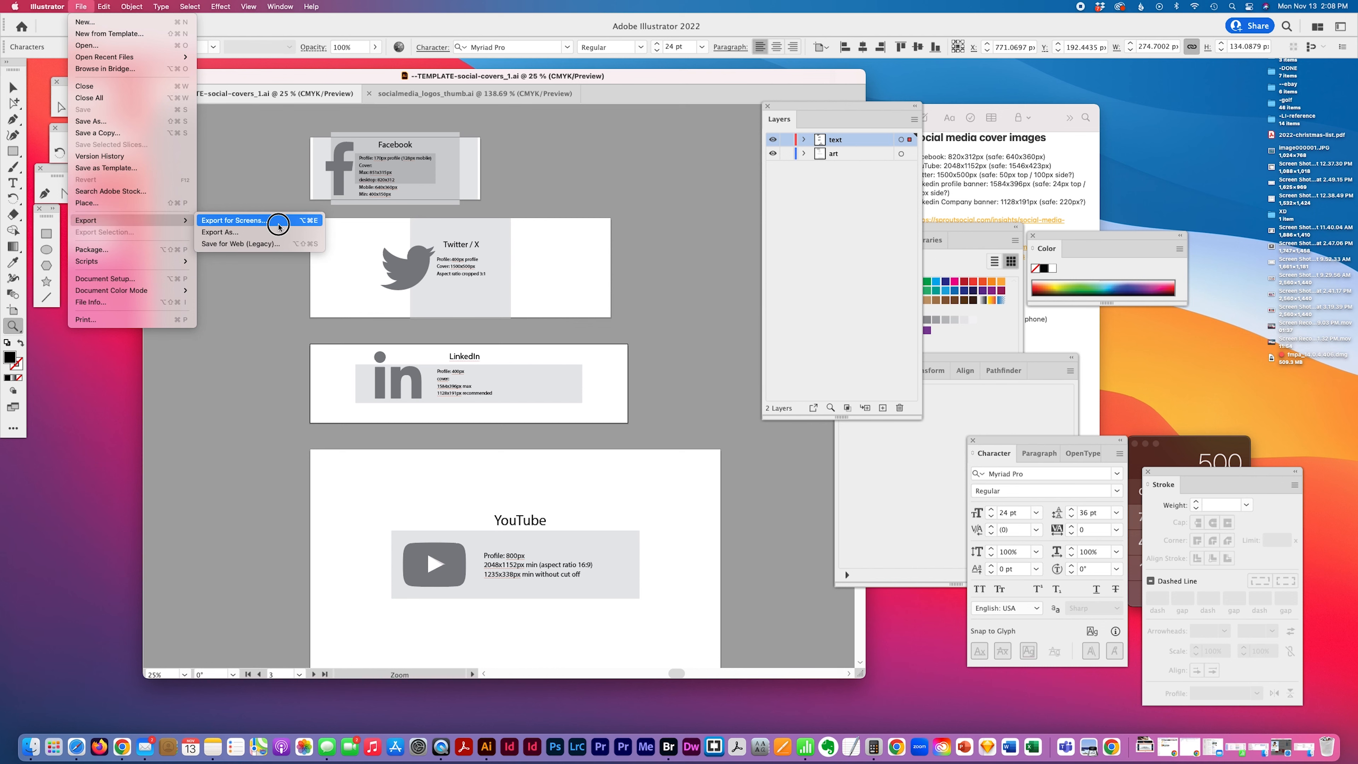
pyautogui.click(278, 221)
pyautogui.moveTo(710, 264); pyautogui.dragTo(570, 247)
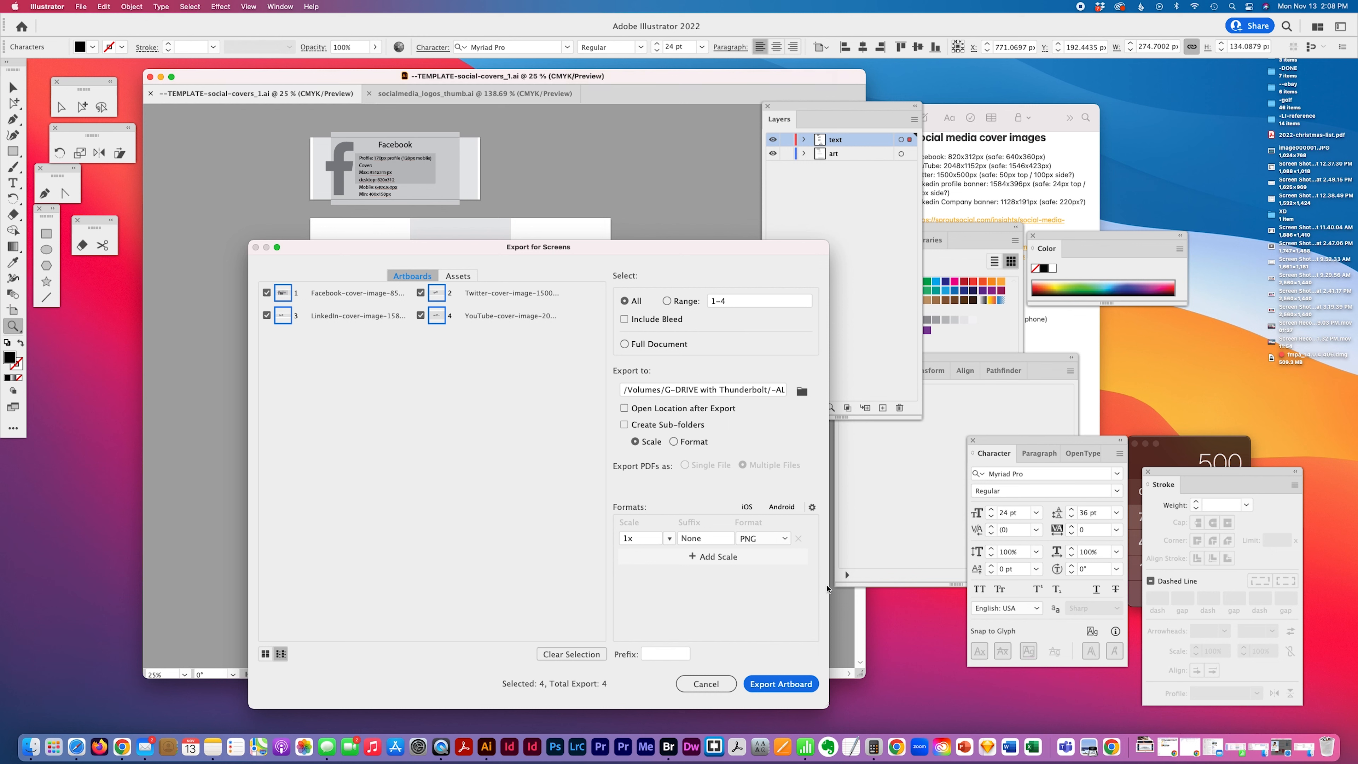
pyautogui.click(784, 539)
pyautogui.click(766, 585)
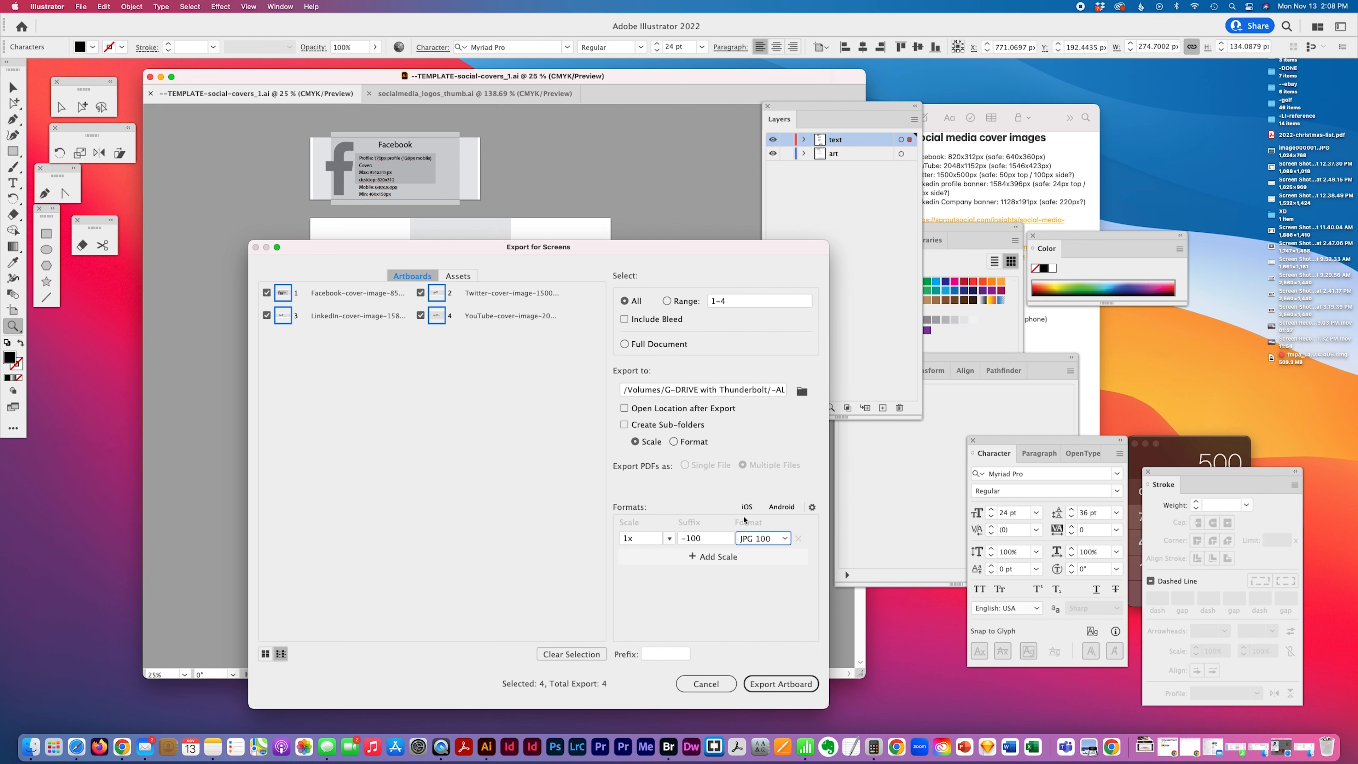
pyautogui.moveTo(689, 539); pyautogui.dragTo(632, 529)
pyautogui.press('BackSpace')
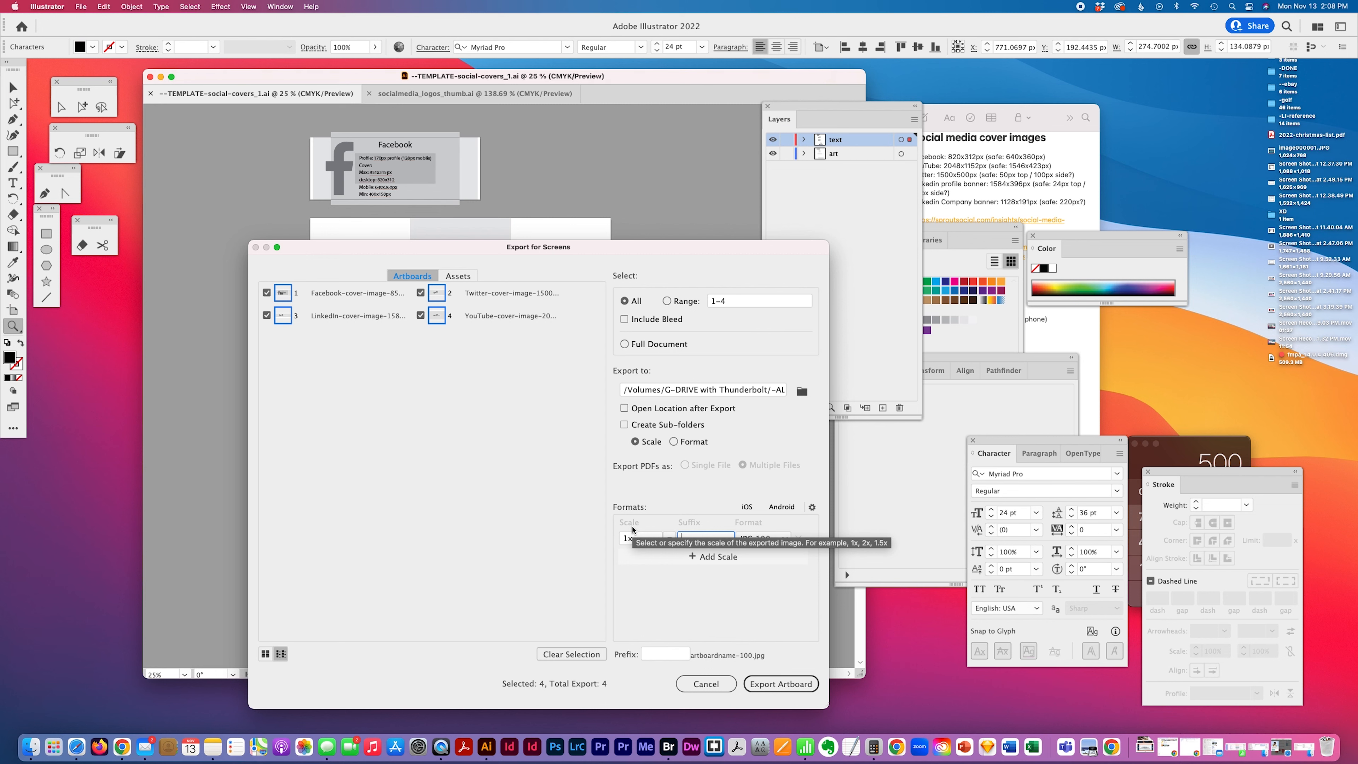
pyautogui.click(517, 525)
# Create a new Desktop folder named social-media-covers as the export location and export the four artboards
pyautogui.click(802, 391)
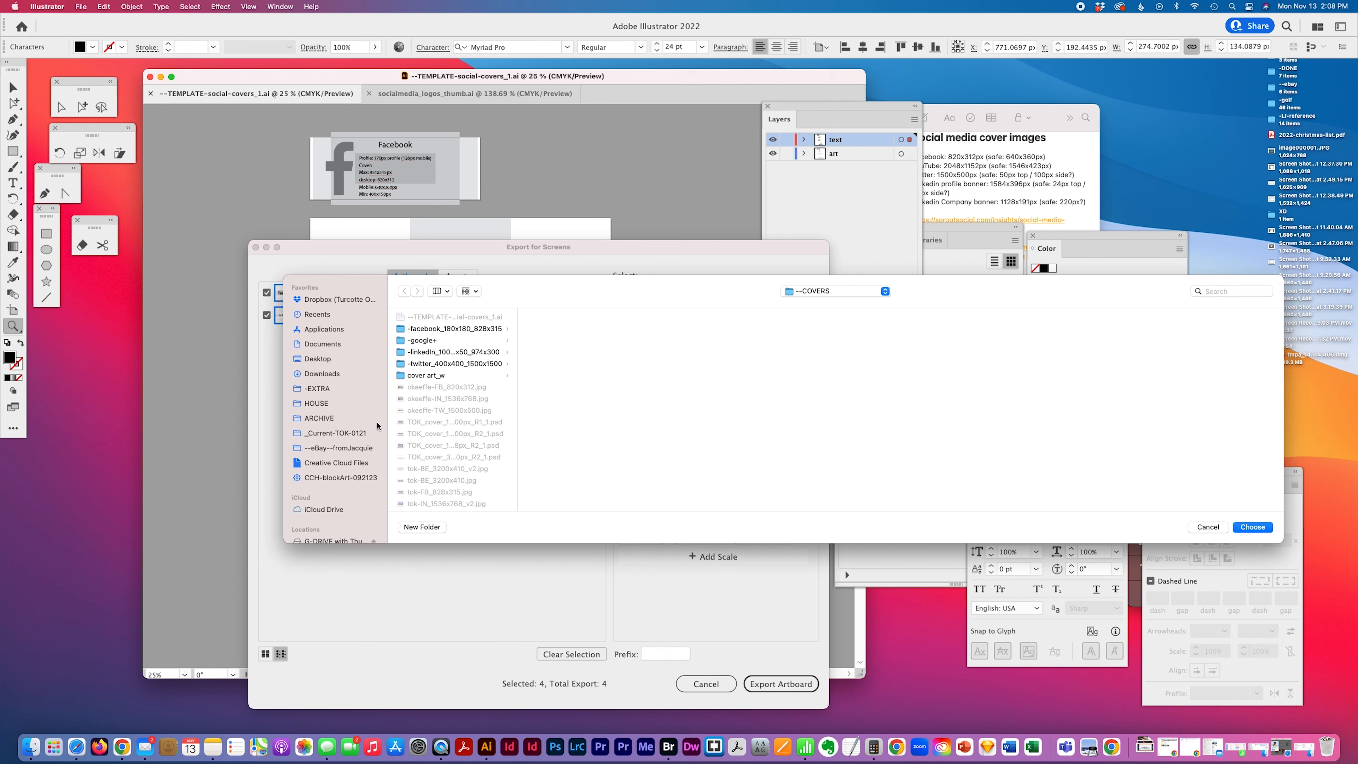
pyautogui.click(320, 359)
pyautogui.click(422, 527)
pyautogui.write('social-media-covers')
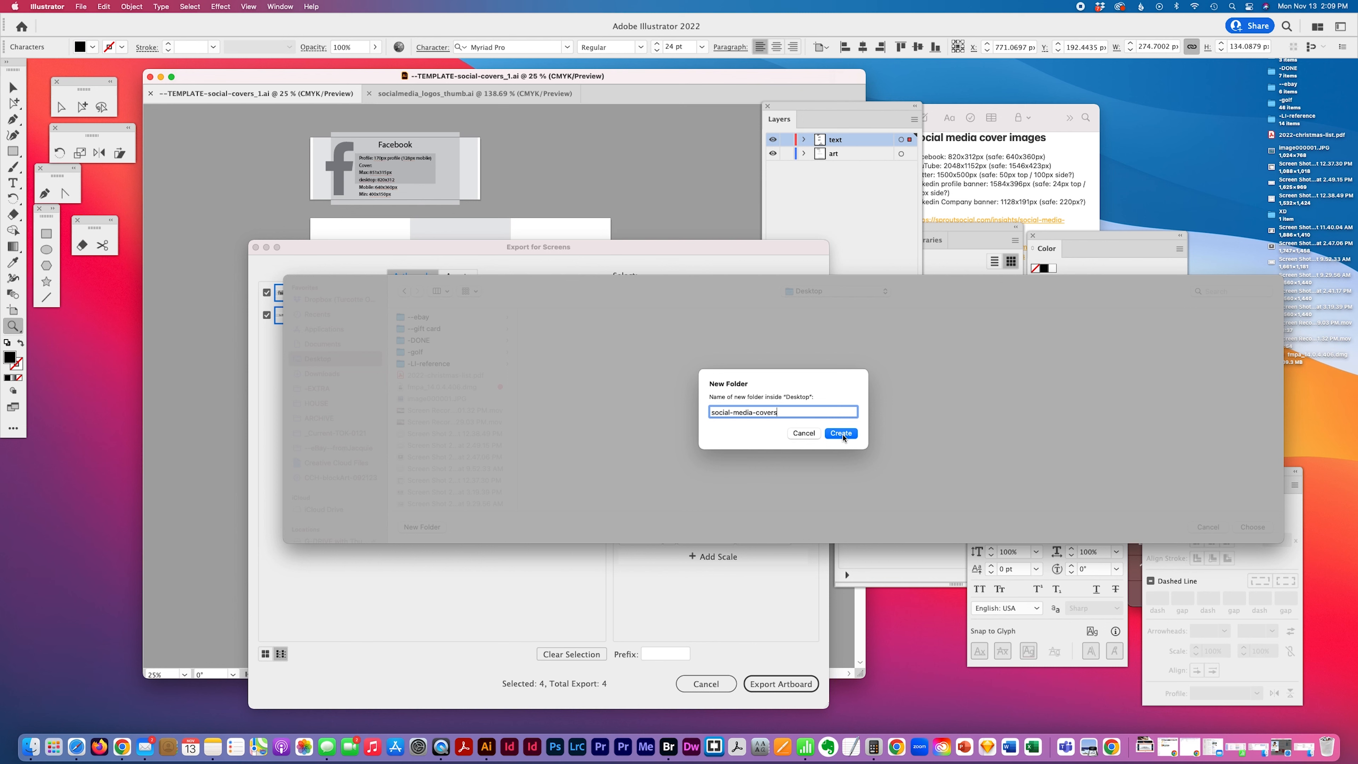
pyautogui.click(841, 433)
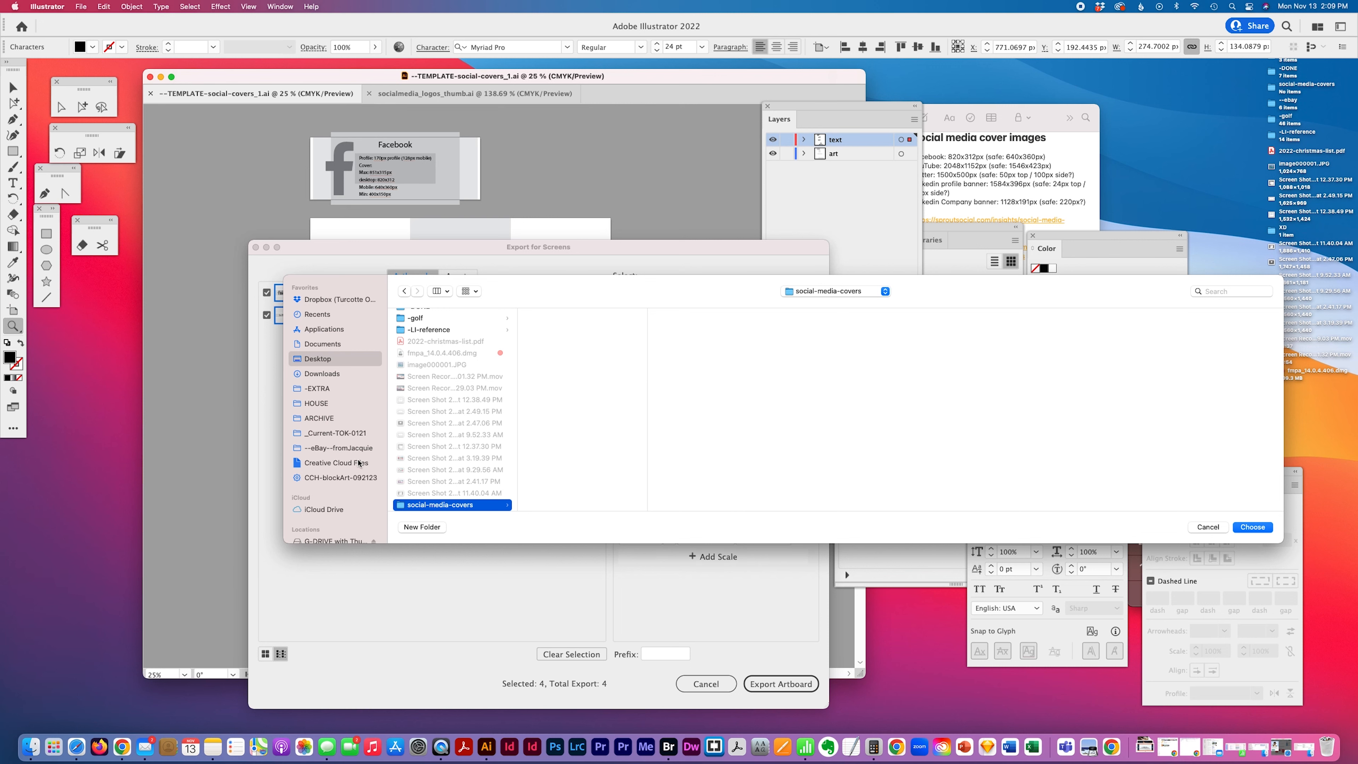
pyautogui.click(1251, 527)
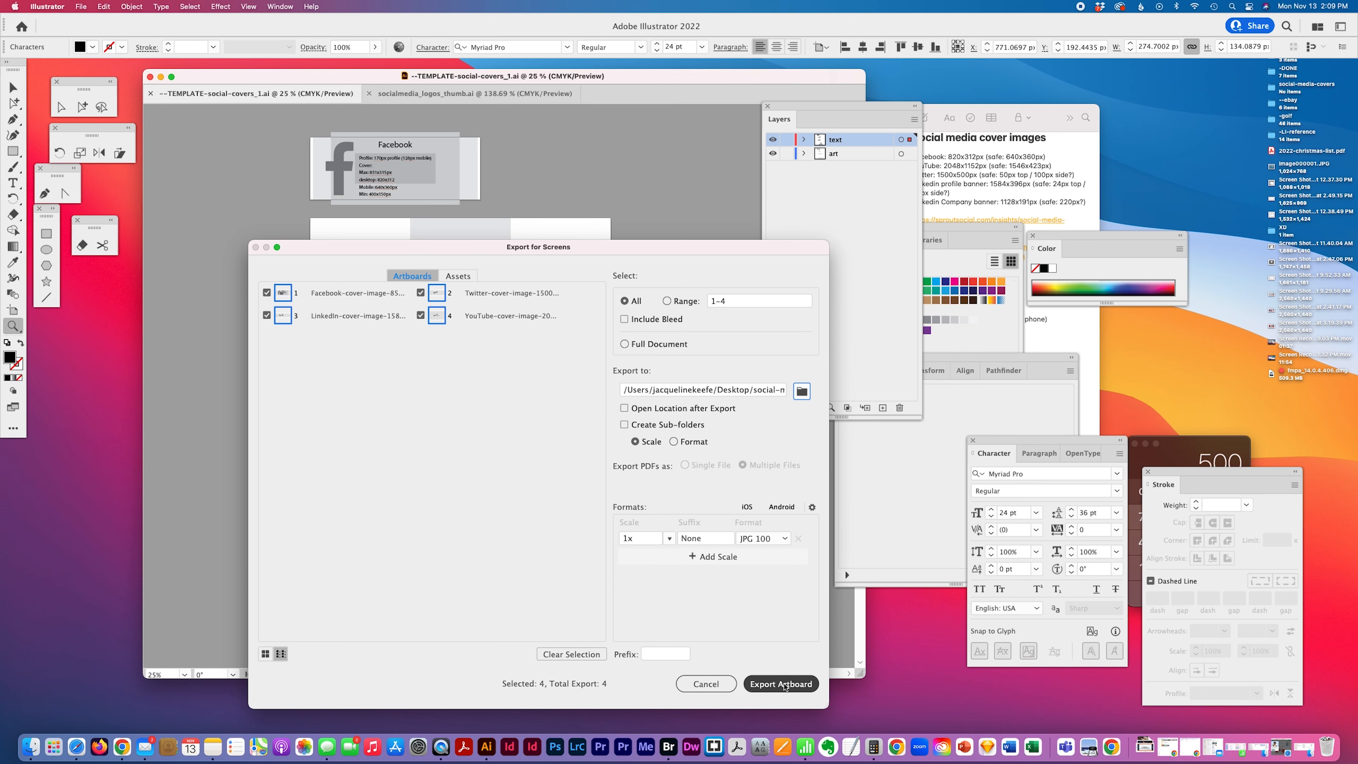
pyautogui.click(784, 684)
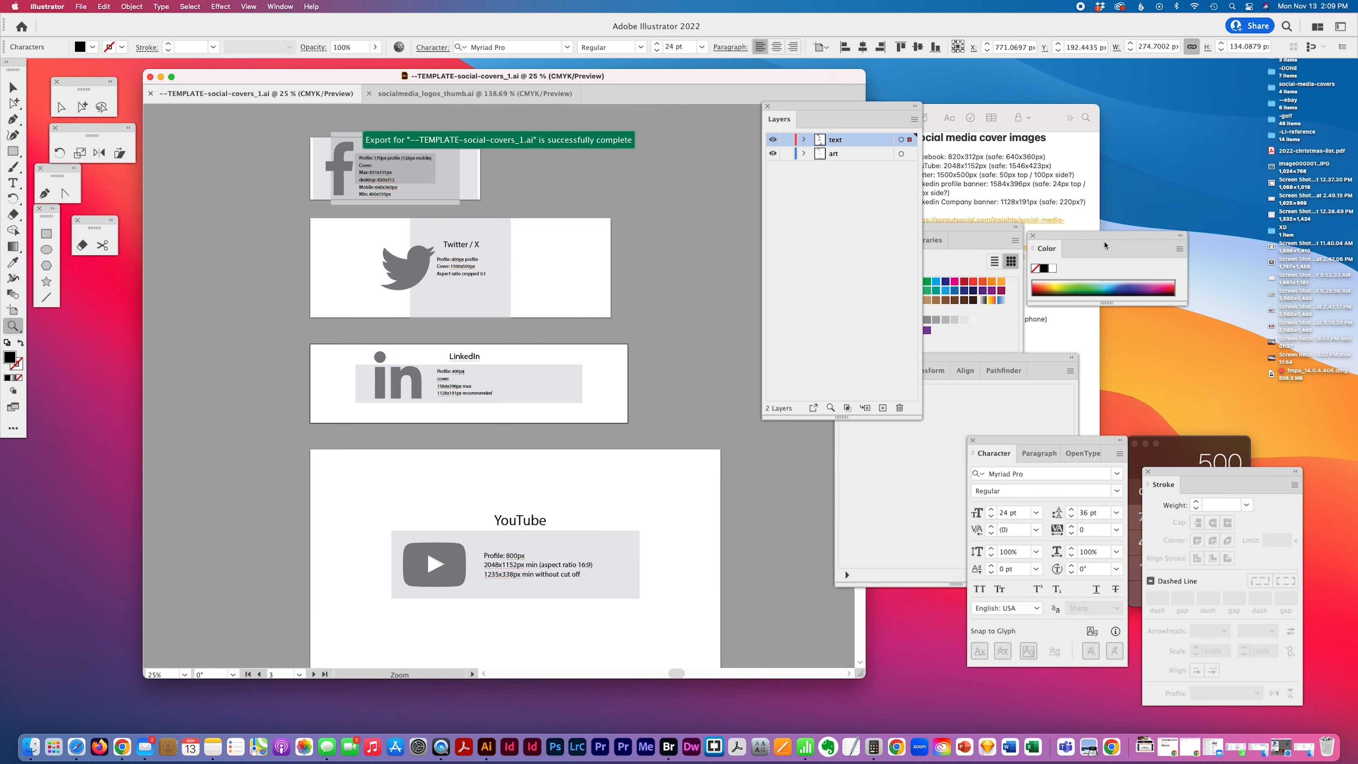
# Open the social-media-covers folder on the Desktop in list view to check the exported JPG files
pyautogui.click(1210, 388)
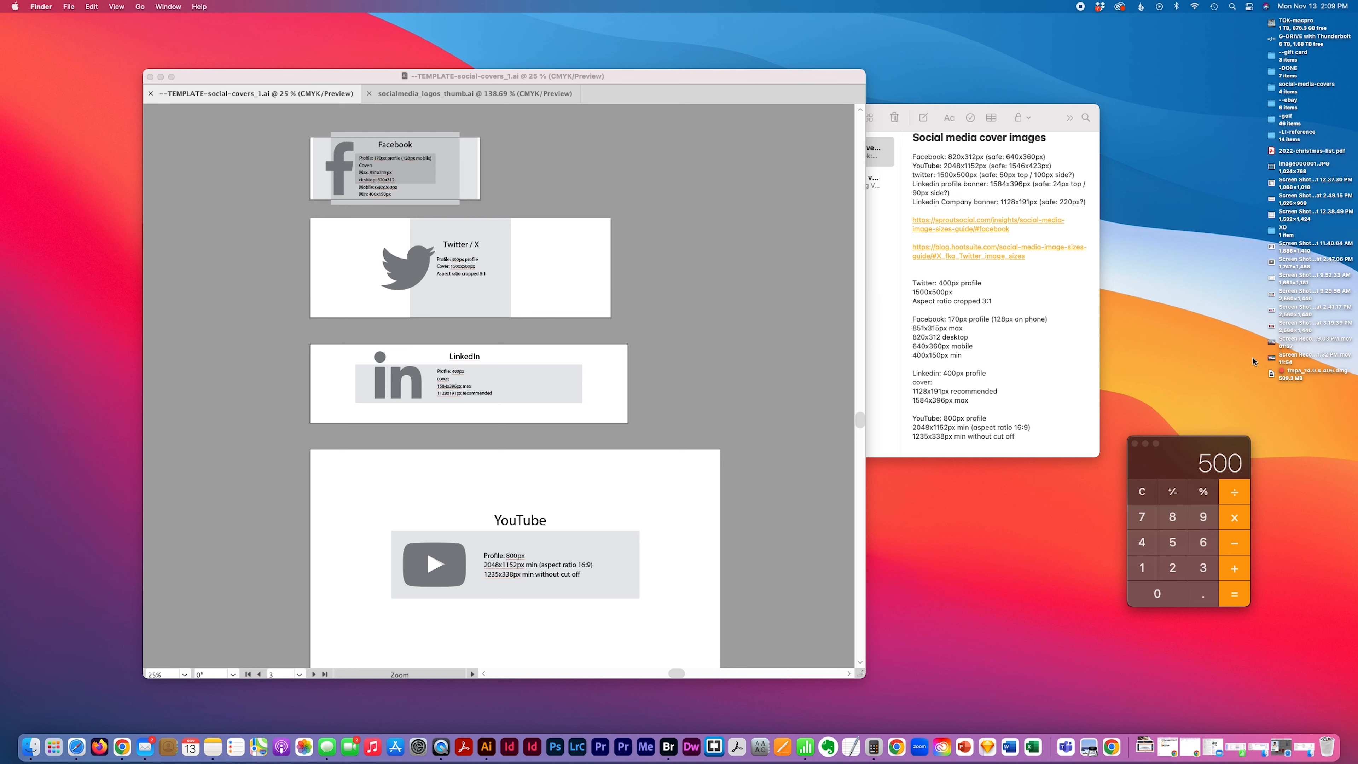
pyautogui.click(1272, 85)
pyautogui.rightClick(1272, 88)
pyautogui.press('Return')
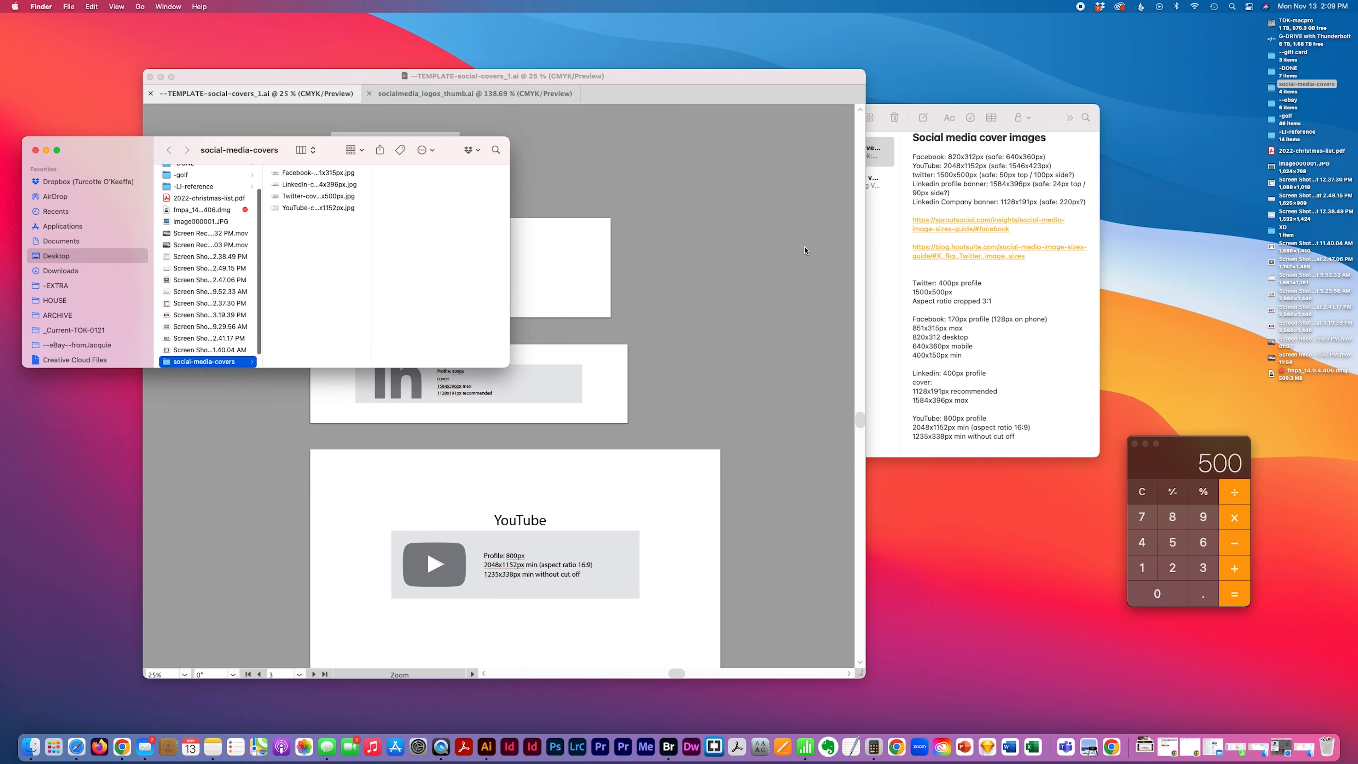
pyautogui.click(303, 150)
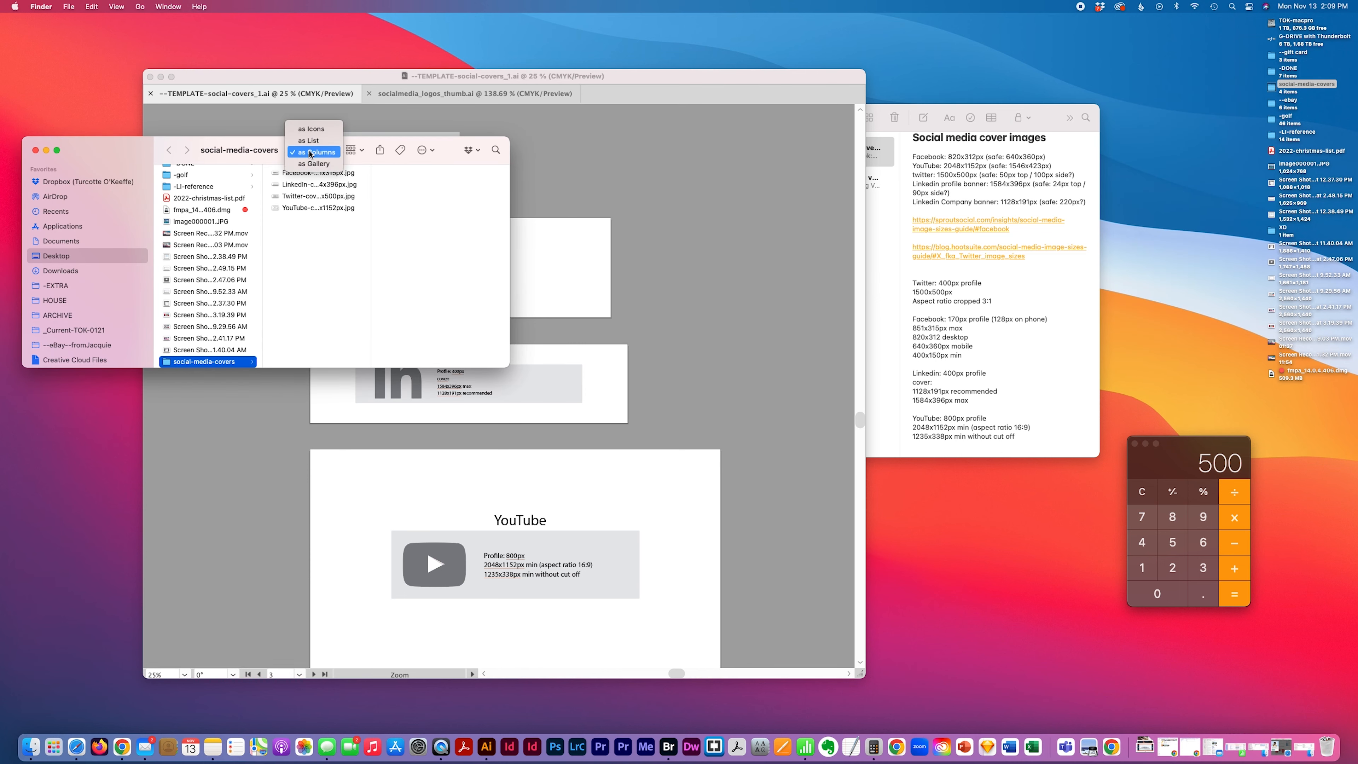
pyautogui.click(309, 140)
pyautogui.moveTo(251, 144); pyautogui.dragTo(989, 102)
pyautogui.moveTo(1243, 319); pyautogui.dragTo(1176, 536)
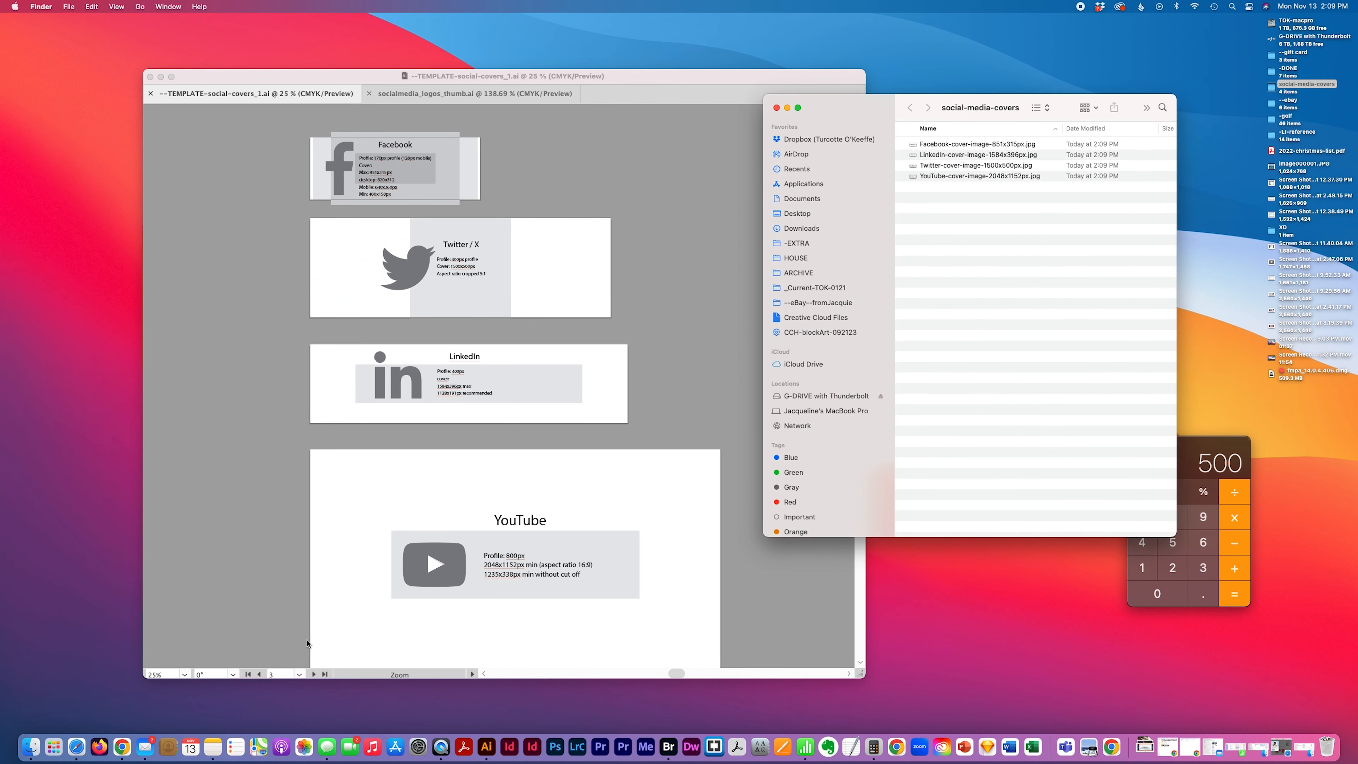
# Browse to -EXTRA > -RAW-CATEGORY > -GREEN and open the hand-planting stock photo in Photoshop
pyautogui.click(83, 532)
pyautogui.click(69, 7)
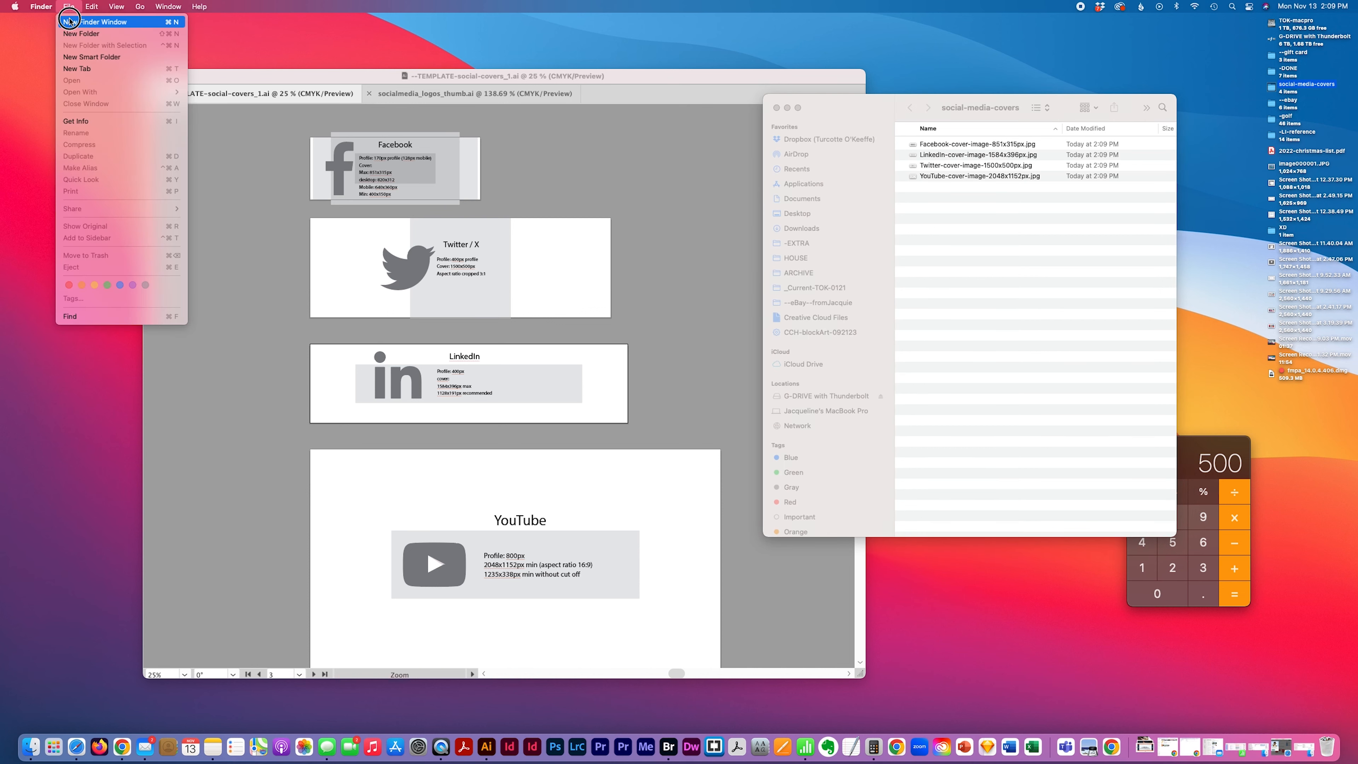
pyautogui.press('Return')
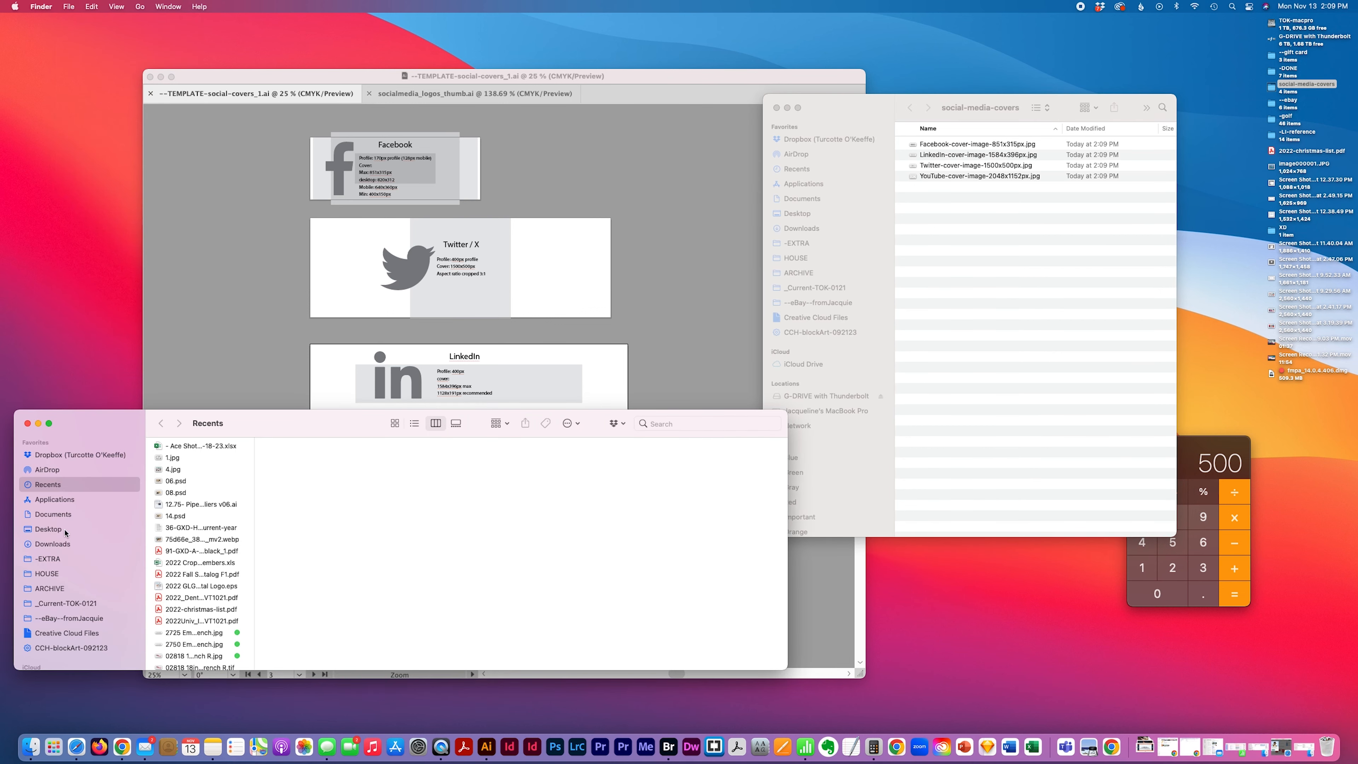
pyautogui.click(60, 559)
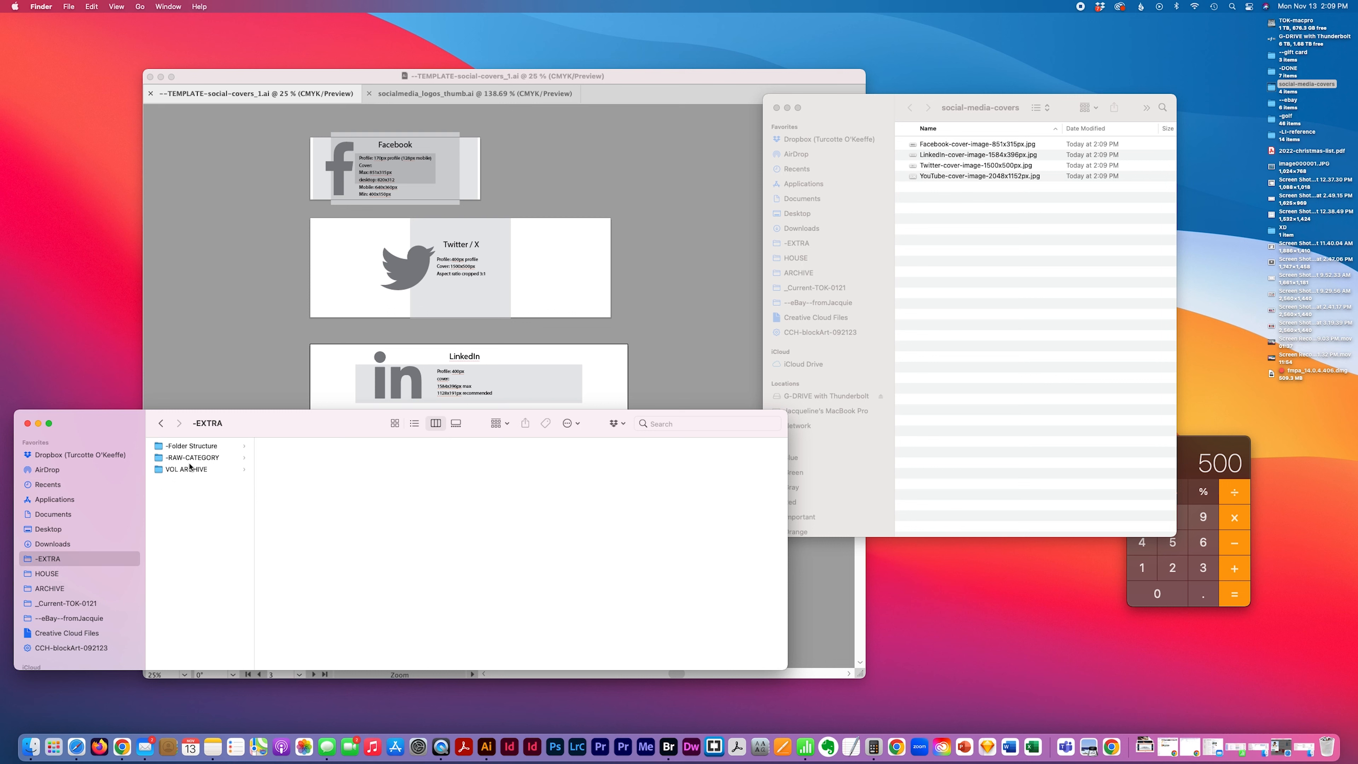
pyautogui.click(190, 468)
pyautogui.click(191, 458)
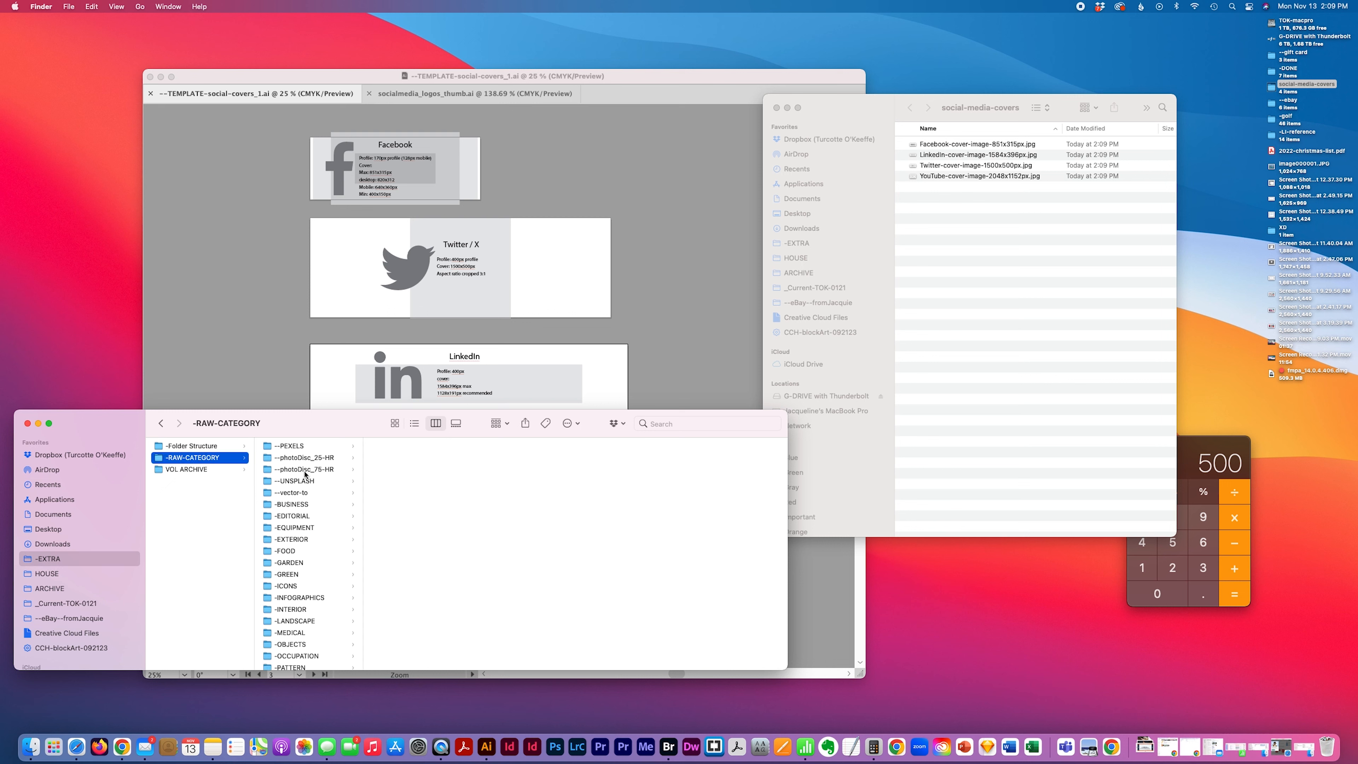
pyautogui.moveTo(366, 497); pyautogui.dragTo(398, 521)
pyautogui.scroll(-5, 327, 531)
pyautogui.scroll(4, 327, 530)
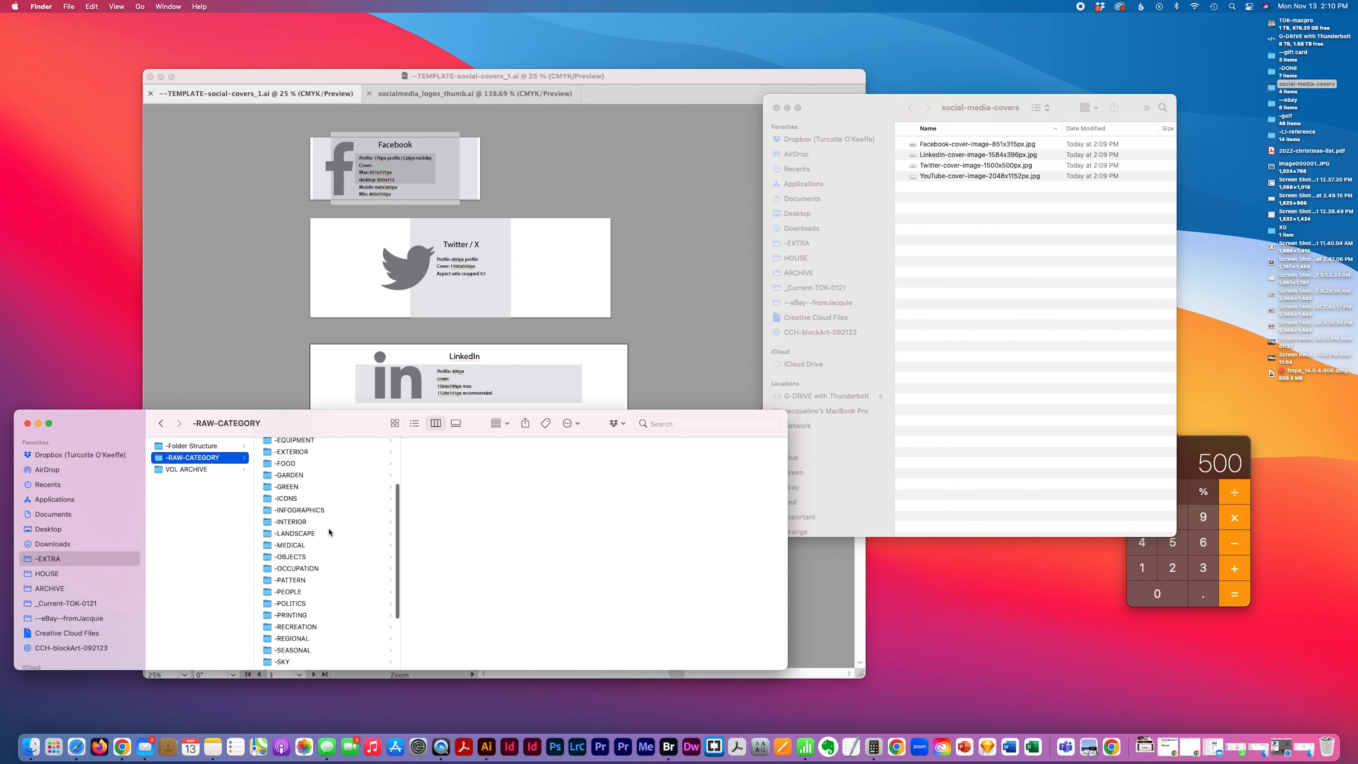
pyautogui.click(363, 487)
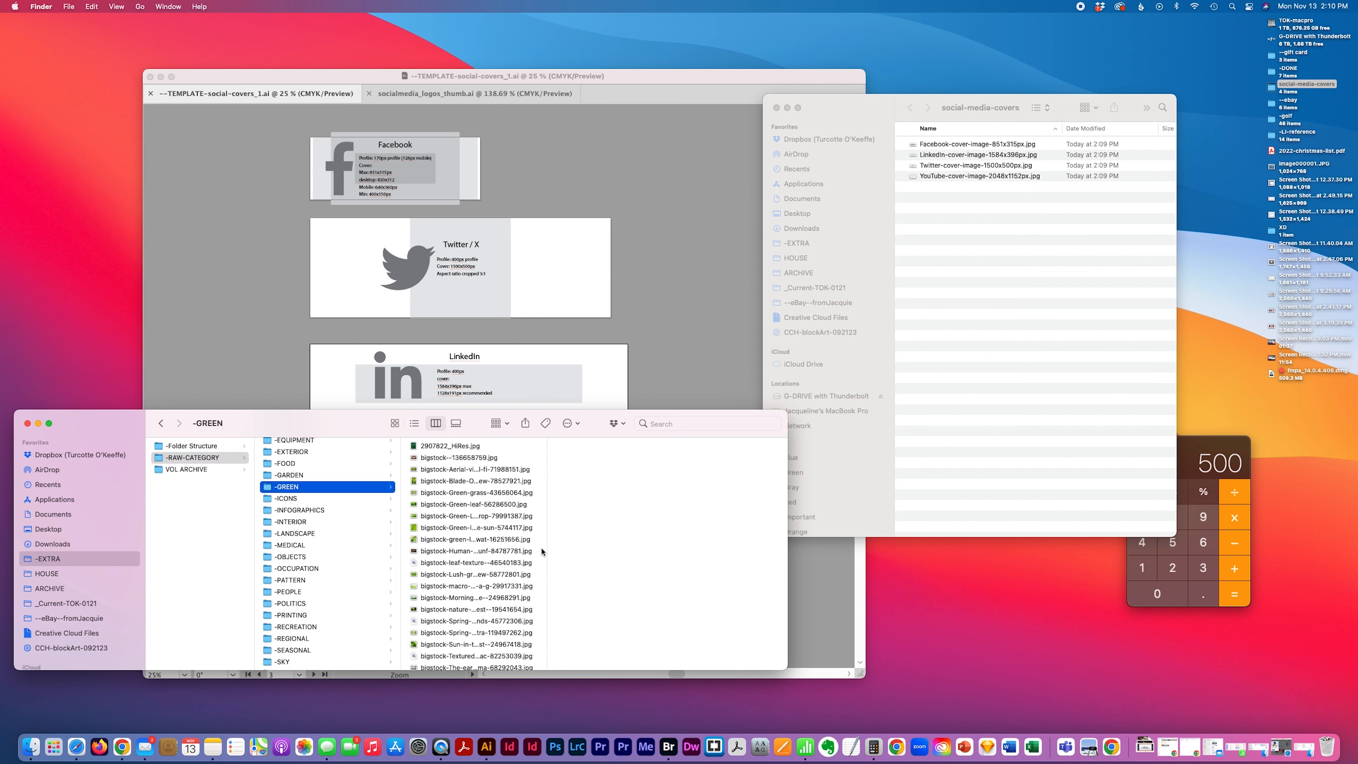
pyautogui.moveTo(657, 532); pyautogui.dragTo(672, 533)
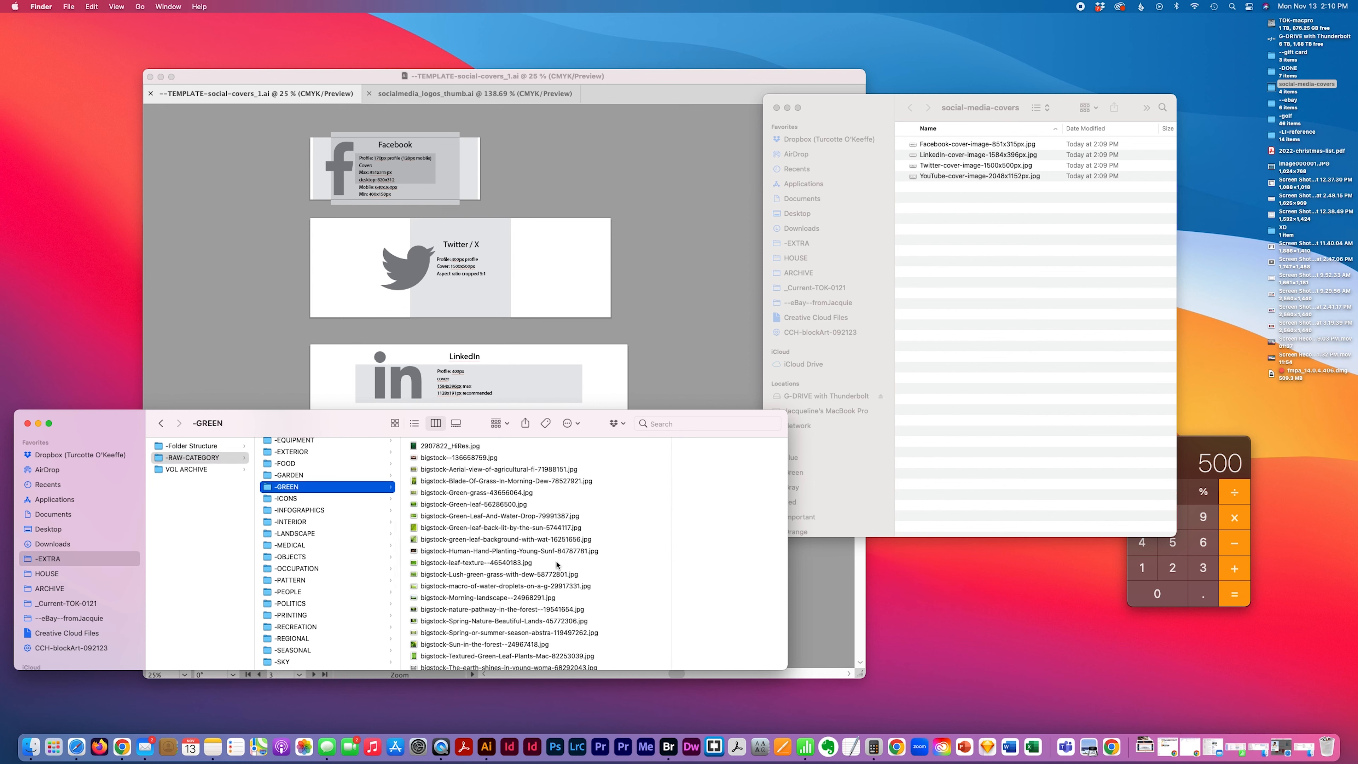
pyautogui.click(538, 550)
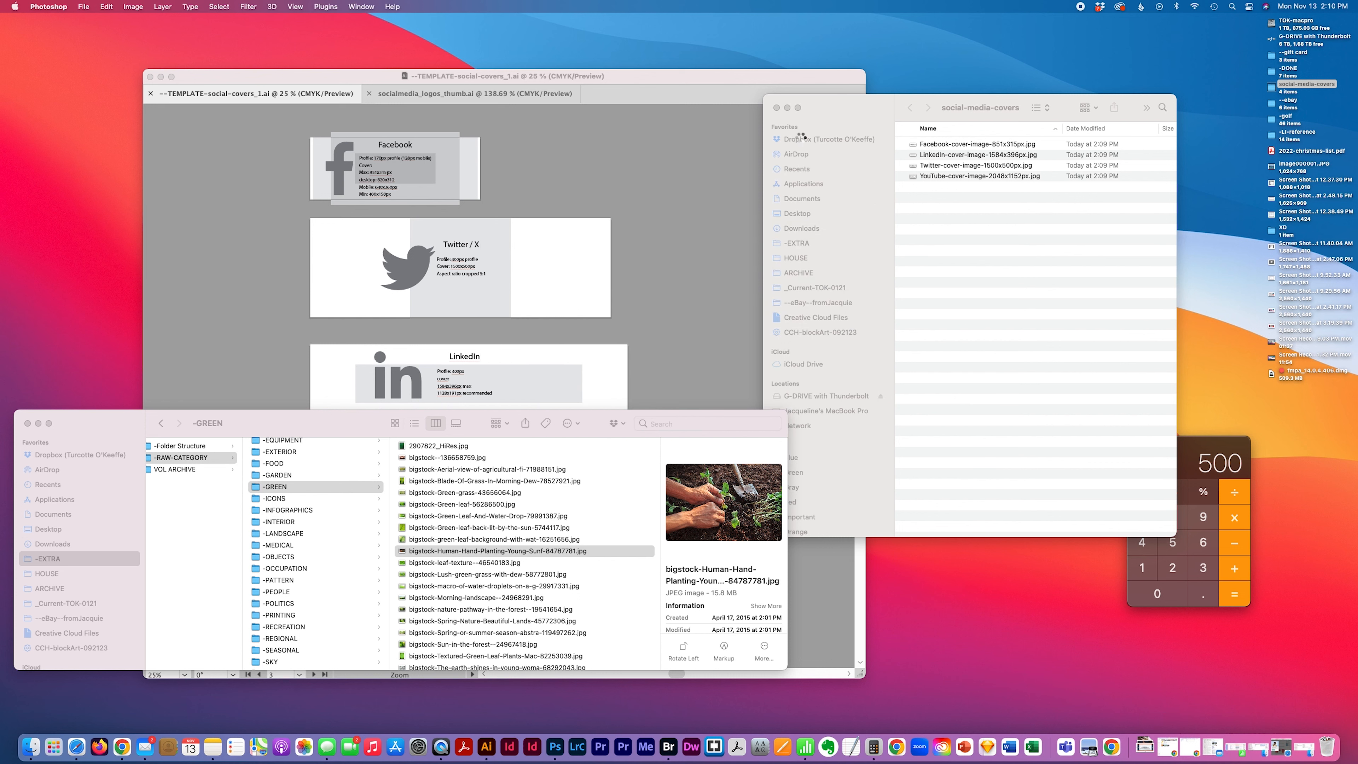
pyautogui.scroll(-1, 798, 140)
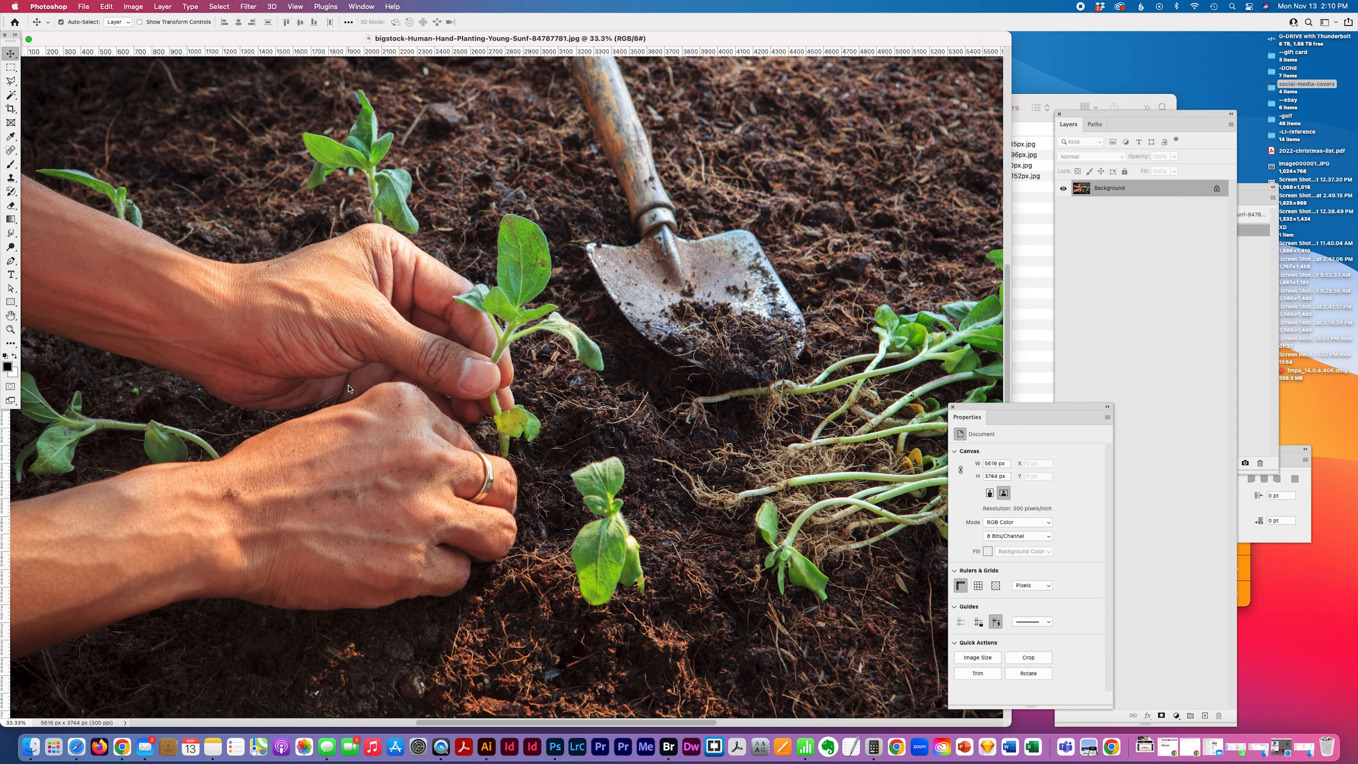
# Resize the hand-planting photo to 851 pixels wide with Image Size
pyautogui.click(11, 329)
pyautogui.keyDown('alt'); pyautogui.click(453, 372); pyautogui.keyUp('alt')
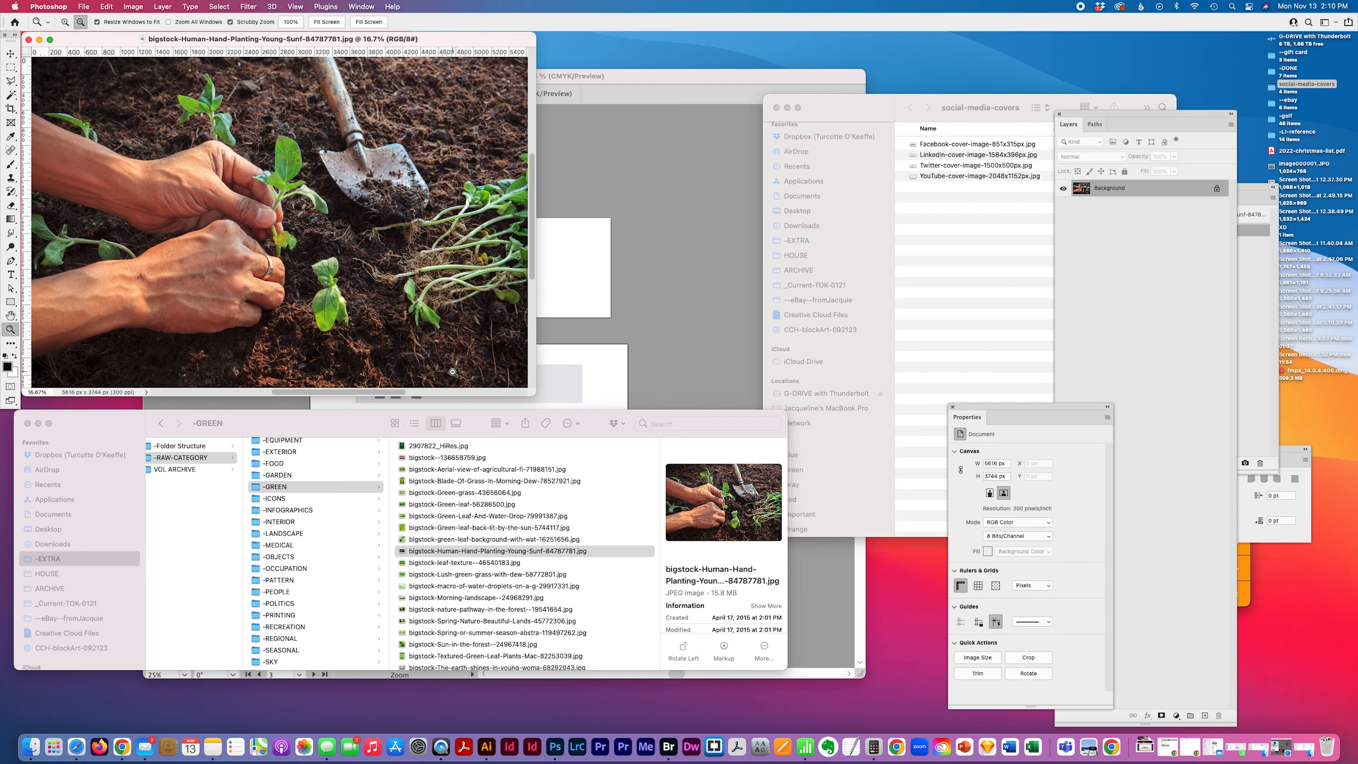
pyautogui.moveTo(487, 51); pyautogui.dragTo(647, 179)
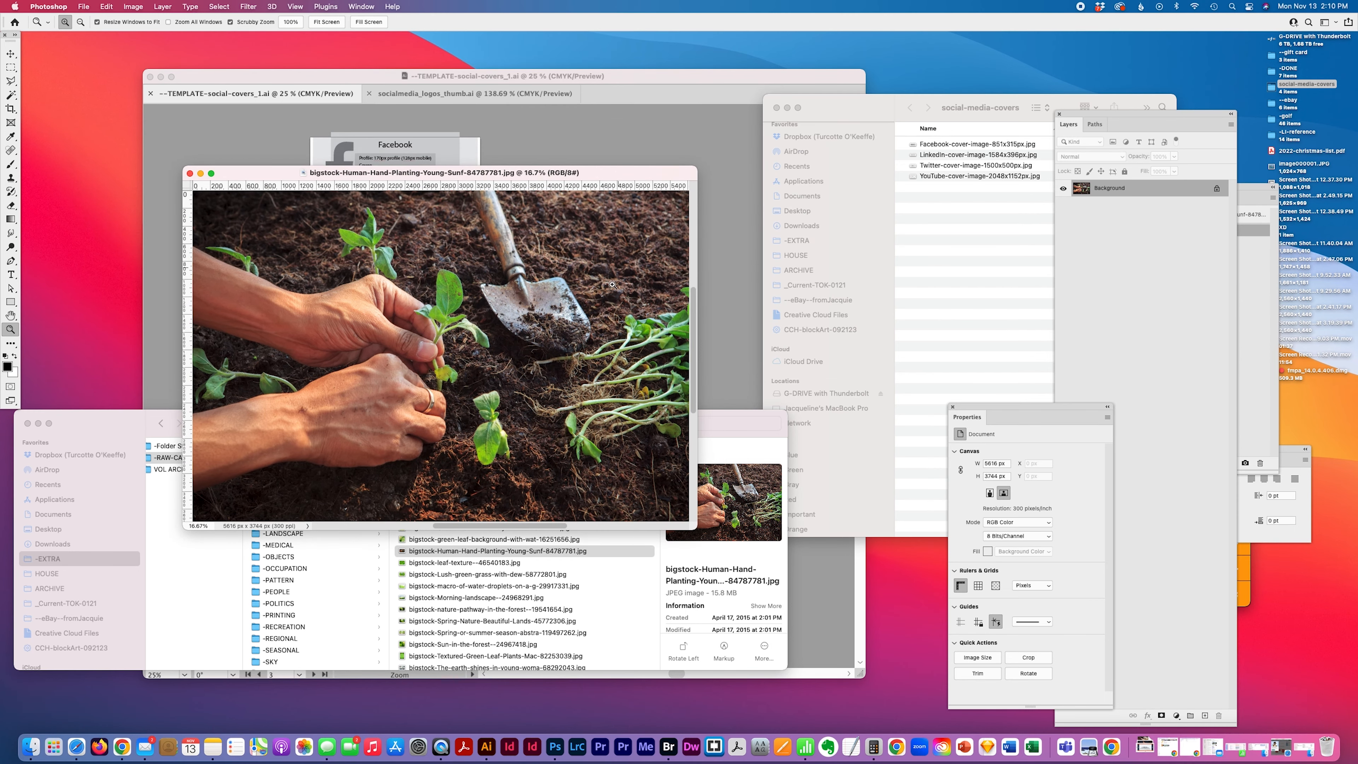
pyautogui.press('super+alt+i')
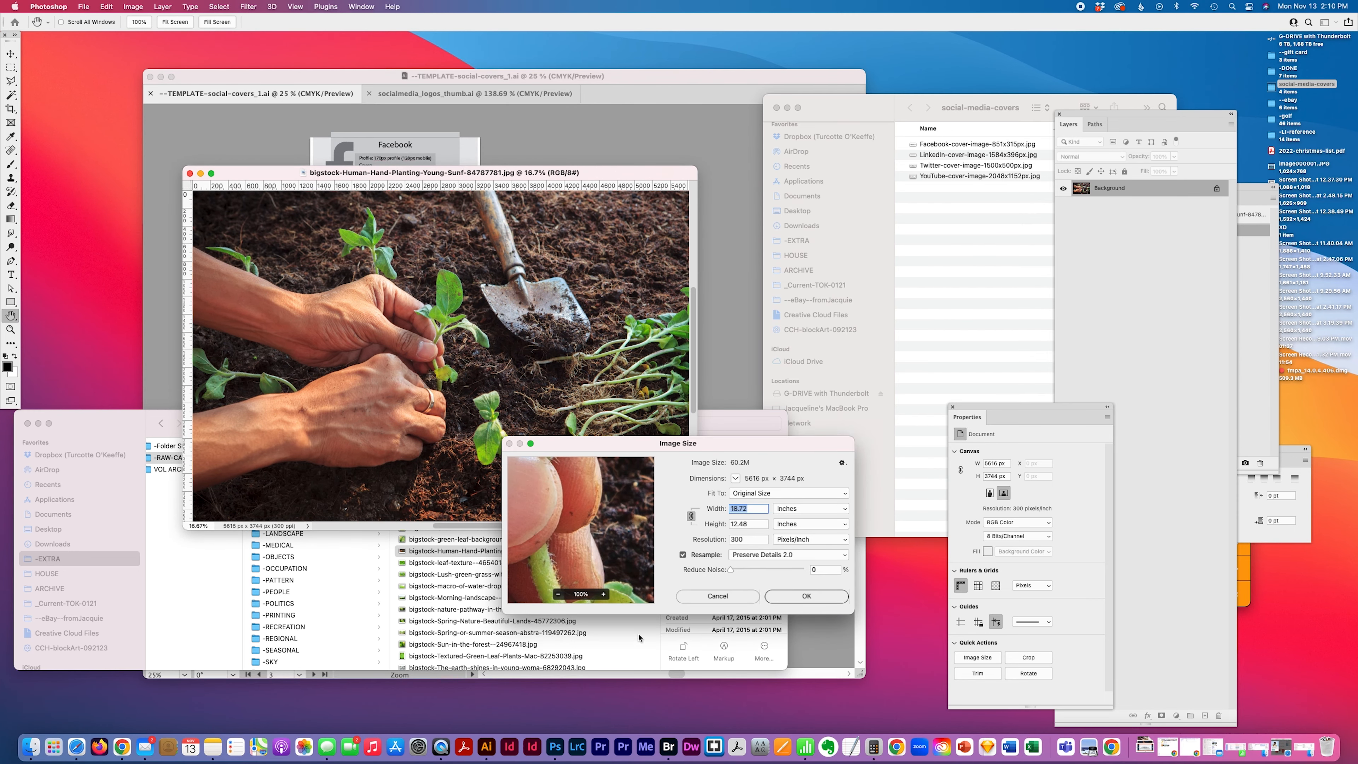
pyautogui.click(810, 508)
pyautogui.click(802, 498)
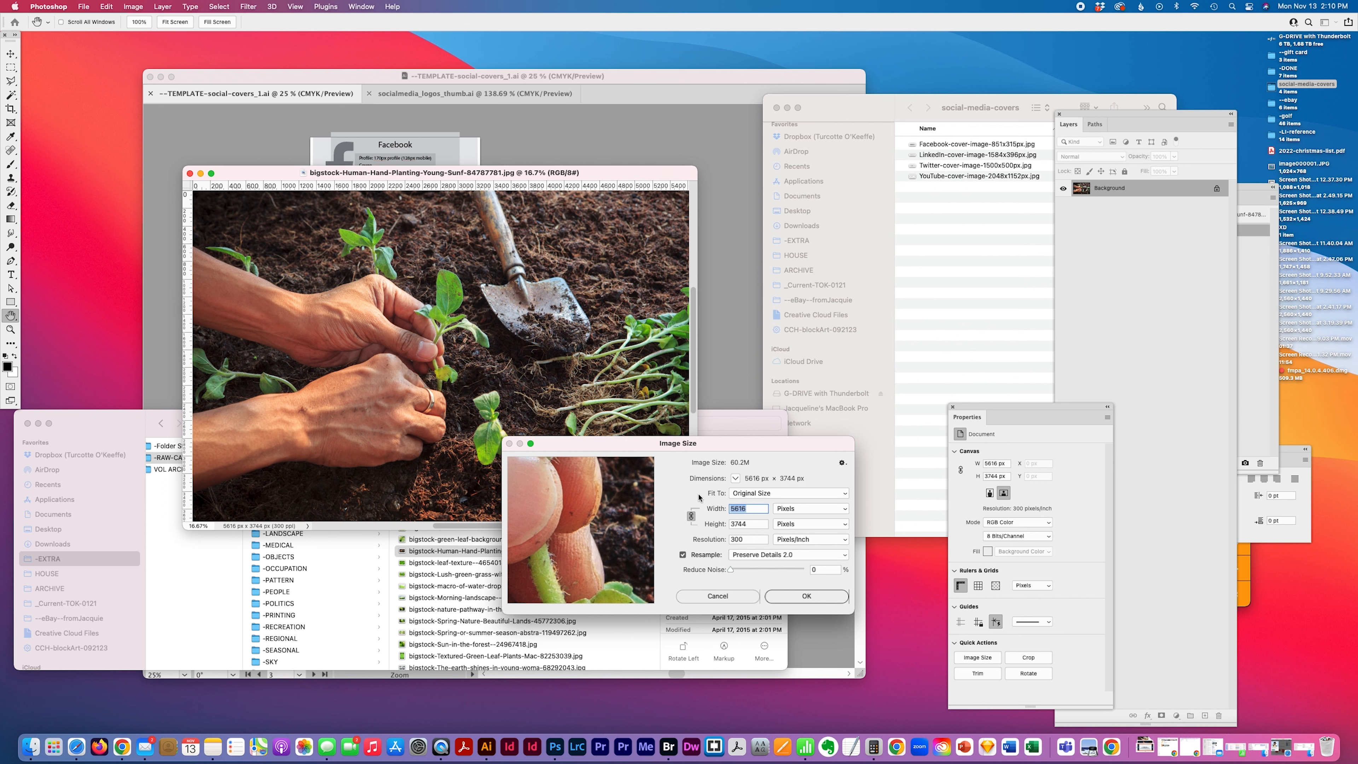
pyautogui.write('851')
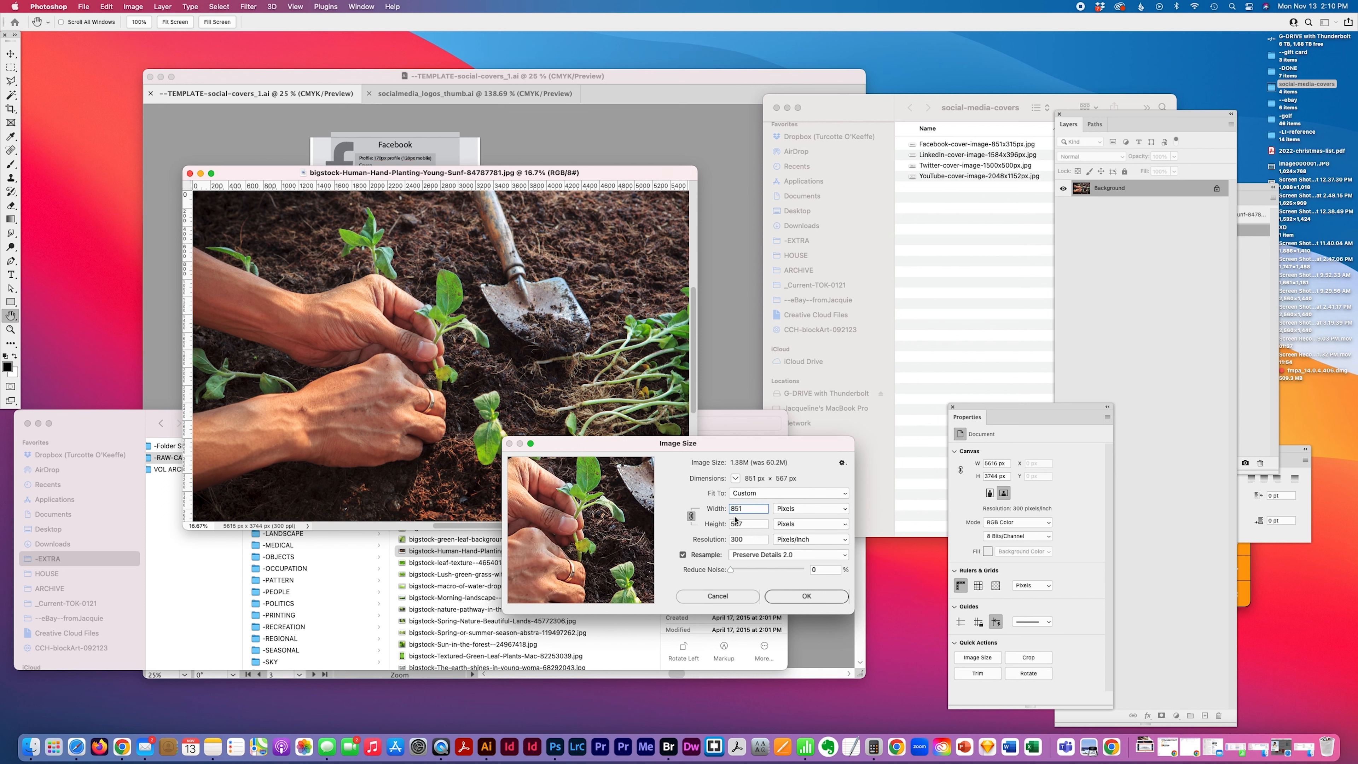
pyautogui.click(811, 599)
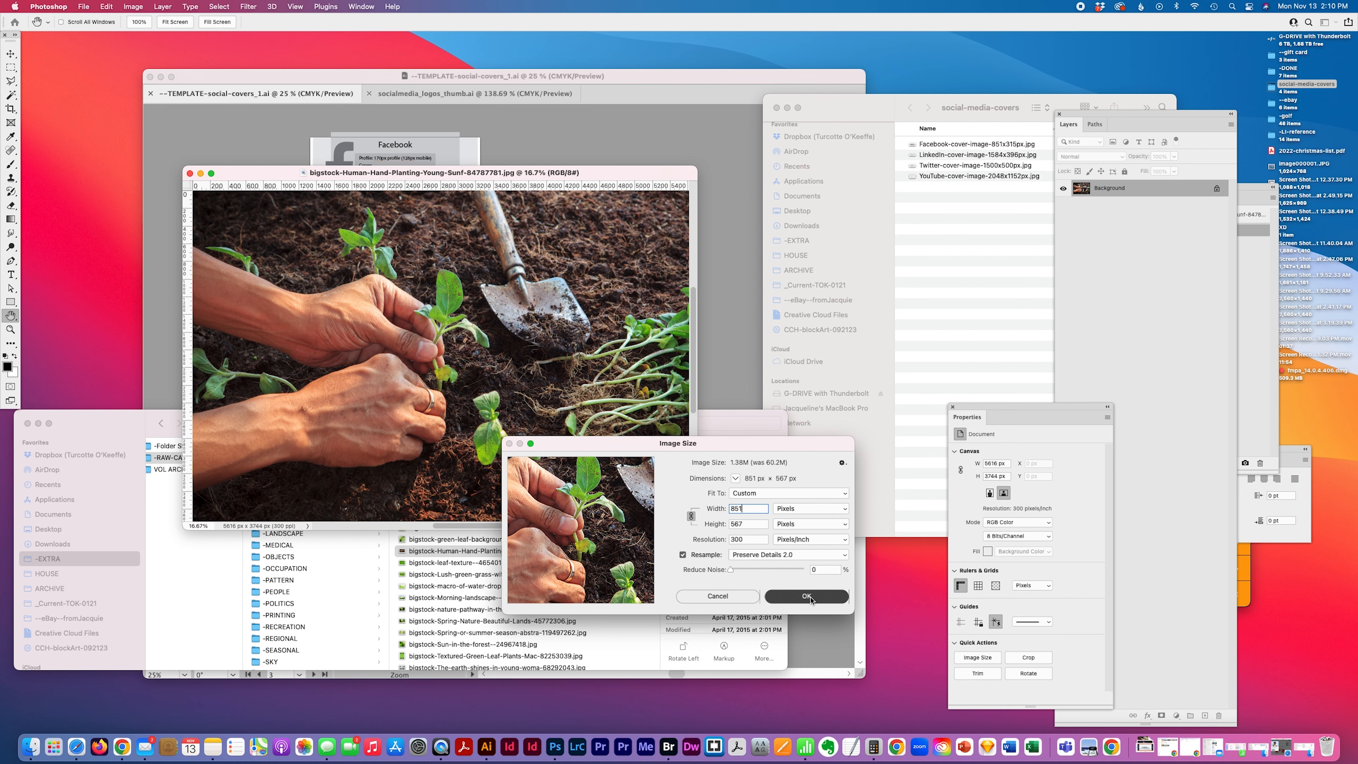
# Apply the 851-pixel resize and set the photo window to 100% zoom, placing it beside the template
pyautogui.moveTo(275, 249); pyautogui.dragTo(837, 628)
pyautogui.press('super+0')
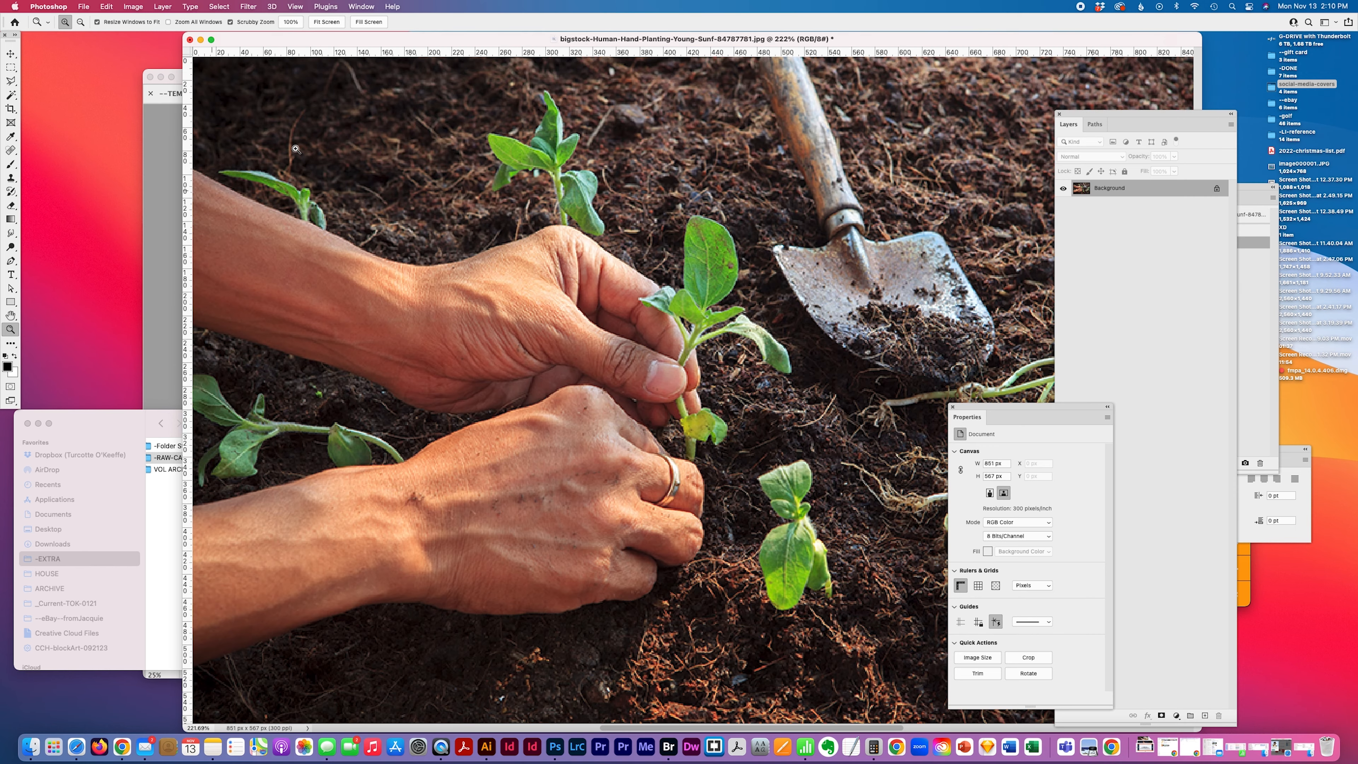
pyautogui.press('alt')
pyautogui.keyDown('alt'); pyautogui.click(706, 397); pyautogui.keyUp('alt')
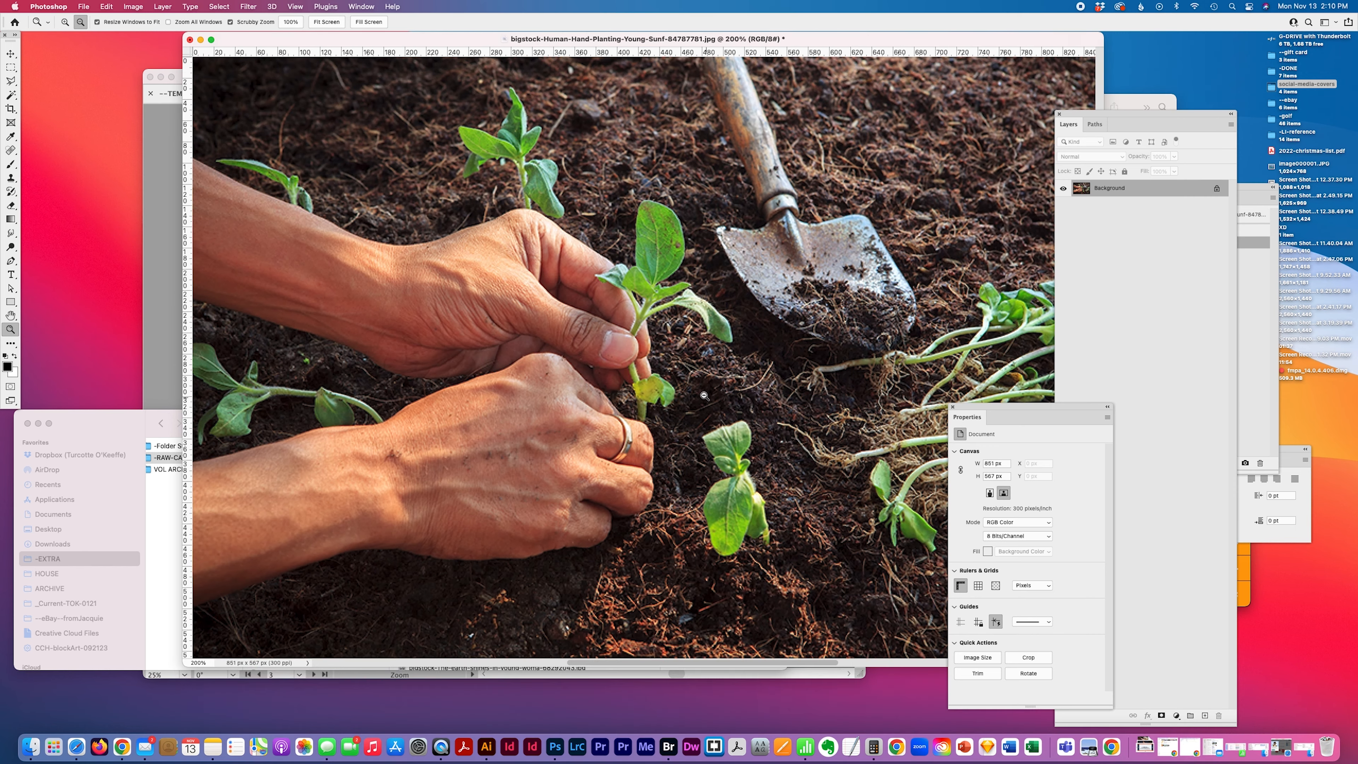
pyautogui.press('super+Tab')
pyautogui.moveTo(307, 78); pyautogui.dragTo(451, 91)
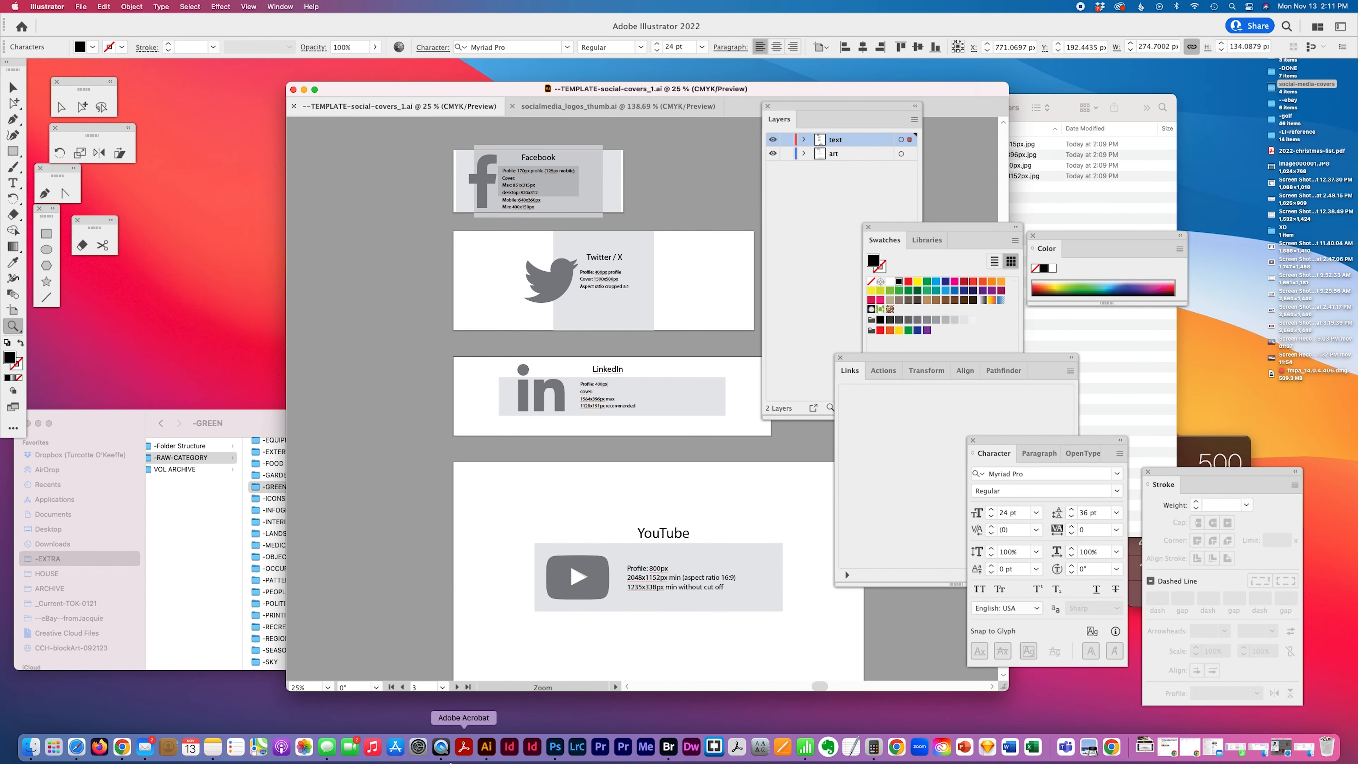
pyautogui.click(555, 746)
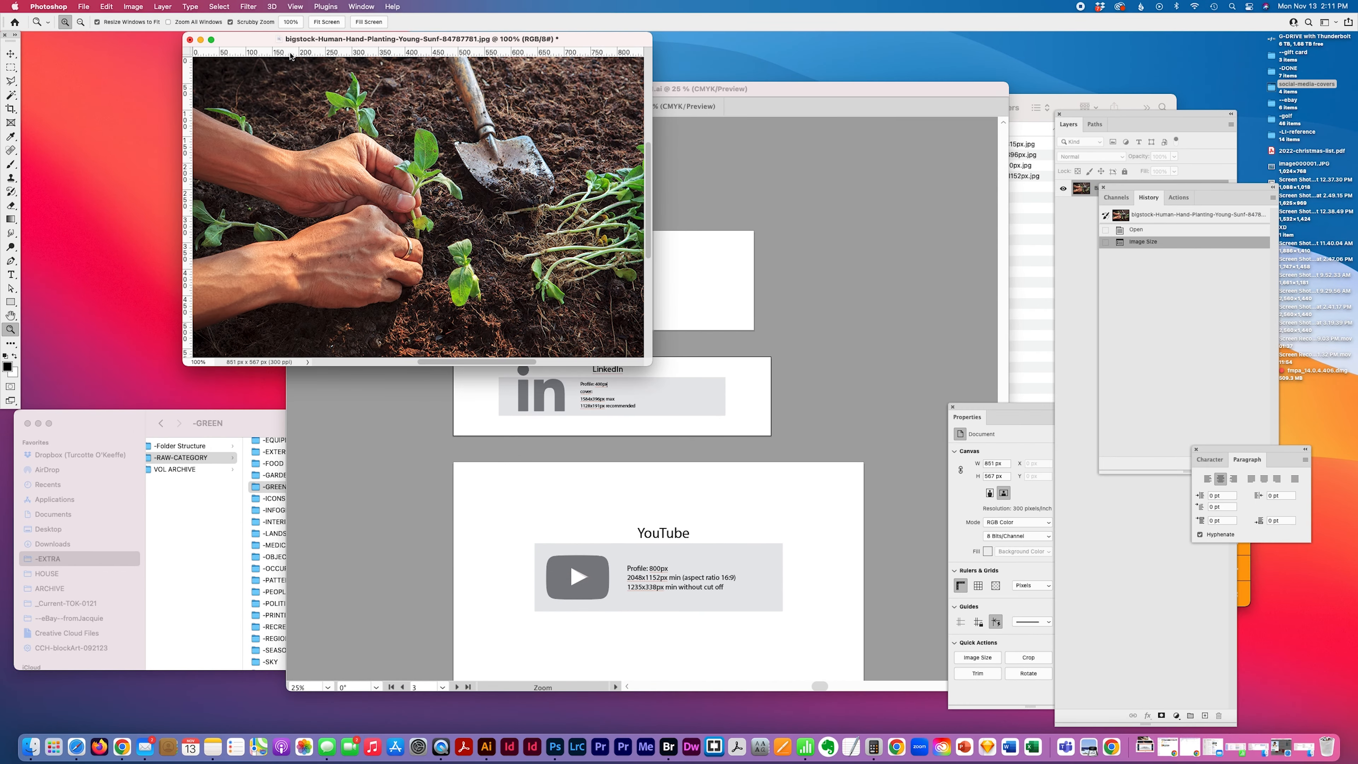
pyautogui.moveTo(585, 45); pyautogui.dragTo(437, 126)
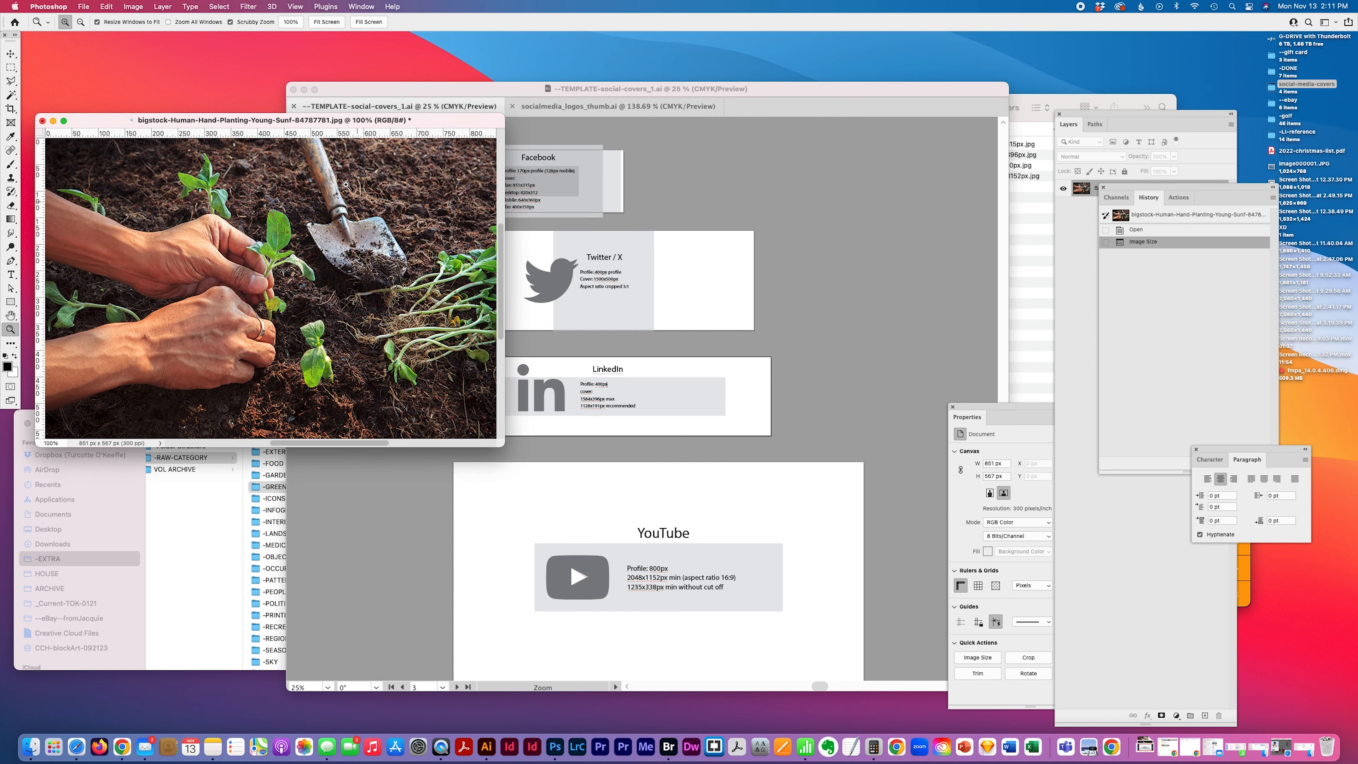
# Place Facebook-cover-image-851x315px.jpg from the social-media-covers folder onto the photo as an overlay layer
pyautogui.click(11, 54)
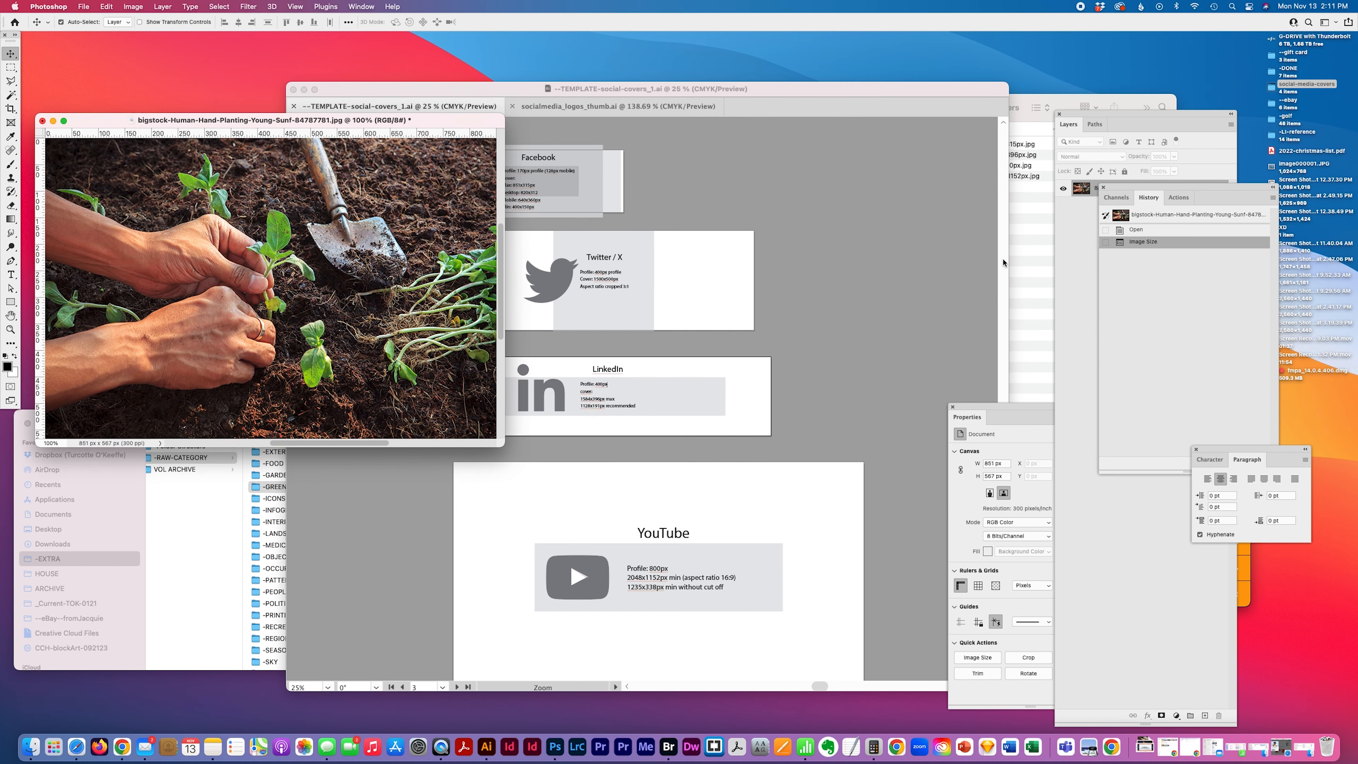
pyautogui.click(1021, 257)
pyautogui.click(998, 147)
pyautogui.moveTo(909, 145); pyautogui.dragTo(869, 566)
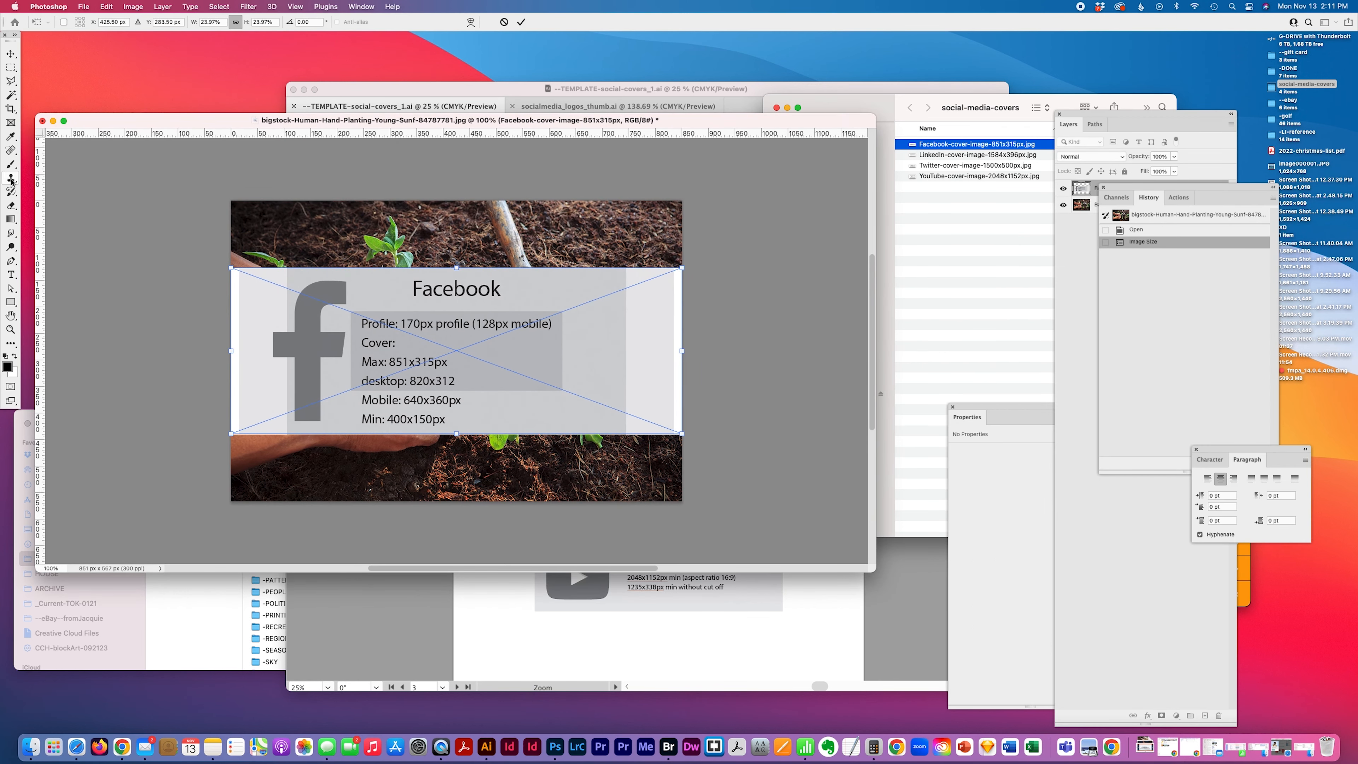
pyautogui.press('Return')
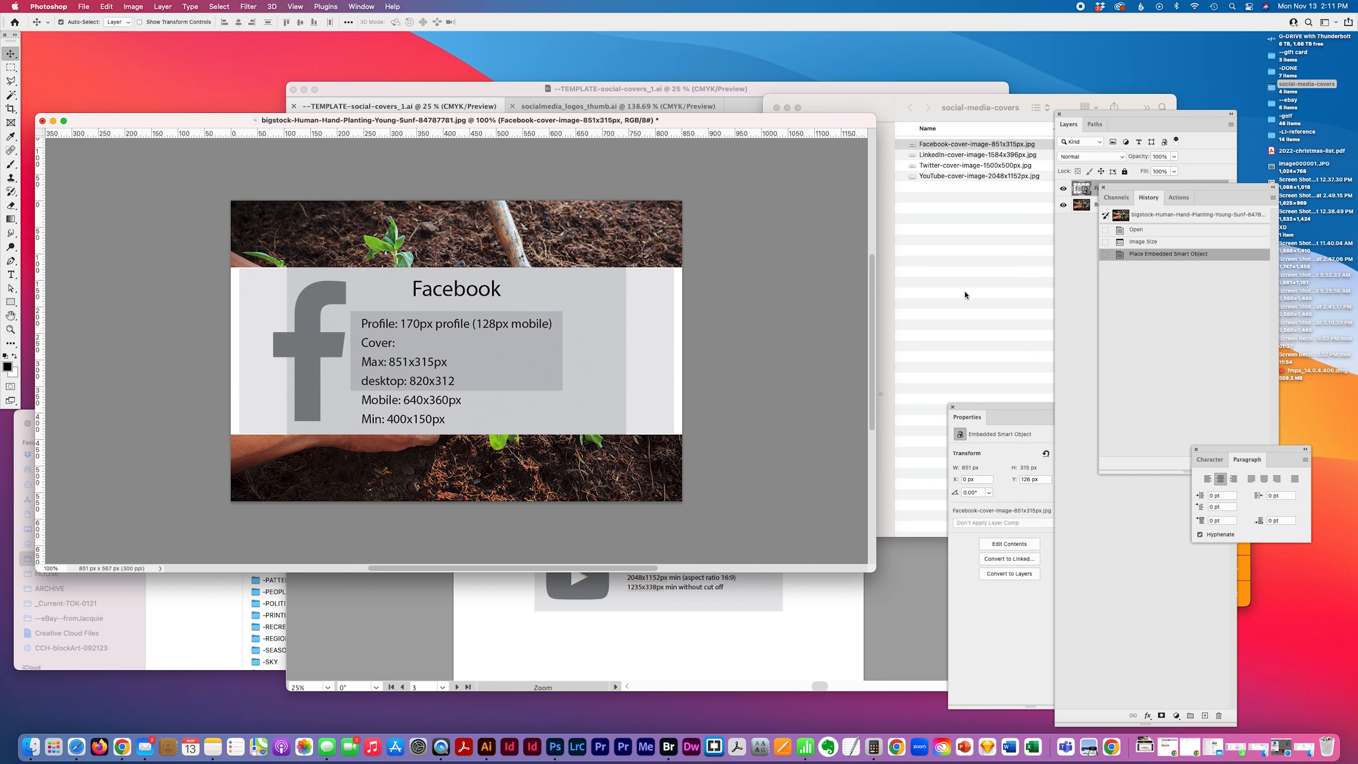
# Set the Facebook overlay layer's opacity to 80% so the photo shows through
pyautogui.click(1084, 246)
pyautogui.click(1120, 189)
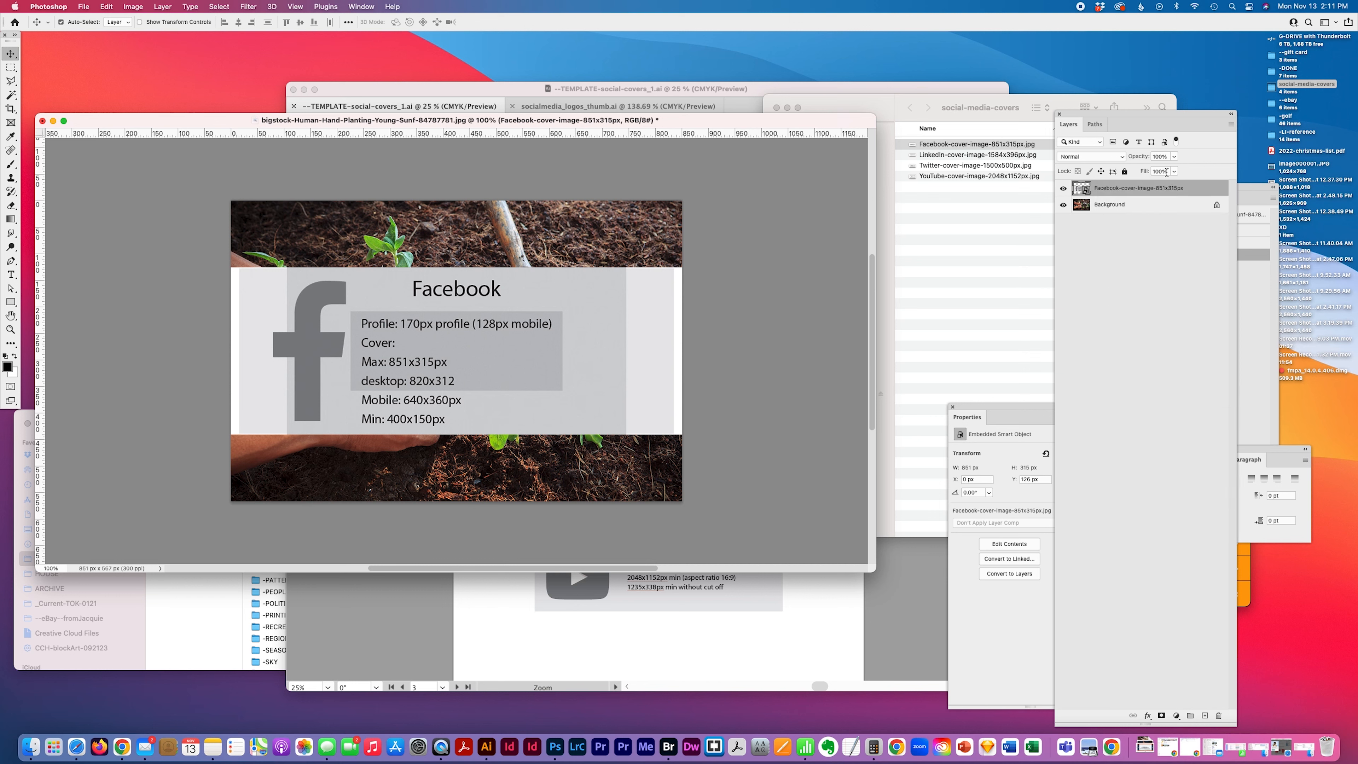
pyautogui.click(1144, 158)
pyautogui.write('50')
pyautogui.press('Return')
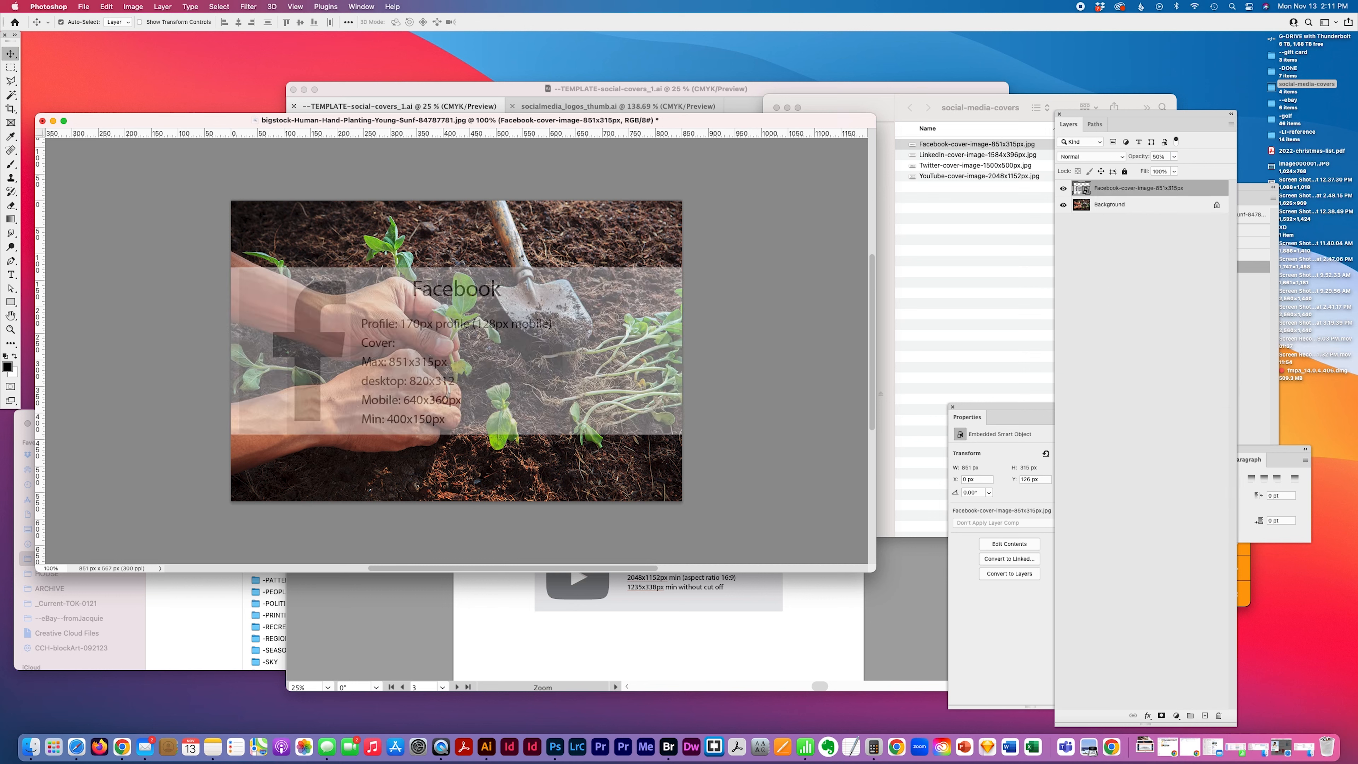
pyautogui.click(1157, 156)
pyautogui.write('0')
pyautogui.press('Return')
pyautogui.write('70')
pyautogui.press('Return')
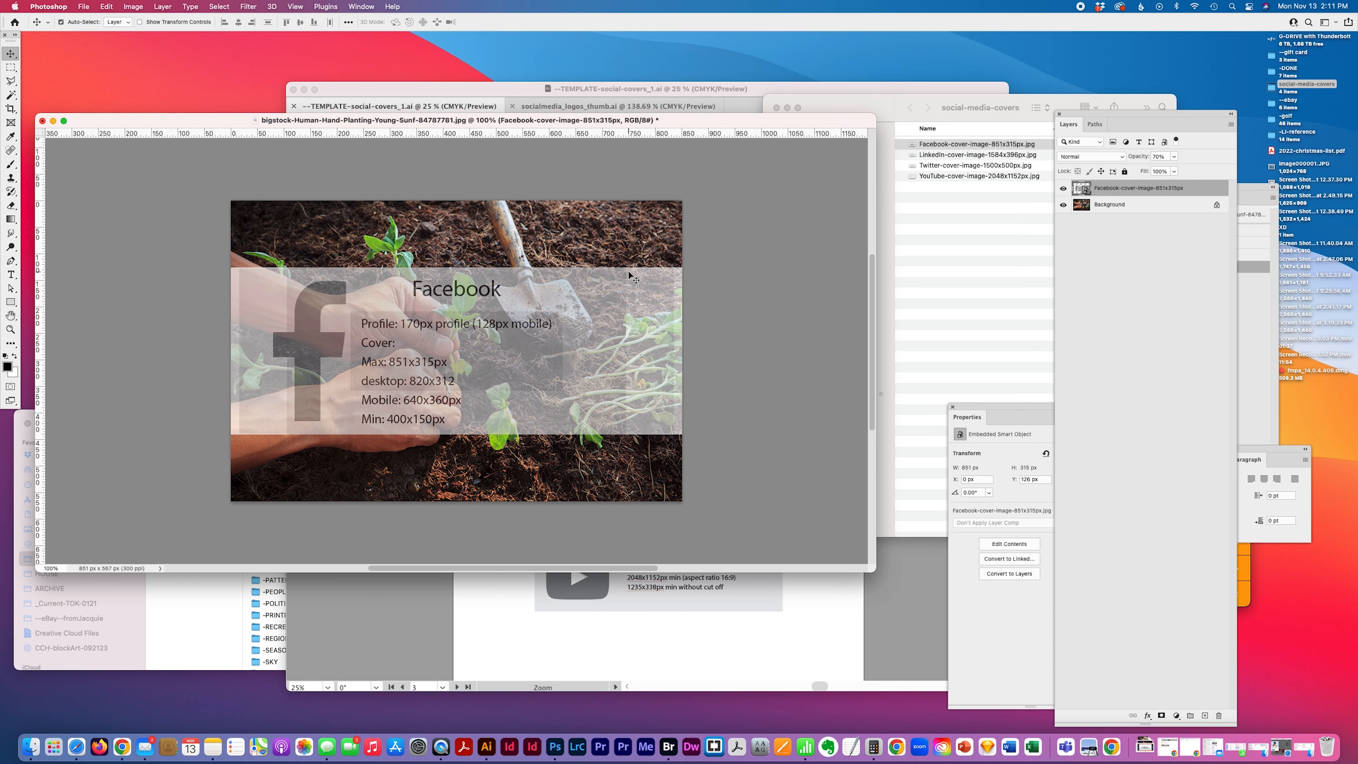
pyautogui.moveTo(1157, 158); pyautogui.dragTo(1131, 158)
pyautogui.write('80')
pyautogui.press('Return')
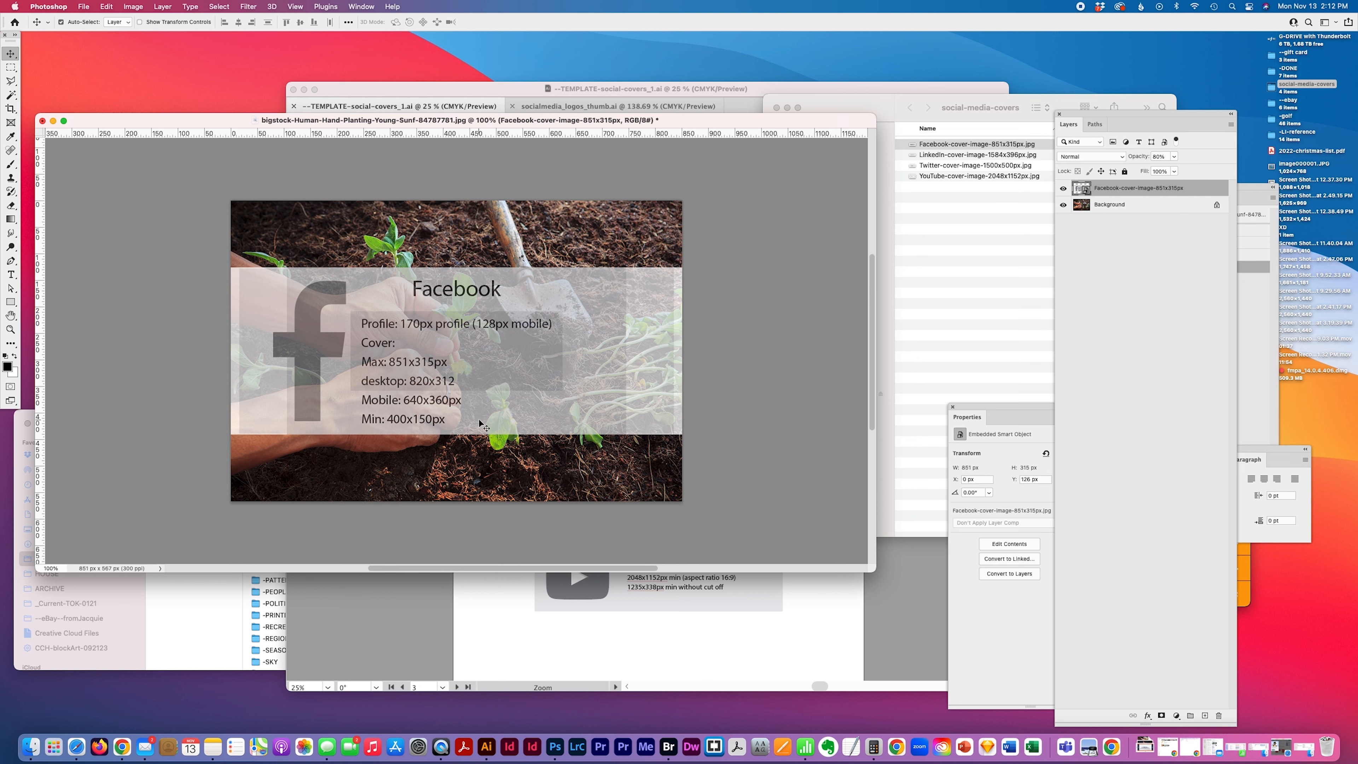
pyautogui.click(752, 310)
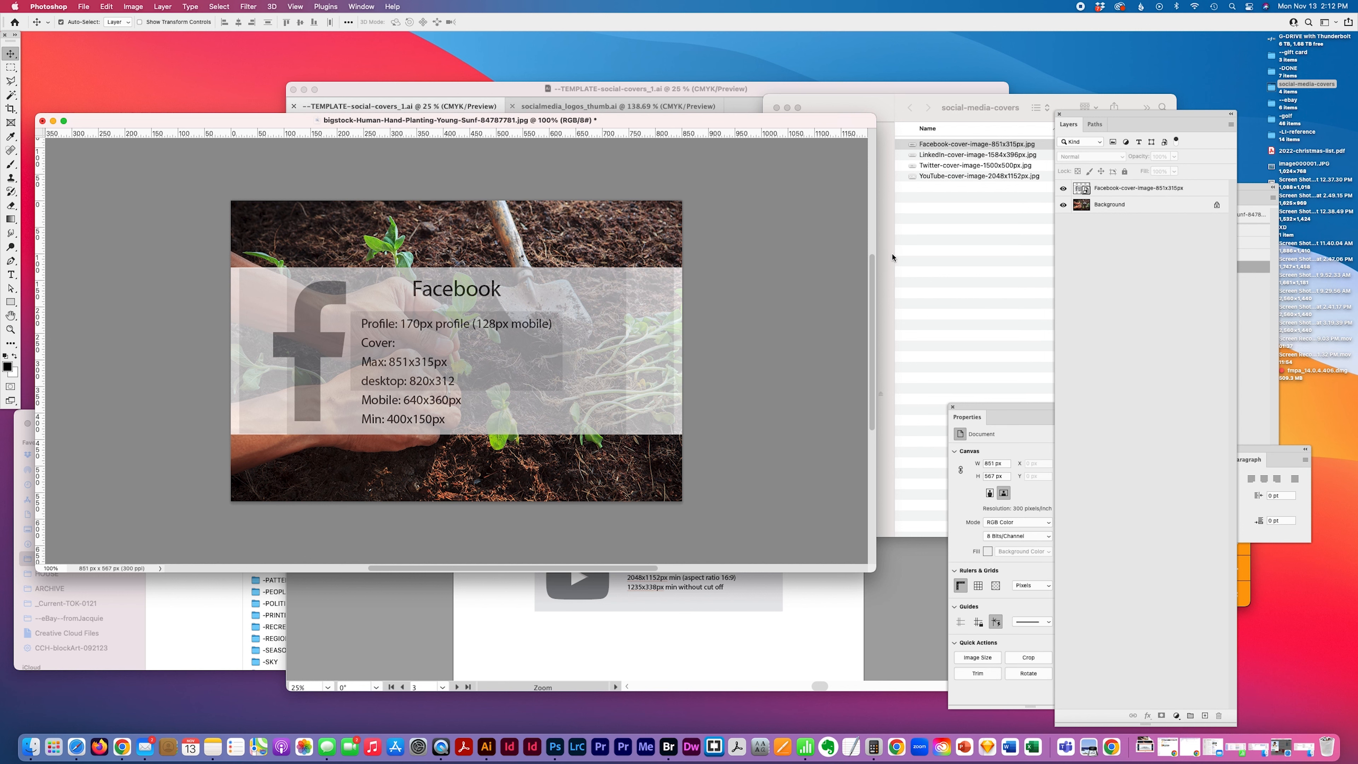
# Switch back to the Illustrator template and scroll through its four cover artboards
pyautogui.moveTo(618, 122); pyautogui.dragTo(661, 192)
pyautogui.click(660, 171)
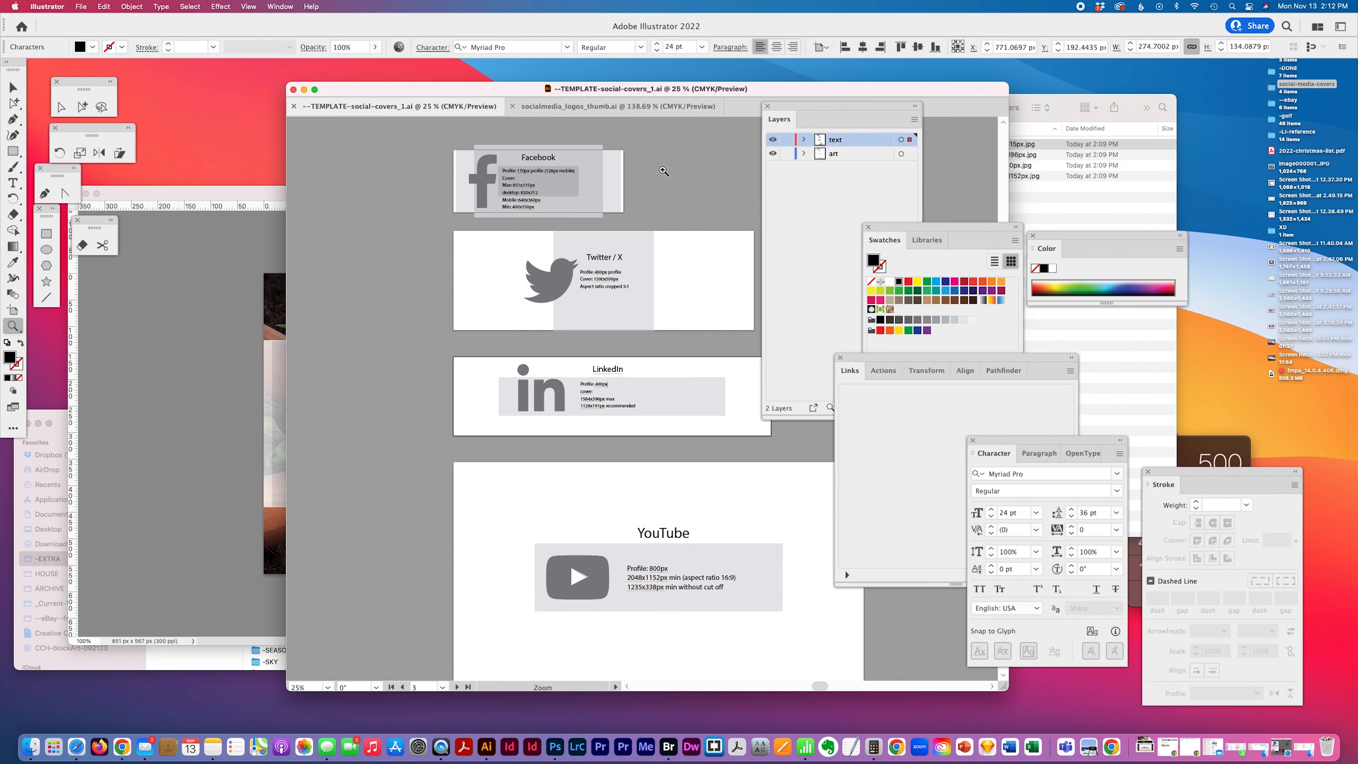
pyautogui.moveTo(455, 90)
pyautogui.mouseDown()
pyautogui.moveTo(367, 93)
pyautogui.moveTo(454, 90)
pyautogui.mouseUp()
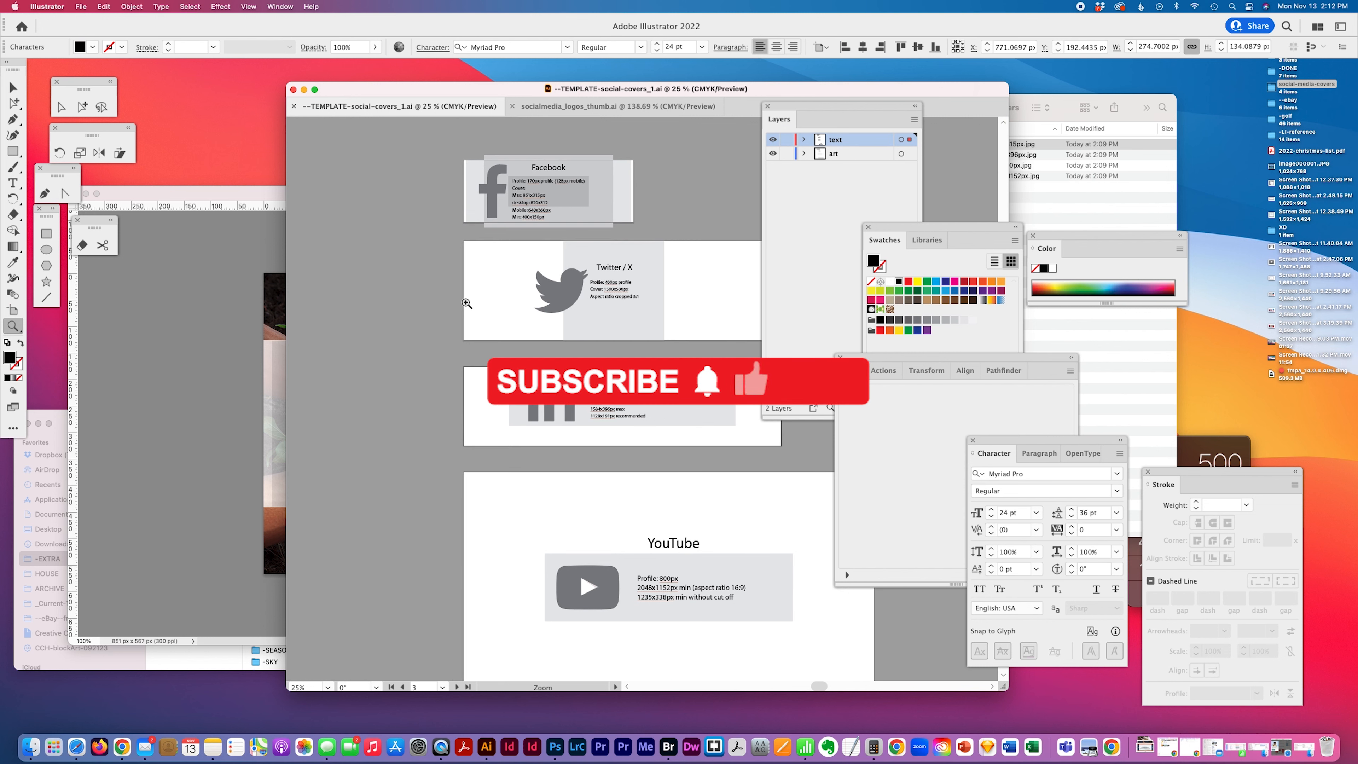
pyautogui.scroll(-1, 467, 303)
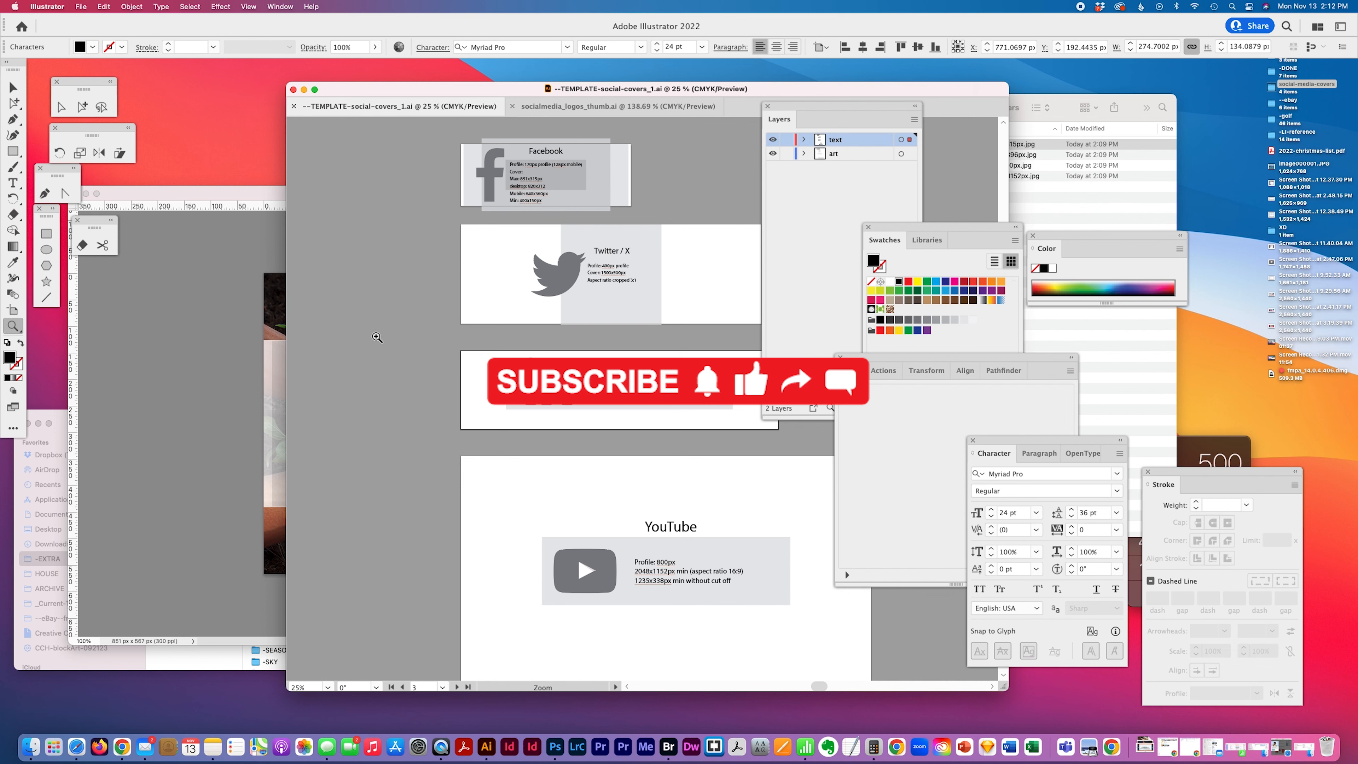
pyautogui.scroll(-1, 377, 337)
pyautogui.hscroll(3, 377, 337)
pyautogui.hscroll(-2, 377, 337)
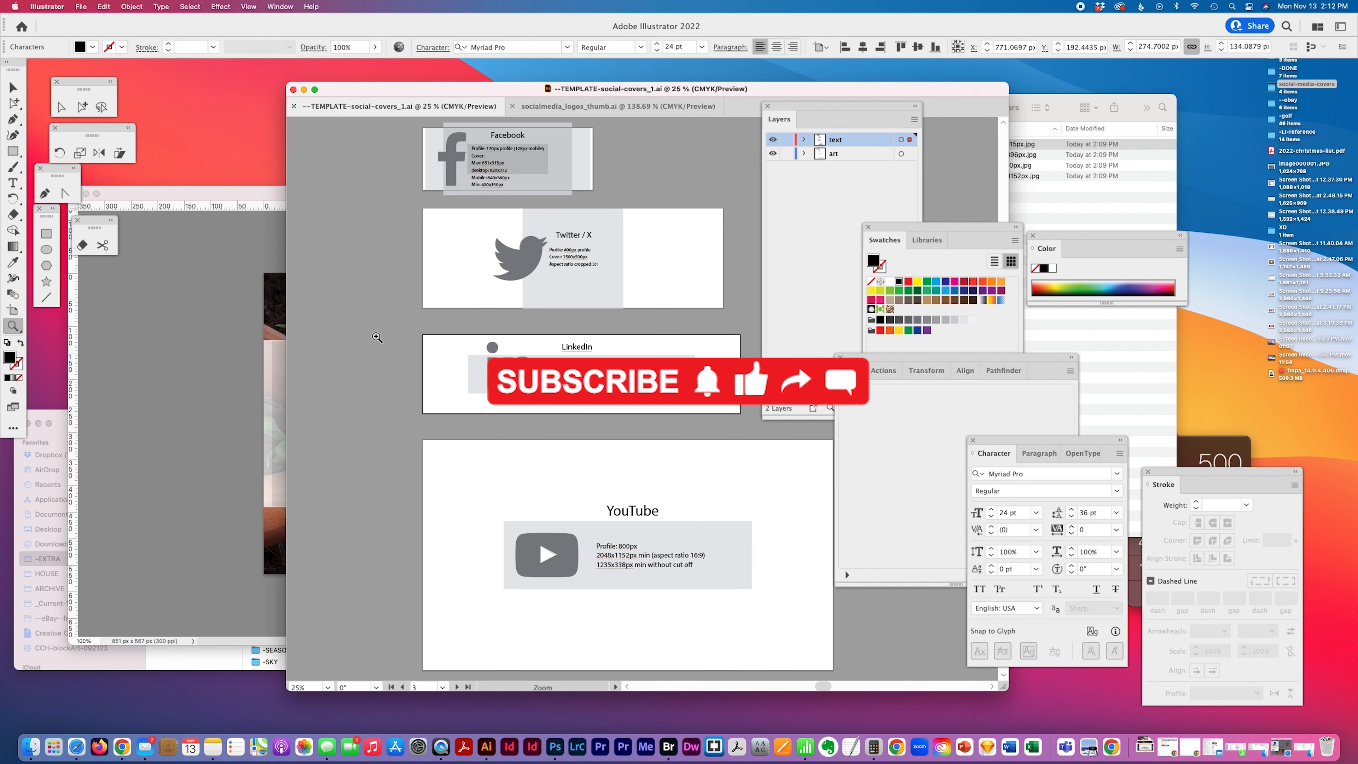